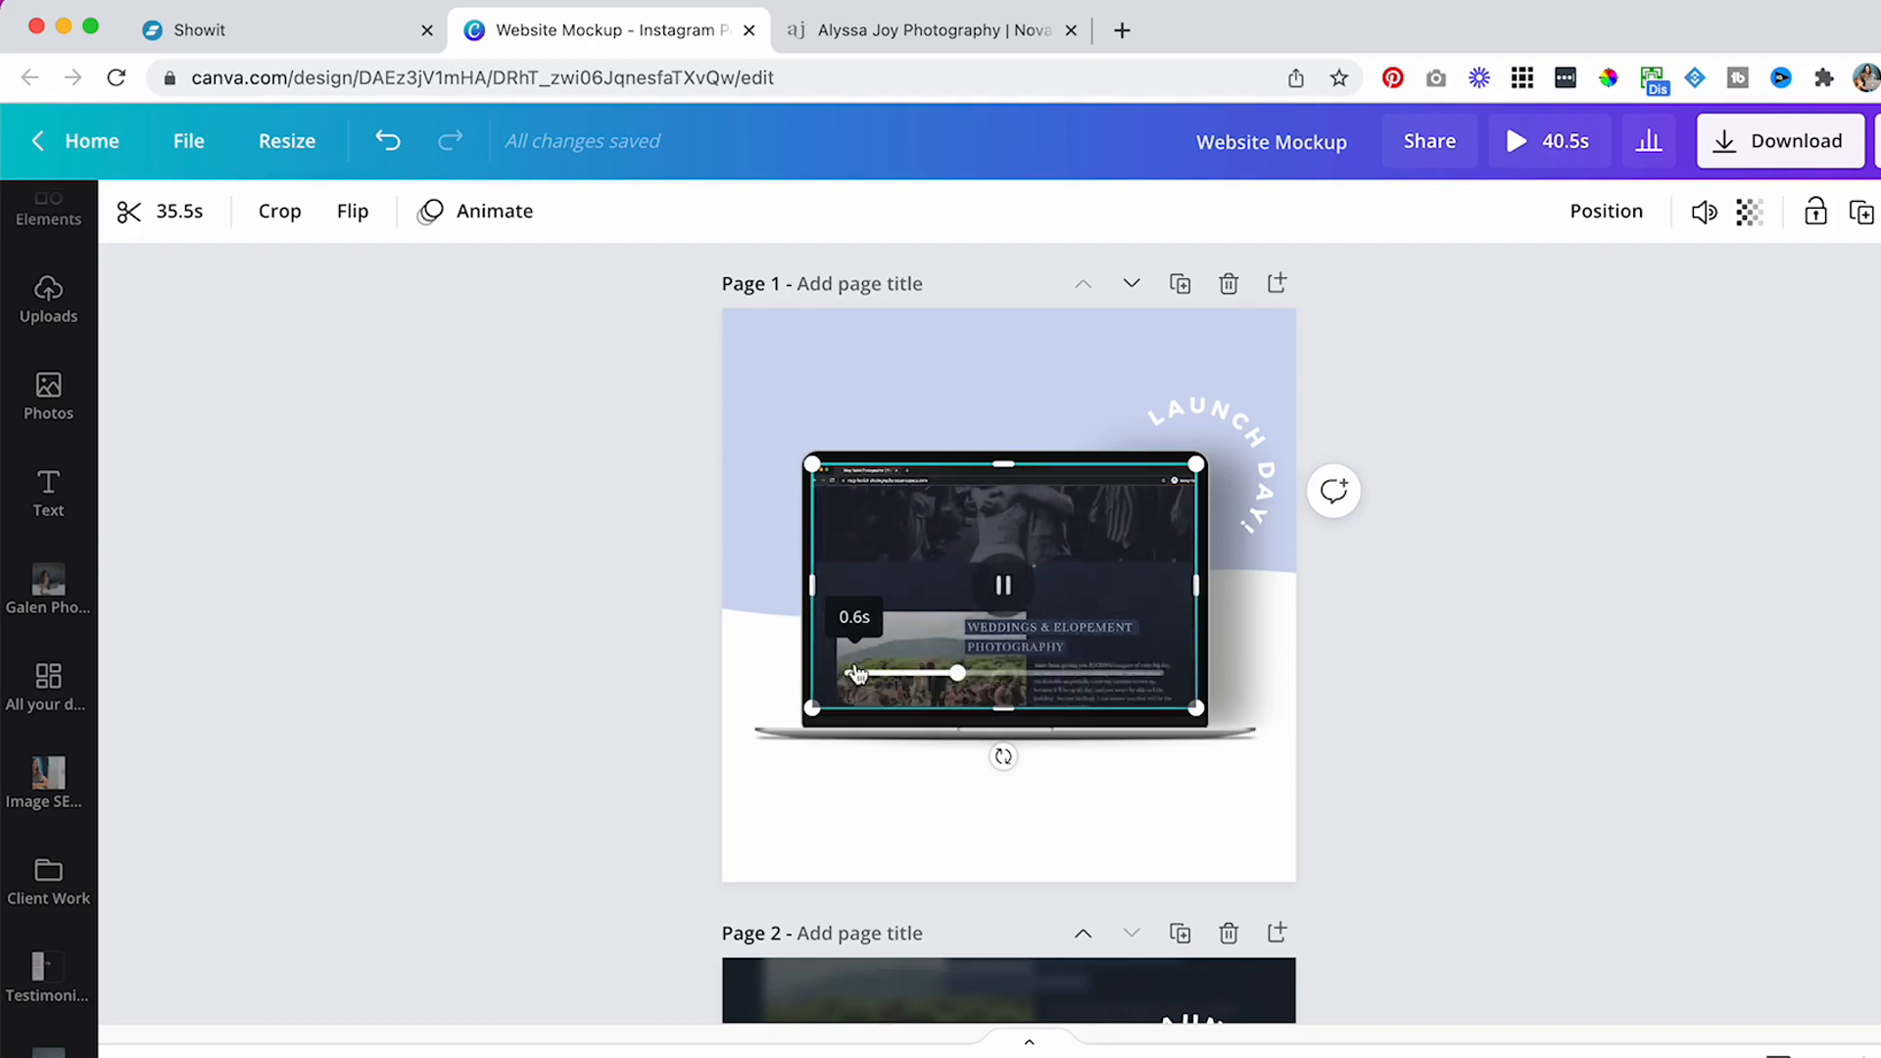
- Pause the laptop mockup video on page 1 and review both launch-day mockup pages
left_click(999, 588)
scroll(1431, 621, "down", 3)
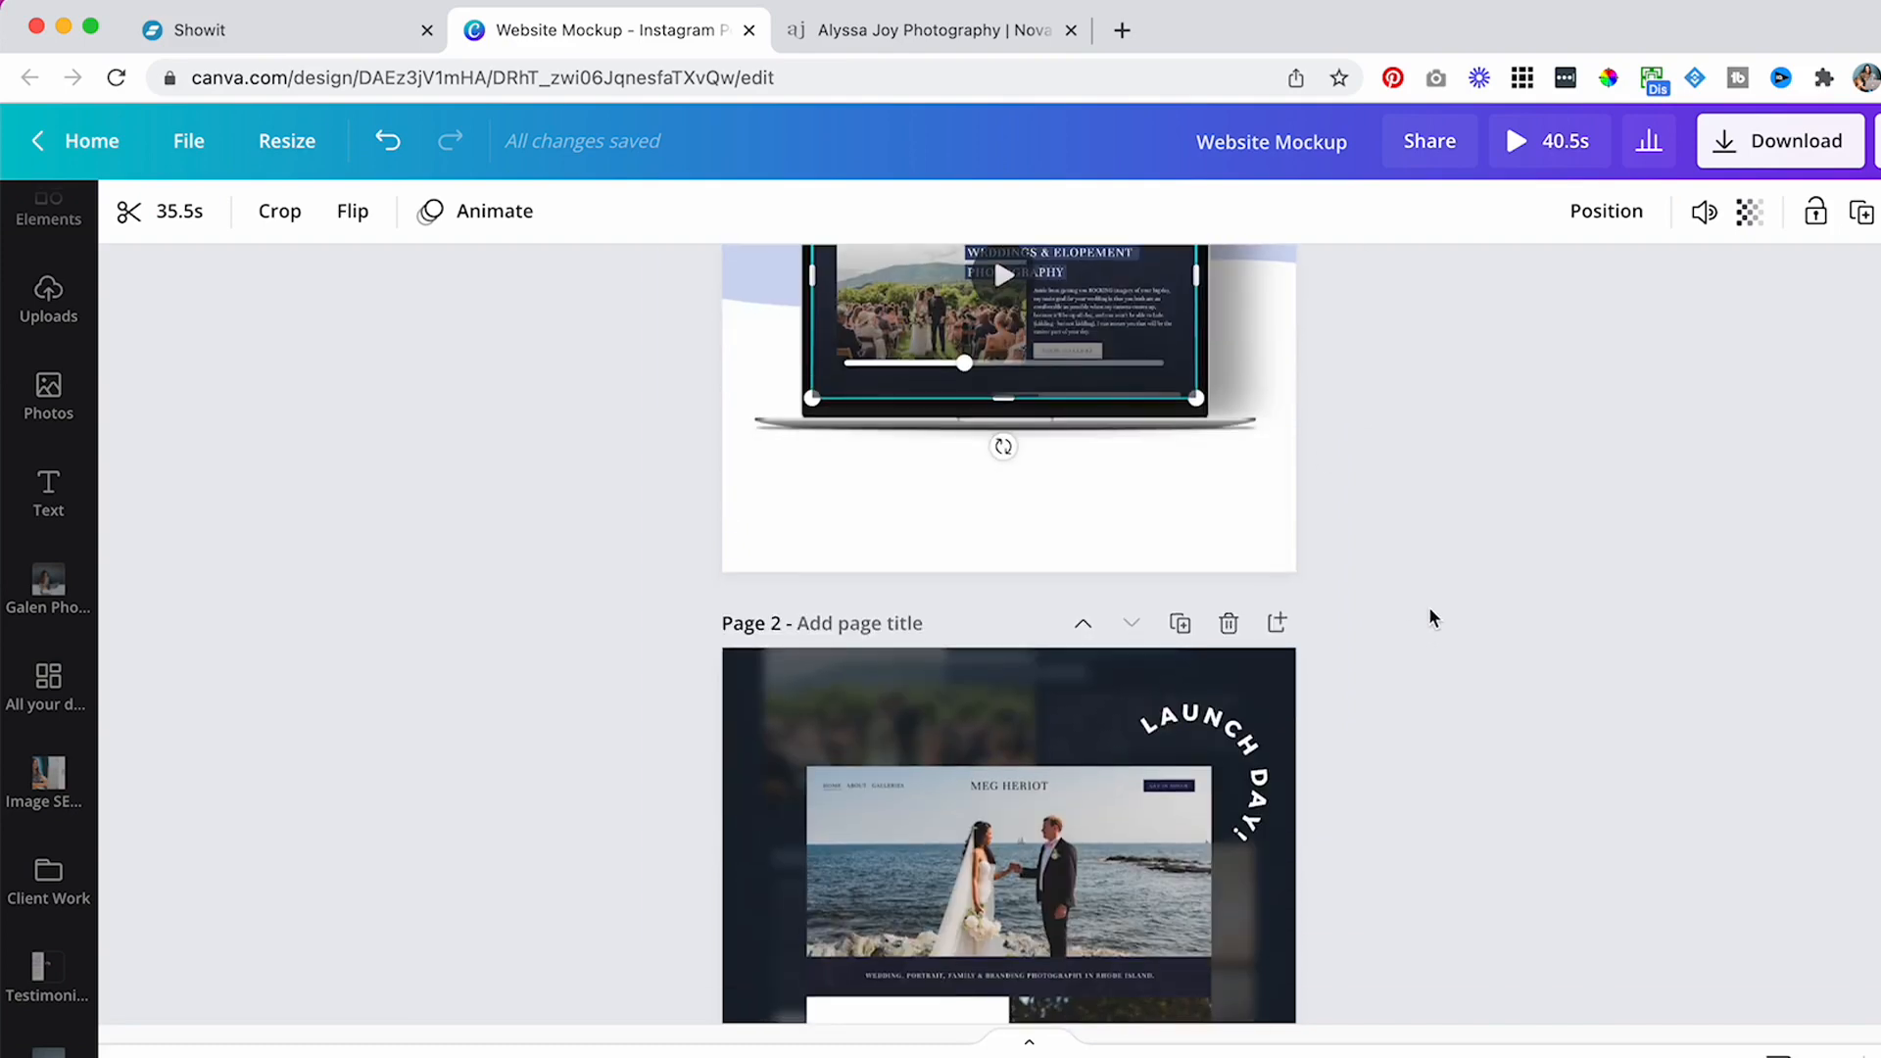
scroll(1428, 615, "down", 3)
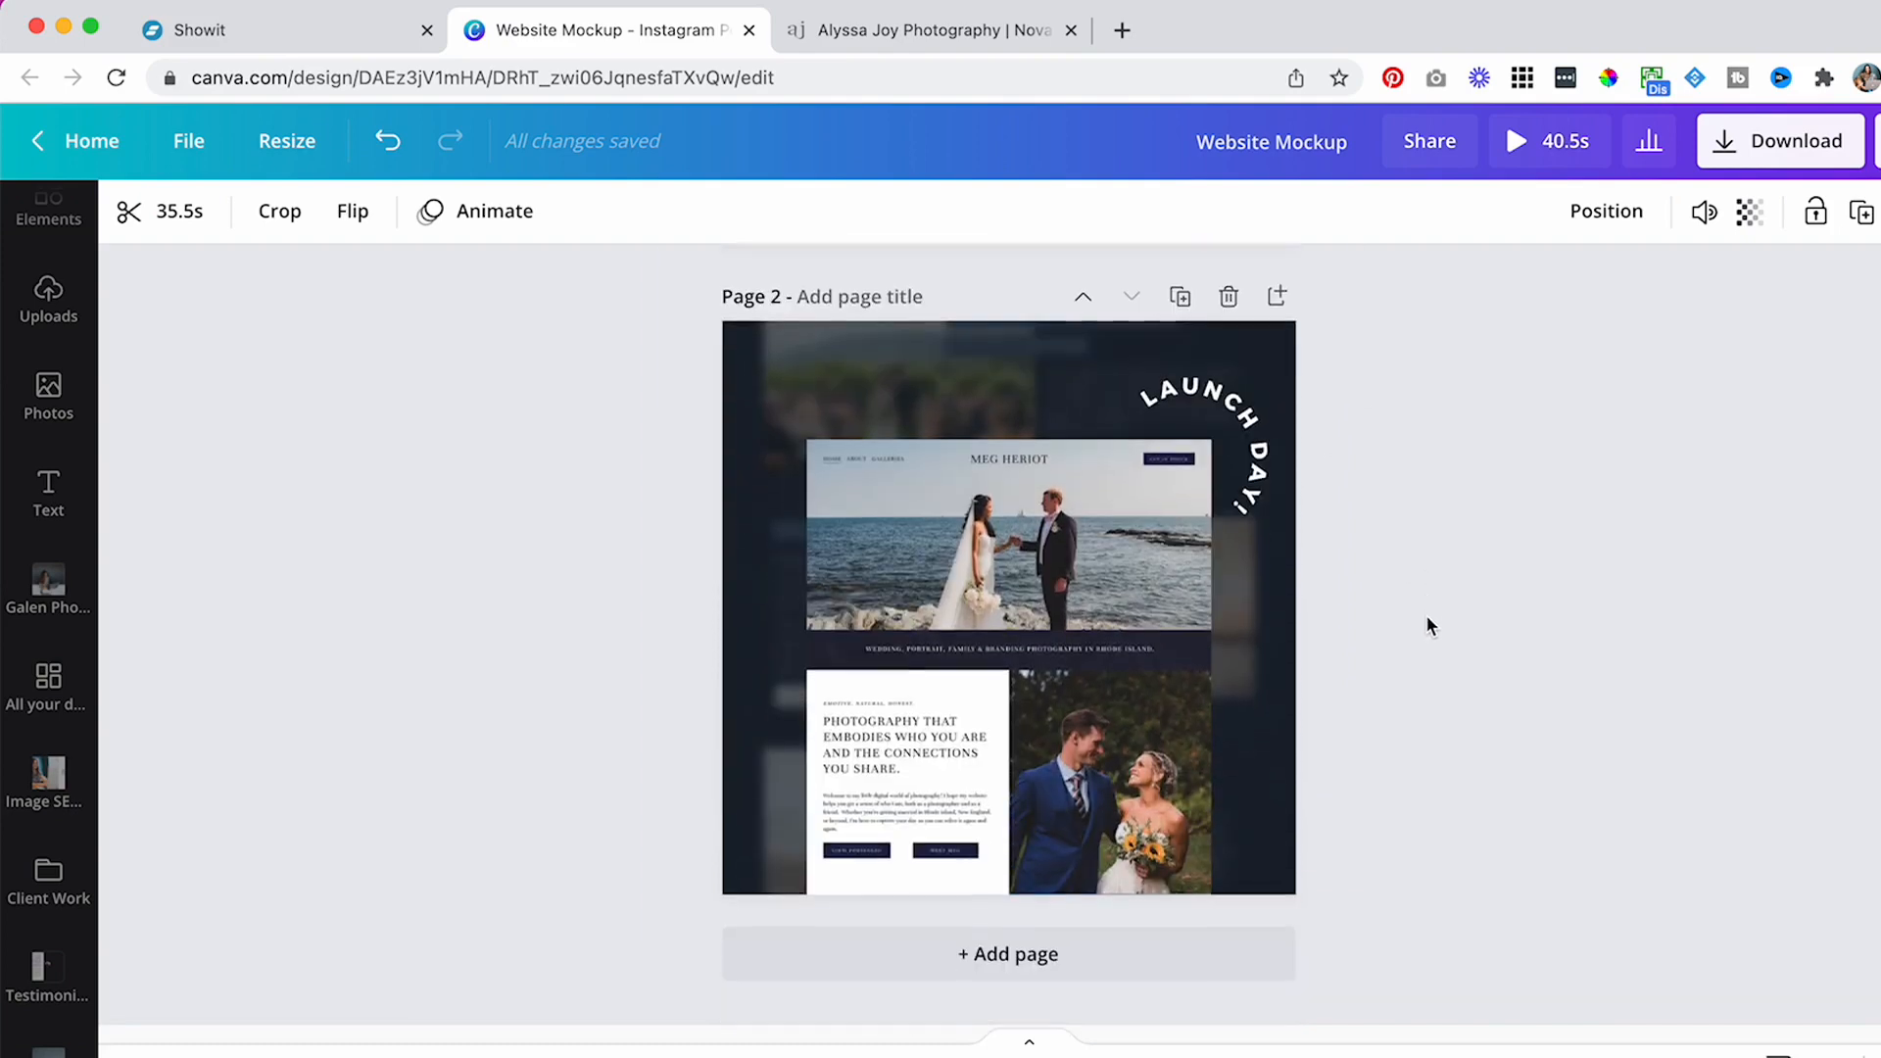
scroll(1426, 619, "up", 5)
scroll(1427, 621, "down", 5)
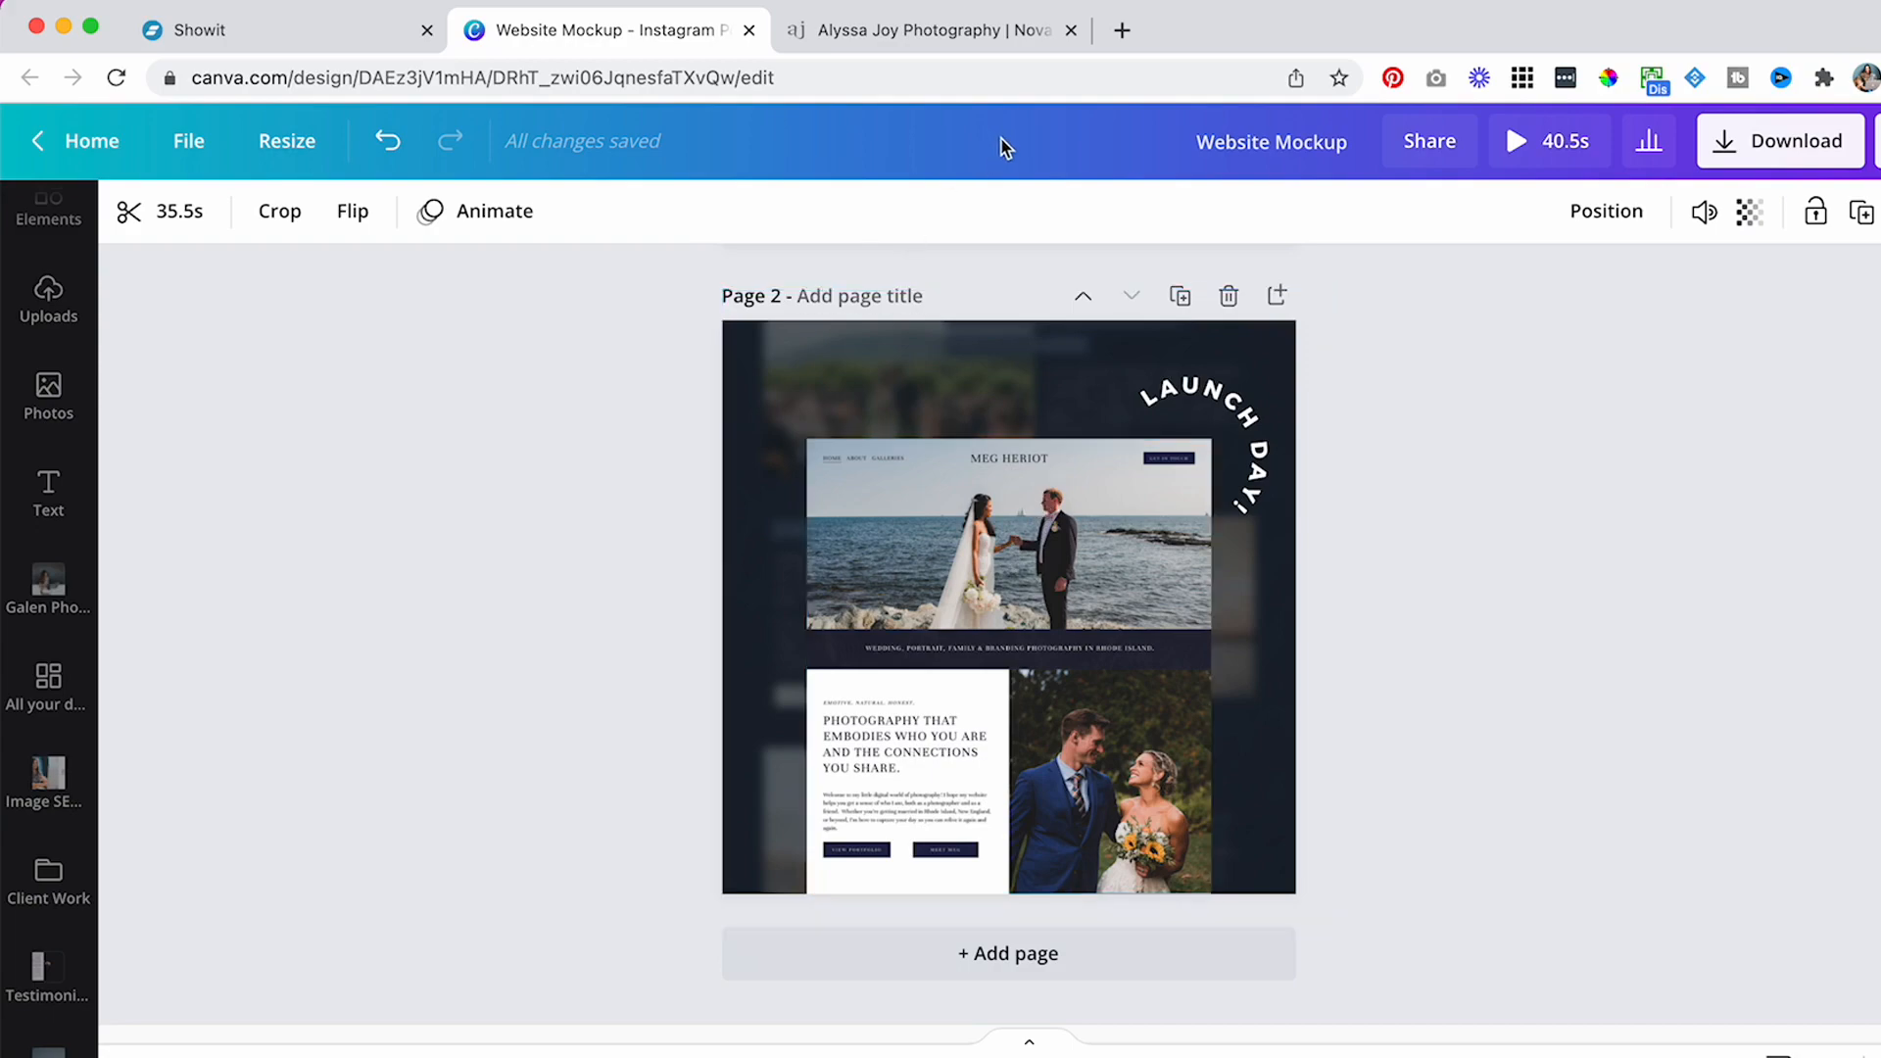
- Switch to the photography website and examine its home page from the header down to the footer and back
left_click(921, 24)
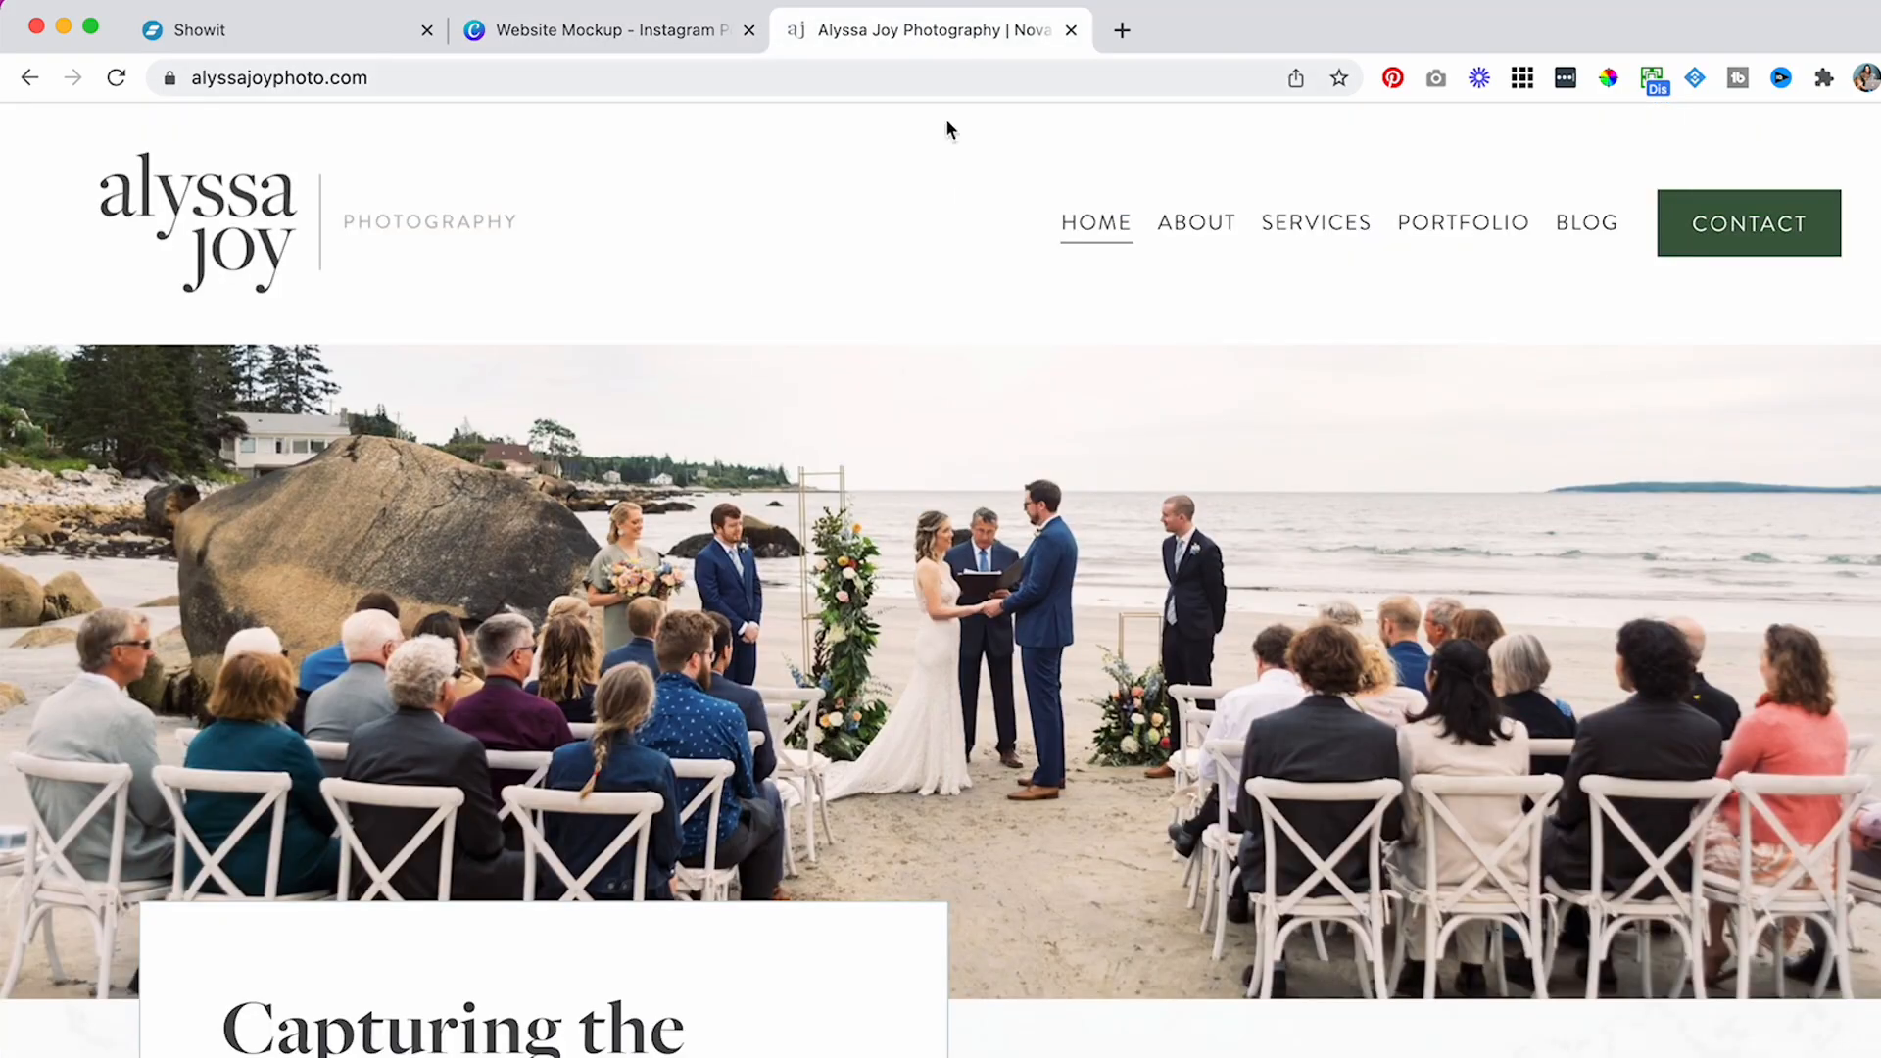
scroll(1086, 349, "down", 15)
scroll(1085, 349, "up", 3)
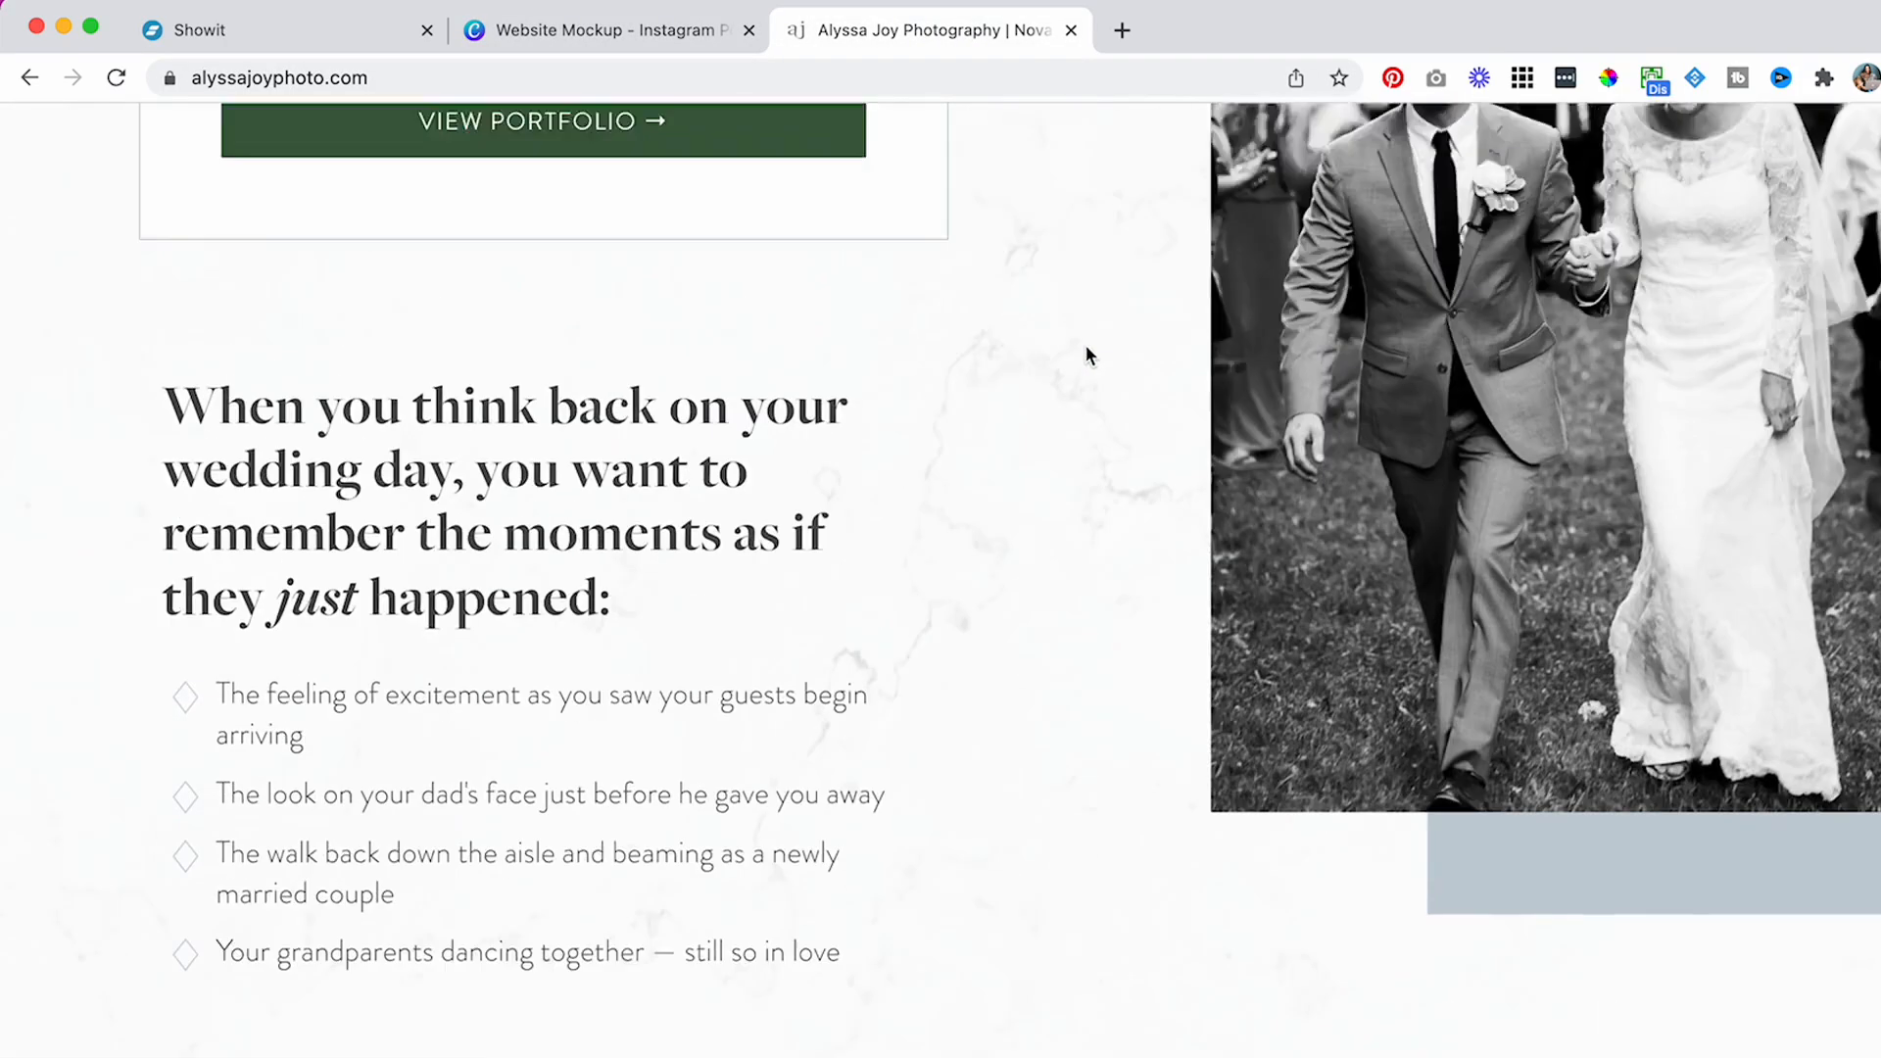
scroll(1084, 353, "down", 20)
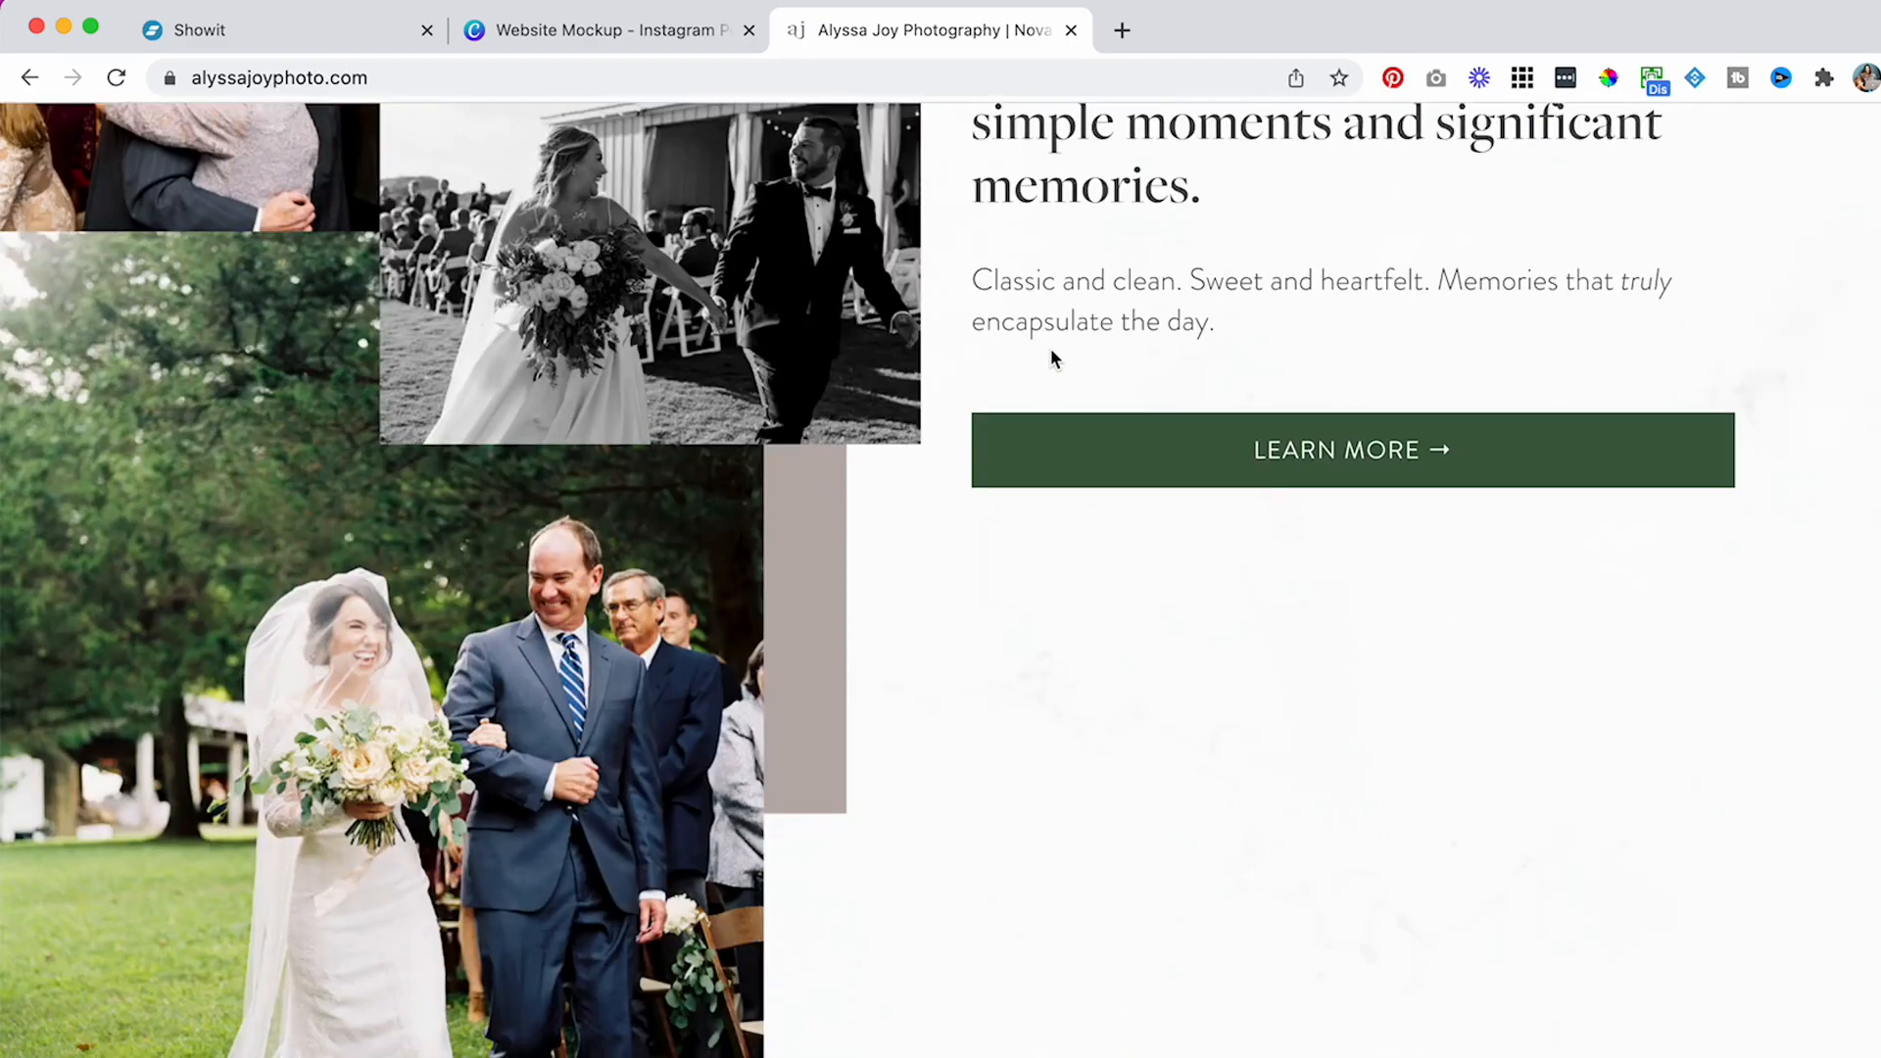
scroll(1052, 358, "down", 20)
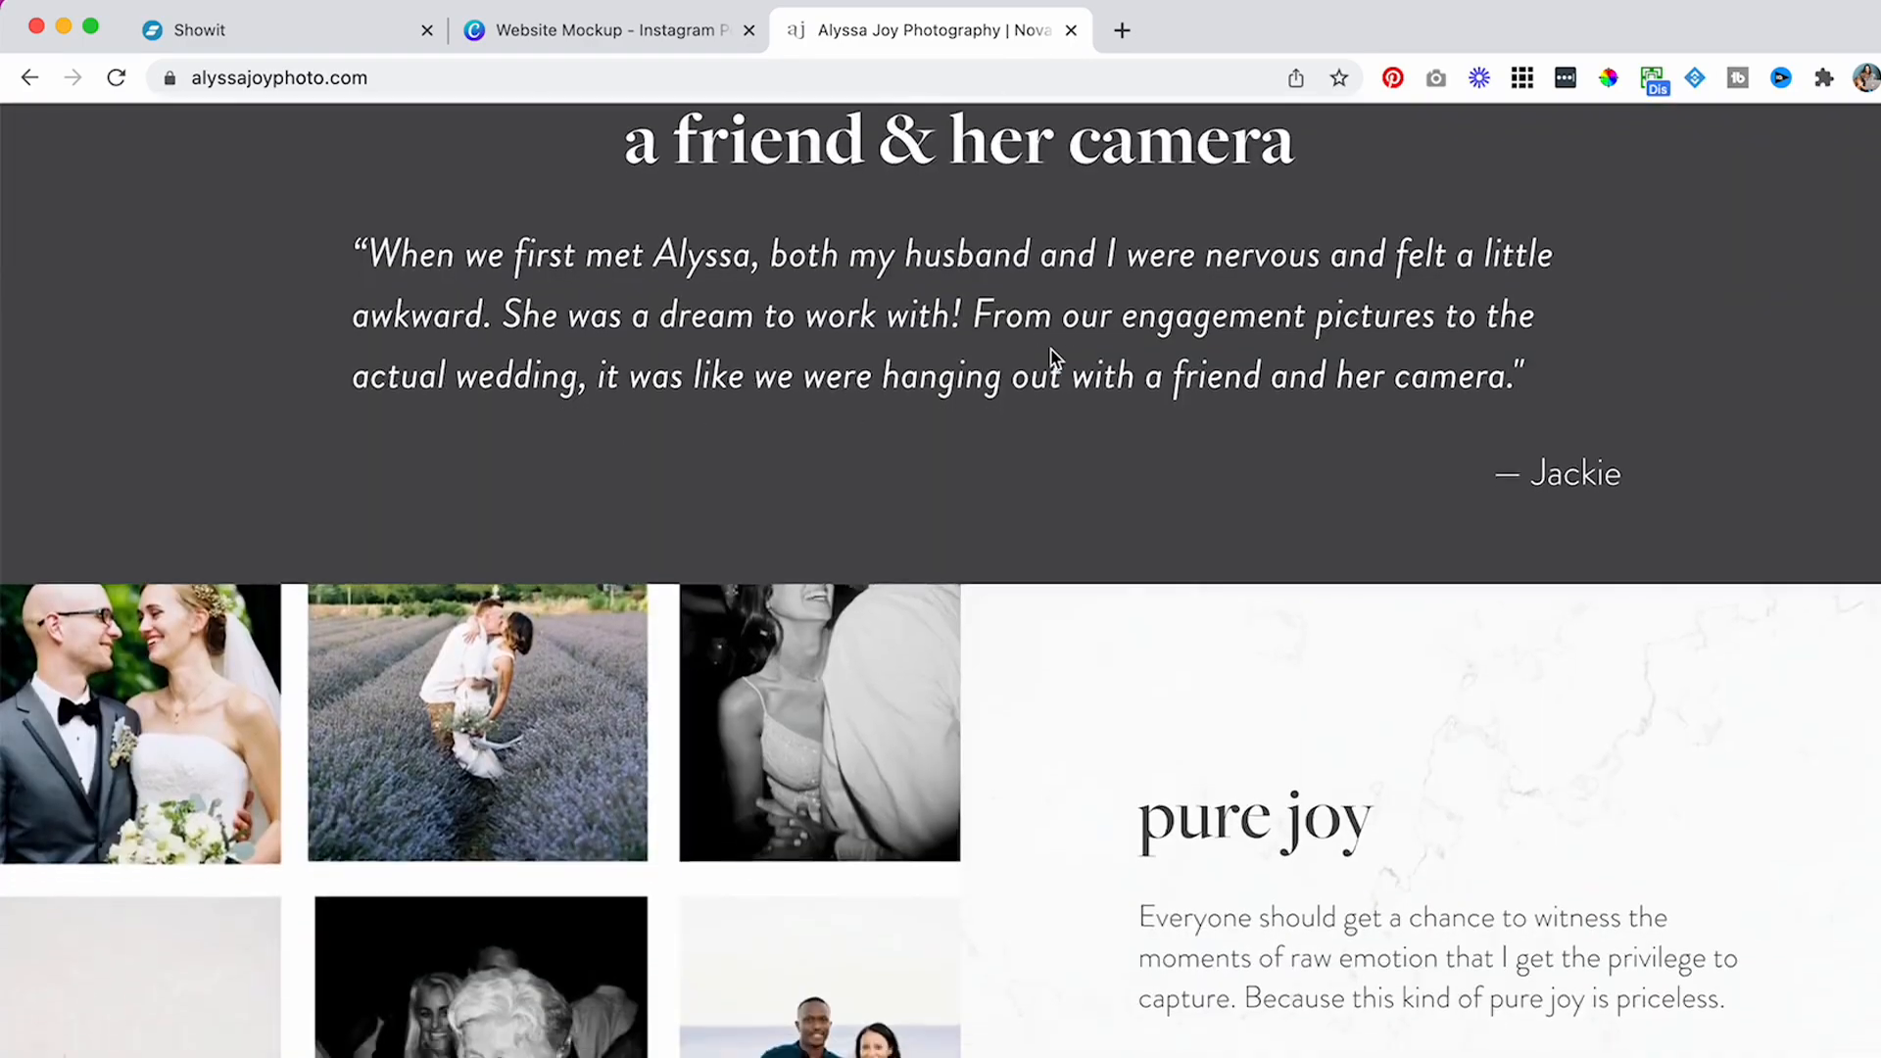
scroll(1052, 357, "down", 20)
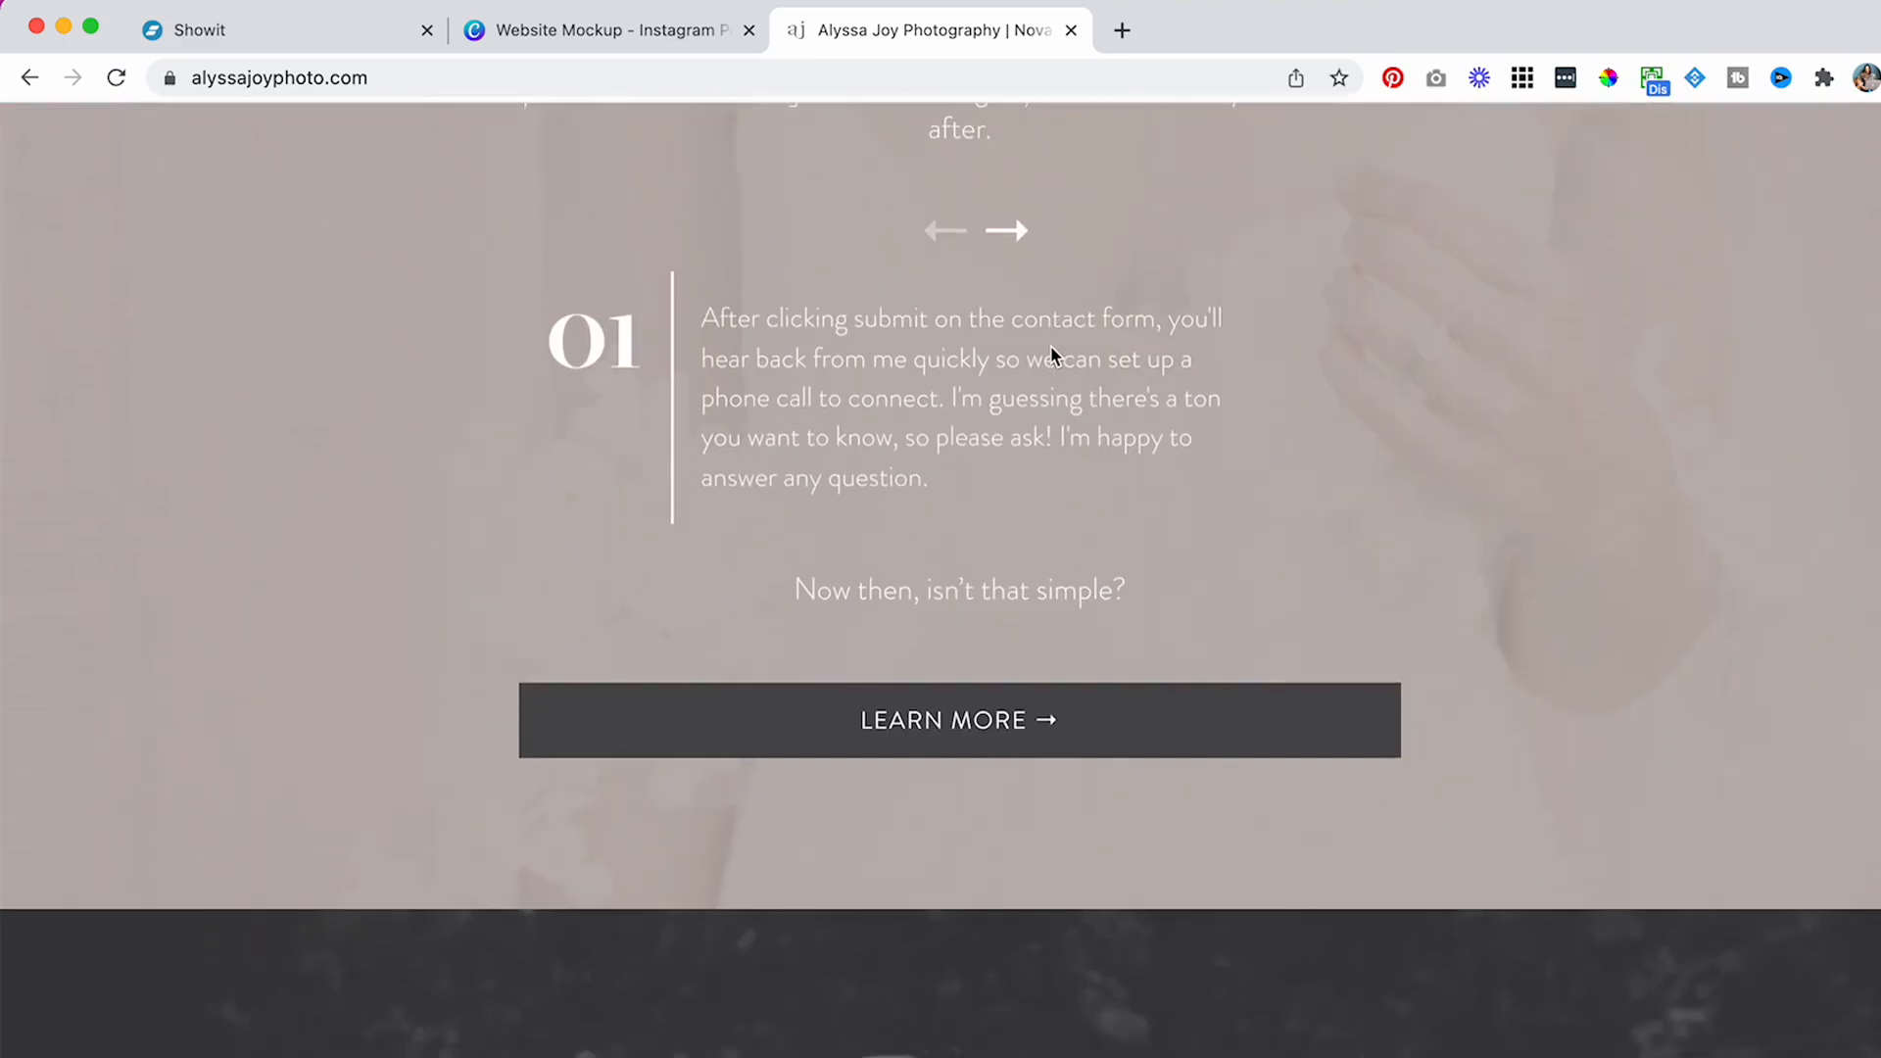
scroll(1052, 354, "down", 3)
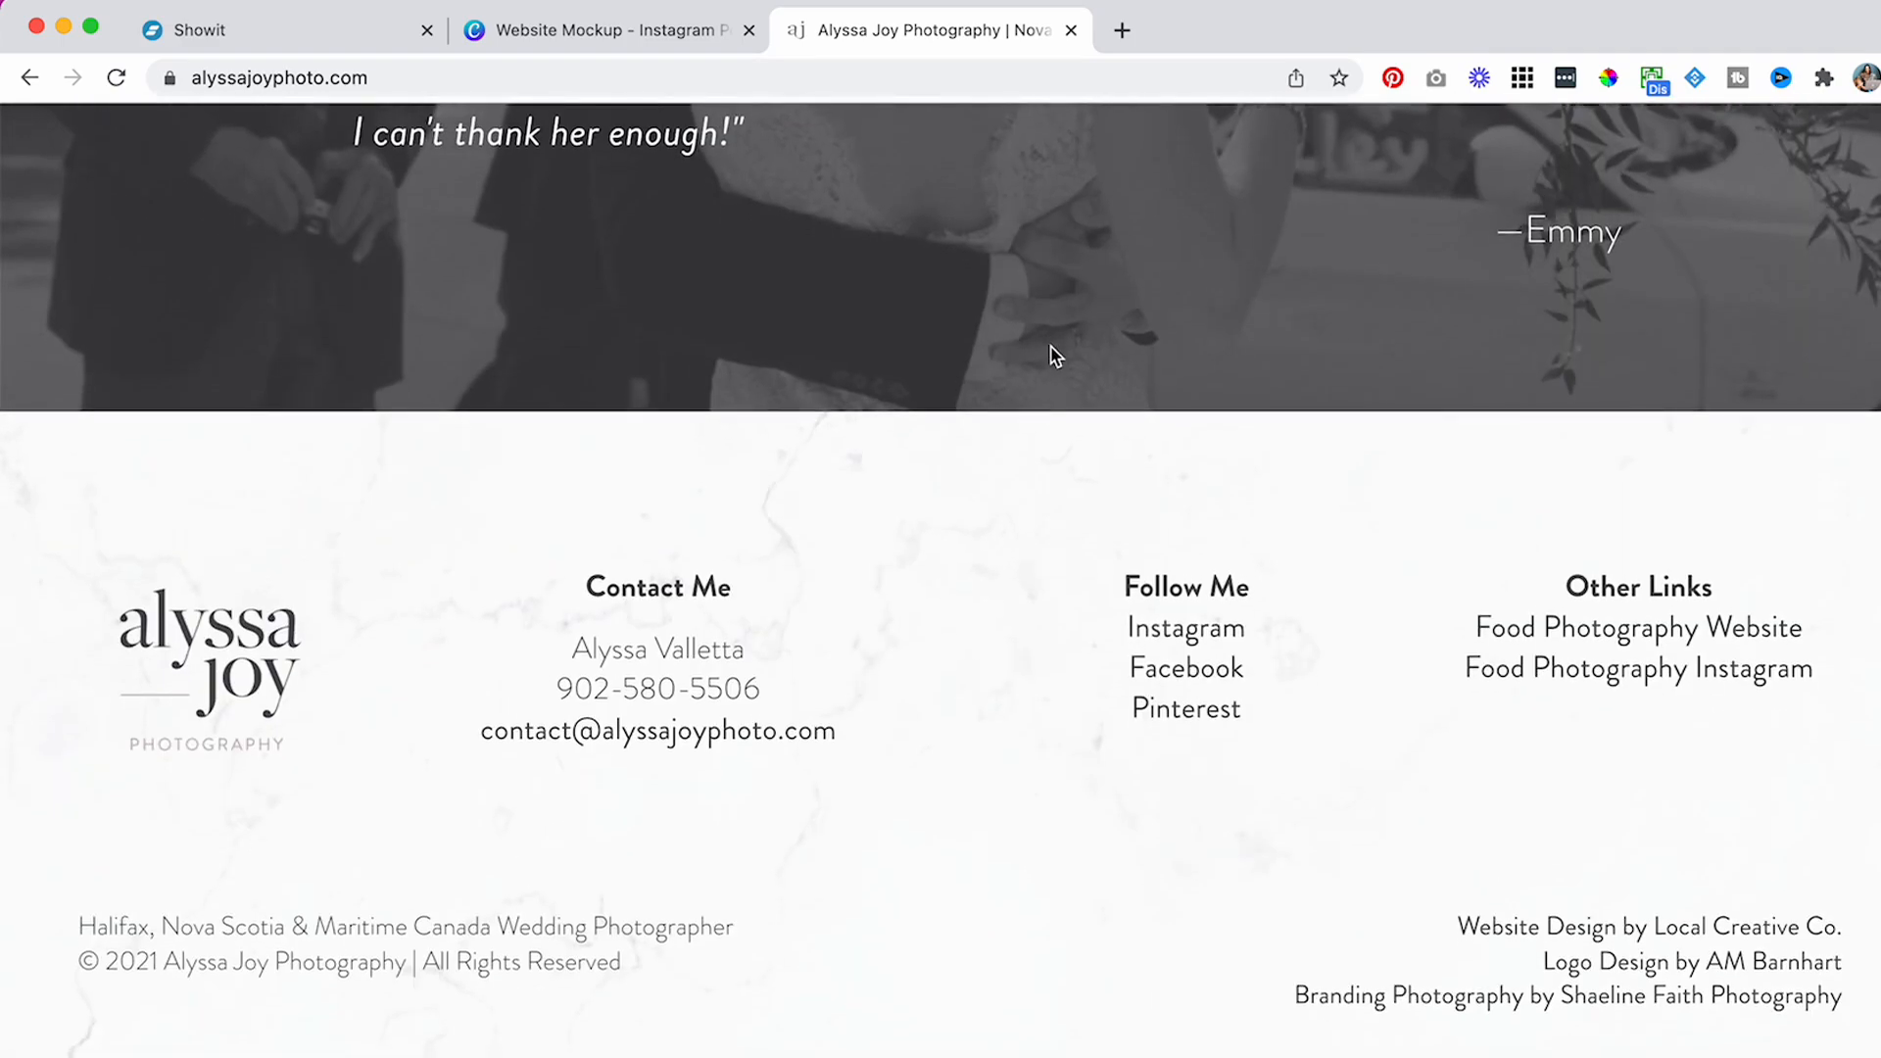
scroll(1053, 351, "up", 7)
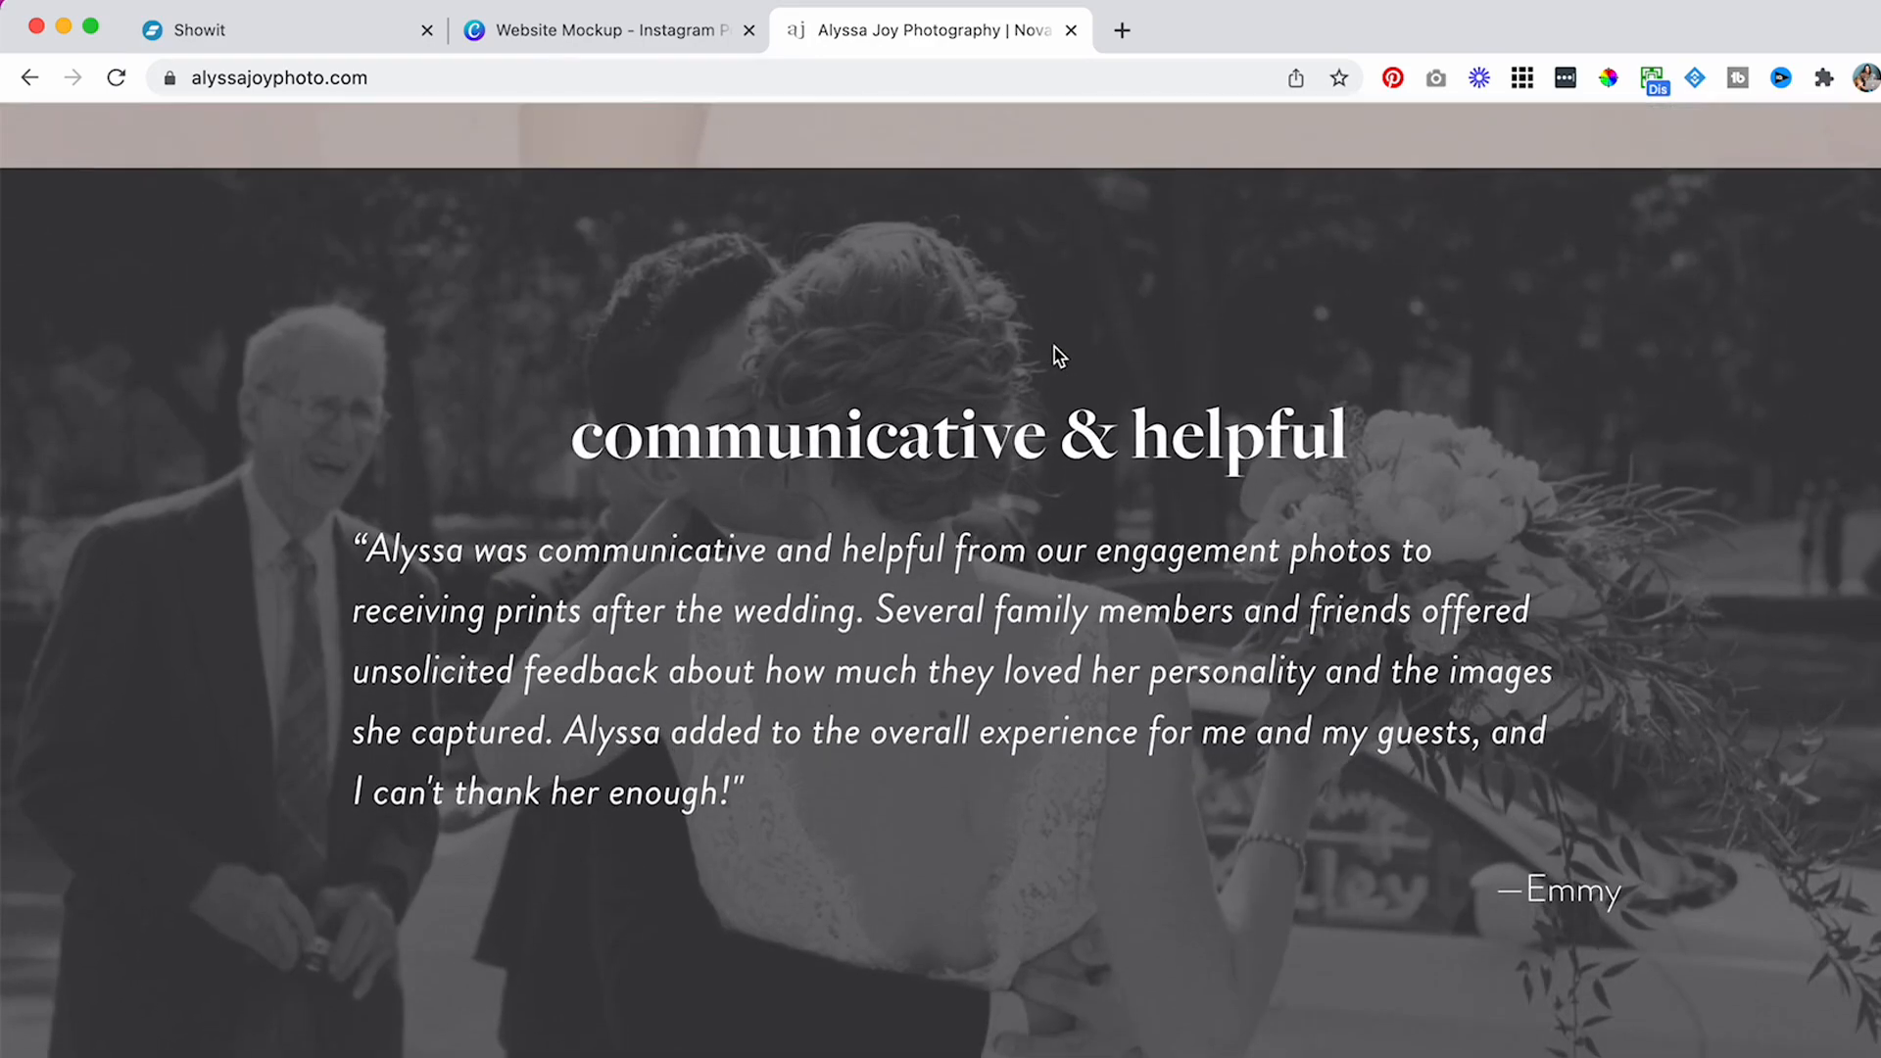
scroll(1054, 348, "up", 6)
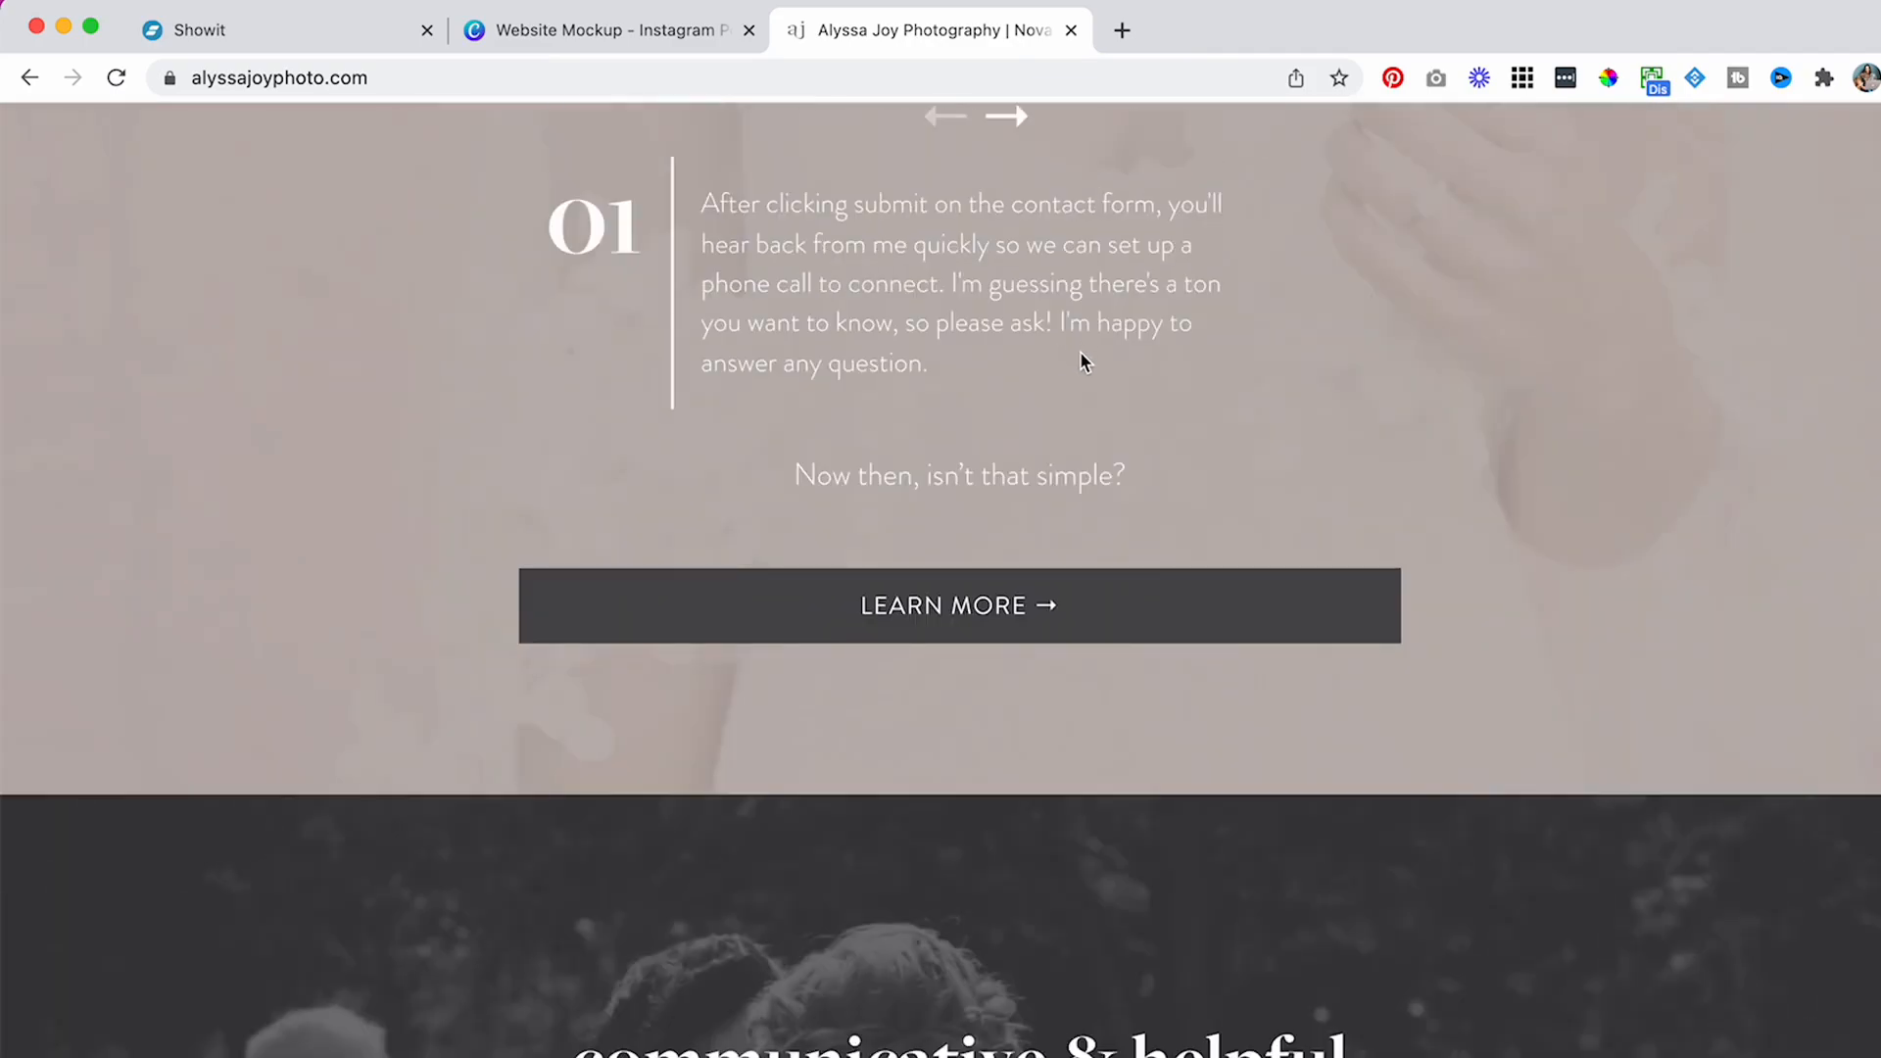
scroll(1080, 350, "up", 6)
scroll(1093, 336, "up", 20)
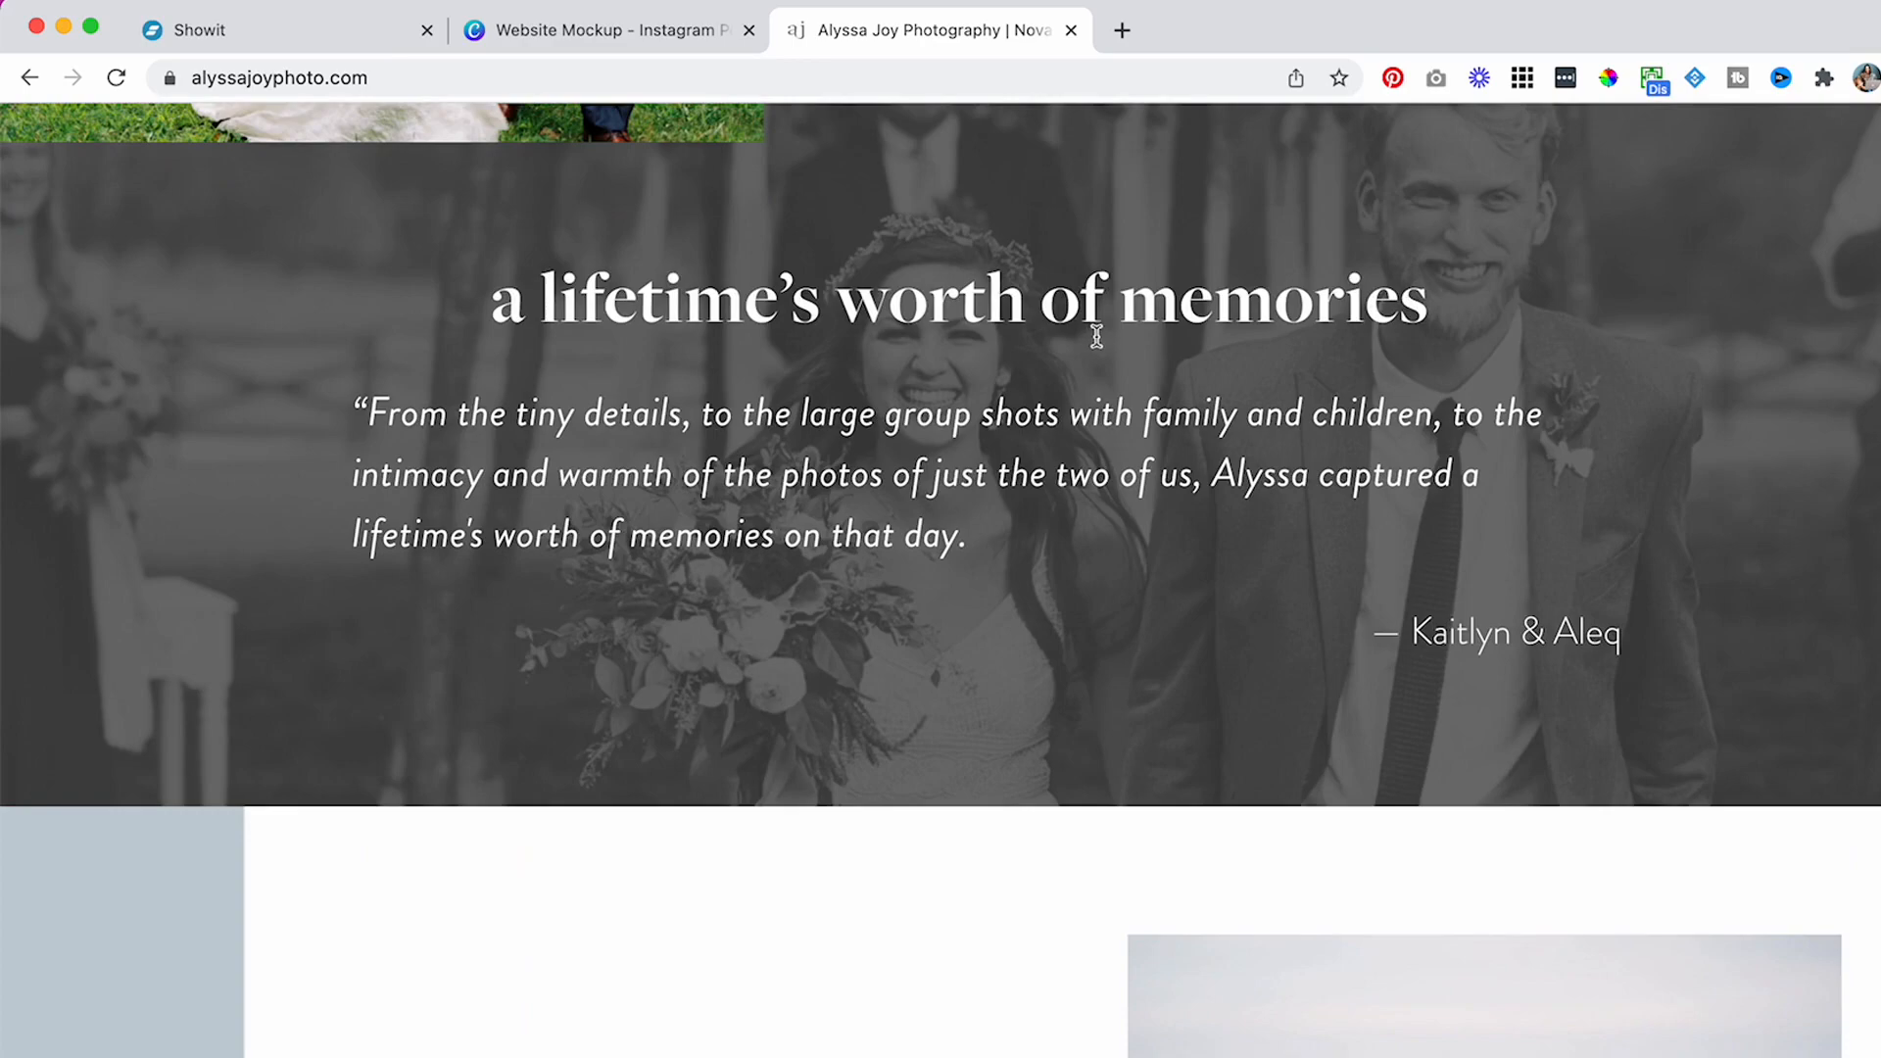
scroll(1095, 333, "up", 15)
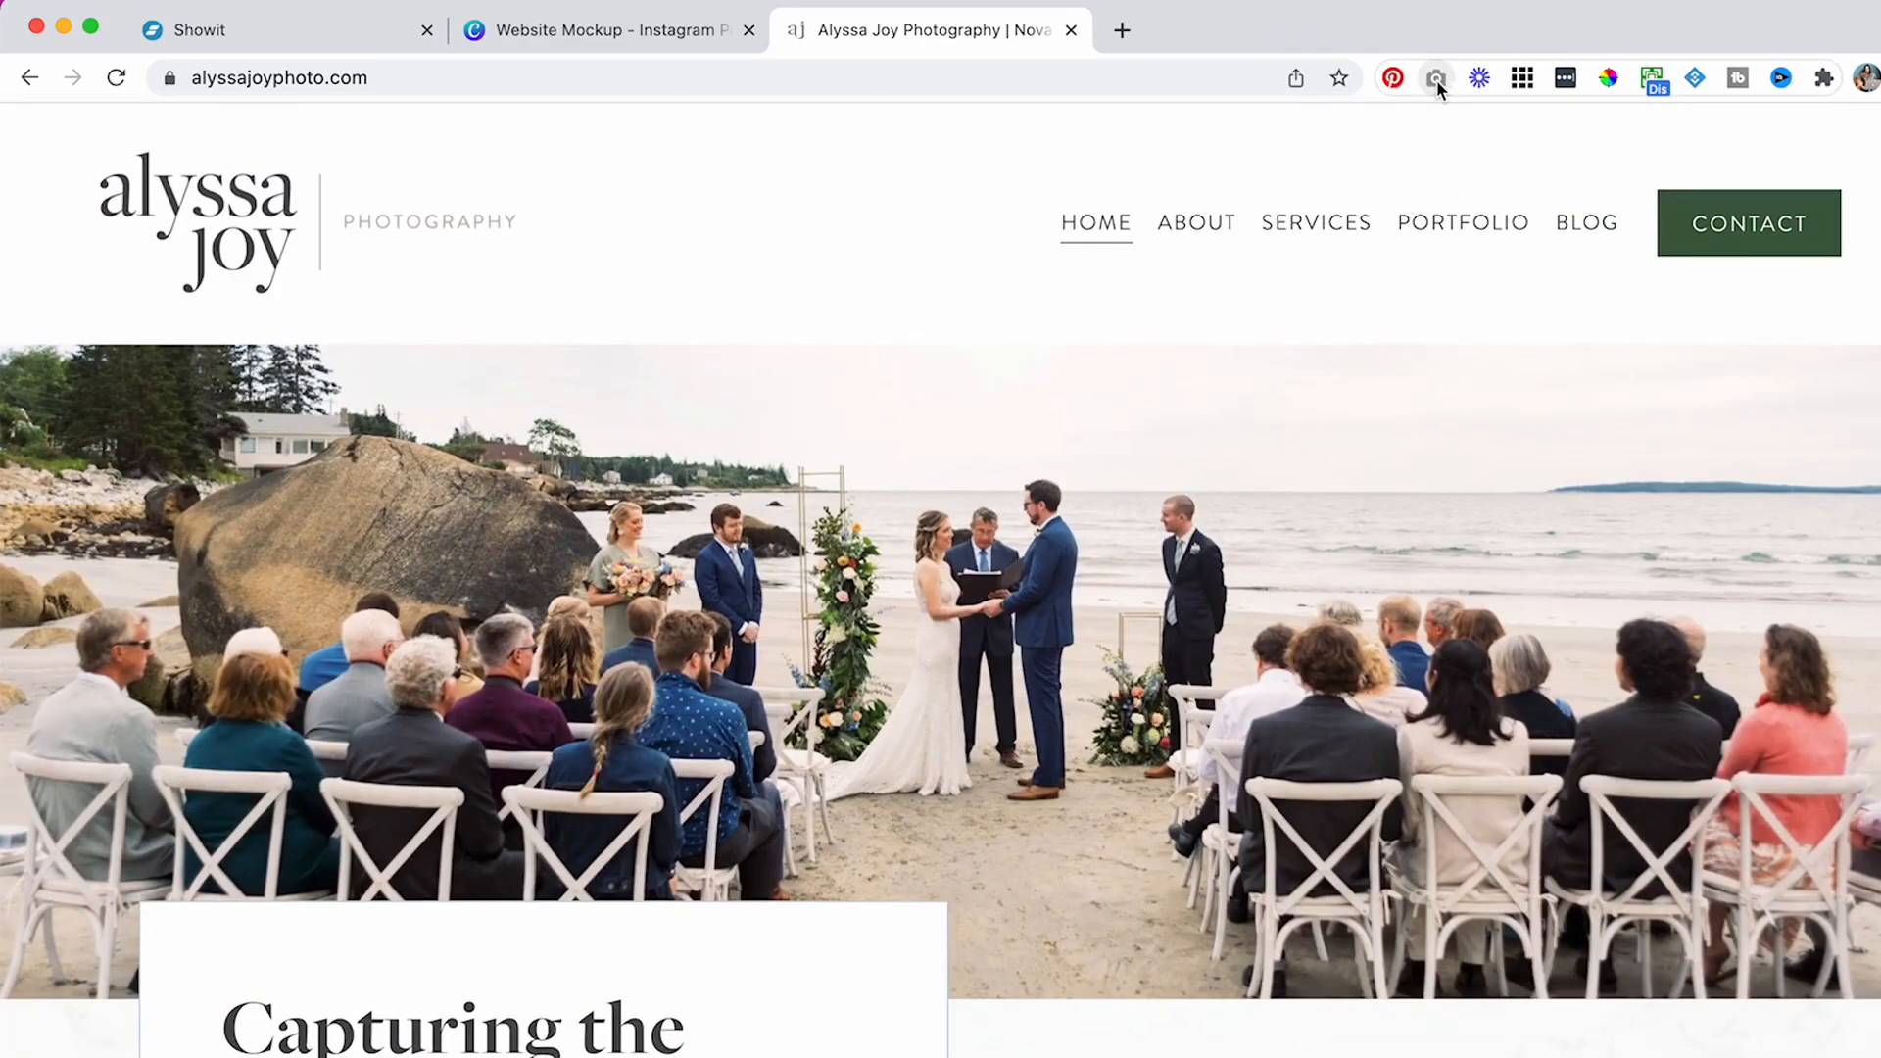
- Identify the screen capture extension, search Google for "go full page screen capture", and open GoFullPage's Chrome Web Store page
right_click(1436, 80)
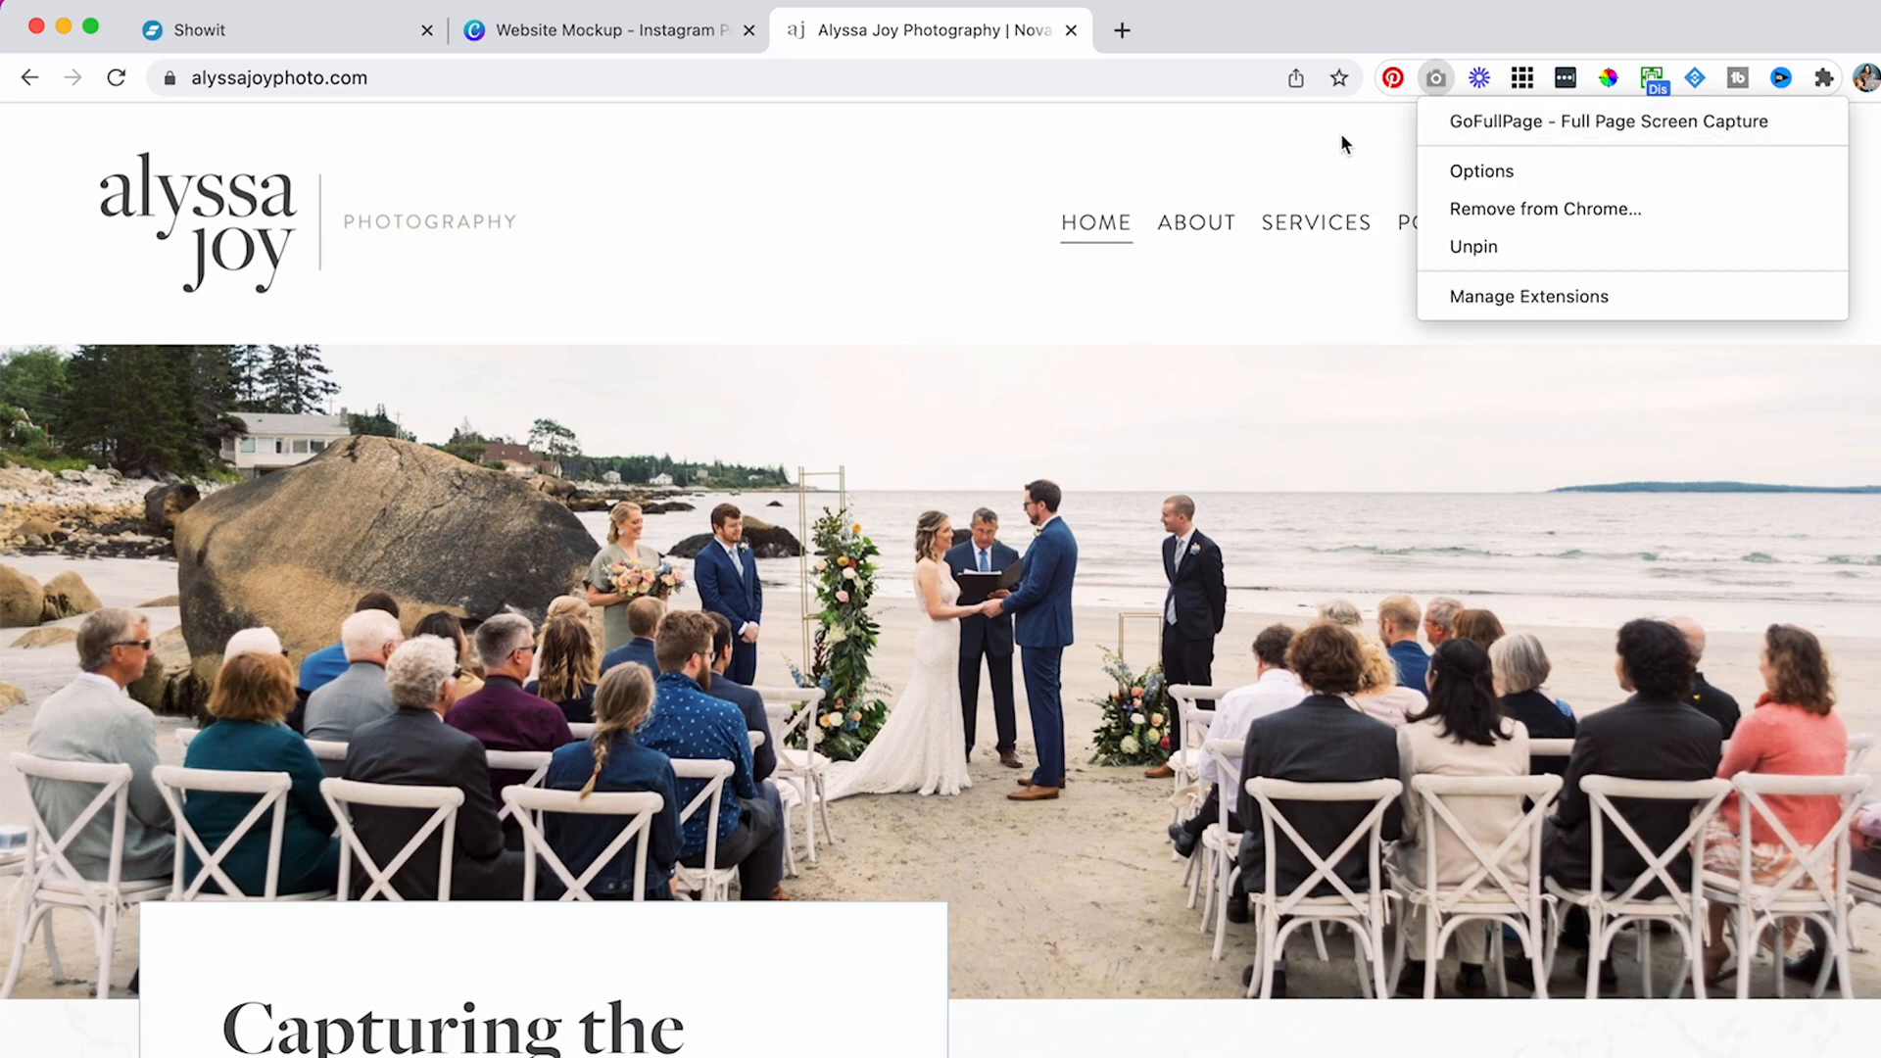
left_click(1125, 36)
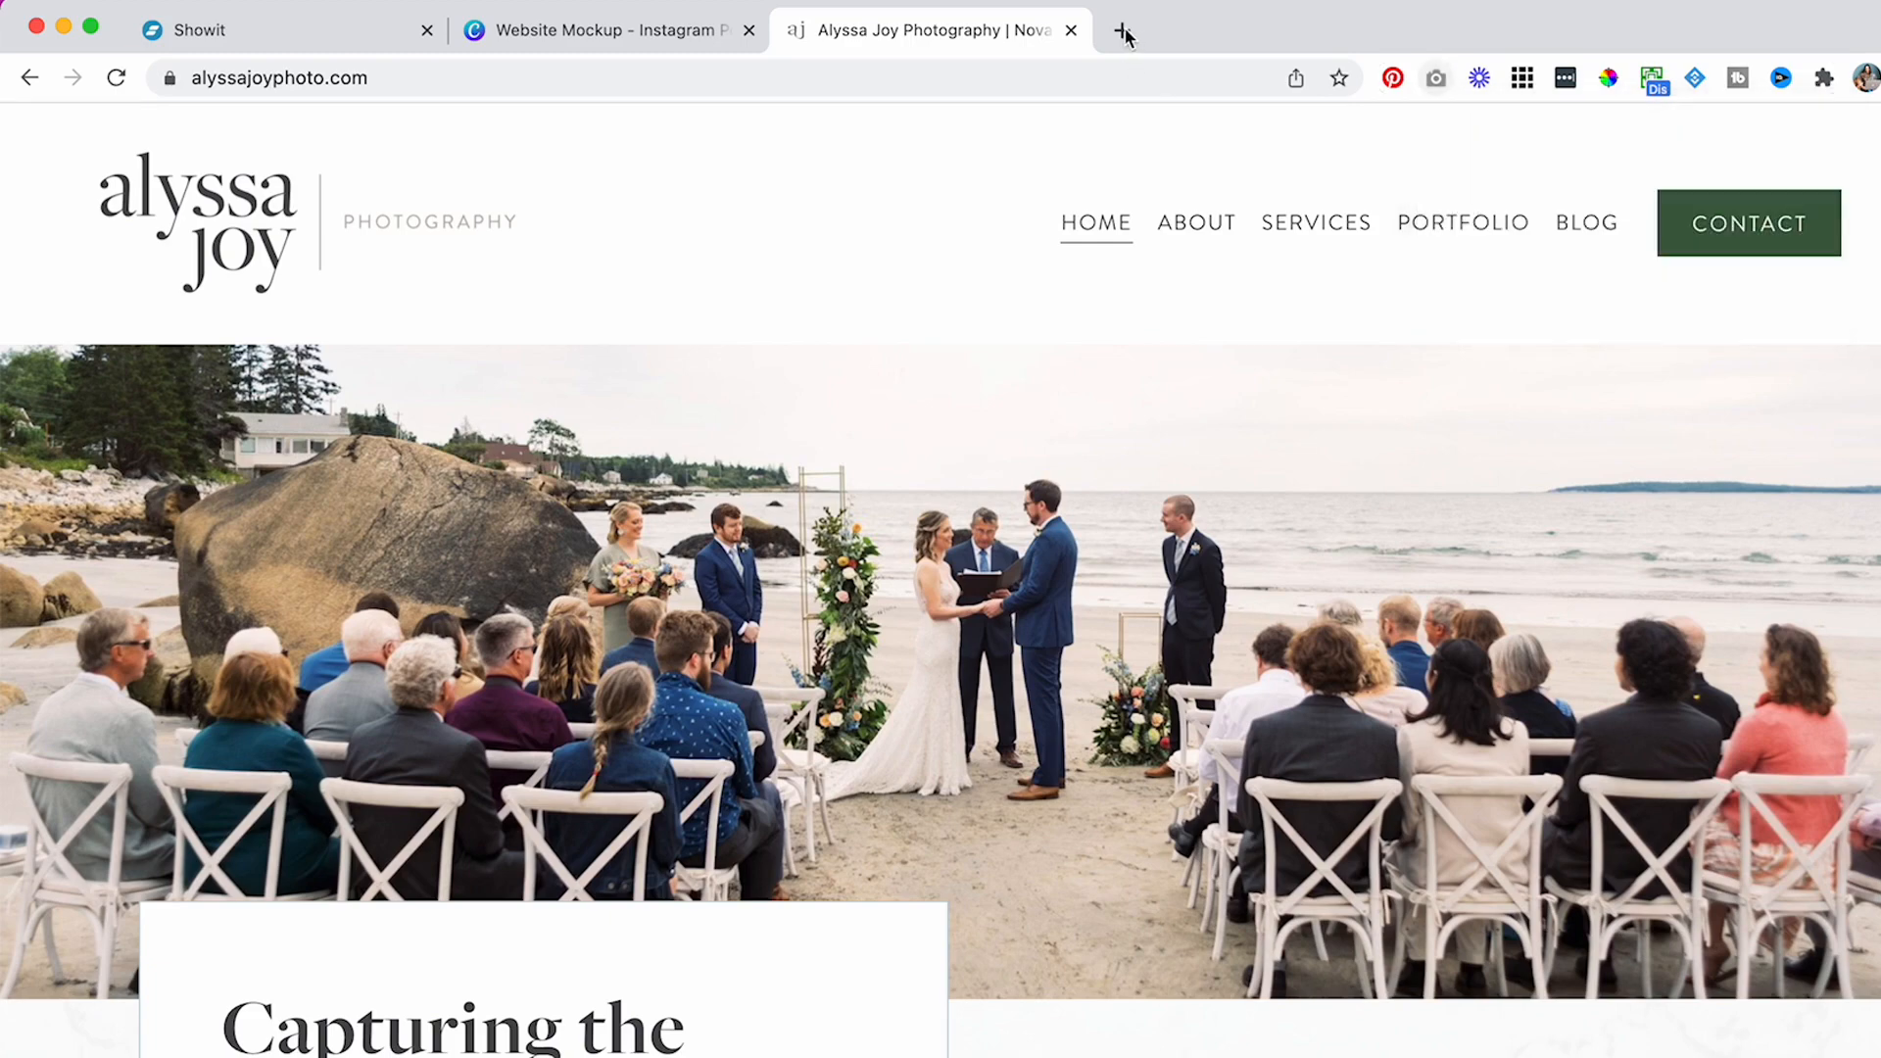
left_click(1124, 32)
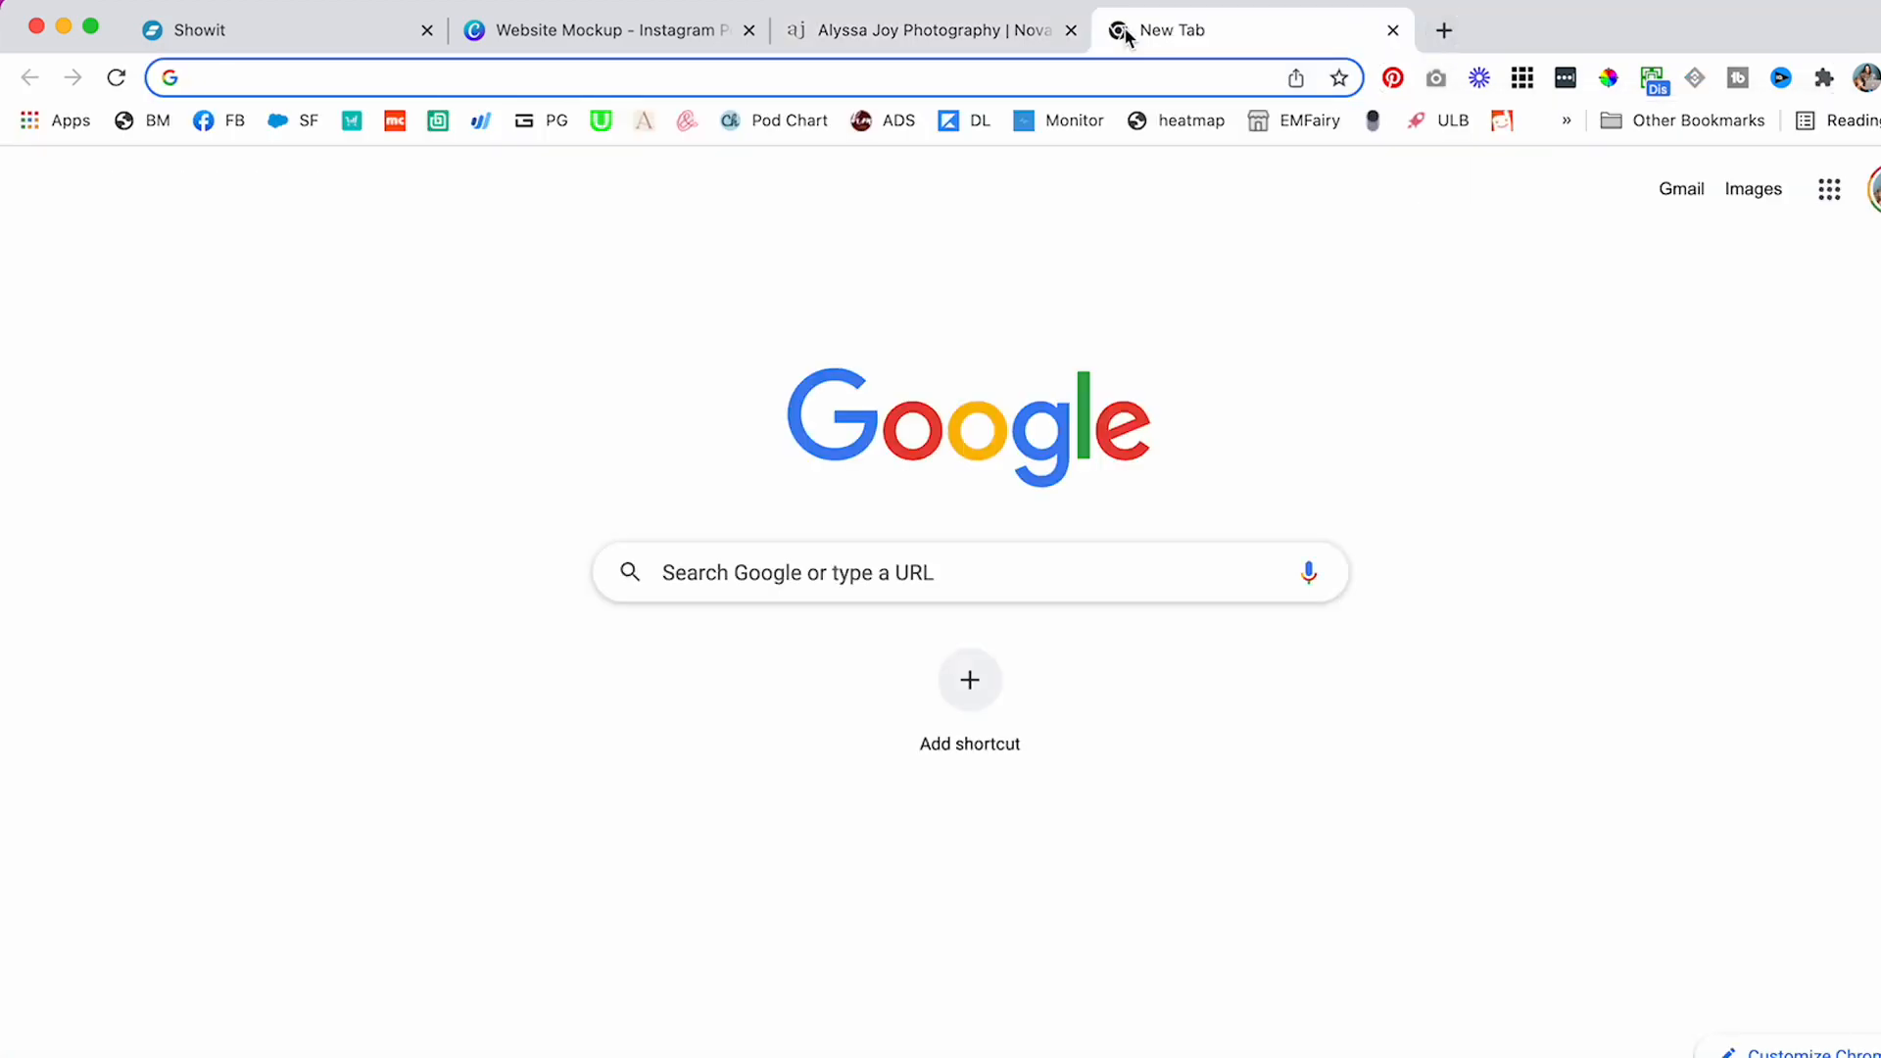
type("go full")
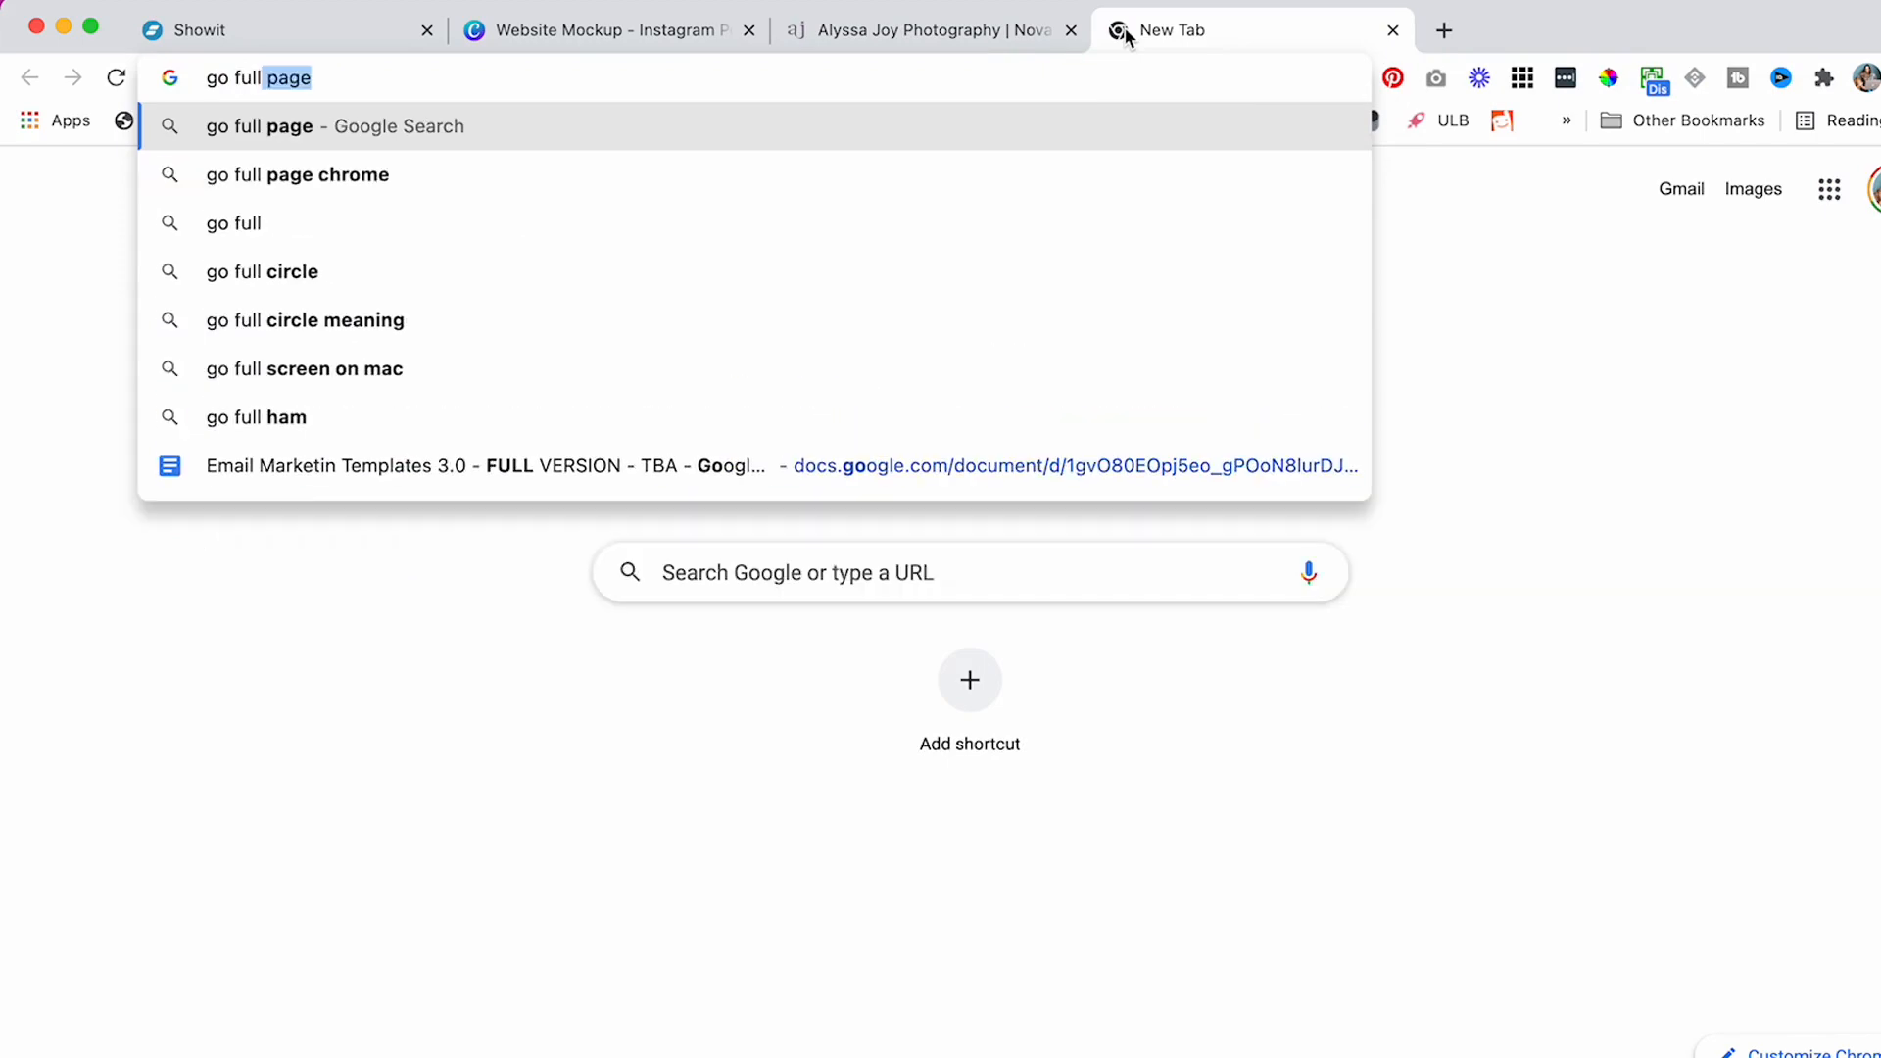
type(" page screensho")
key("BackSpace")
key("BackSpace")
key("BackSpace")
type("ca")
key("Return")
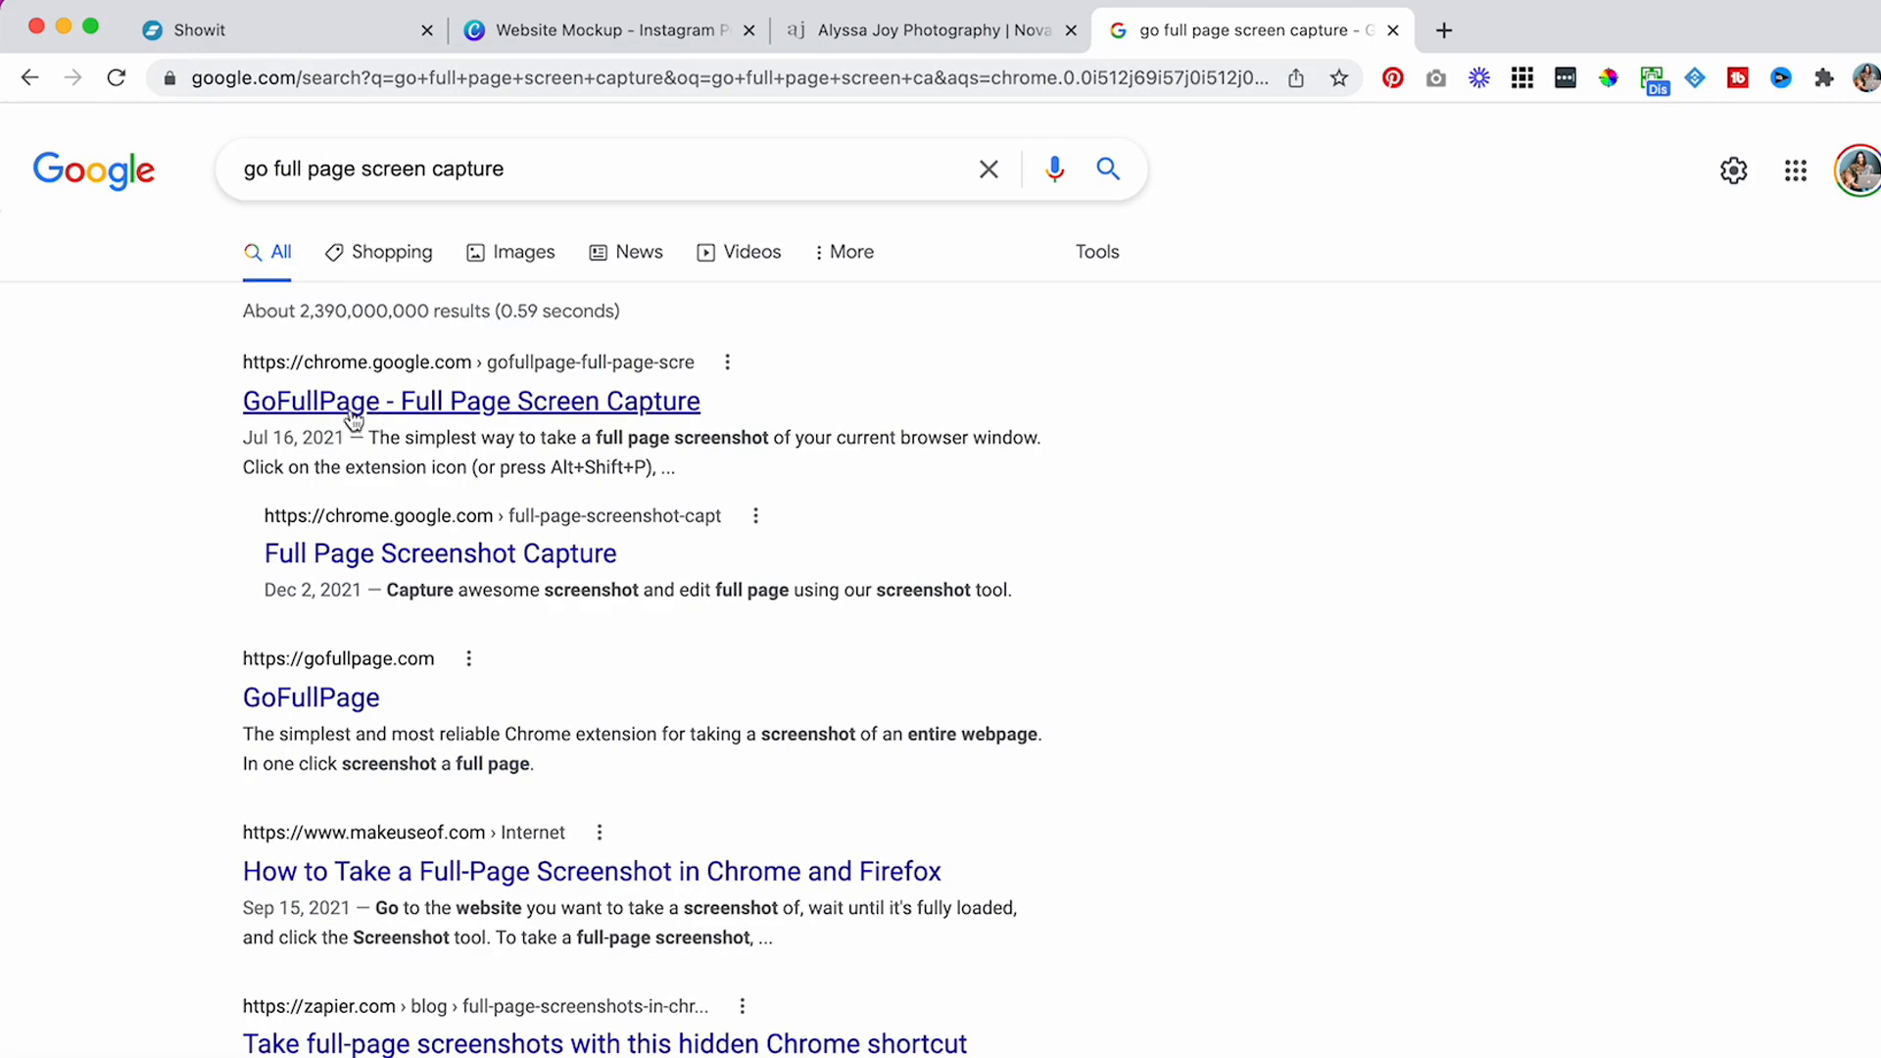
left_click(314, 404)
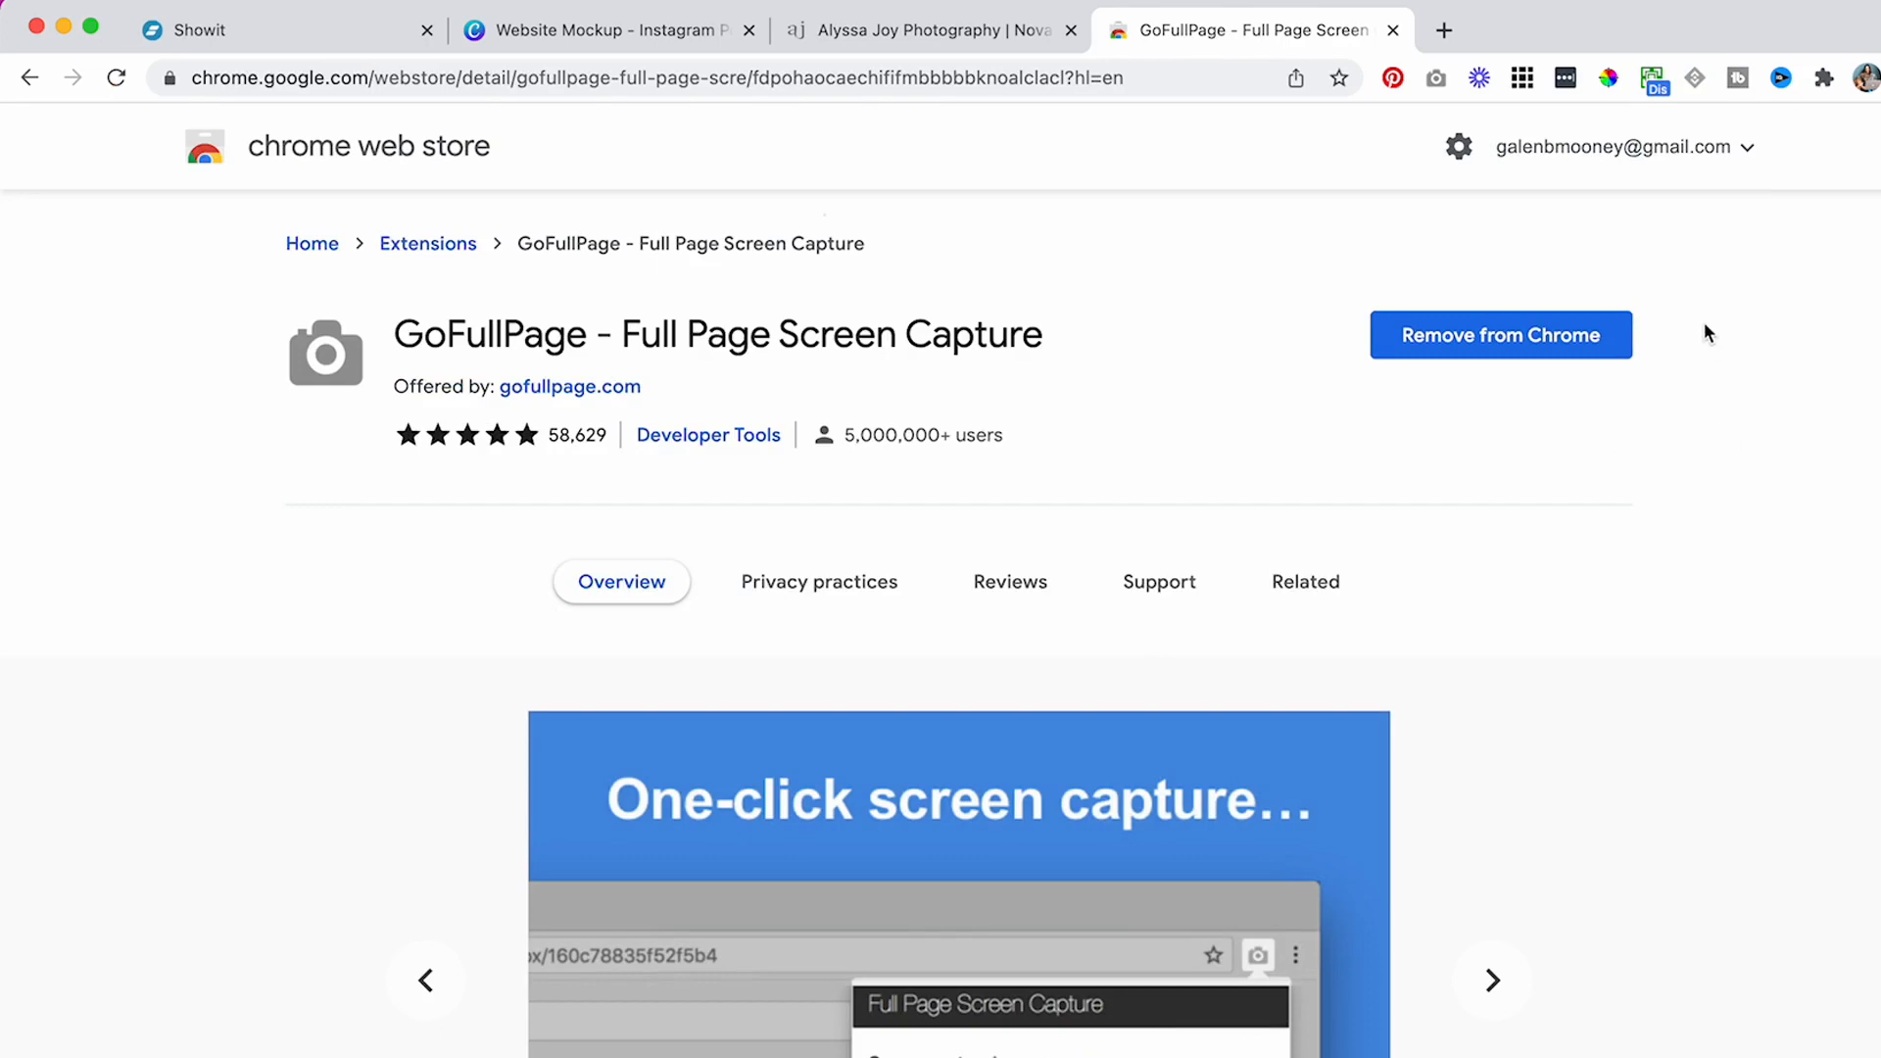
- Capture the photography website's entire home page with the GoFullPage extension and inspect the resulting screenshot
left_click(949, 39)
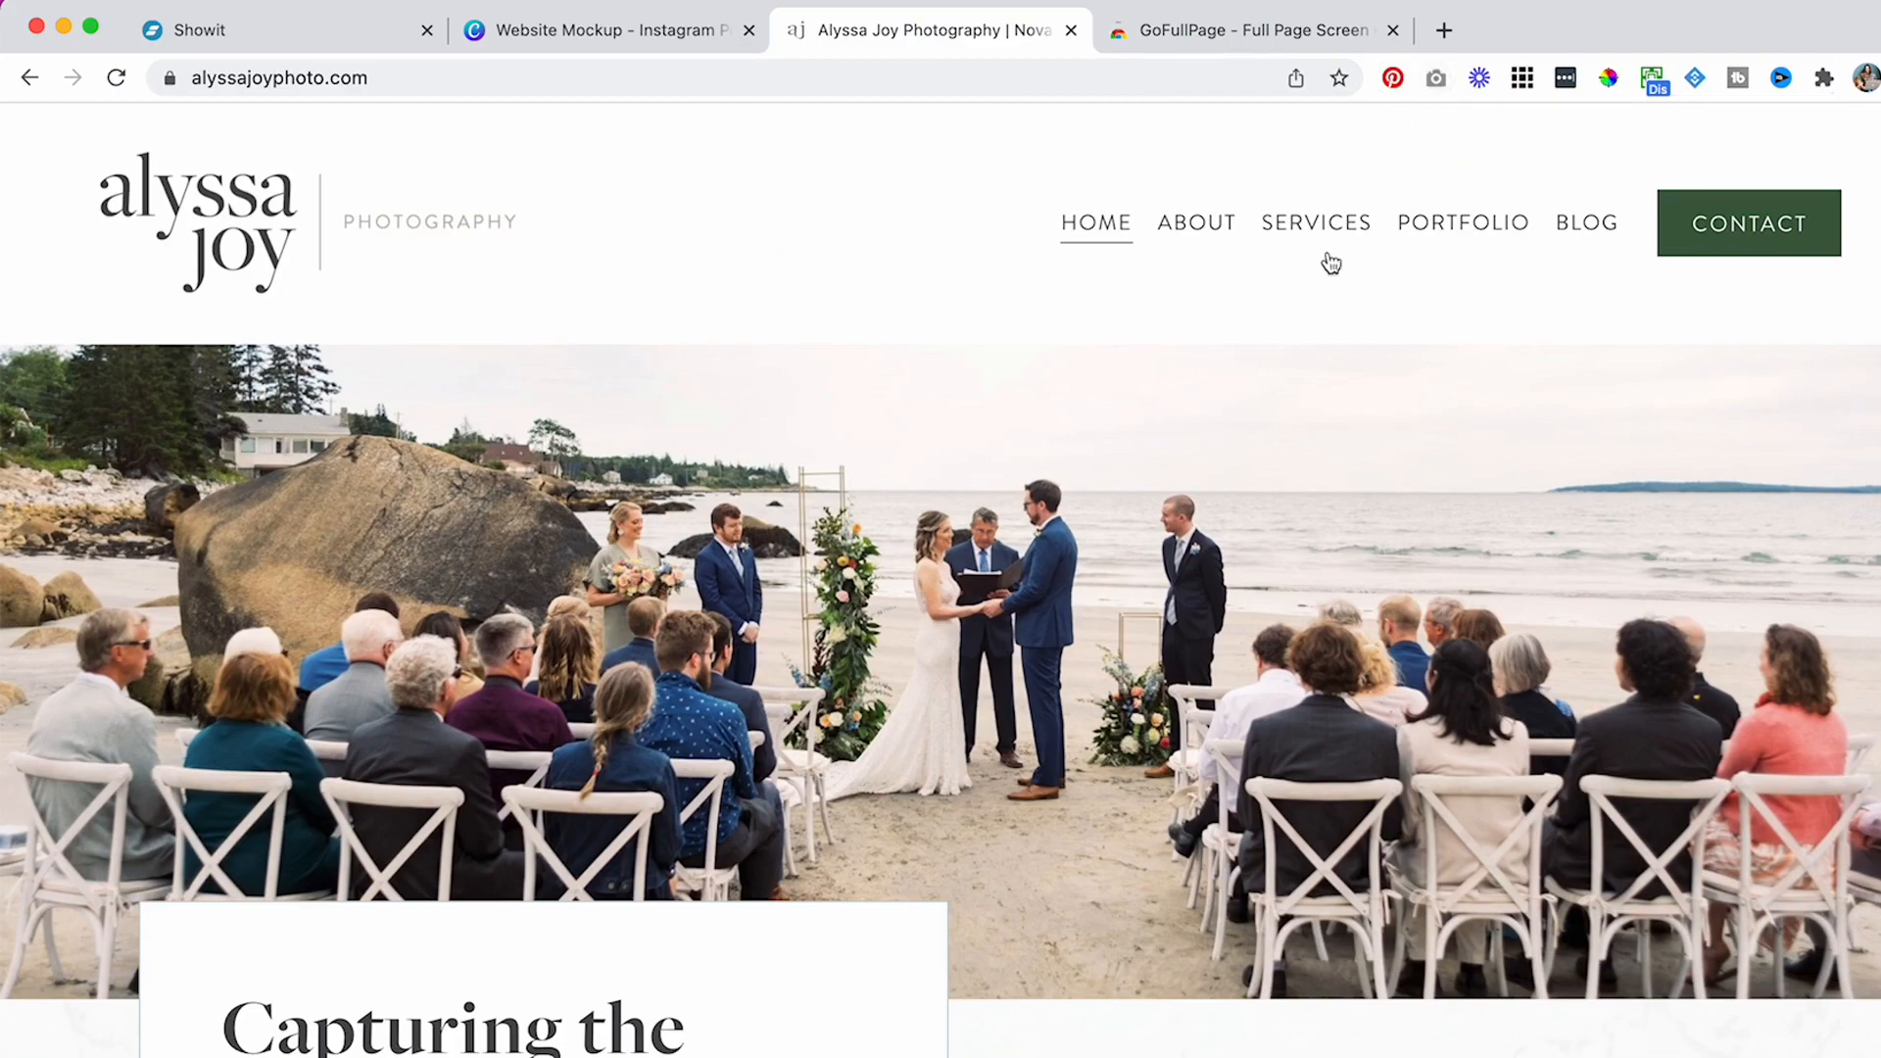
scroll(1342, 220, "down", 10)
scroll(1354, 216, "up", 5)
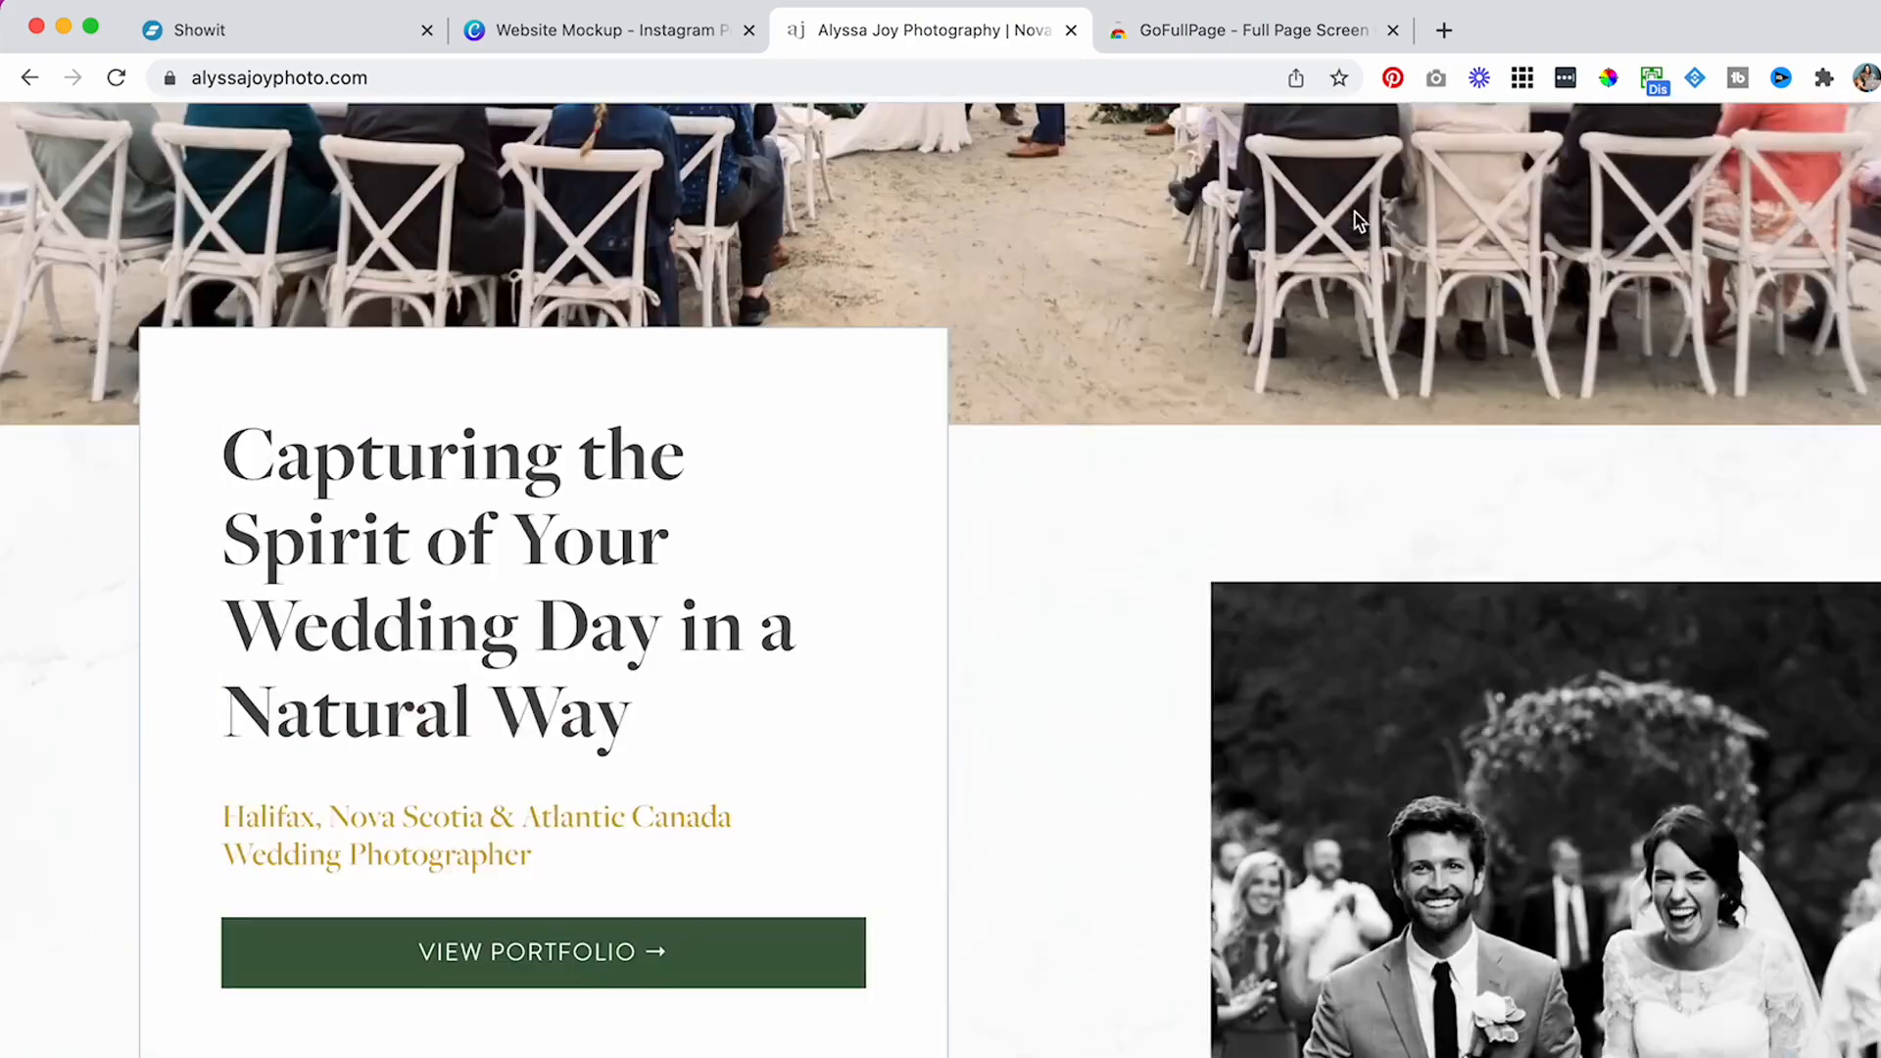
scroll(1354, 216, "up", 5)
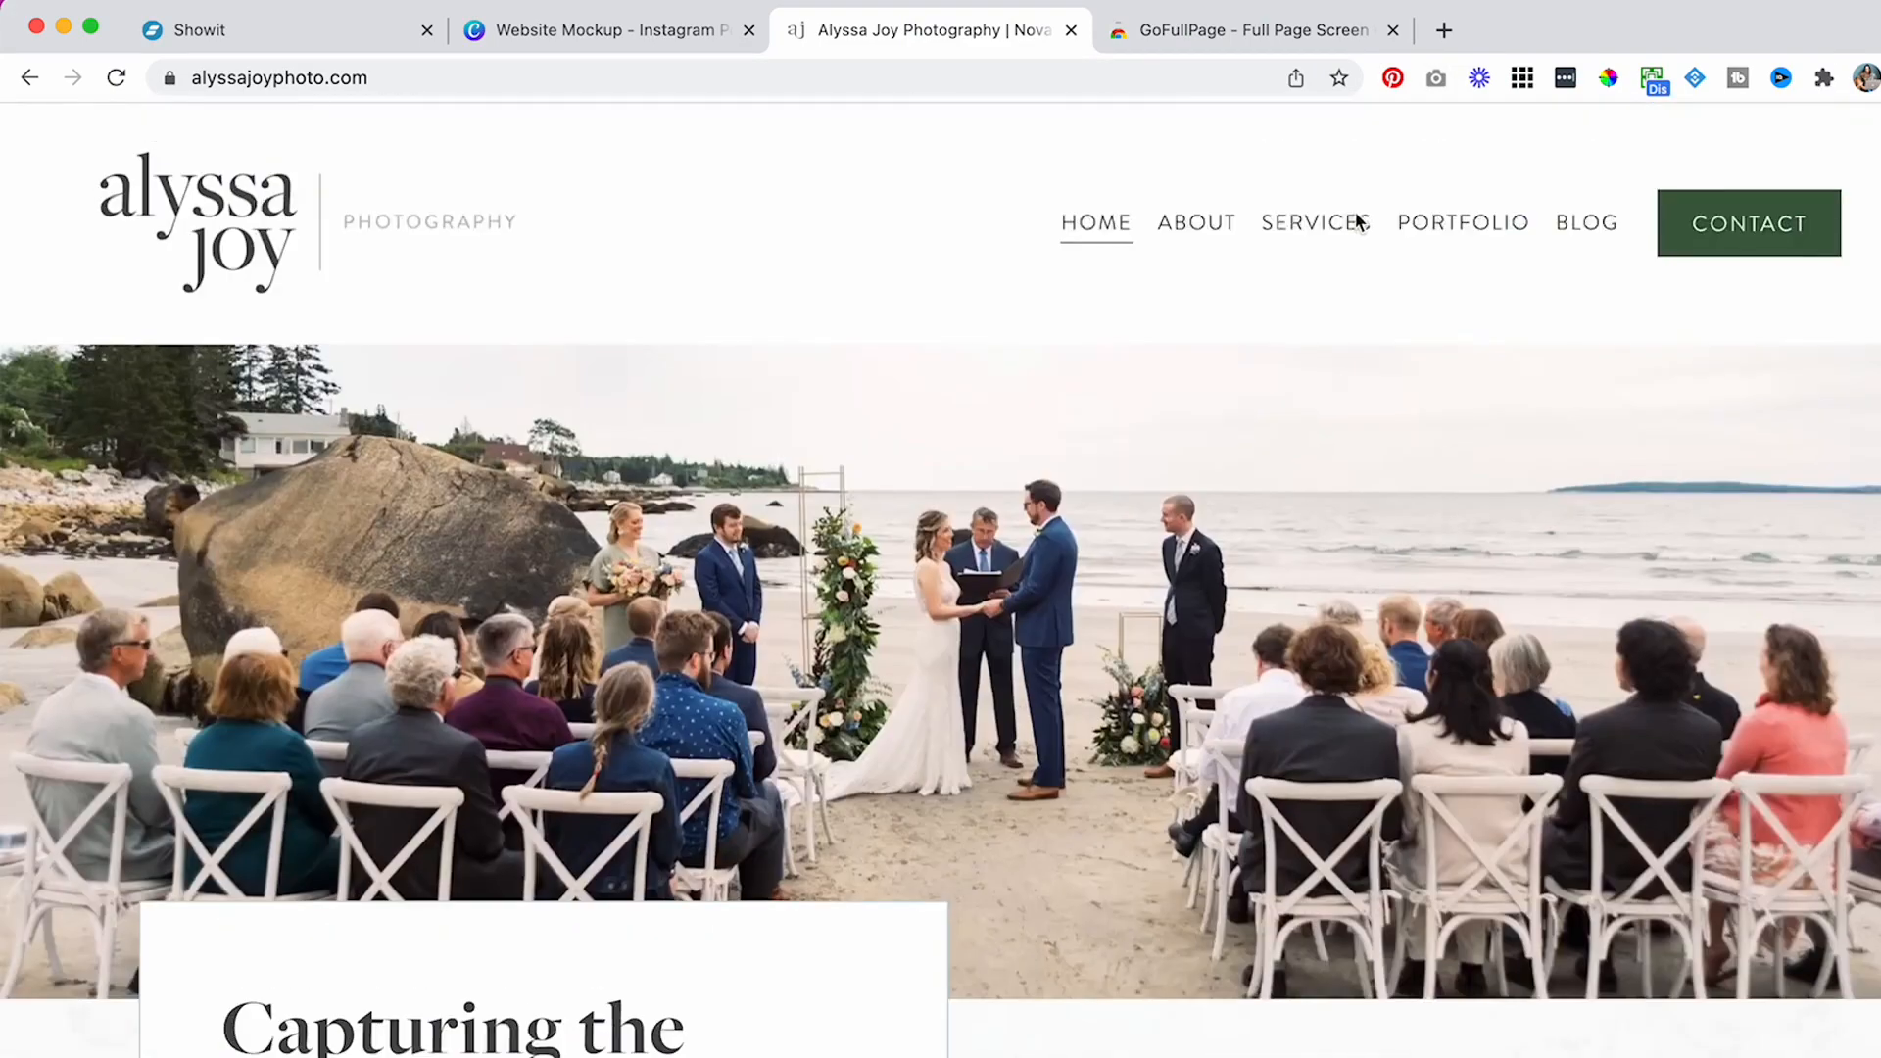
left_click(1437, 78)
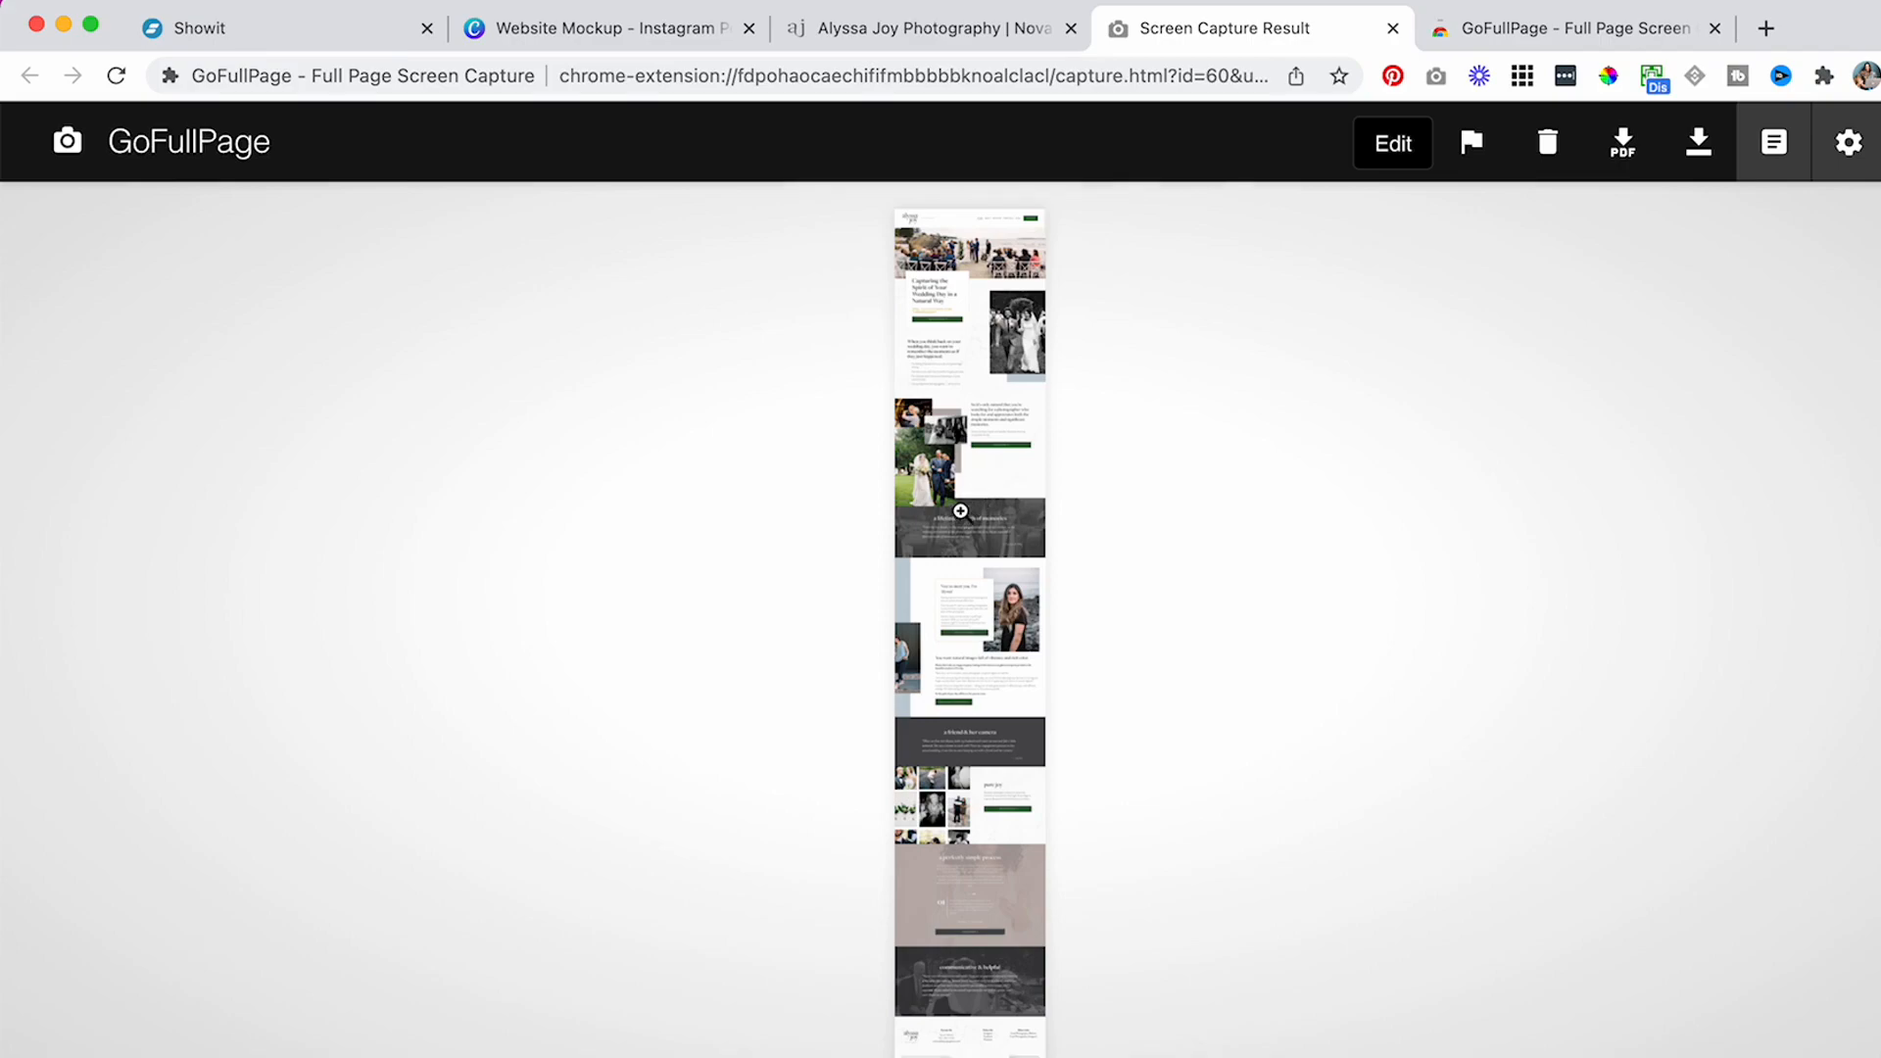
left_click(957, 512)
scroll(965, 434, "up", 10)
scroll(966, 434, "up", 7)
scroll(966, 434, "down", 15)
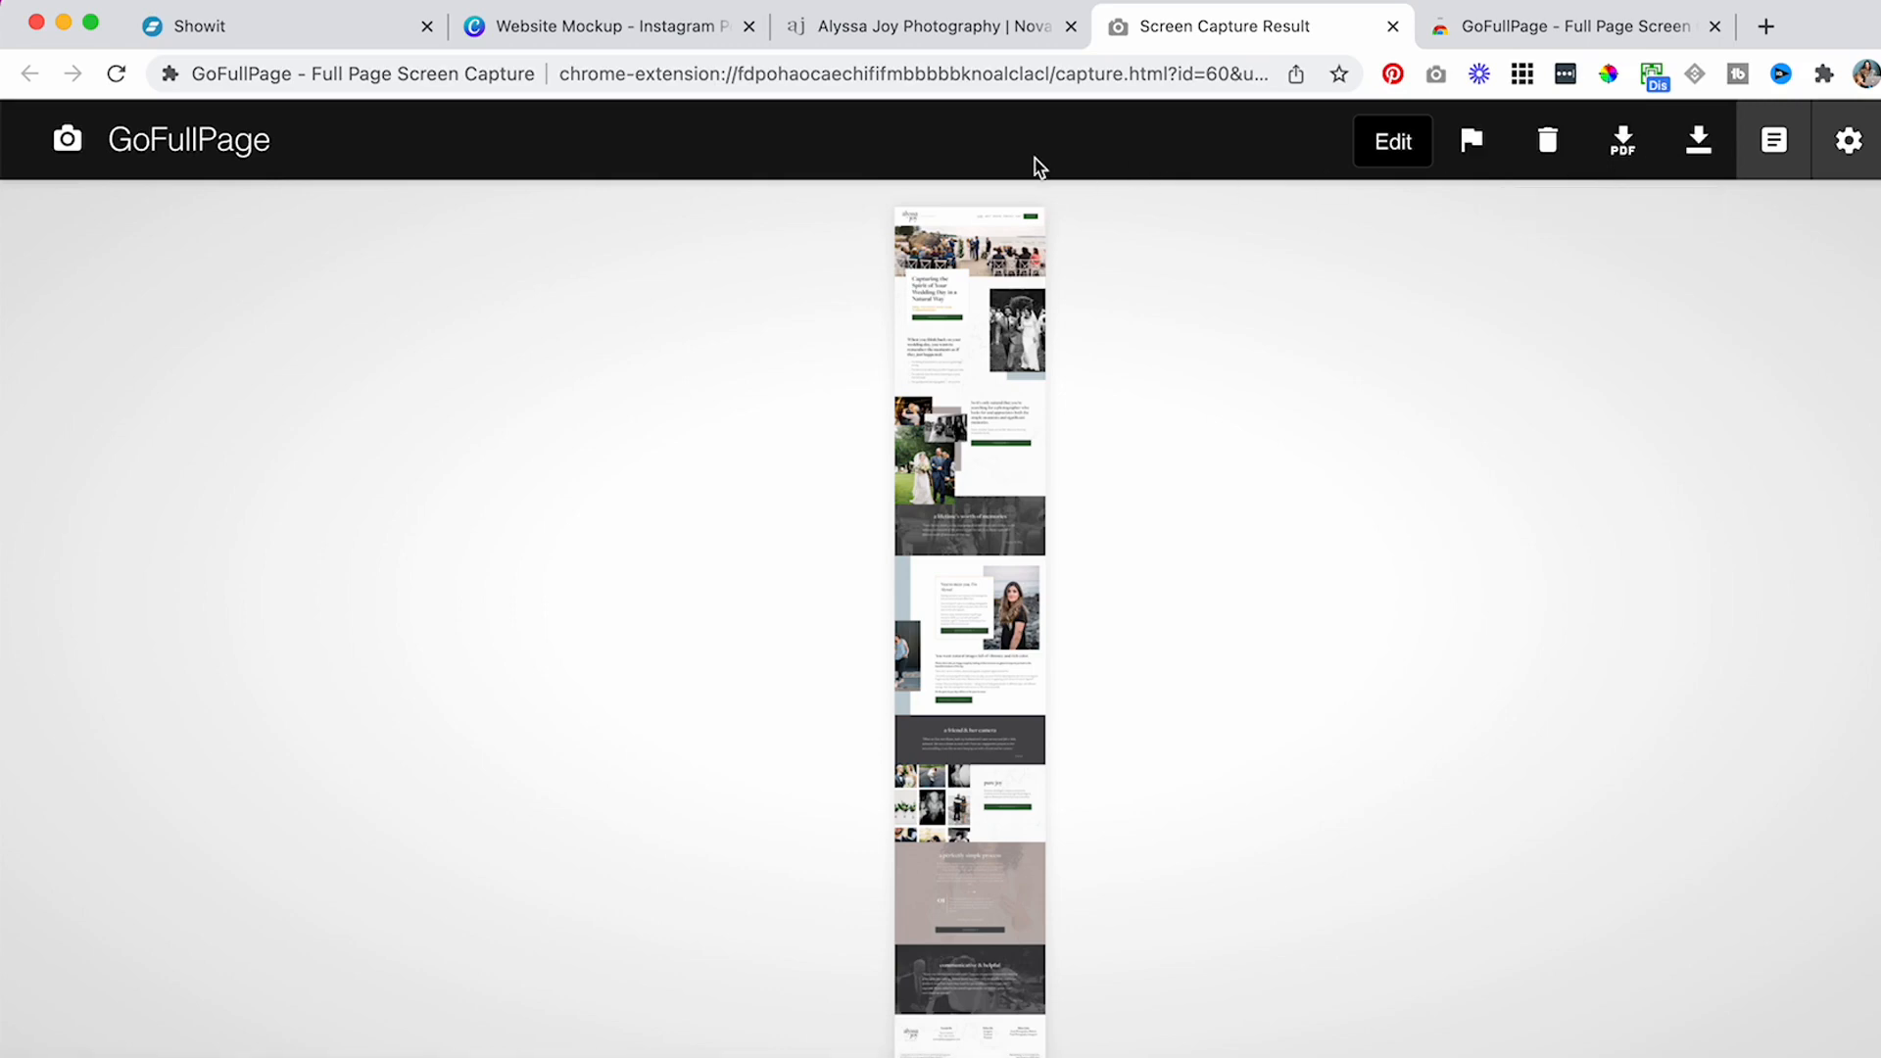
- Switch to Canva and try to upload the full-page screenshot PNG to the Client Work folder
left_click(617, 27)
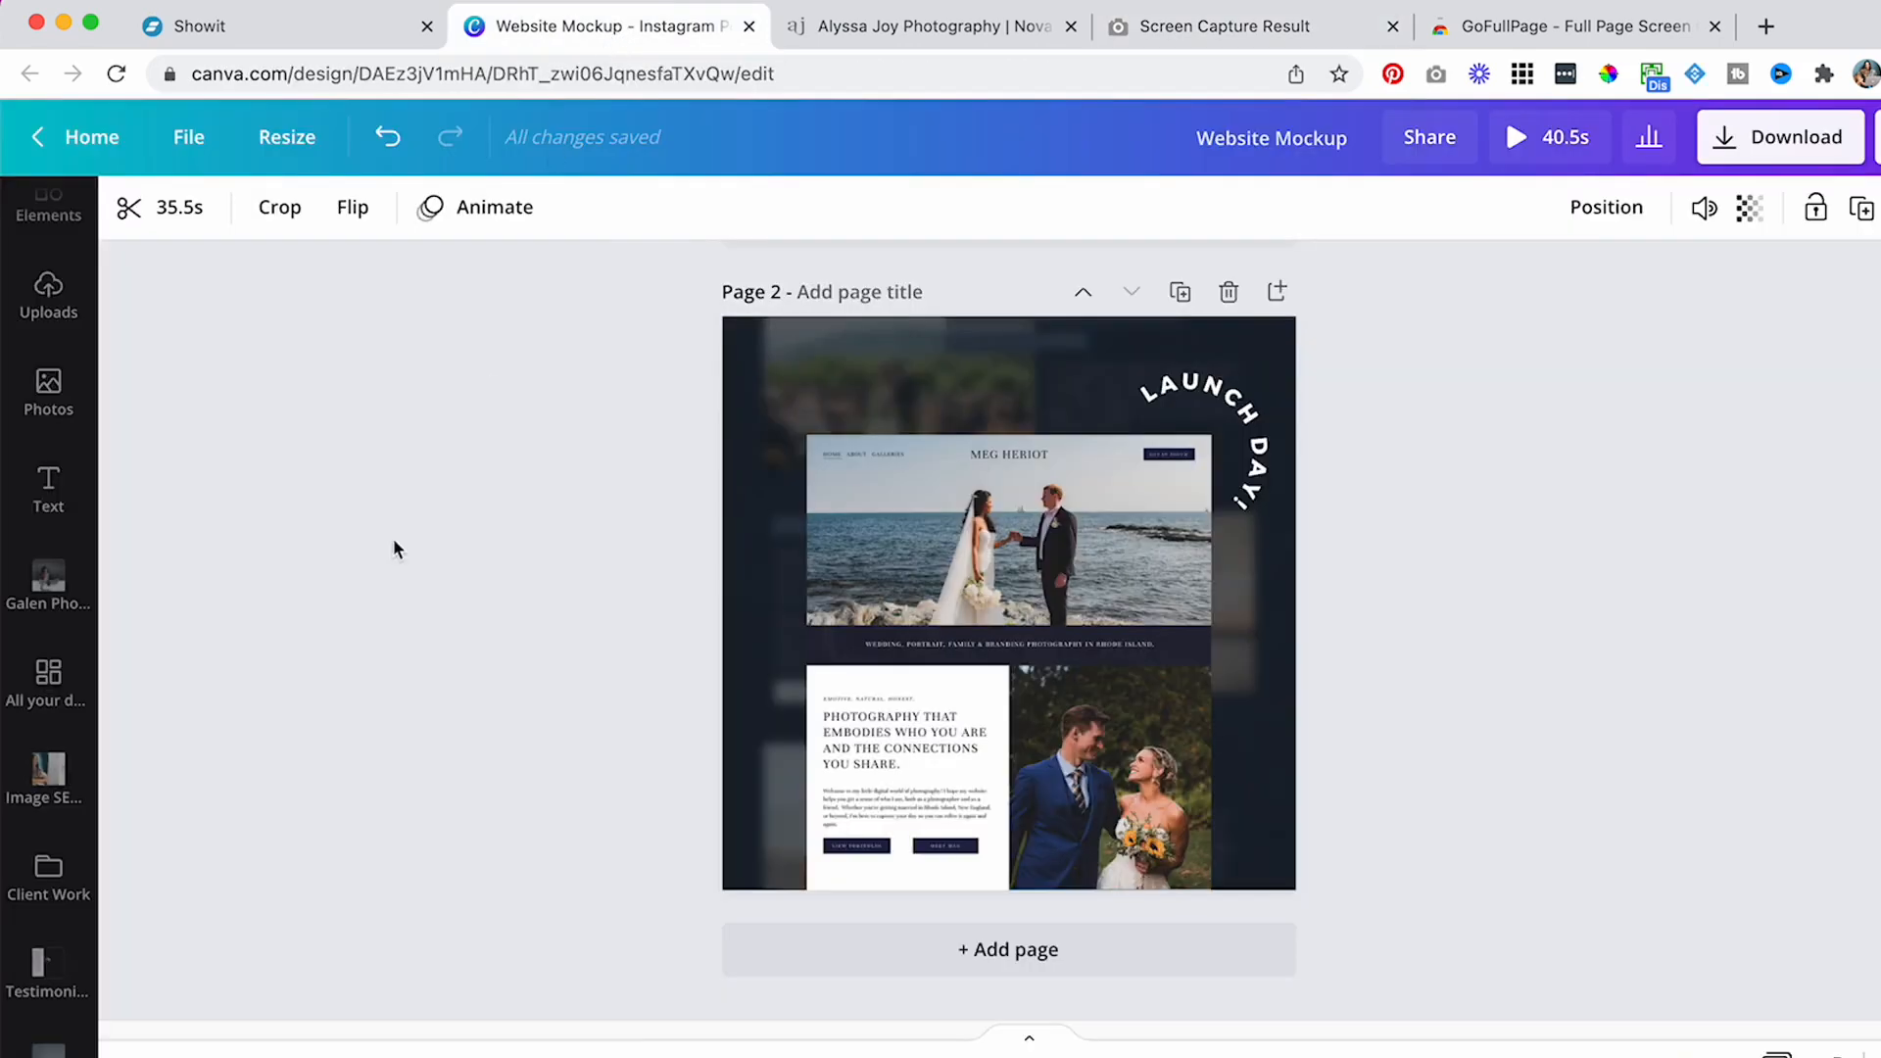
left_click(51, 870)
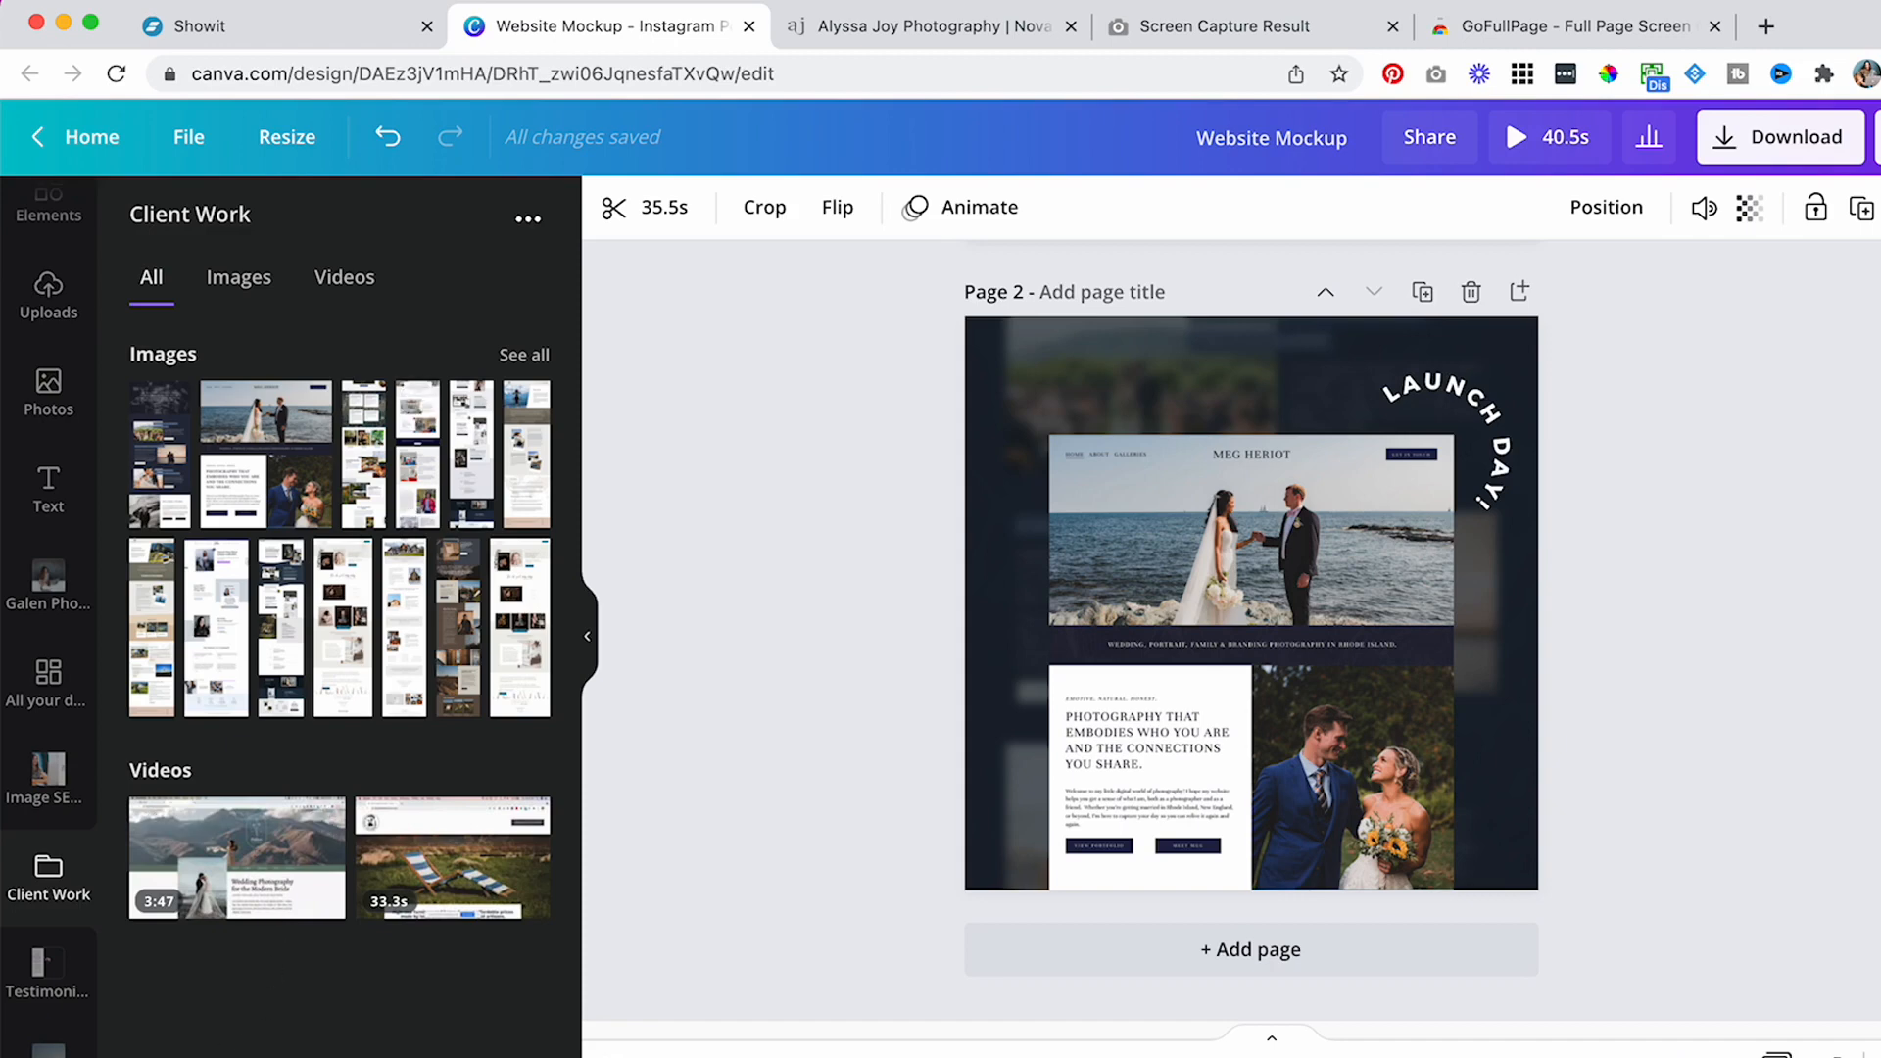
left_click_drag(275, 1054, 358, 617)
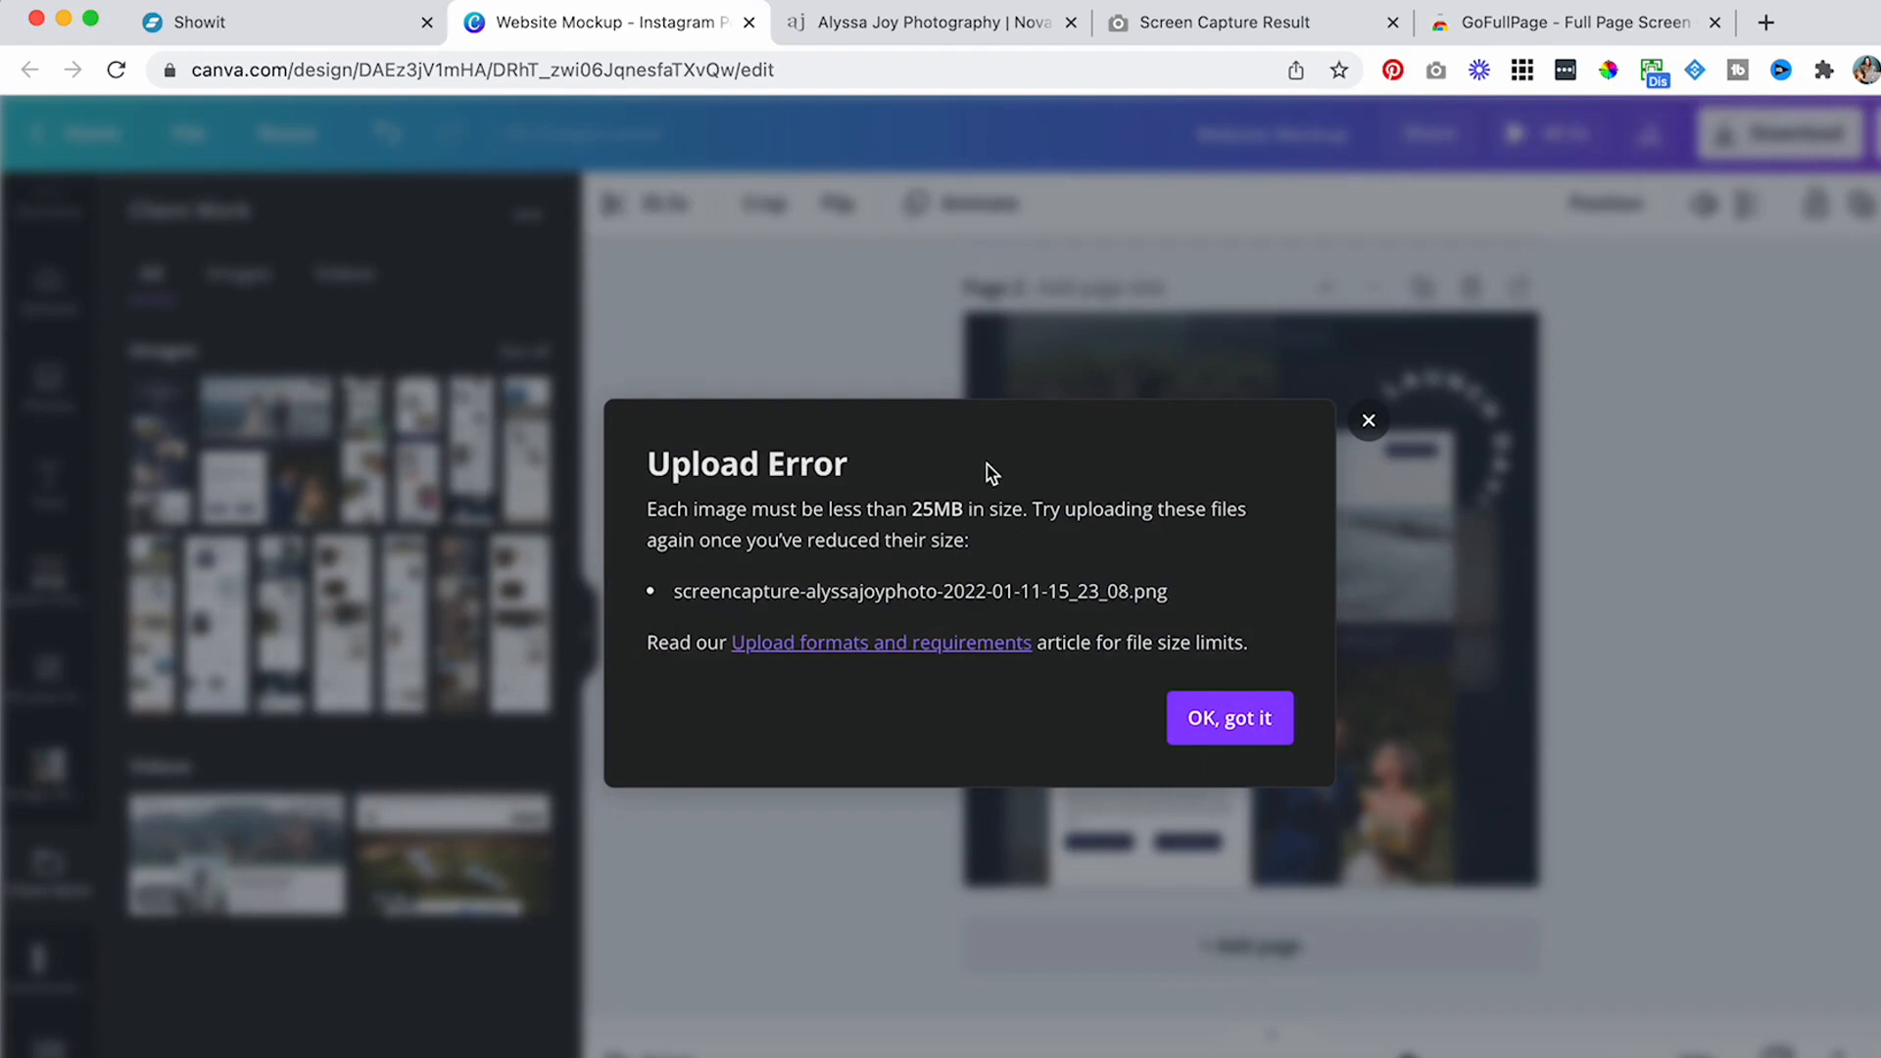
left_click(1226, 720)
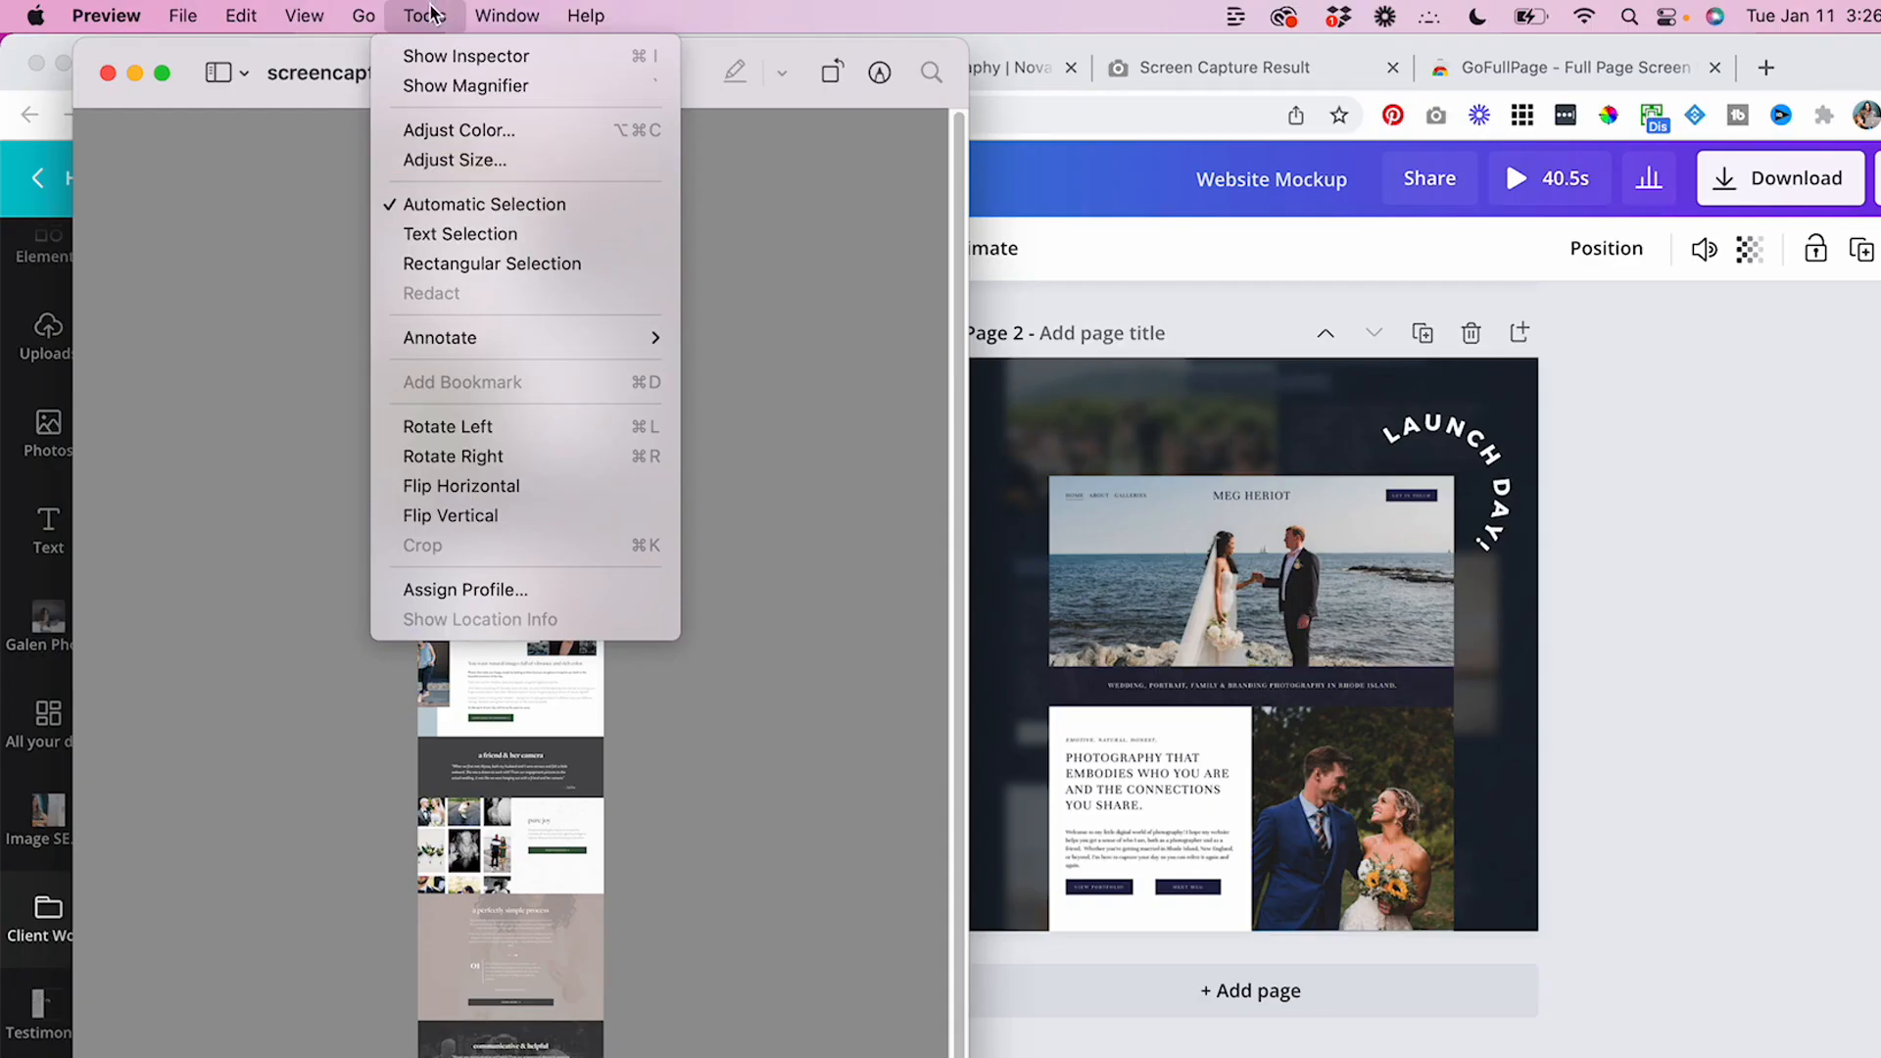
- In Preview, resize the full-page screenshot proportionally to a width of 1500 pixels
left_click(436, 162)
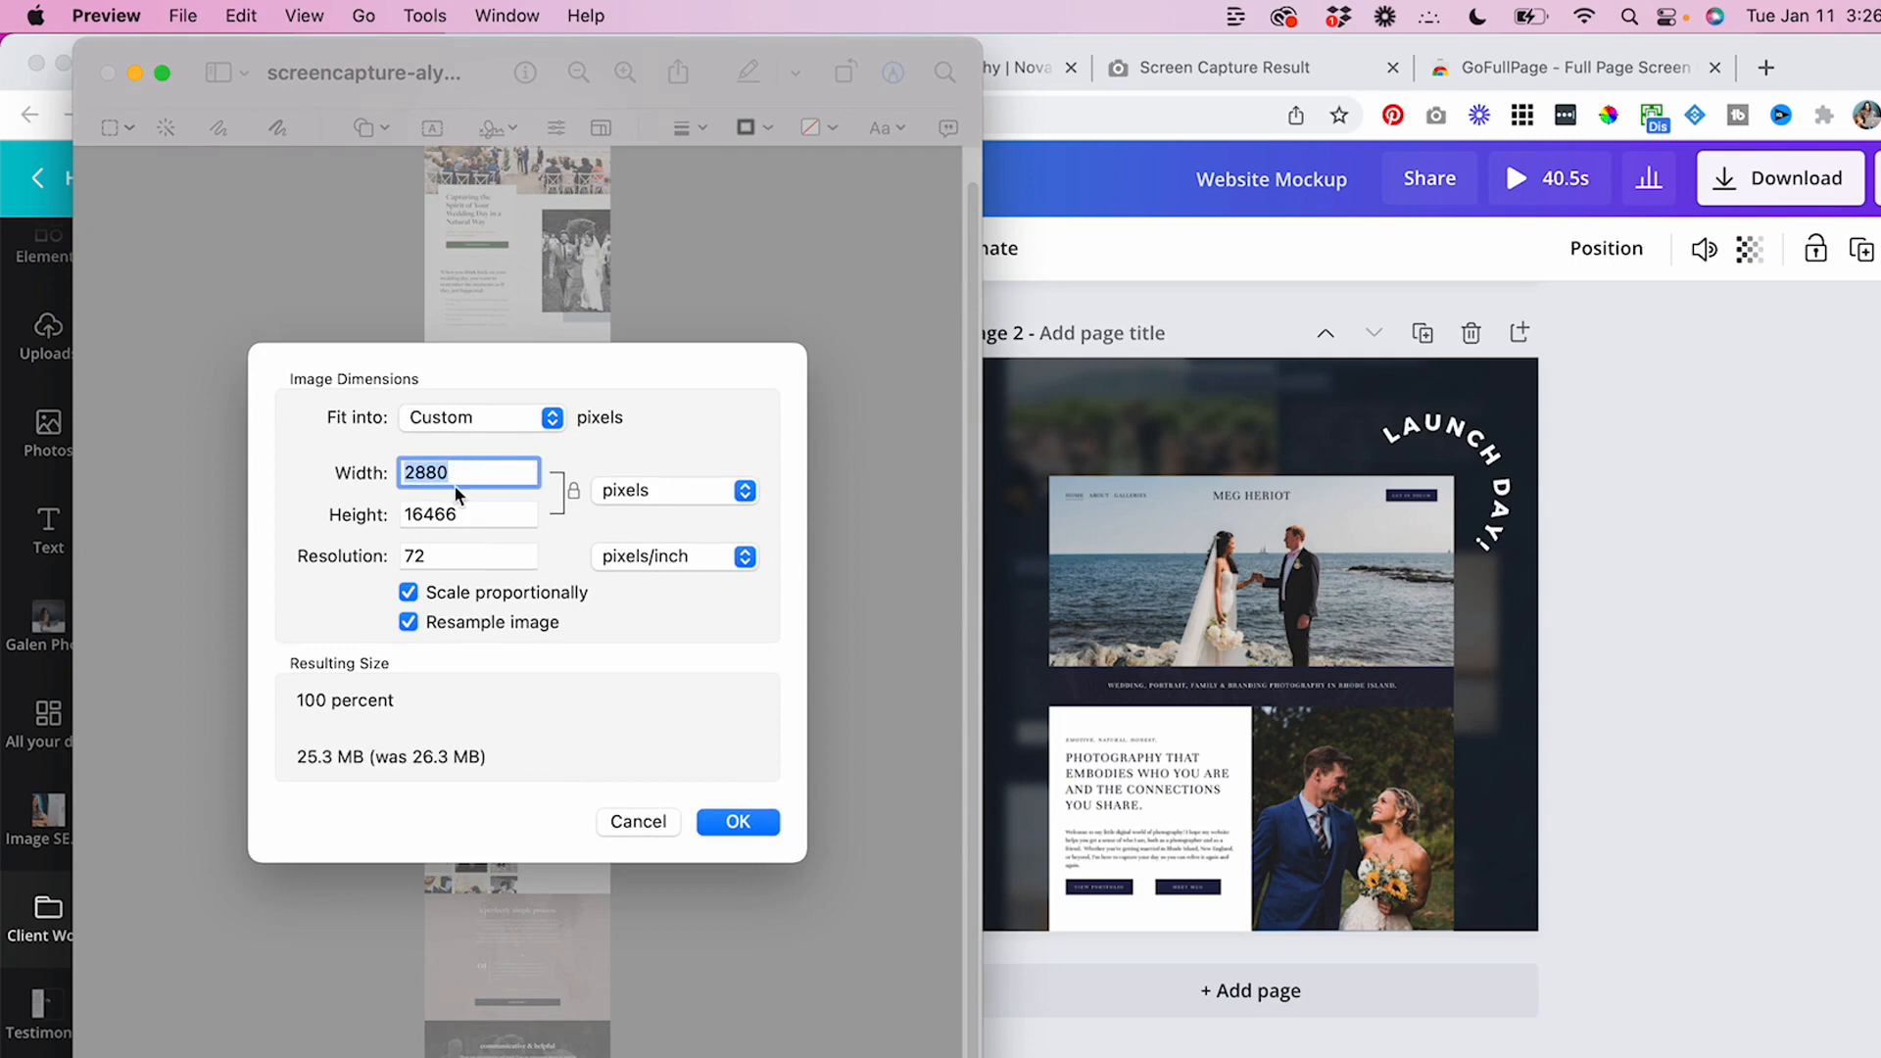
type("1500")
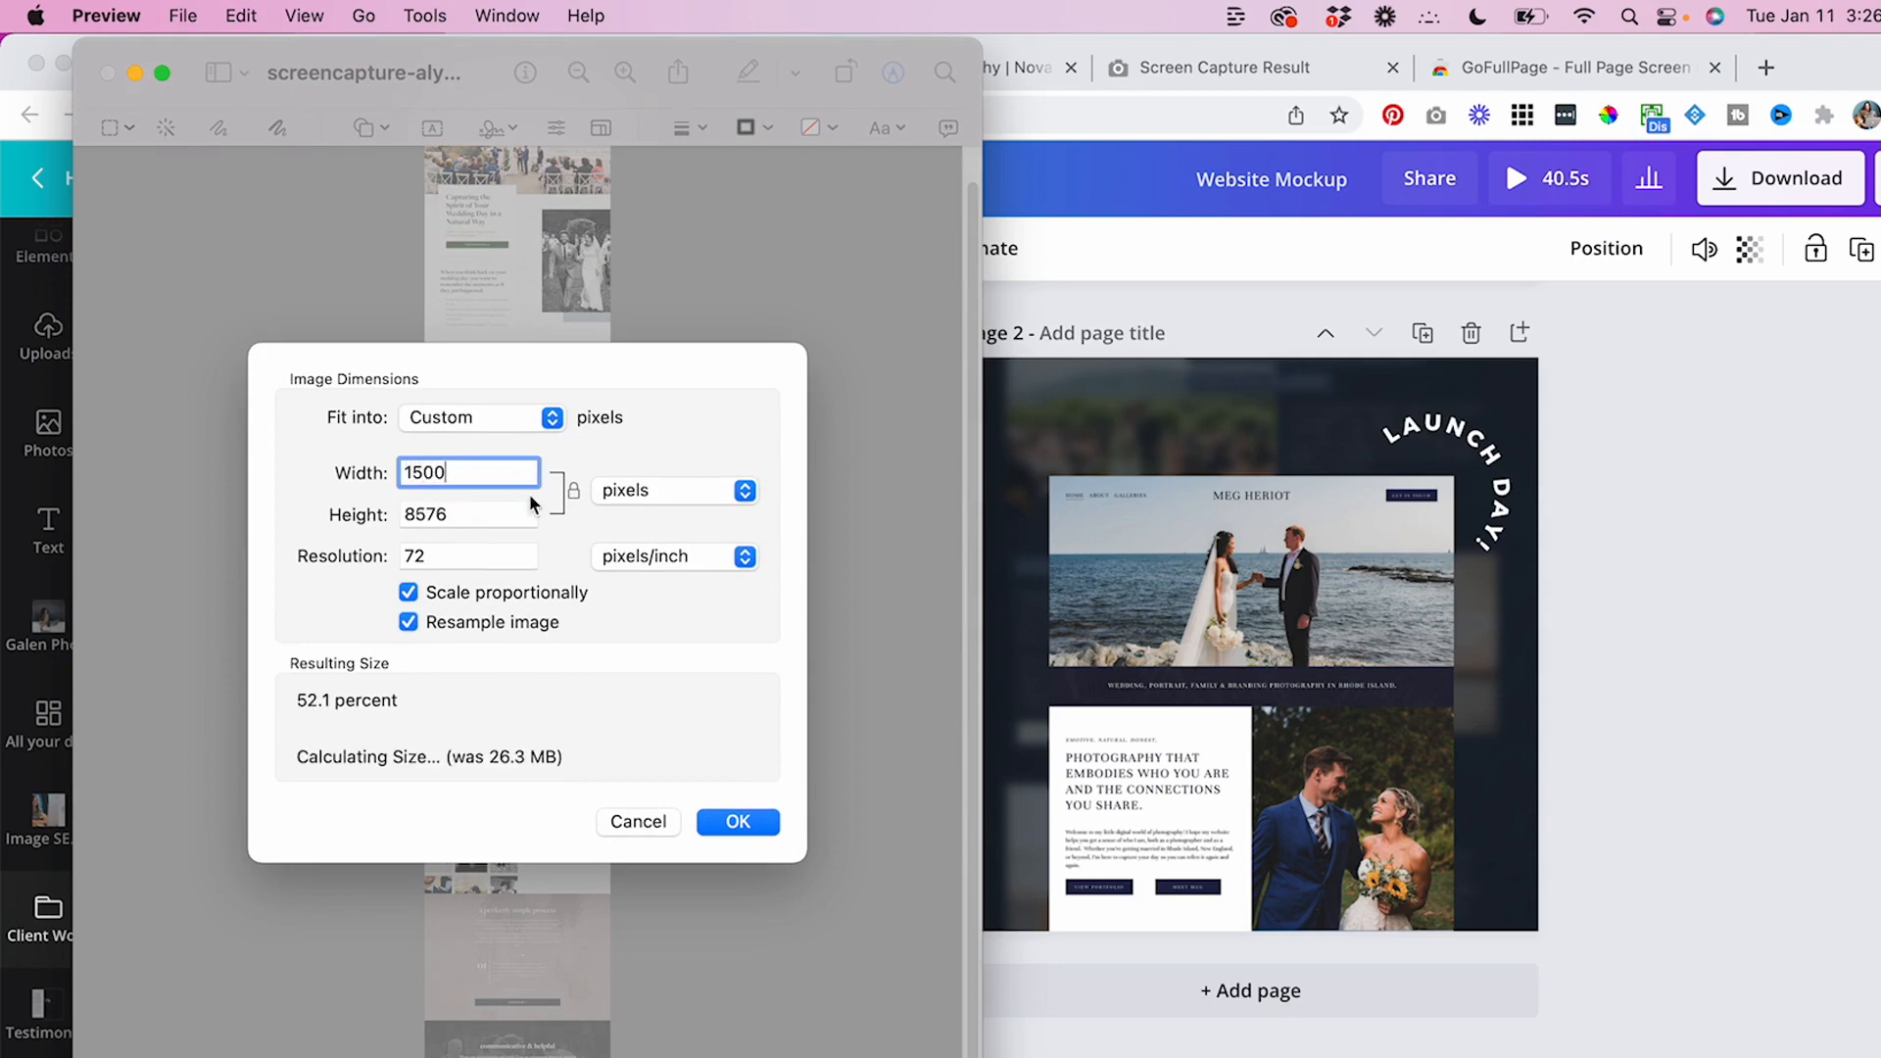
left_click(738, 822)
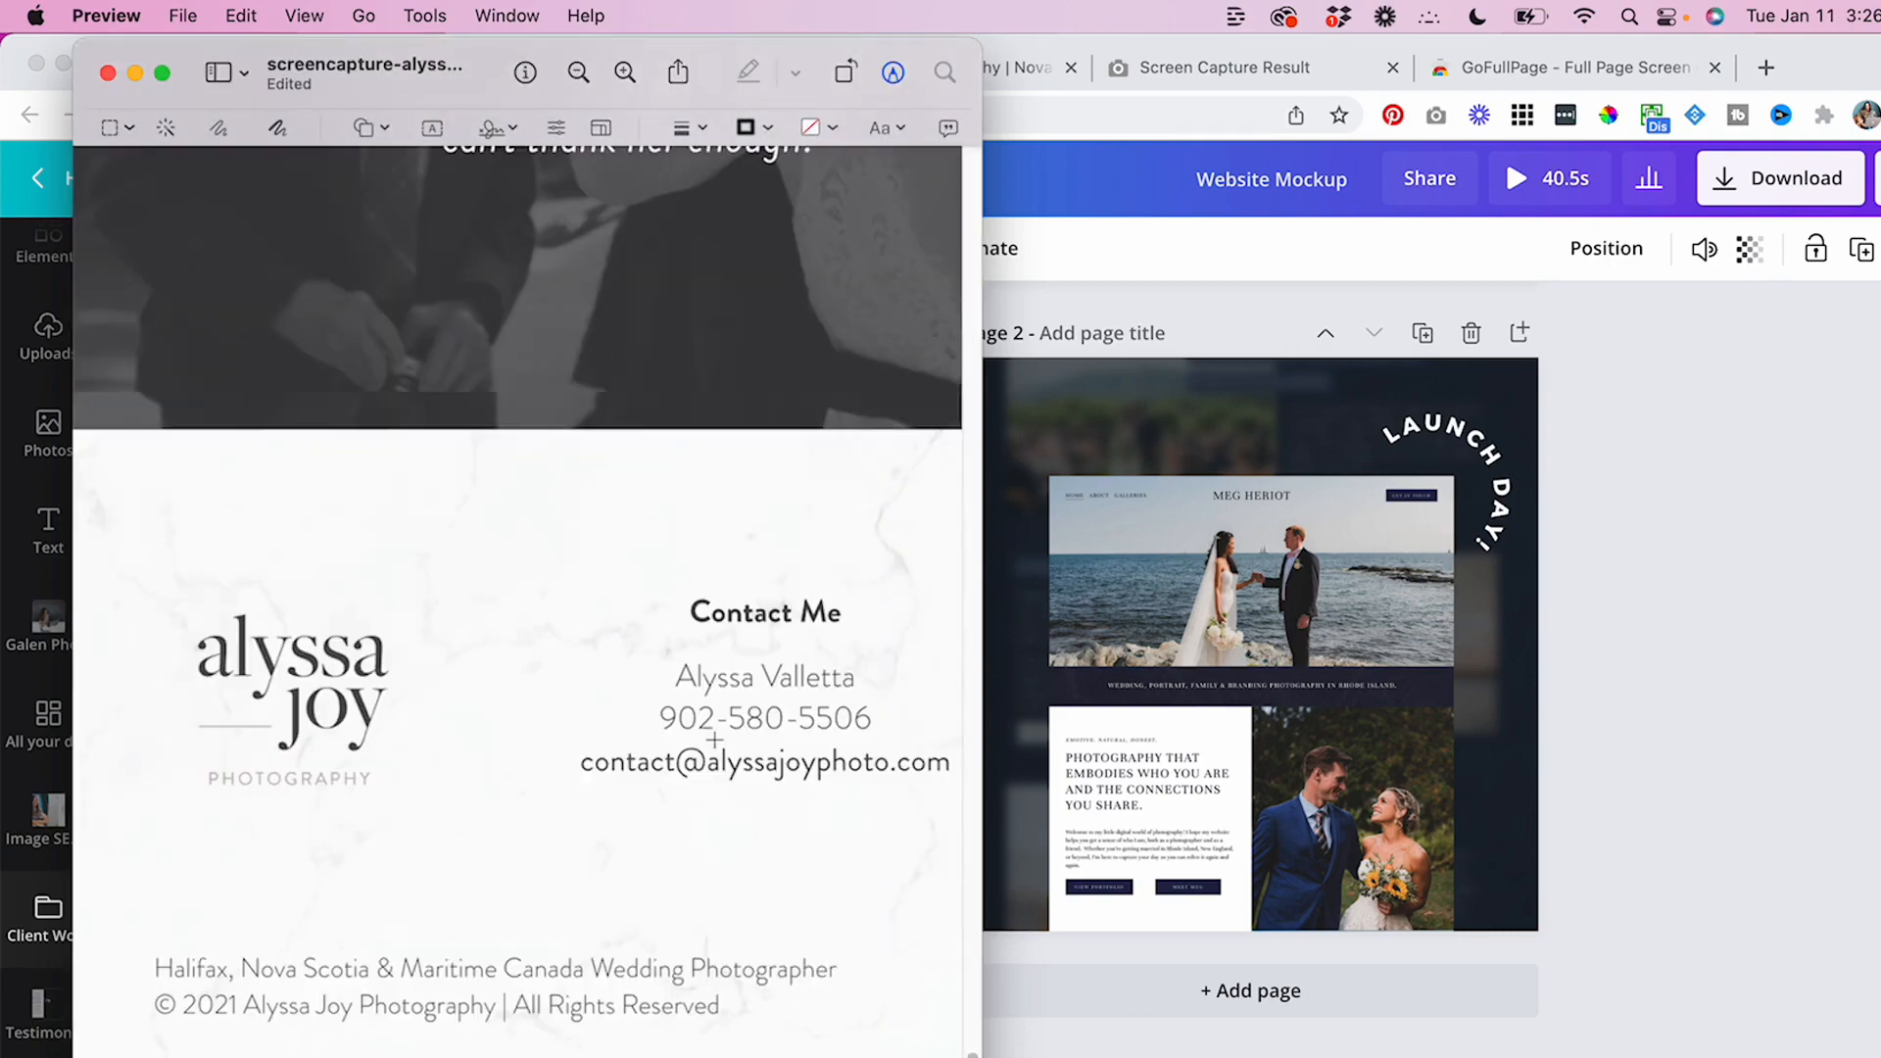
- Crop the screenshot to the upper part of the home page, ending just above the dark "a lifetime's worth of memories" section
key("super+minus")
key("super+minus")
key("super+minus")
key("super+minus")
key("super+minus")
key("super+minus")
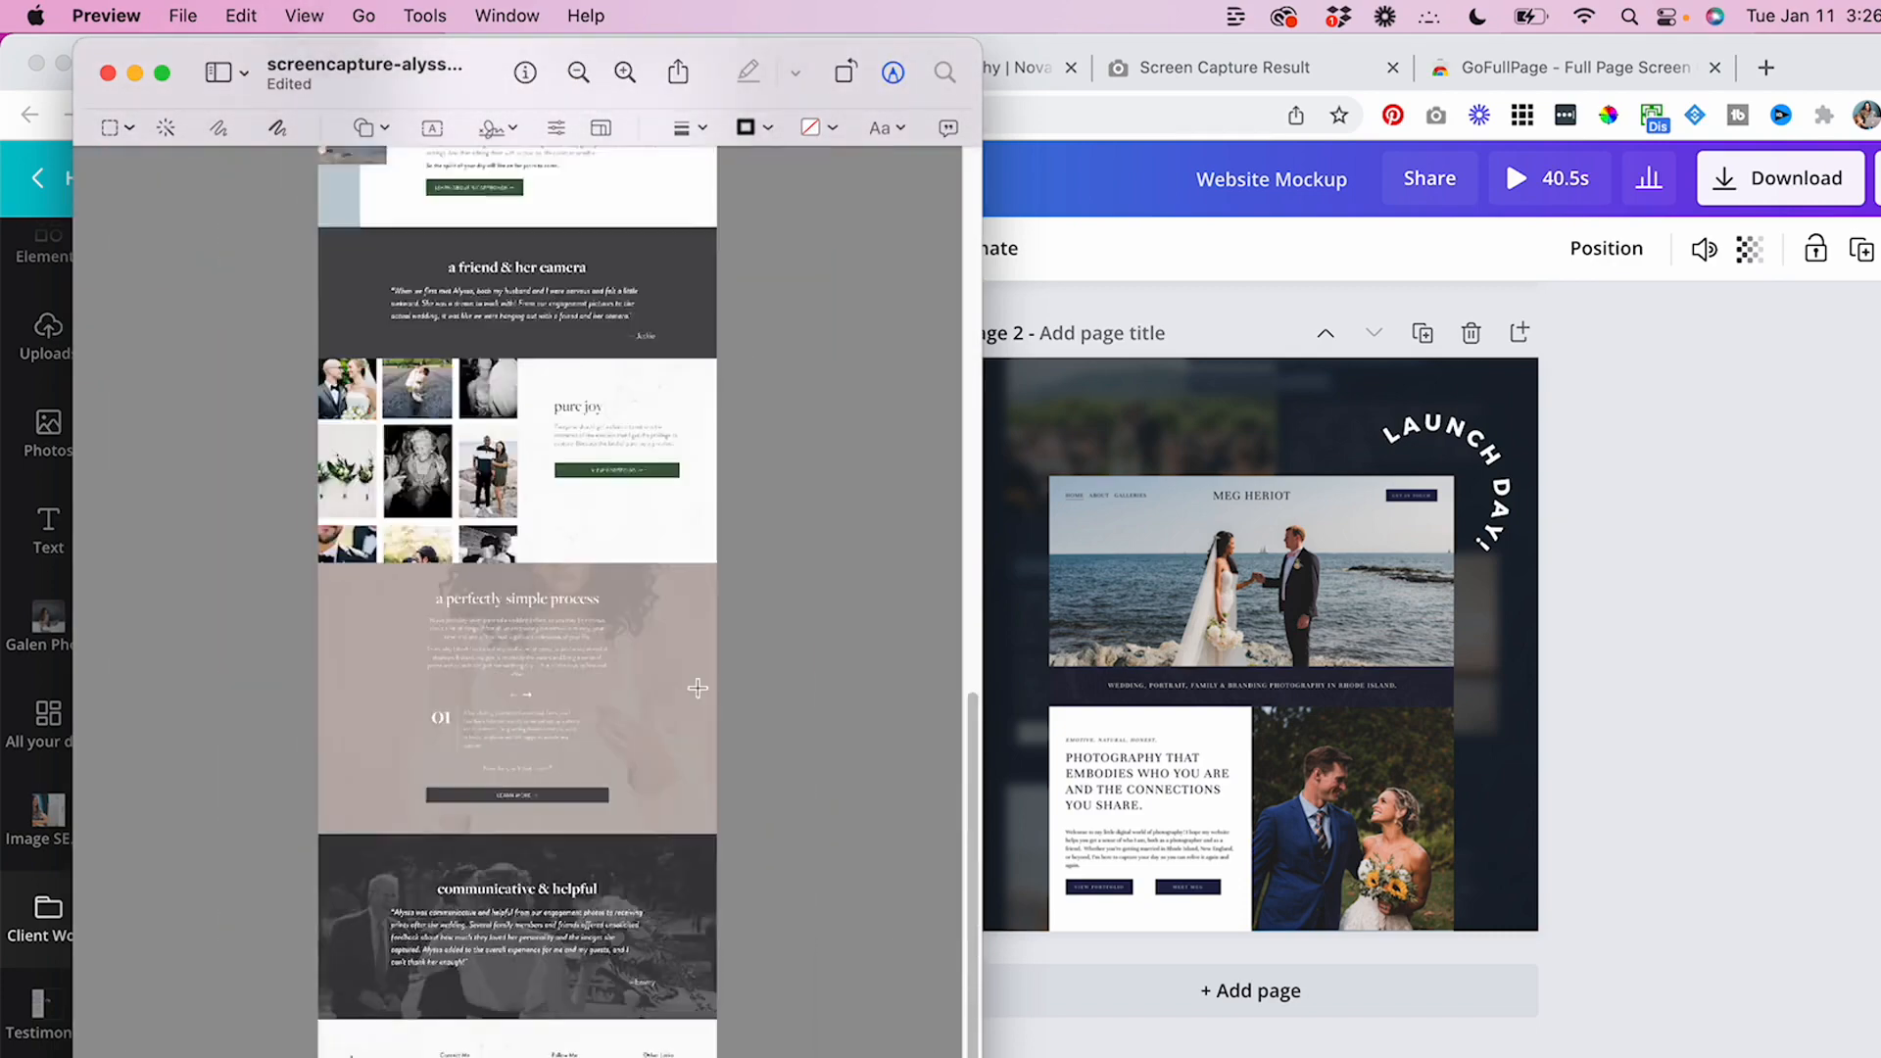
key("super+minus")
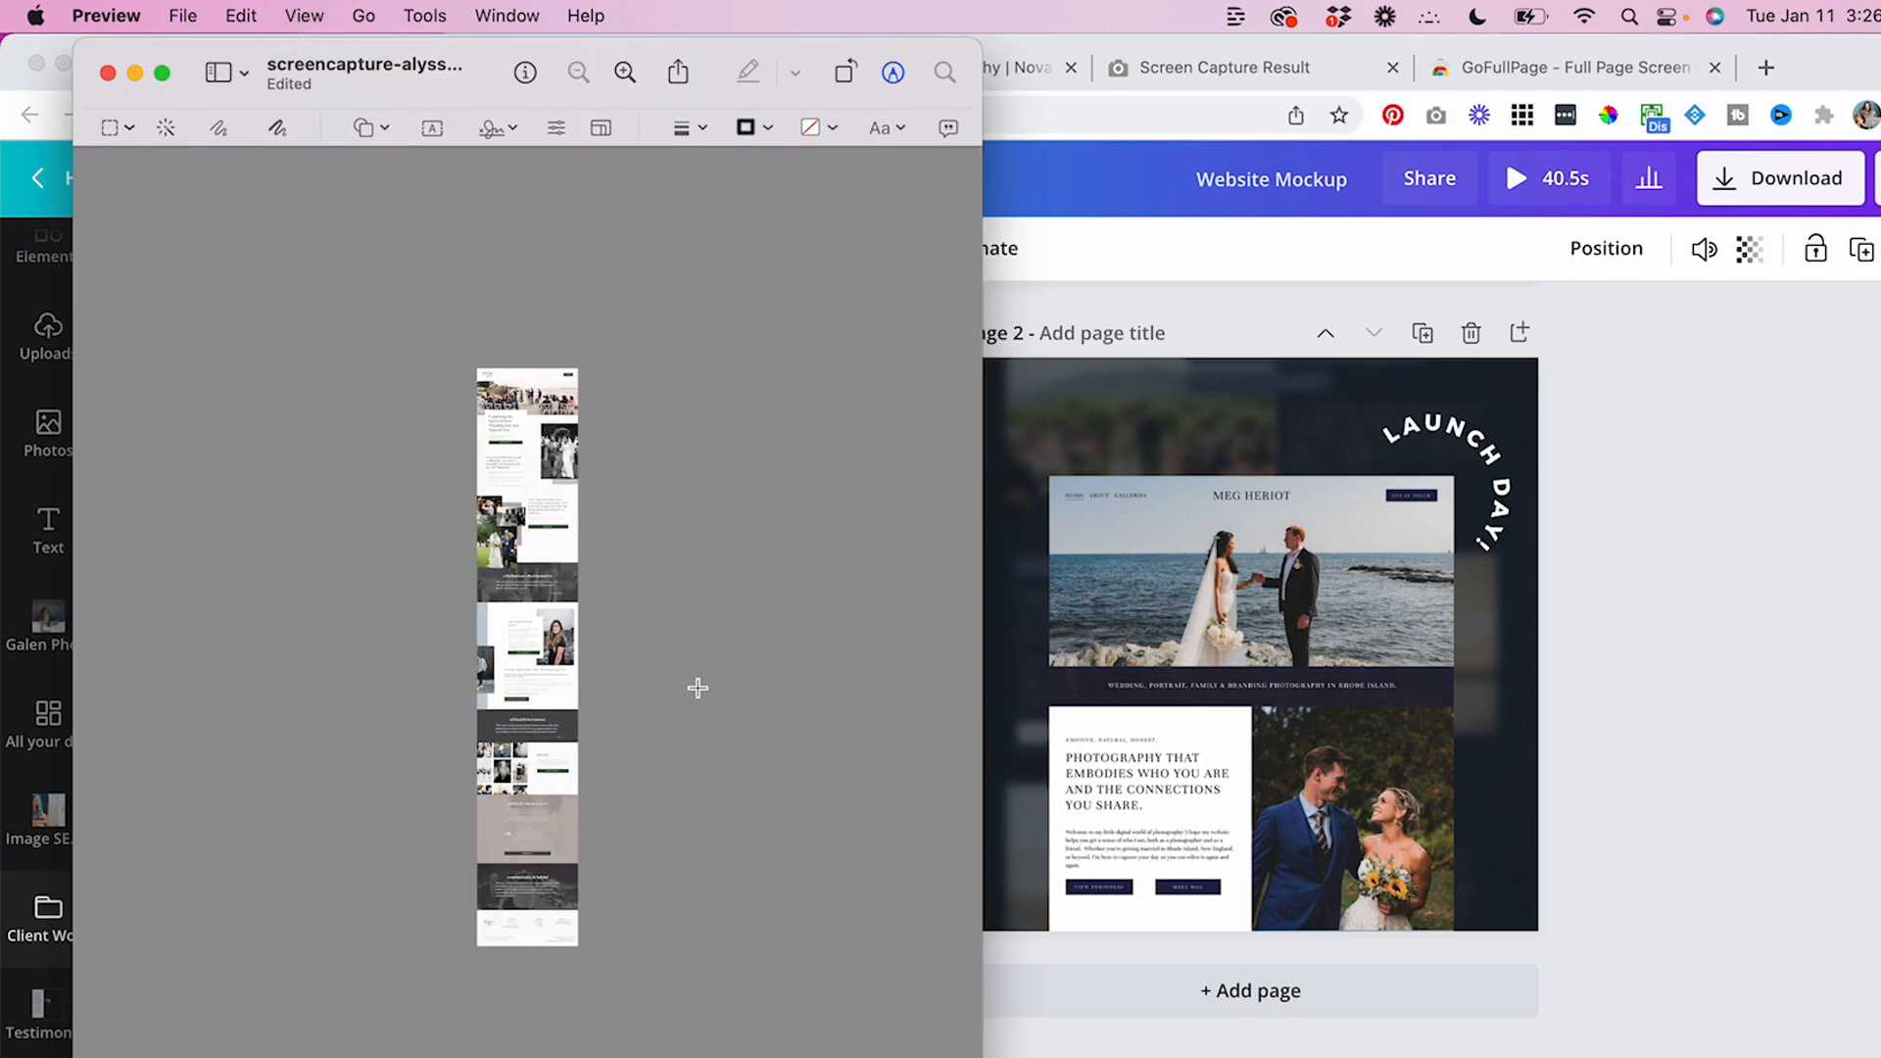
key("super+plus")
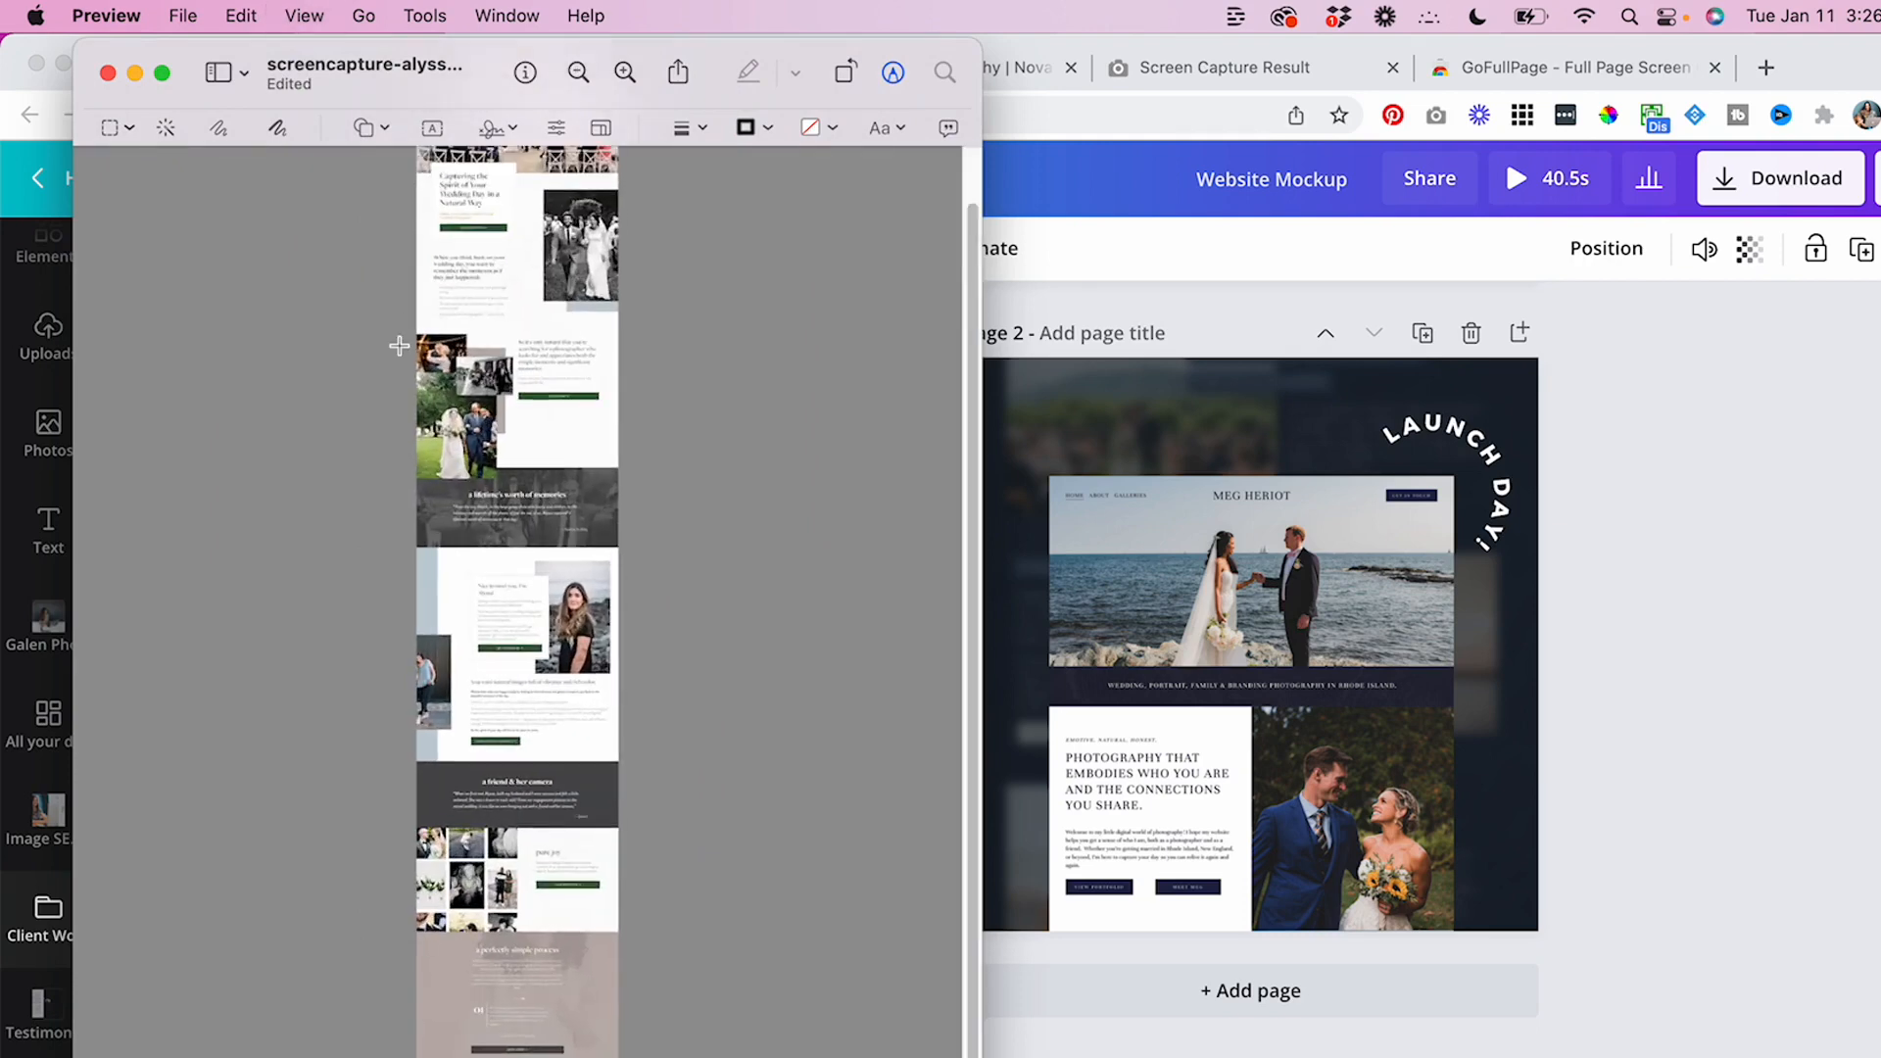
left_click_drag(345, 542, 784, 34)
left_click_drag(604, 532, 601, 529)
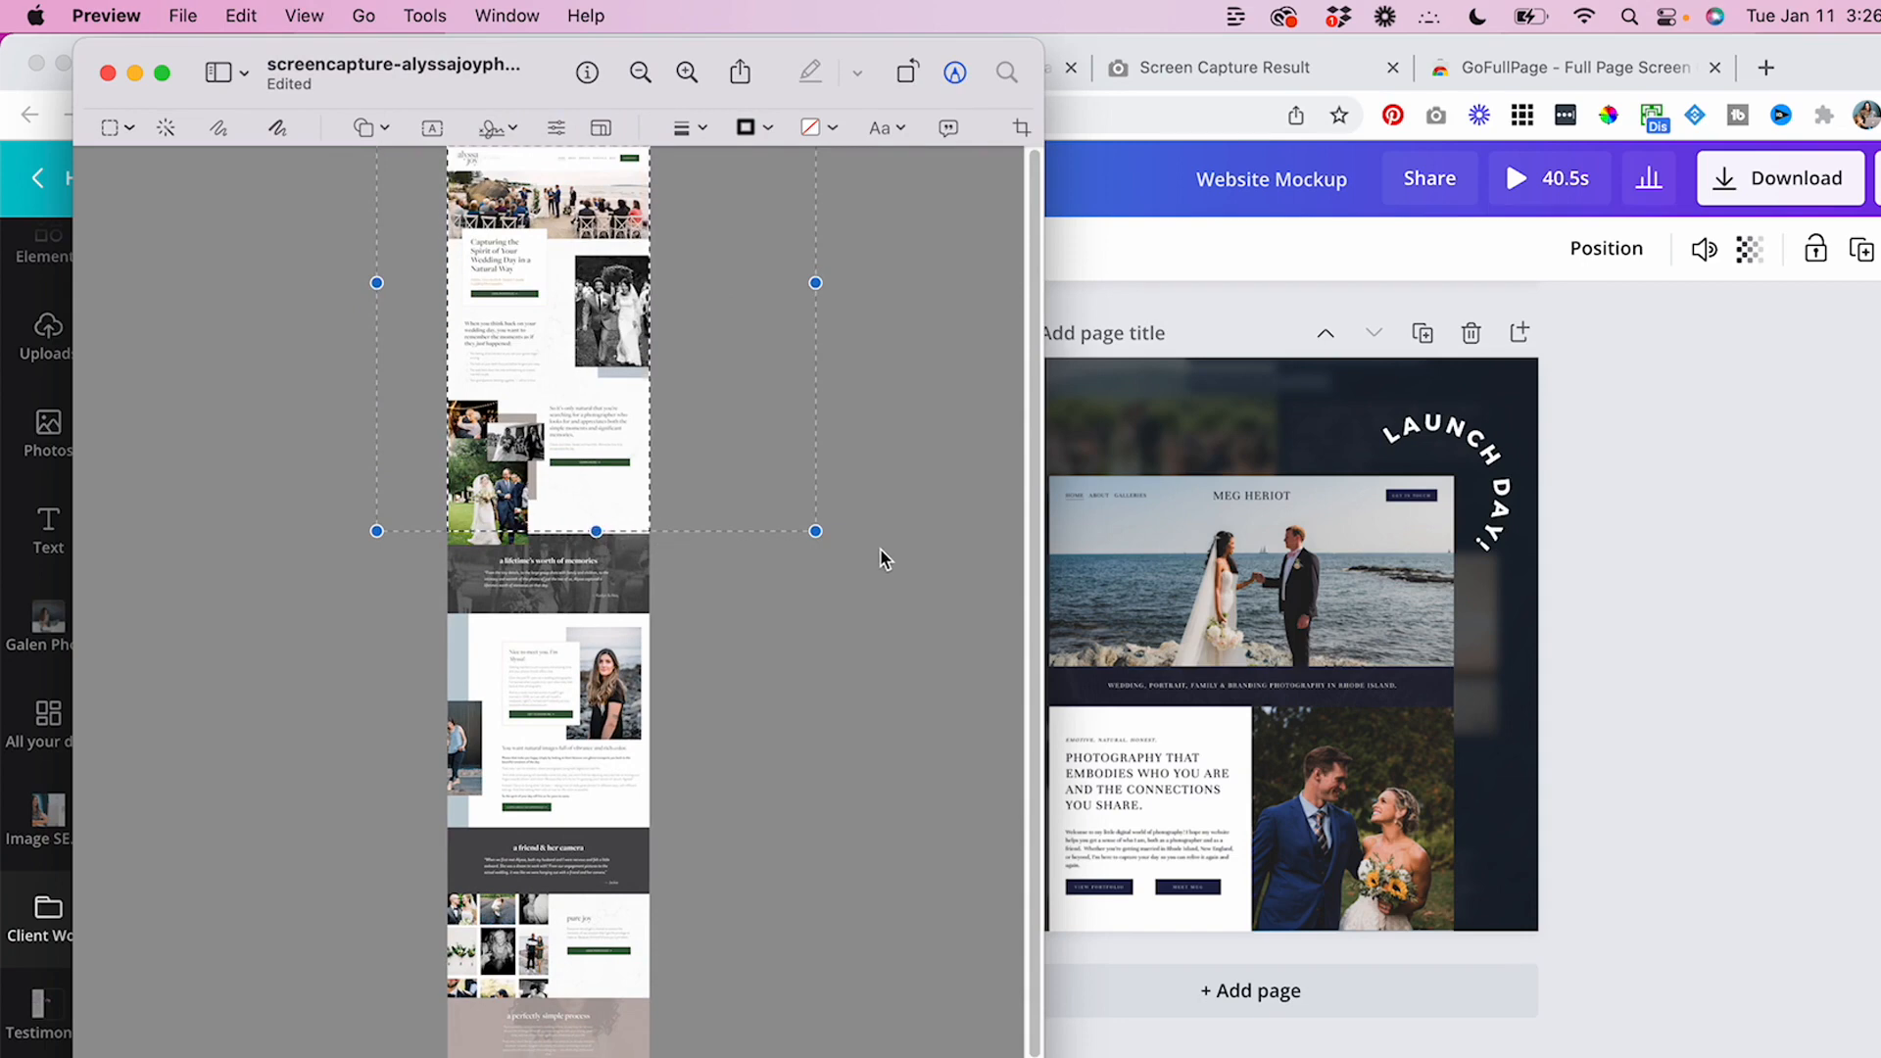
key("super+k")
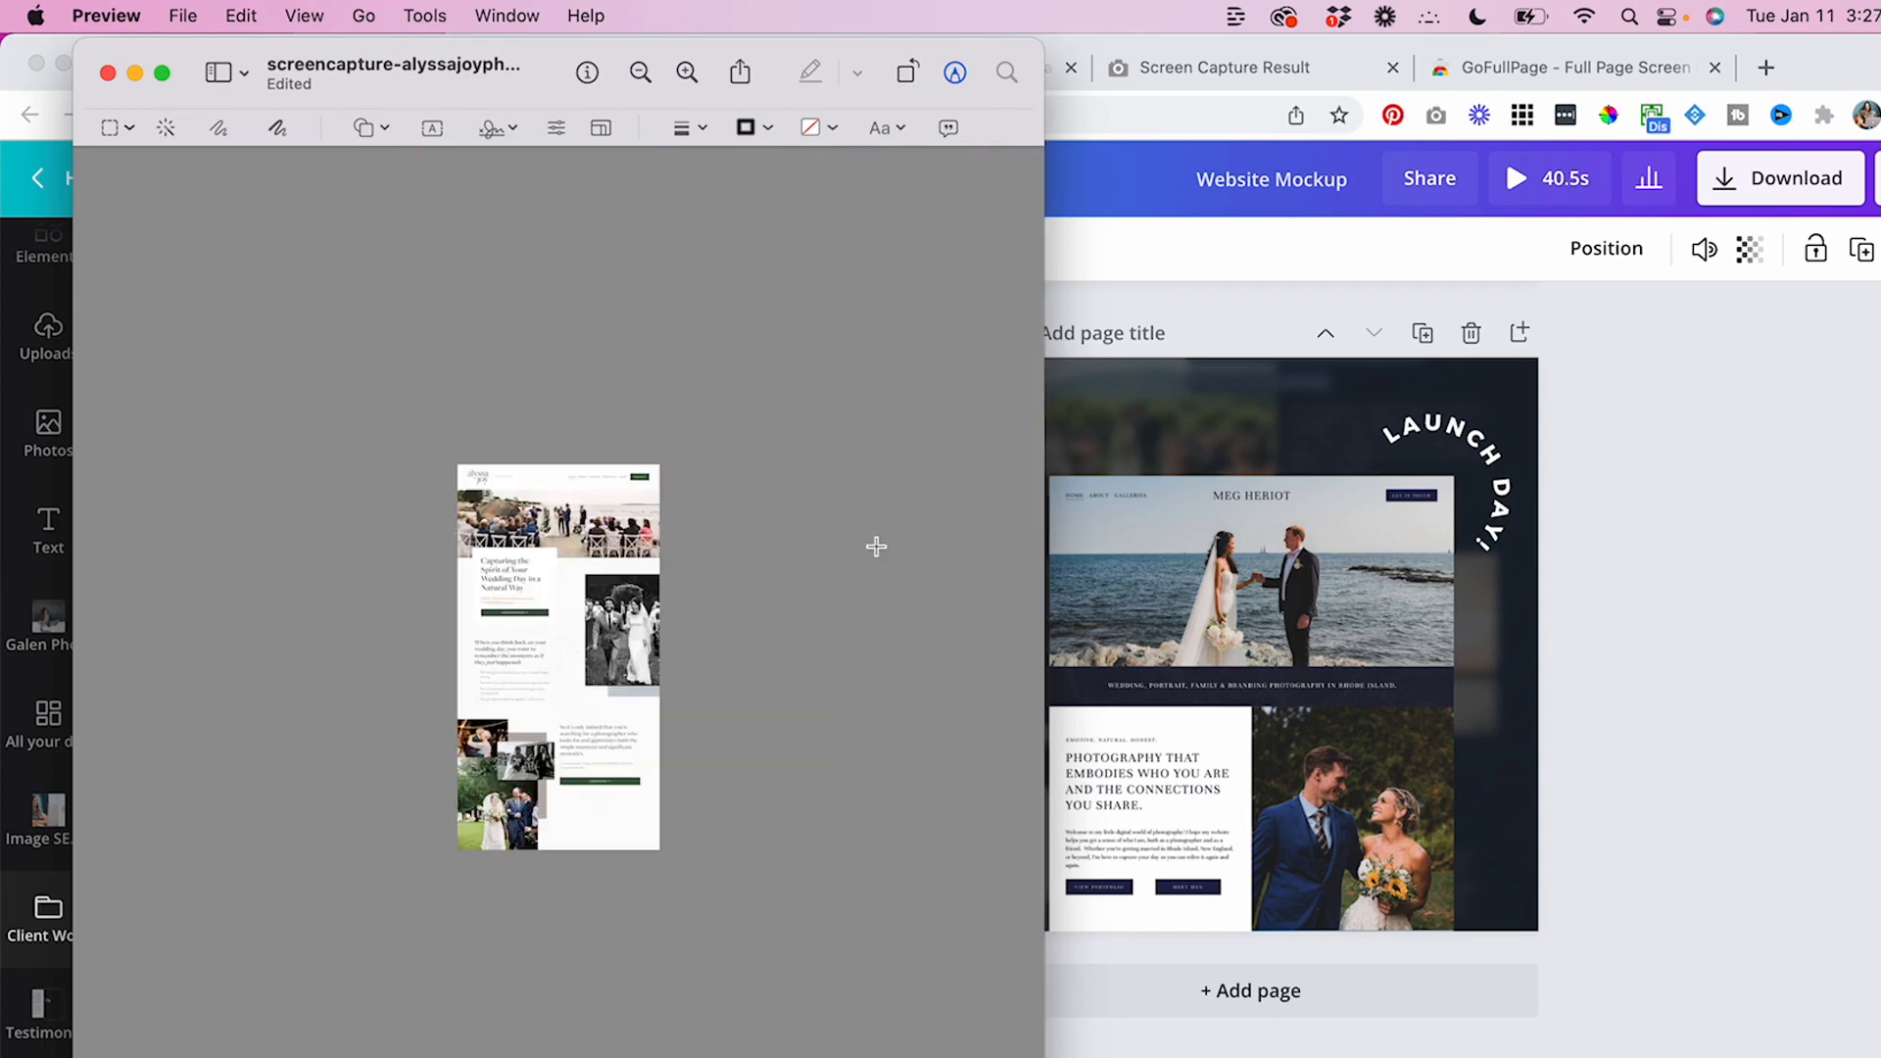
- Clear the selection around the cropped screenshot, save the image, and quit Preview
left_click_drag(399, 440, 822, 908)
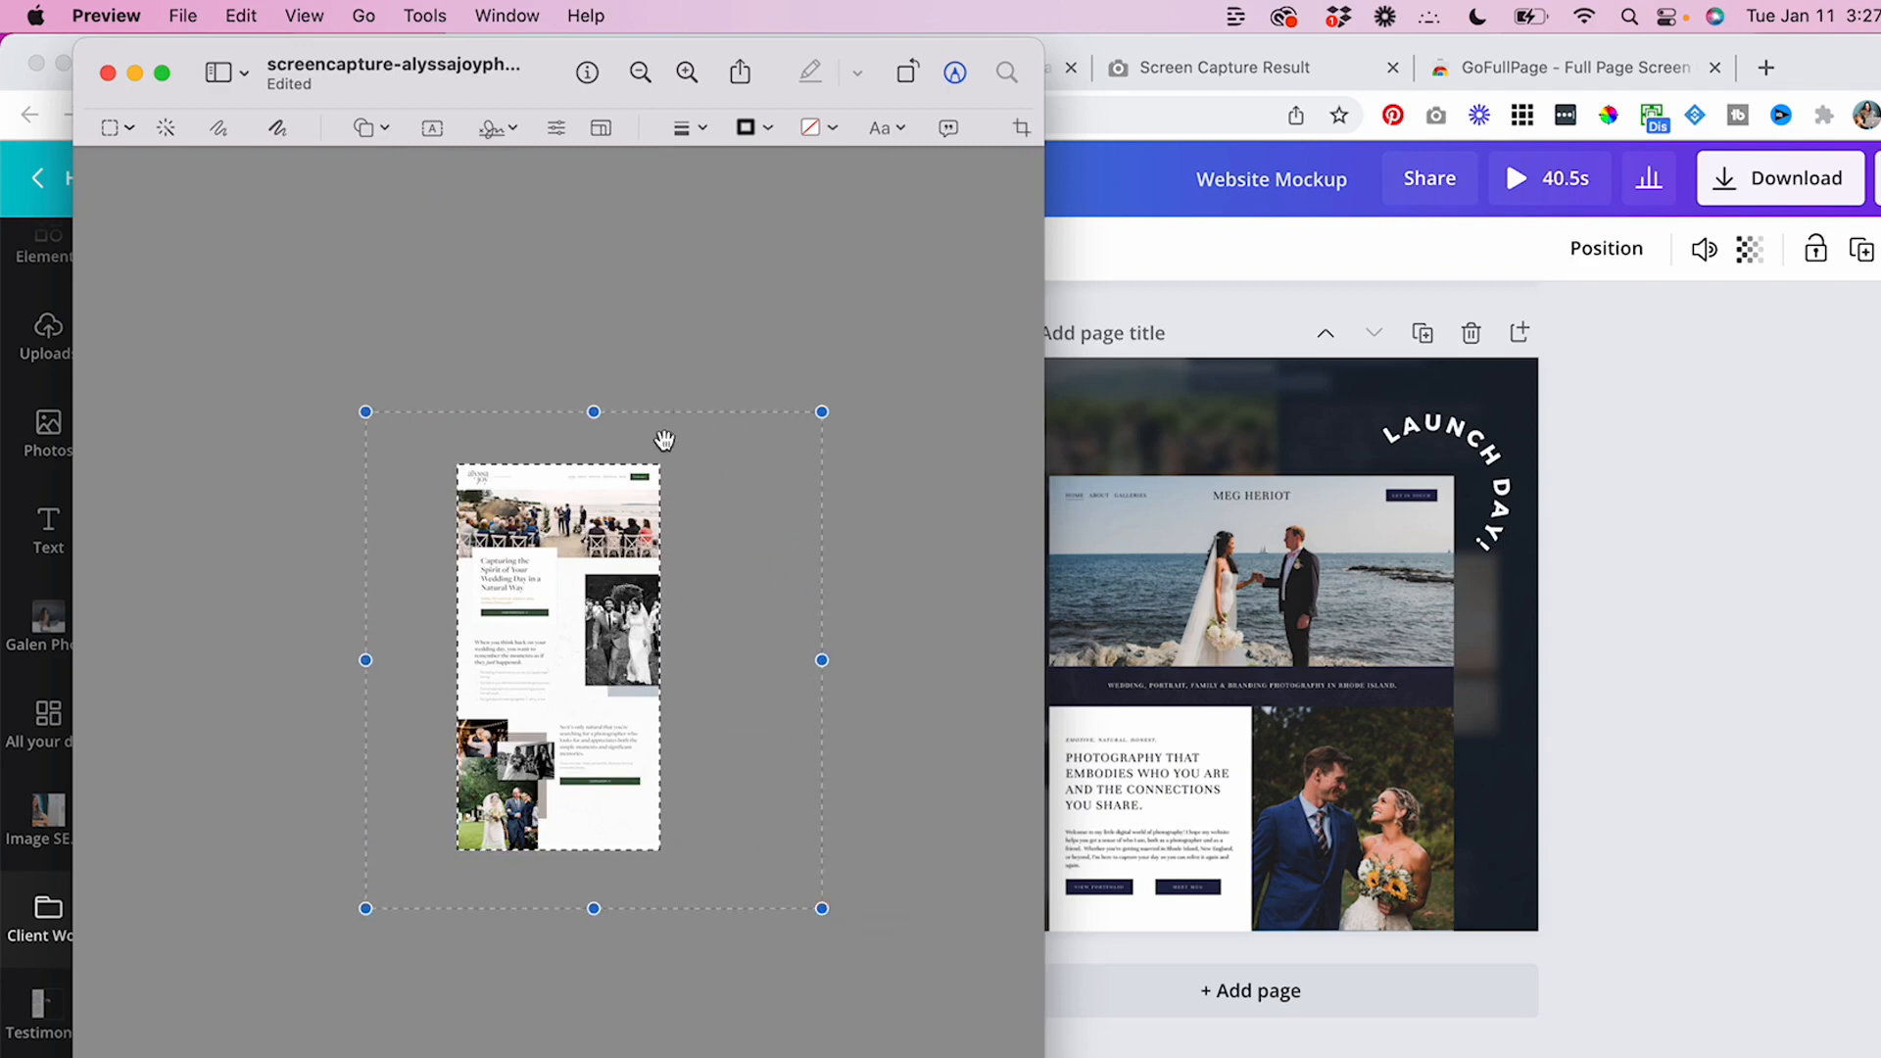
left_click(559, 433)
key("super+s")
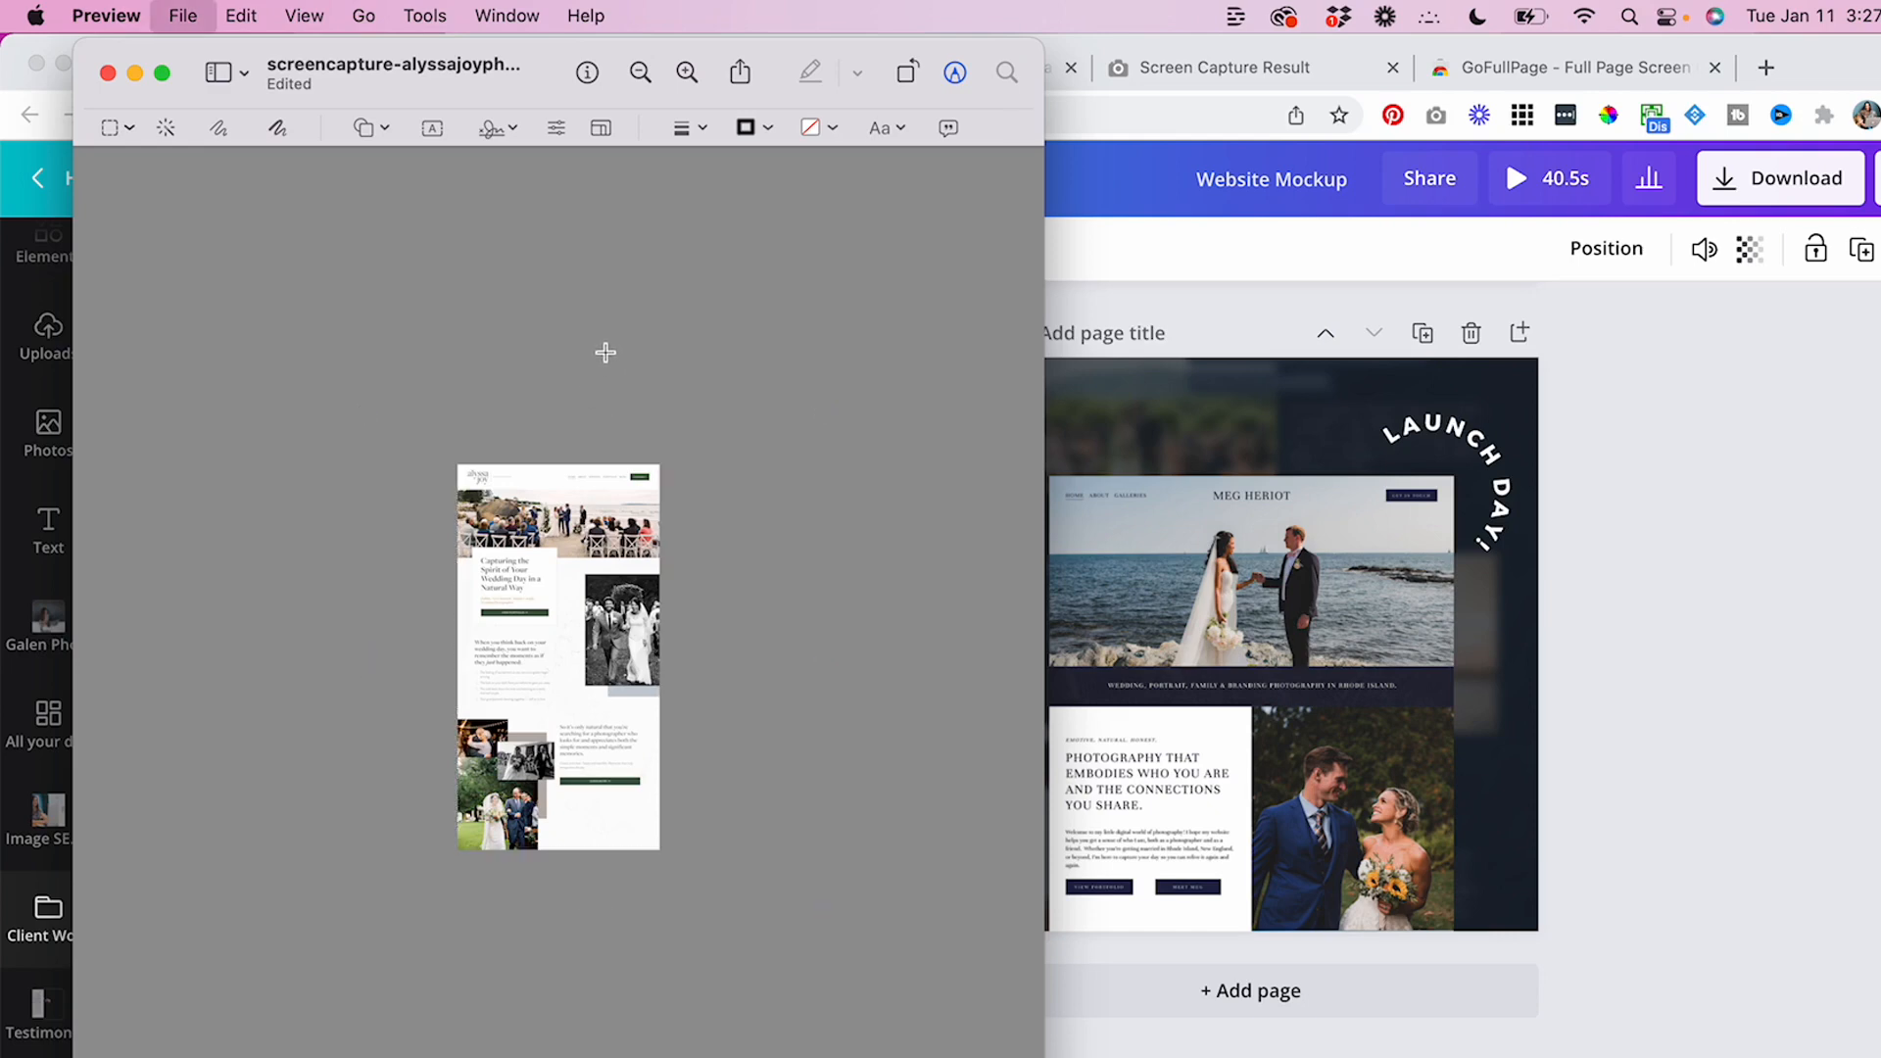
key("super+q")
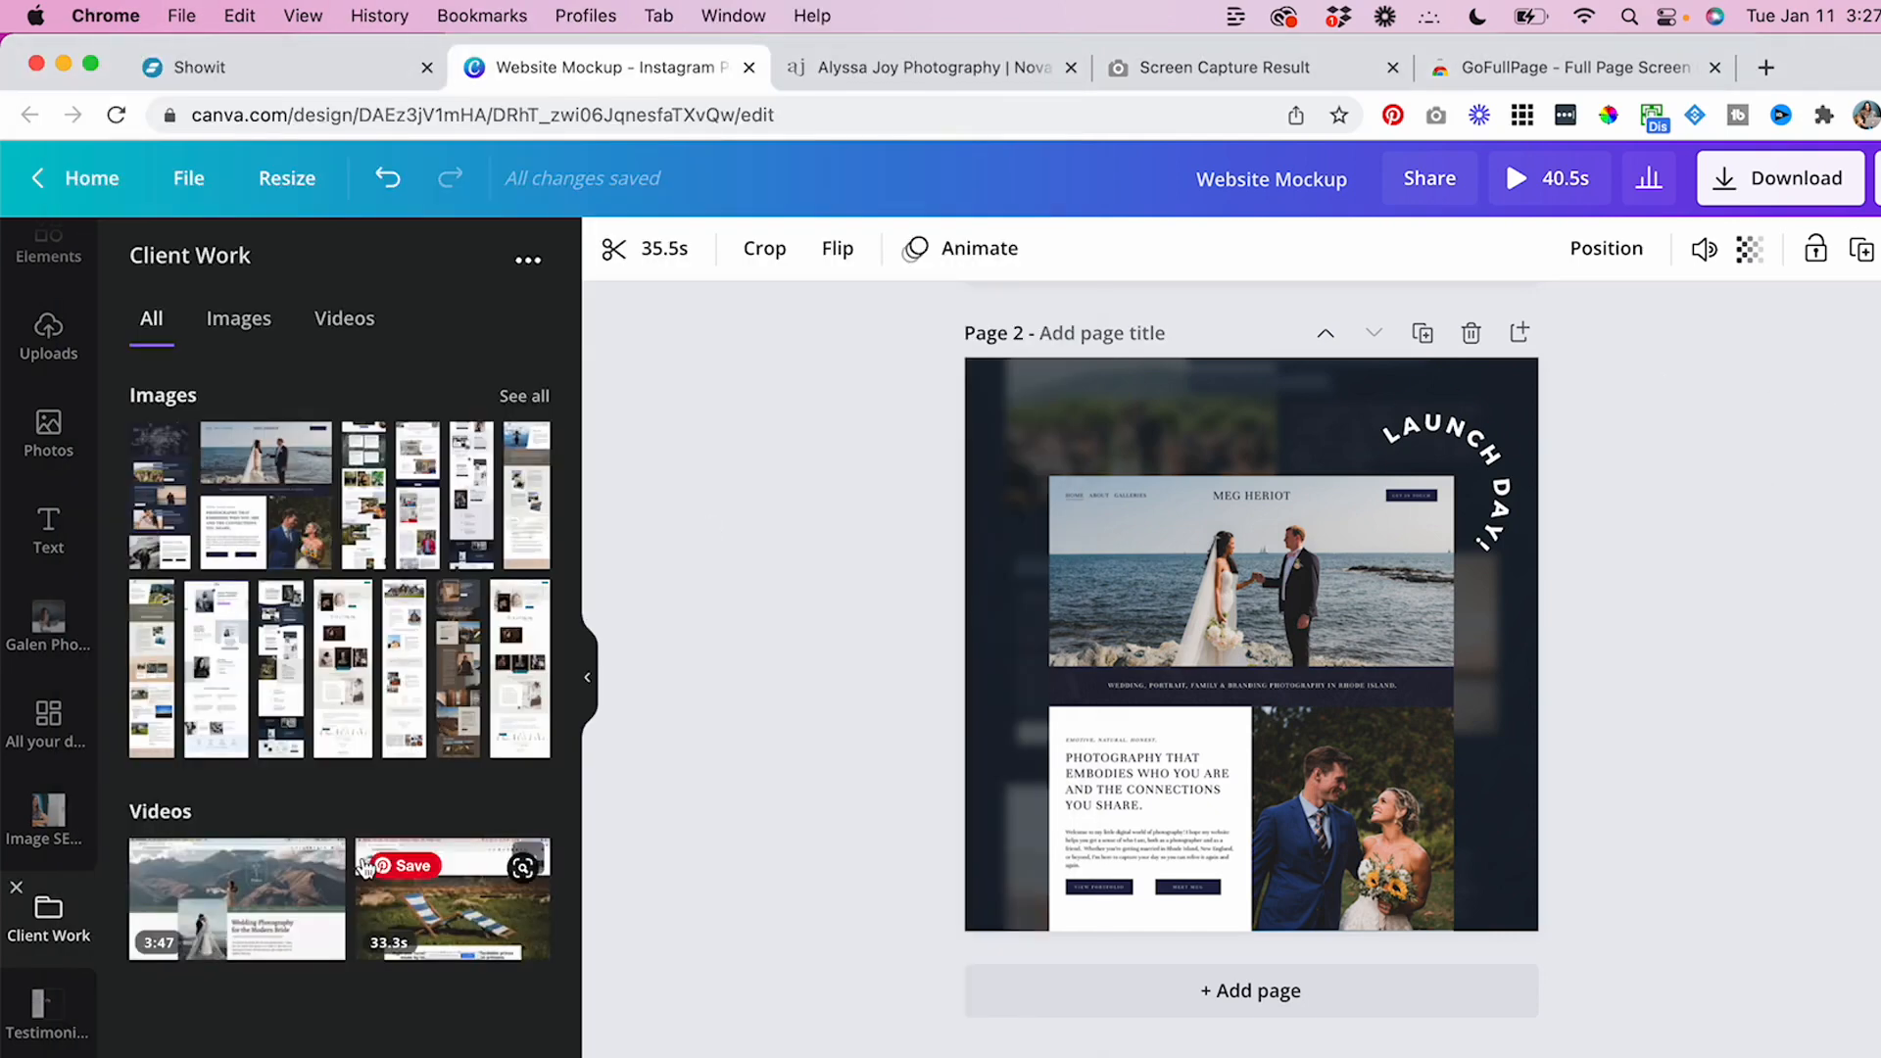
- Upload the cropped screenshot to the Client Work folder in Canva and place it on a new page 3
left_click_drag(238, 1055, 290, 744)
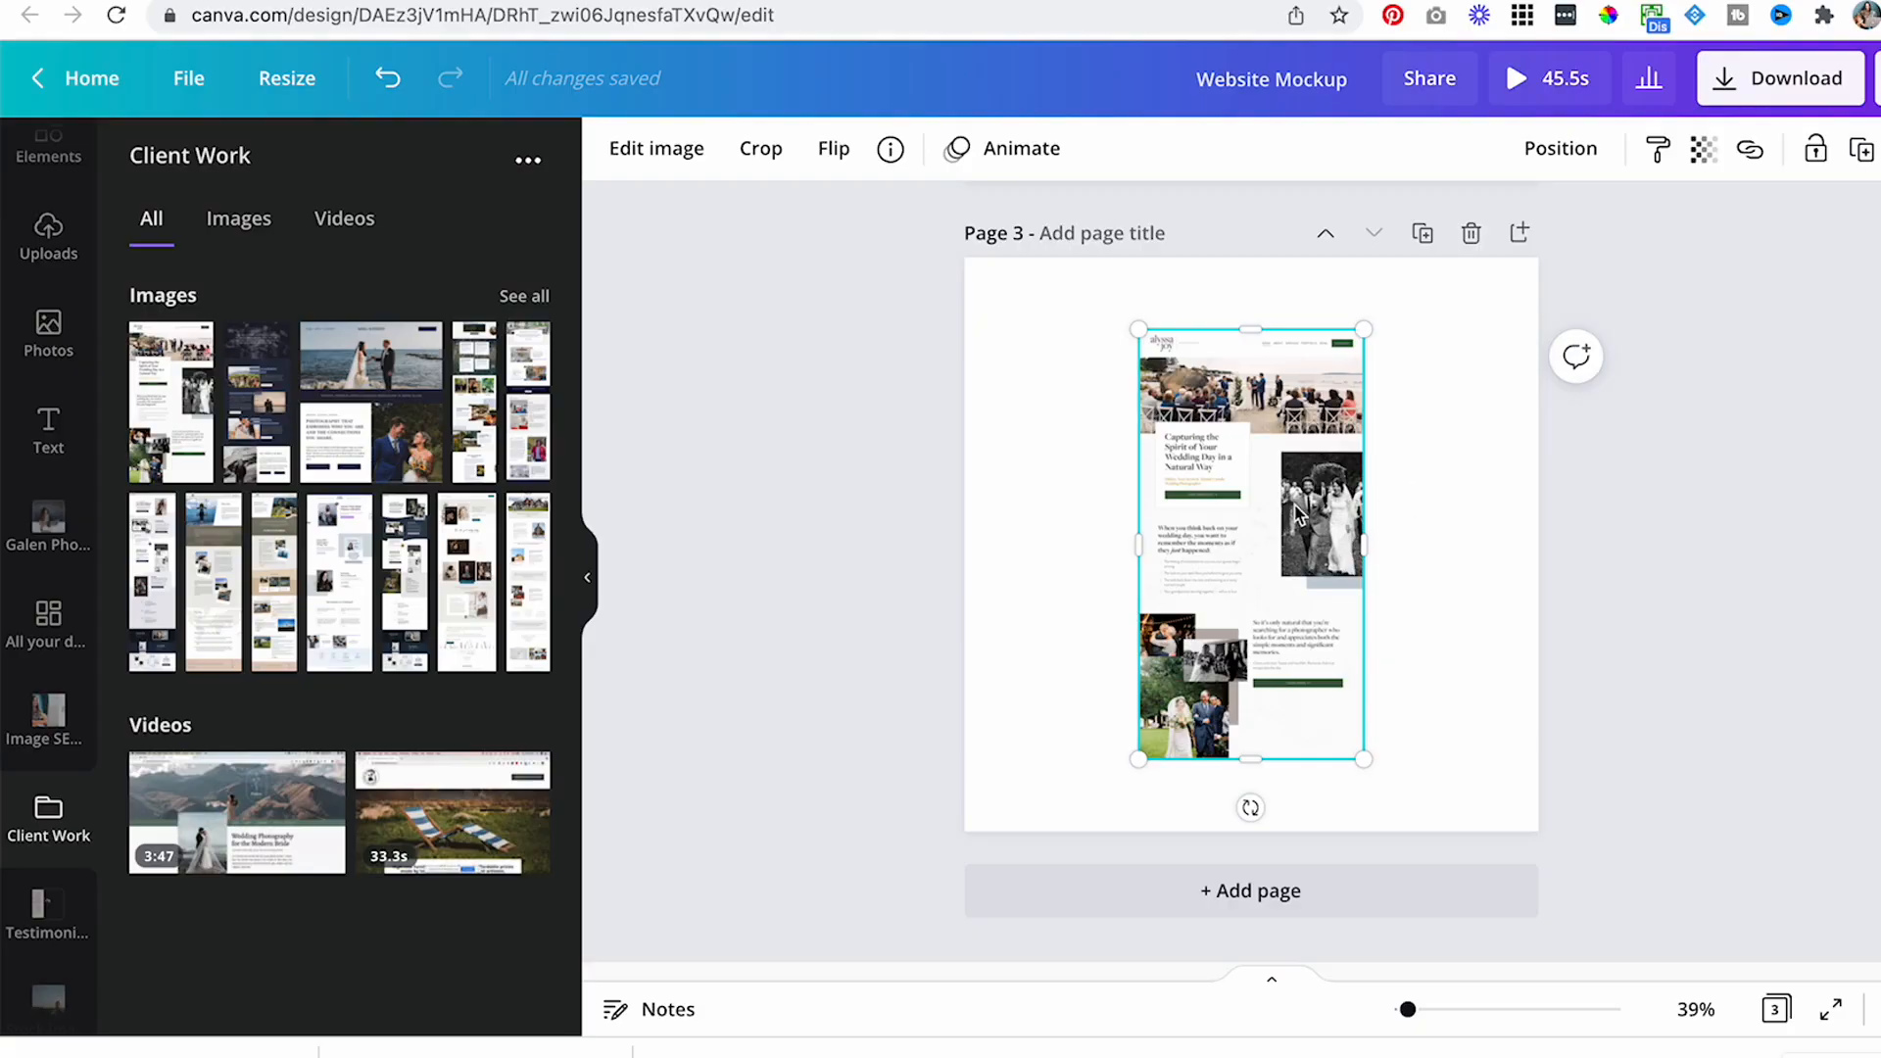
scroll(1127, 588, "up", 5)
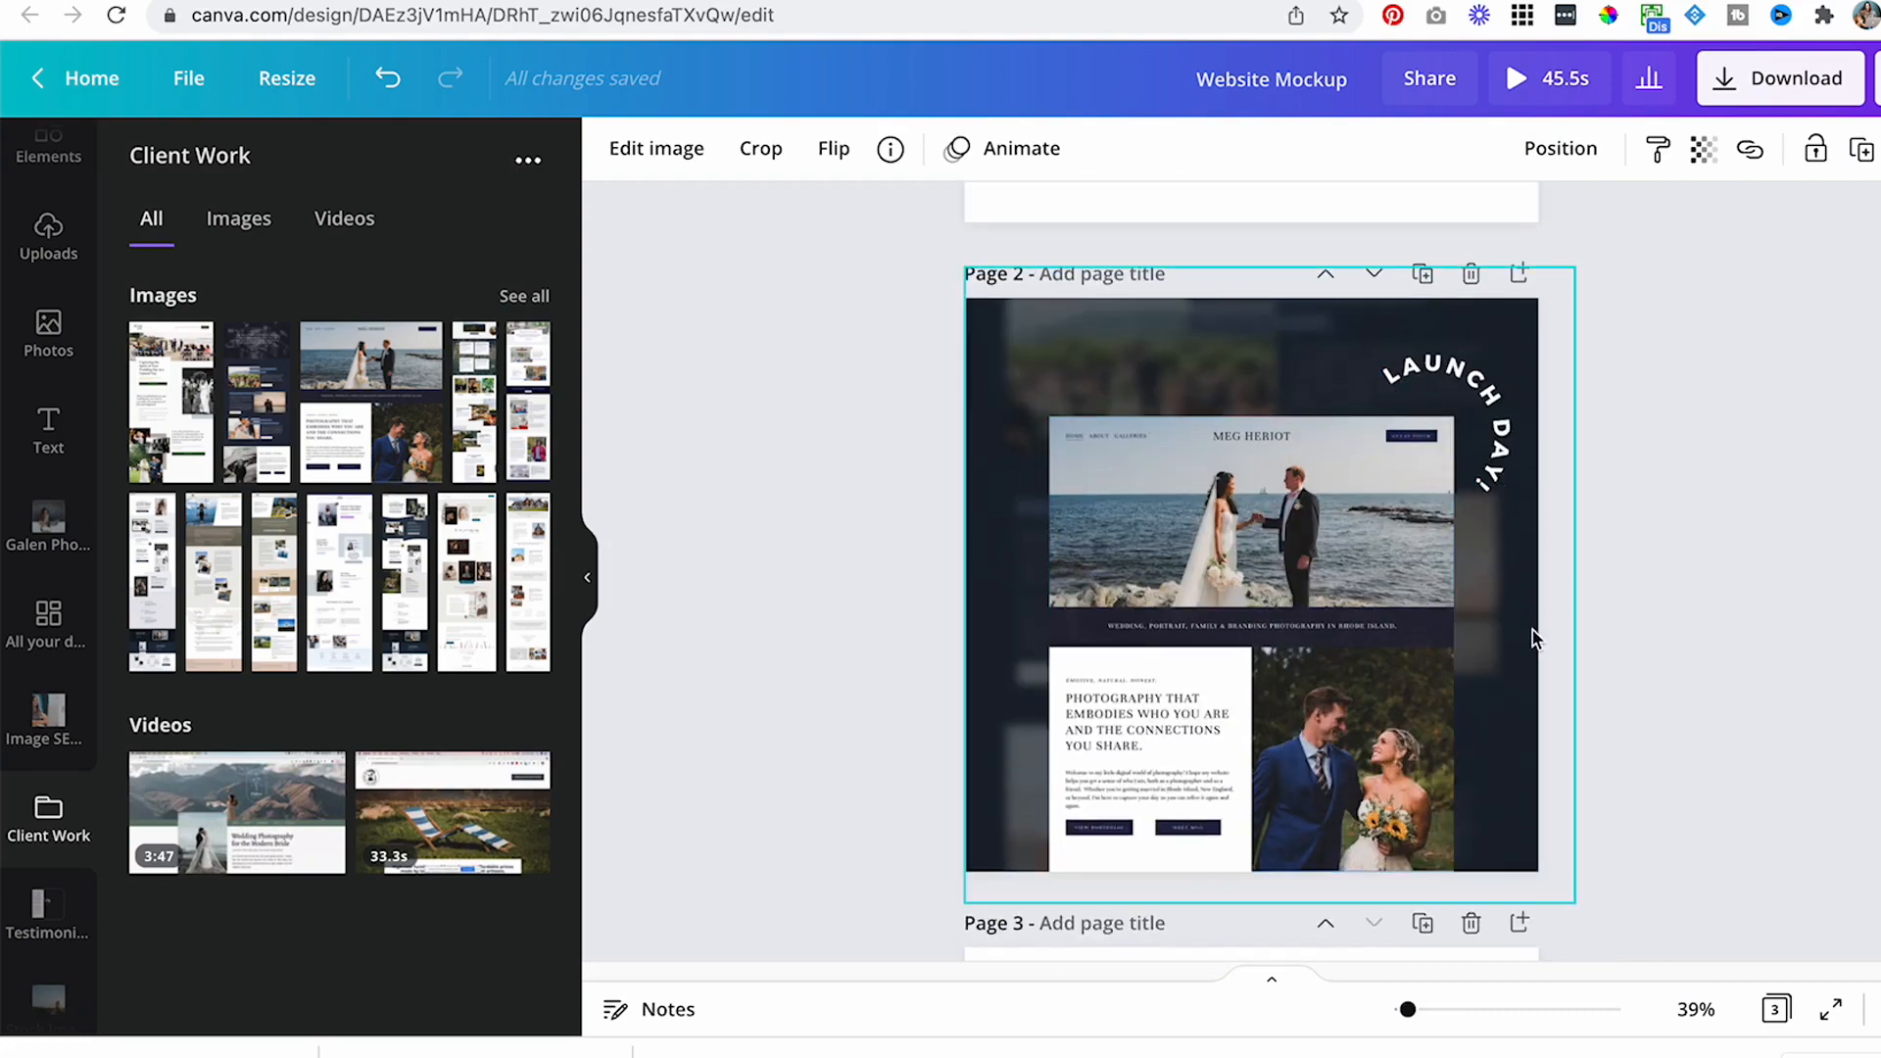
scroll(1489, 638, "down", 8)
- Enlarge and position the screenshot so it fills all of page 3 as the background
left_click_drag(1229, 509, 1147, 460)
left_click_drag(1191, 686, 1650, 975)
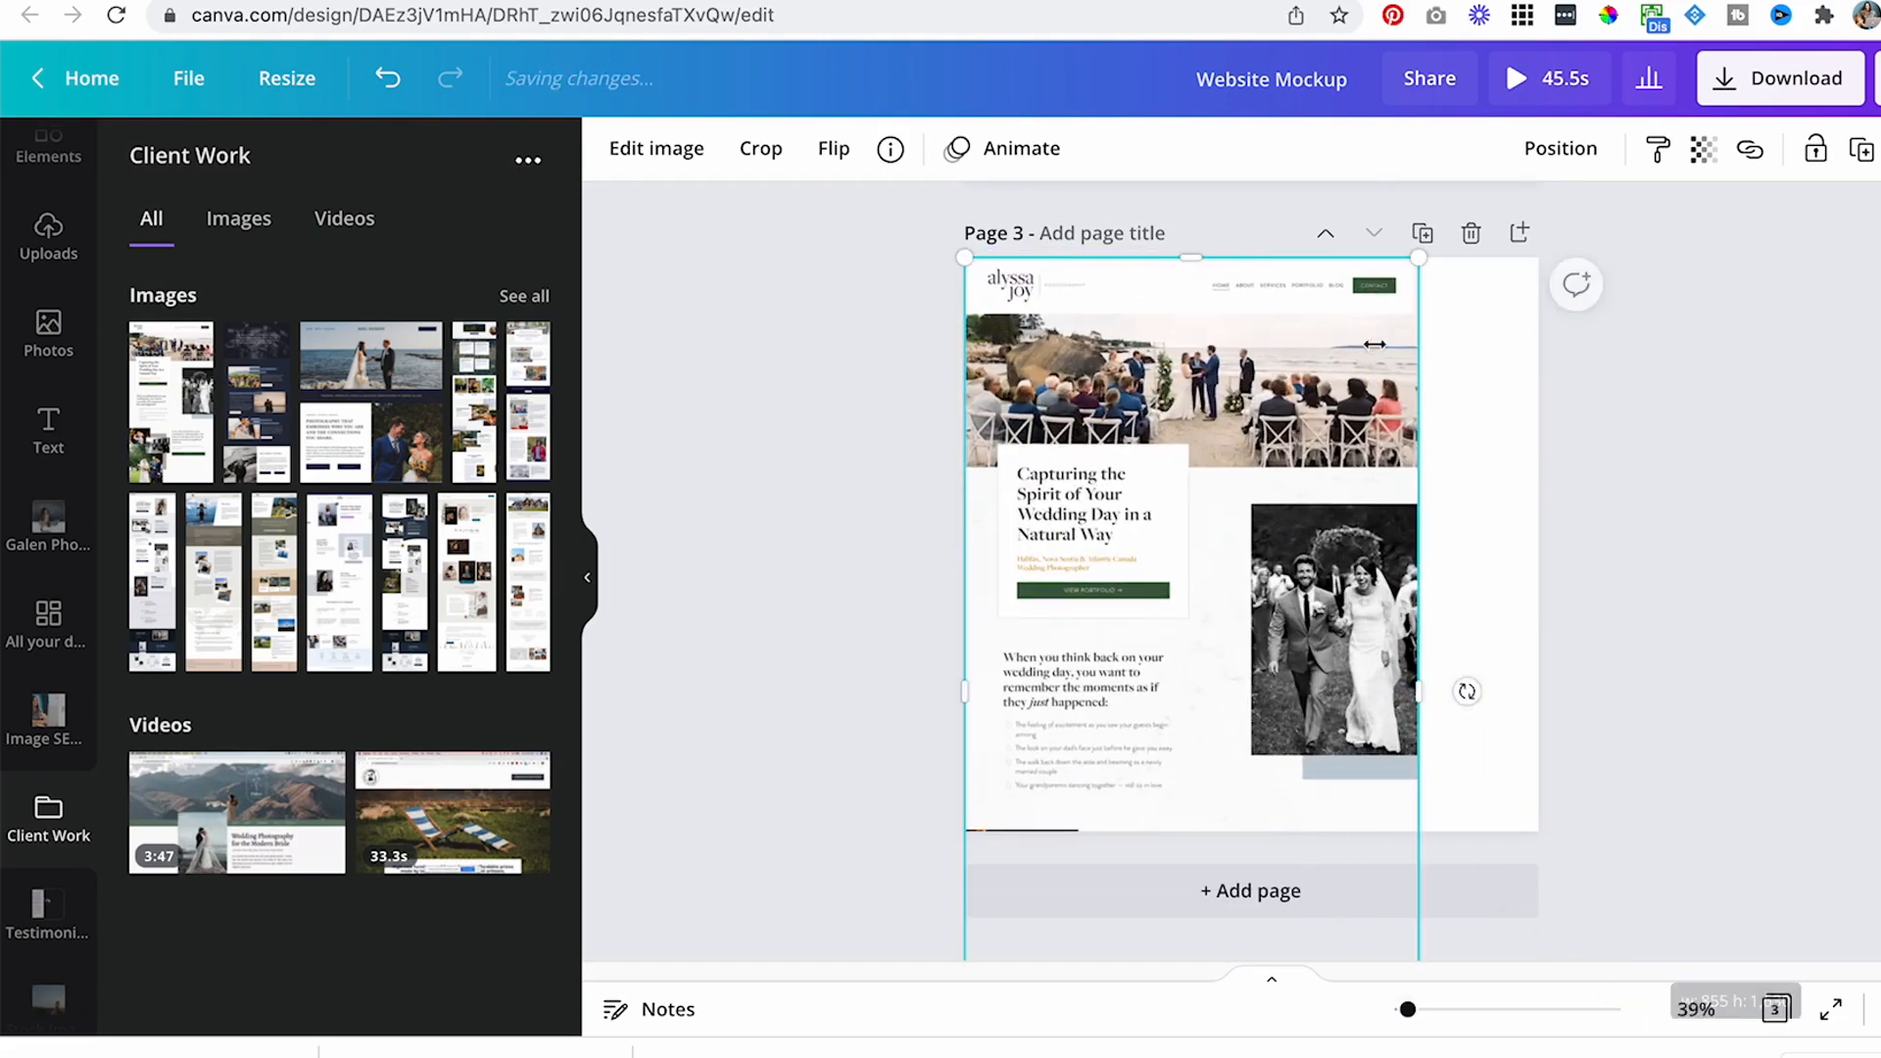
left_click_drag(1420, 269, 1717, 118)
left_click_drag(1149, 429, 1148, 607)
left_click(1578, 555)
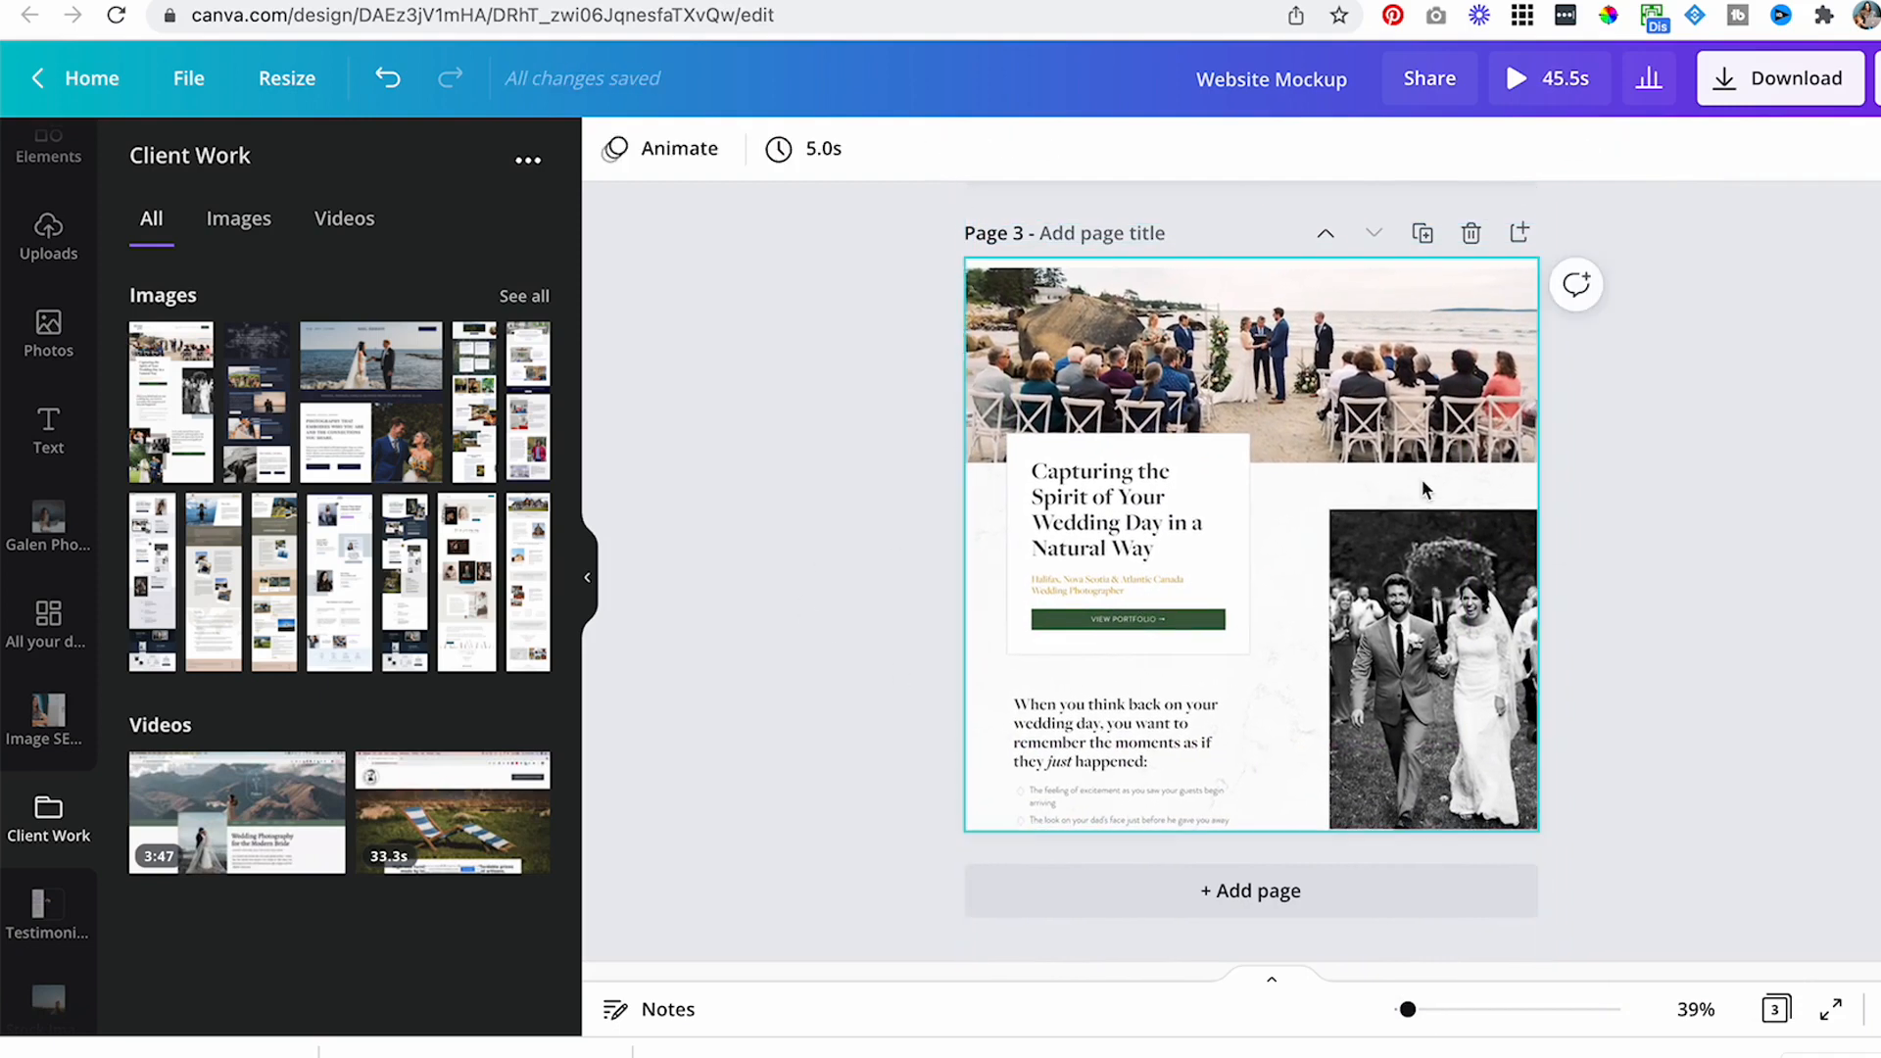
- Apply a blur of 12 to the page 3 background screenshot and compare it with the page 2 mockup
left_click(1047, 316)
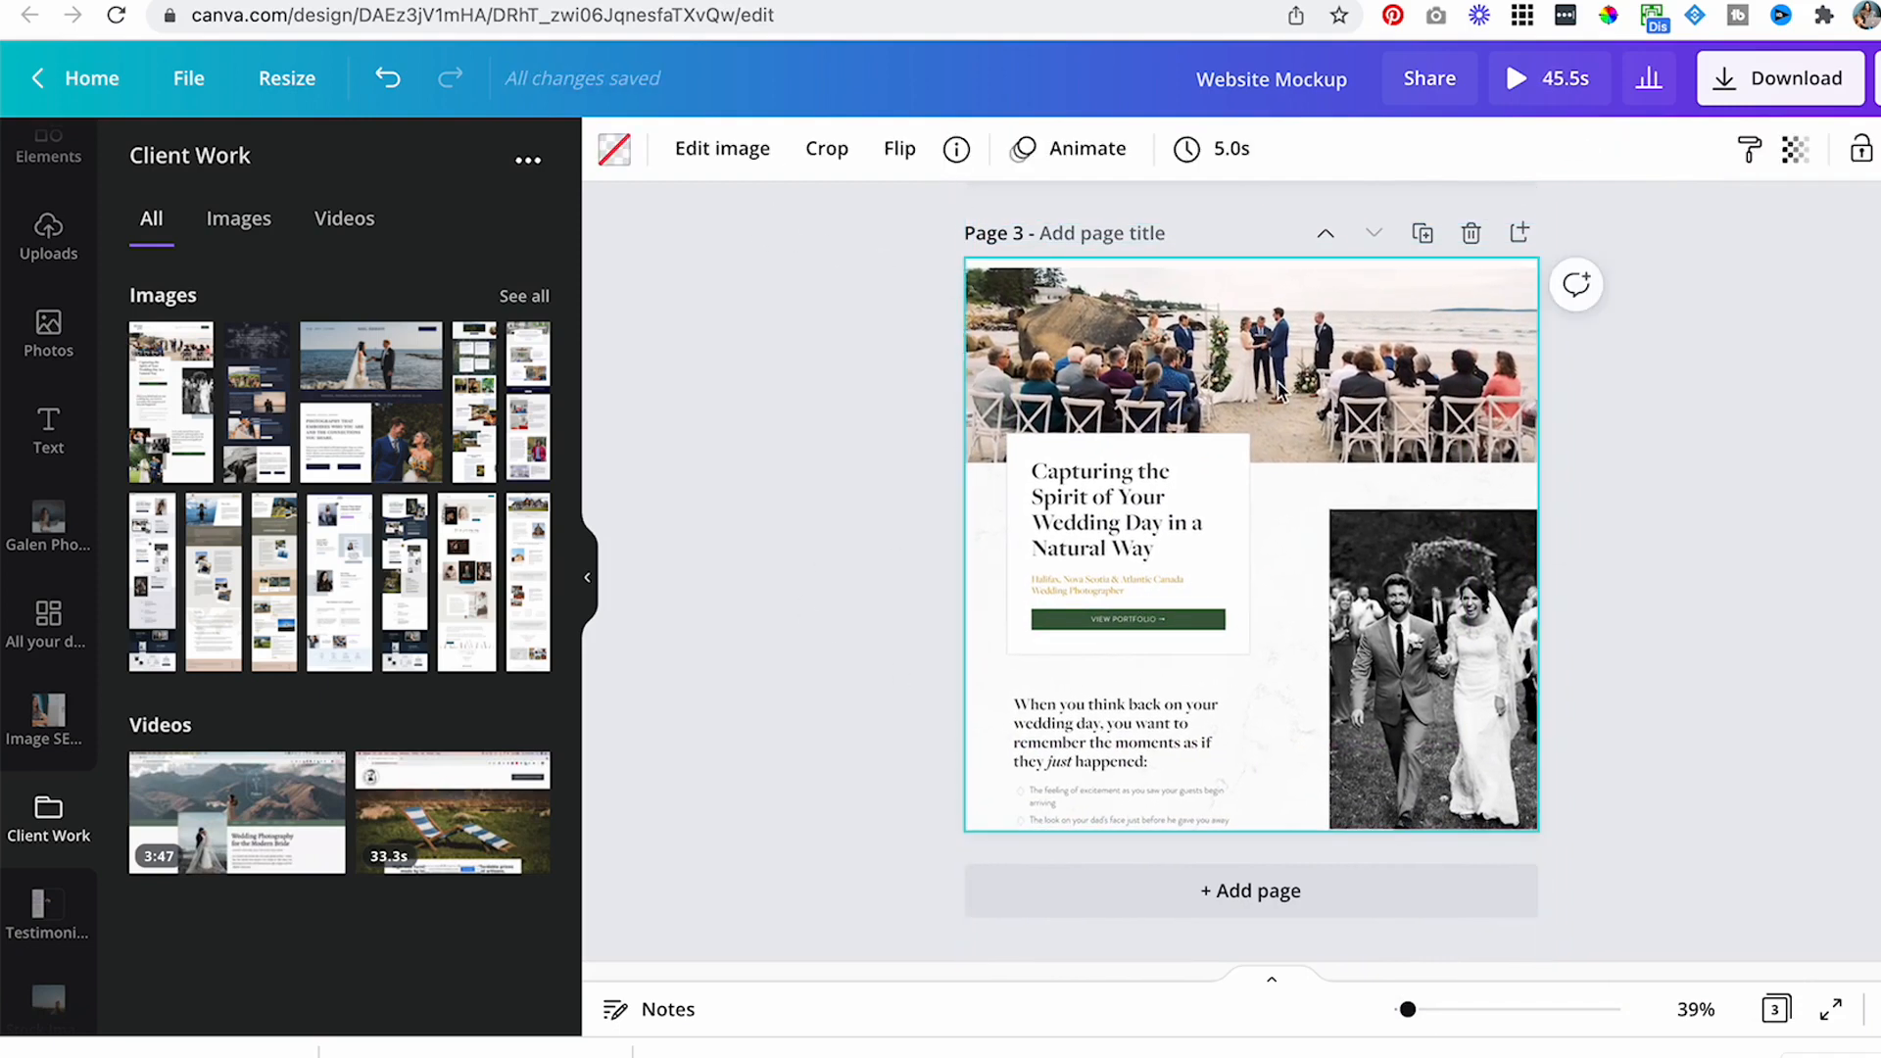
left_click(712, 157)
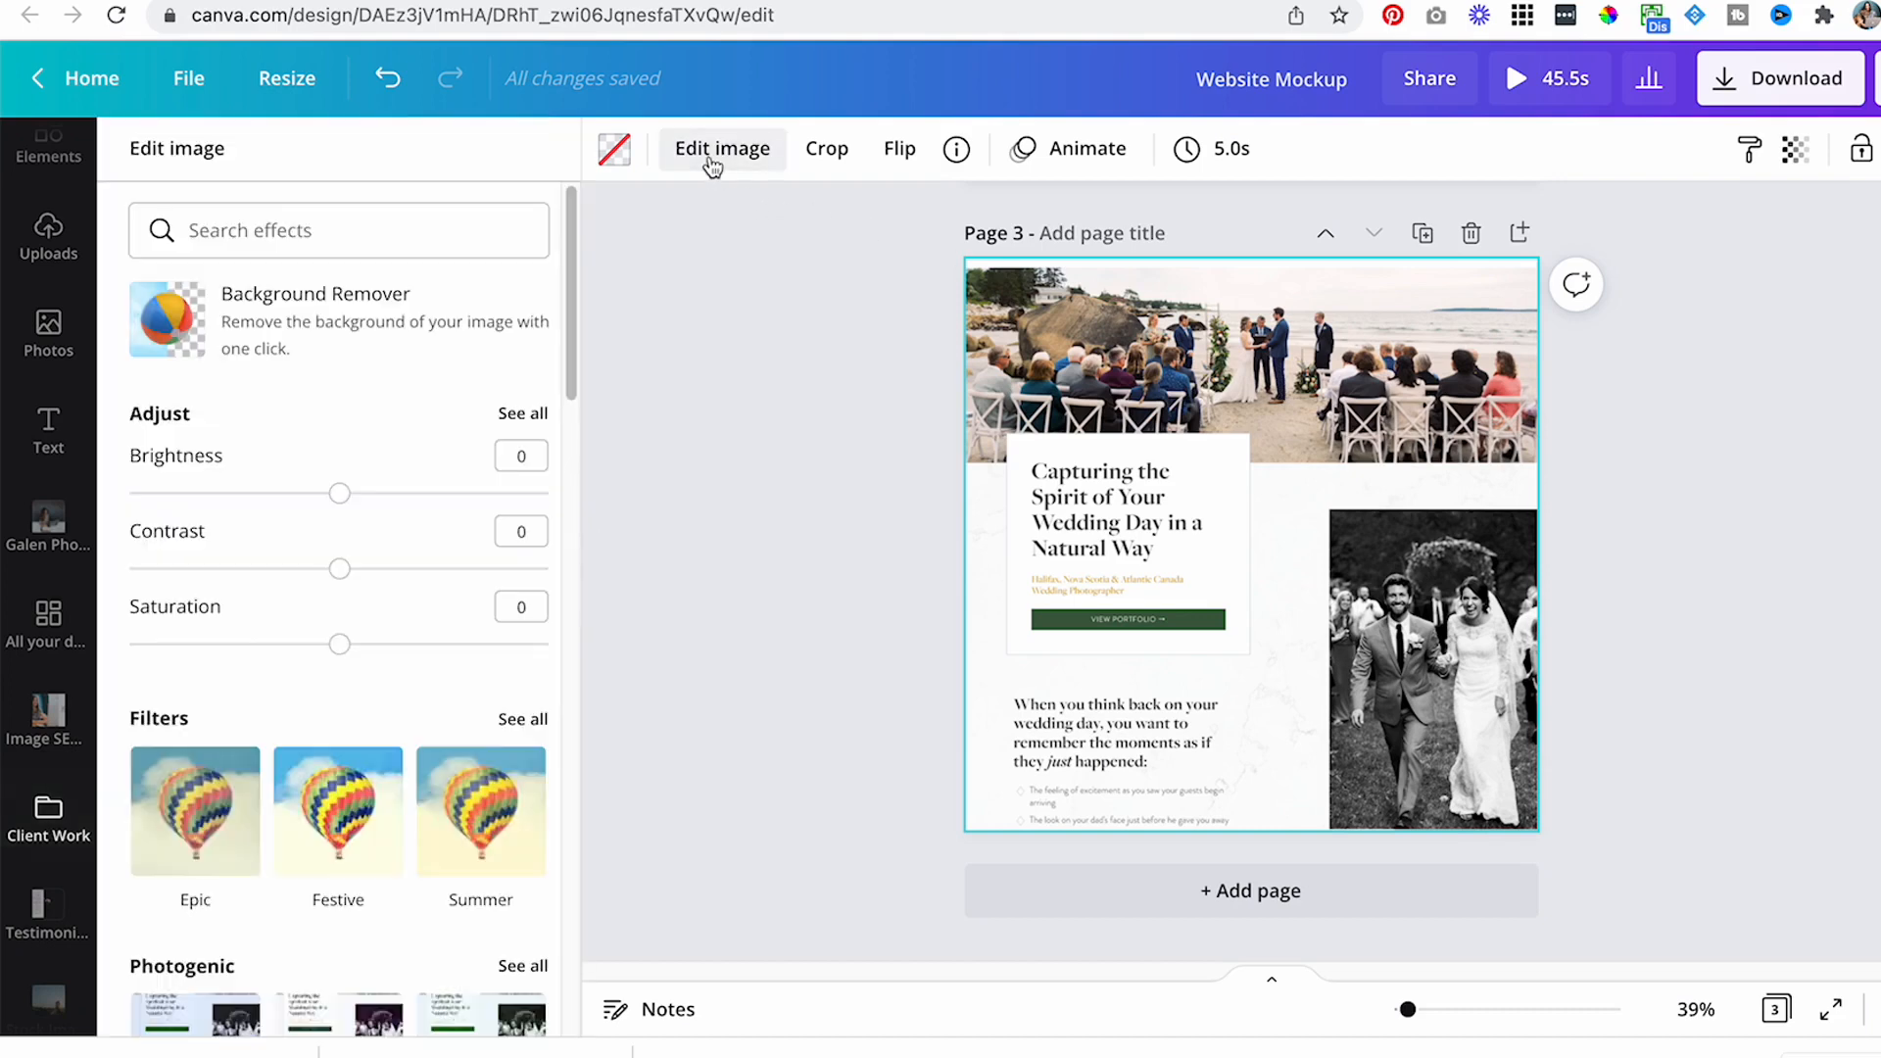
scroll(384, 407, "down", 3)
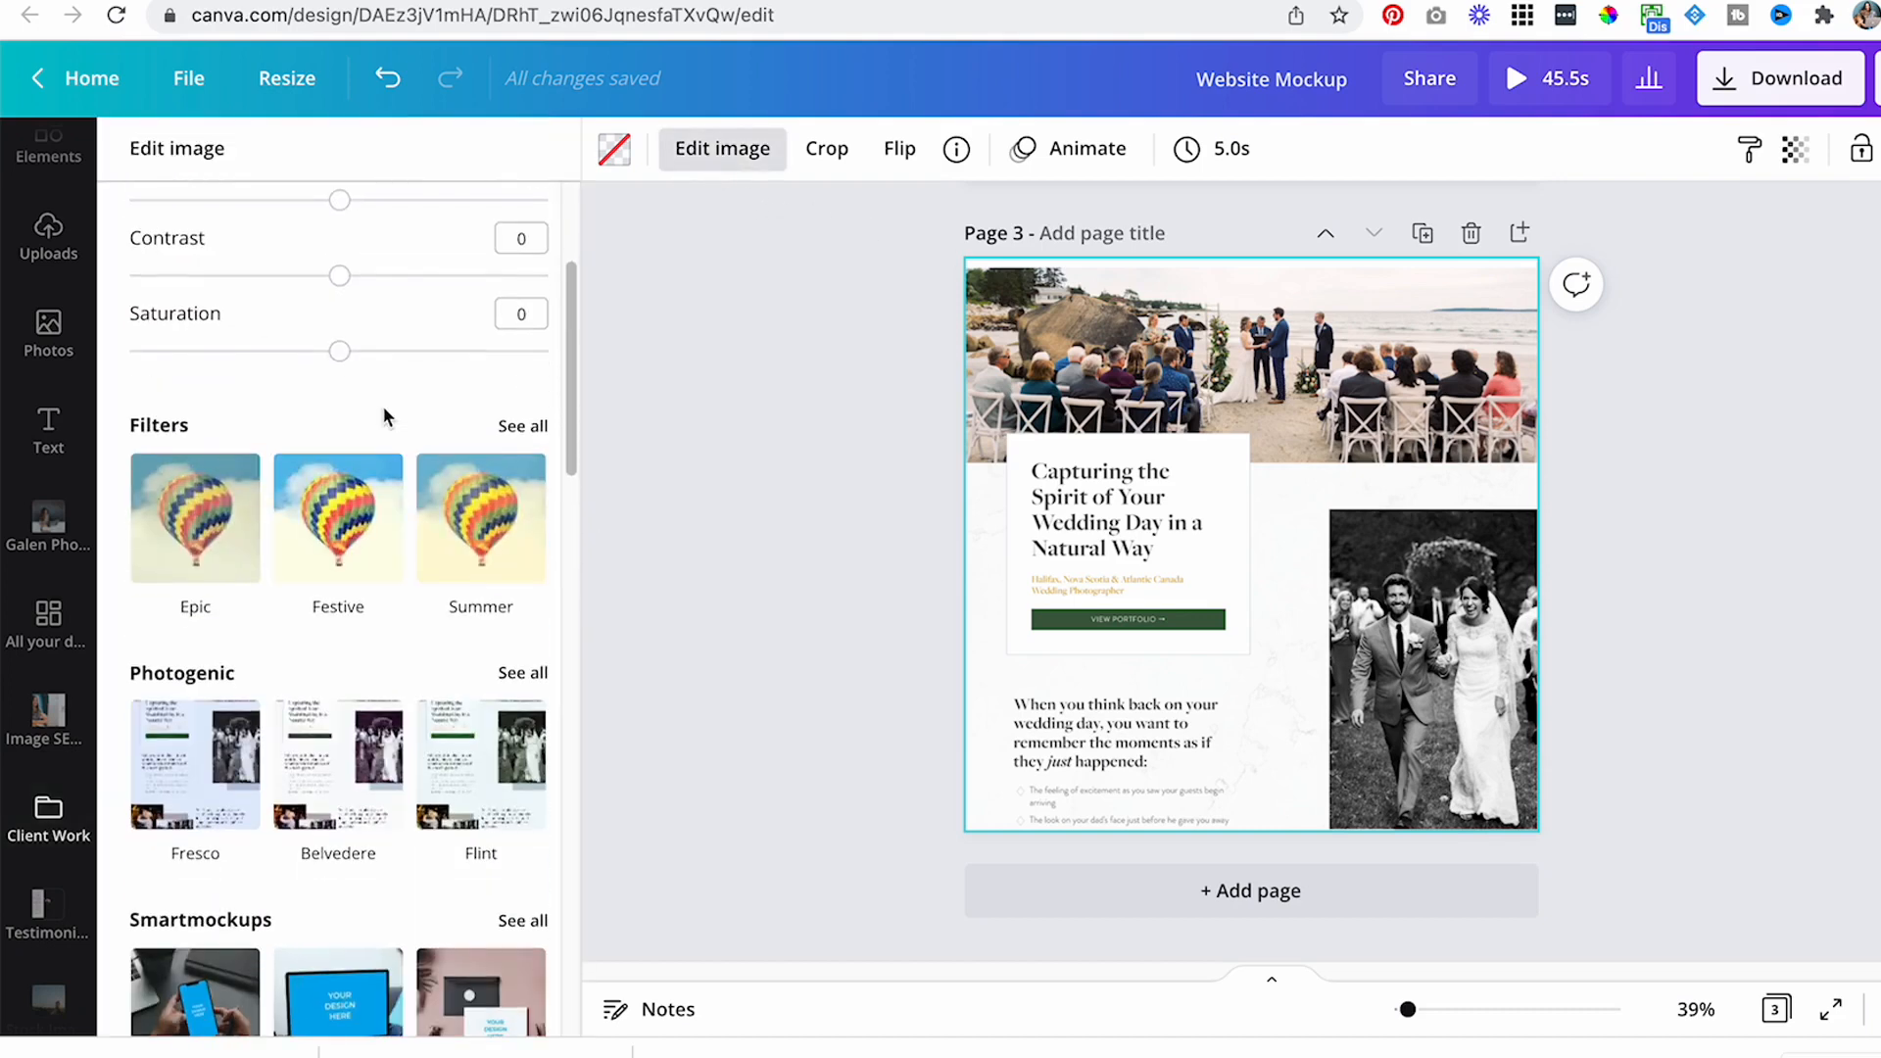
scroll(384, 407, "up", 3)
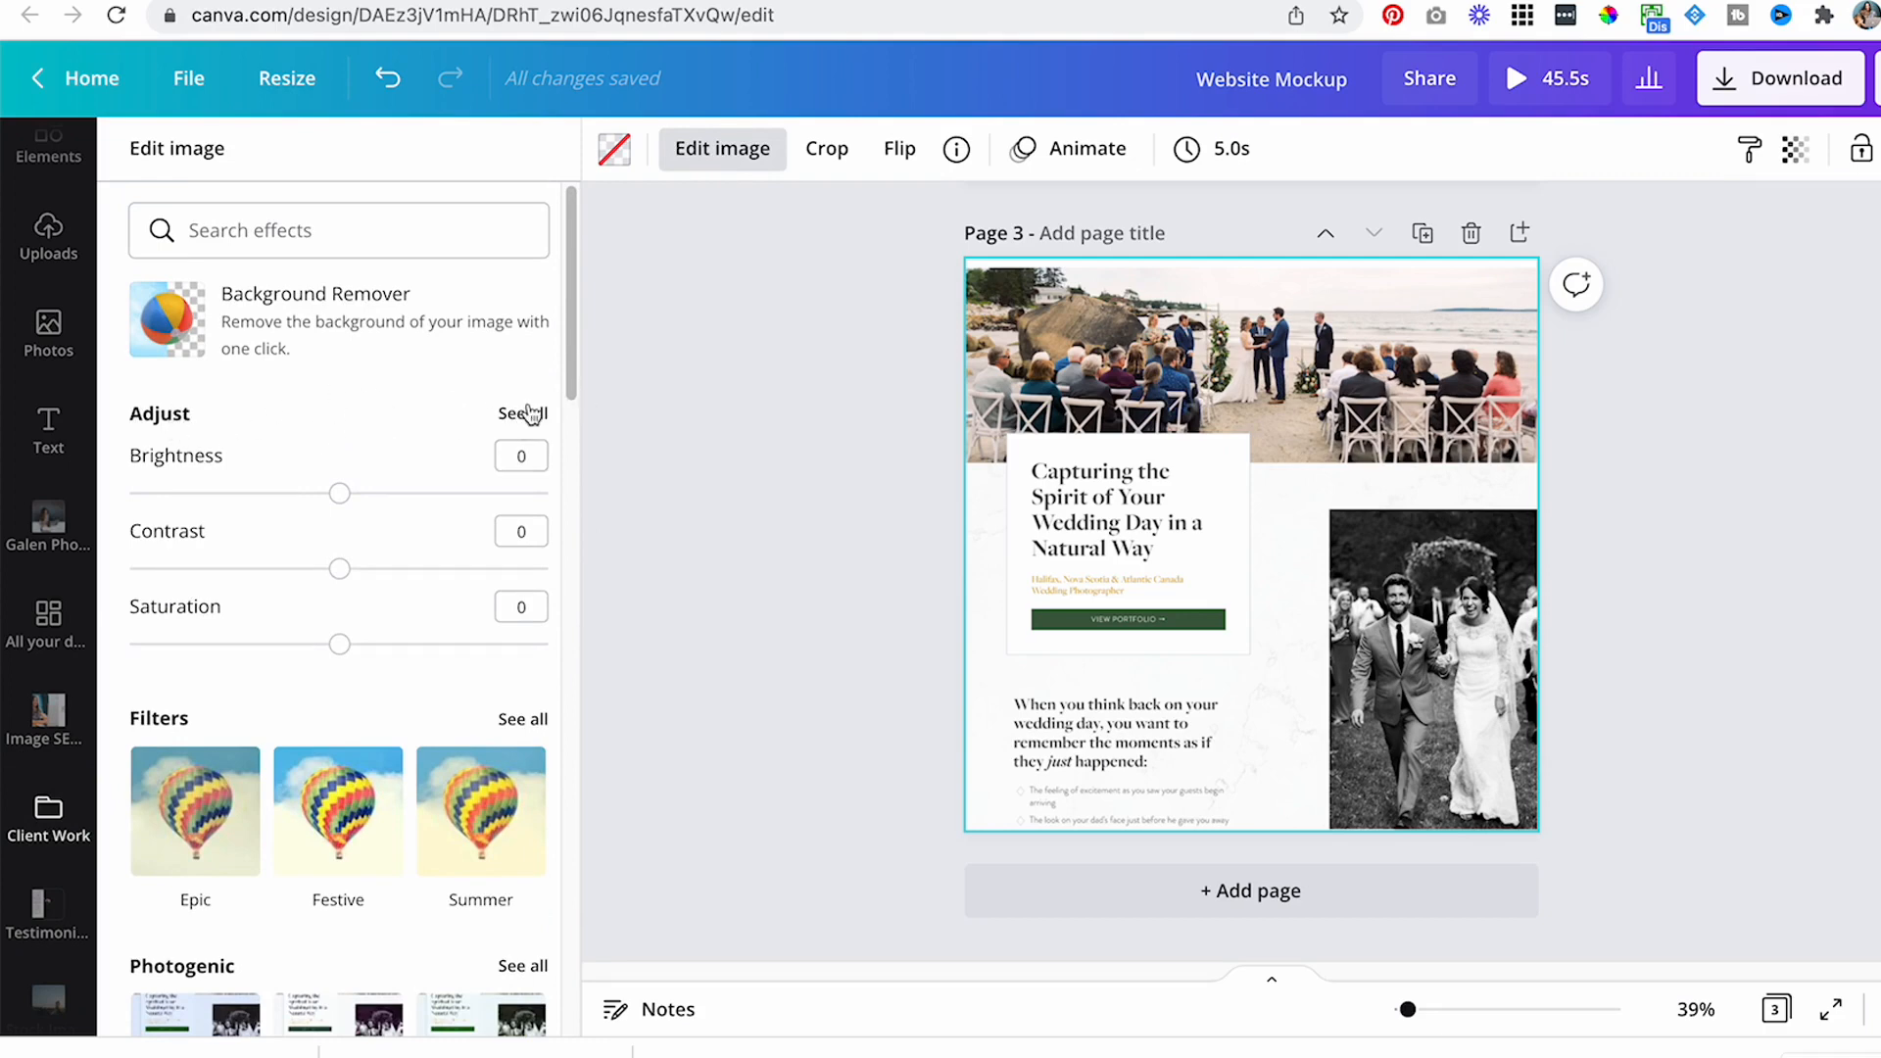
left_click(525, 415)
left_click_drag(354, 569, 364, 572)
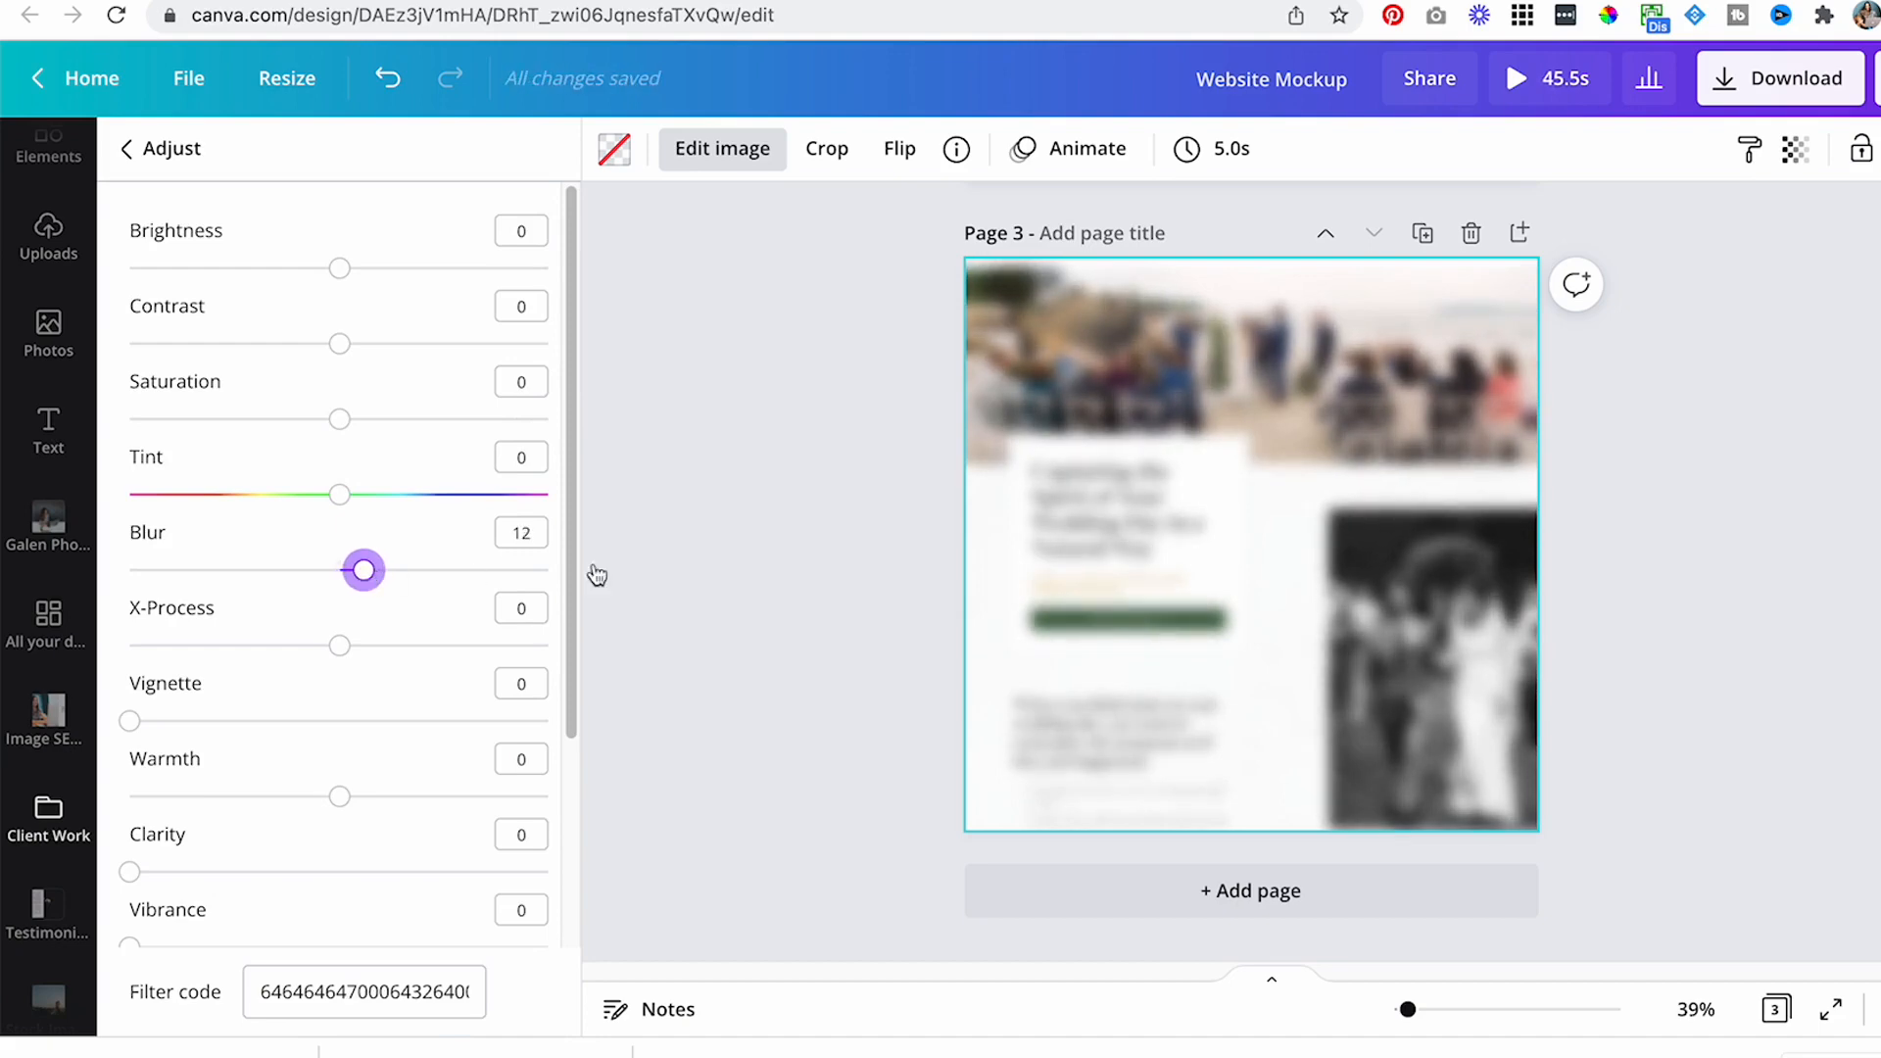
left_click(701, 558)
scroll(882, 549, "up", 5)
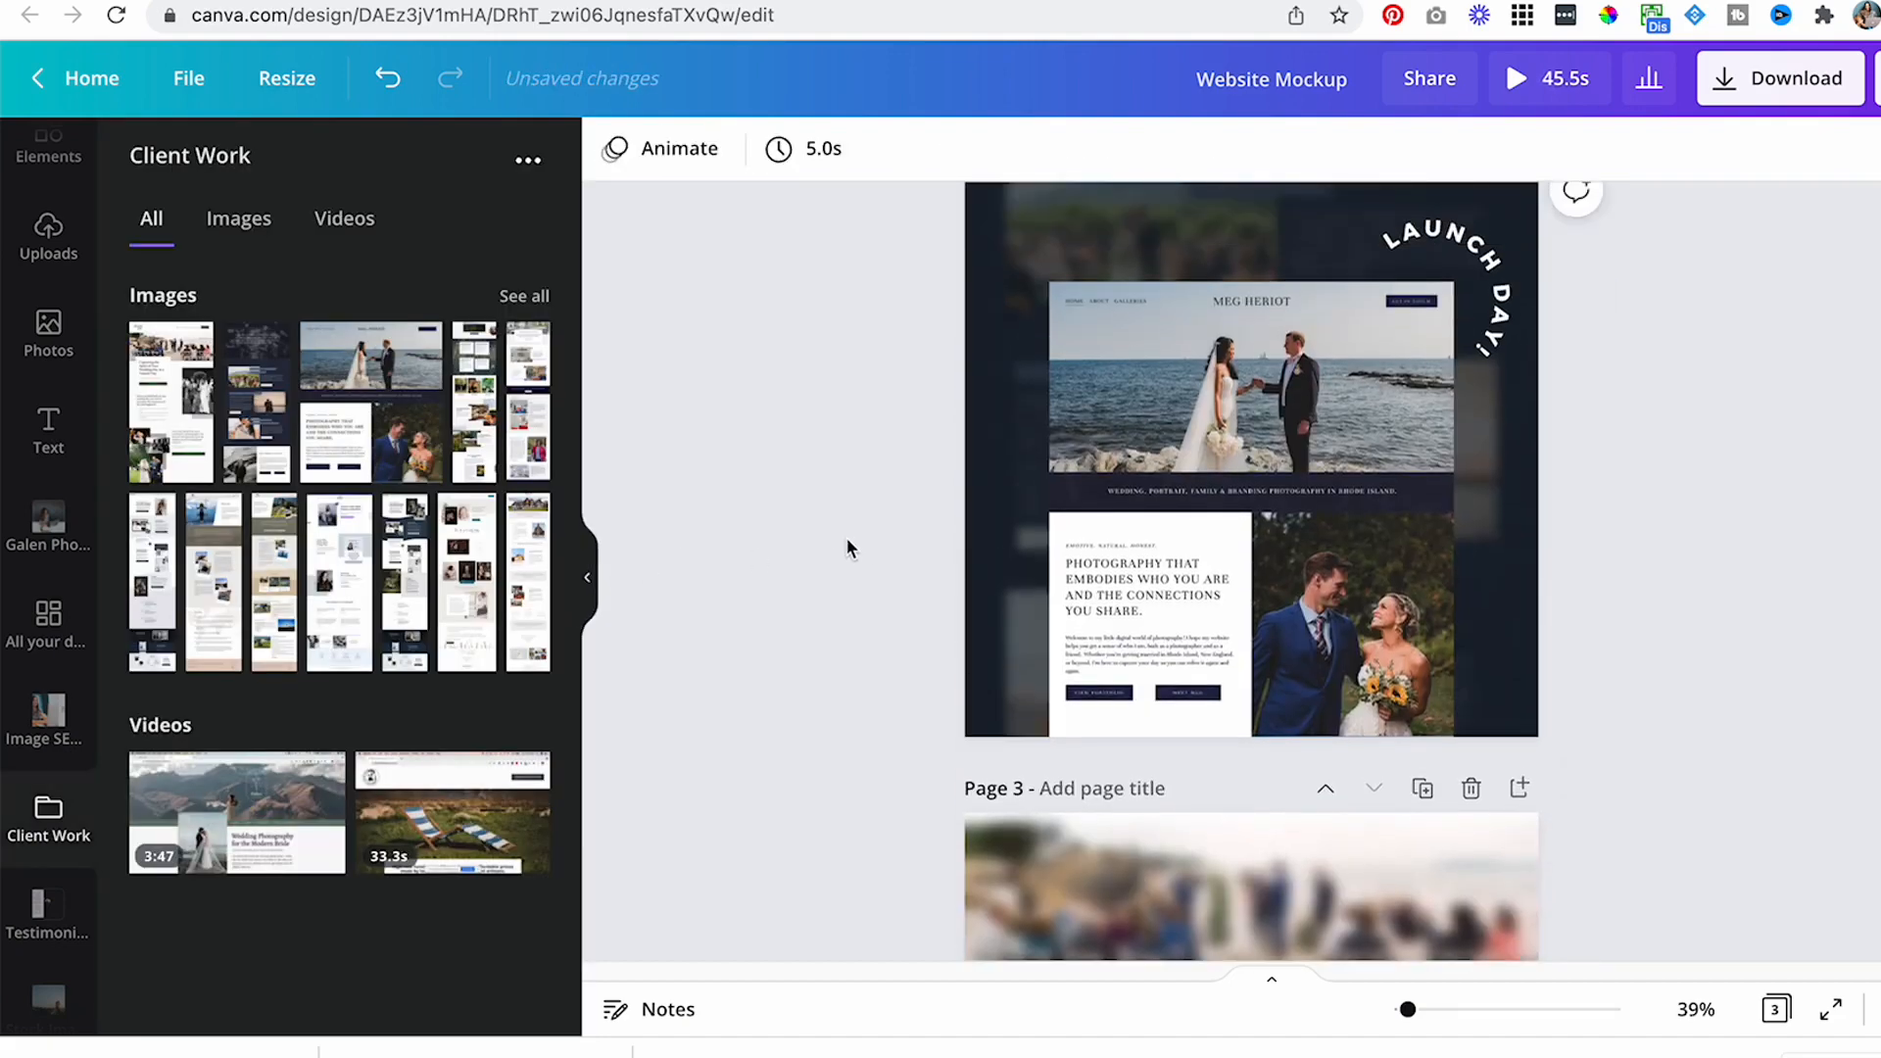
scroll(852, 546, "down", 5)
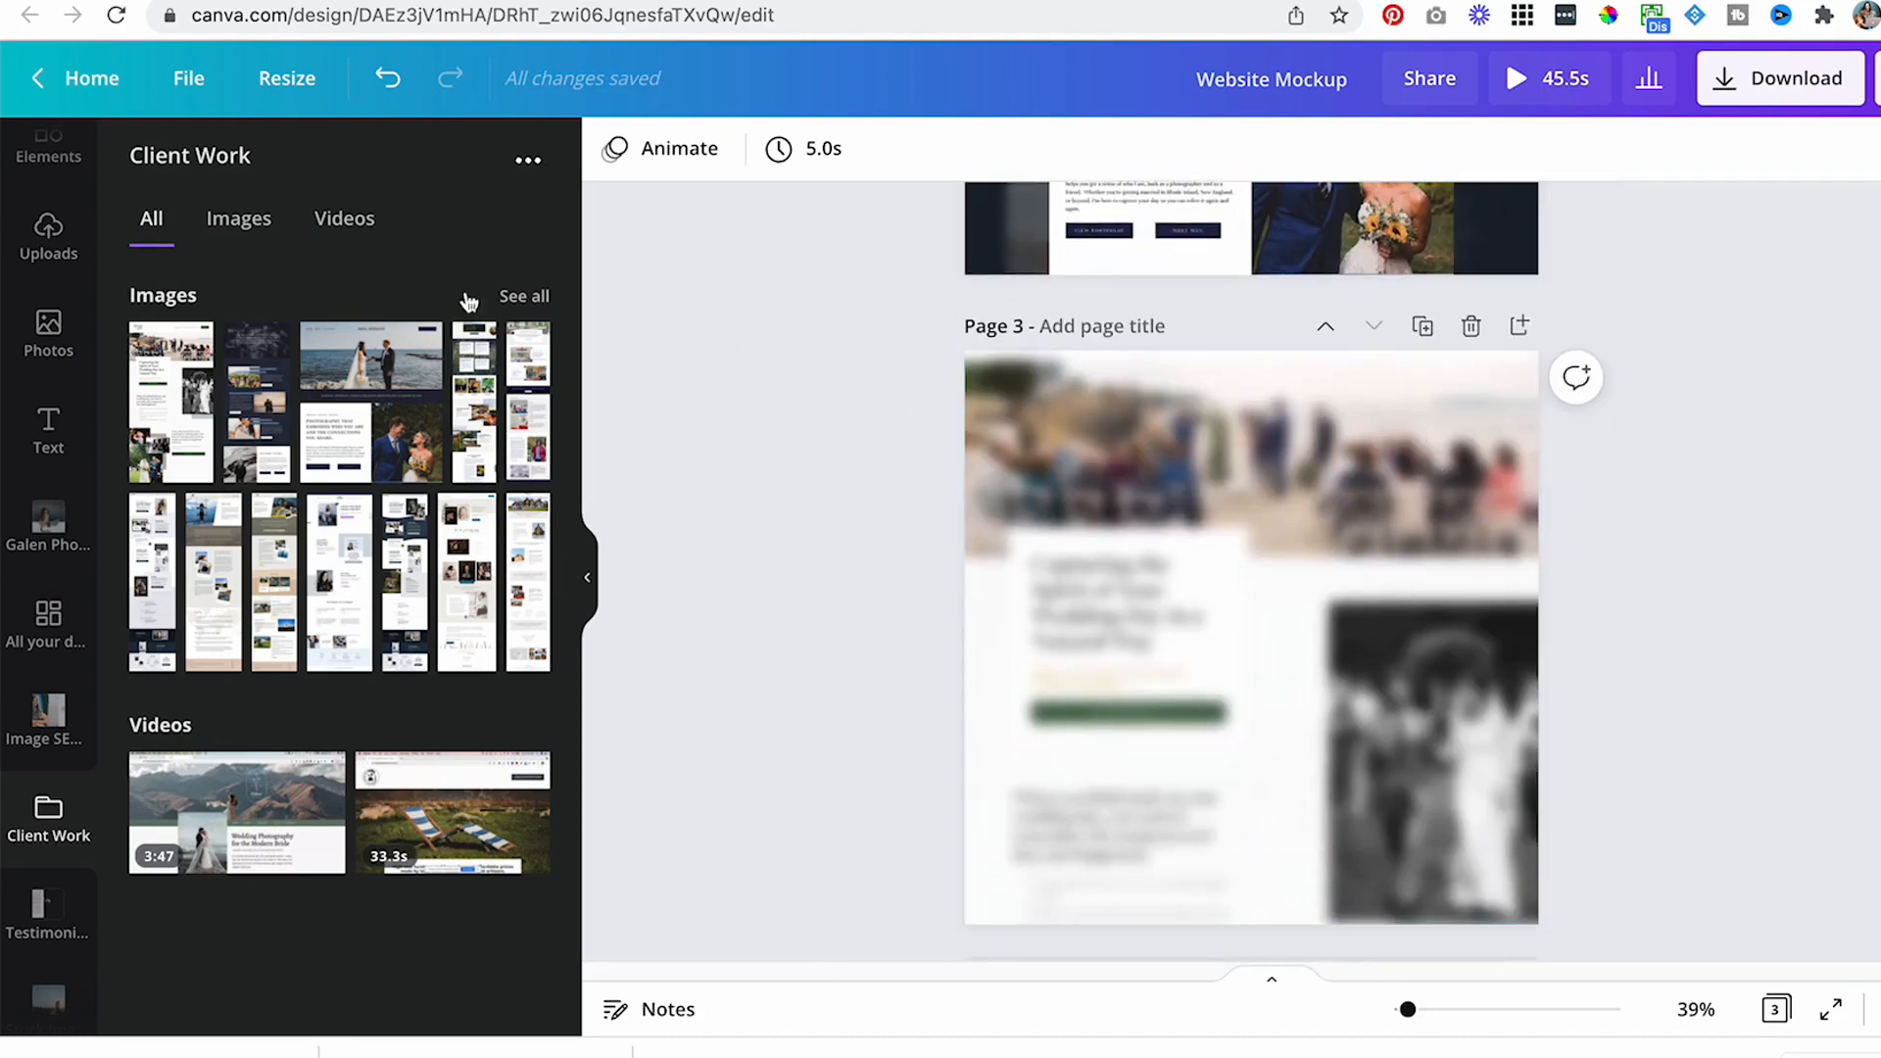
- Add a recently used square shape to page 3 and enlarge it to cover the whole blurred background
scroll(44, 431, "up", 2)
left_click(57, 282)
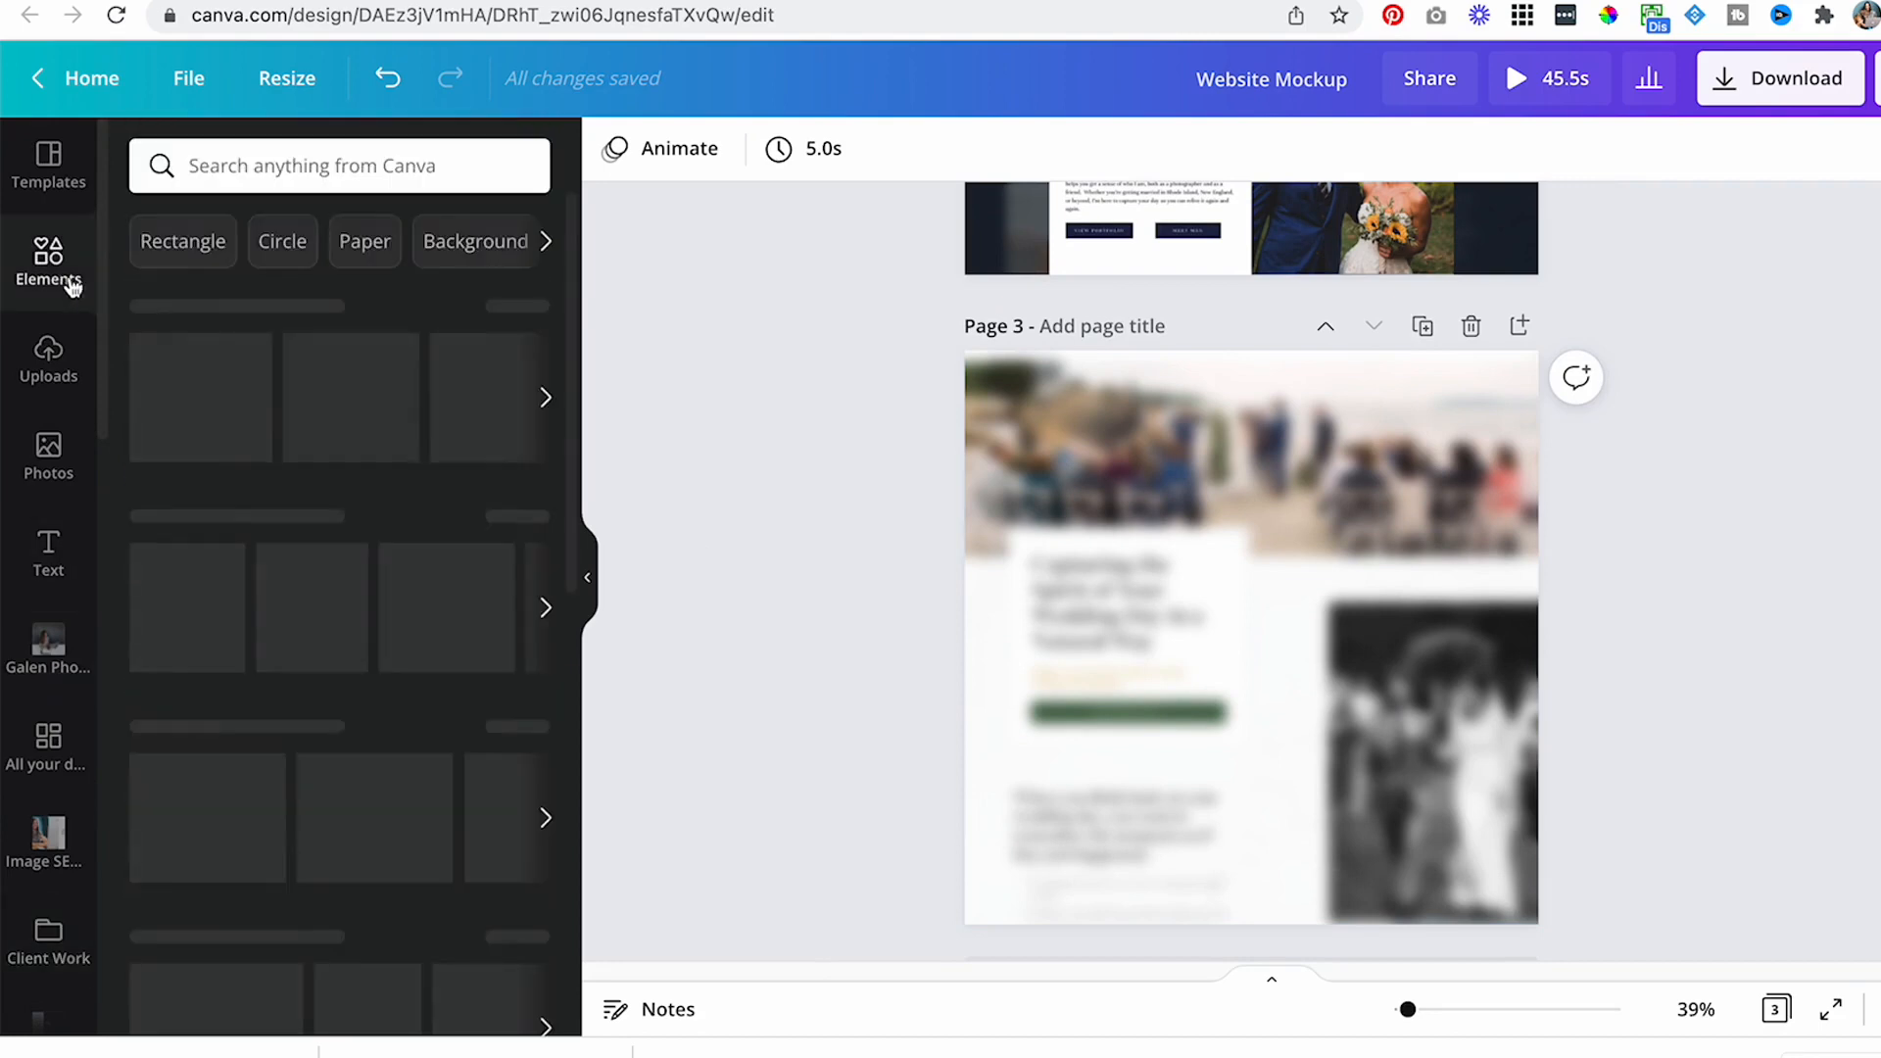
left_click(332, 390)
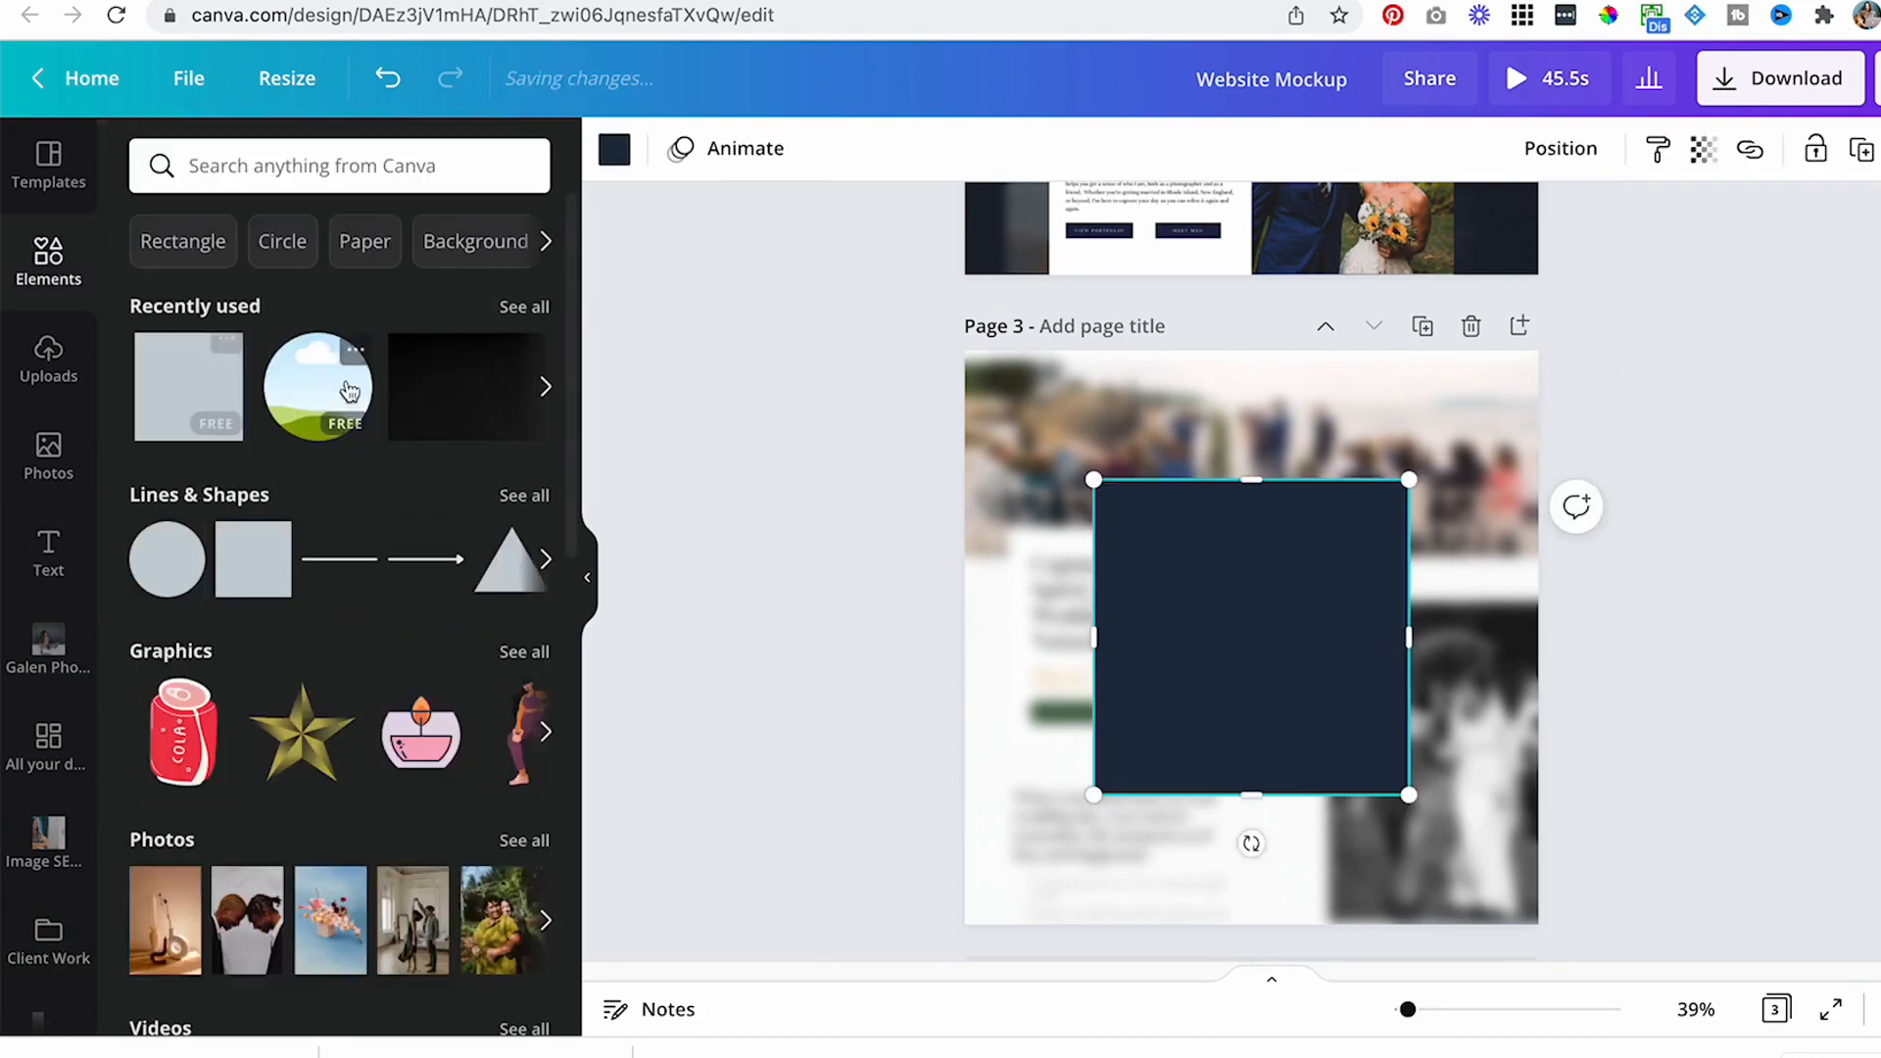
left_click_drag(1323, 520, 1154, 446)
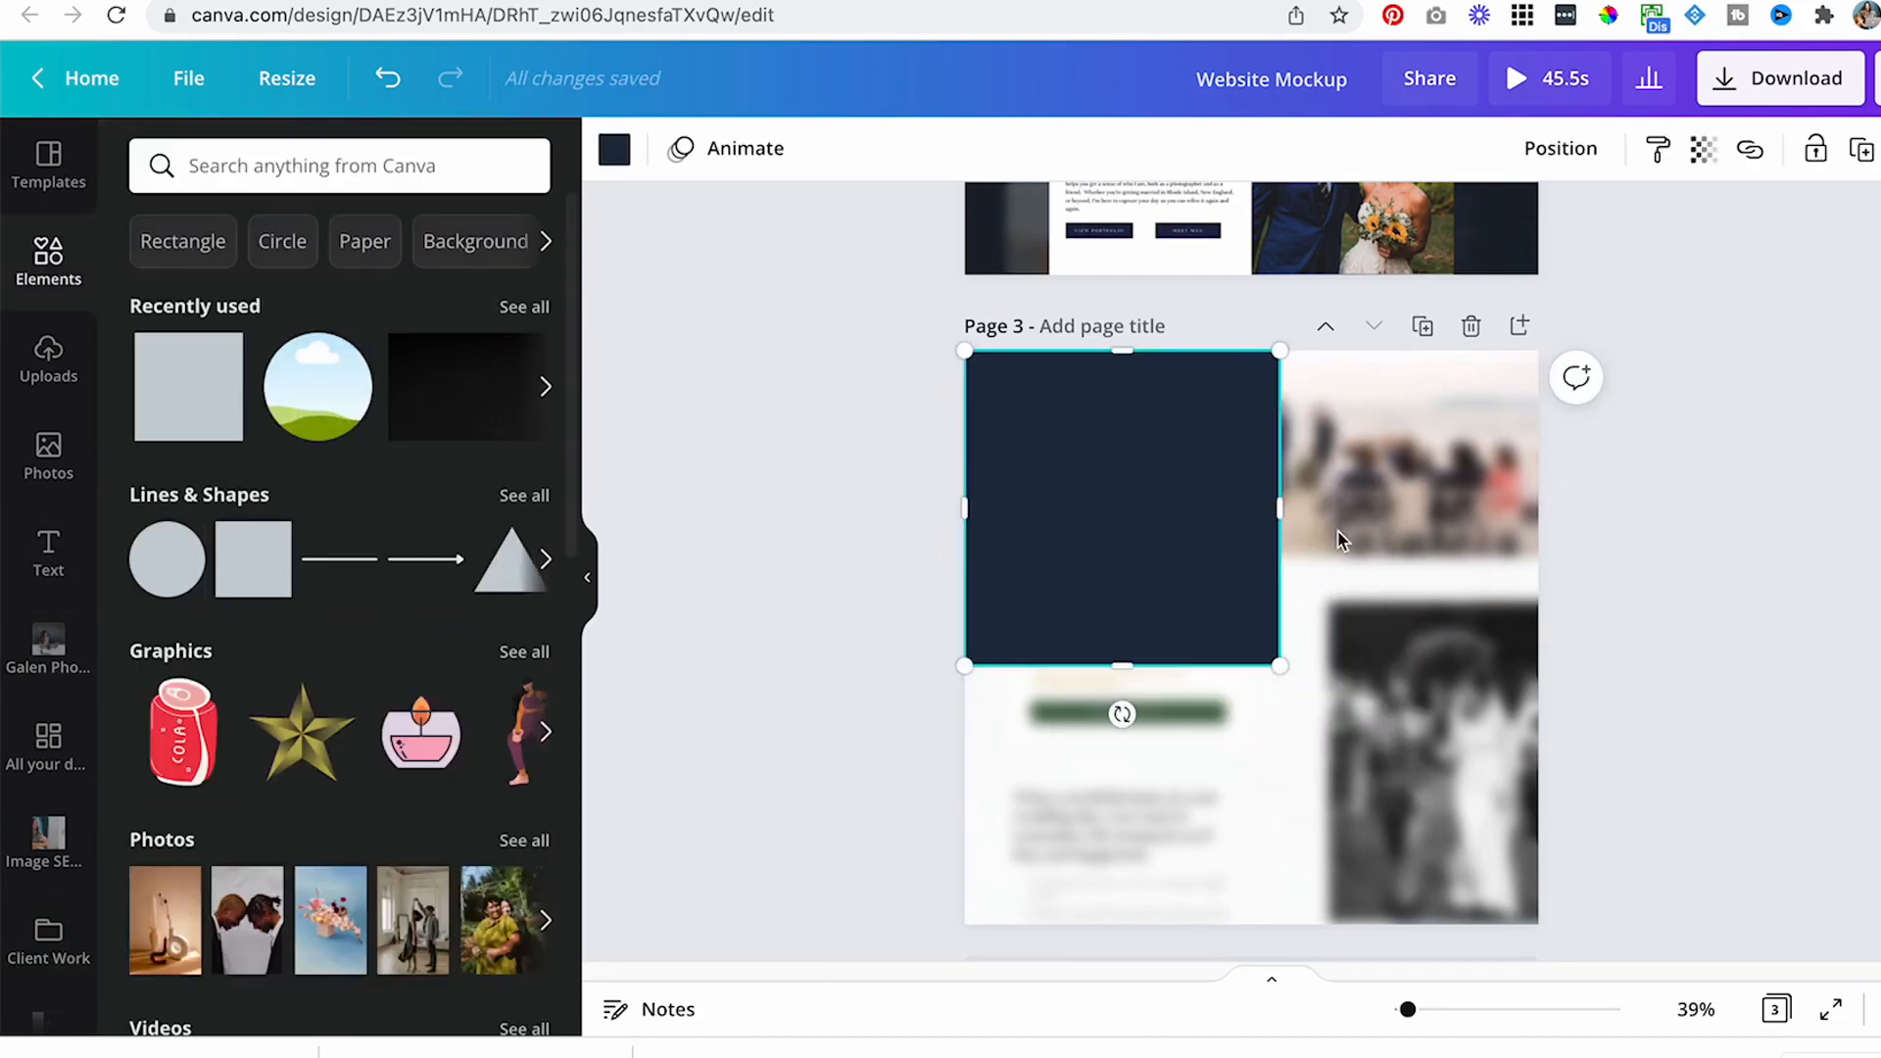
left_click_drag(1276, 659, 1495, 876)
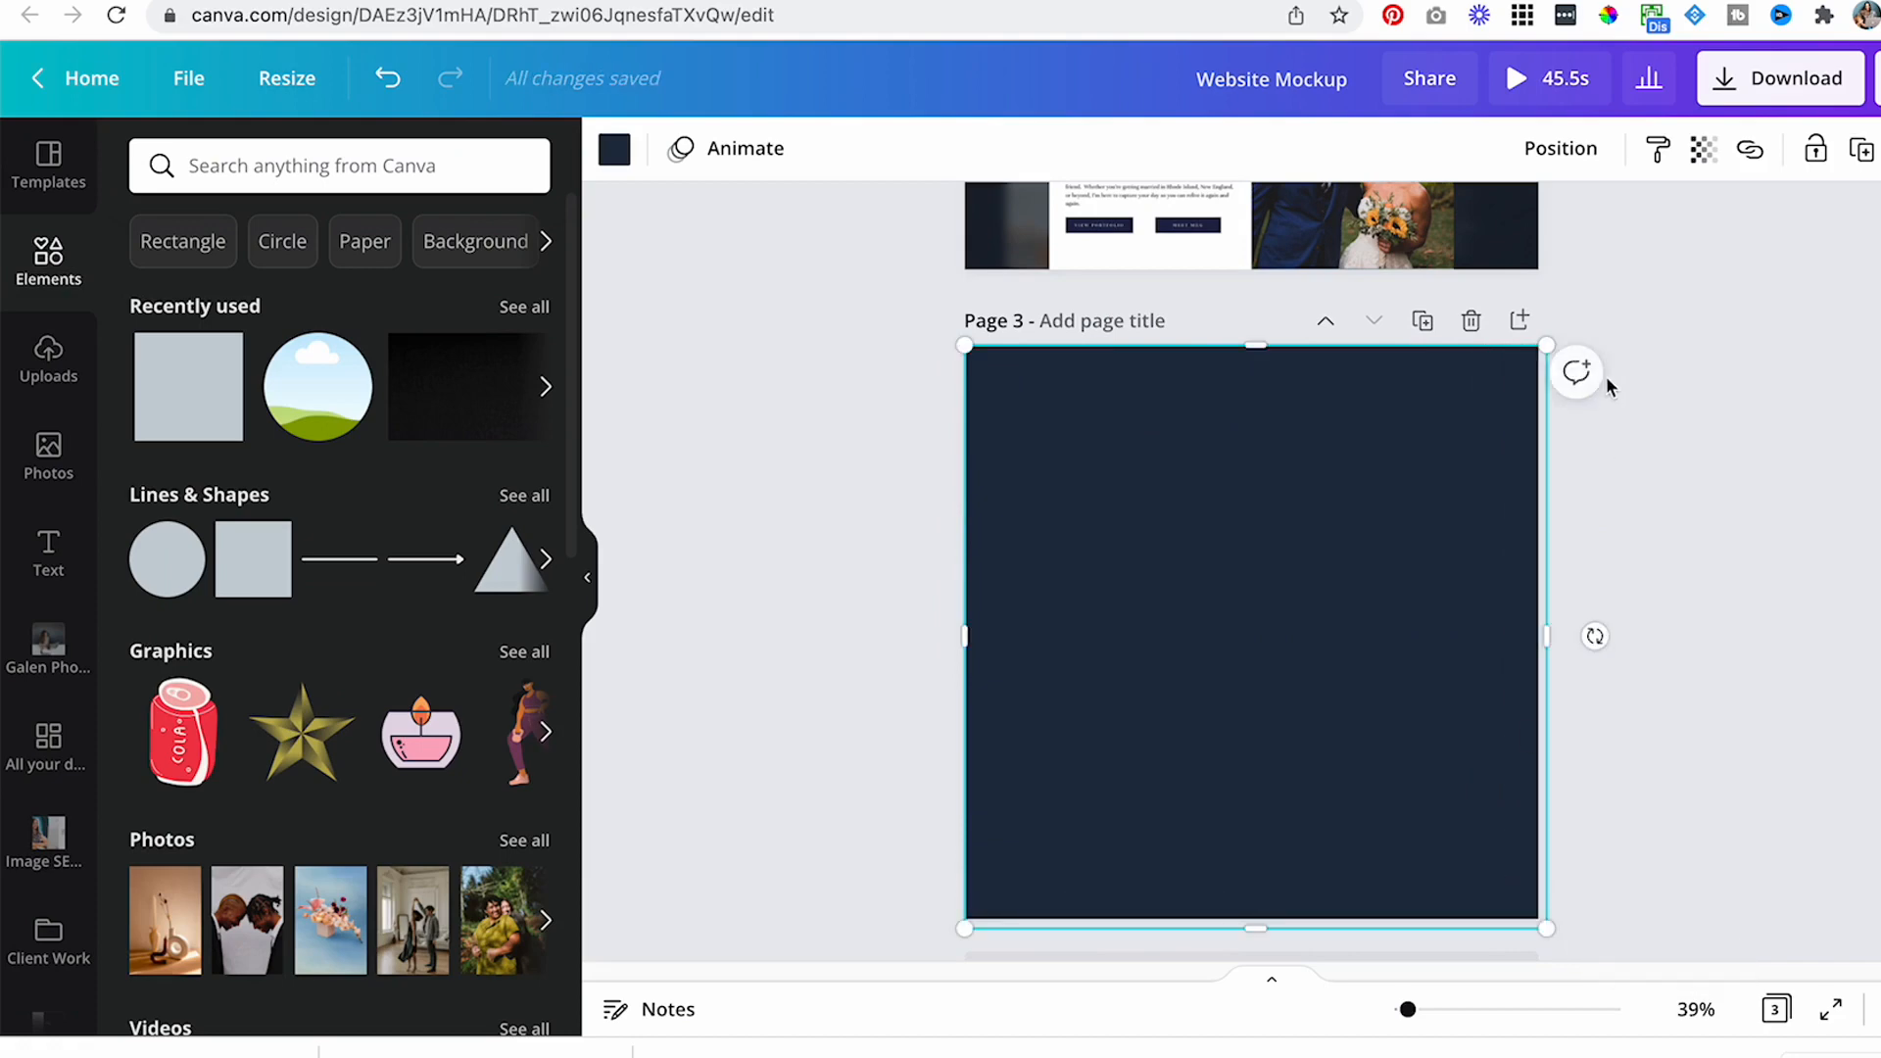
- Set the covering square's transparency to 75 so the blurred background shows through
left_click(1701, 157)
left_click_drag(1610, 240, 1571, 241)
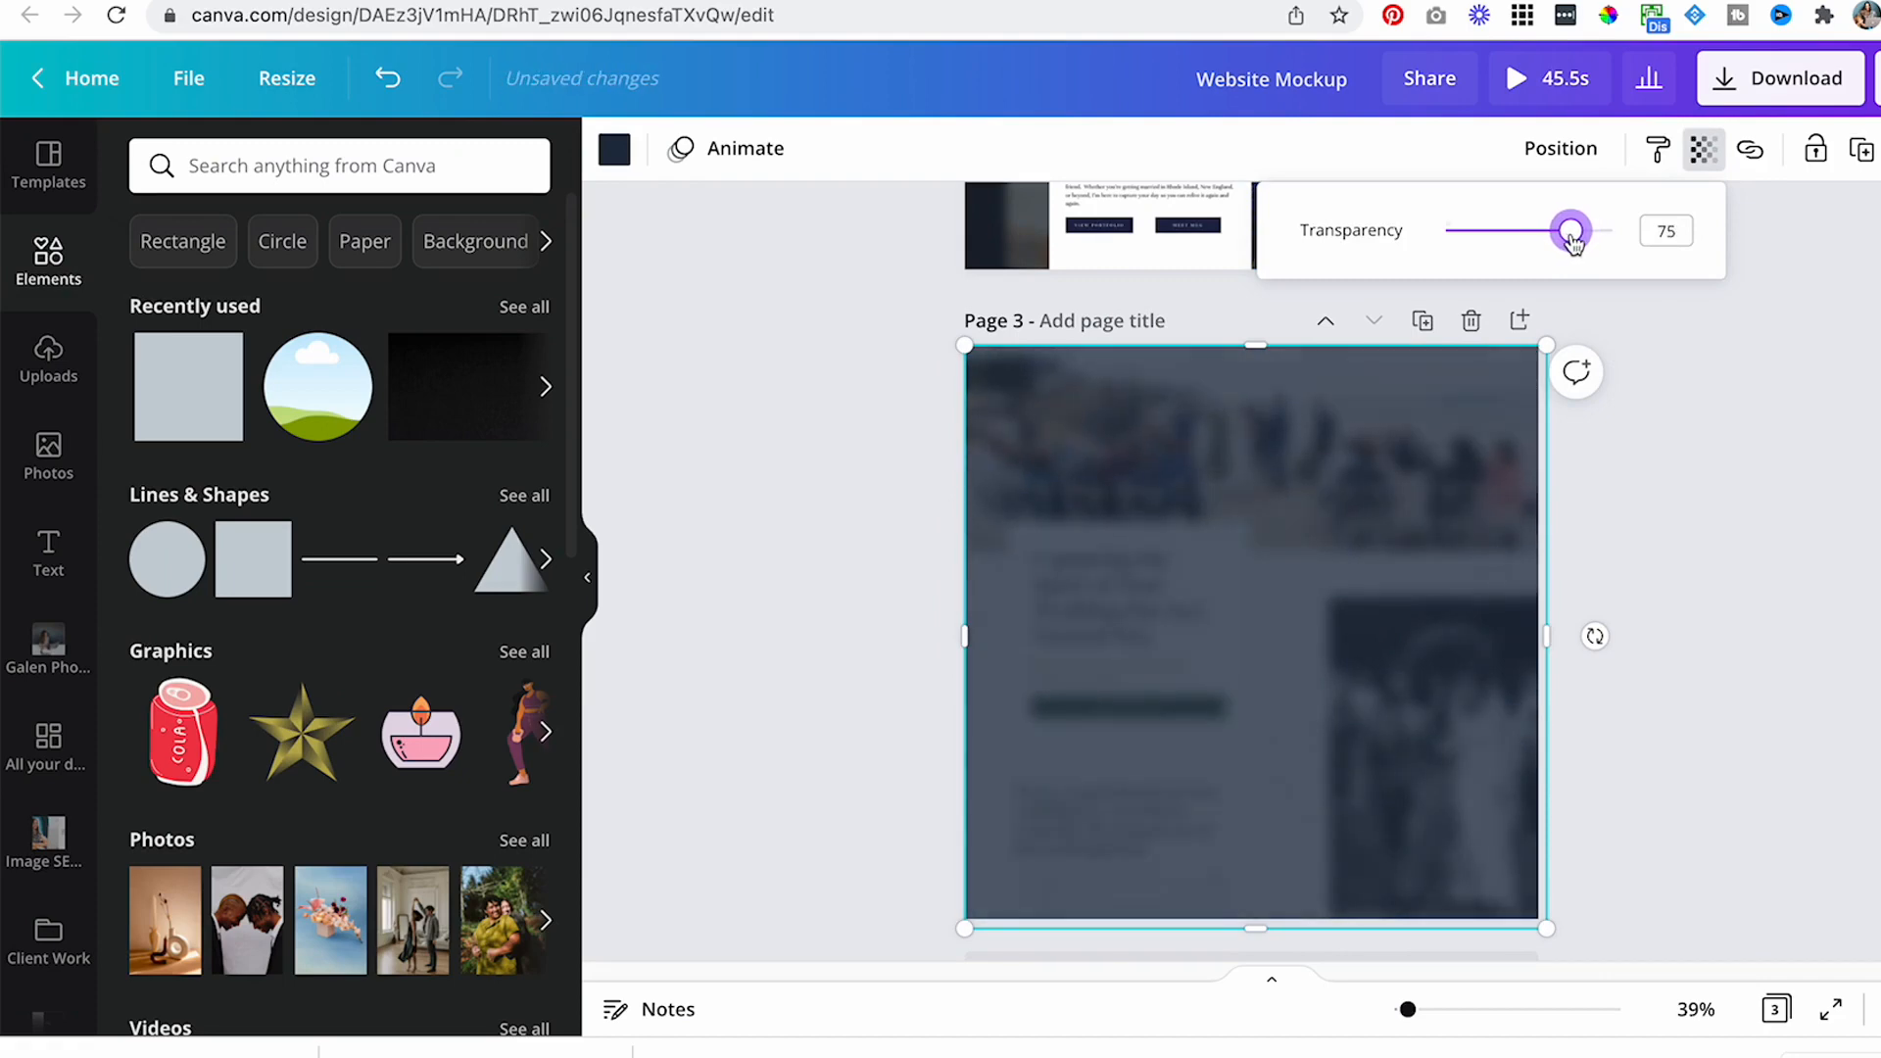
left_click(1713, 488)
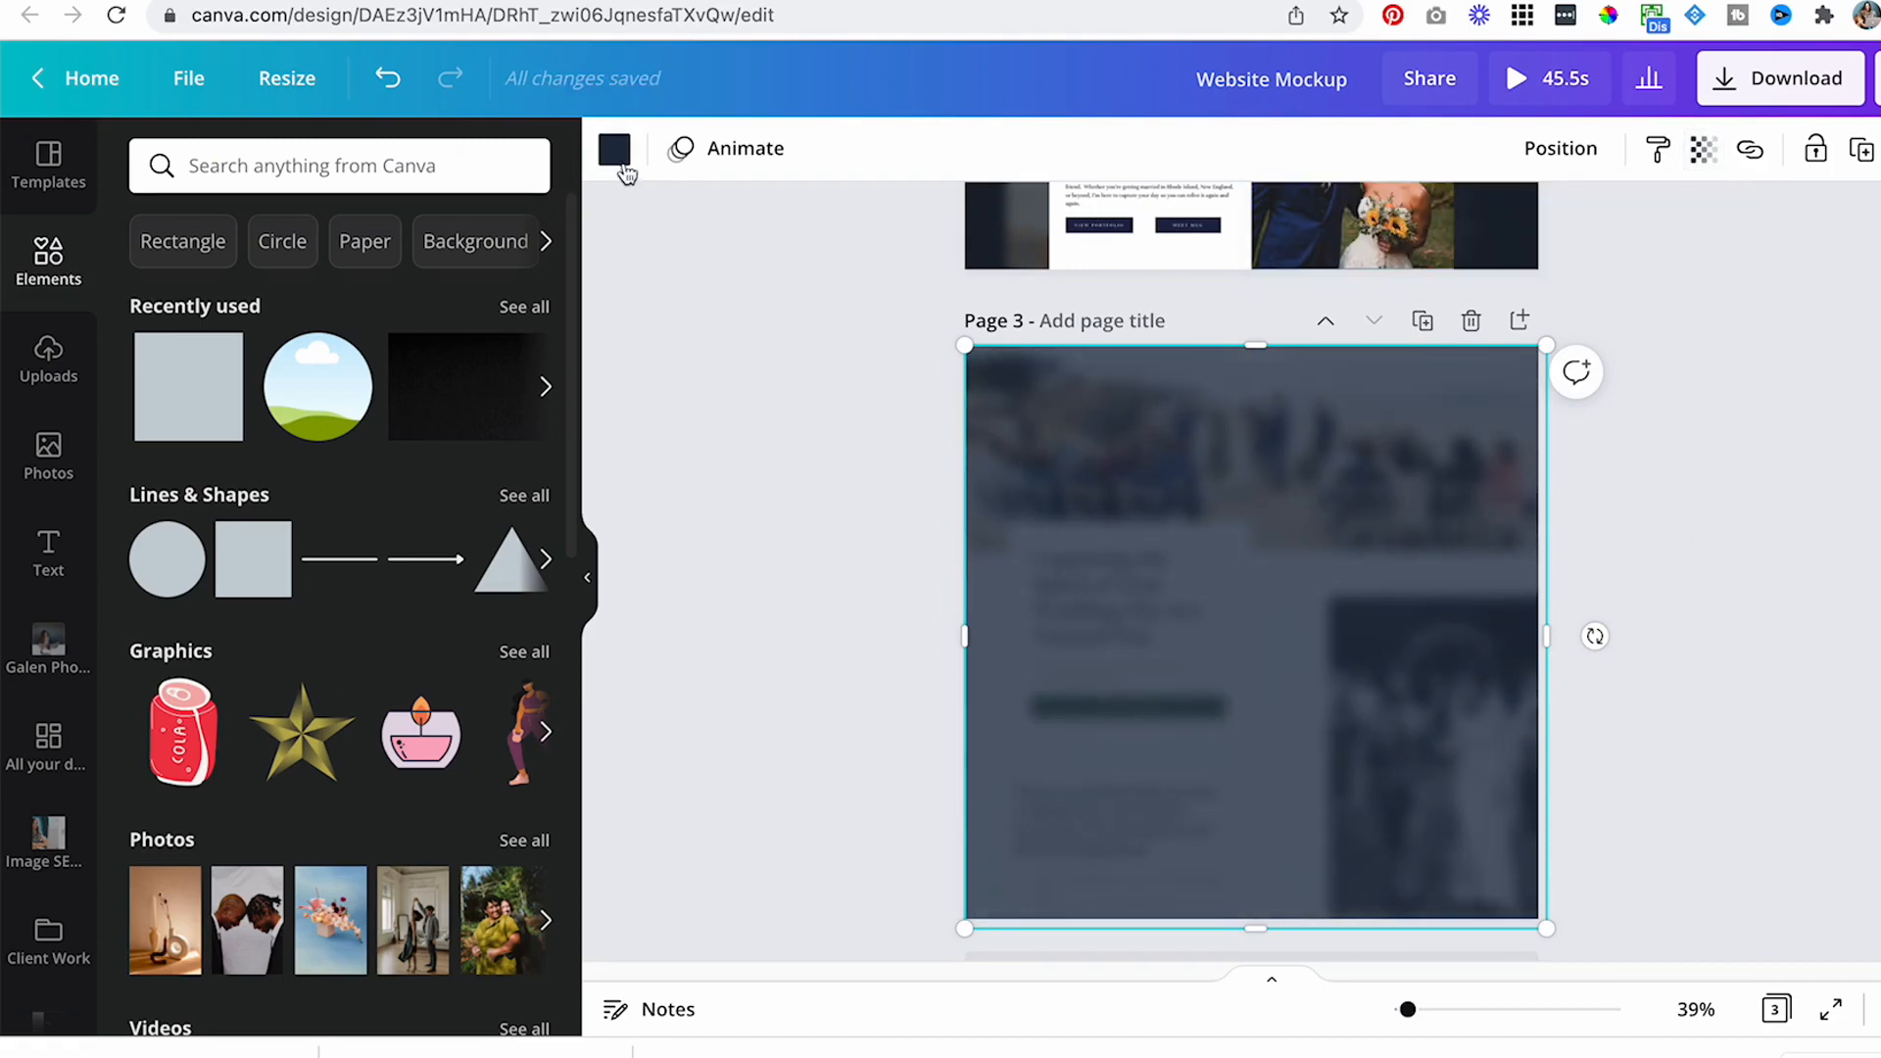
- Try several brand kit colors on the overlay square and settle on the pale pinkish-gray from the LCC v4 palette
left_click(623, 161)
left_click(378, 500)
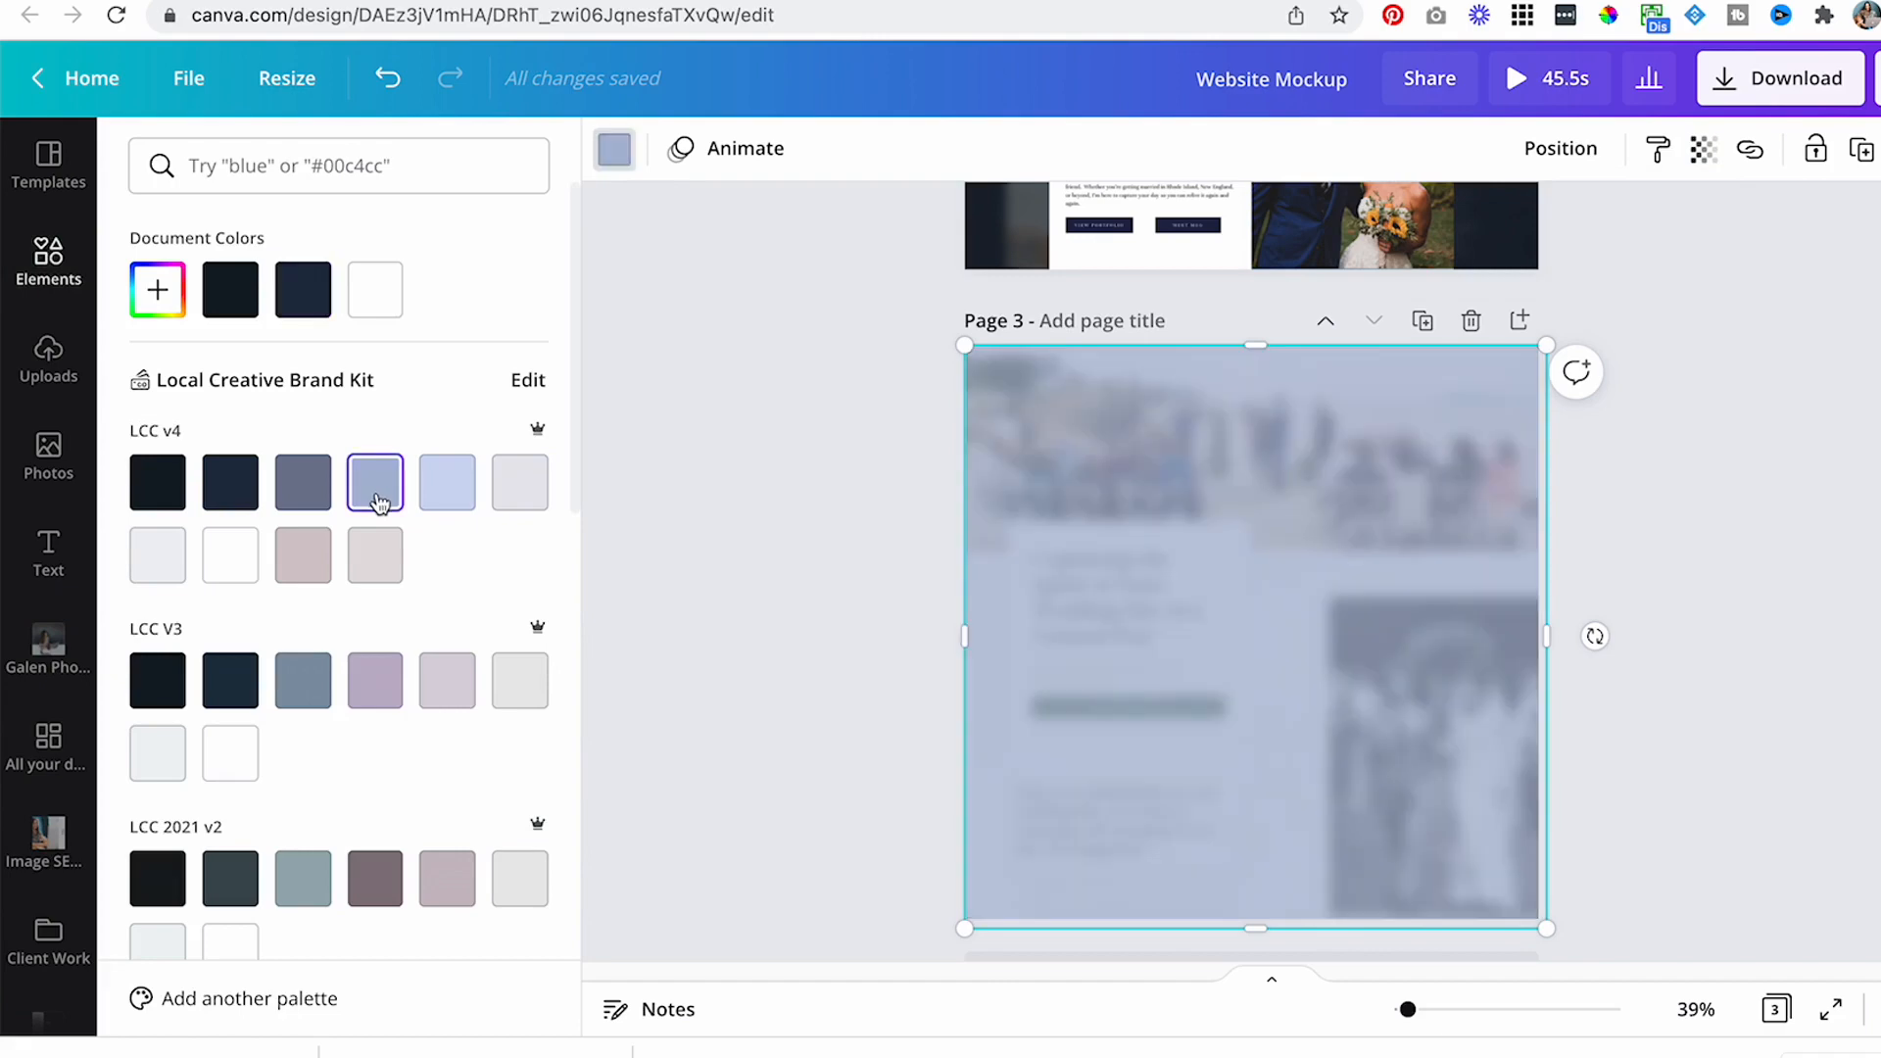
left_click(303, 485)
left_click(305, 557)
left_click(371, 573)
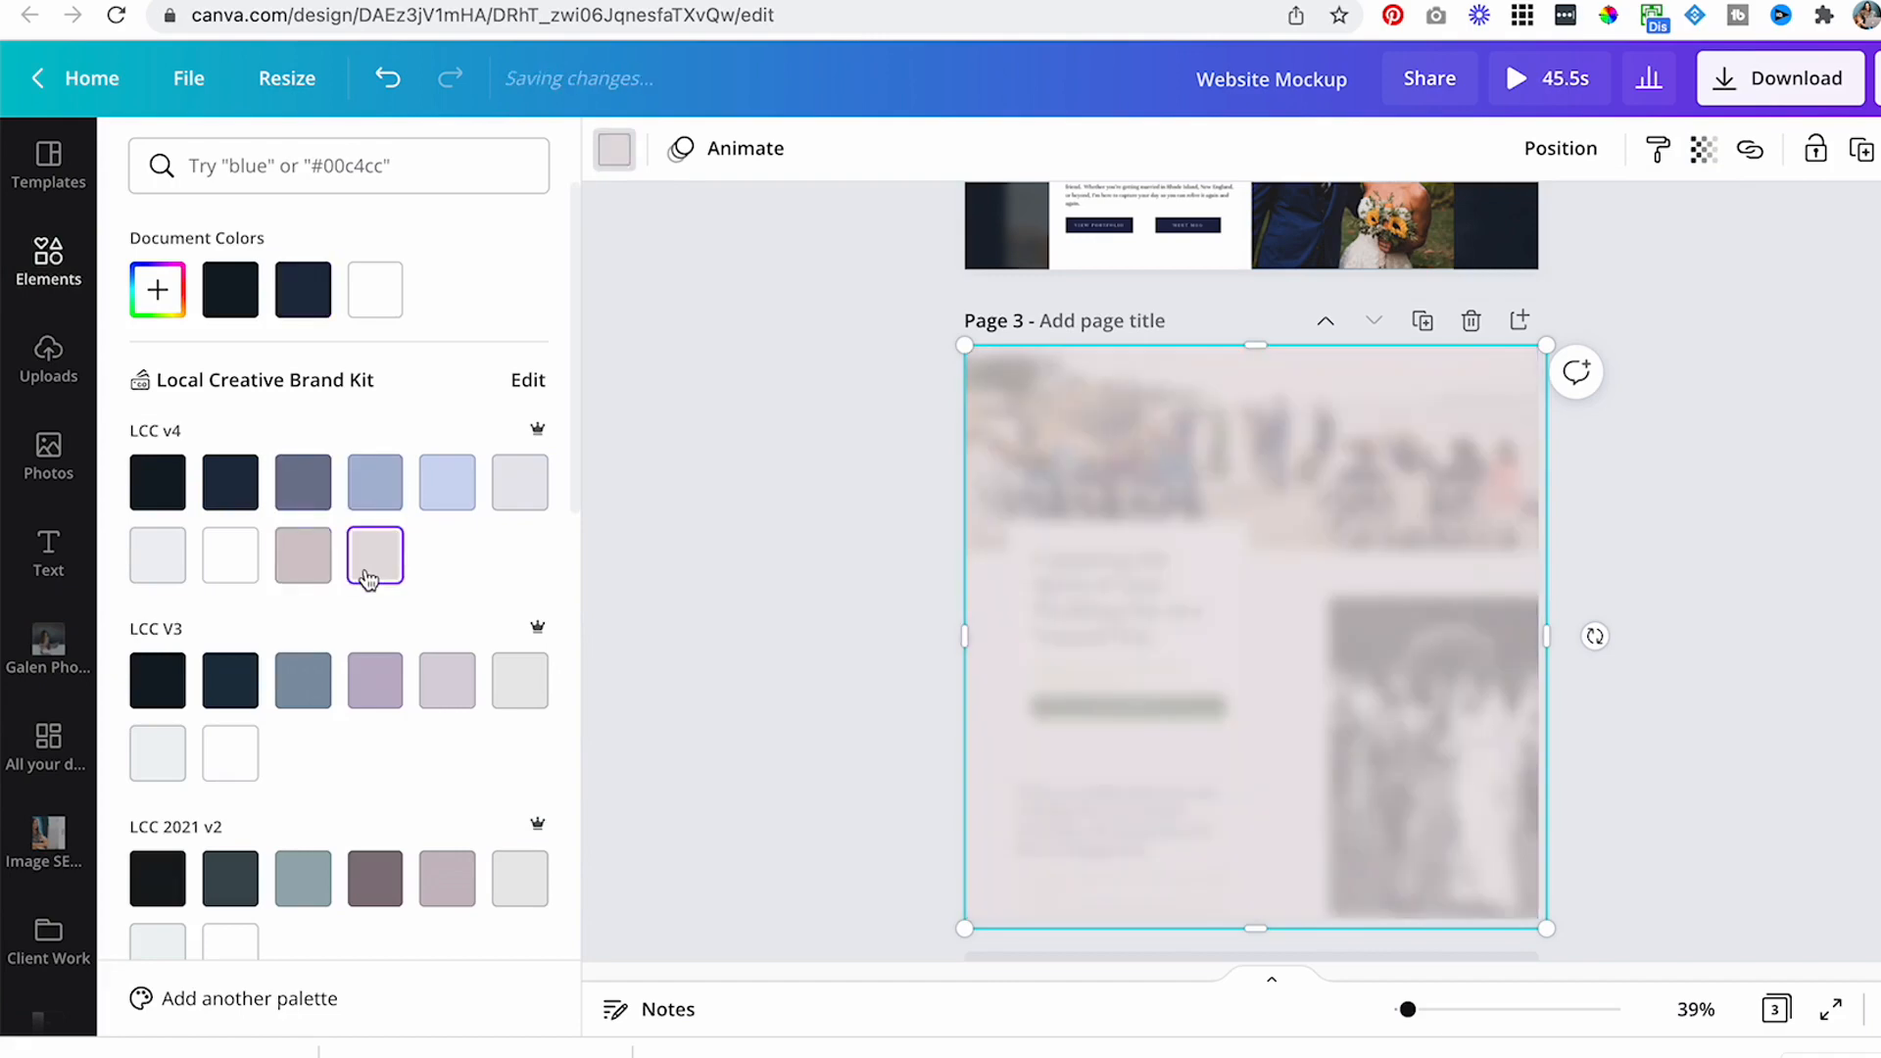
left_click(751, 516)
scroll(1281, 434, "up", 1)
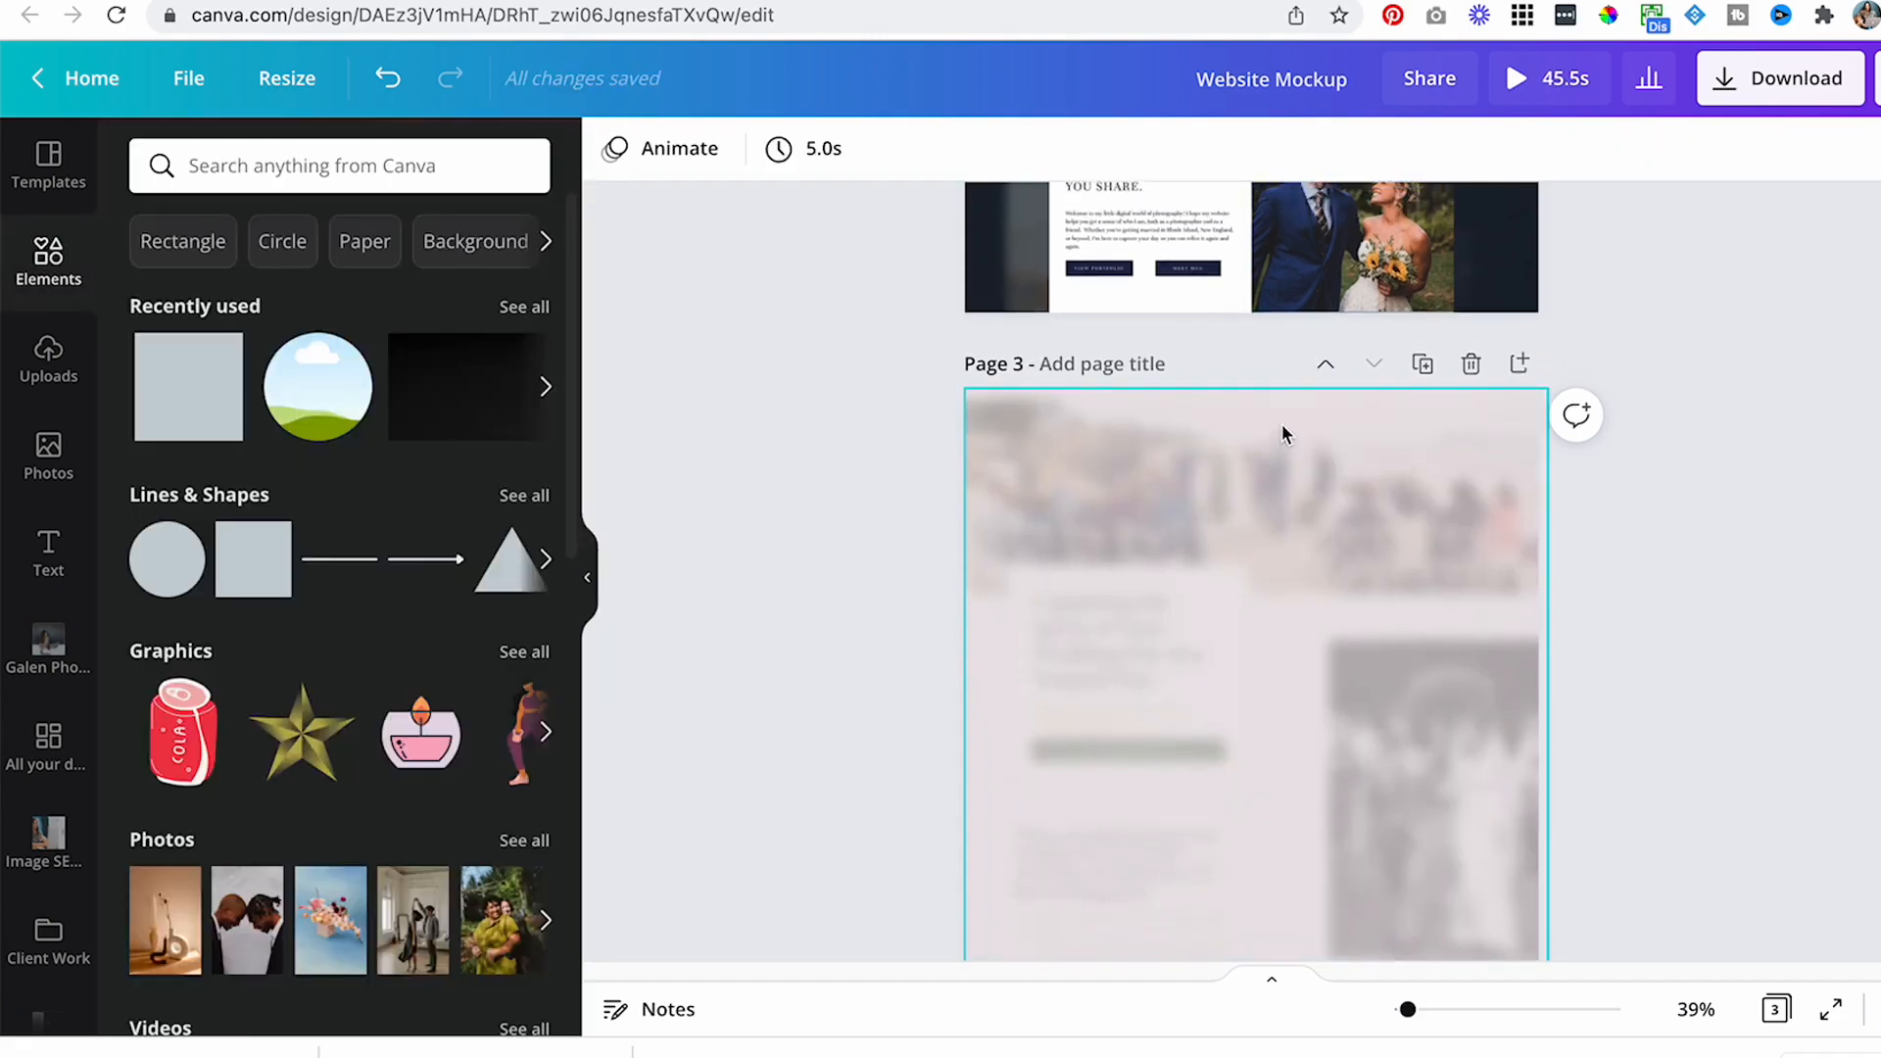
scroll(1703, 419, "down", 2)
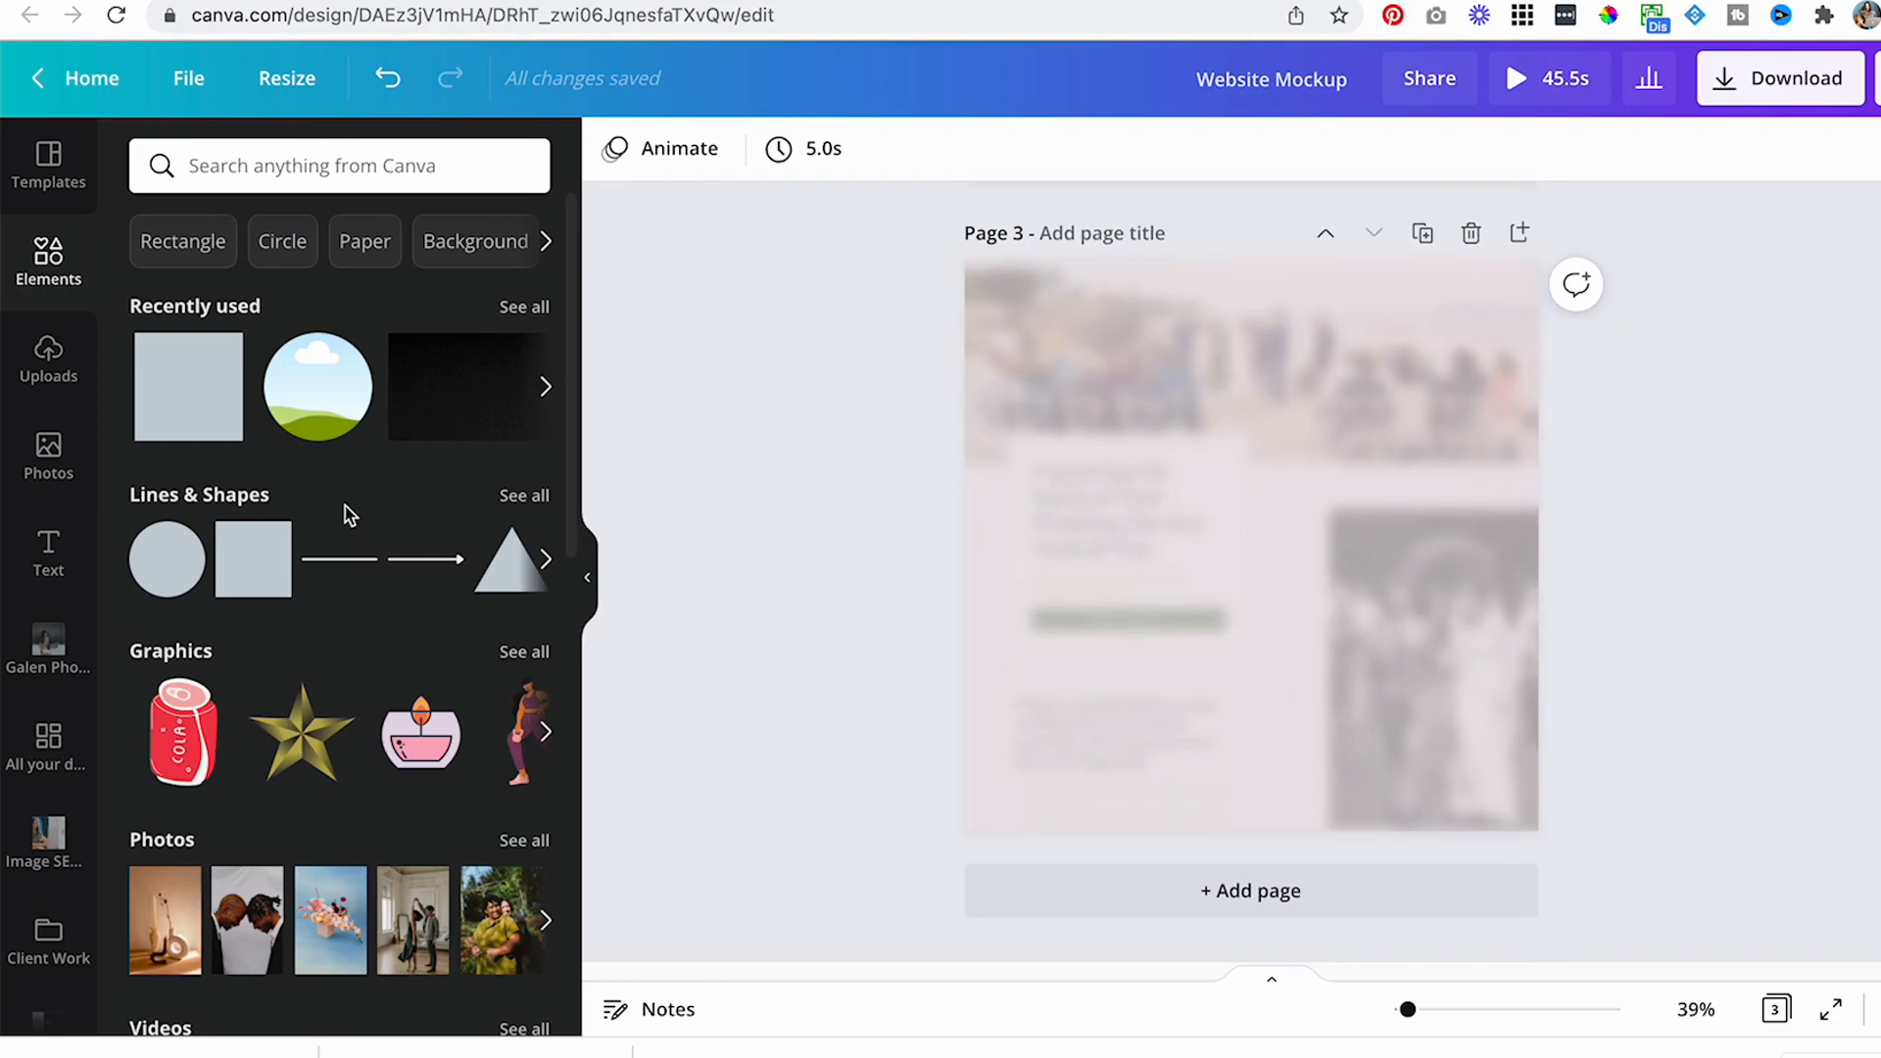
- Add the cropped screenshot from Client Work again, enlarge and center it over the overlay running off the page's lower edge, and compare with page 2
left_click(50, 362)
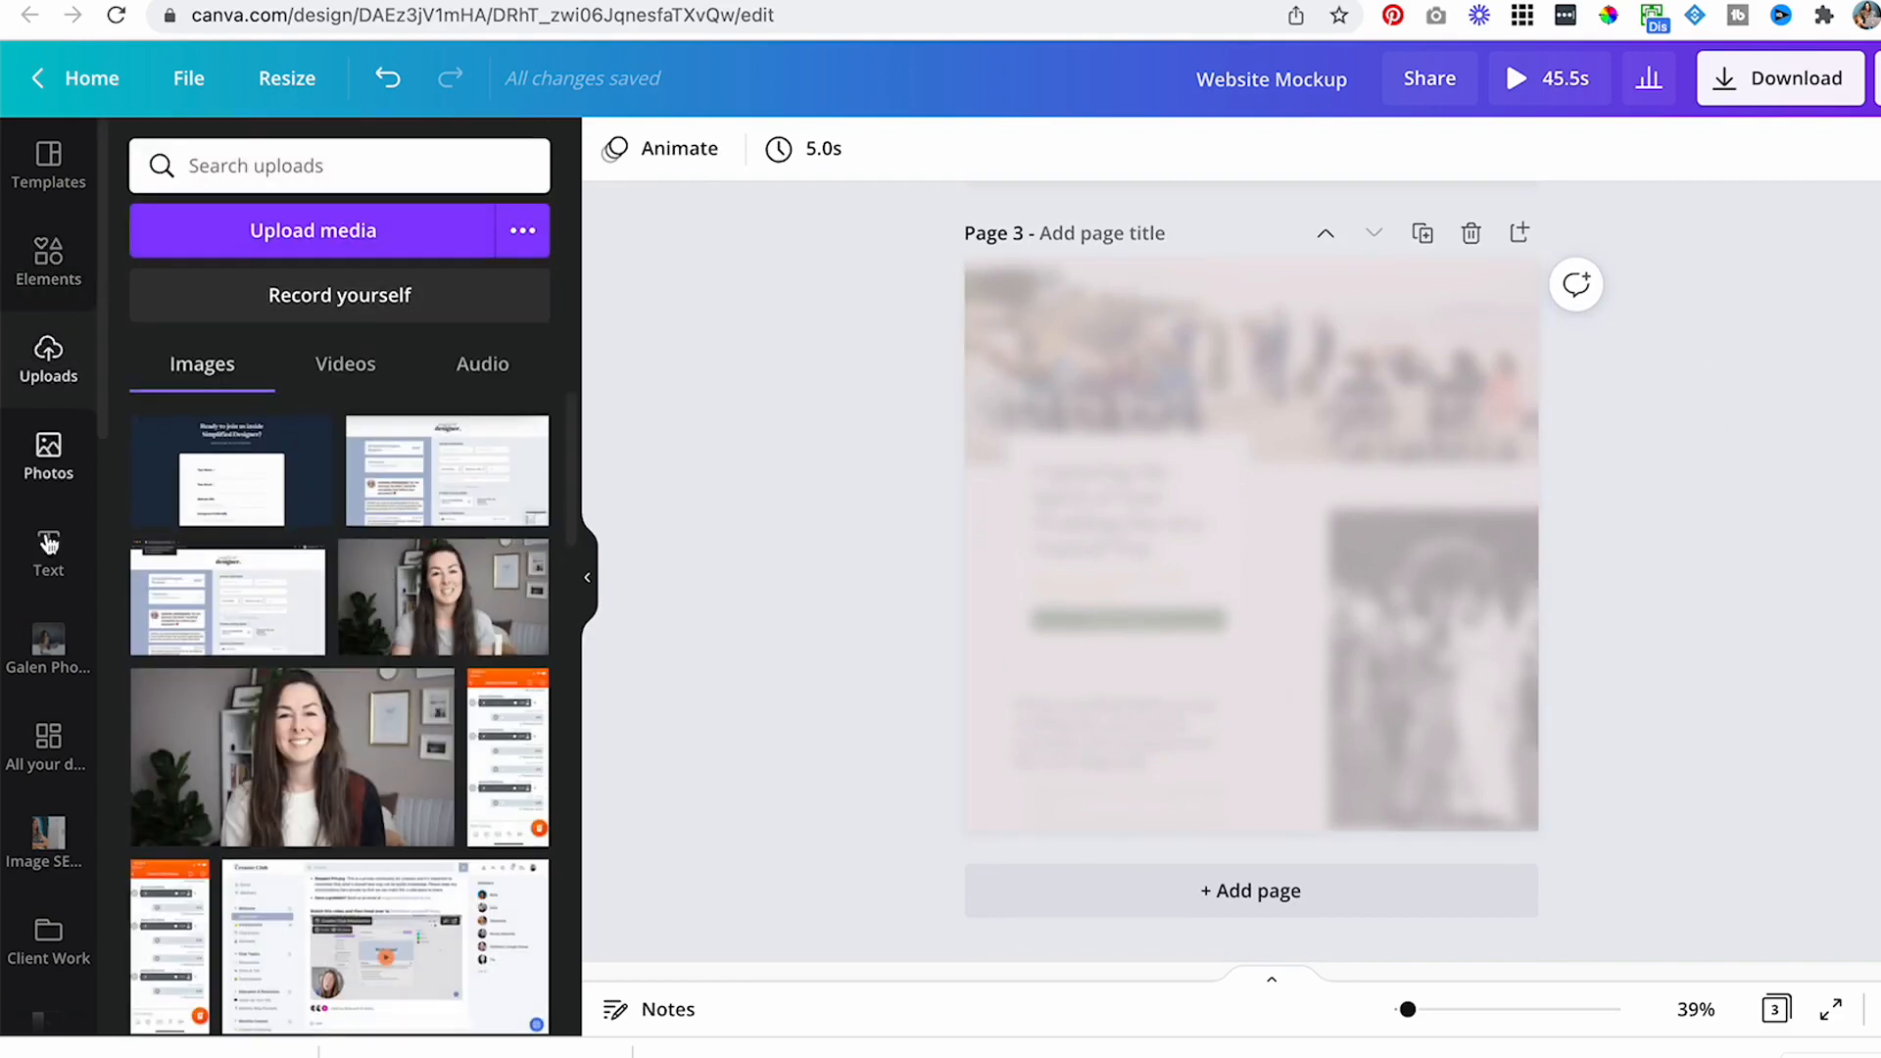
left_click(51, 939)
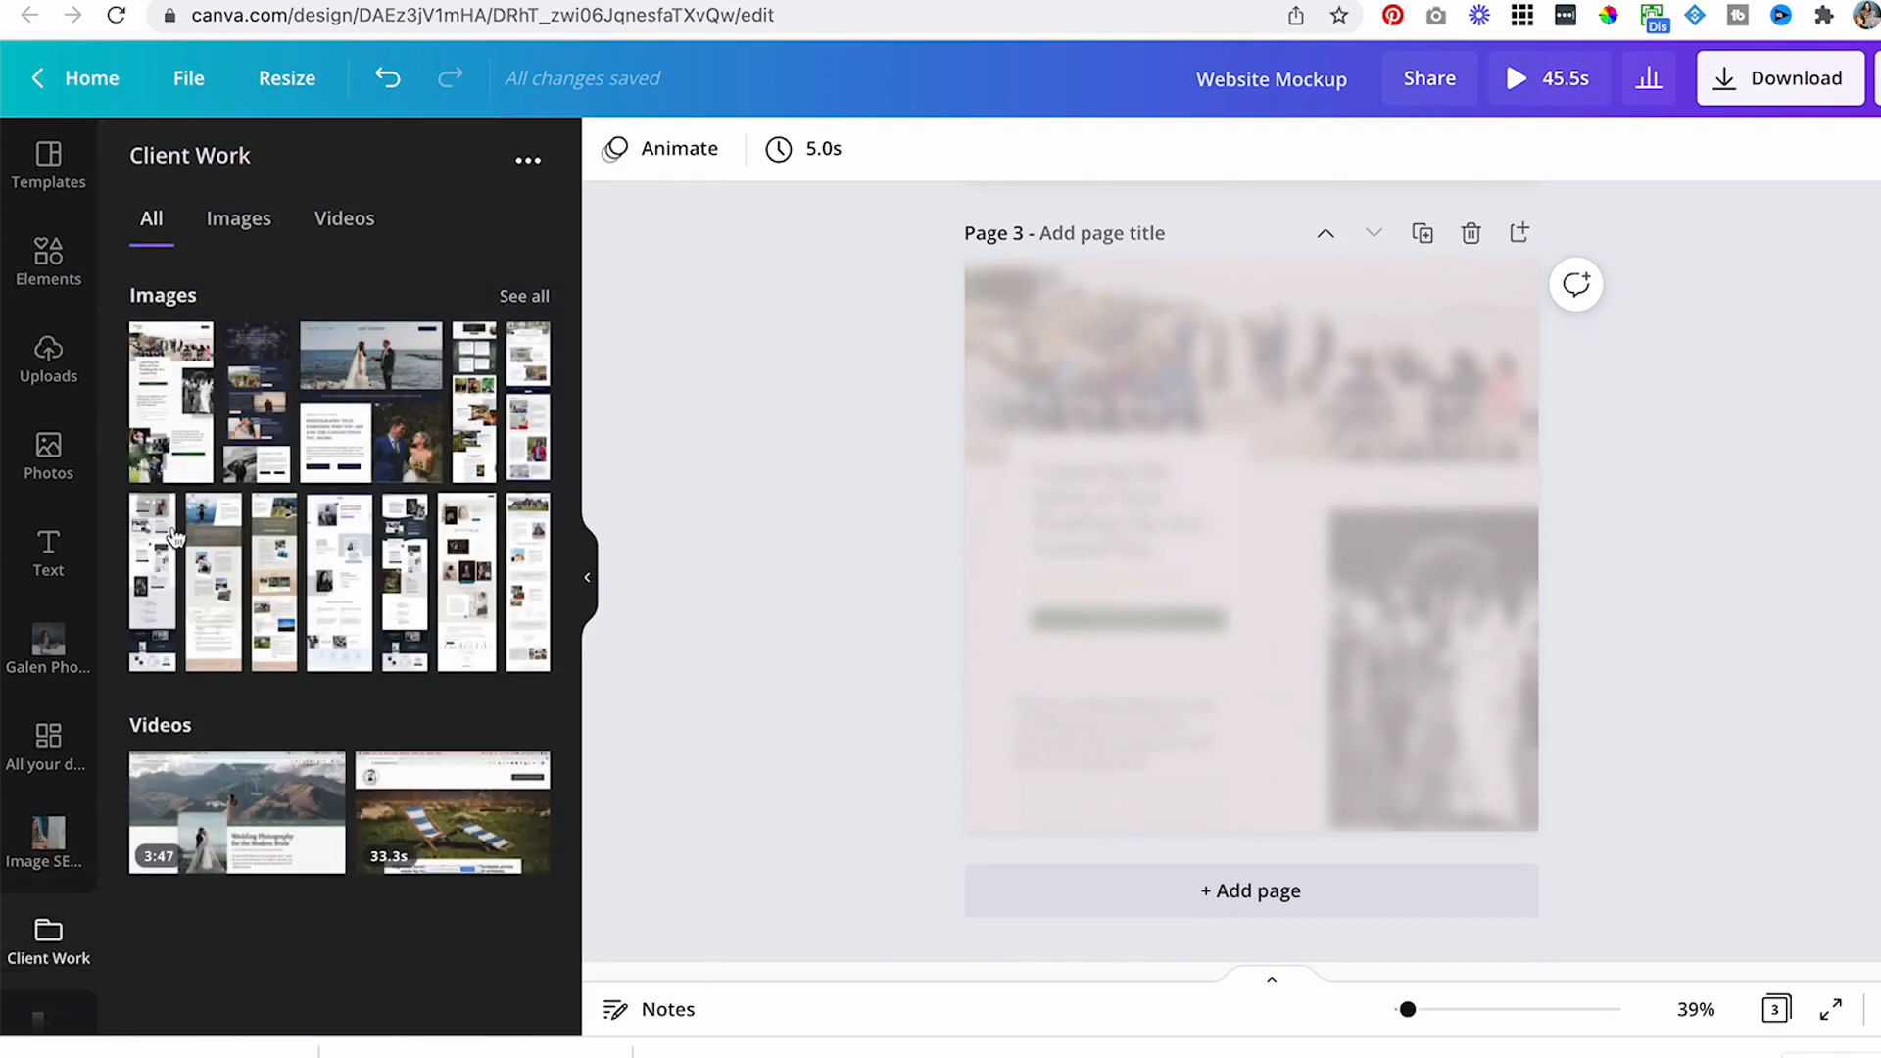
left_click(191, 343)
left_click_drag(1264, 497, 1154, 644)
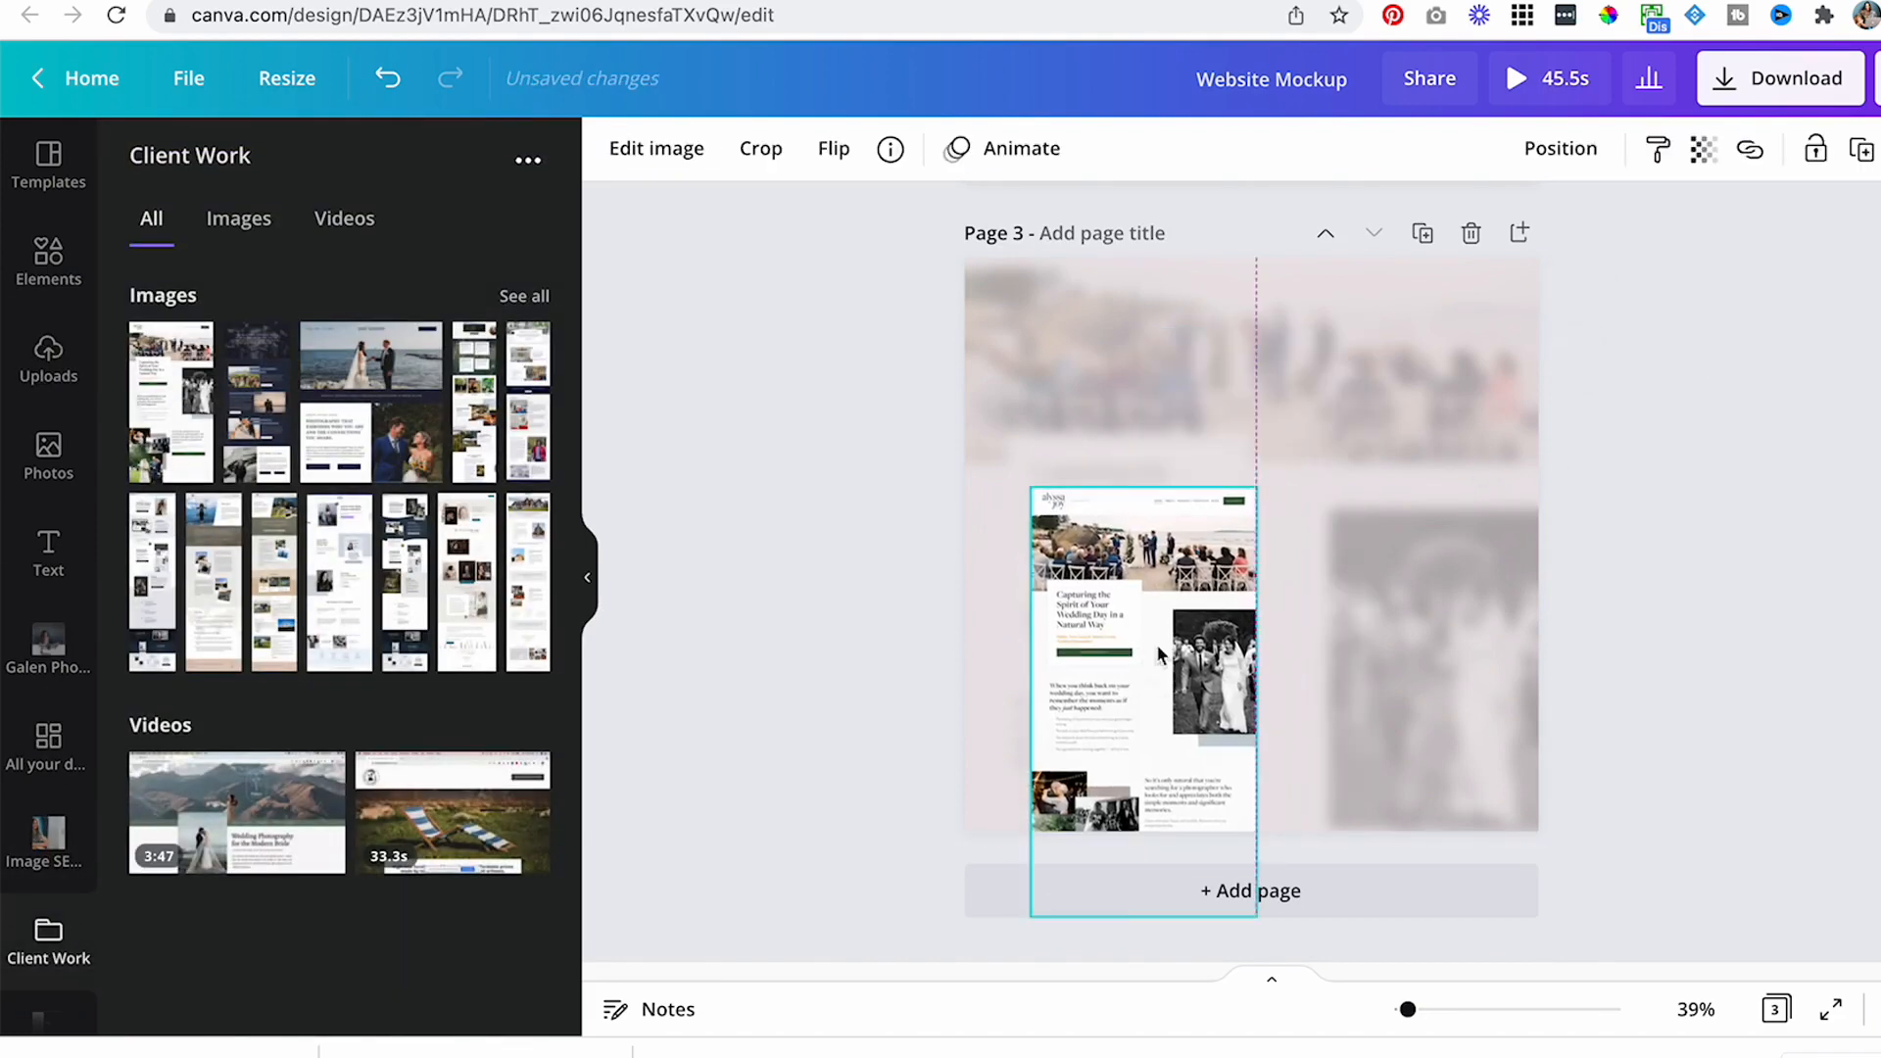
left_click_drag(1261, 475, 1464, 294)
left_click_drag(1362, 332, 1407, 389)
left_click(1816, 405)
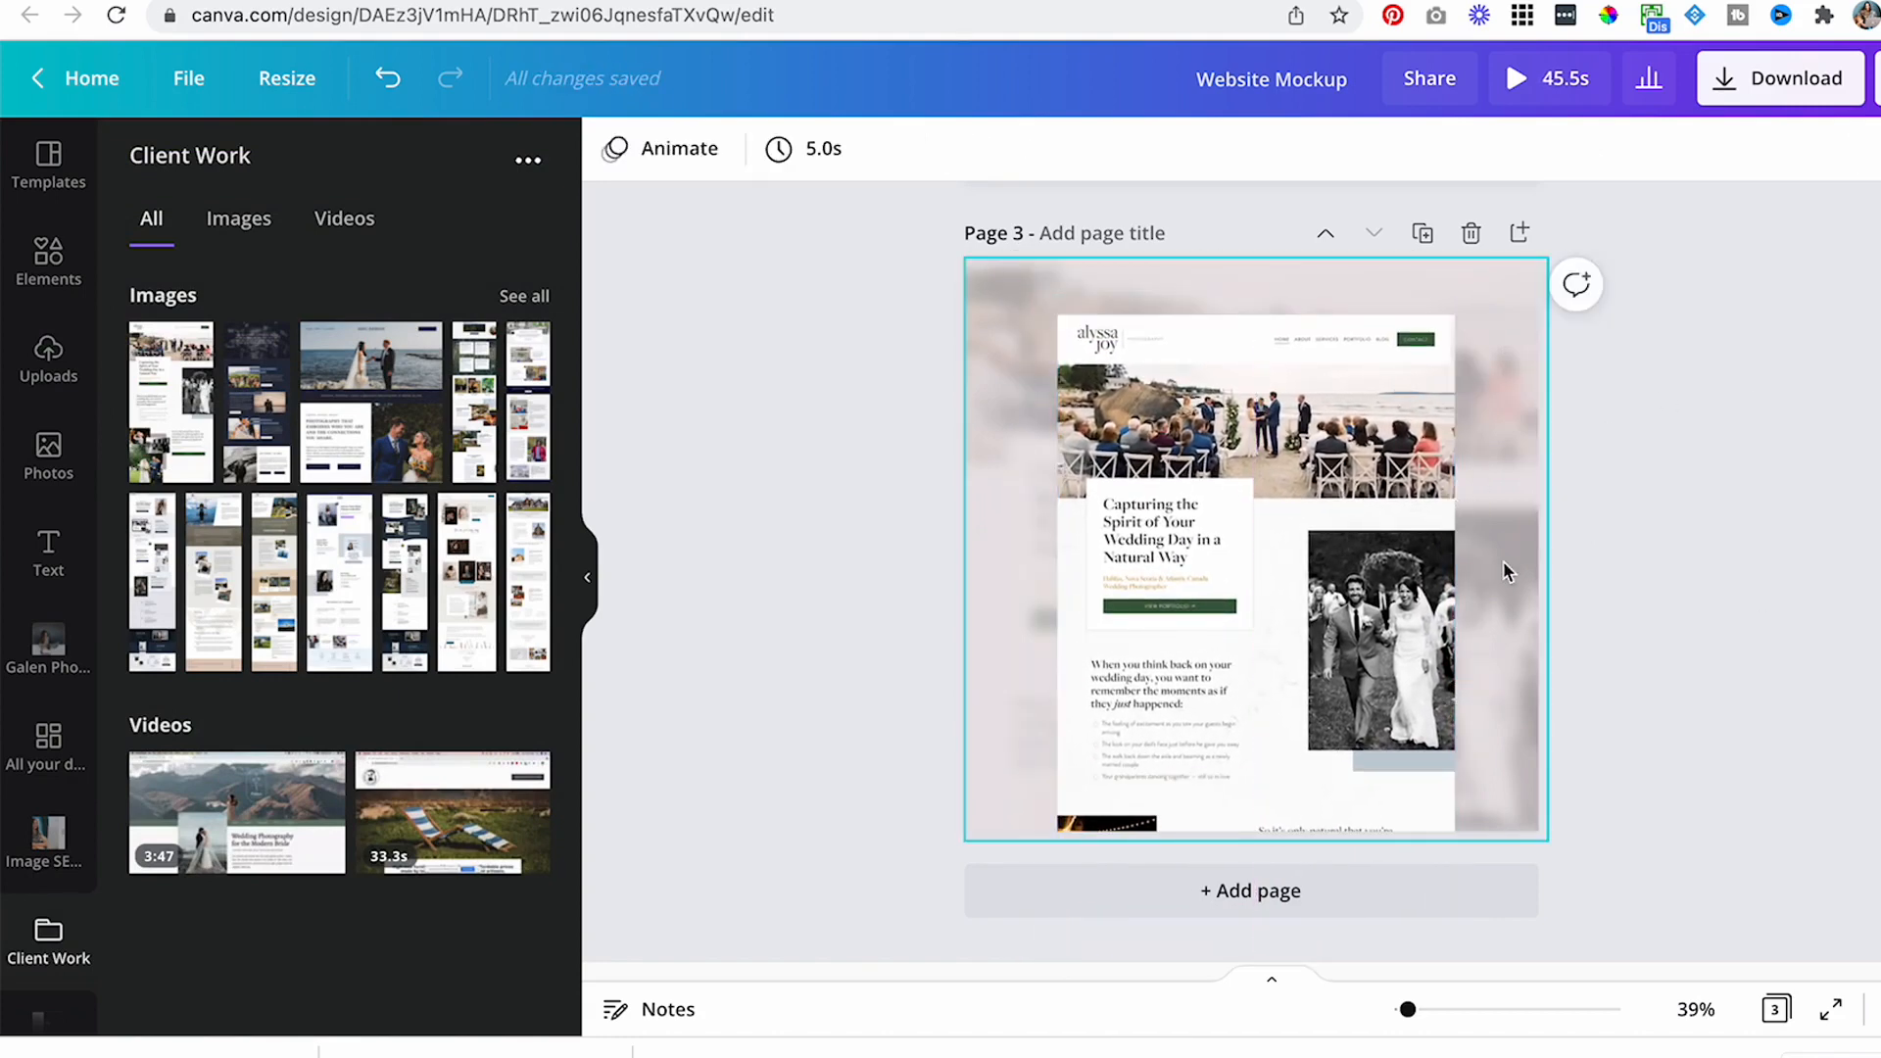
scroll(1768, 554, "up", 5)
scroll(1767, 552, "down", 4)
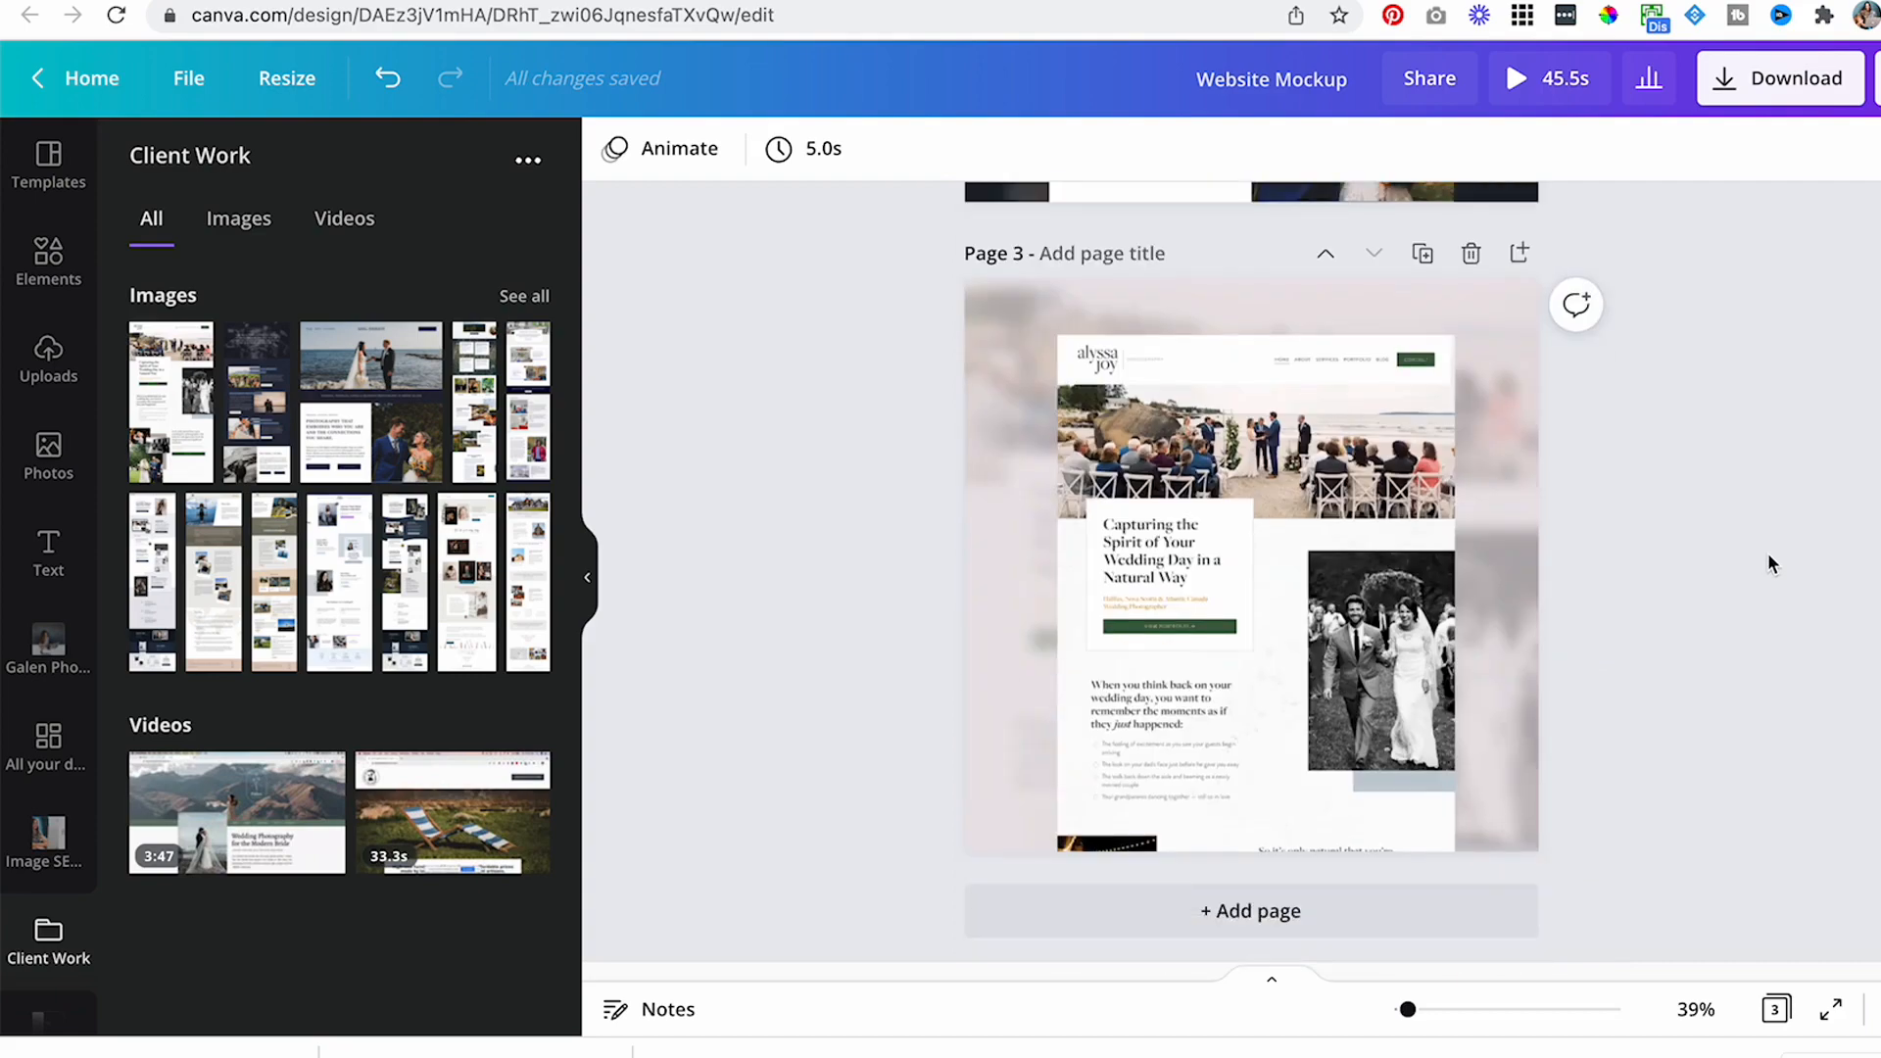
scroll(1655, 554, "up", 5)
scroll(1670, 521, "down", 5)
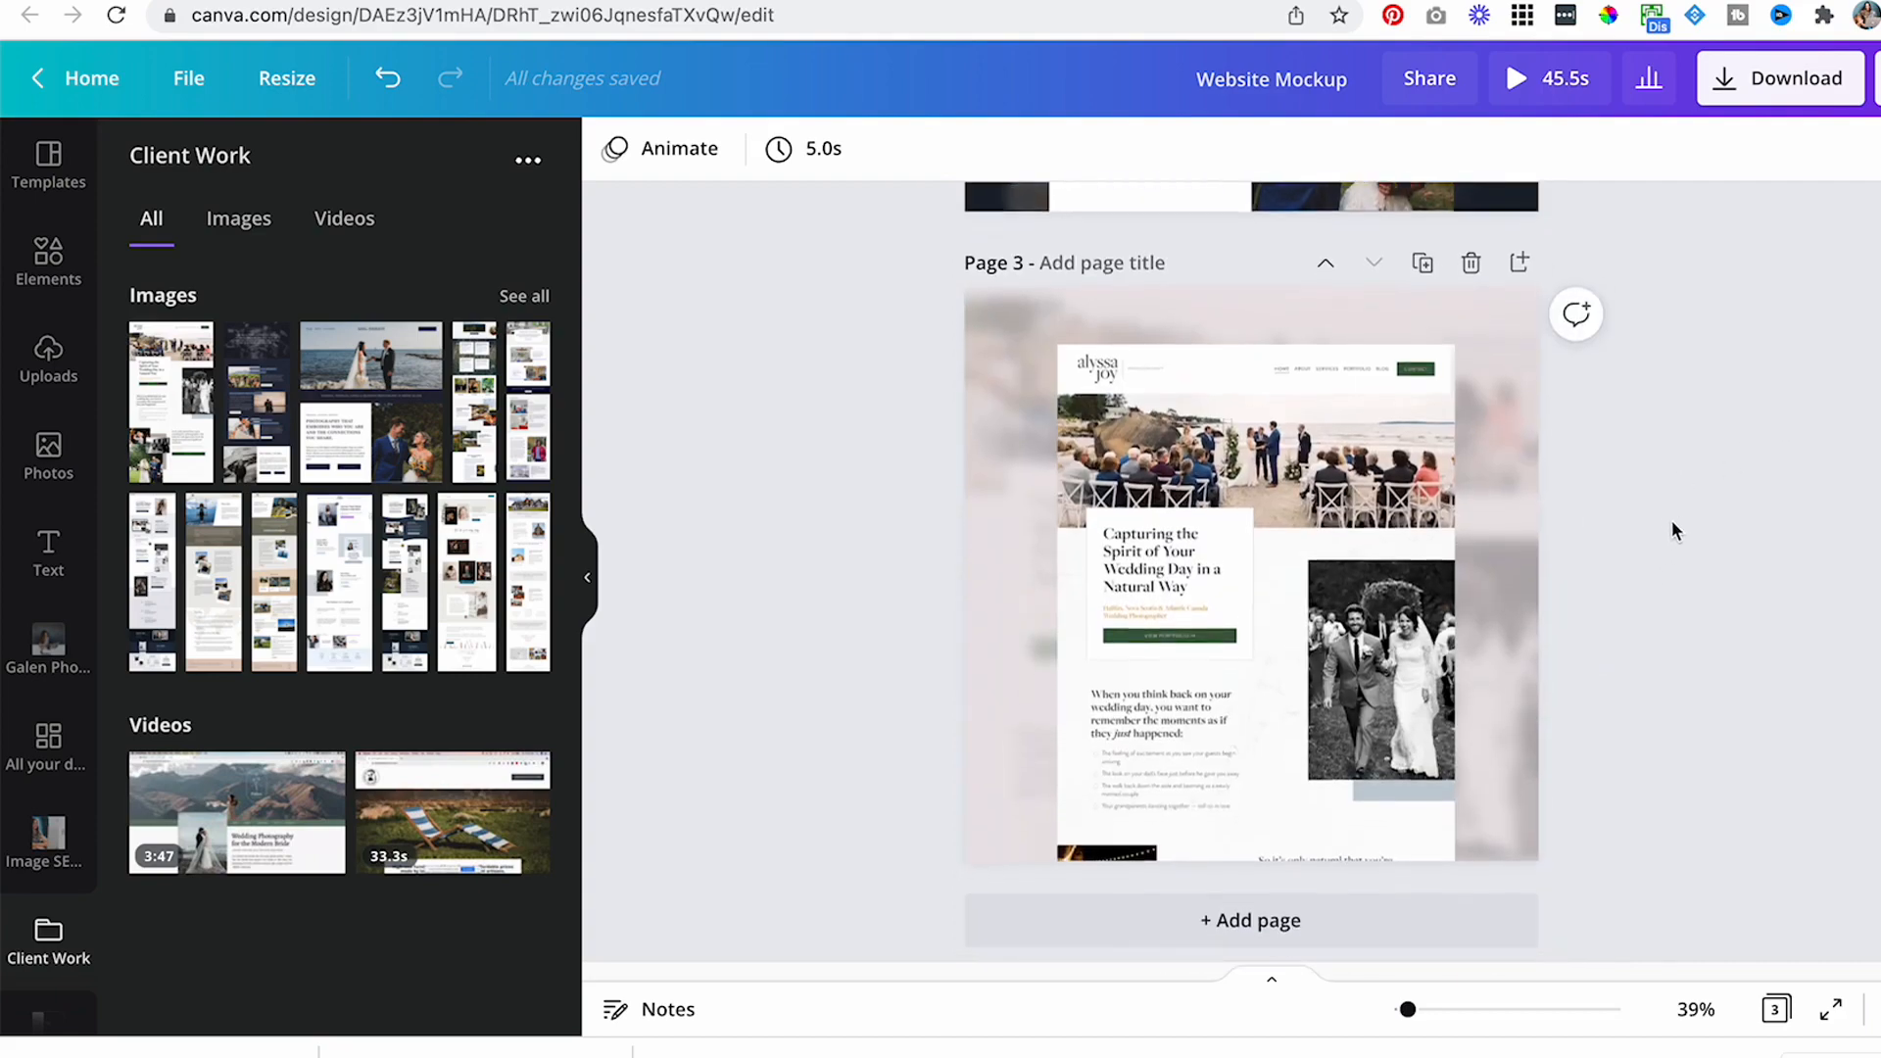
- Apply the Drop shadow effect to the website screenshot on page 3 and open the shadow's settings
left_click(1352, 533)
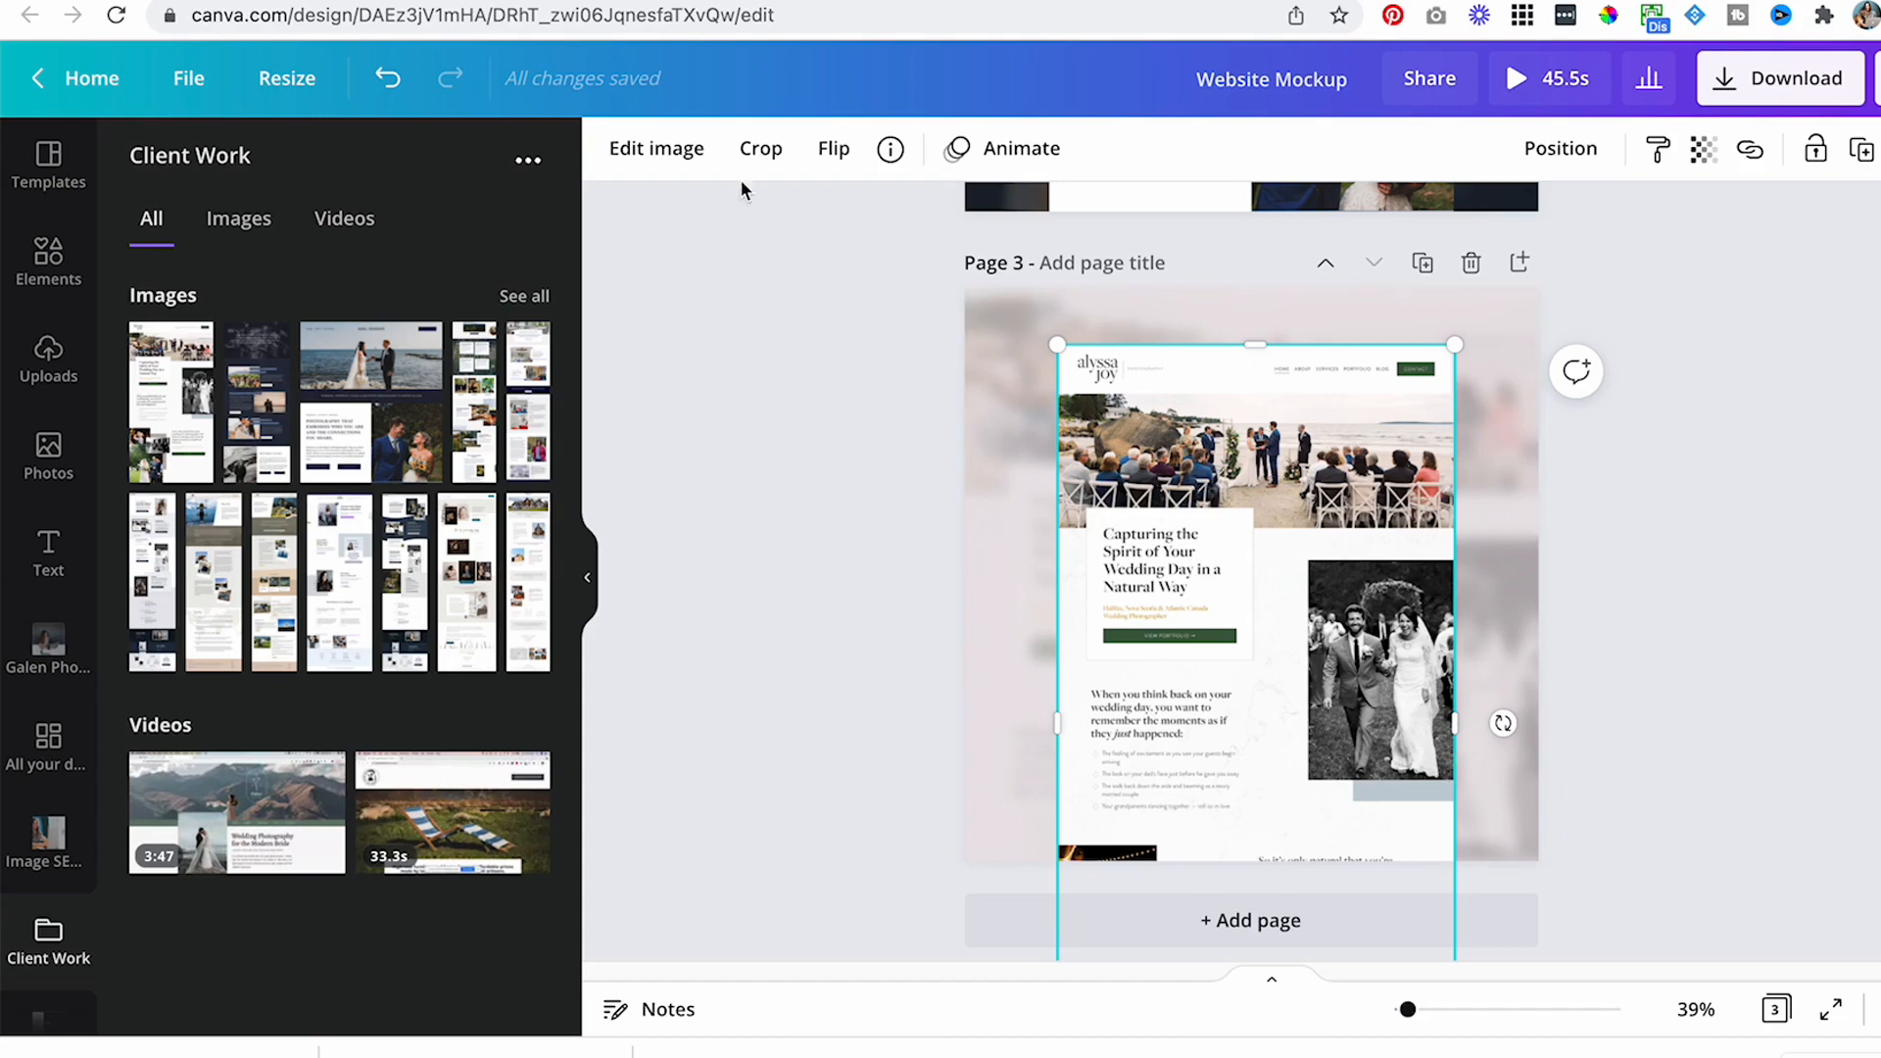
left_click(666, 150)
scroll(368, 529, "down", 2)
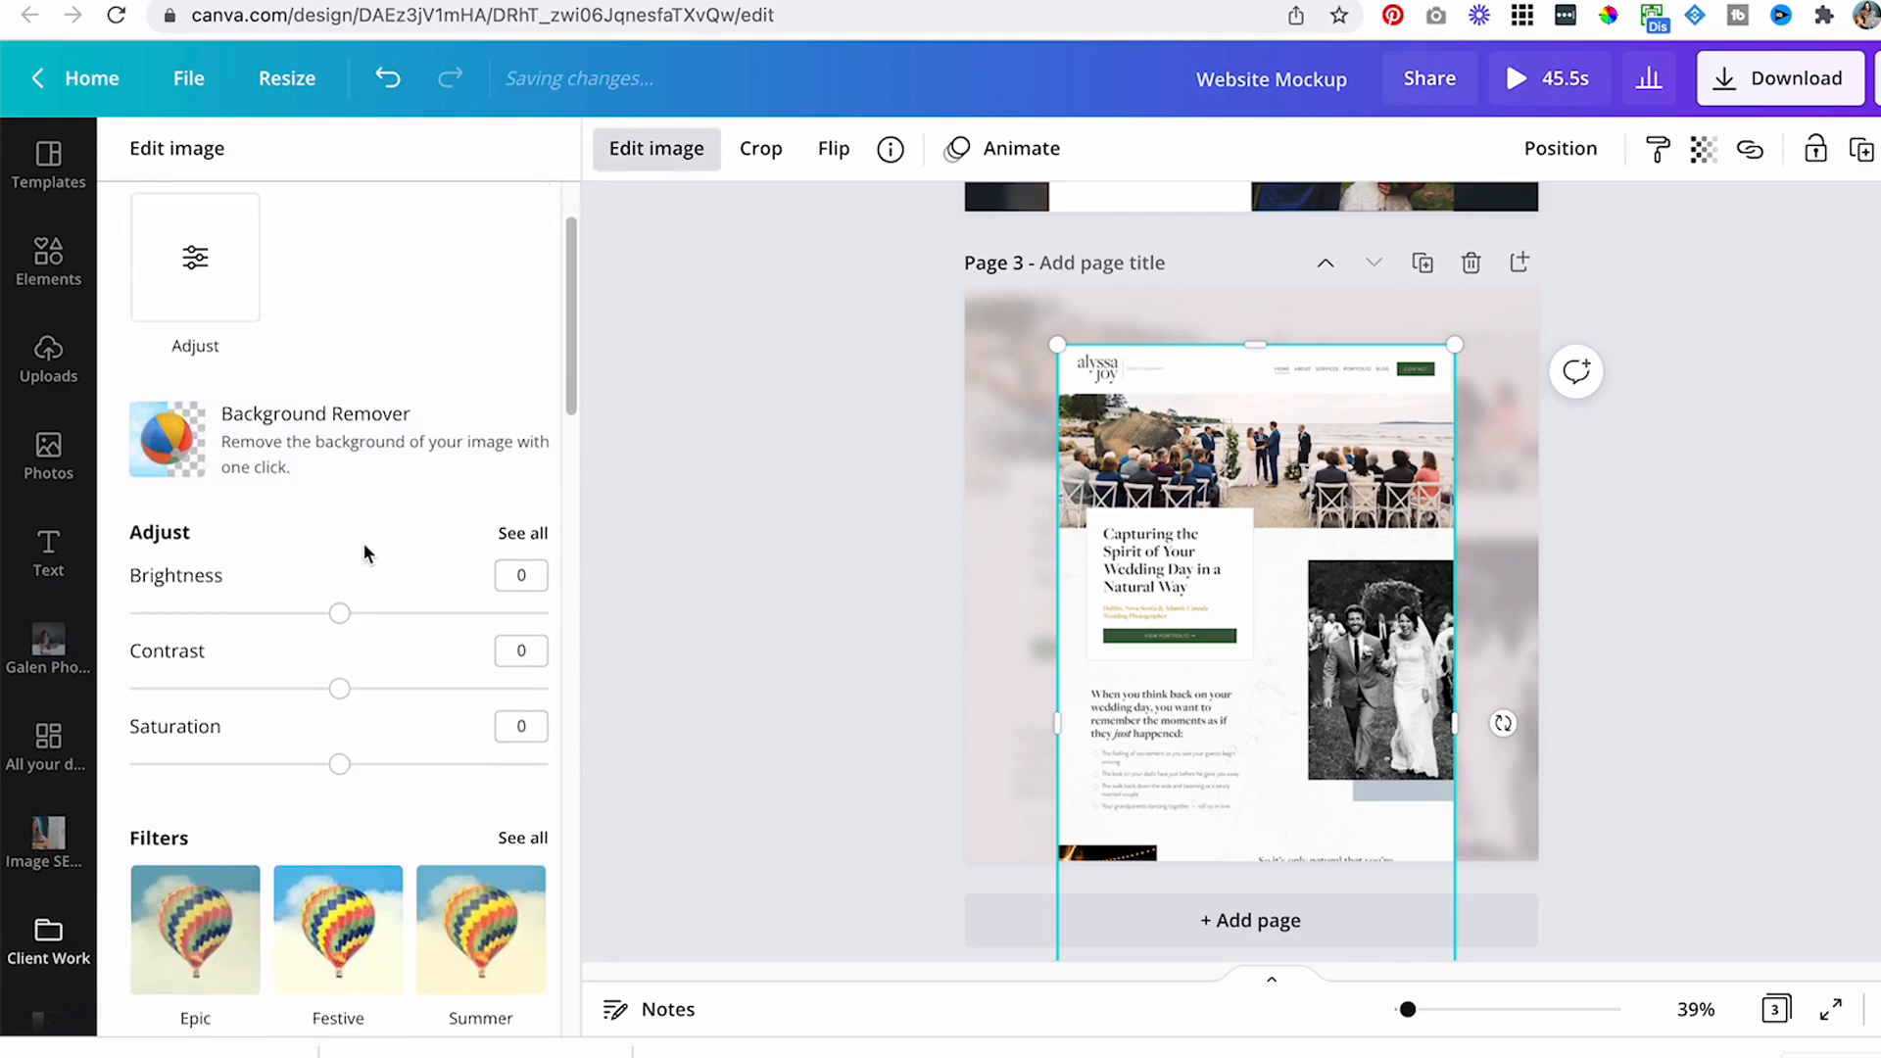
scroll(369, 477, "down", 5)
scroll(370, 478, "down", 4)
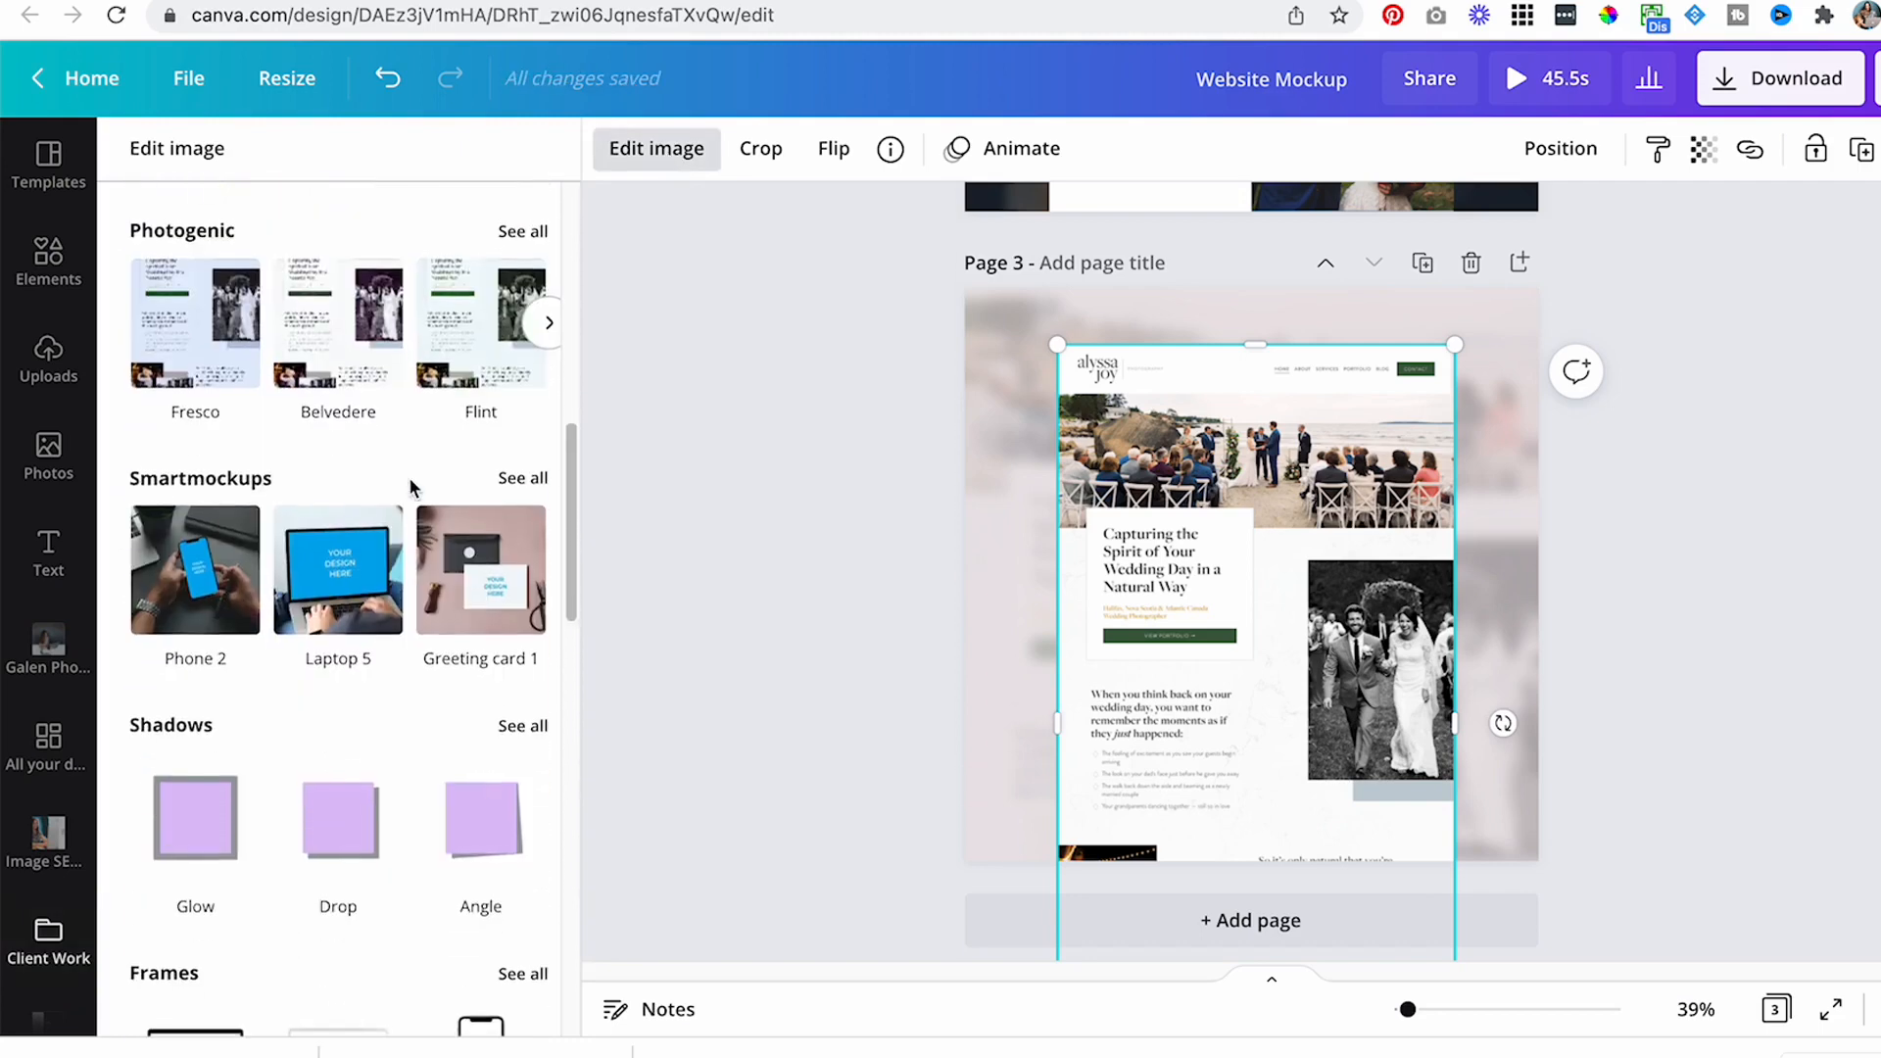
scroll(411, 487, "down", 3)
left_click(368, 550)
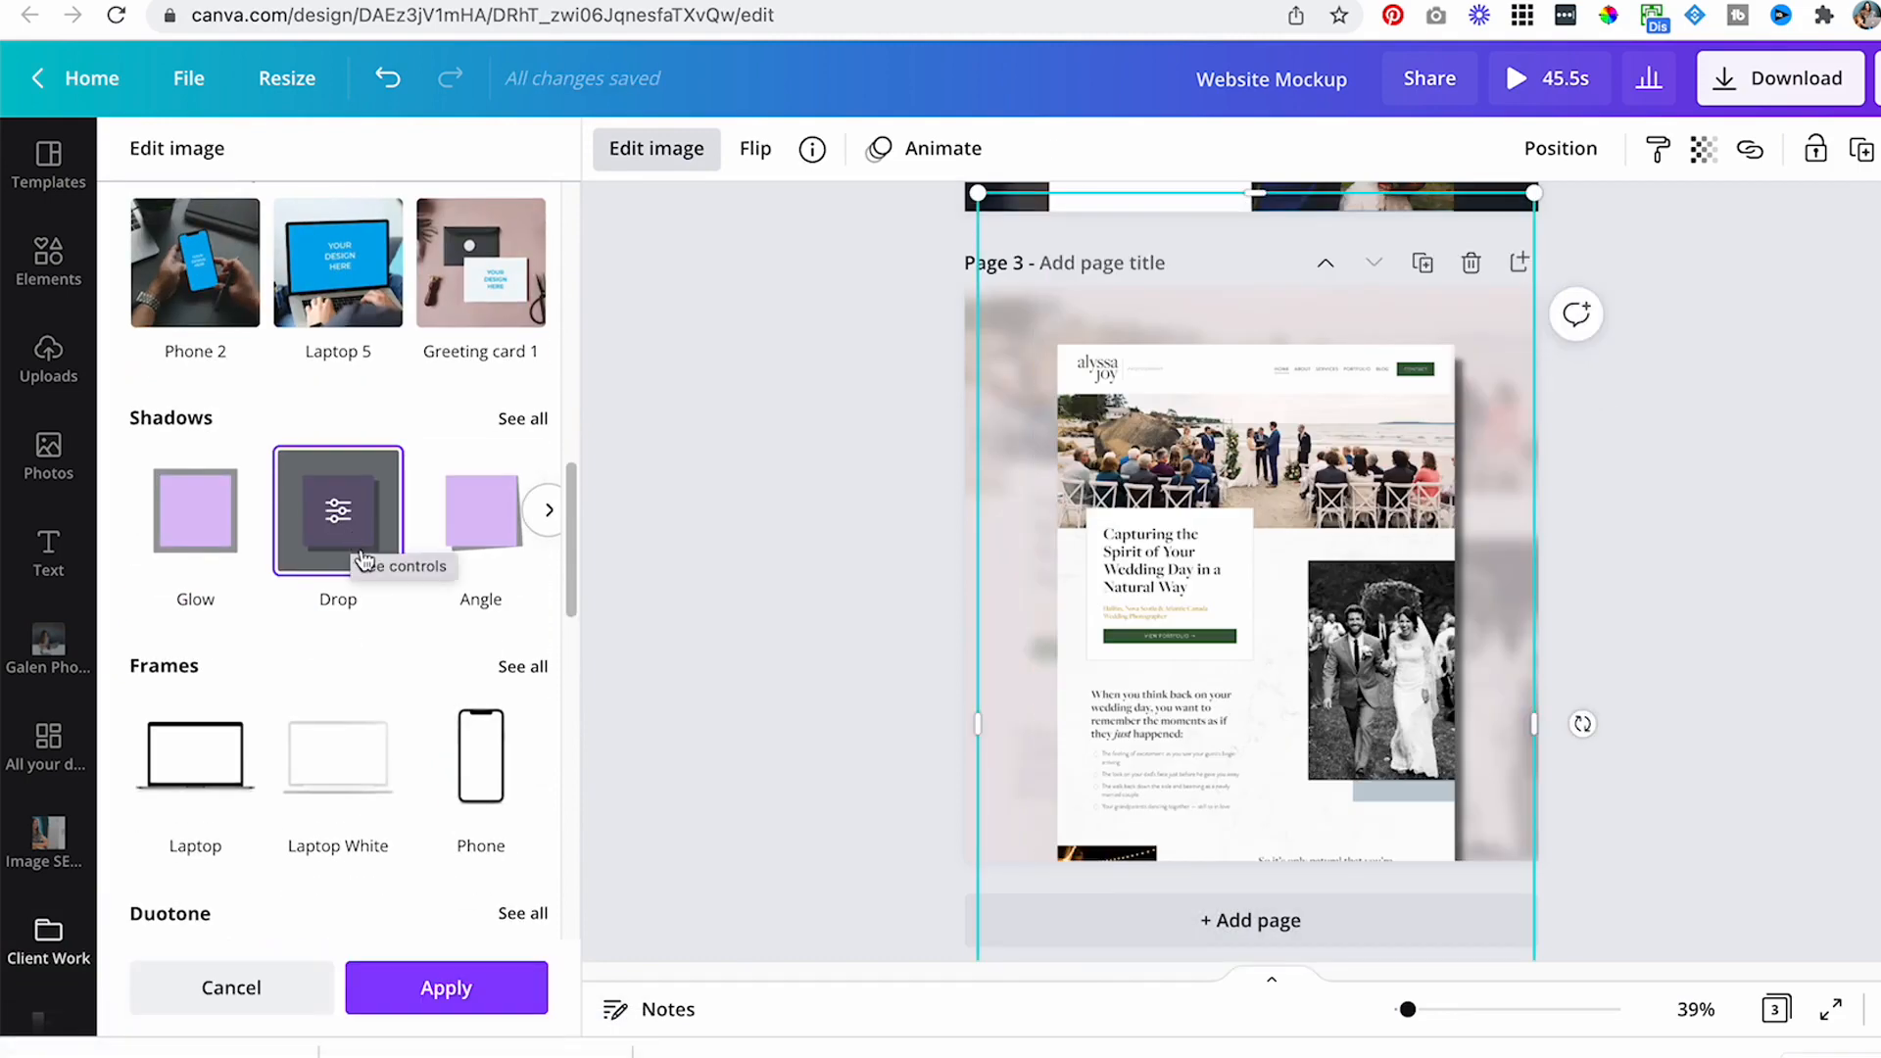
scroll(373, 587, "down", 1)
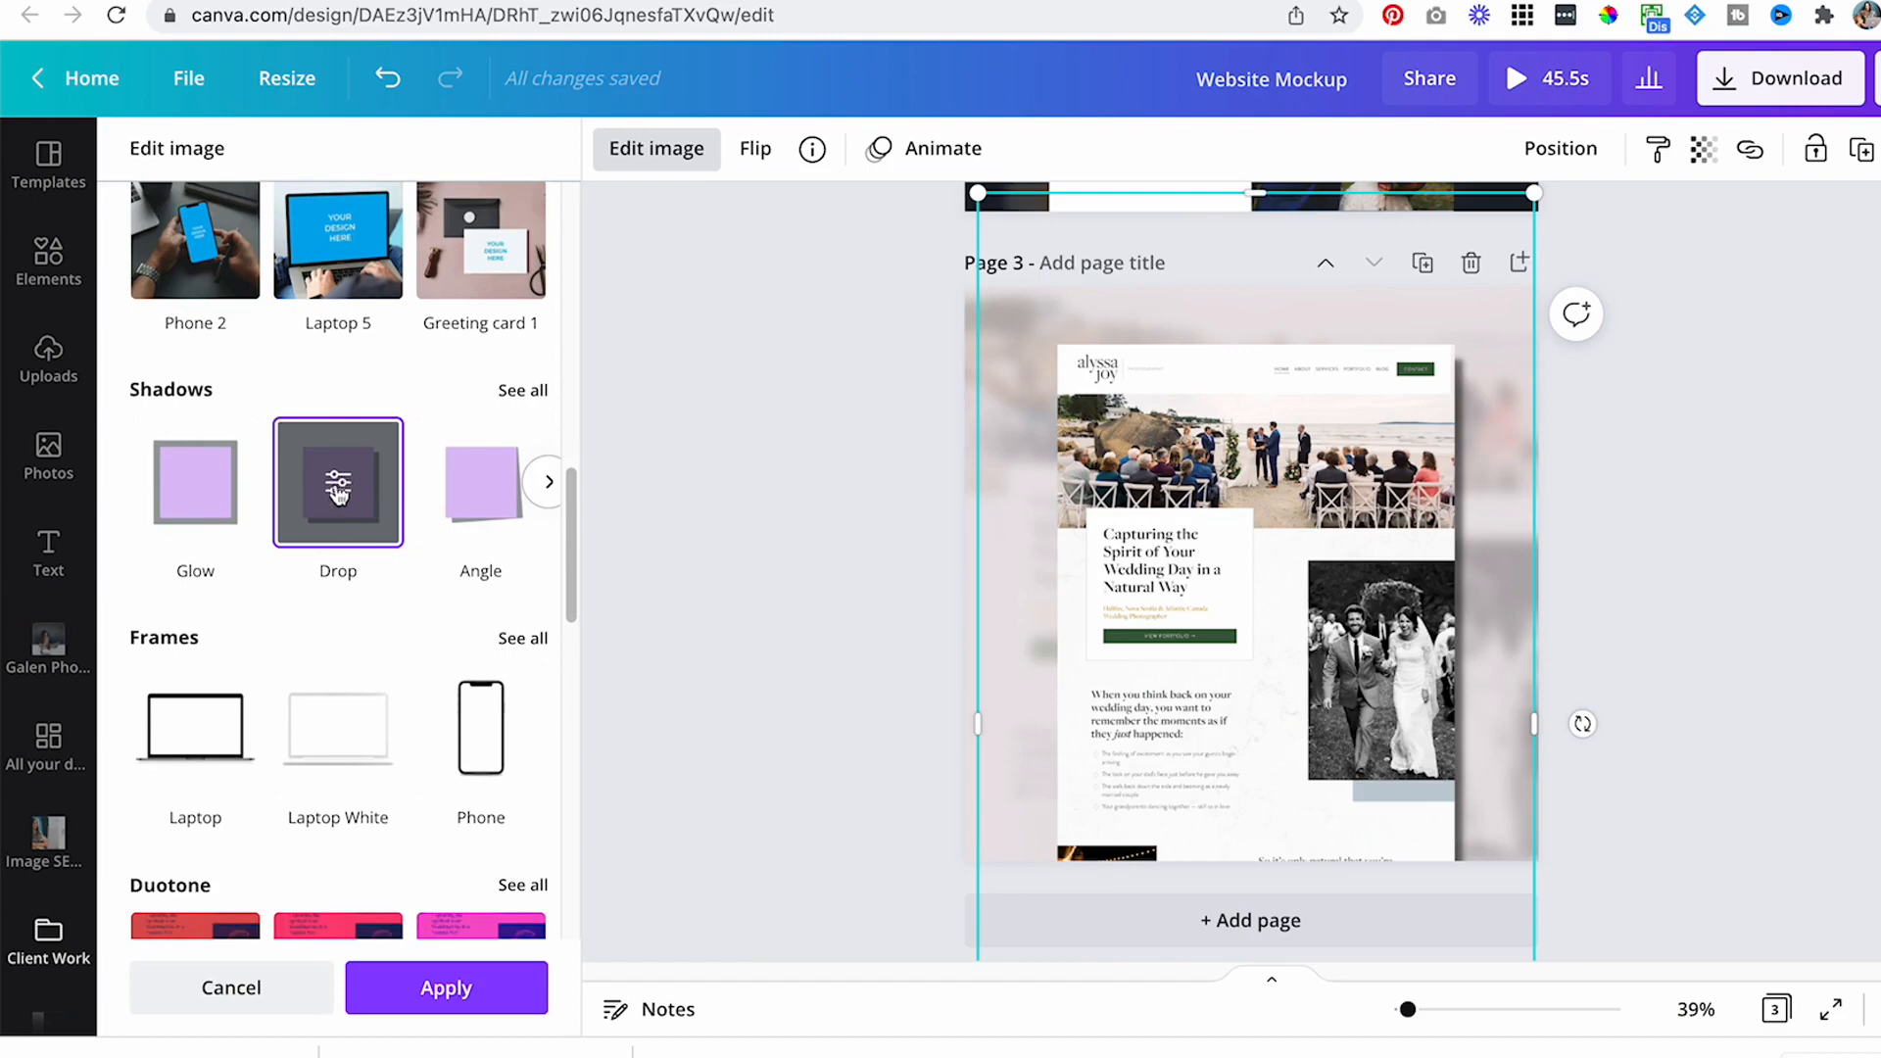
left_click(338, 485)
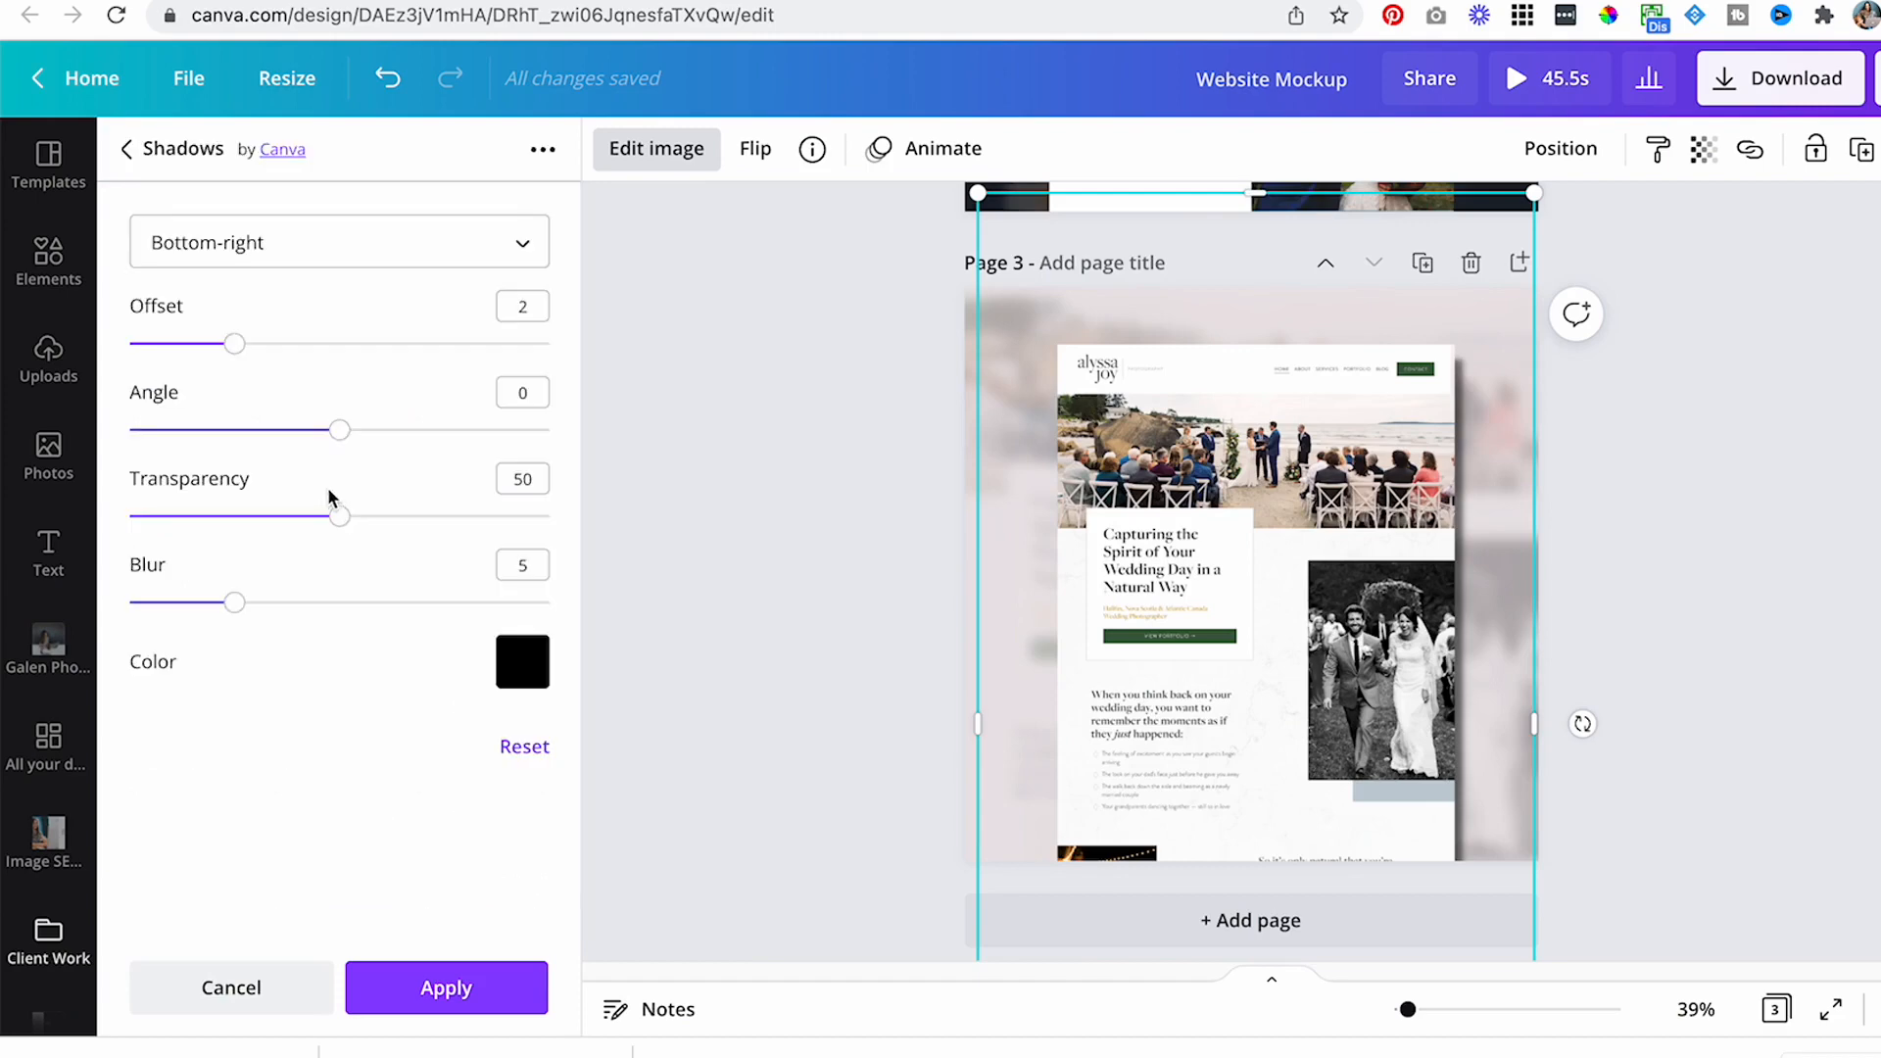
- Try a wide, soft drop shadow on the screenshot with offset 5, transparency 32 and blur 16
mouse_move(338, 519)
left_mouse_down()
mouse_move(291, 516)
mouse_move(319, 517)
left_mouse_up()
left_click_drag(235, 601, 403, 604)
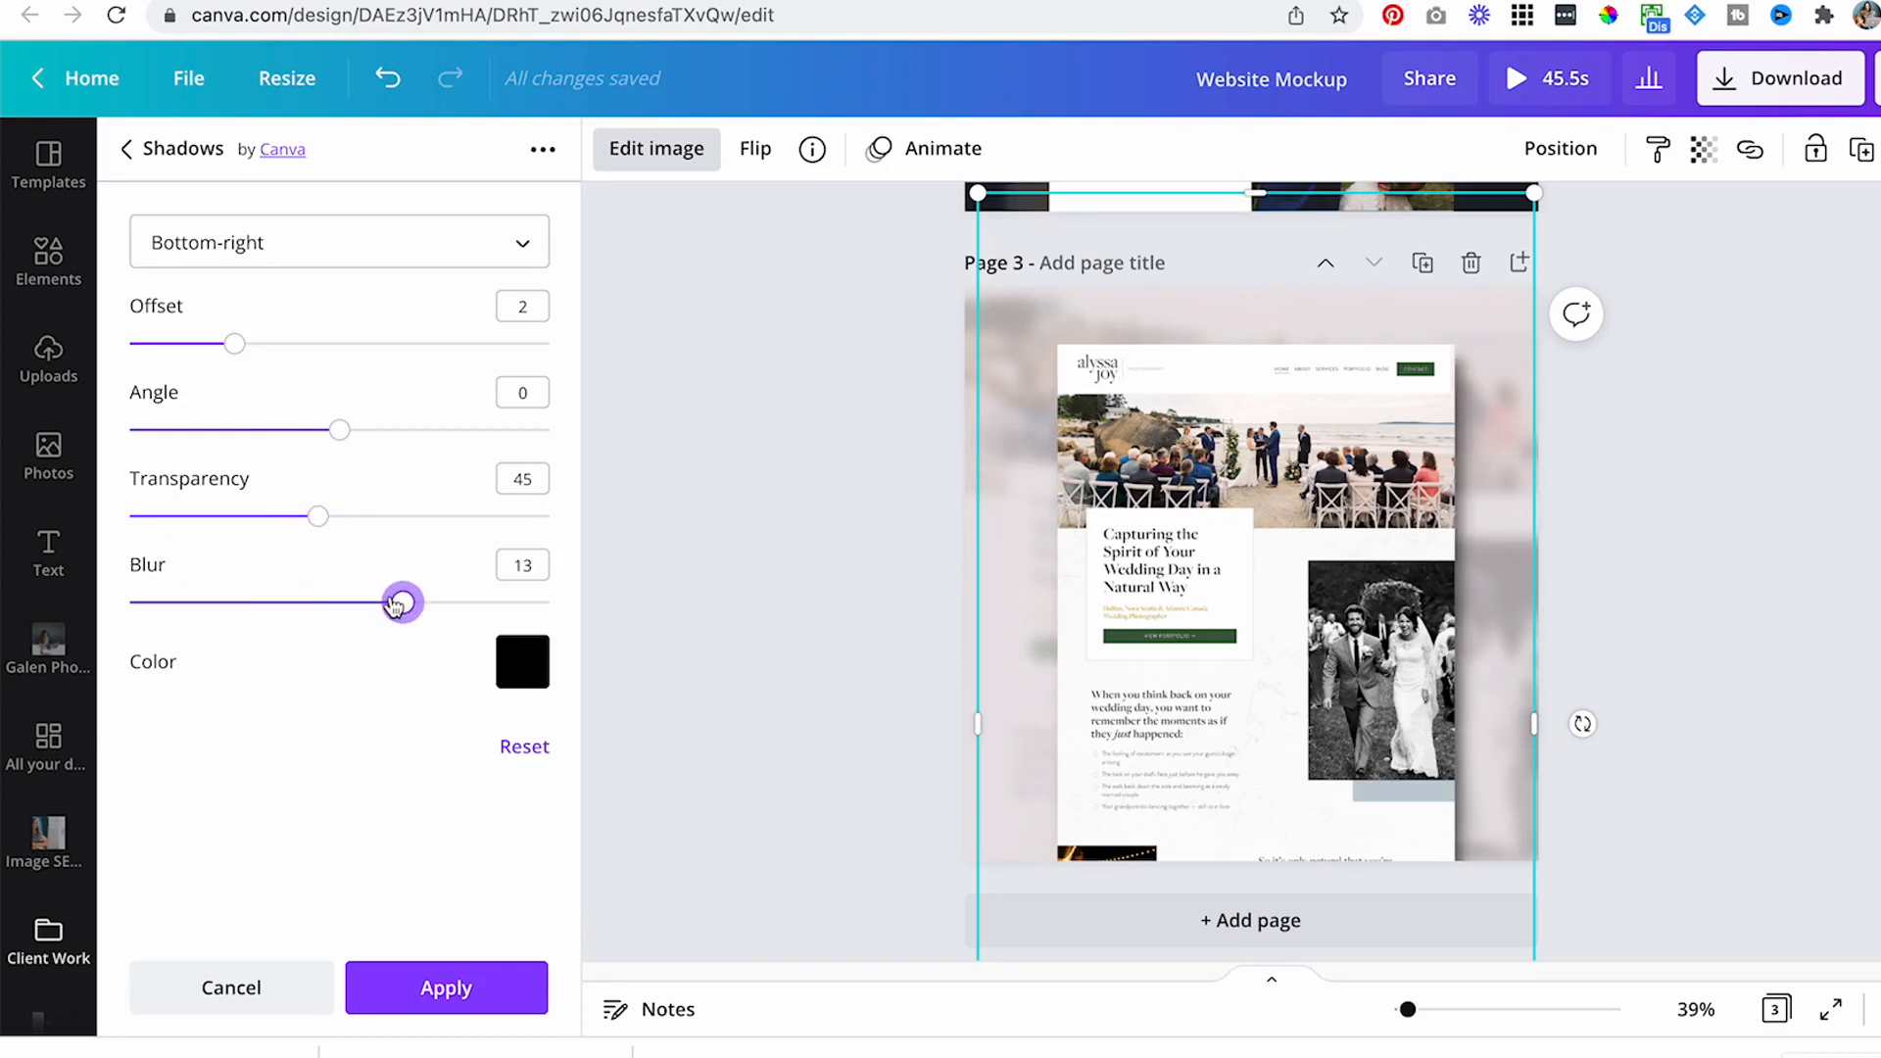
left_click_drag(235, 343, 334, 350)
left_click_drag(404, 607, 467, 602)
left_click_drag(312, 527, 280, 524)
mouse_move(345, 435)
left_mouse_down()
mouse_move(487, 439)
mouse_move(255, 446)
mouse_move(333, 445)
left_mouse_up()
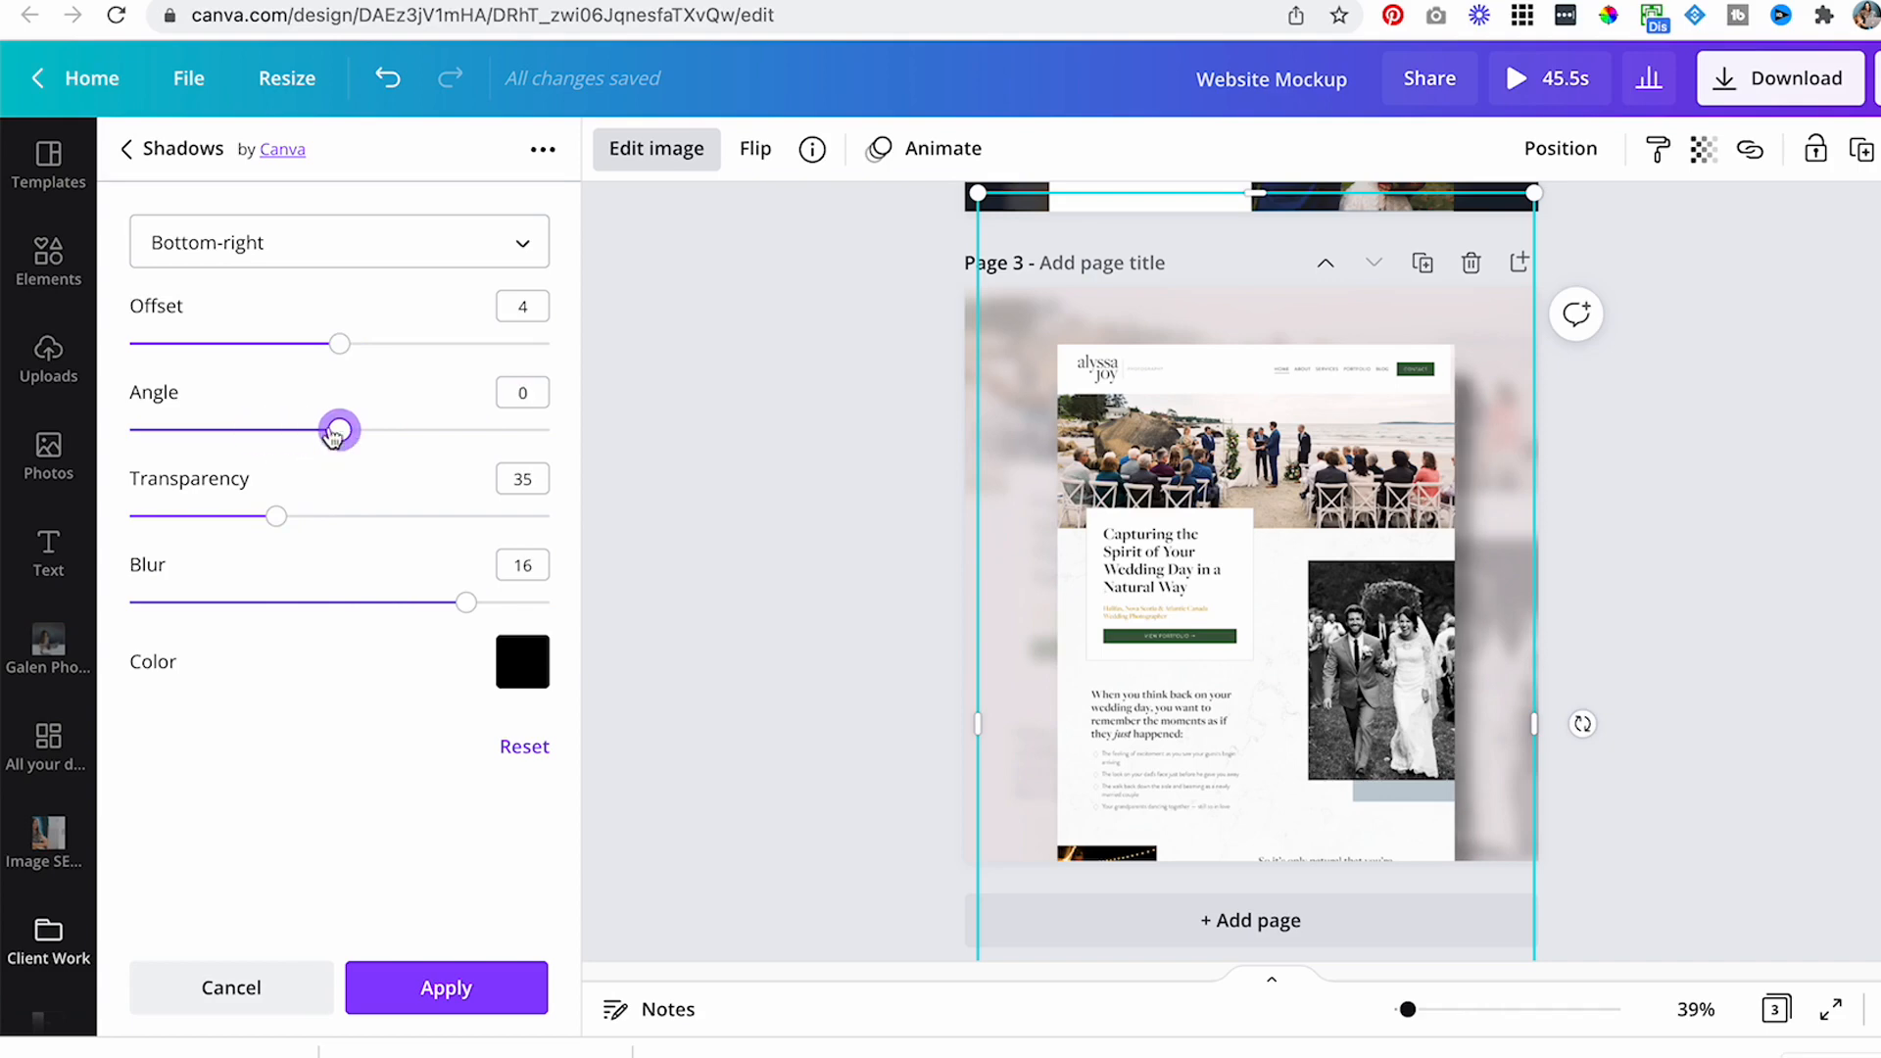
left_click_drag(339, 345, 401, 361)
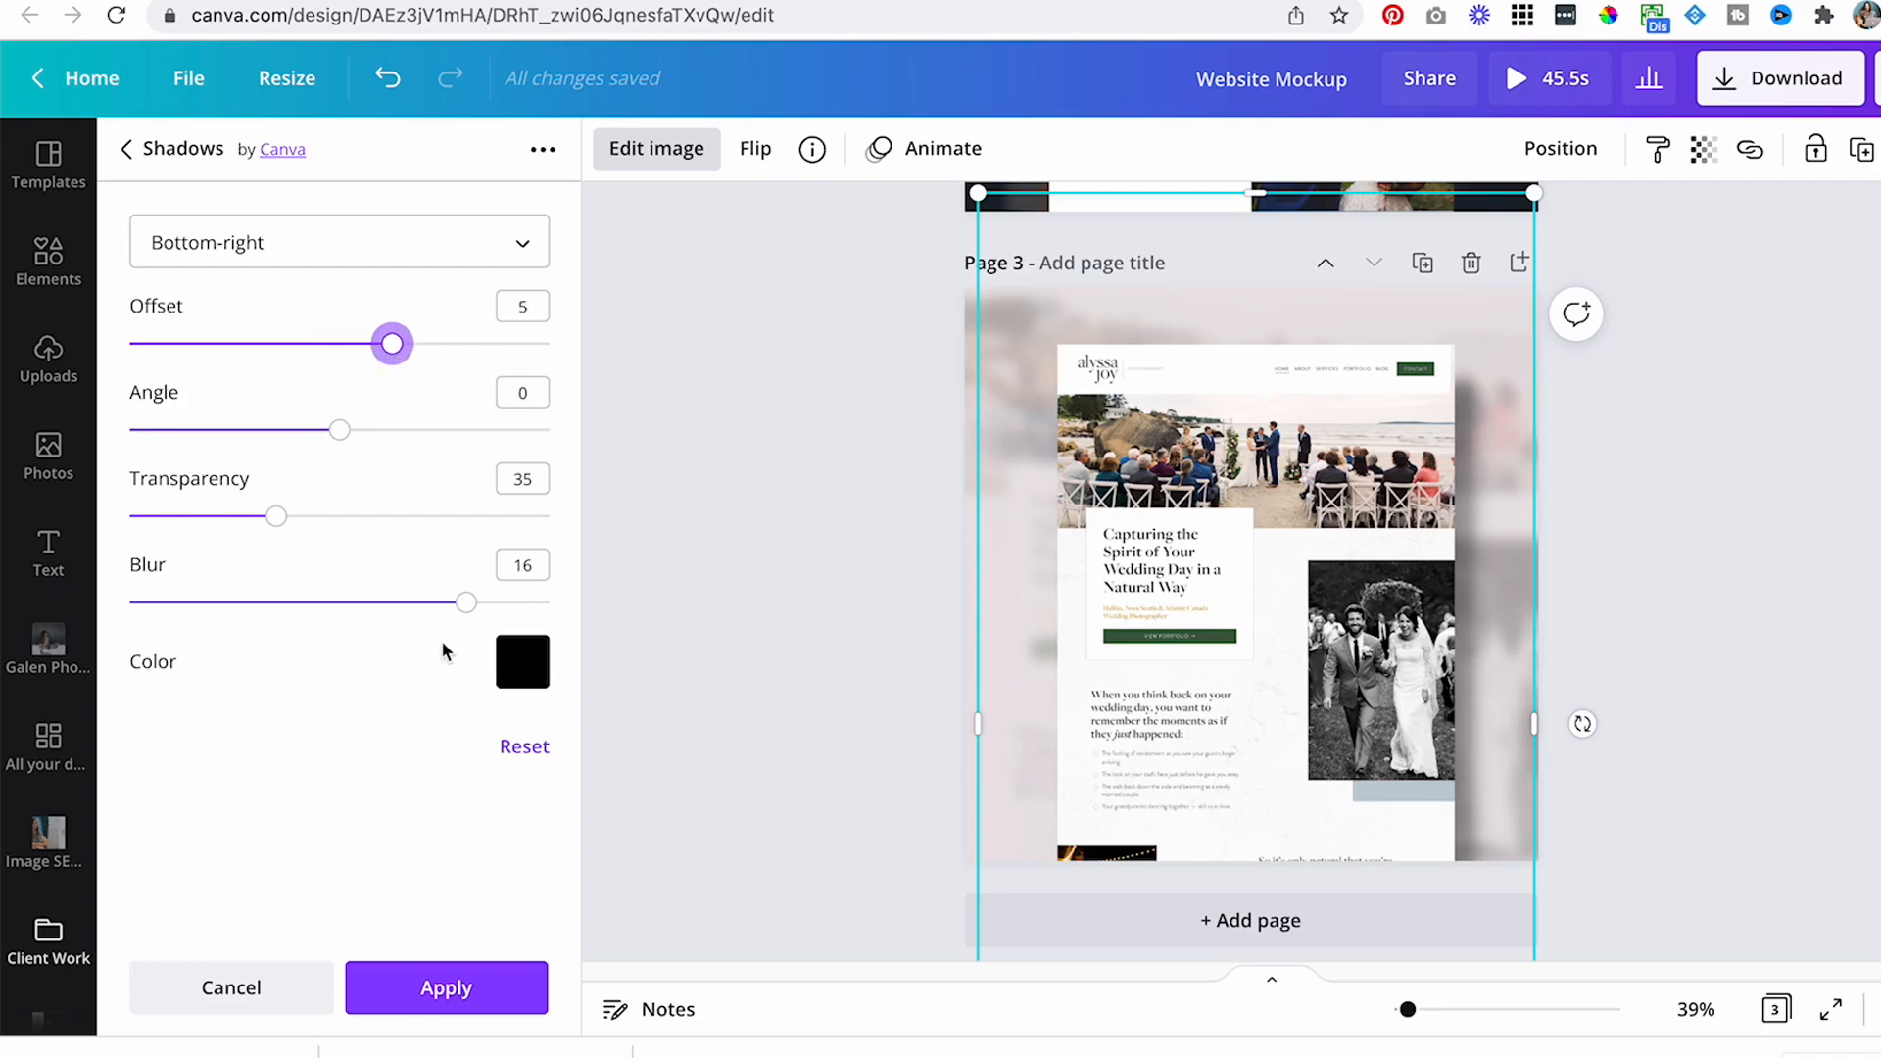
mouse_move(281, 522)
left_mouse_down()
mouse_move(218, 518)
mouse_move(264, 513)
left_mouse_up()
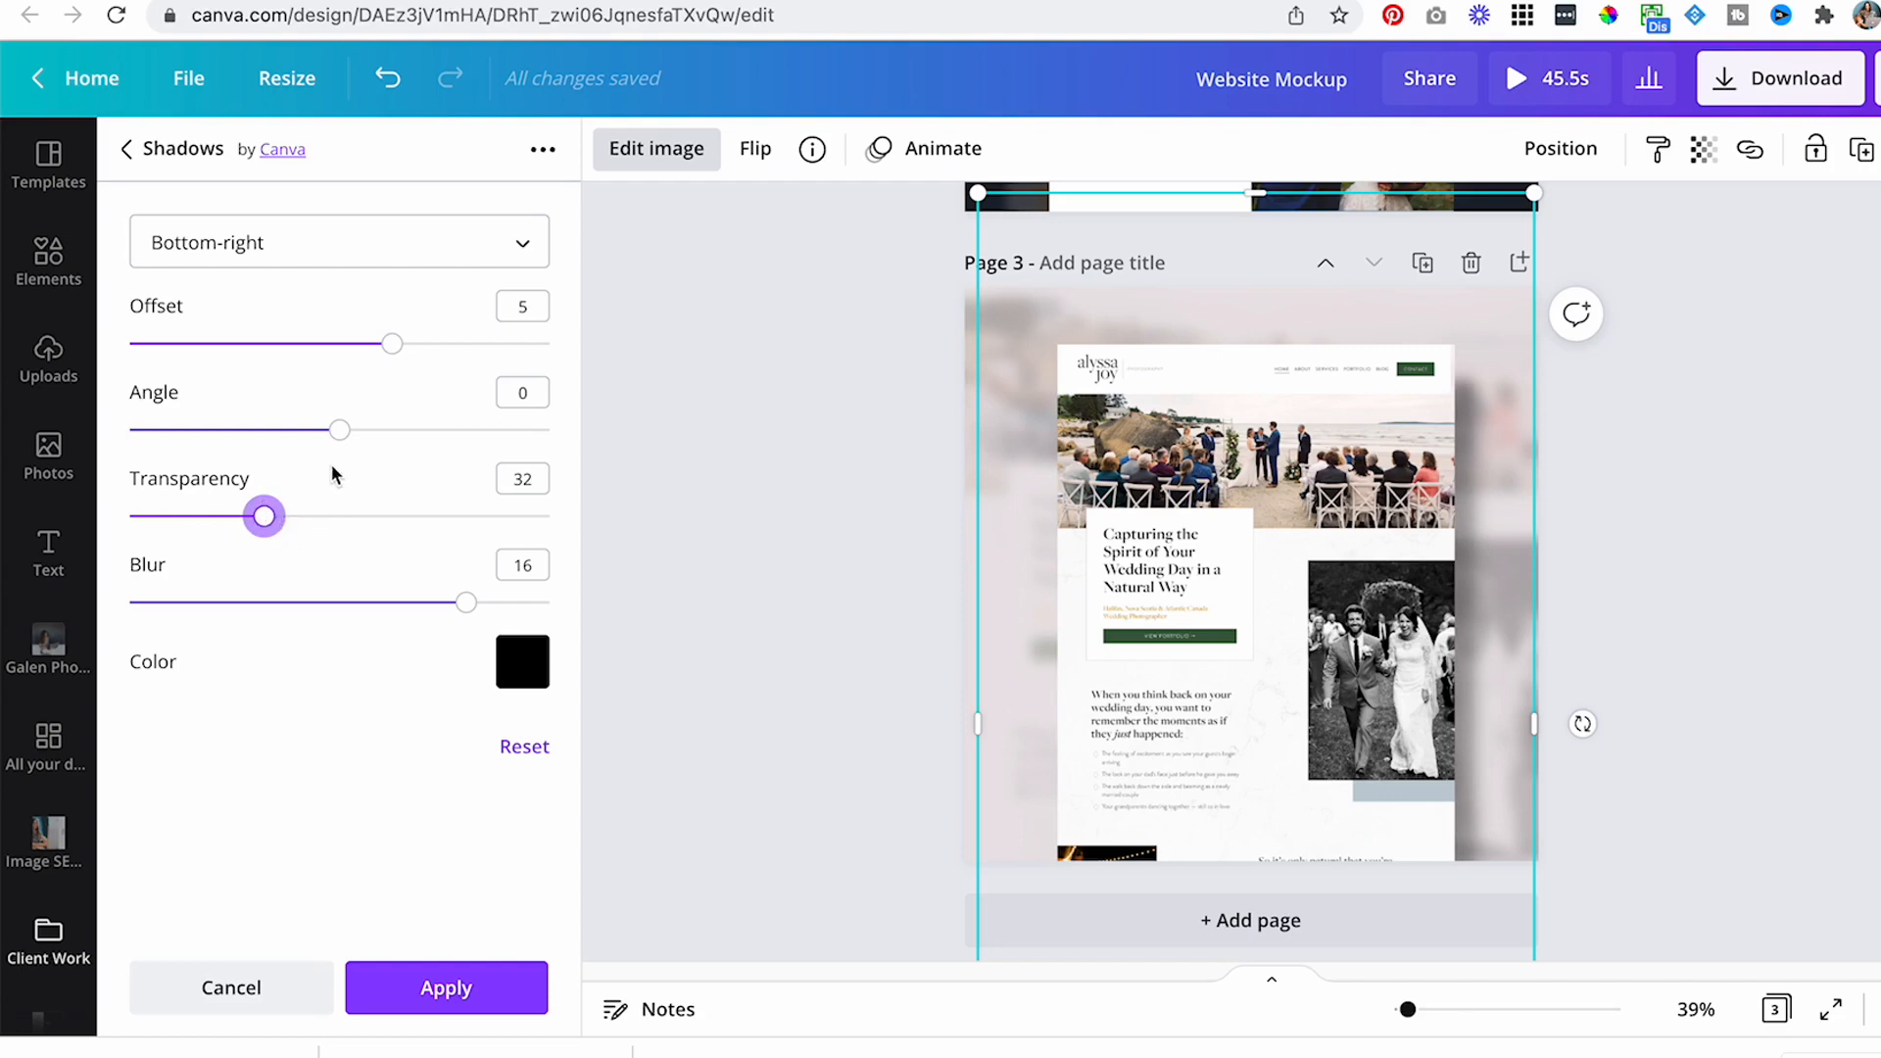
- Set the screenshot's drop shadow to offset 3, transparency 24 and blur 7, and apply it
left_click_drag(396, 349, 337, 348)
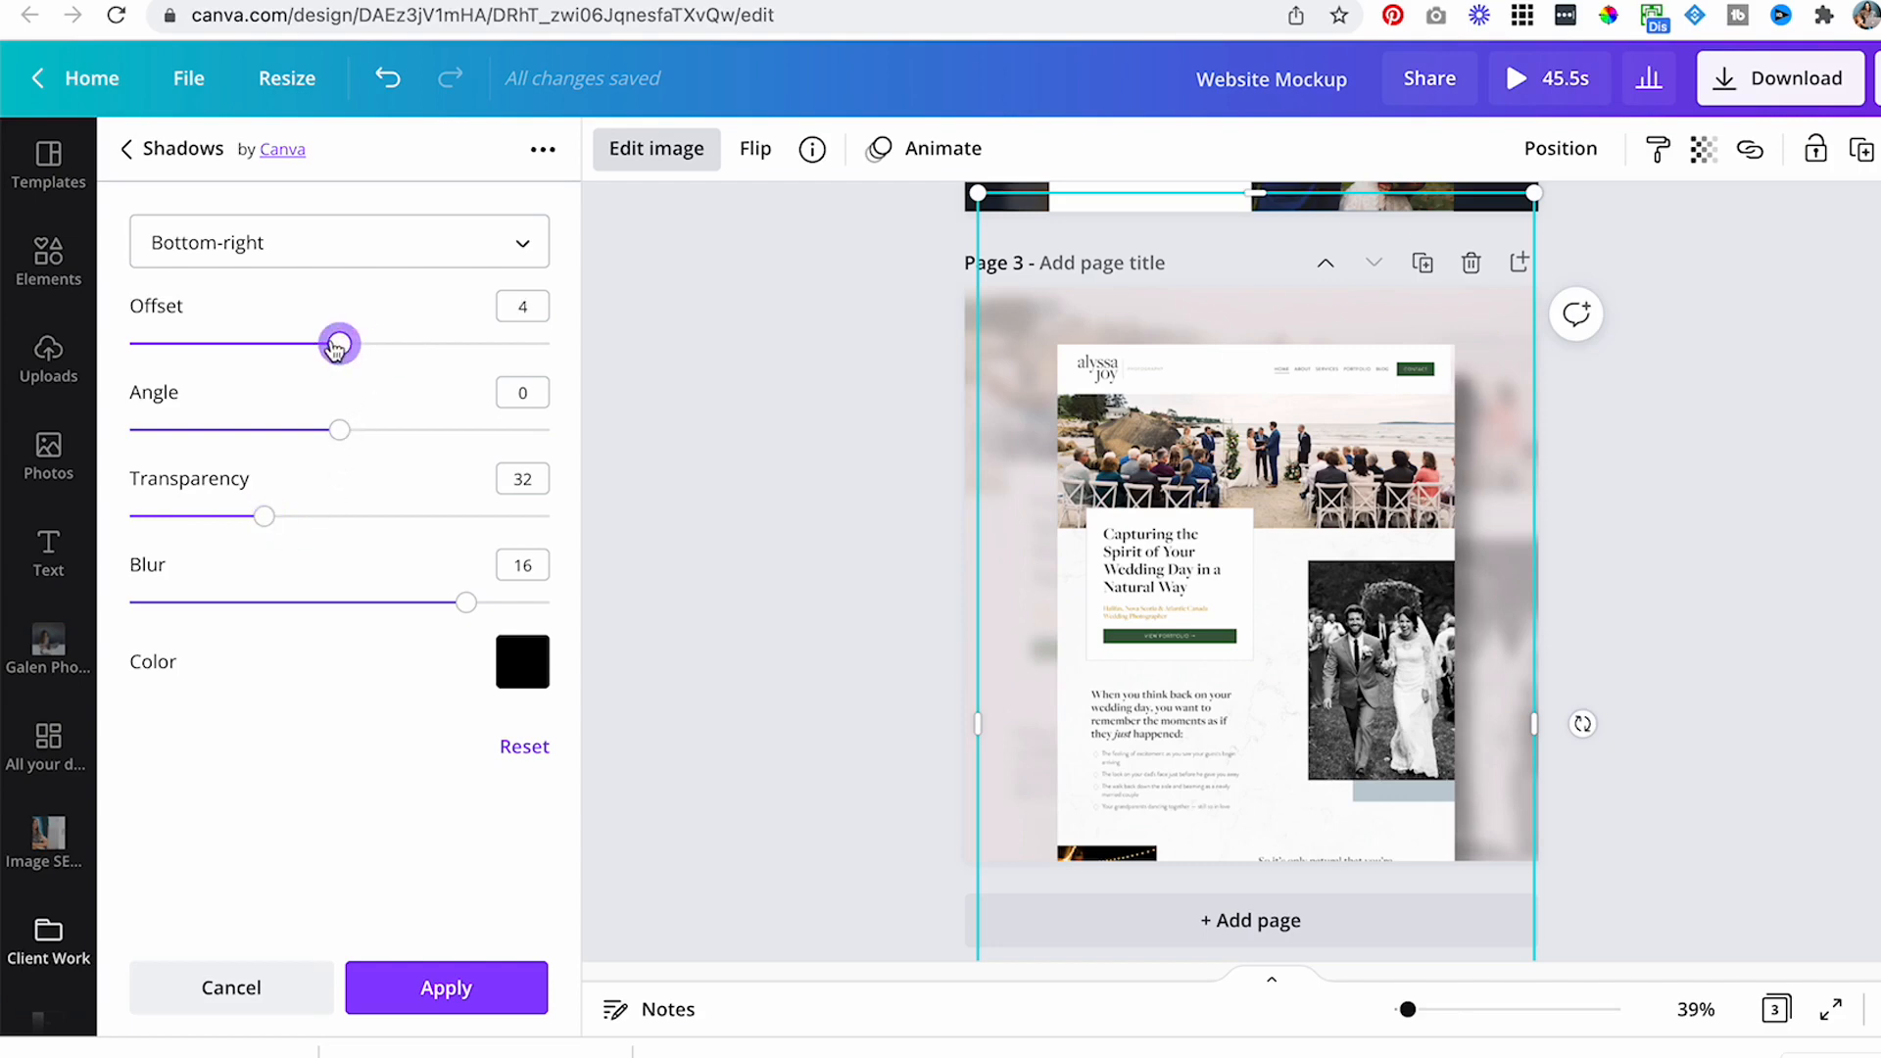
left_click_drag(465, 606, 193, 600)
left_click_drag(279, 526, 199, 522)
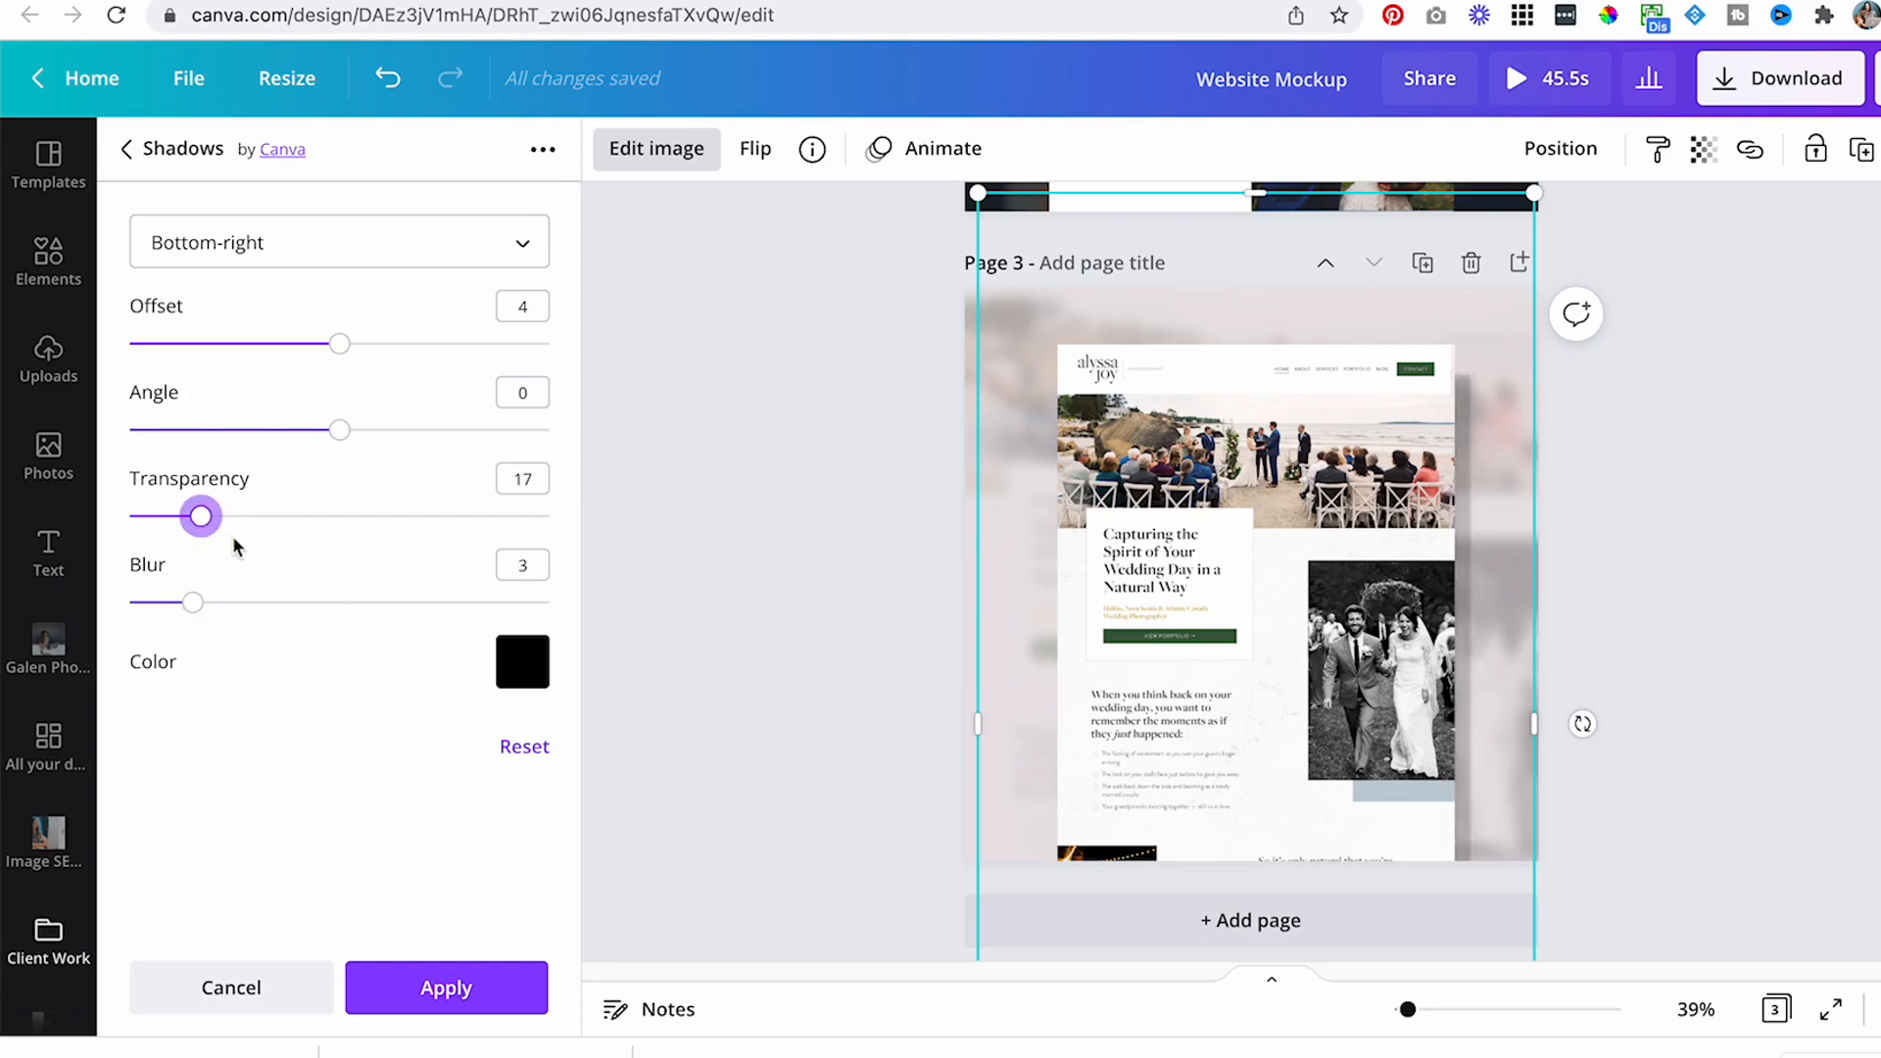
left_click_drag(258, 367, 276, 363)
mouse_move(201, 522)
left_mouse_down()
mouse_move(261, 516)
mouse_move(171, 519)
left_mouse_up()
left_click_drag(193, 601, 257, 602)
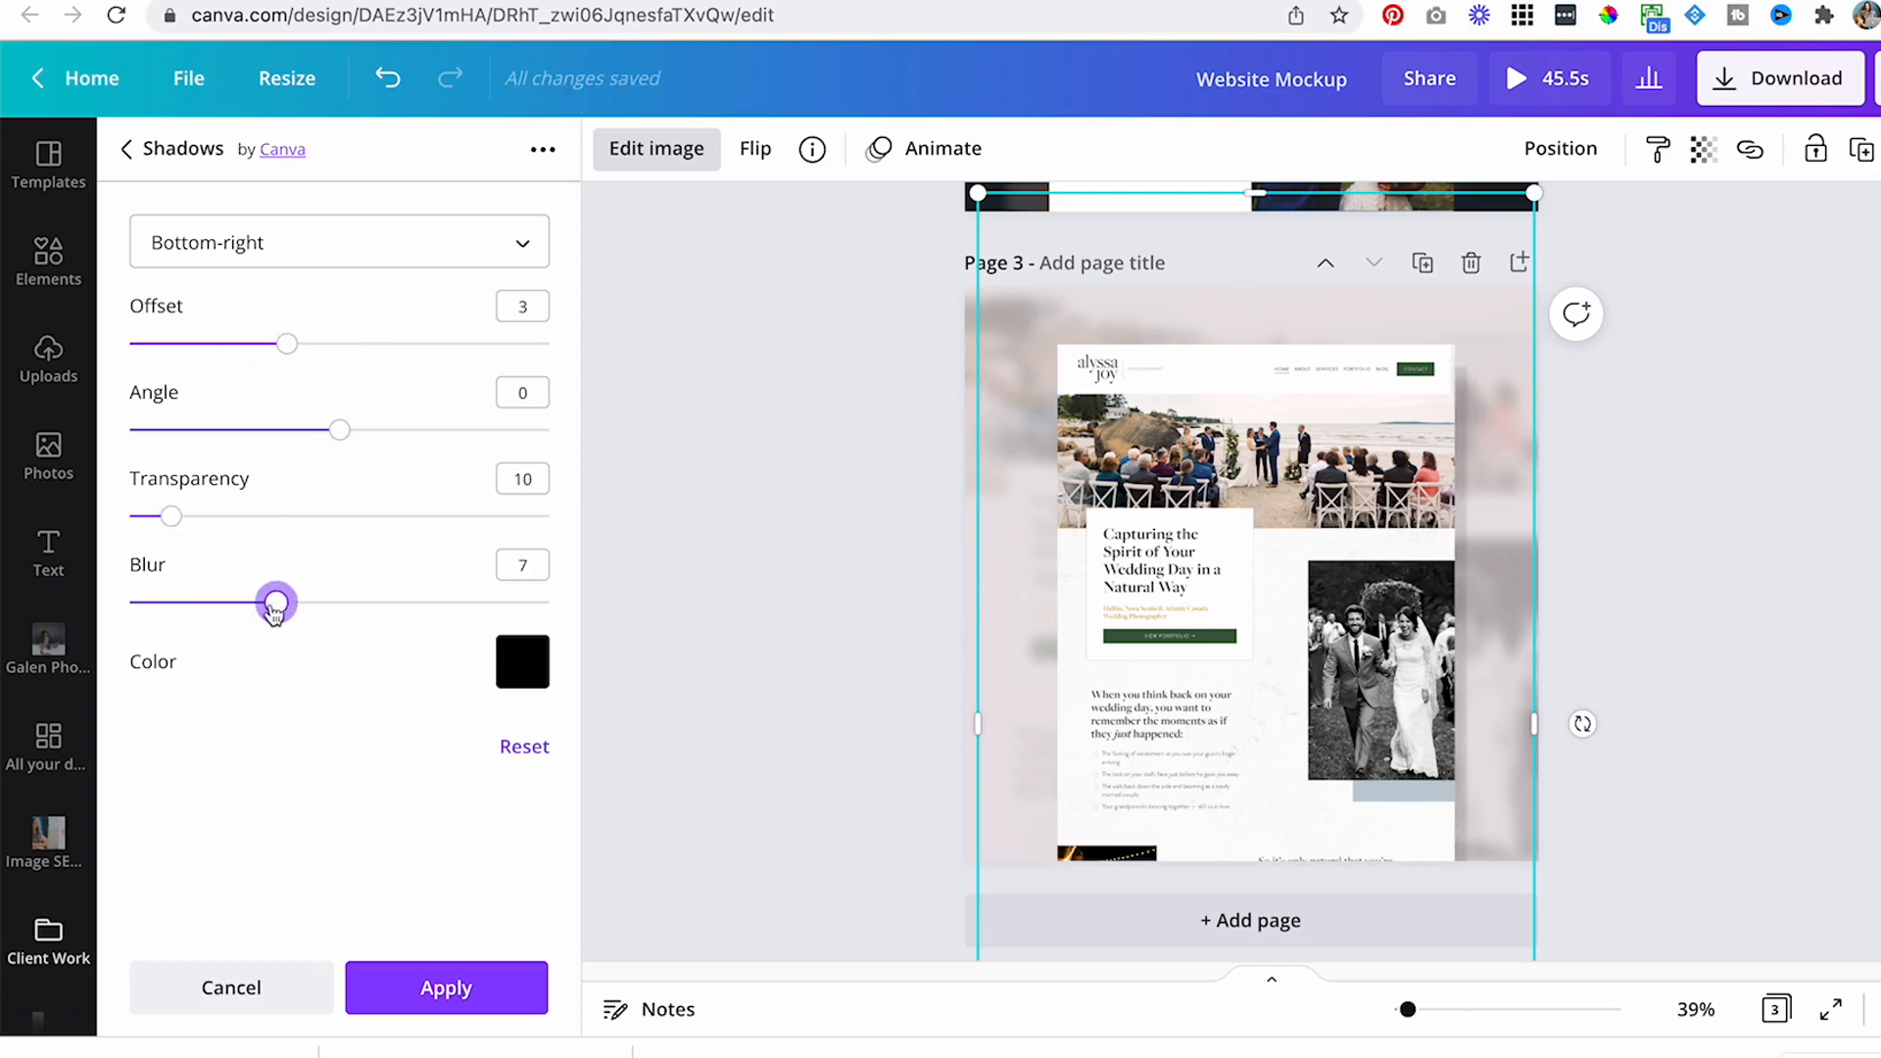
left_click_drag(171, 517, 230, 517)
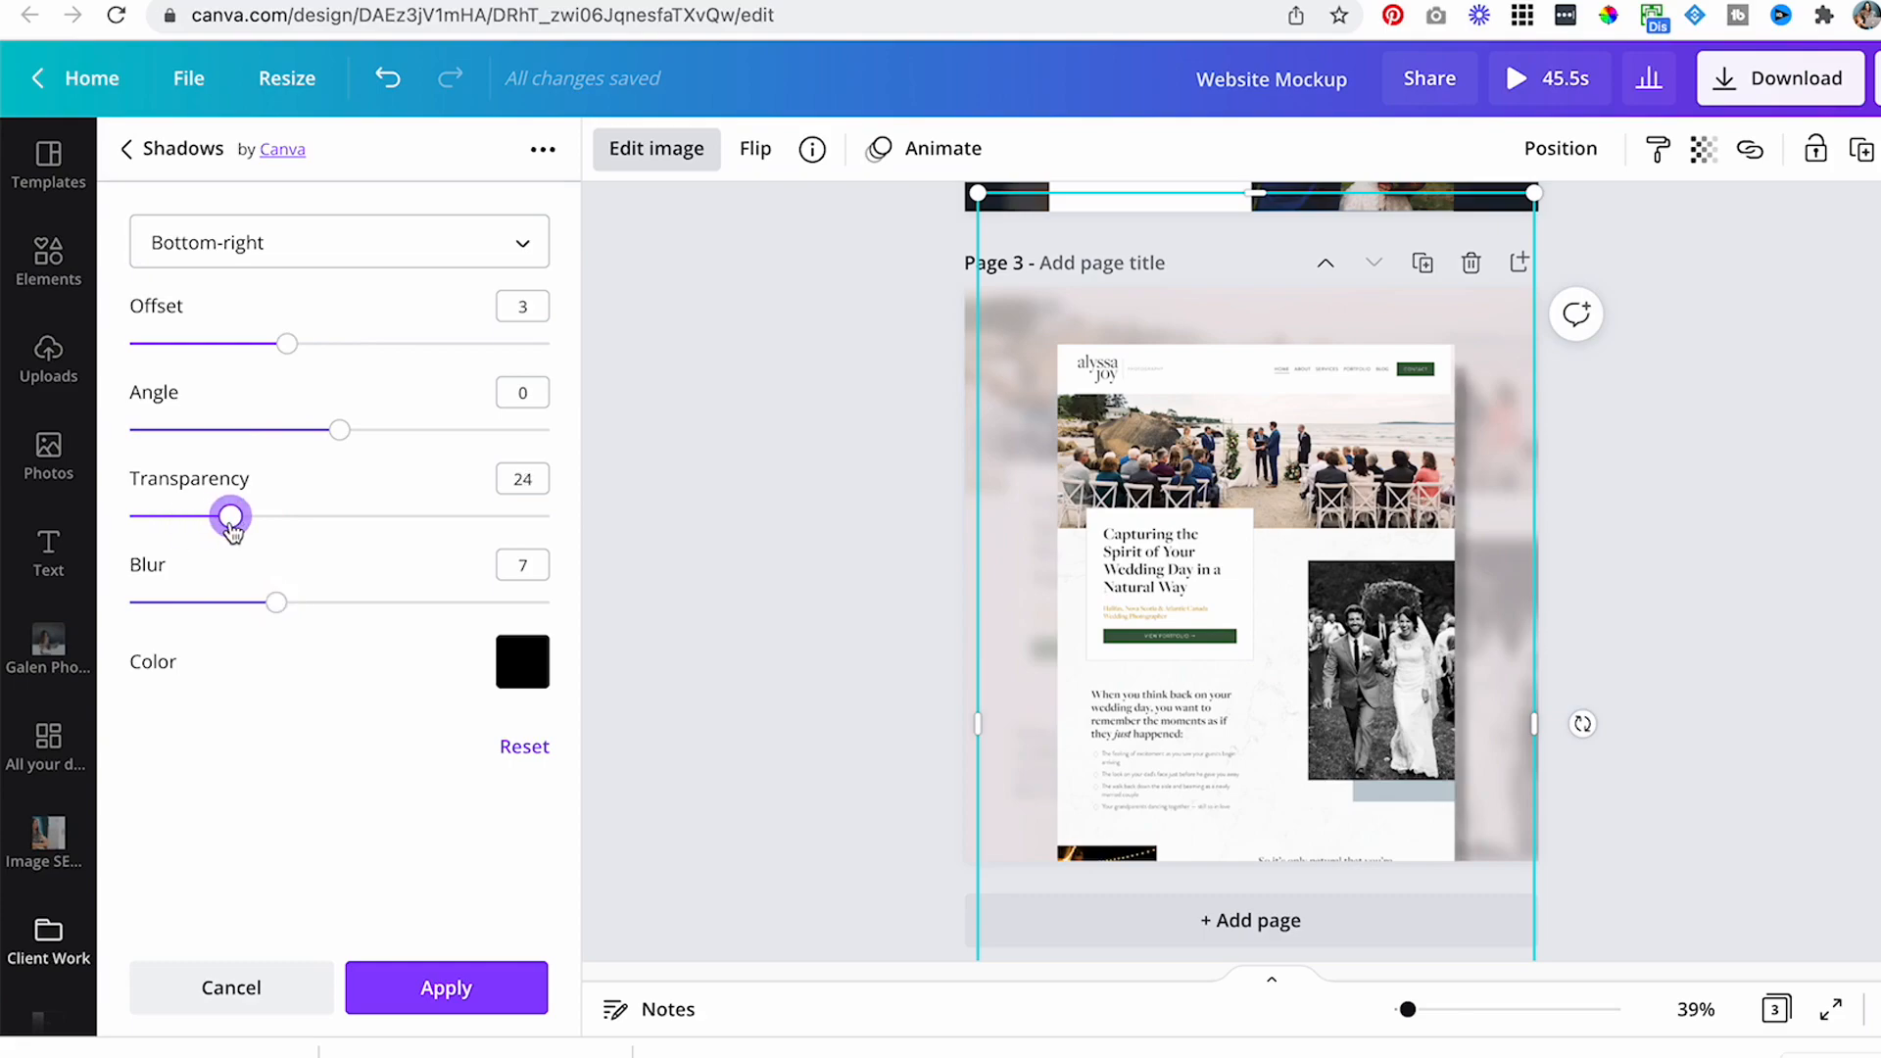
left_click(1769, 573)
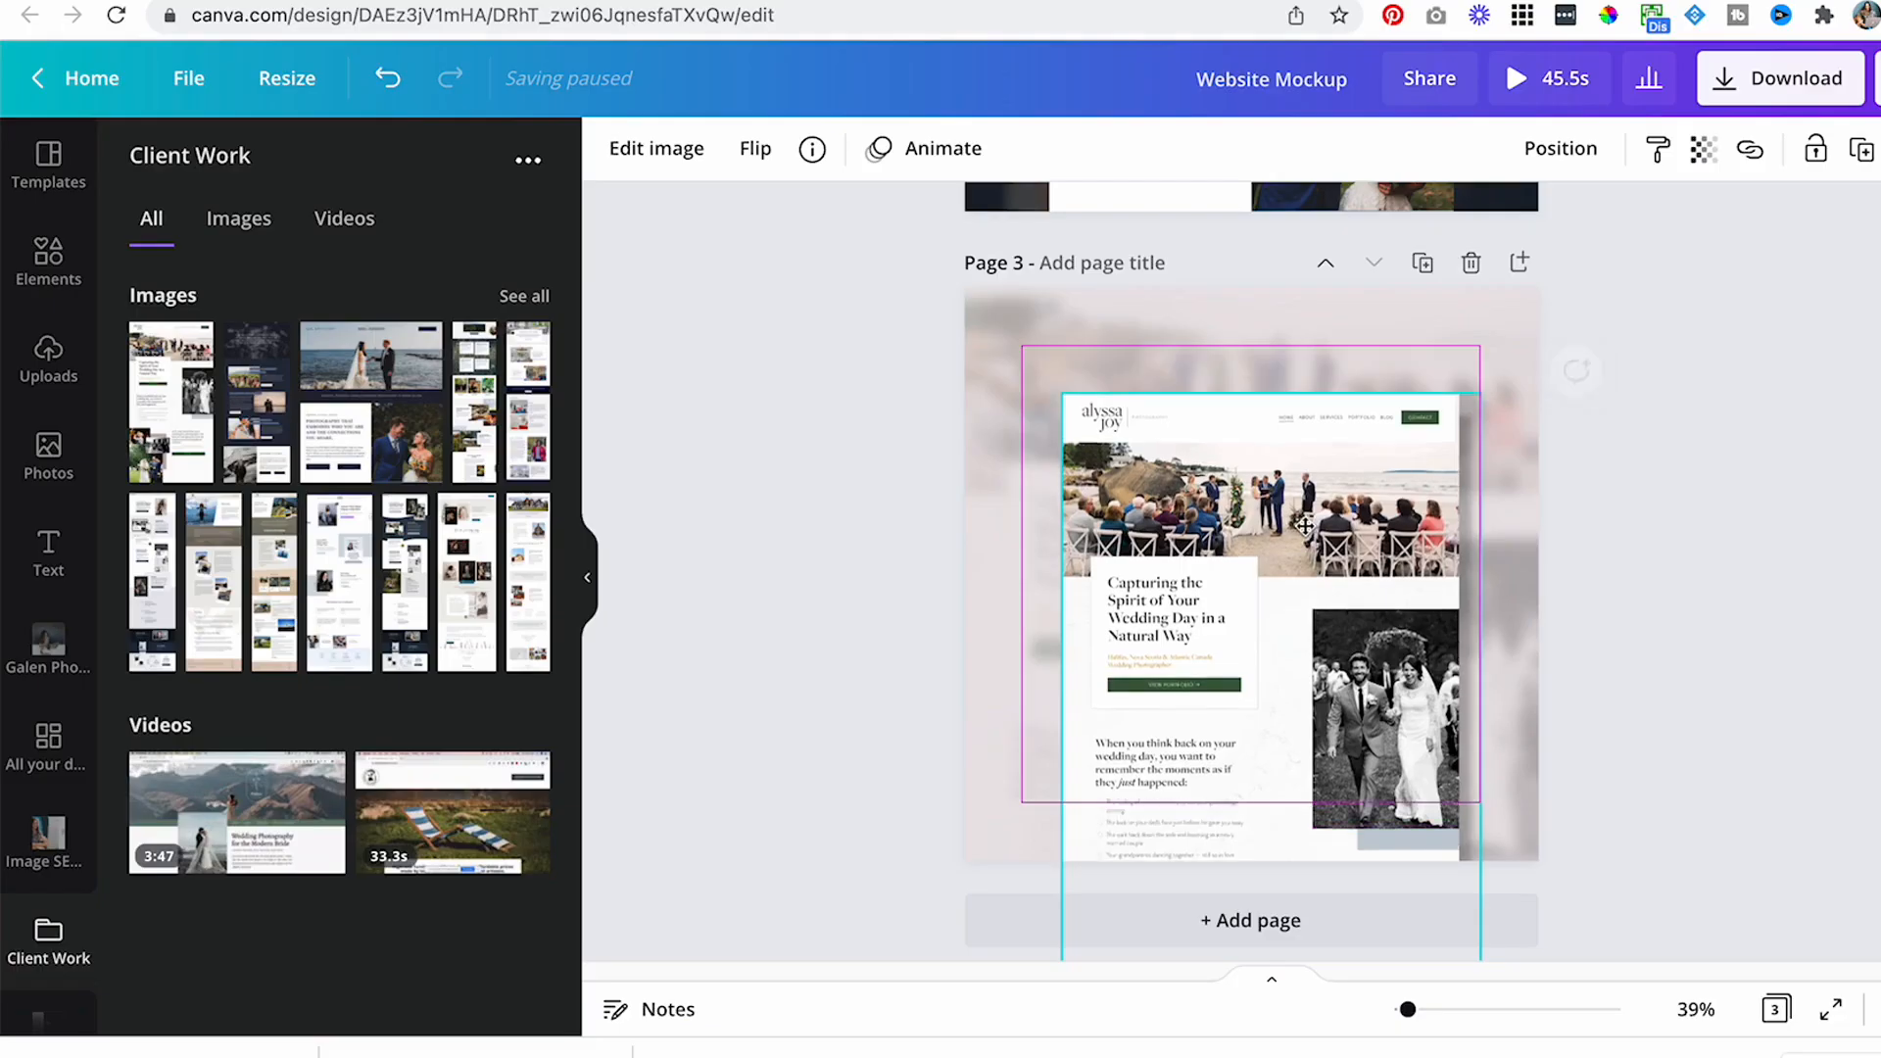
- Move the shadowed screenshot lower on page 3, keeping it centered horizontally, to leave more space above it
mouse_move(1293, 526)
left_mouse_down()
mouse_move(1284, 577)
mouse_move(1300, 556)
mouse_move(1288, 522)
left_mouse_up()
left_click(1518, 509)
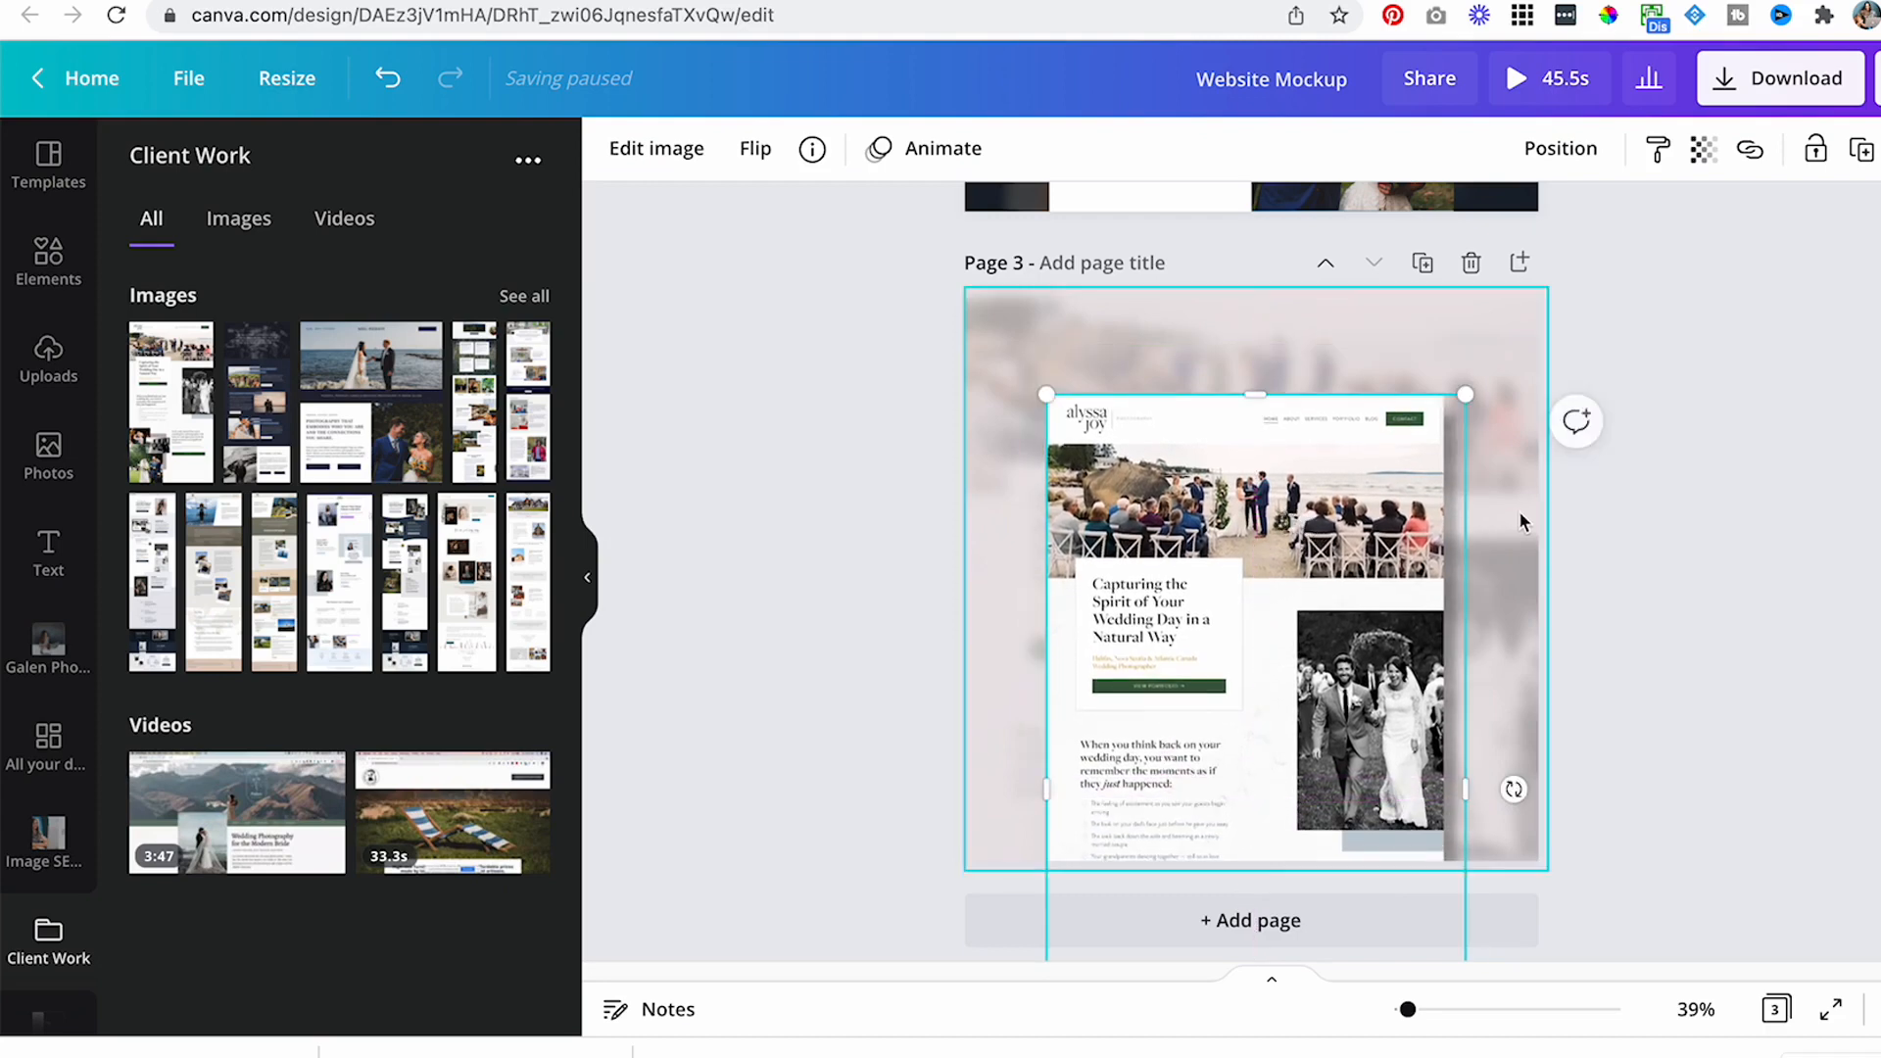
left_click(1603, 586)
- Recolor the overlay square with the darker dusty pink from the LCC v4 palette and compare the page with page 2
left_click(1530, 564)
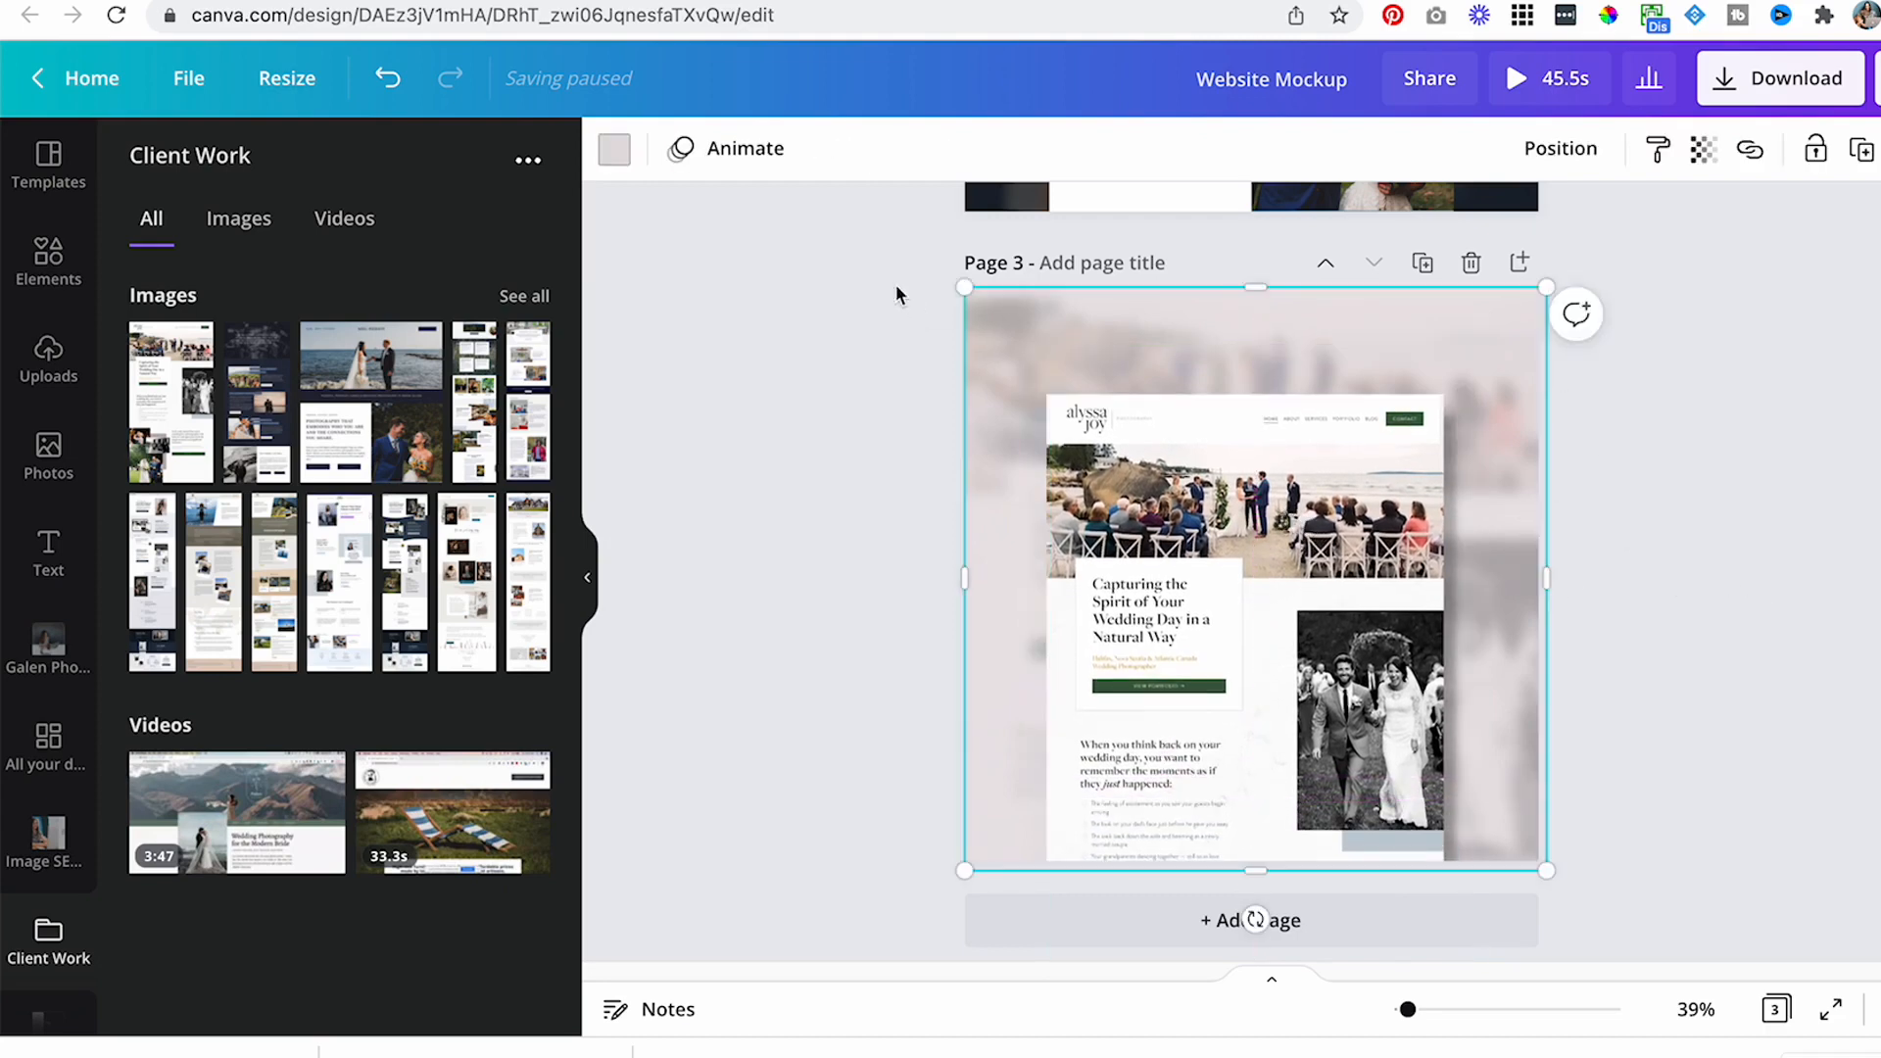
left_click(613, 151)
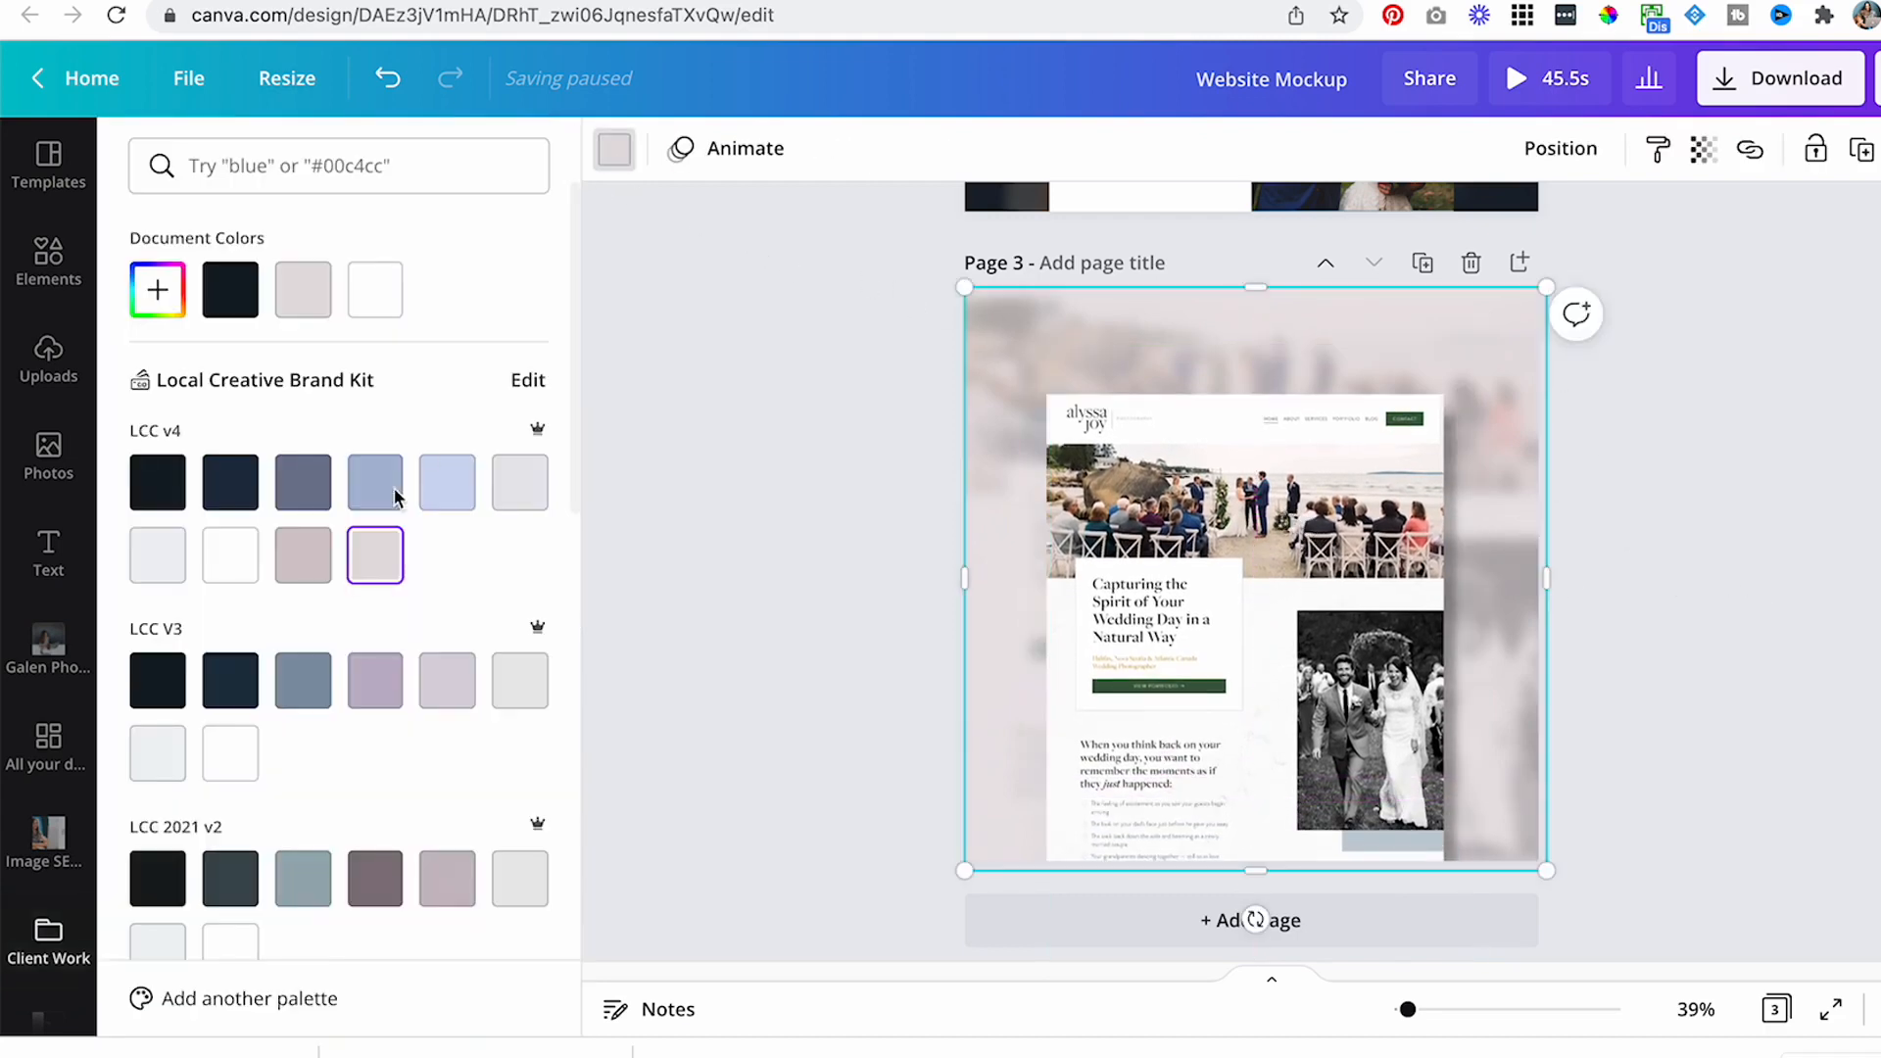
left_click(331, 560)
key("Escape")
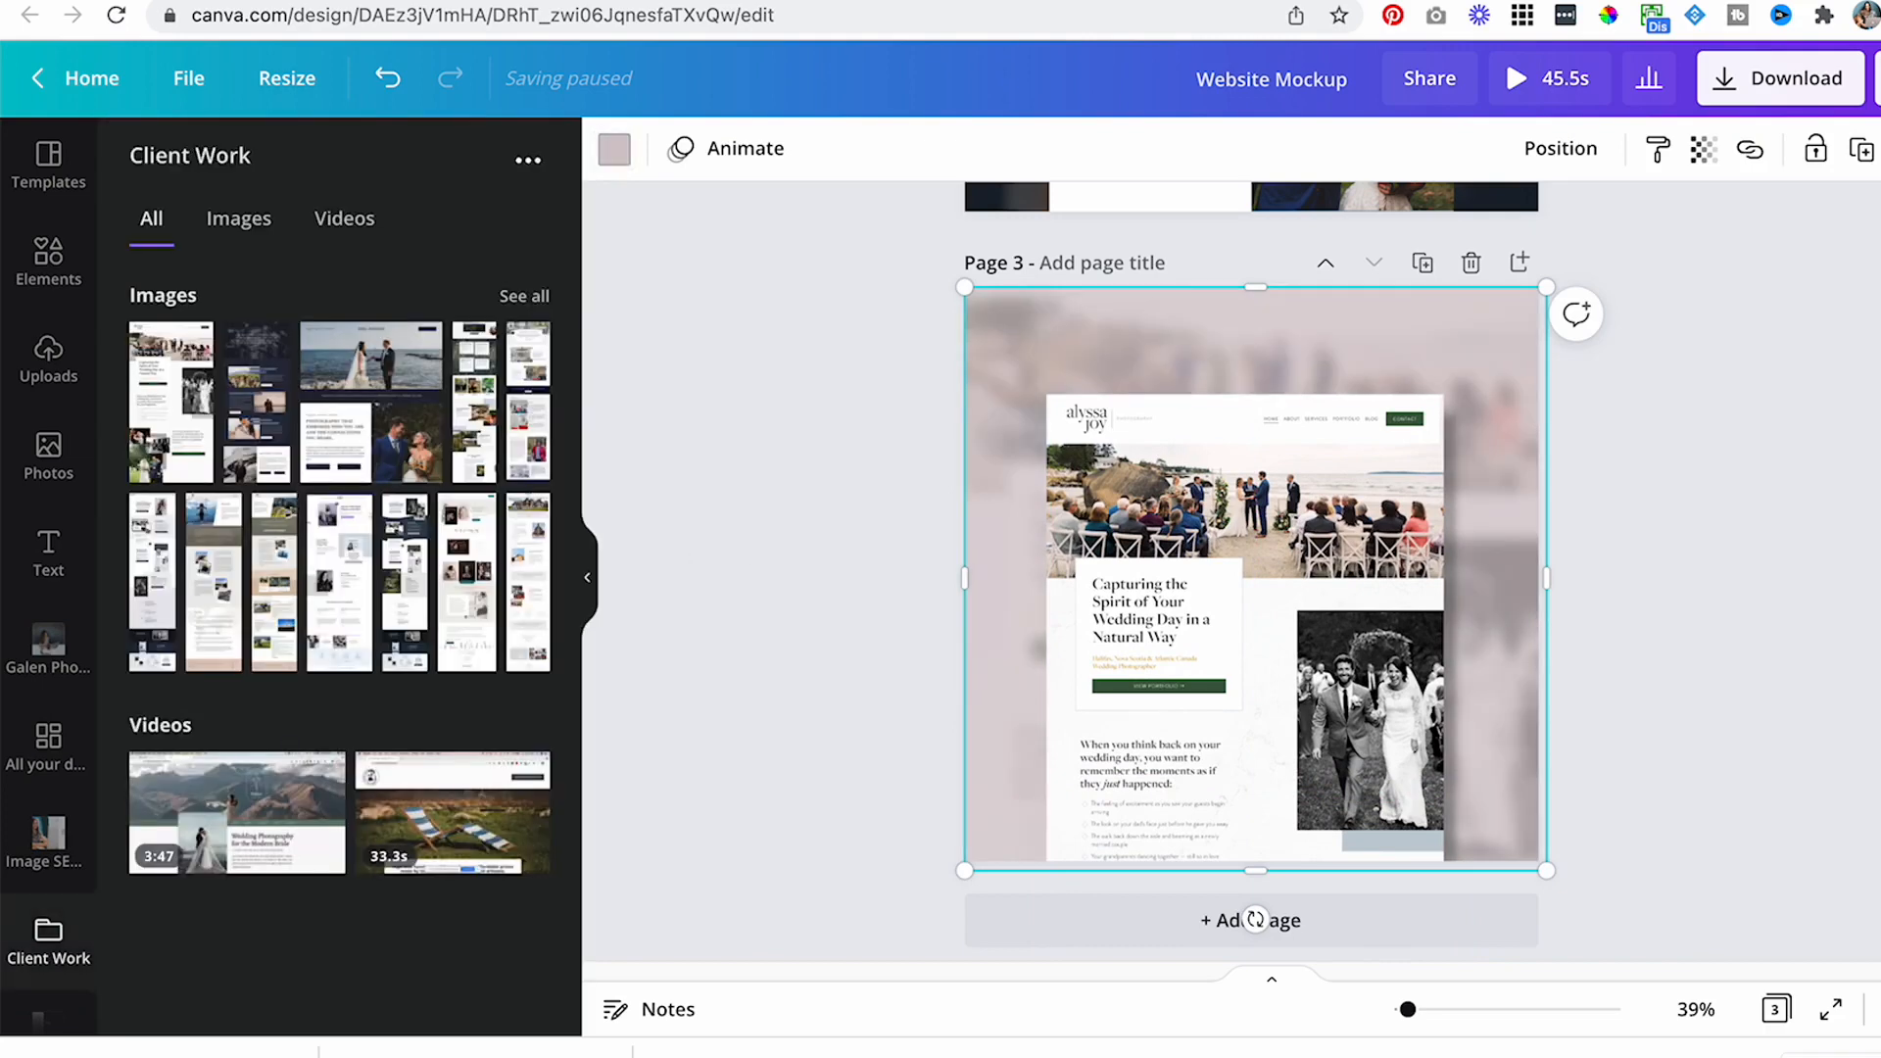
scroll(1678, 473, "up", 6)
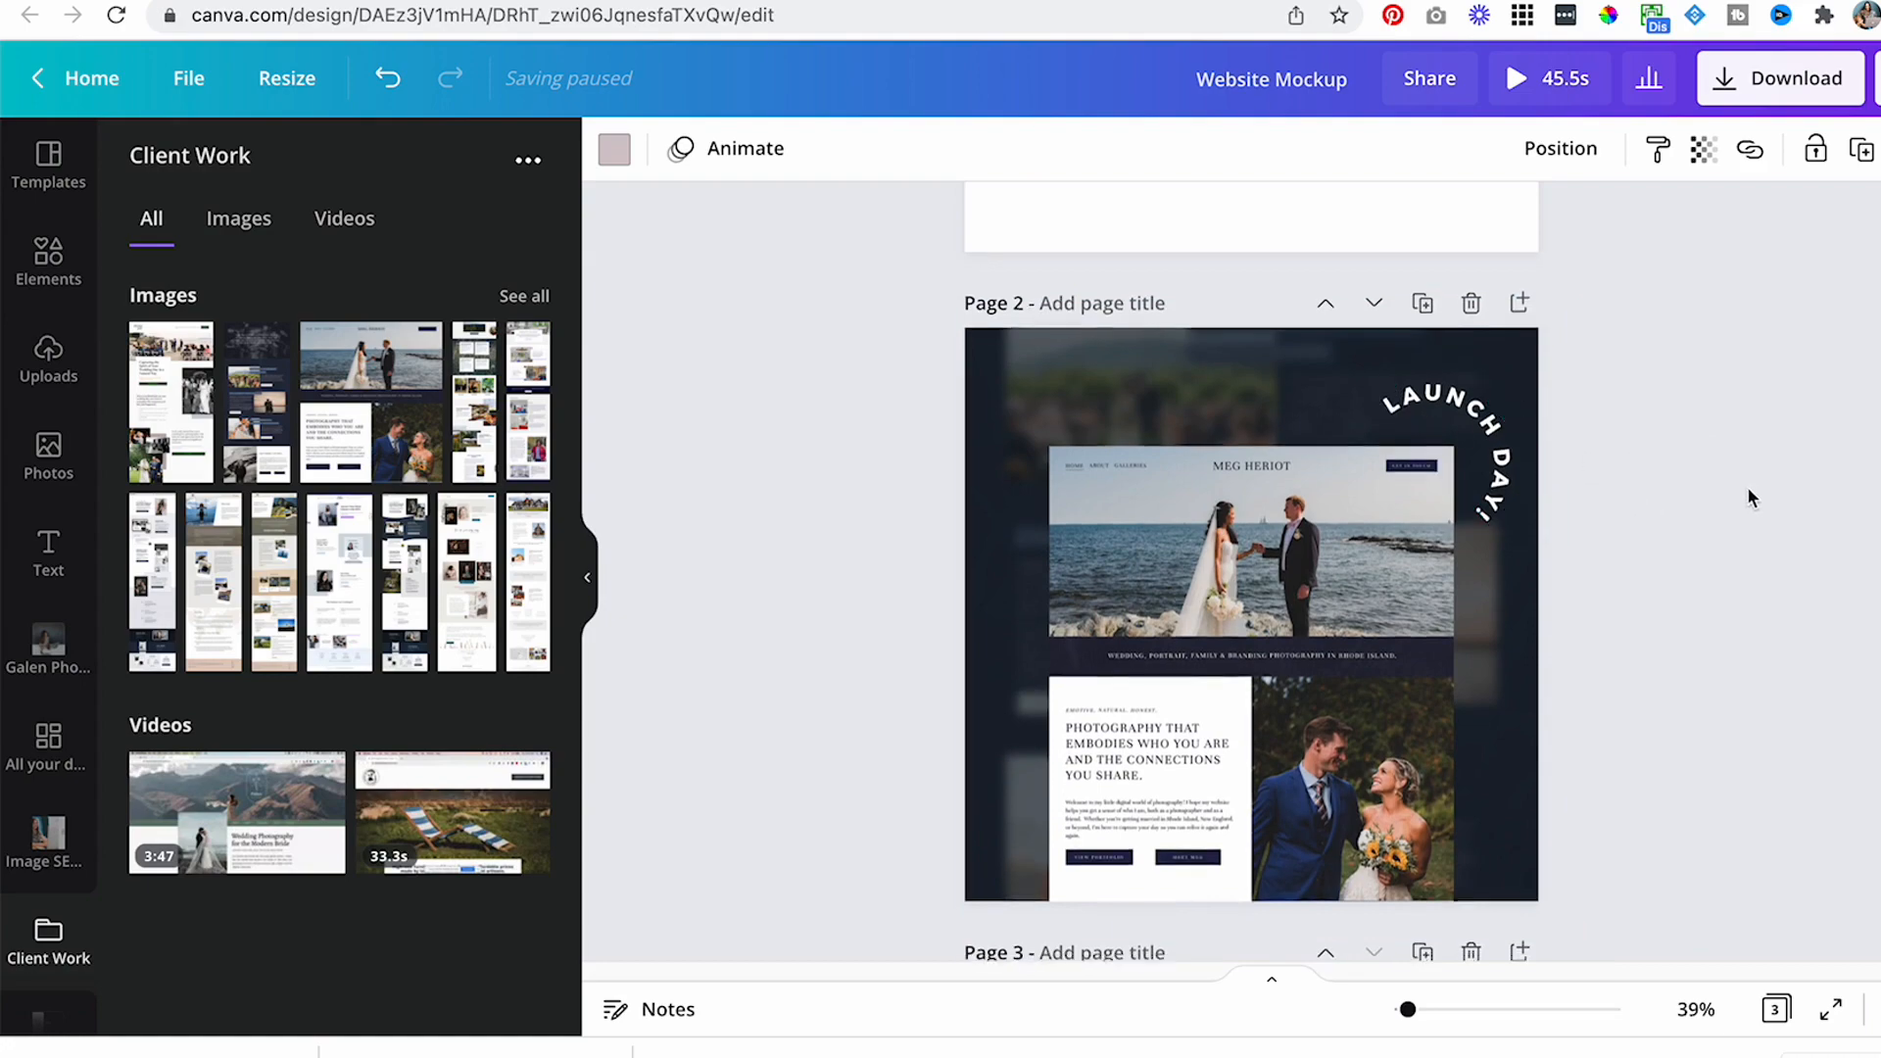
scroll(1747, 486, "down", 6)
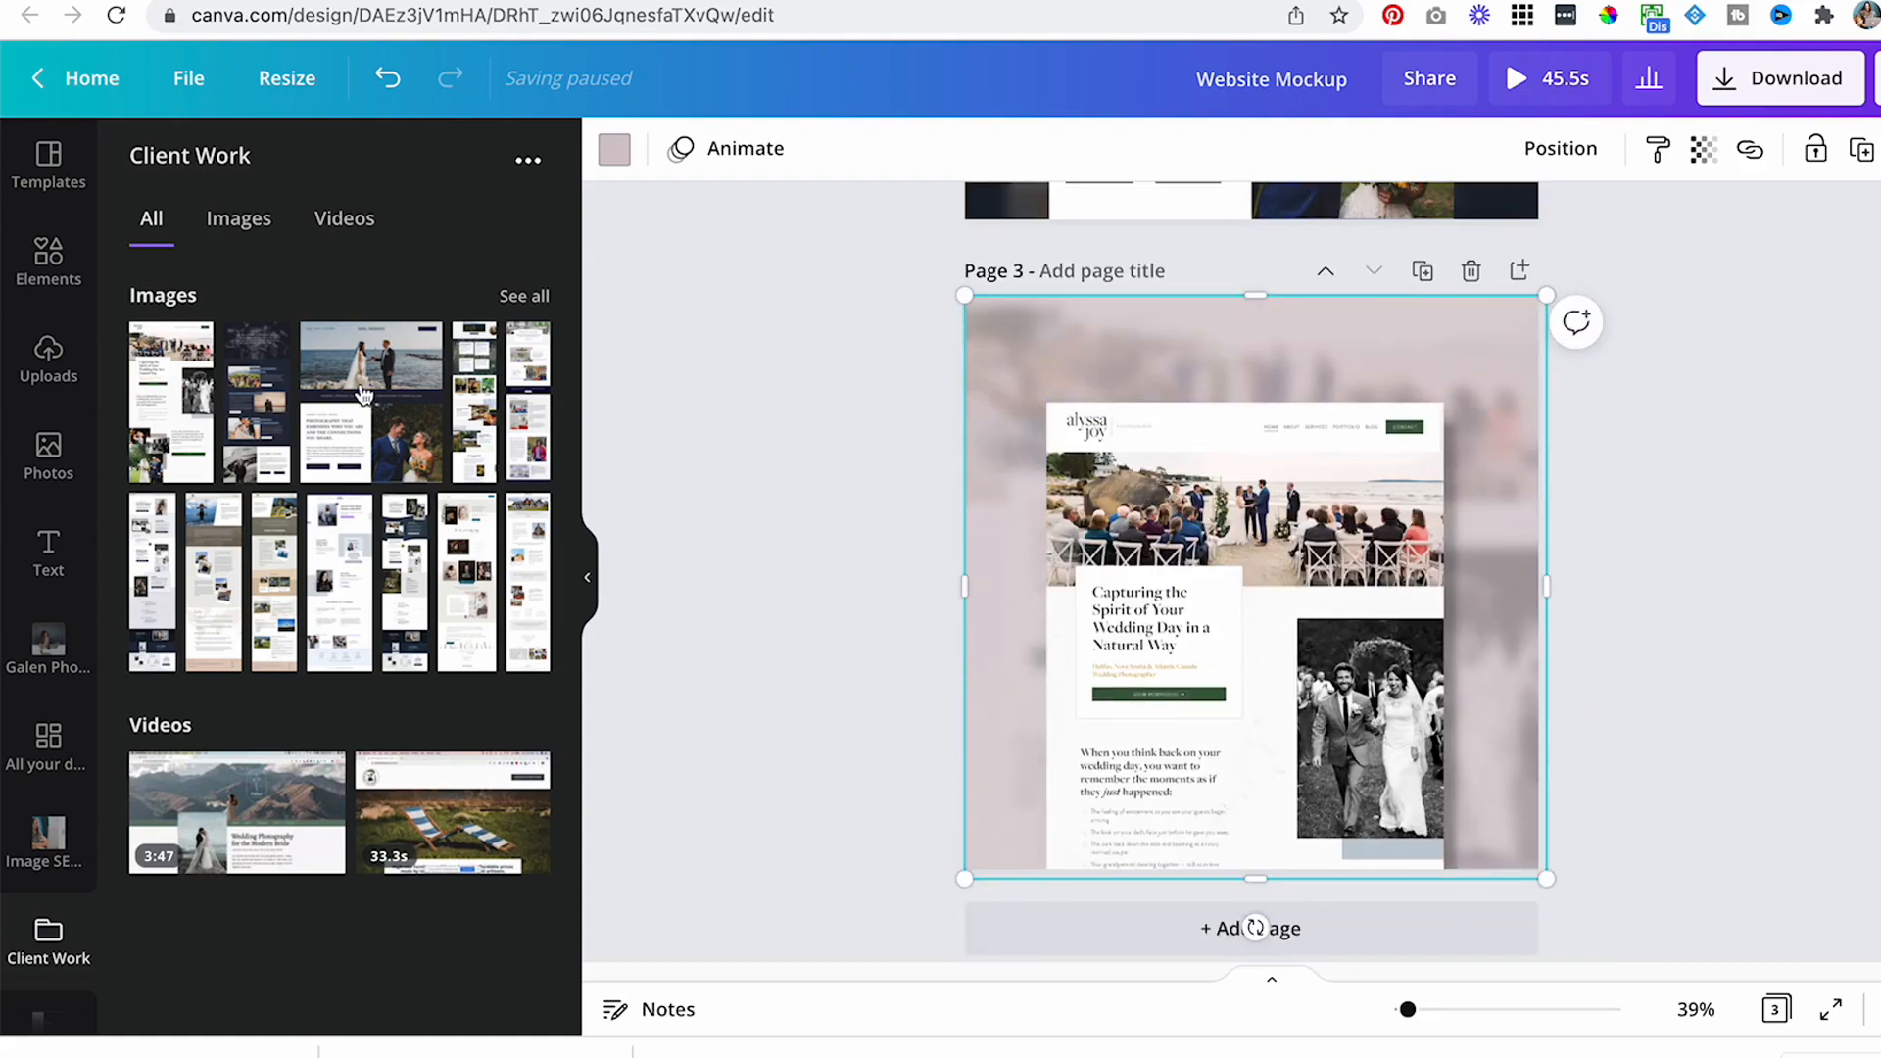
- Add a line of body text above the screenshot on page 3 and color it white
left_click(49, 573)
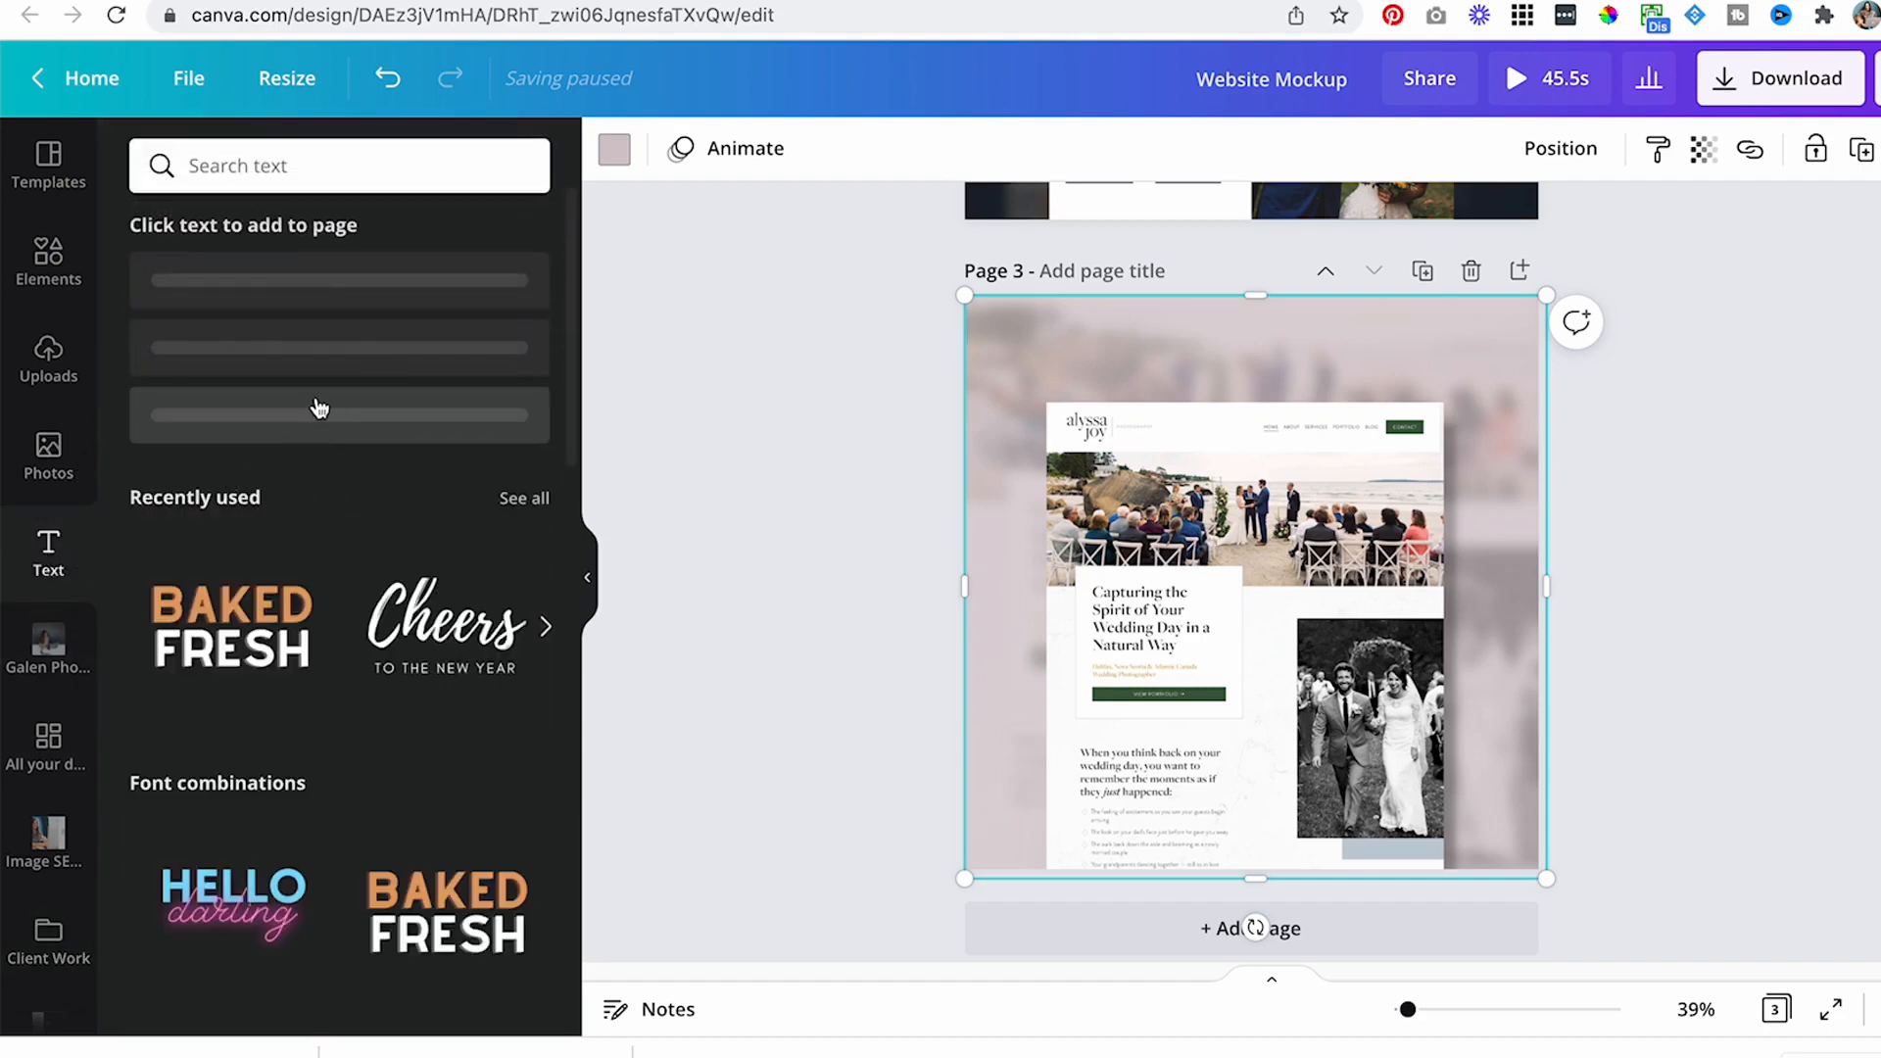
left_click_drag(284, 482, 1239, 364)
left_click(730, 157)
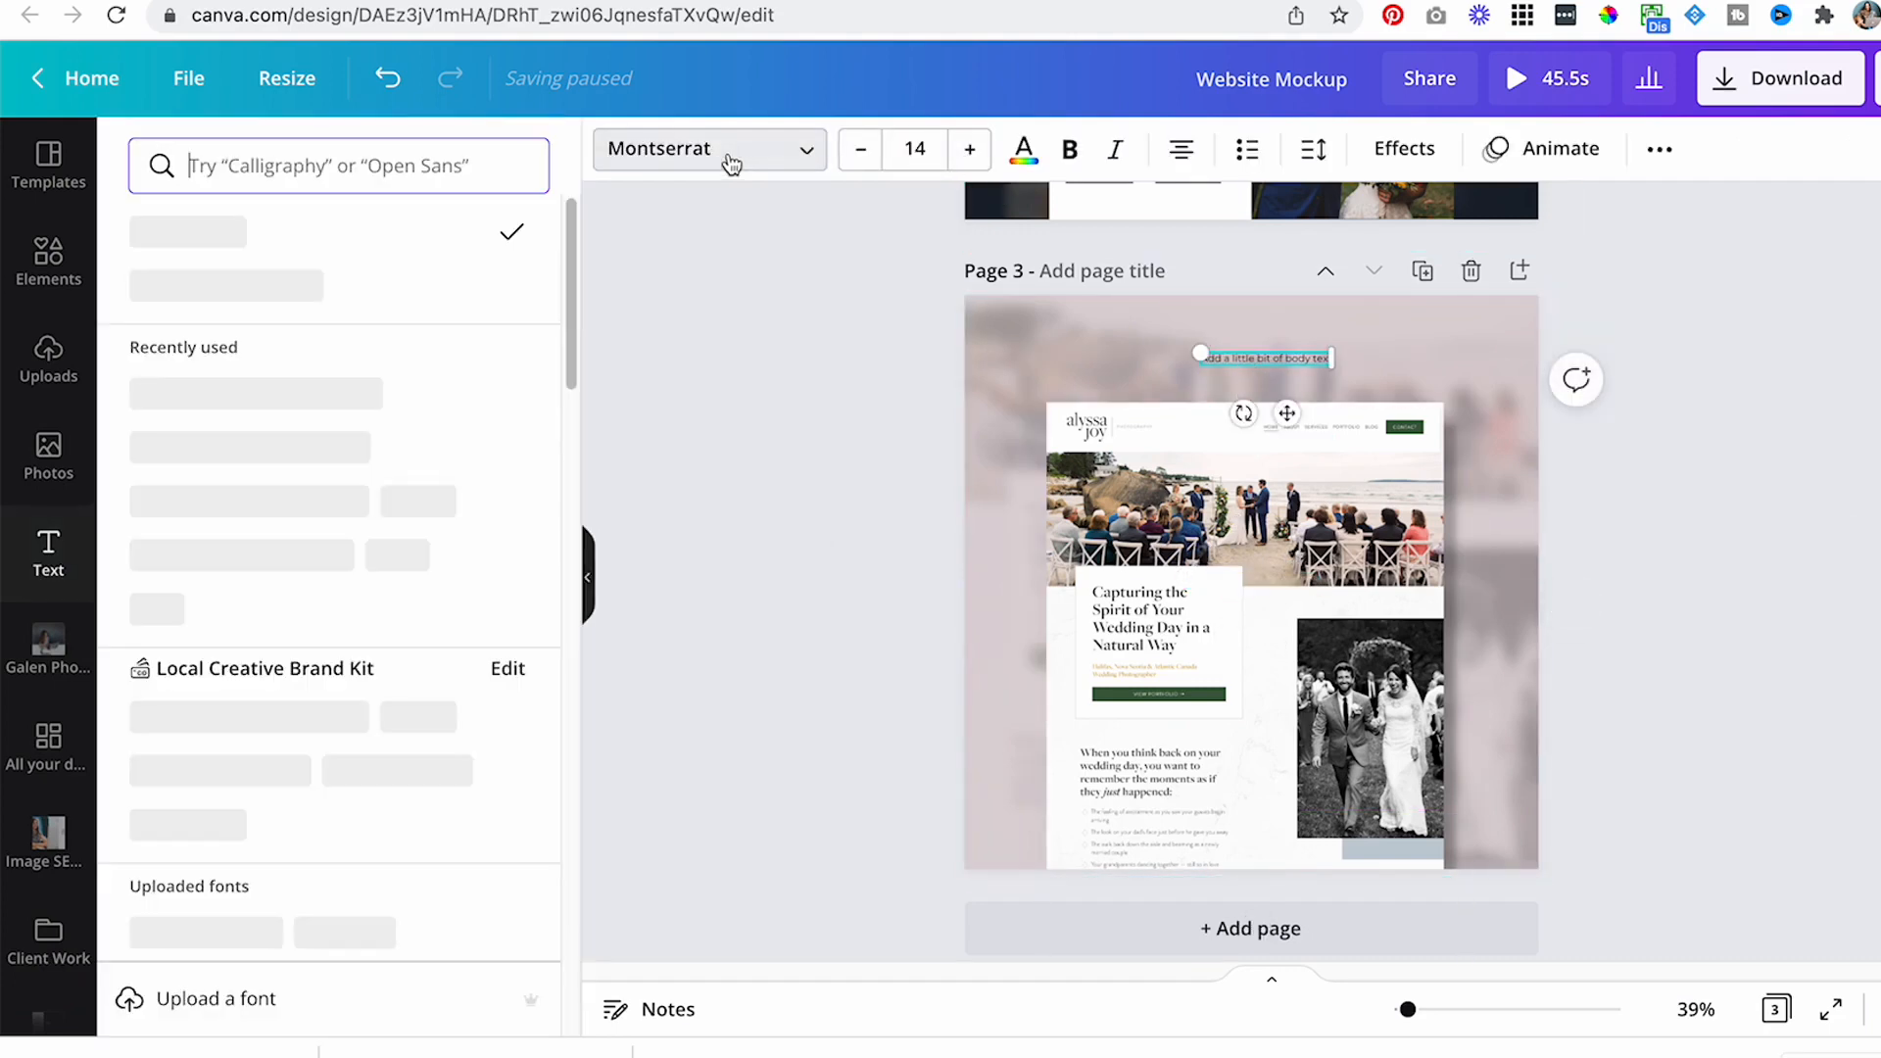
left_click(1023, 152)
left_click(453, 292)
- Switch the white body text to uppercase and enlarge it to about size 34.2 above the screenshot
left_click(809, 155)
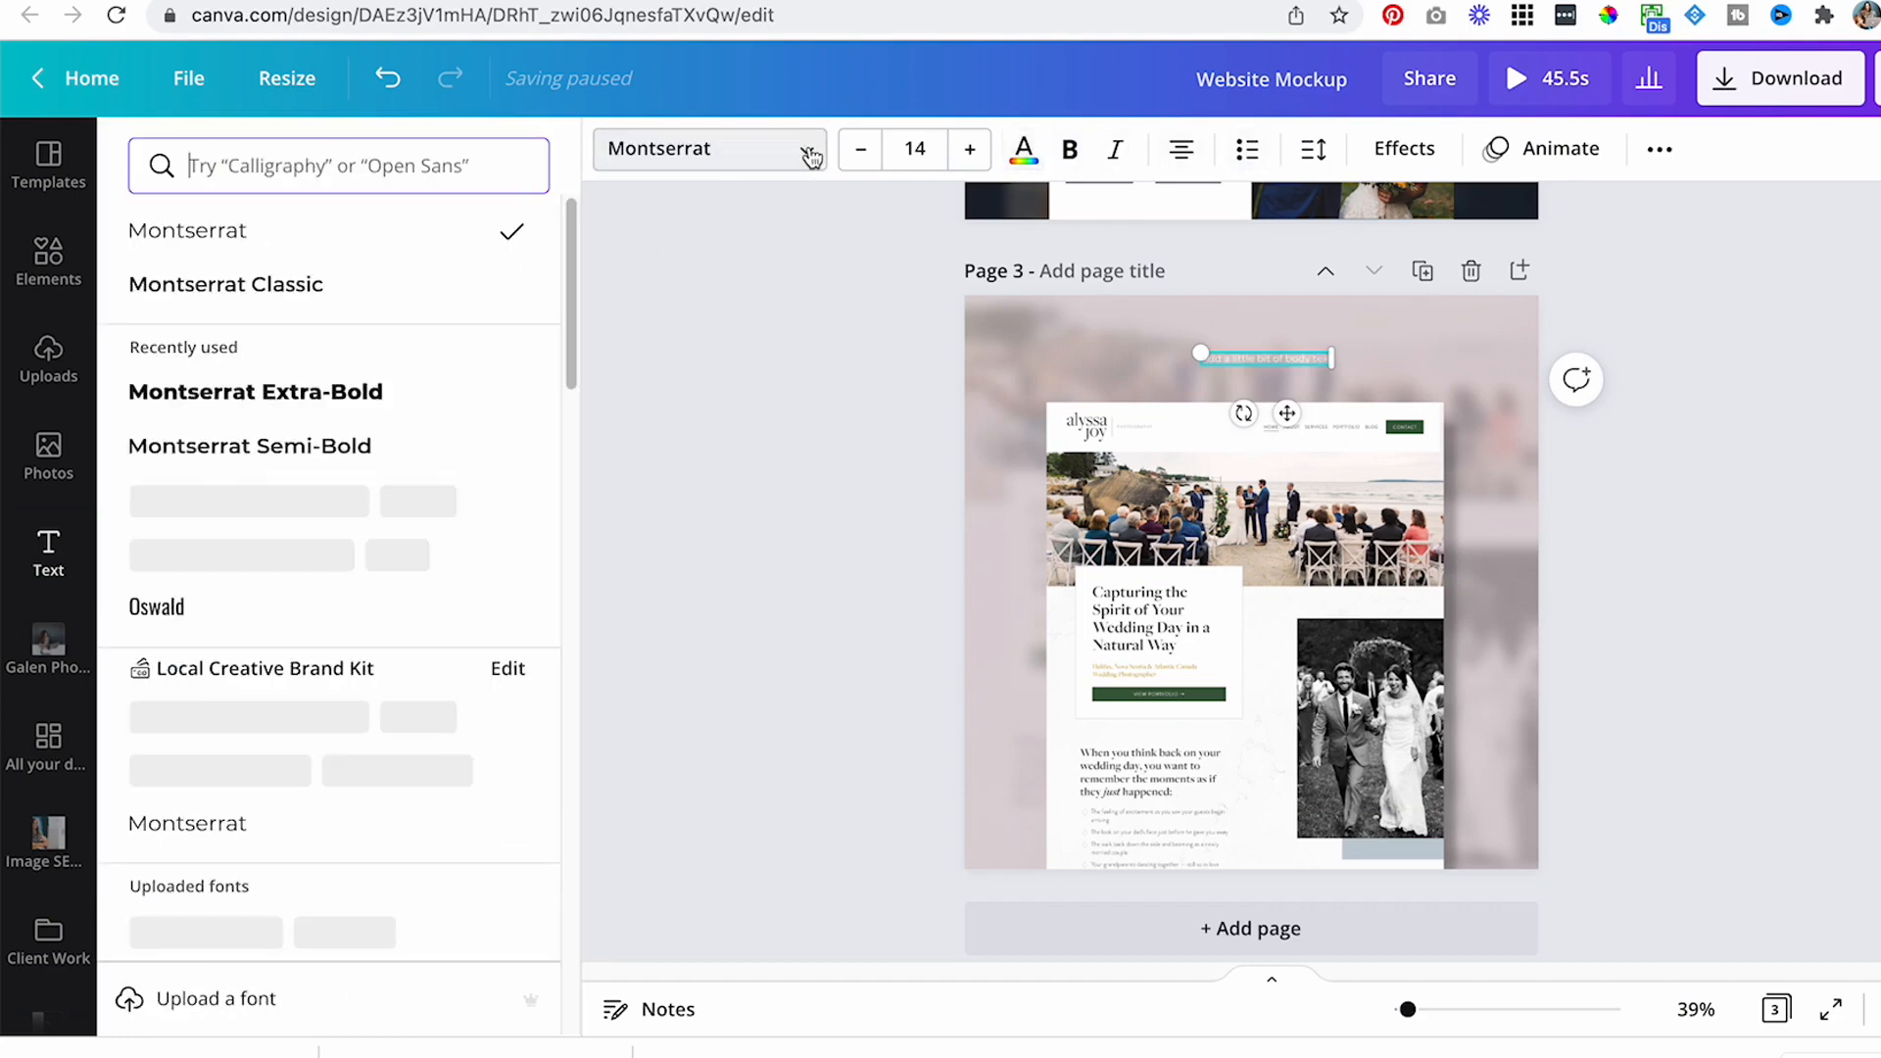
left_click(1660, 149)
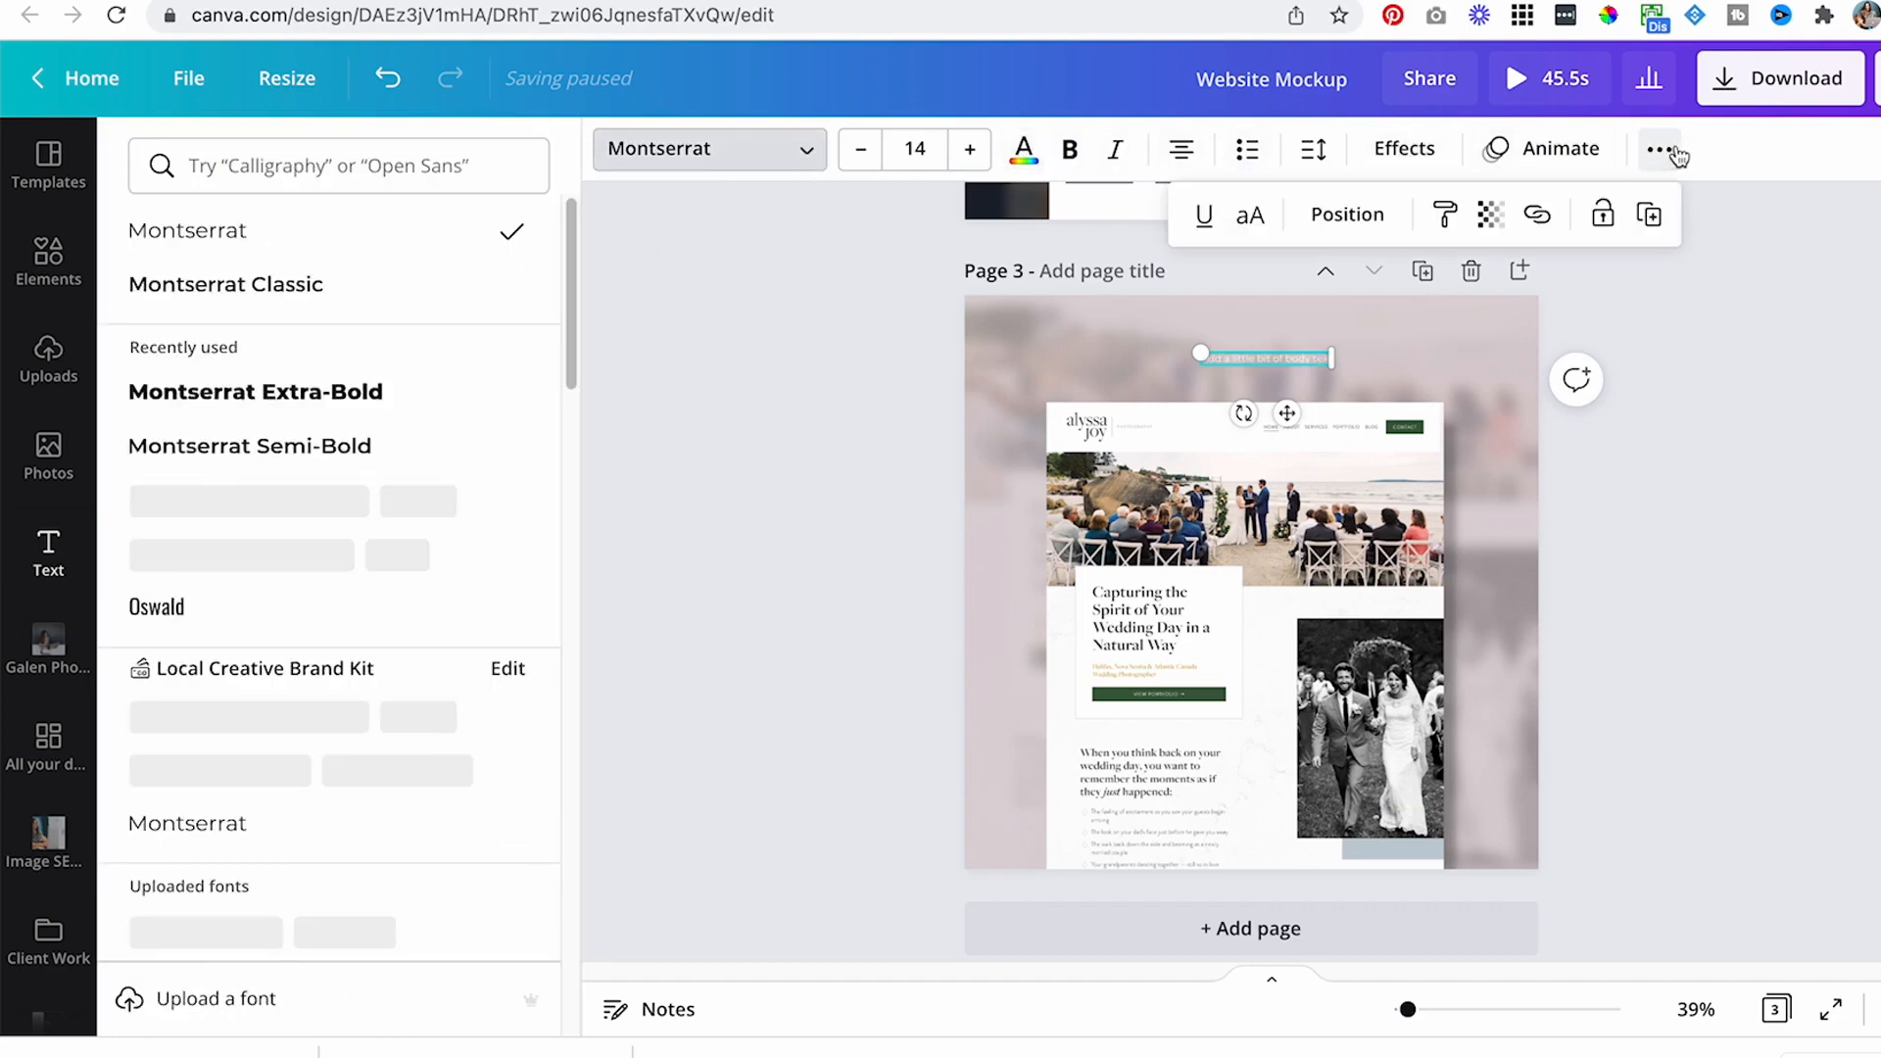
left_click(1249, 223)
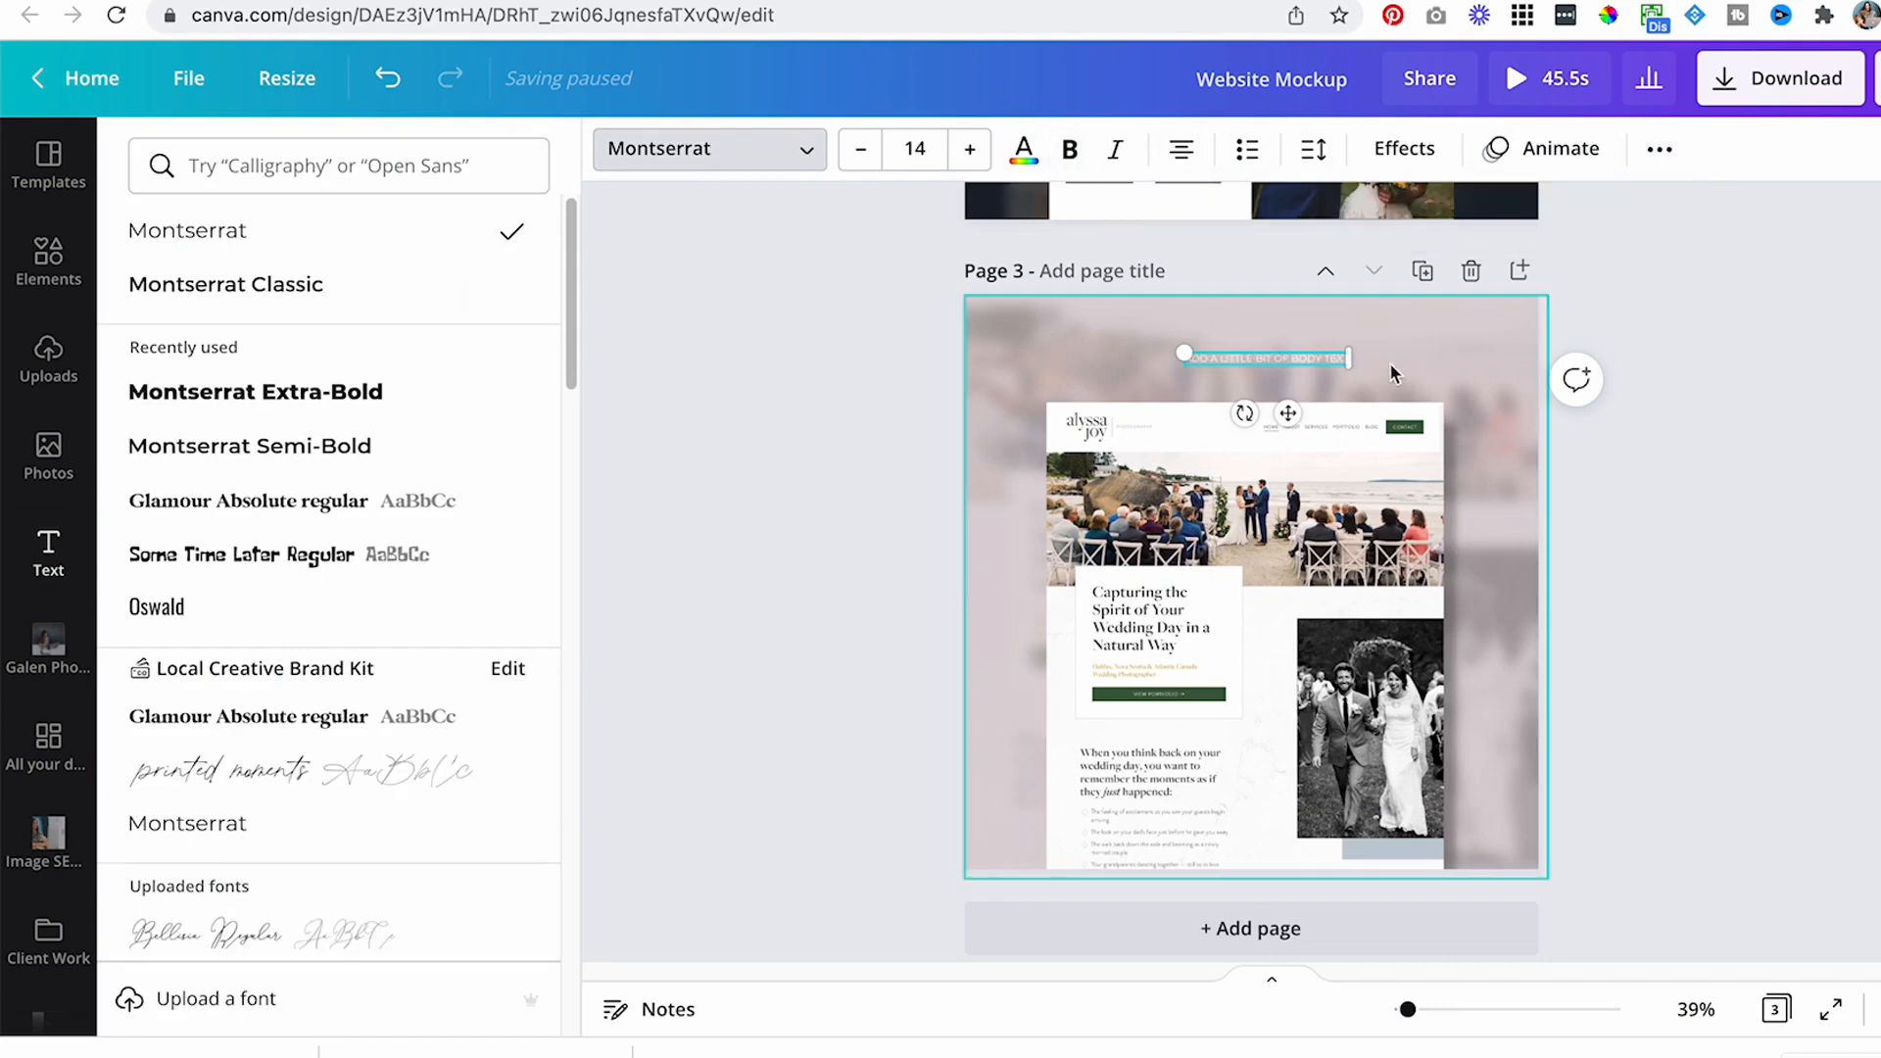
left_click_drag(1347, 352, 1585, 266)
left_click_drag(1475, 351, 1283, 354)
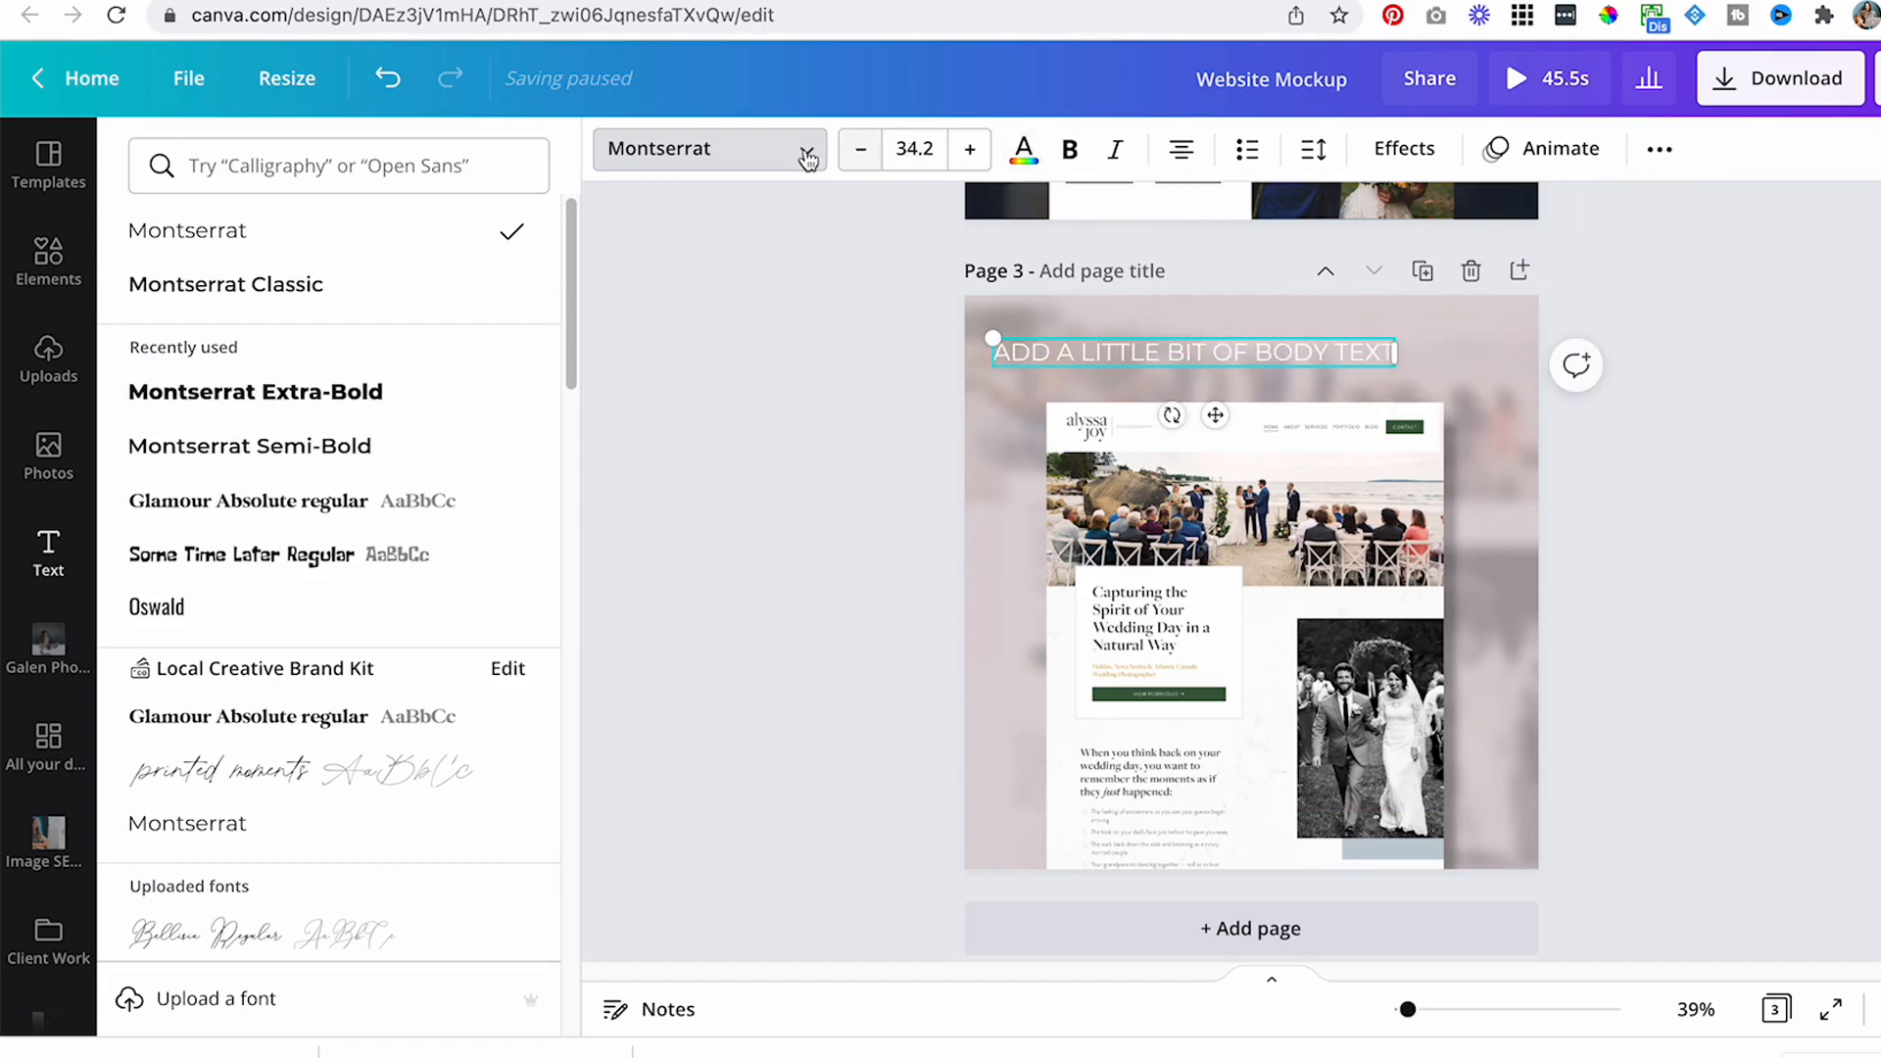
- Set the text's font to Montserrat Semi-Bold and shift the line sideways so it starts at the screenshot's left edge
left_click(705, 148)
left_click(426, 166)
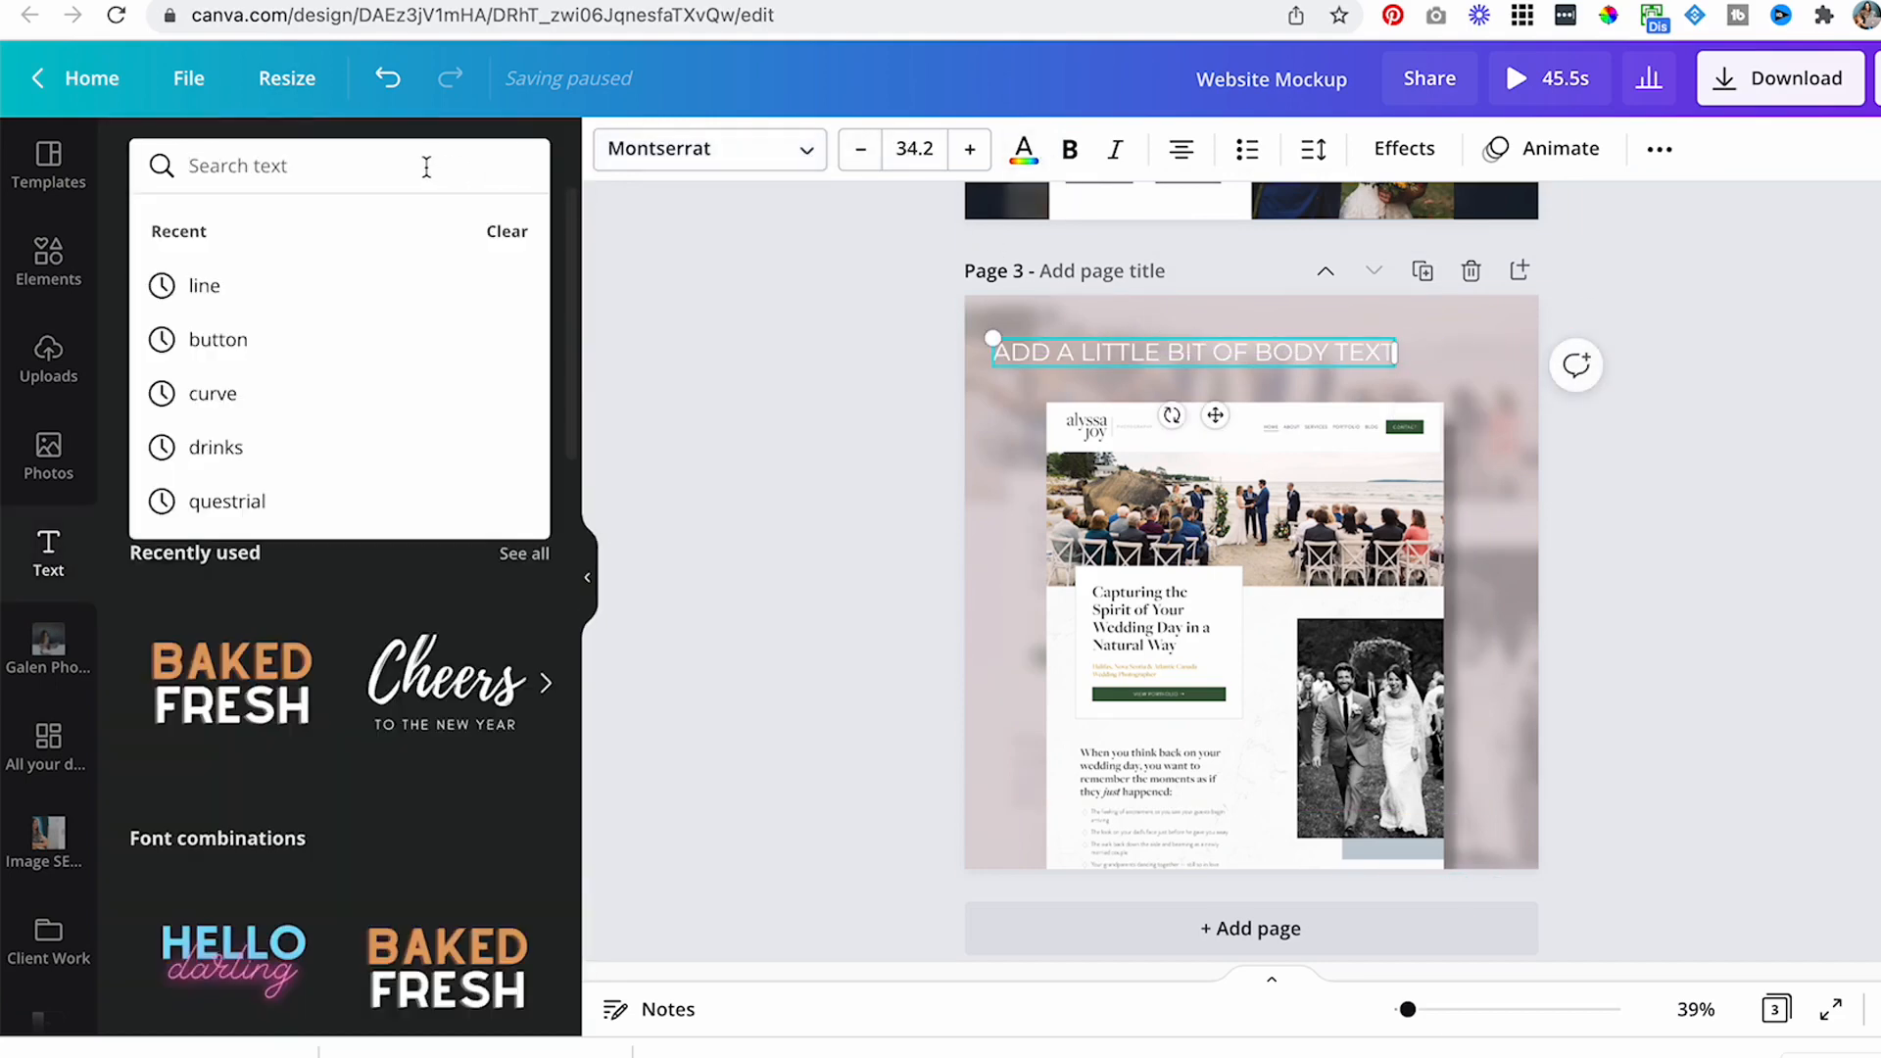
left_click(674, 168)
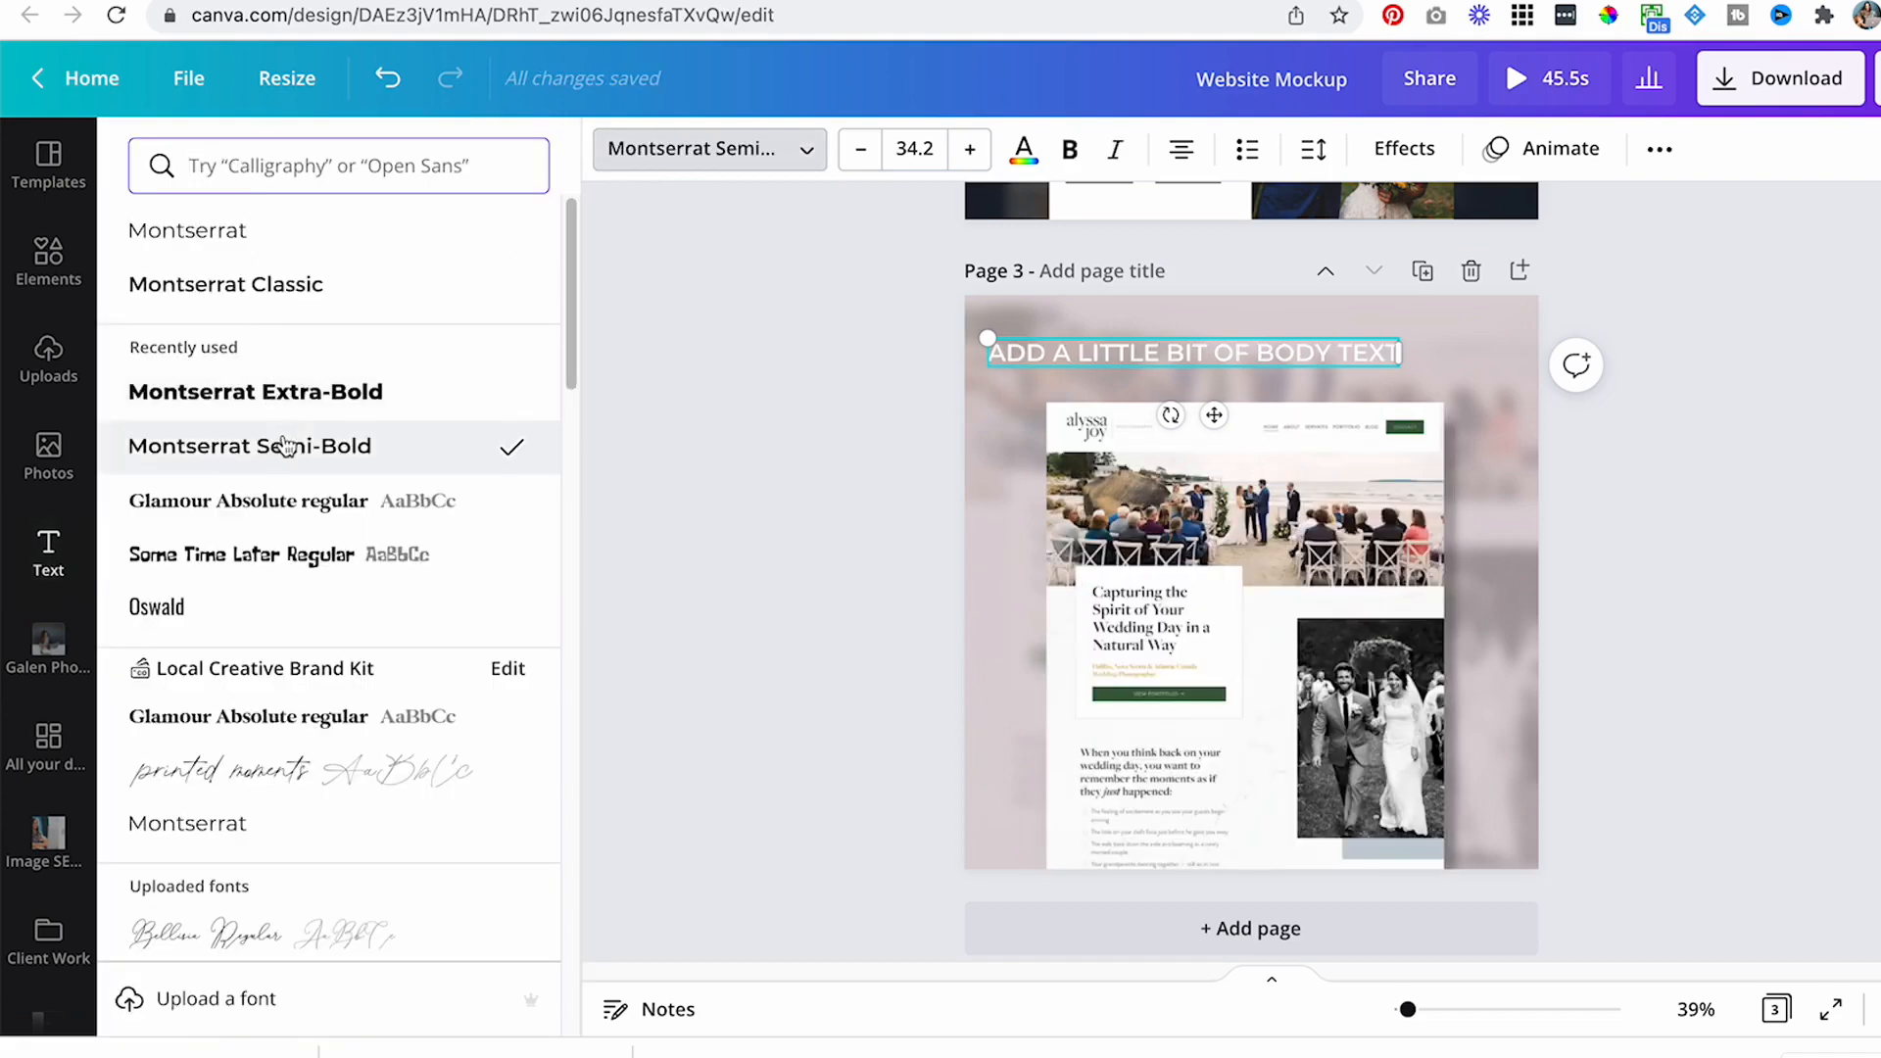
left_click(651, 421)
left_click_drag(1269, 345, 1328, 345)
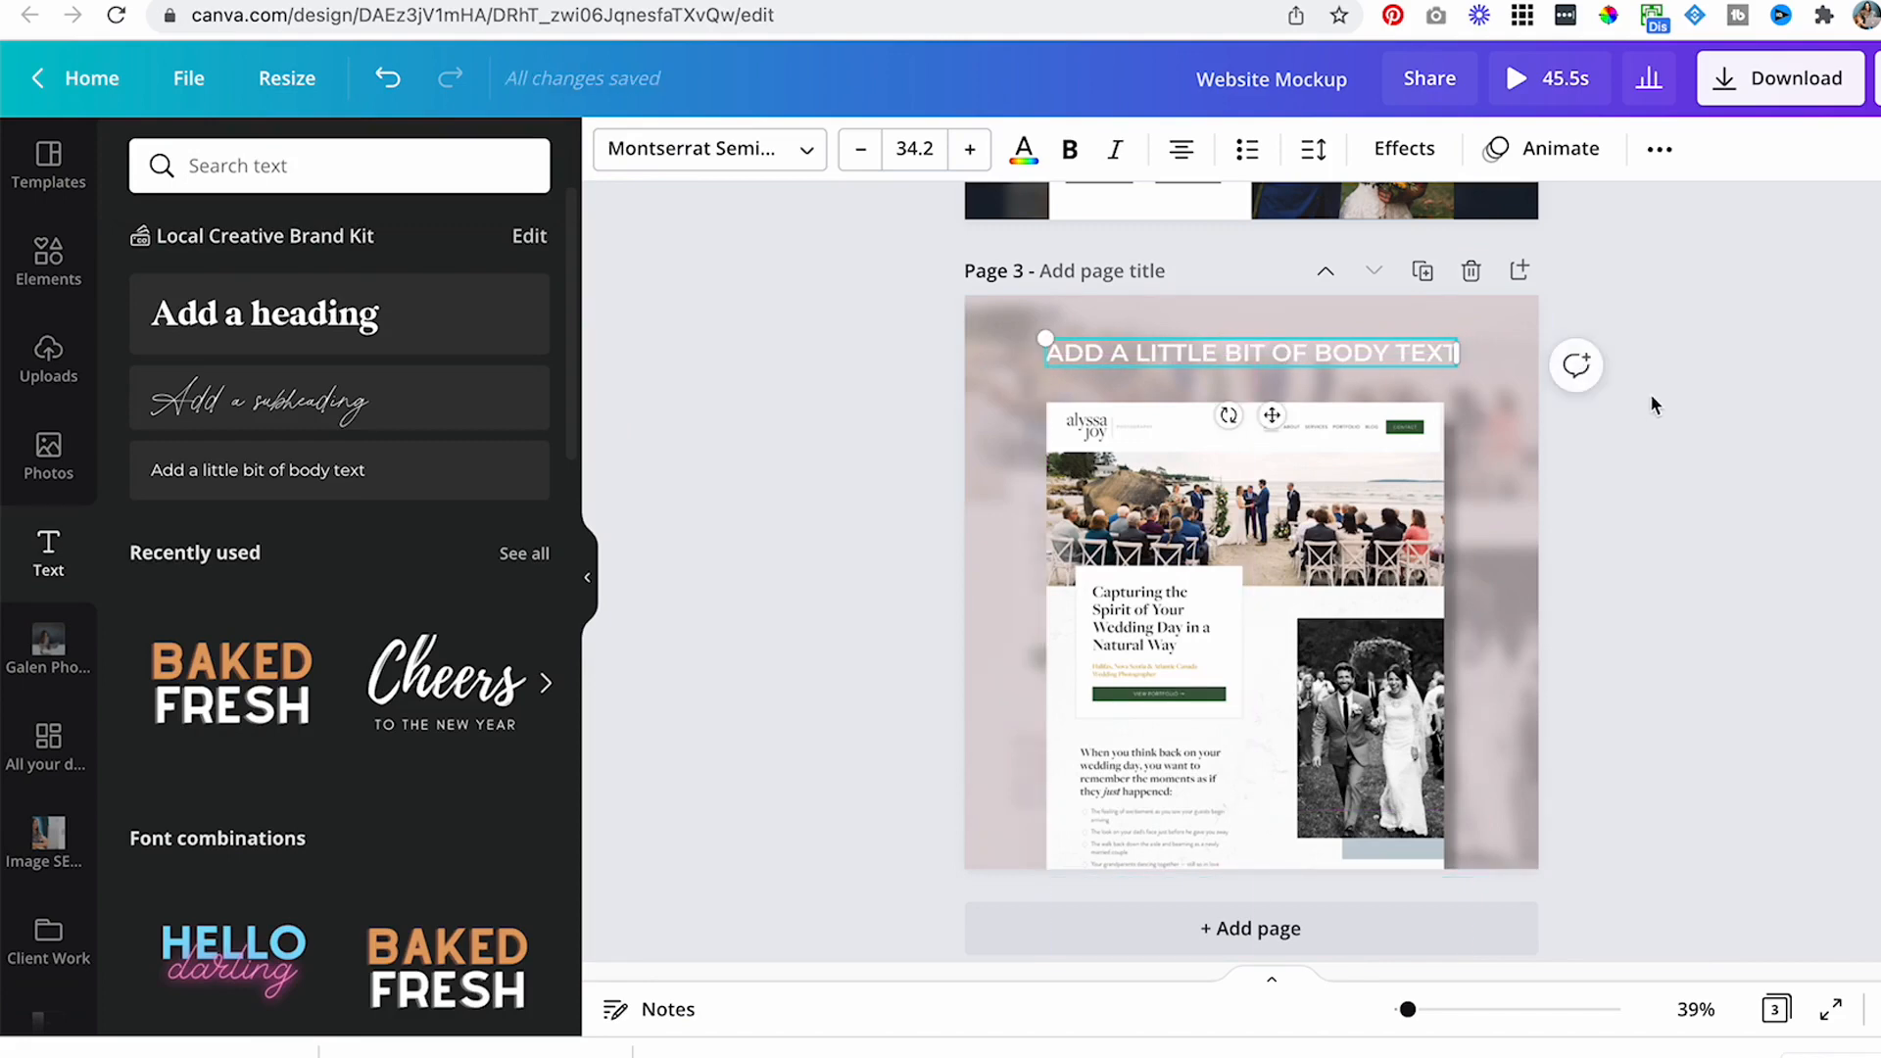
left_click(1816, 315)
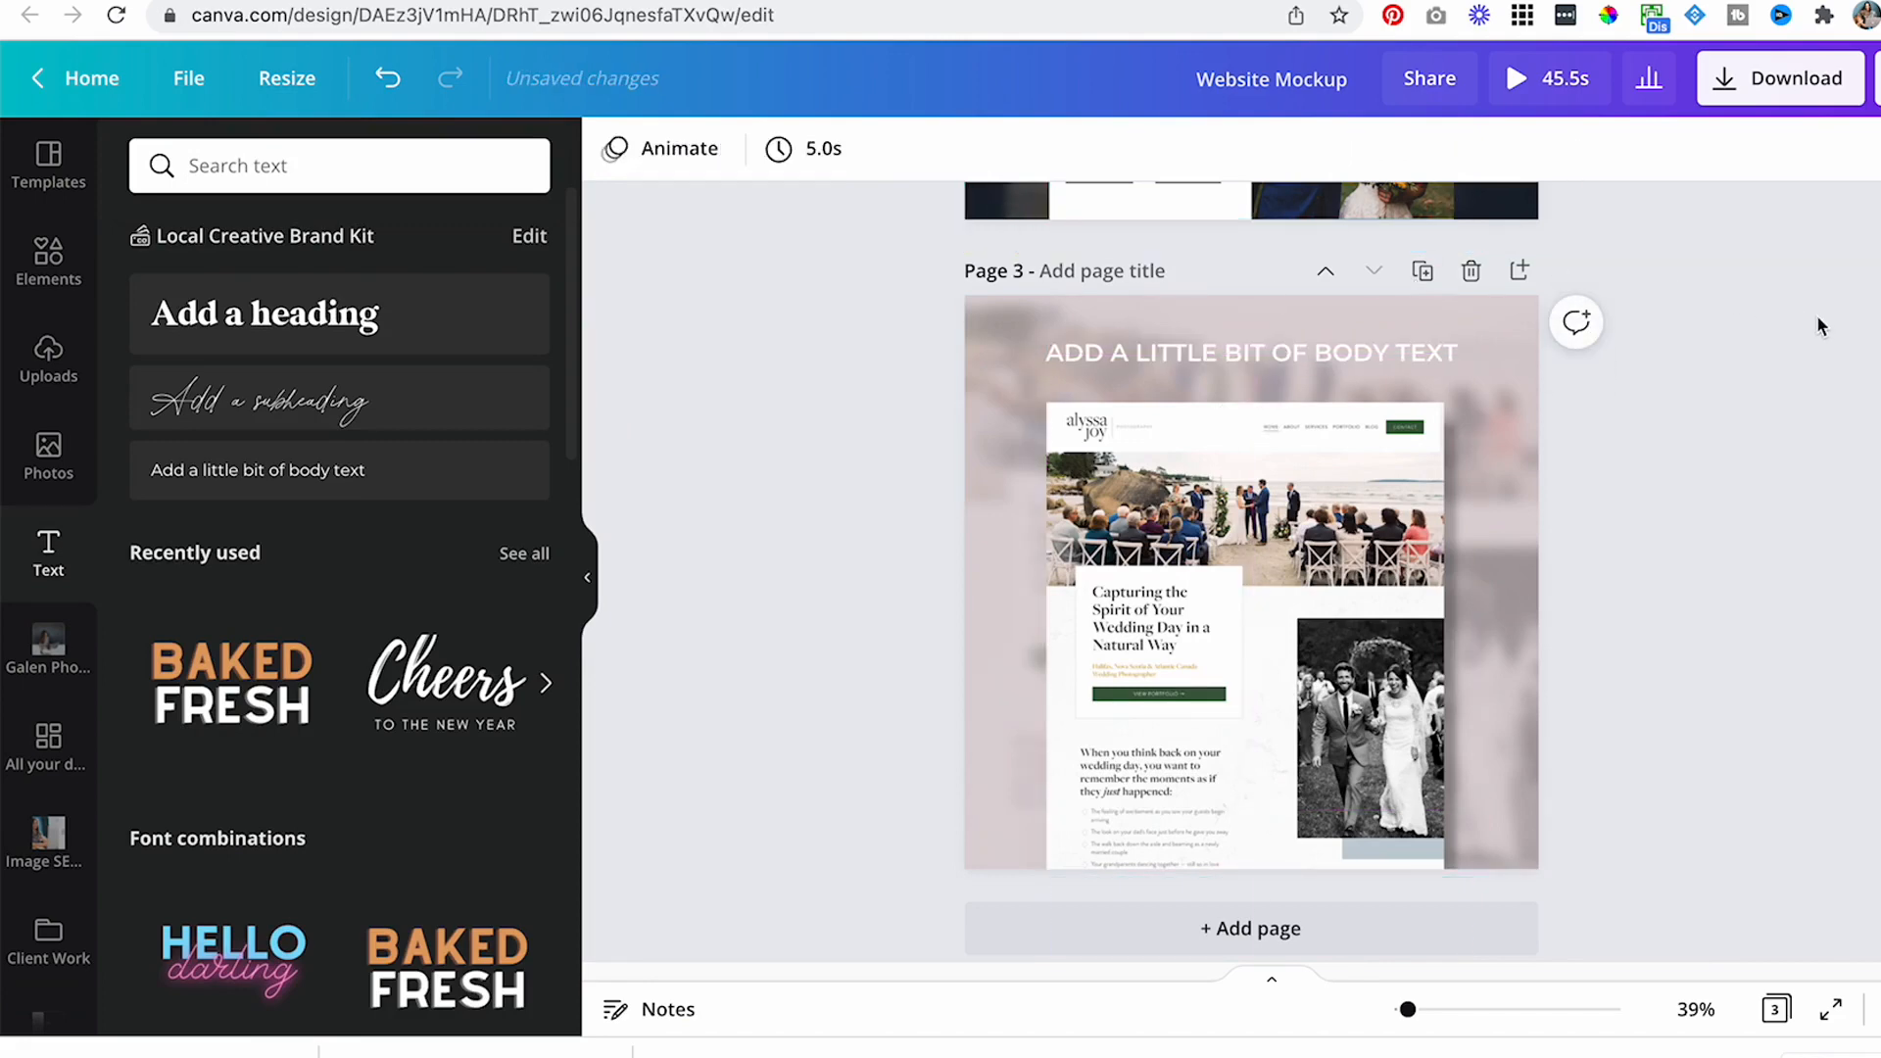
- Apply the Curve shape effect to the white text line and move it to the screenshot's upper-right corner
left_click(1129, 348)
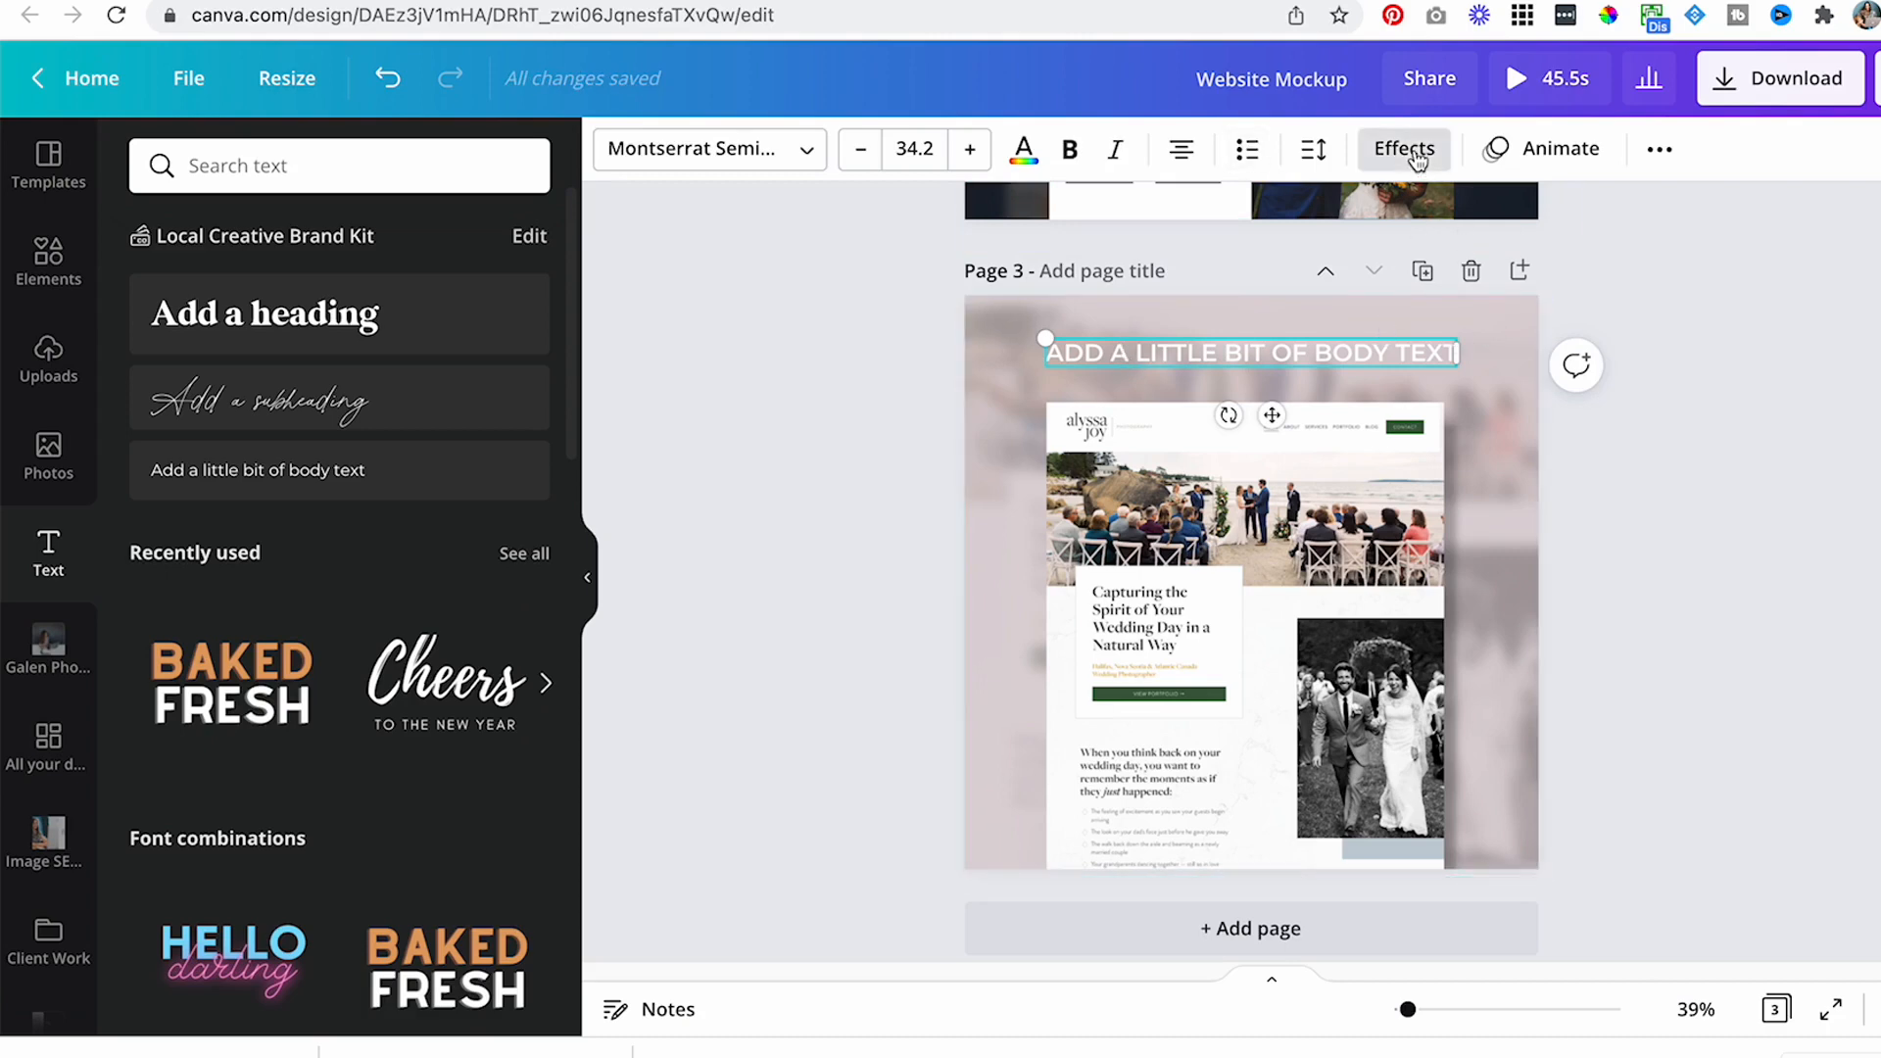
left_click(1404, 149)
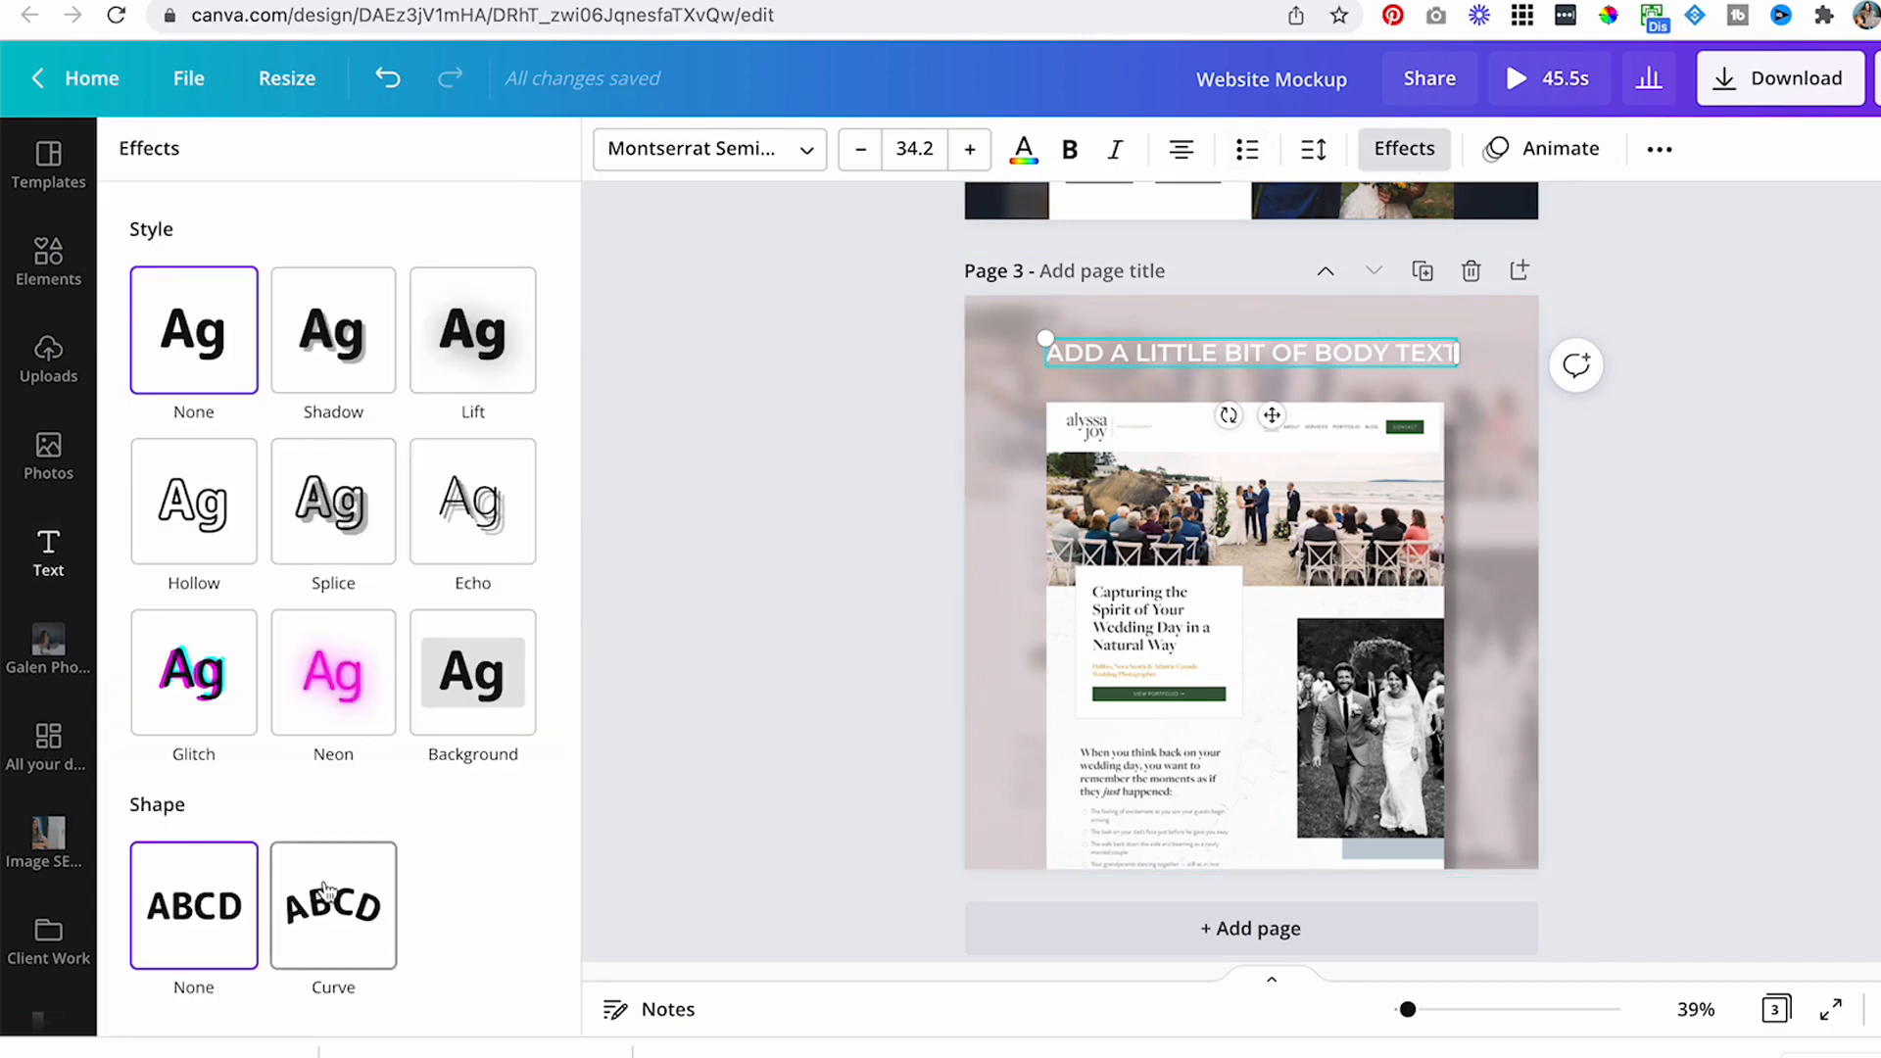
left_click(329, 894)
left_click_drag(1270, 352, 1386, 339)
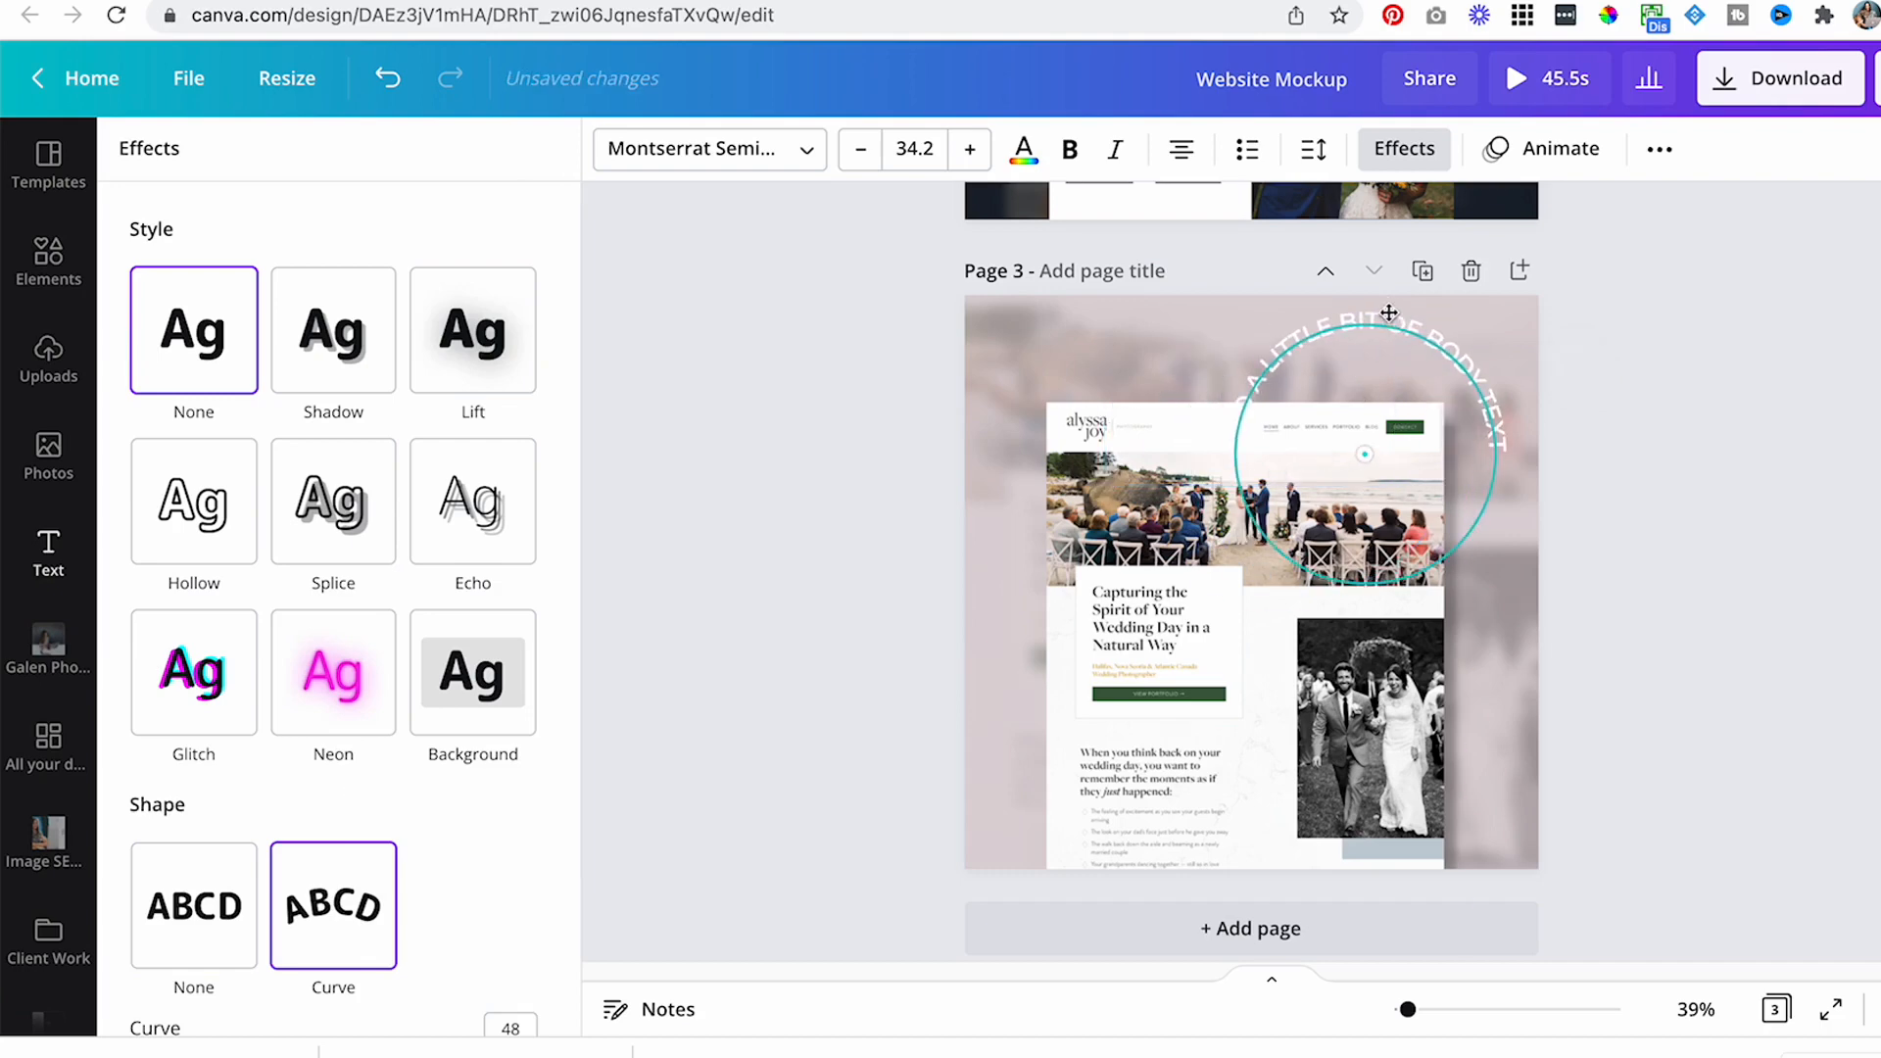
- Replace the placeholder wording of the curved text with "NEW CLIENT WEBSITE!"
double_click(1385, 339)
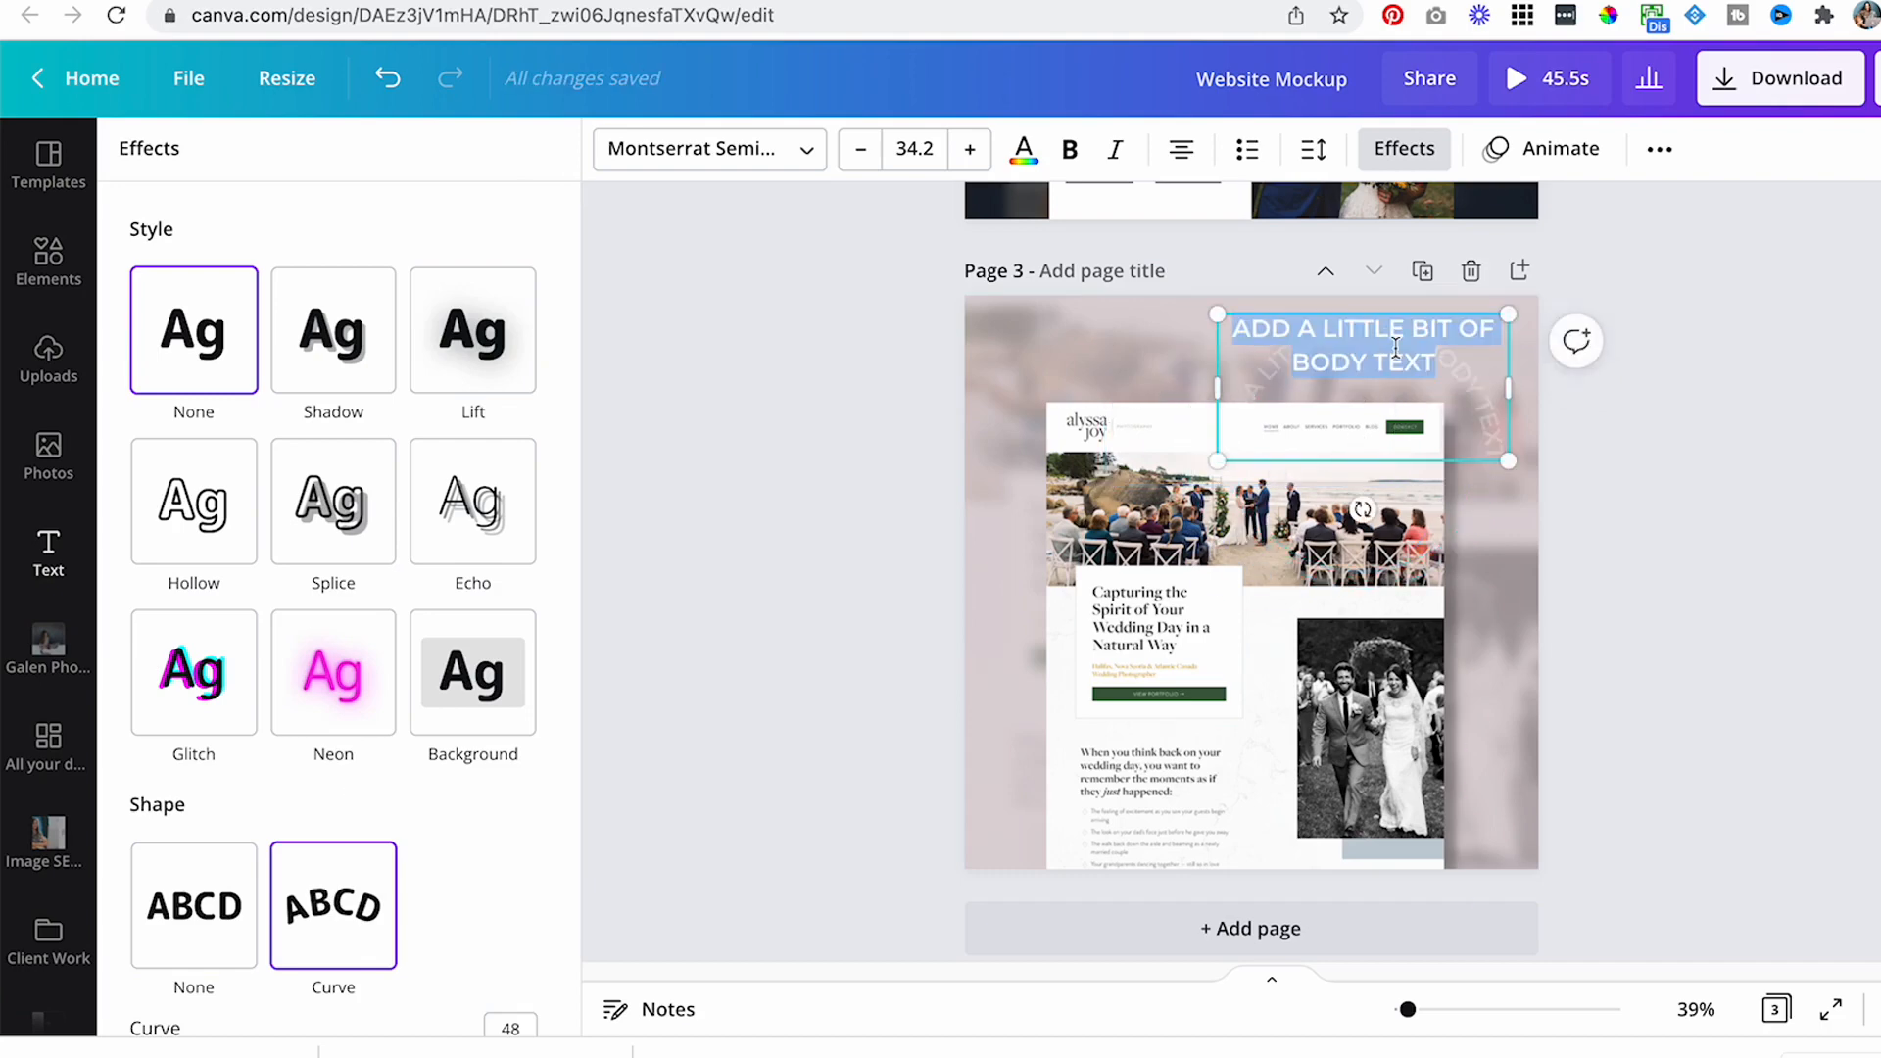
type("NEW CLIENT WEBSITE!")
key("Escape")
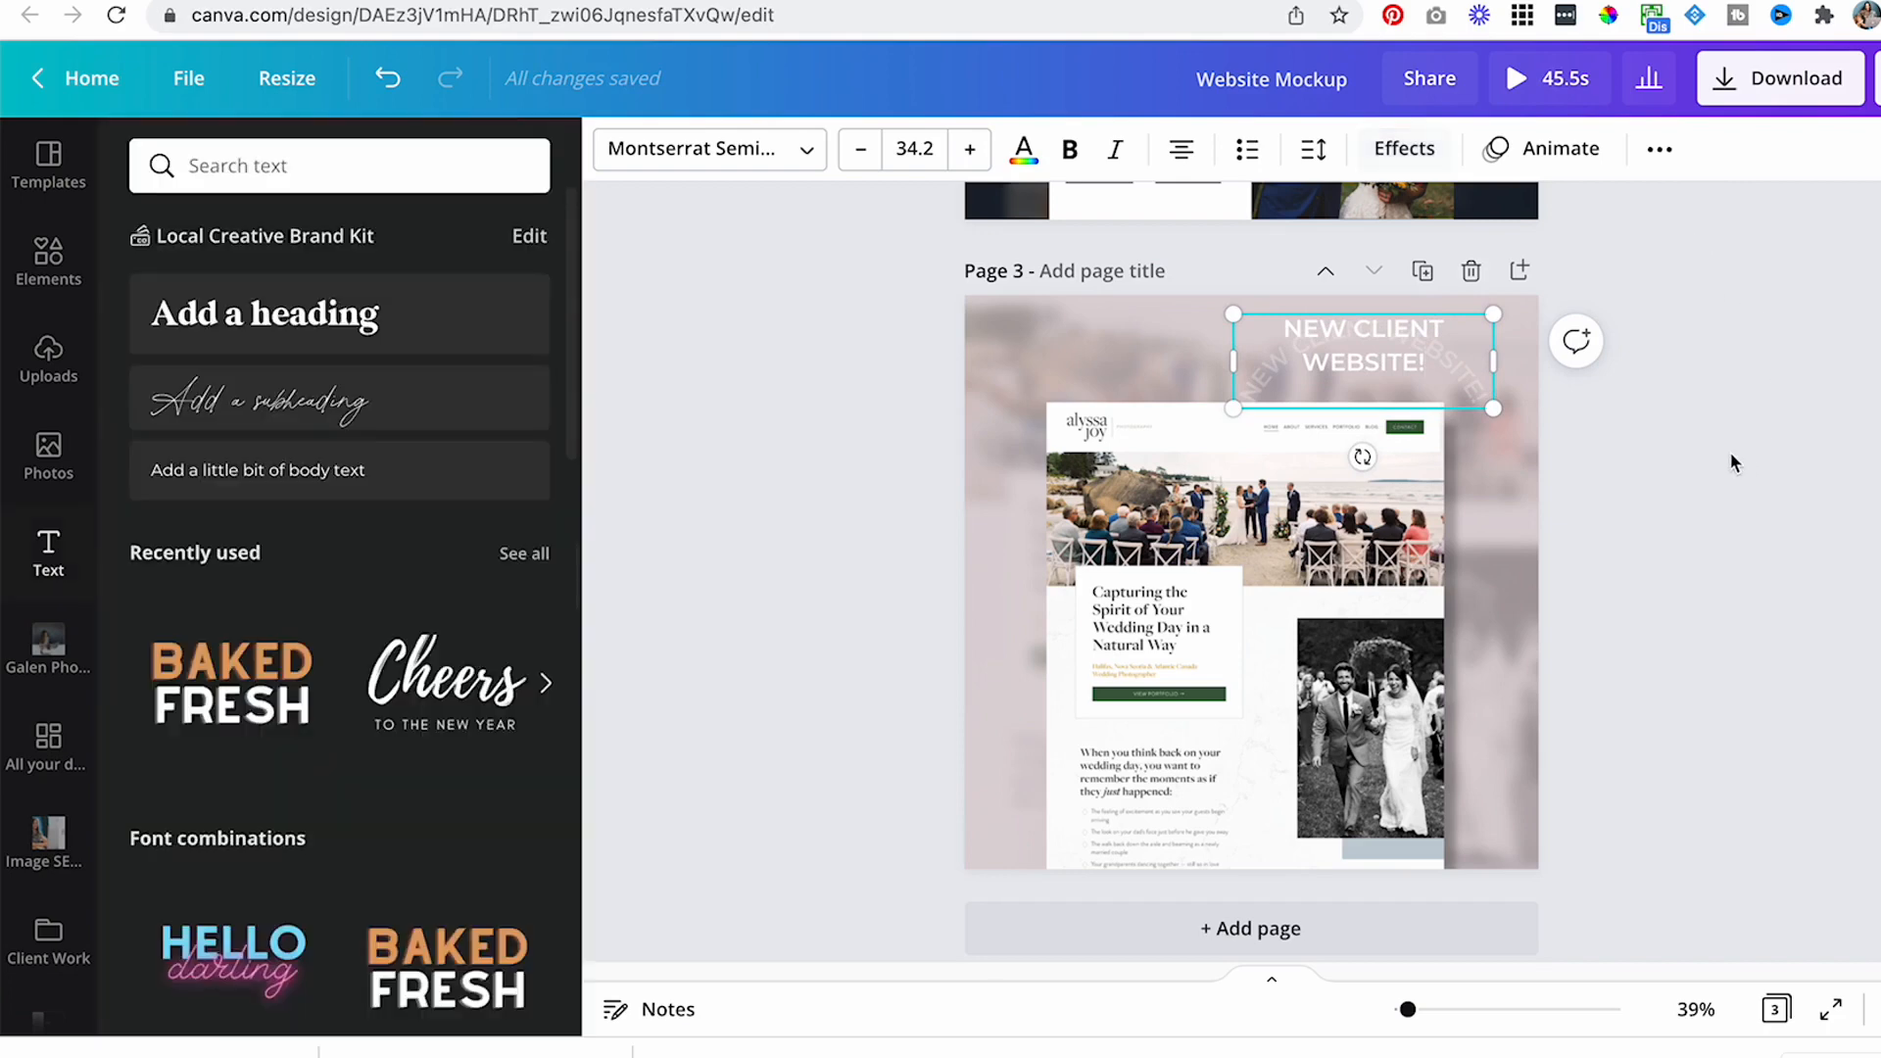
left_click(1654, 455)
- Shift the curved text closer to the page's upper-right corner and tilt it clockwise toward the screenshot's corner
mouse_move(1419, 336)
left_mouse_down()
mouse_move(1147, 336)
mouse_move(1444, 333)
left_mouse_up()
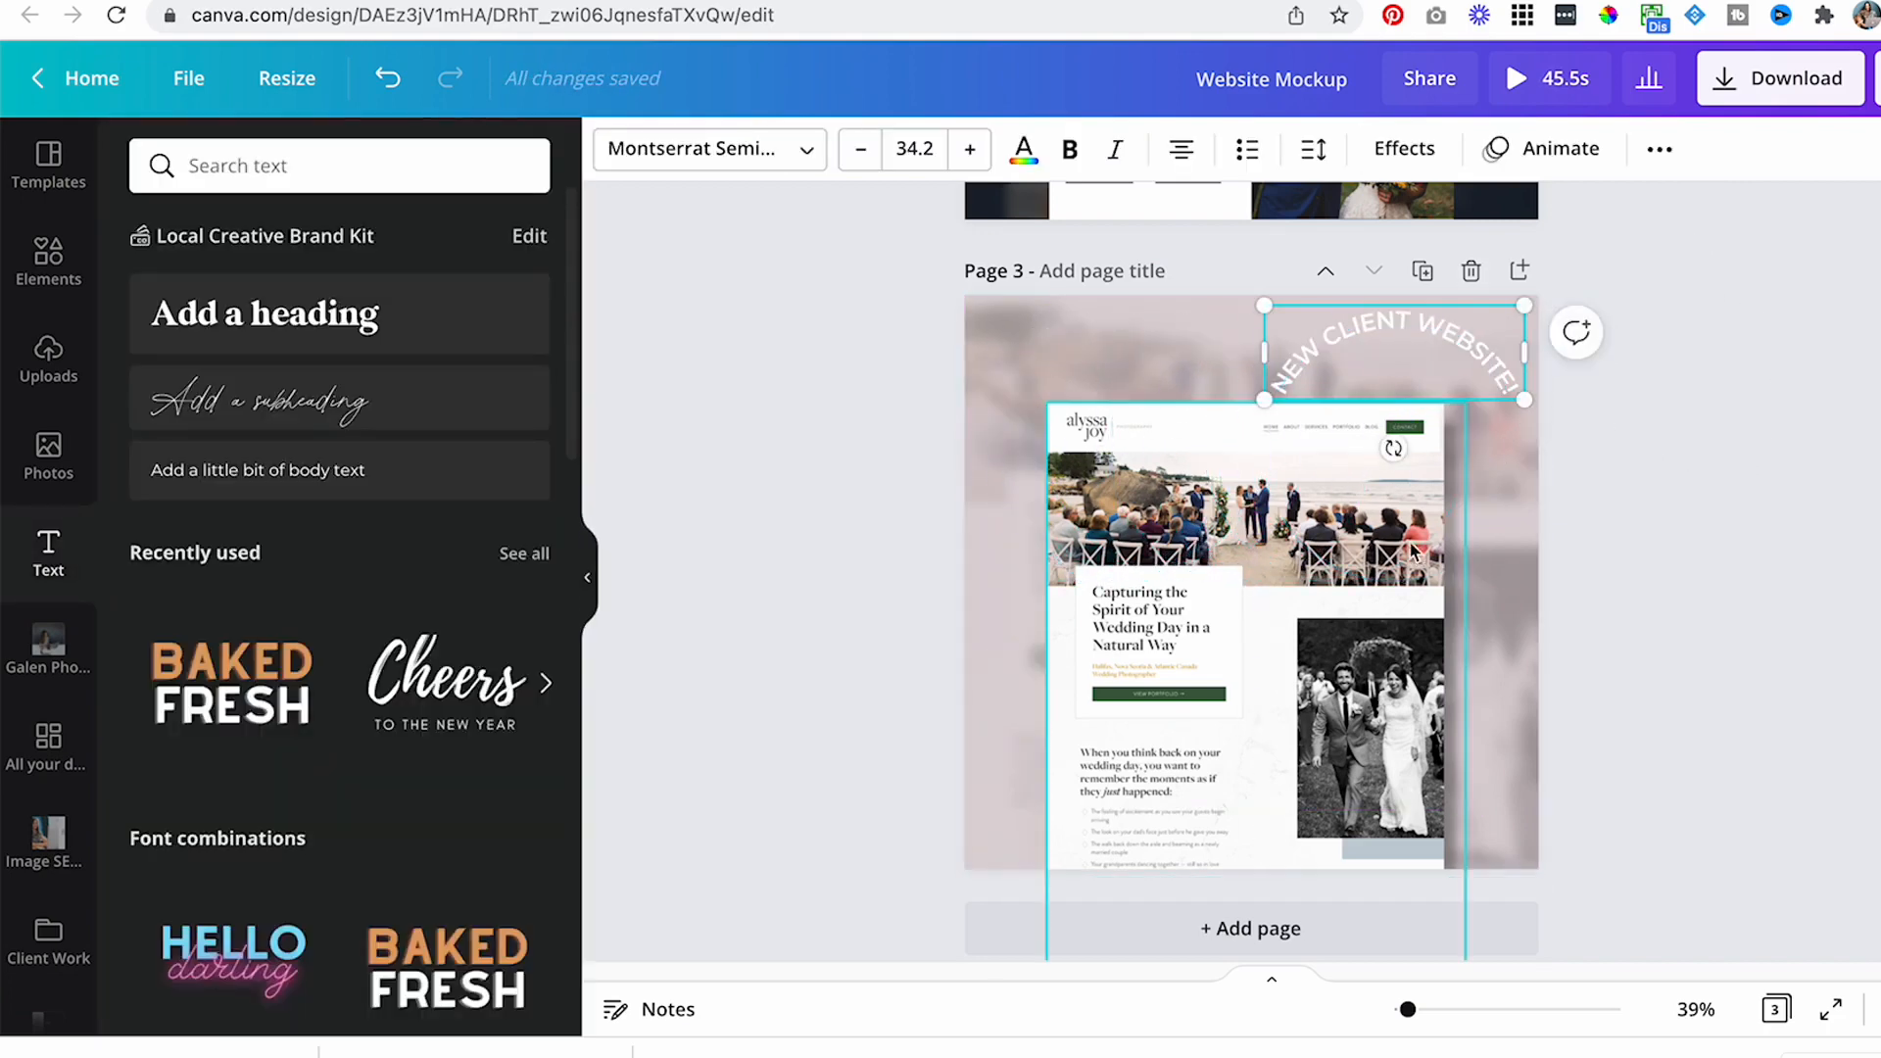
left_click(1467, 362)
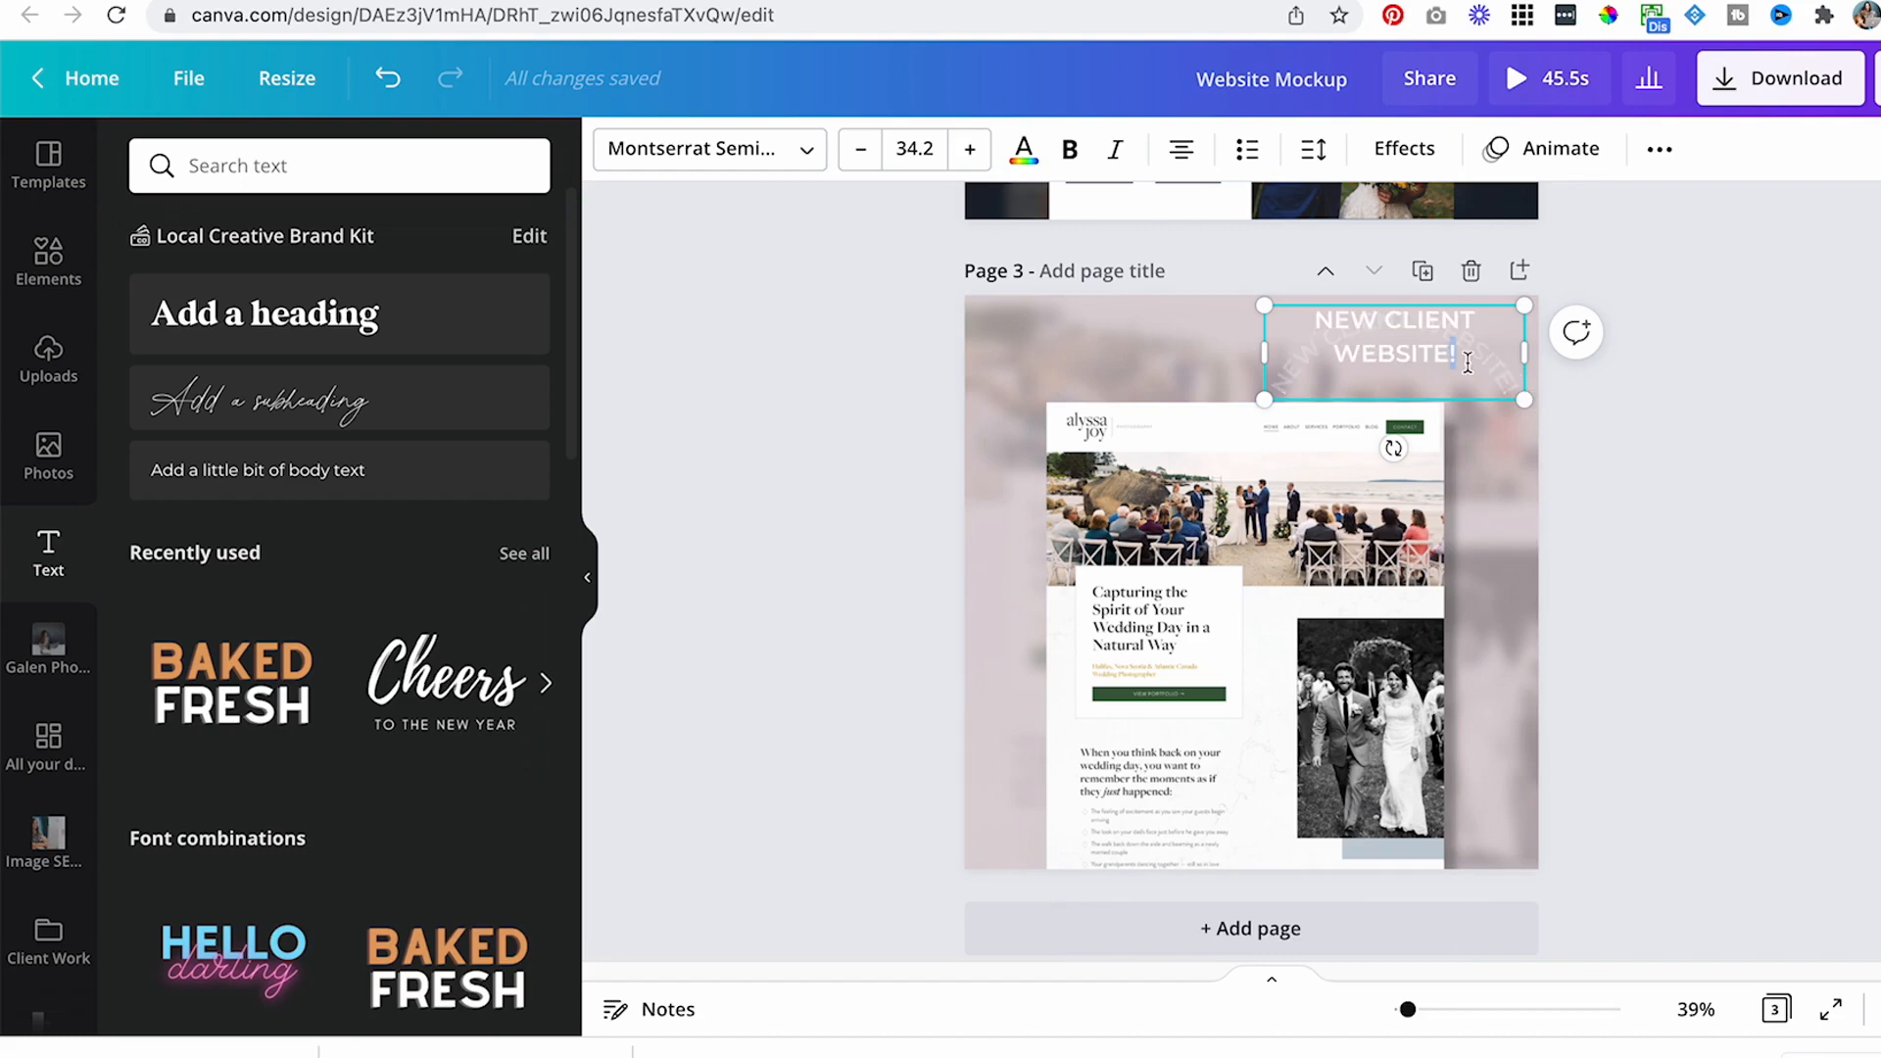
left_click(1588, 438)
left_click(1512, 385)
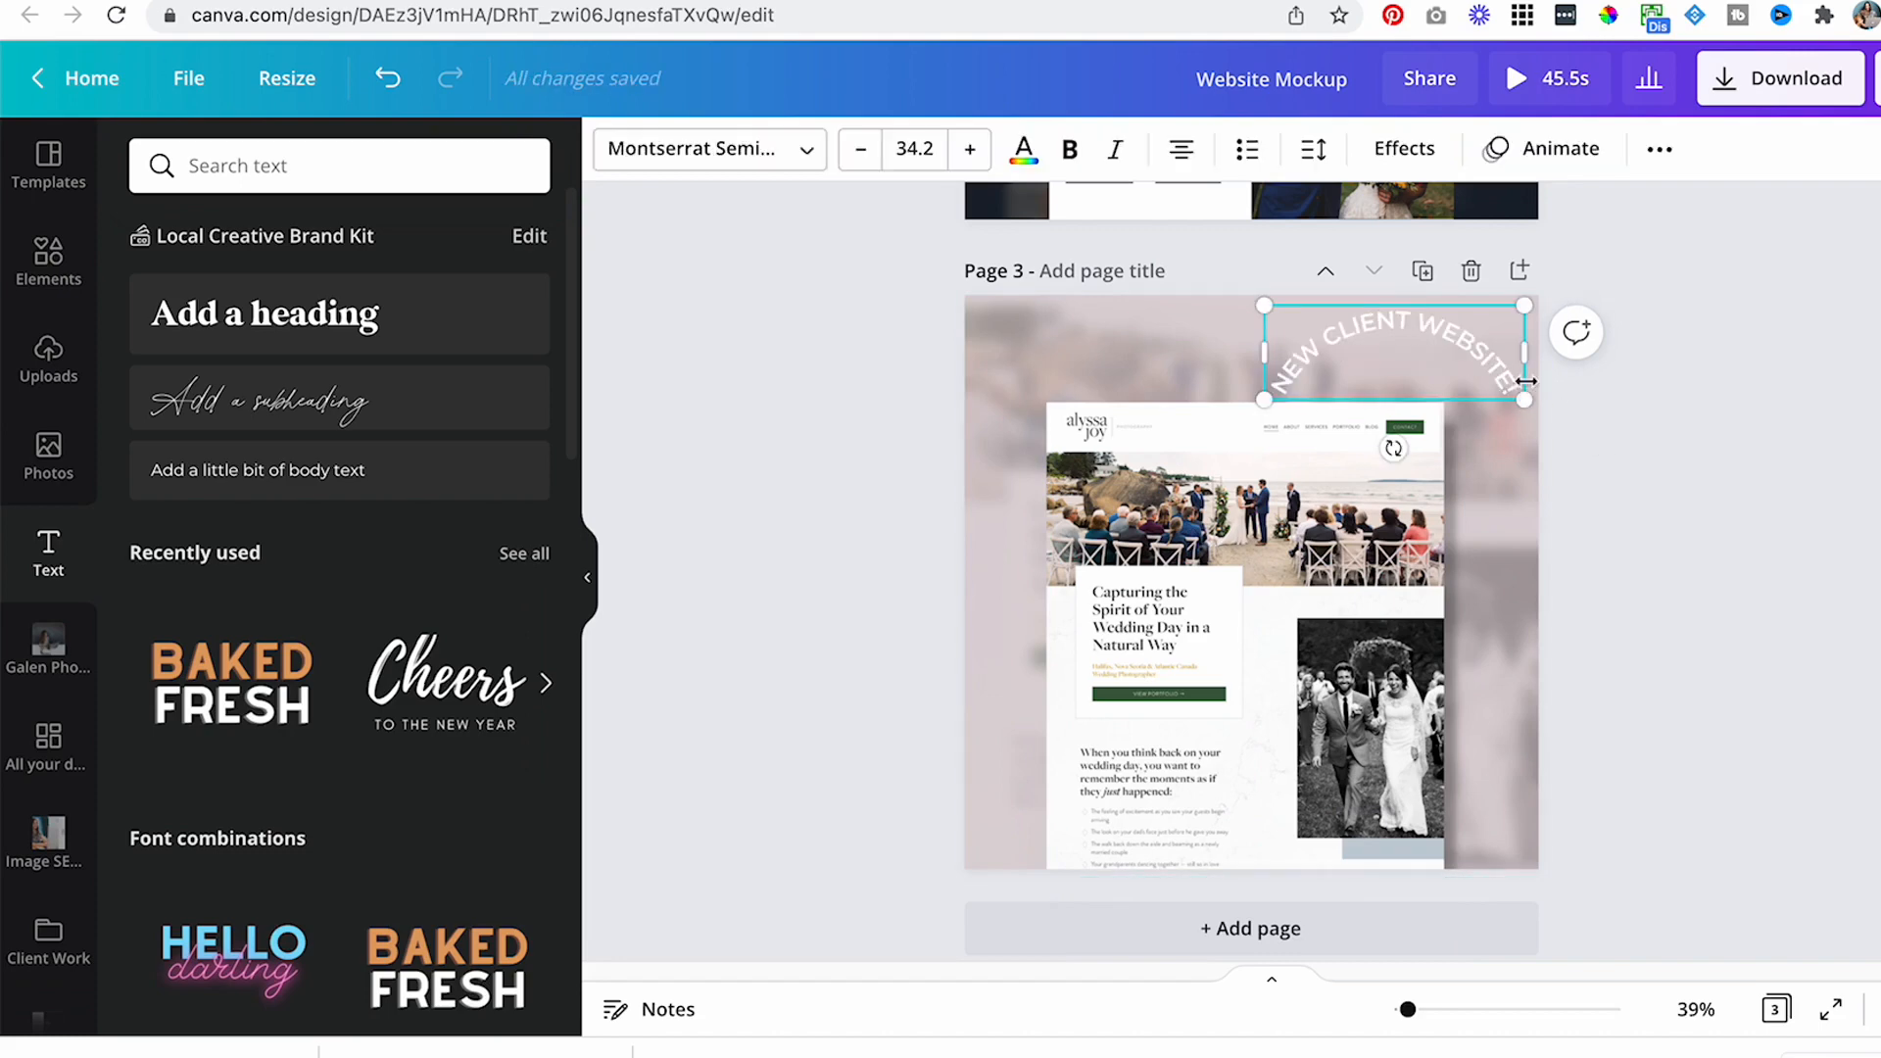
left_click_drag(1397, 448, 1370, 449)
- Set the text's curve to 62, then rotate it further clockwise and reposition it around the screenshot's upper-right corner
left_click(1404, 148)
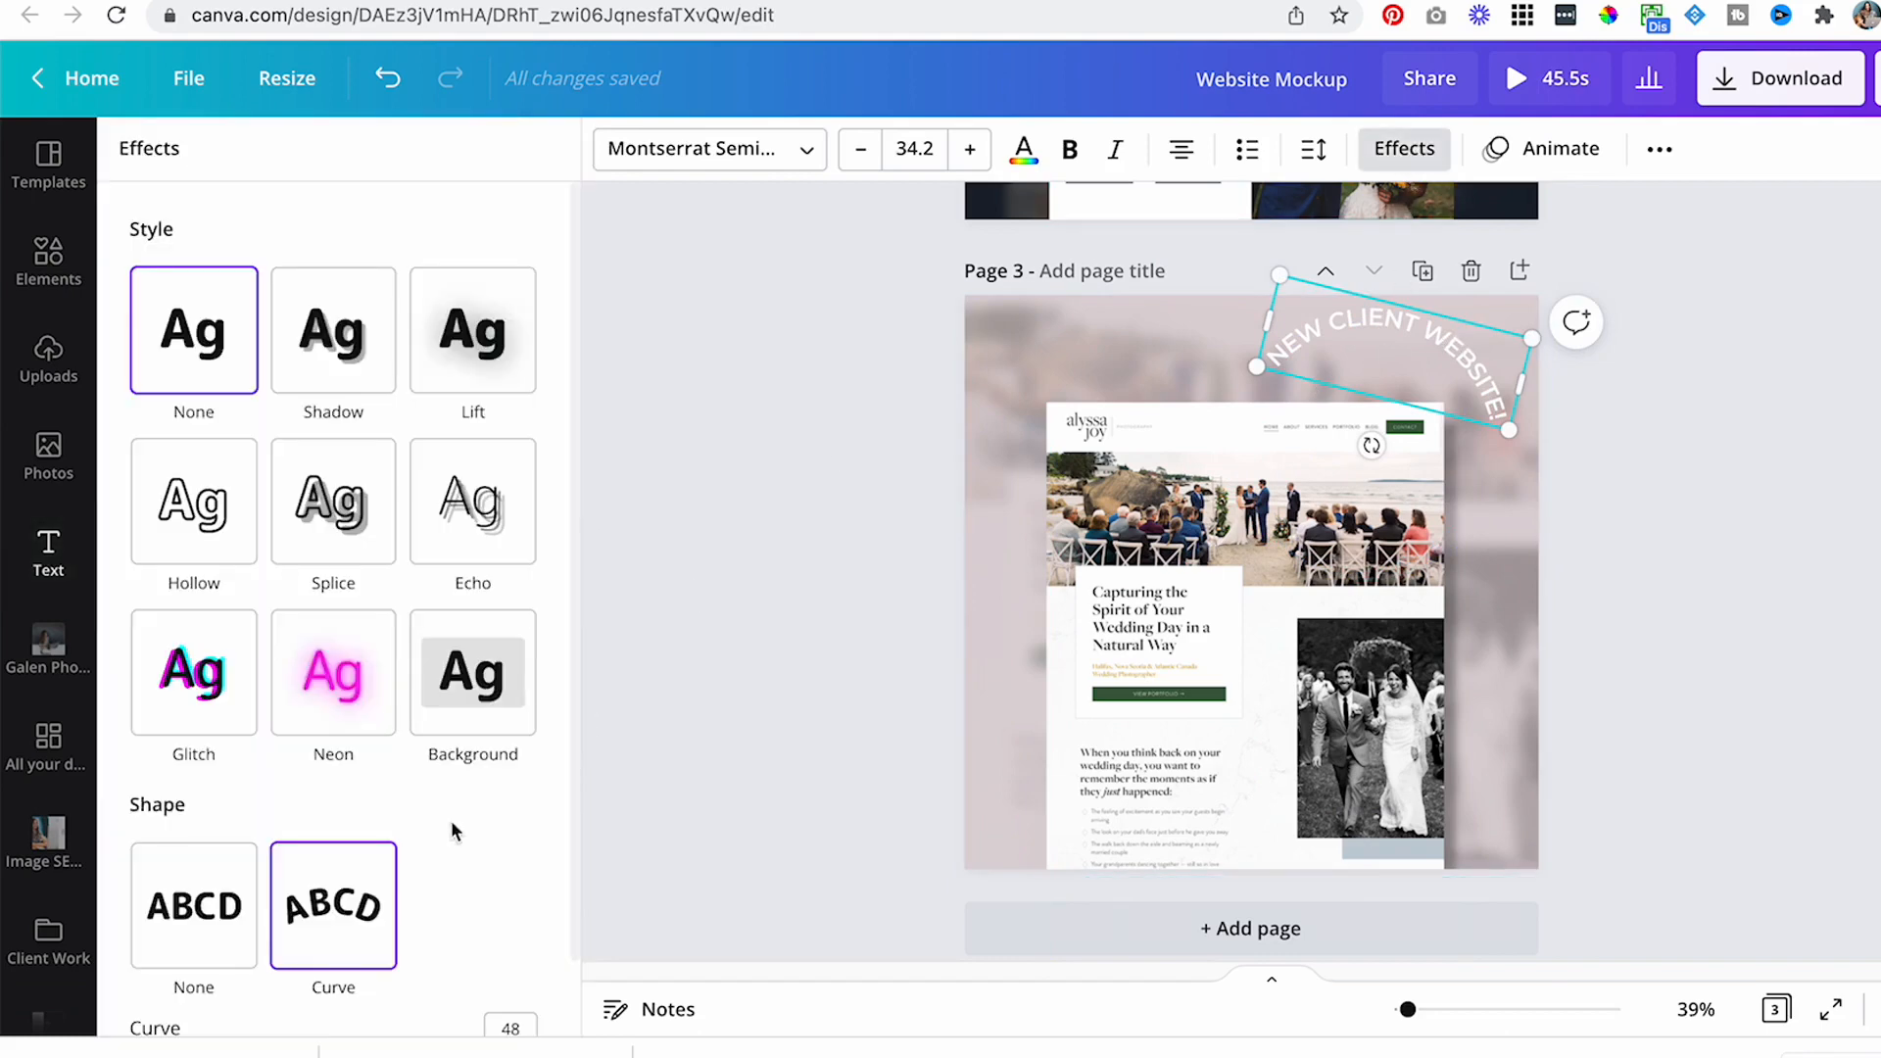
scroll(392, 852, "down", 1)
left_click_drag(441, 987, 461, 985)
left_click_drag(1444, 354, 1478, 368)
left_click_drag(1401, 471, 1371, 460)
left_click_drag(1473, 371, 1497, 384)
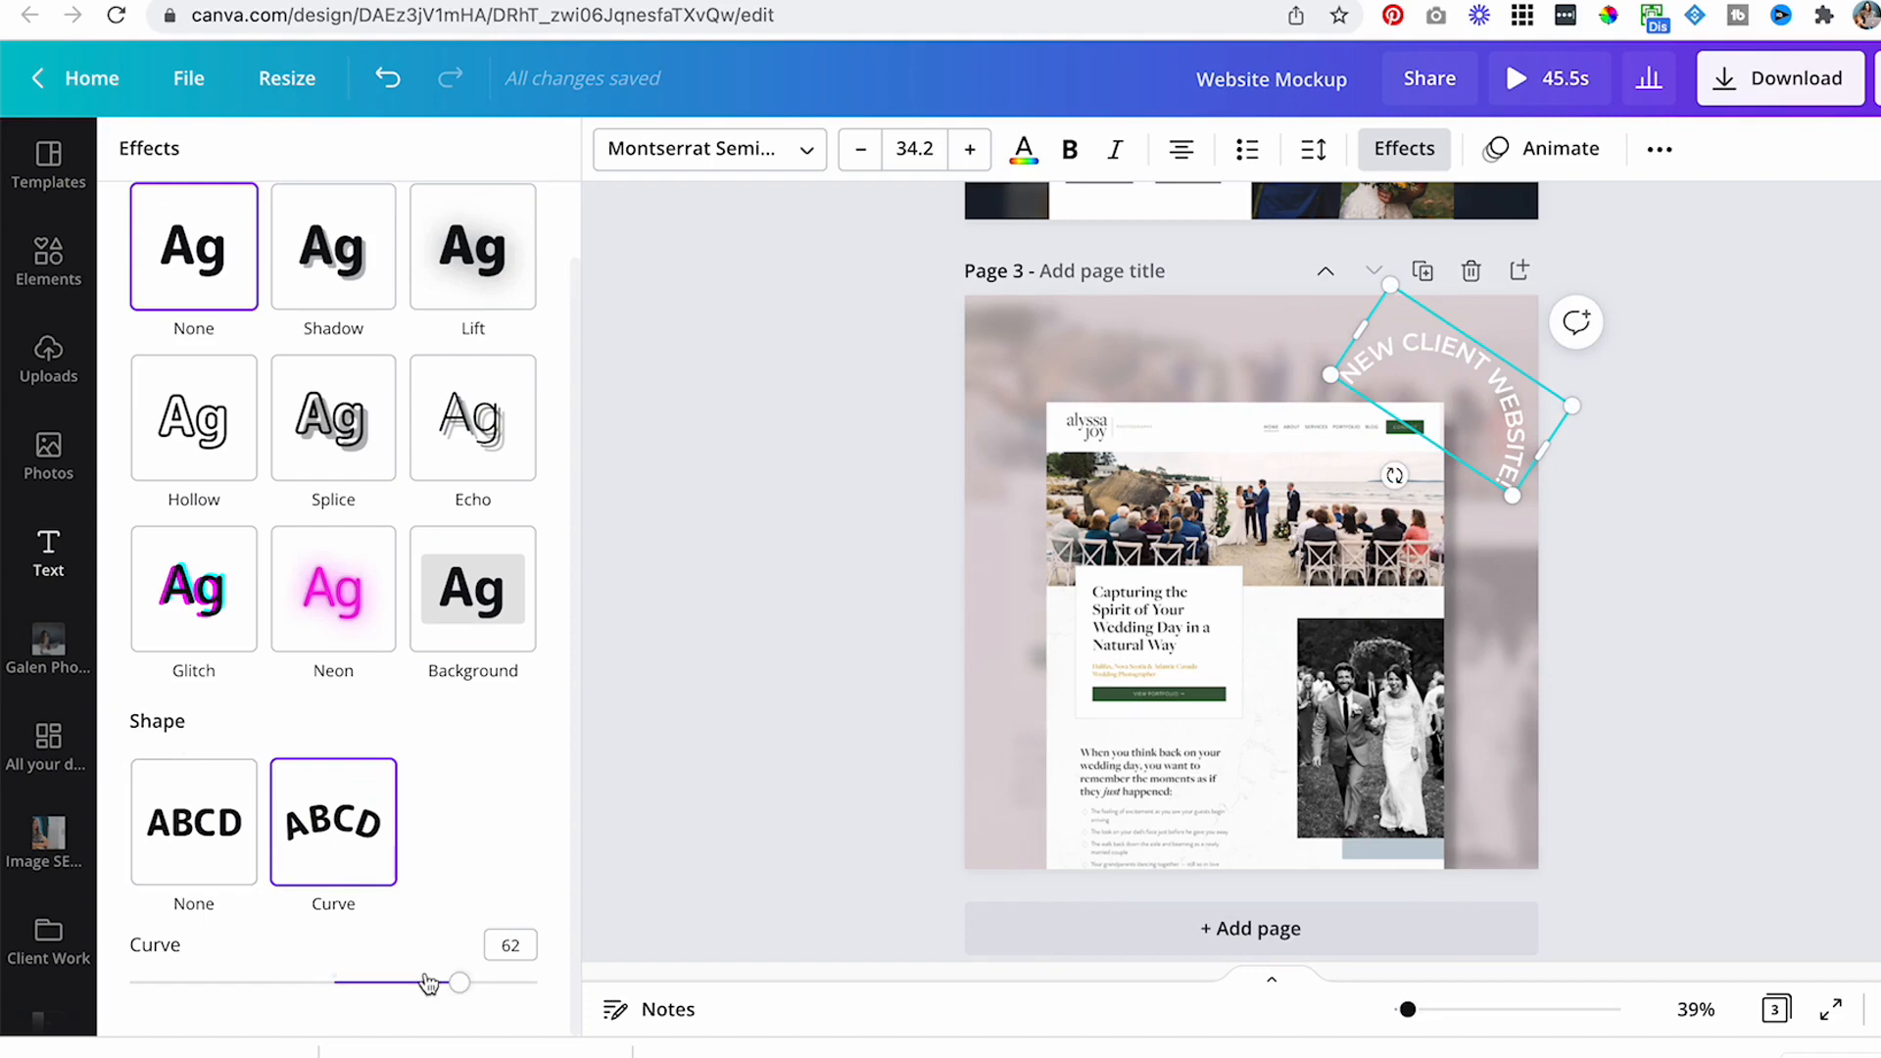
- Tighten the text's curve to 73 and rotate it slightly more so it wraps around the screenshot's corner
mouse_move(460, 990)
left_mouse_down()
mouse_move(498, 992)
mouse_move(483, 985)
left_mouse_up()
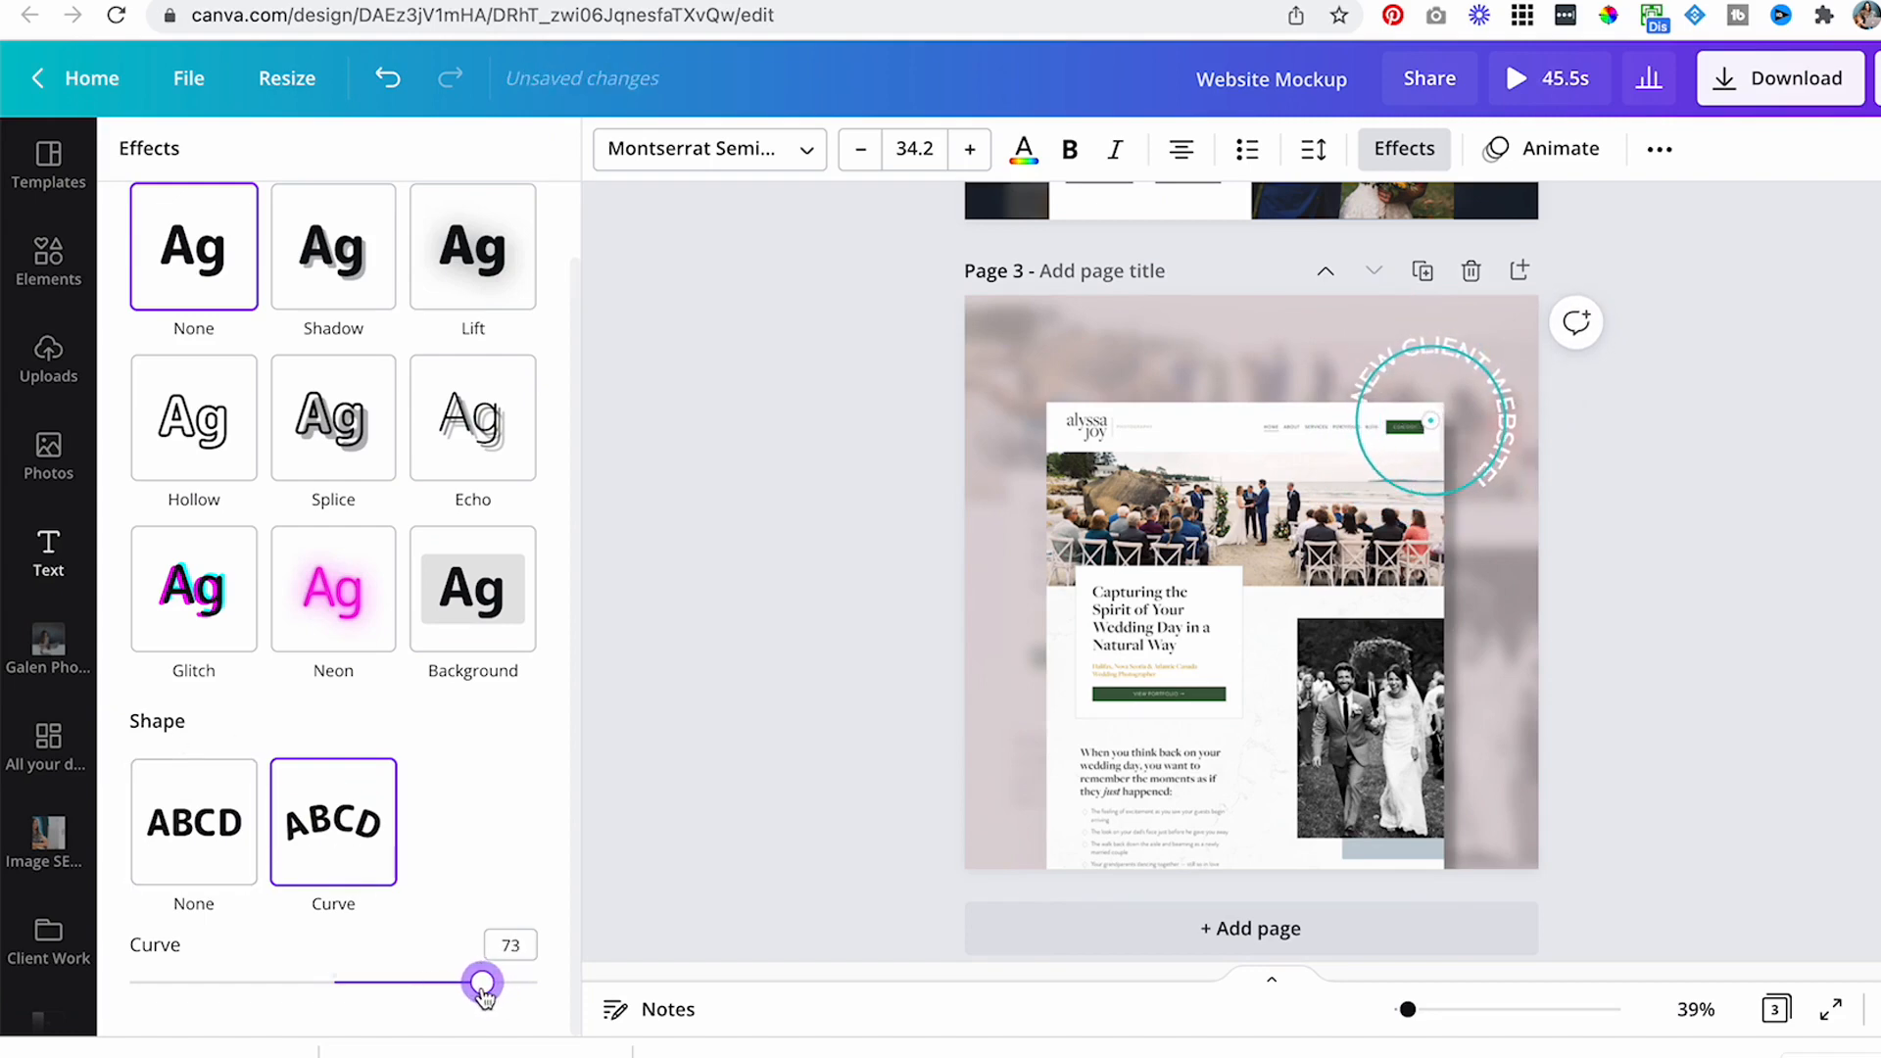
left_click_drag(1387, 486, 1374, 476)
left_click(1721, 548)
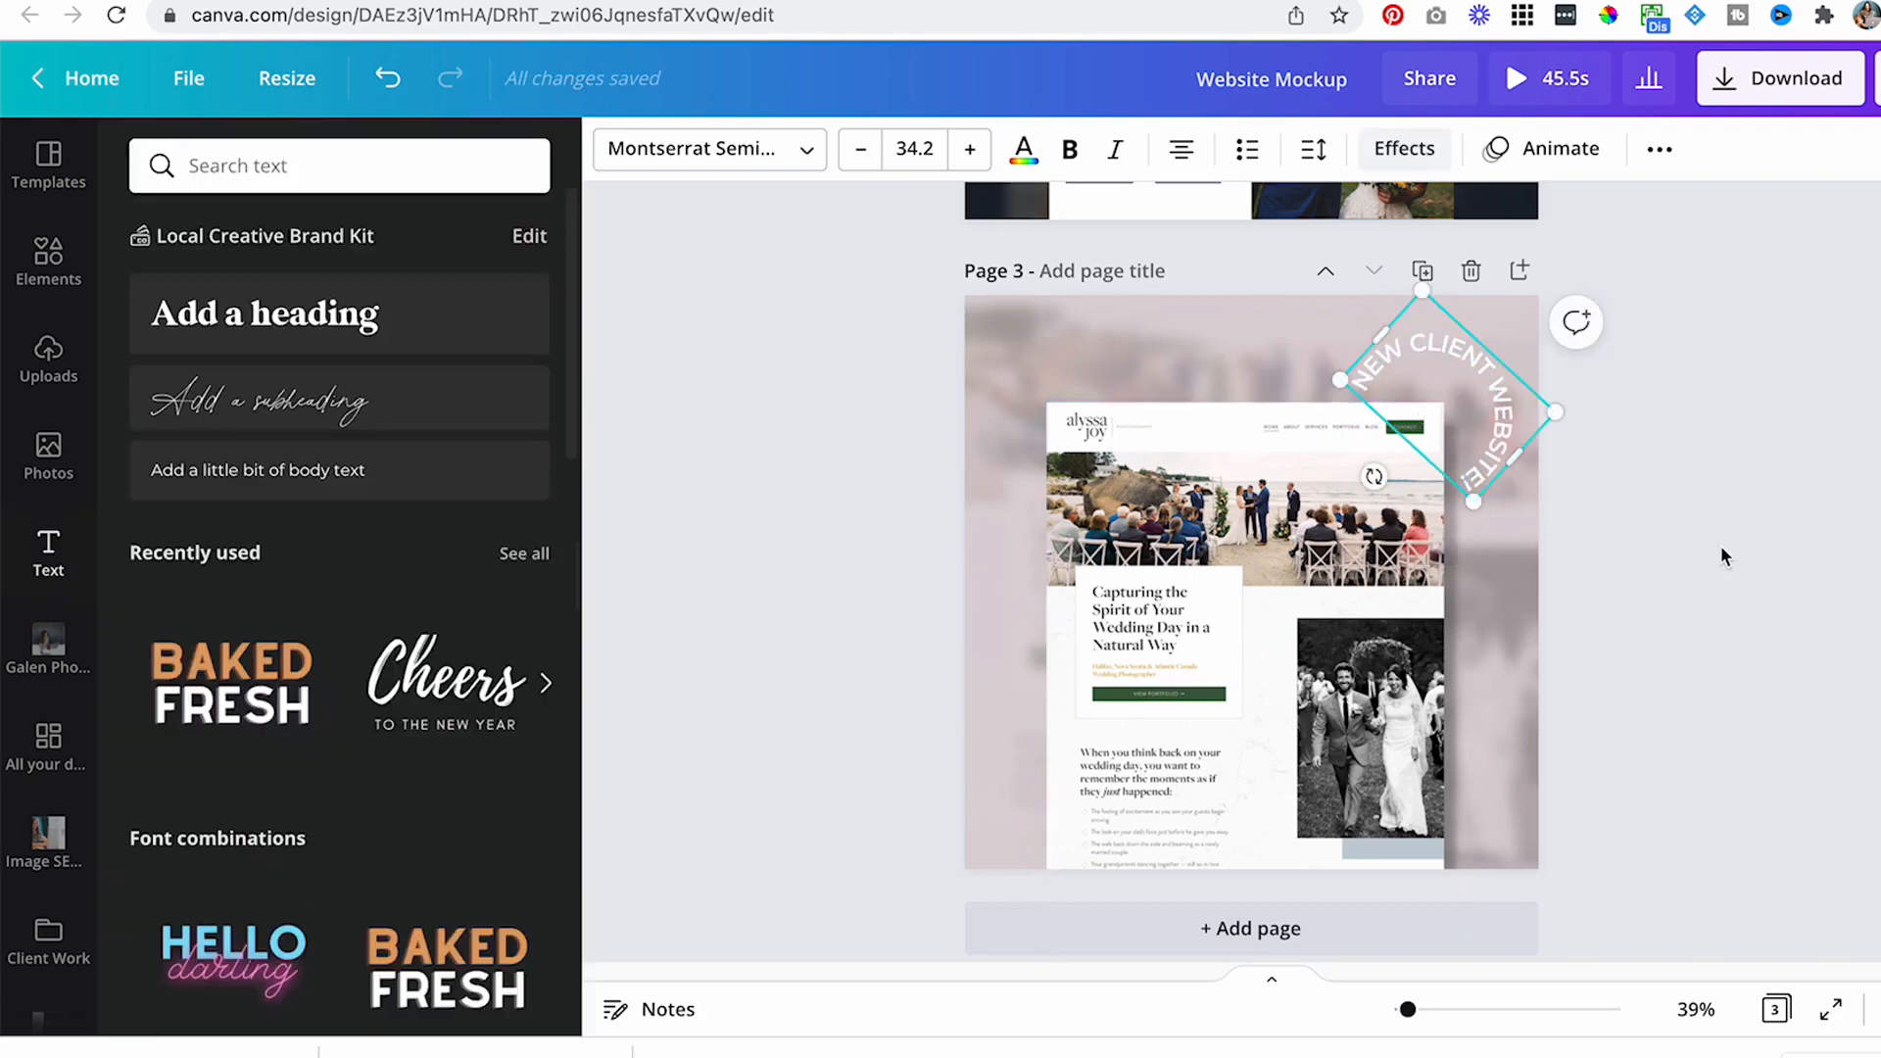
- Add a Shadow effect to the curved text and color the shadow with the near-black swatch from the LCC v4 palette
left_click(1493, 432)
left_click(1404, 148)
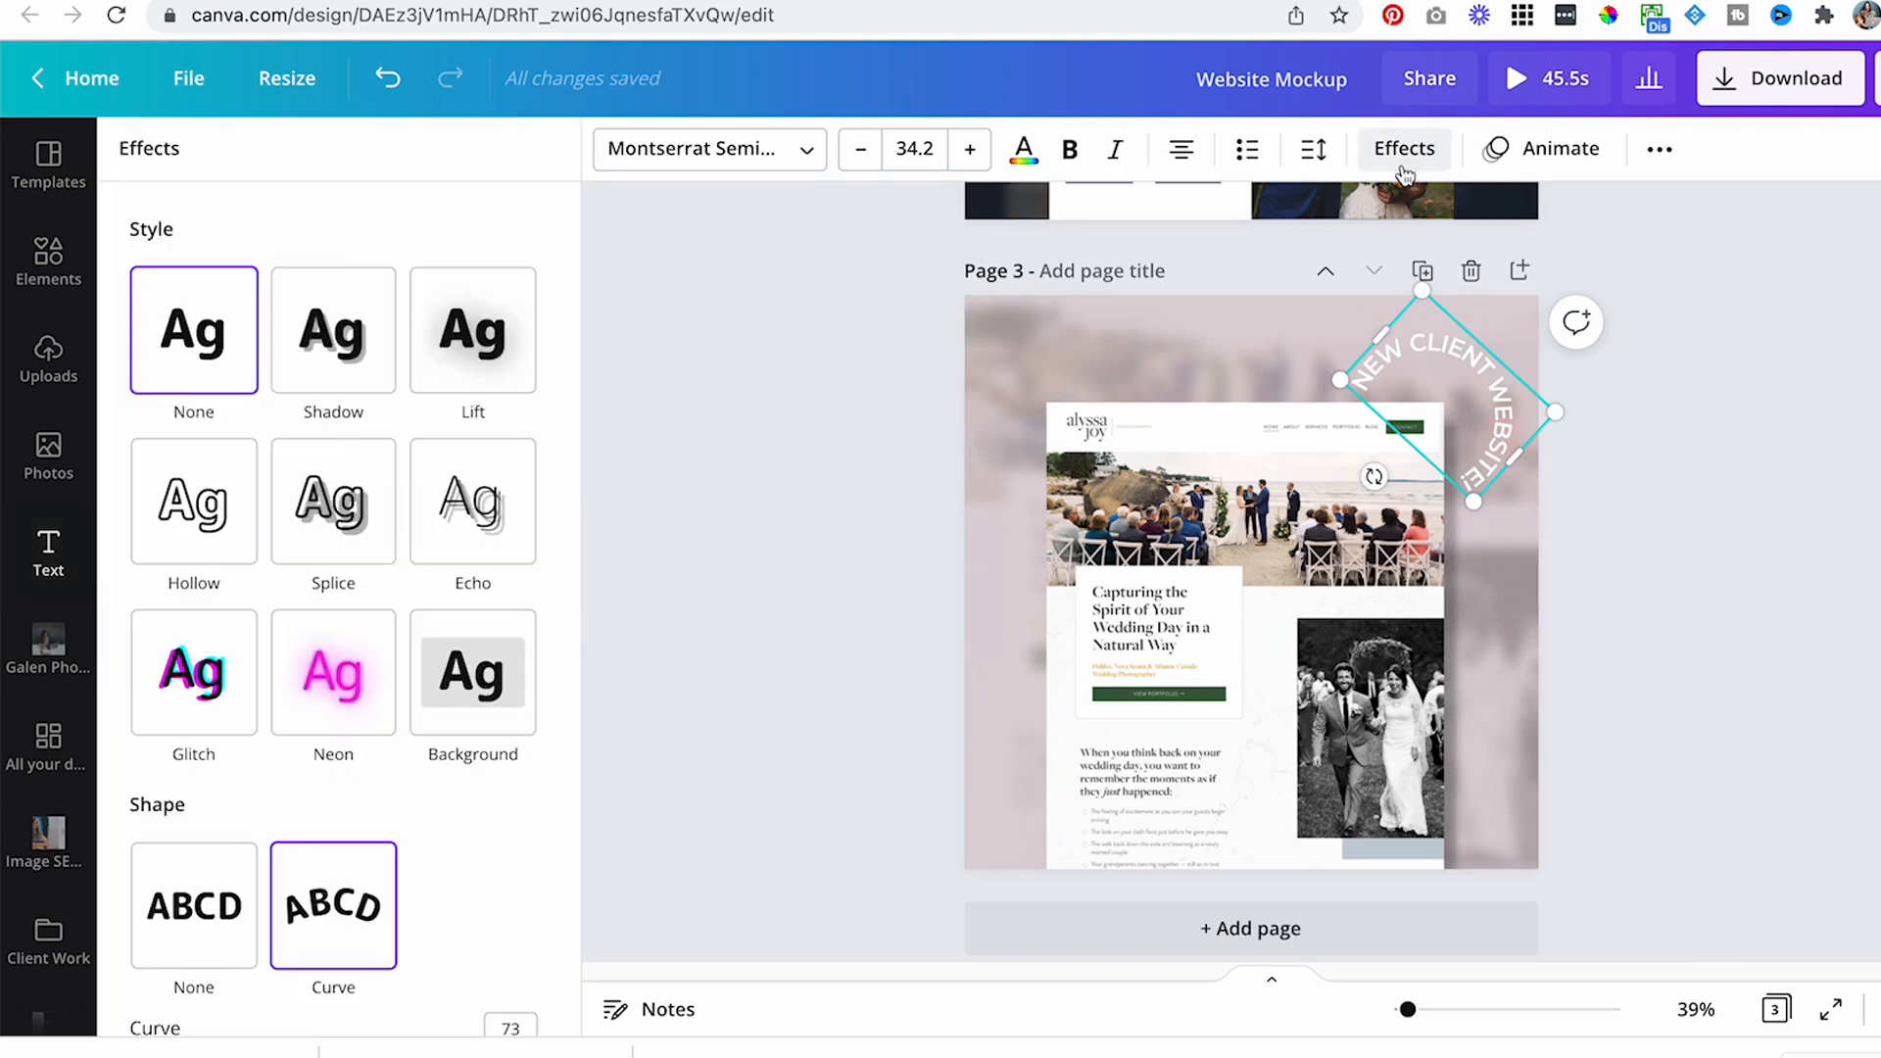
left_click(327, 368)
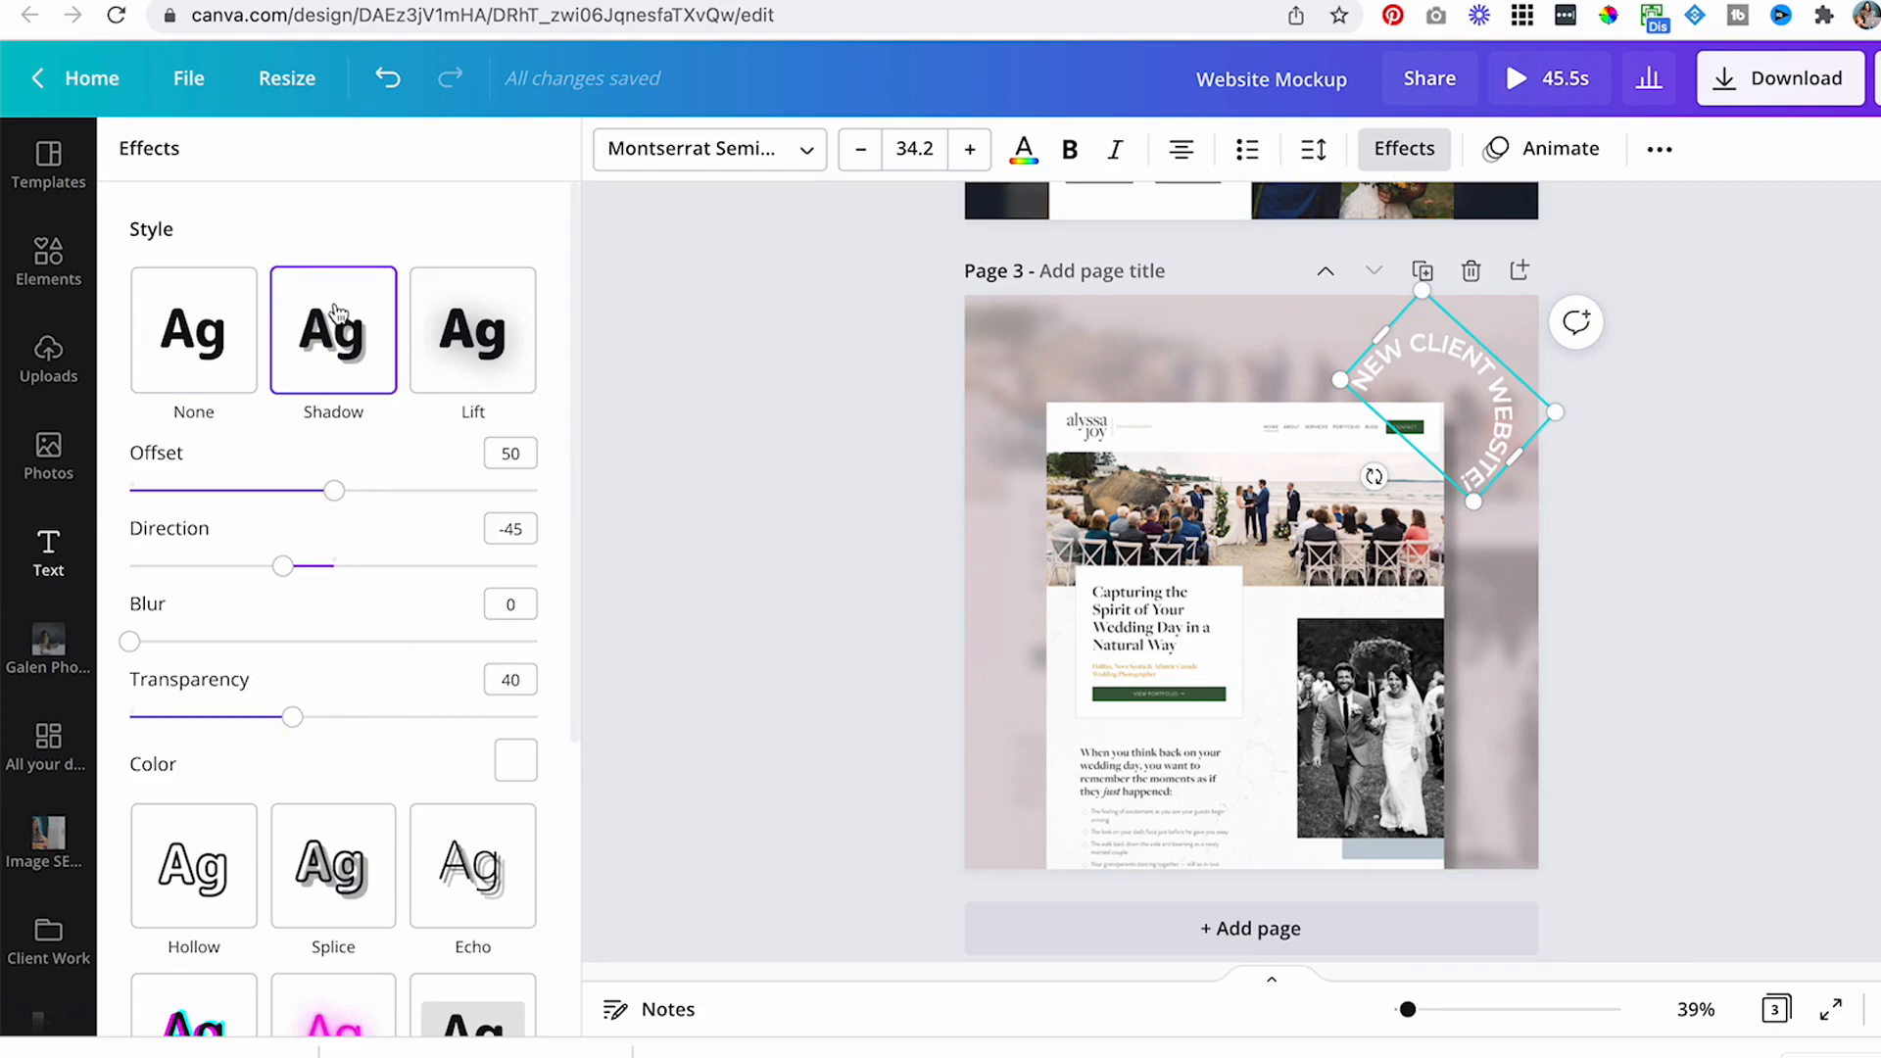
left_click(1422, 157)
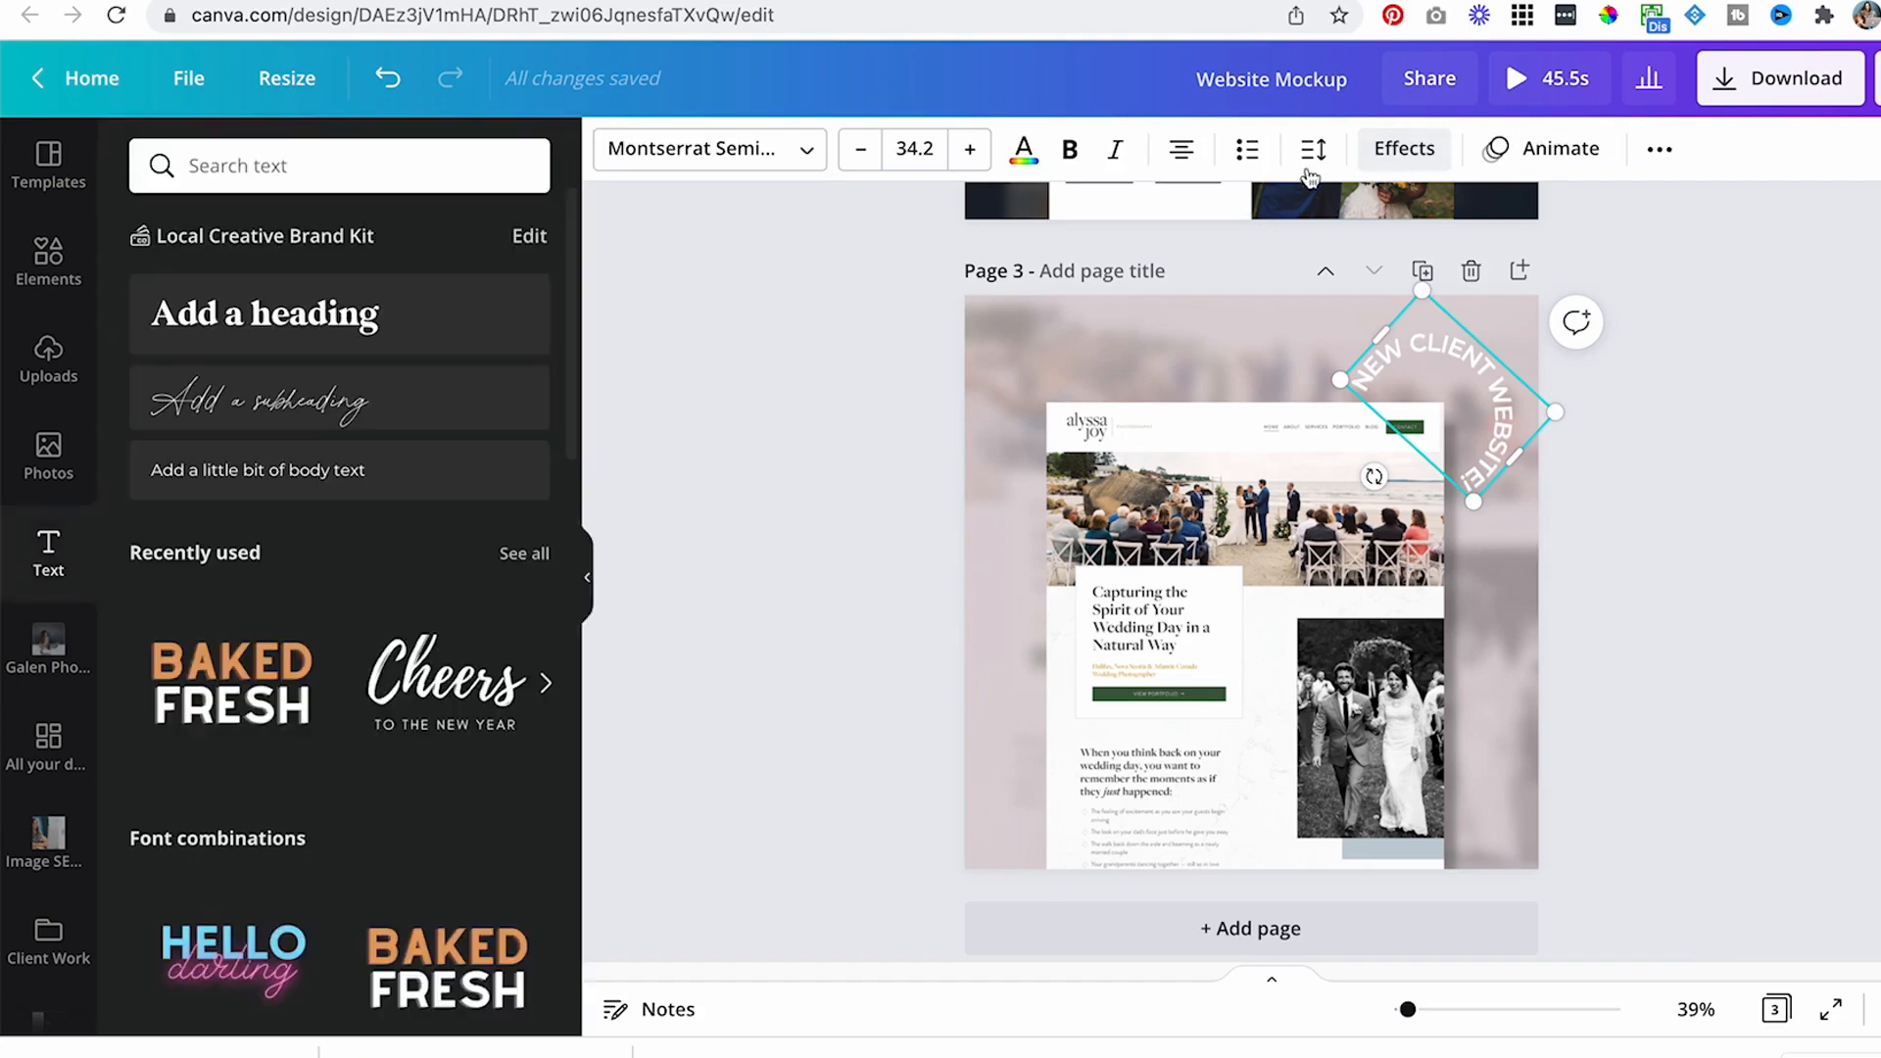
left_click(1450, 152)
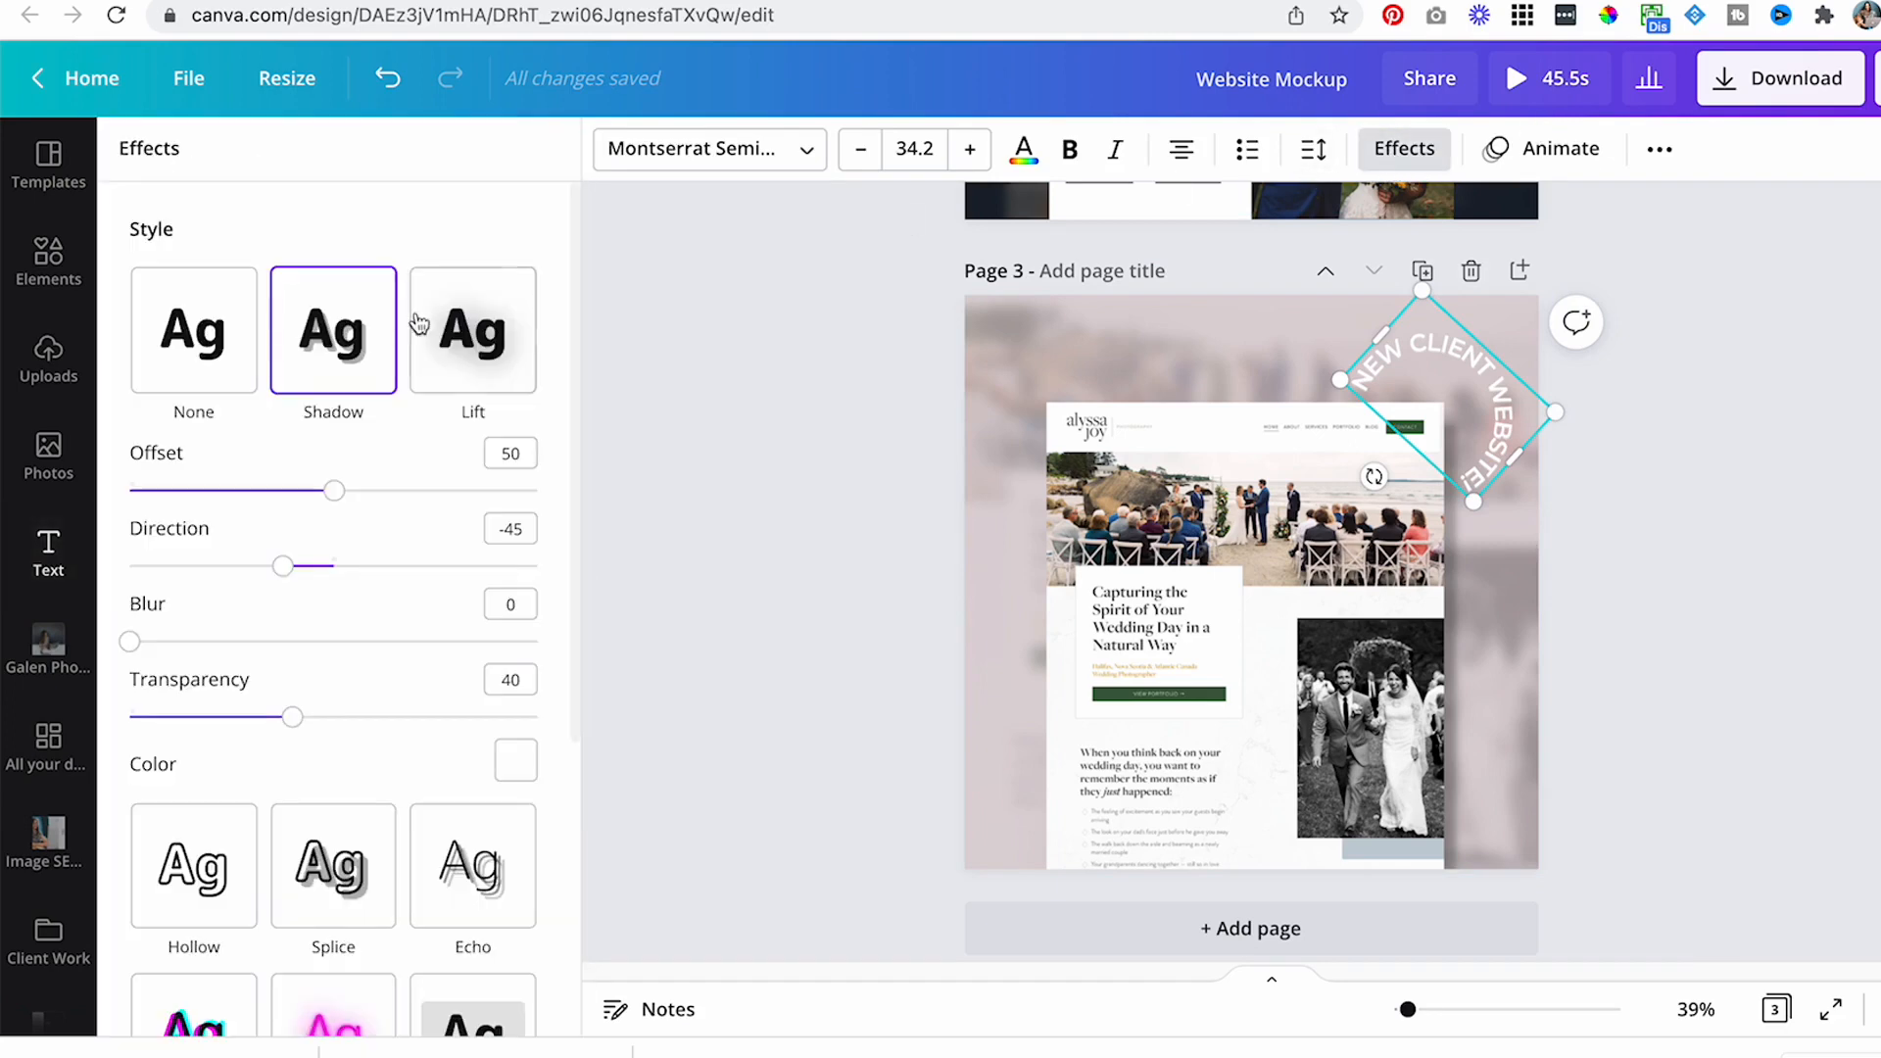
left_click(527, 779)
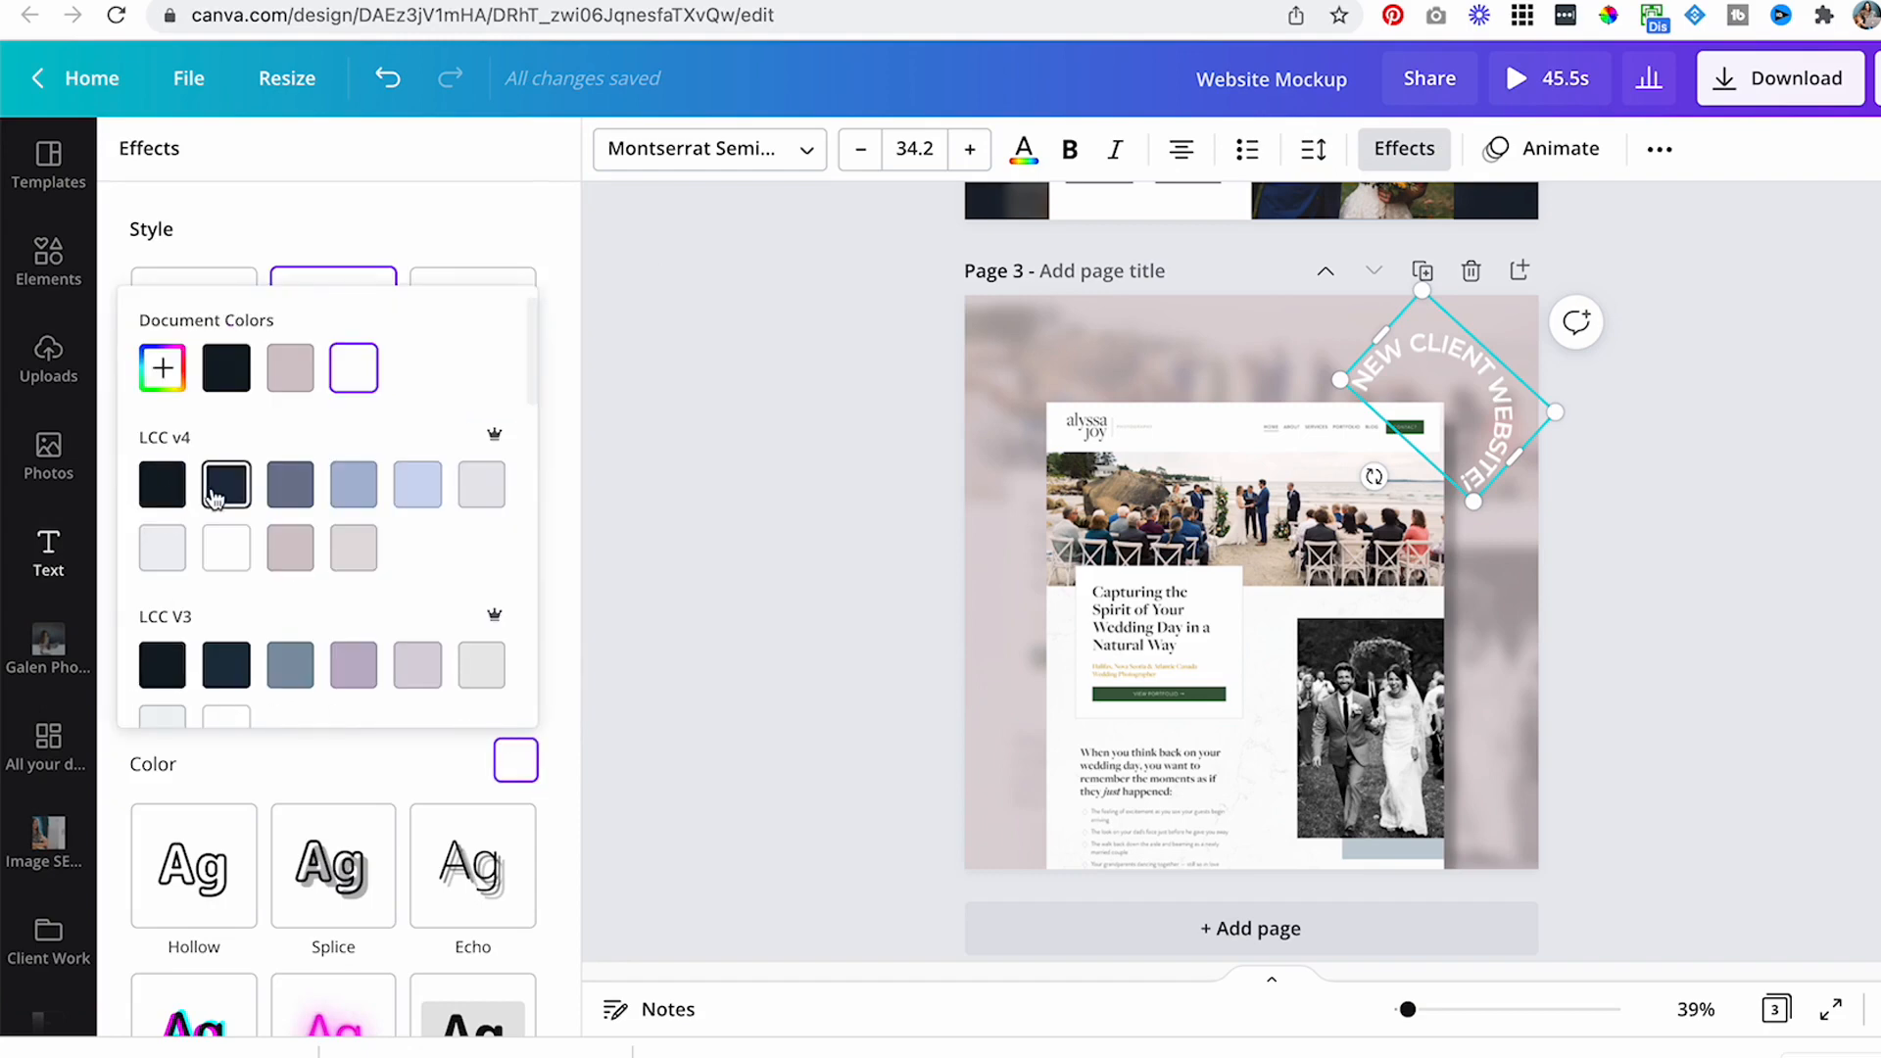
left_click(224, 493)
left_click(159, 488)
left_click(544, 532)
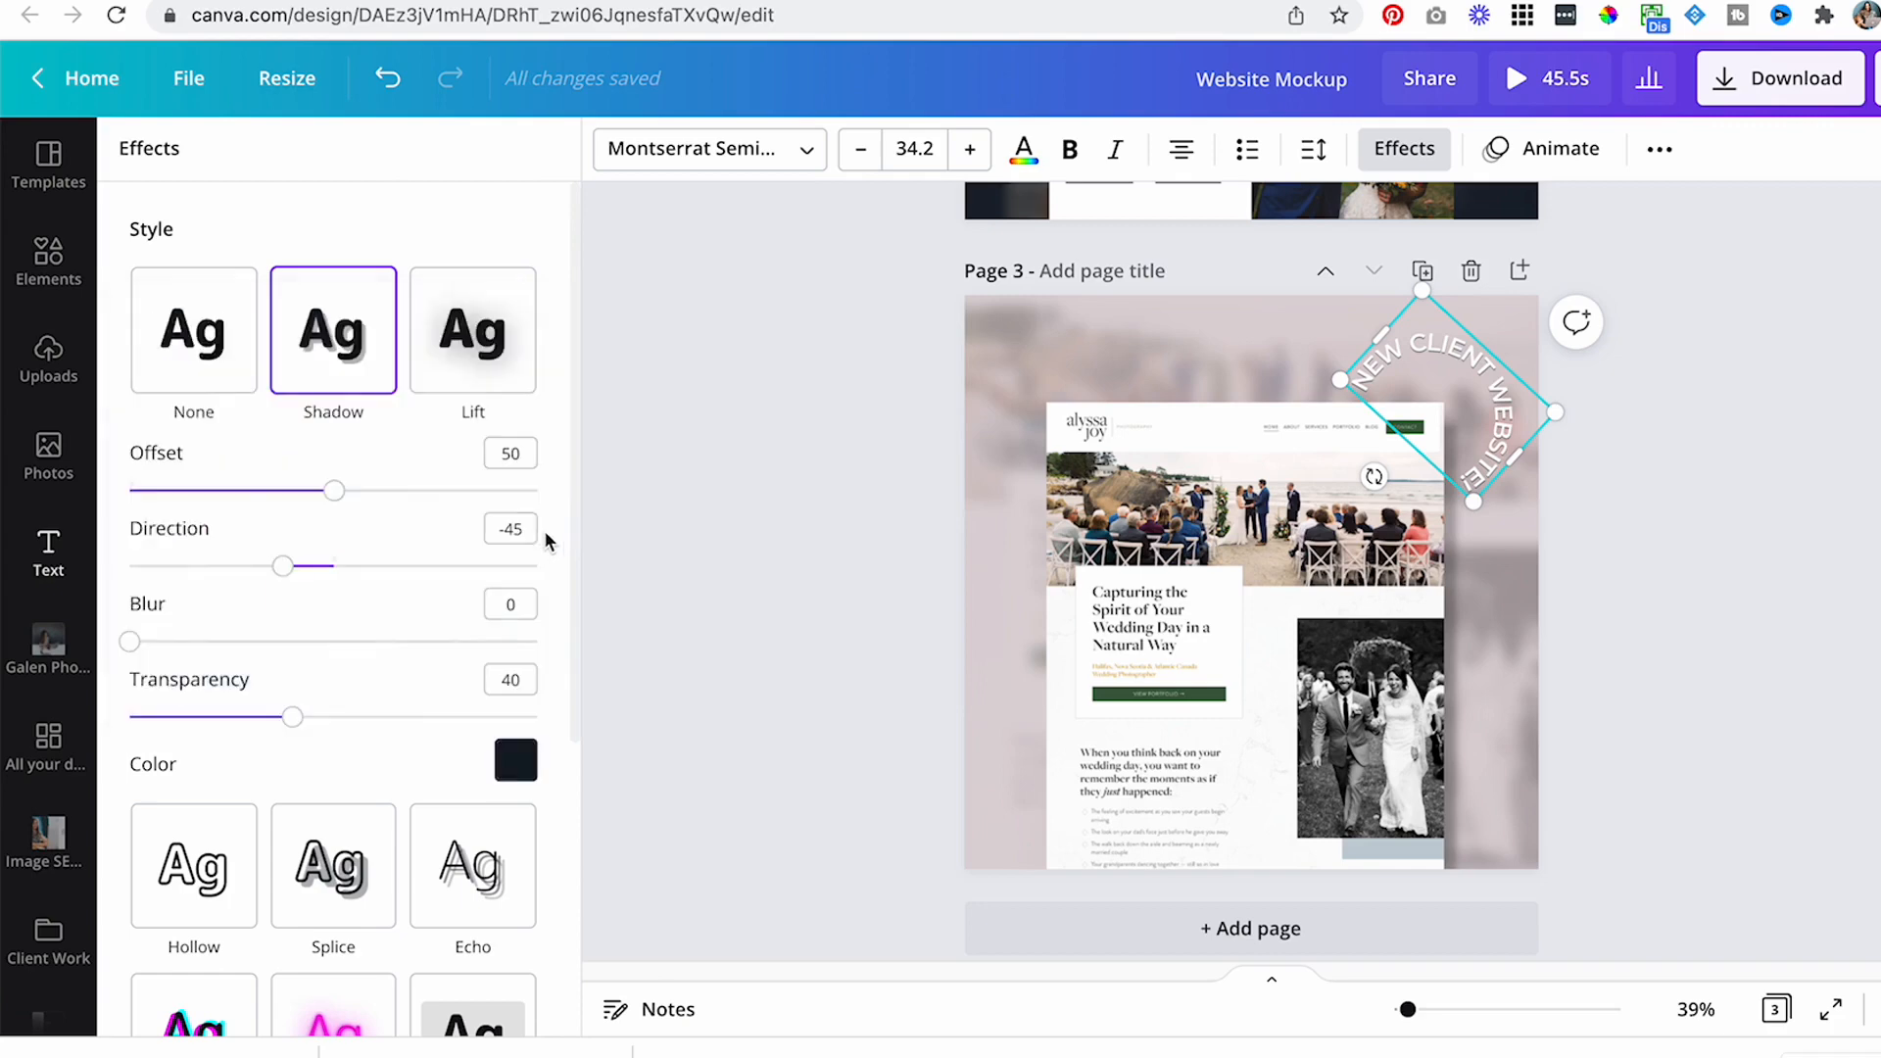
- Increase the blur of the curved text's shadow to soften it
scroll(177, 614, "down", 1)
left_click_drag(140, 608, 239, 600)
left_click(815, 495)
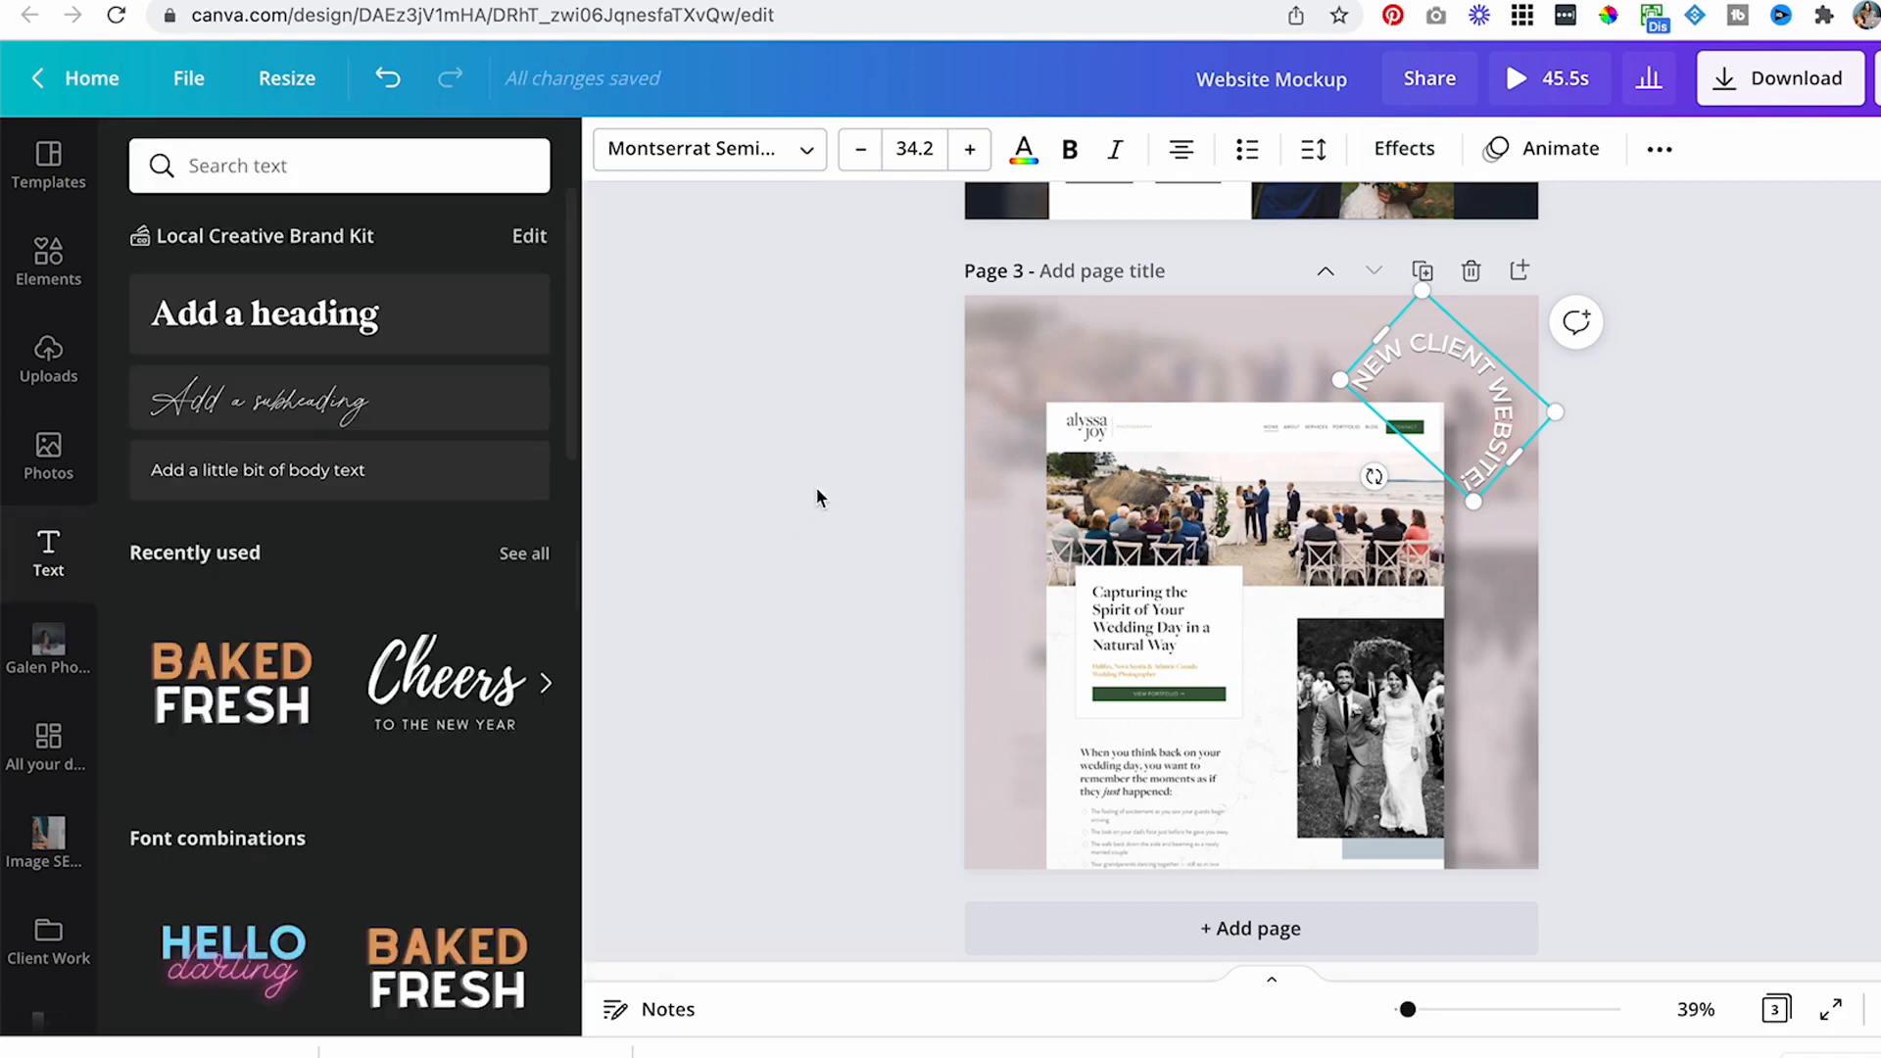
left_click(817, 495)
- Recolor the page 3 overlay square with the slate blue swatch from the LCC v4 palette
left_click(1513, 707)
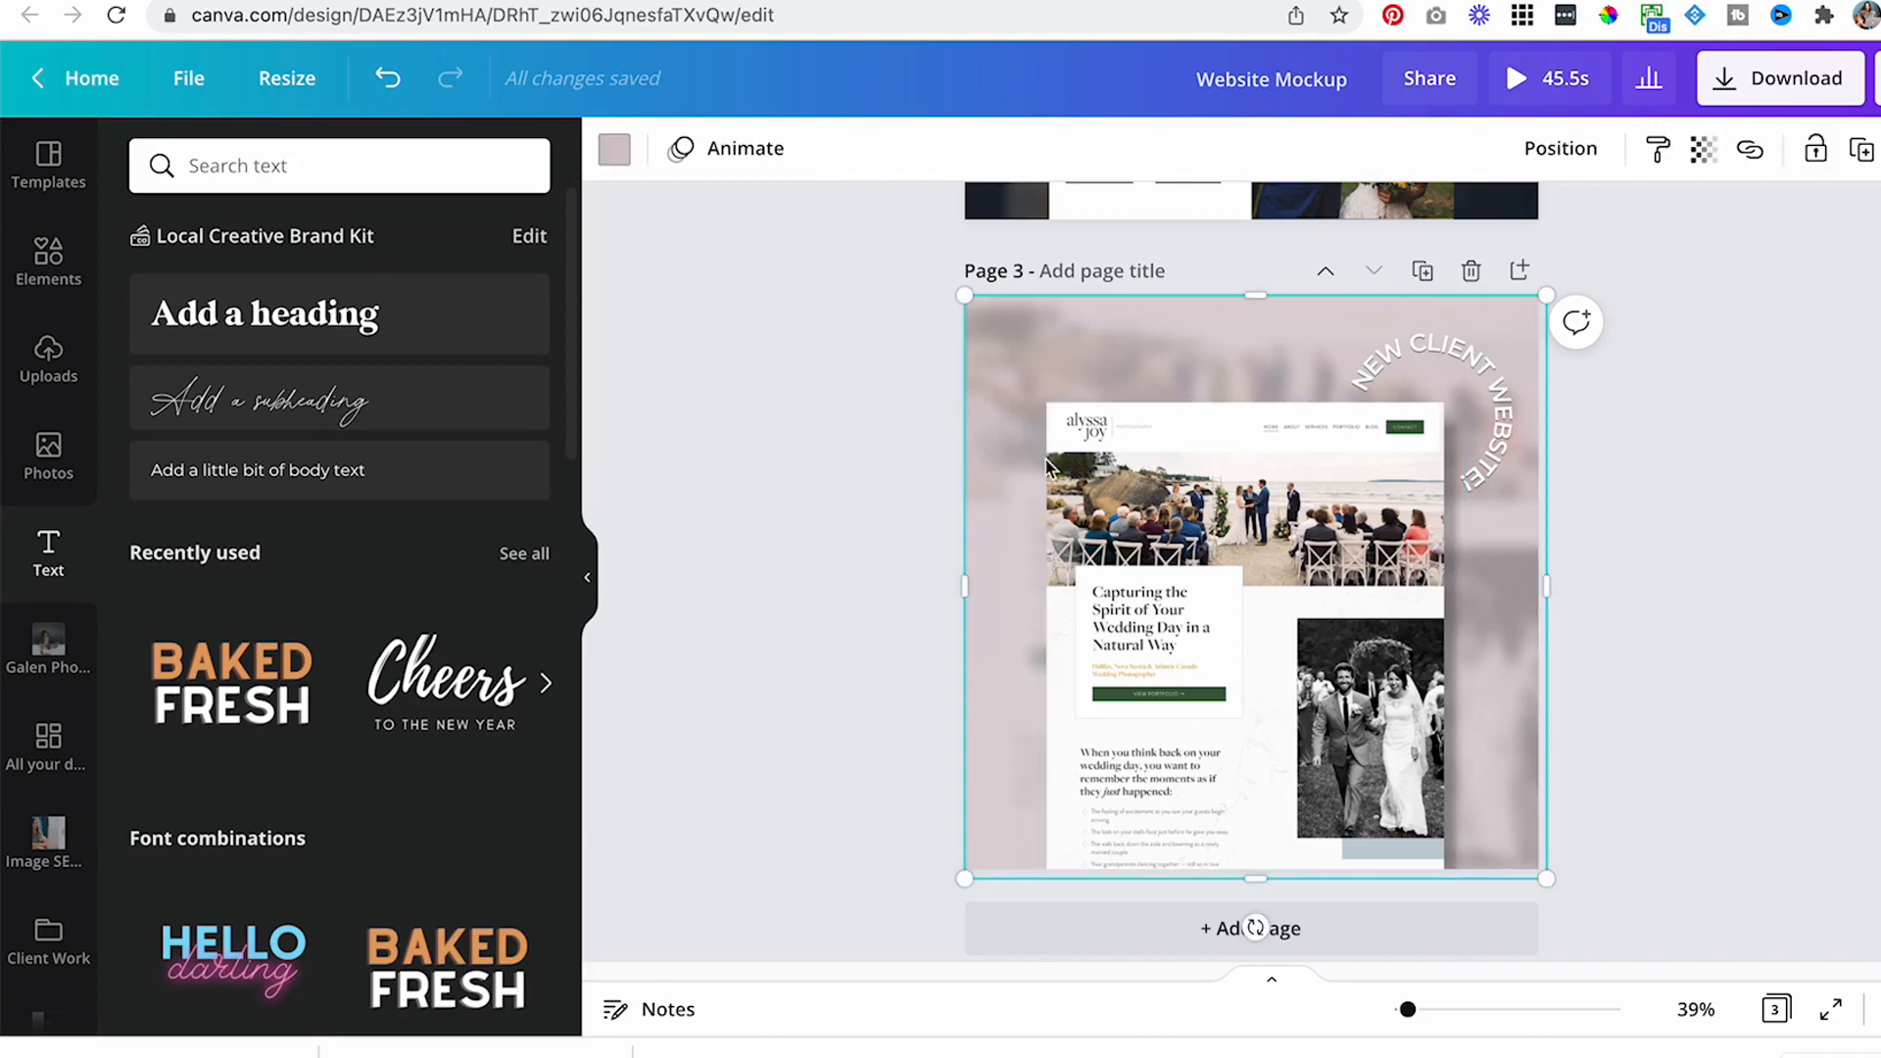
left_click(613, 149)
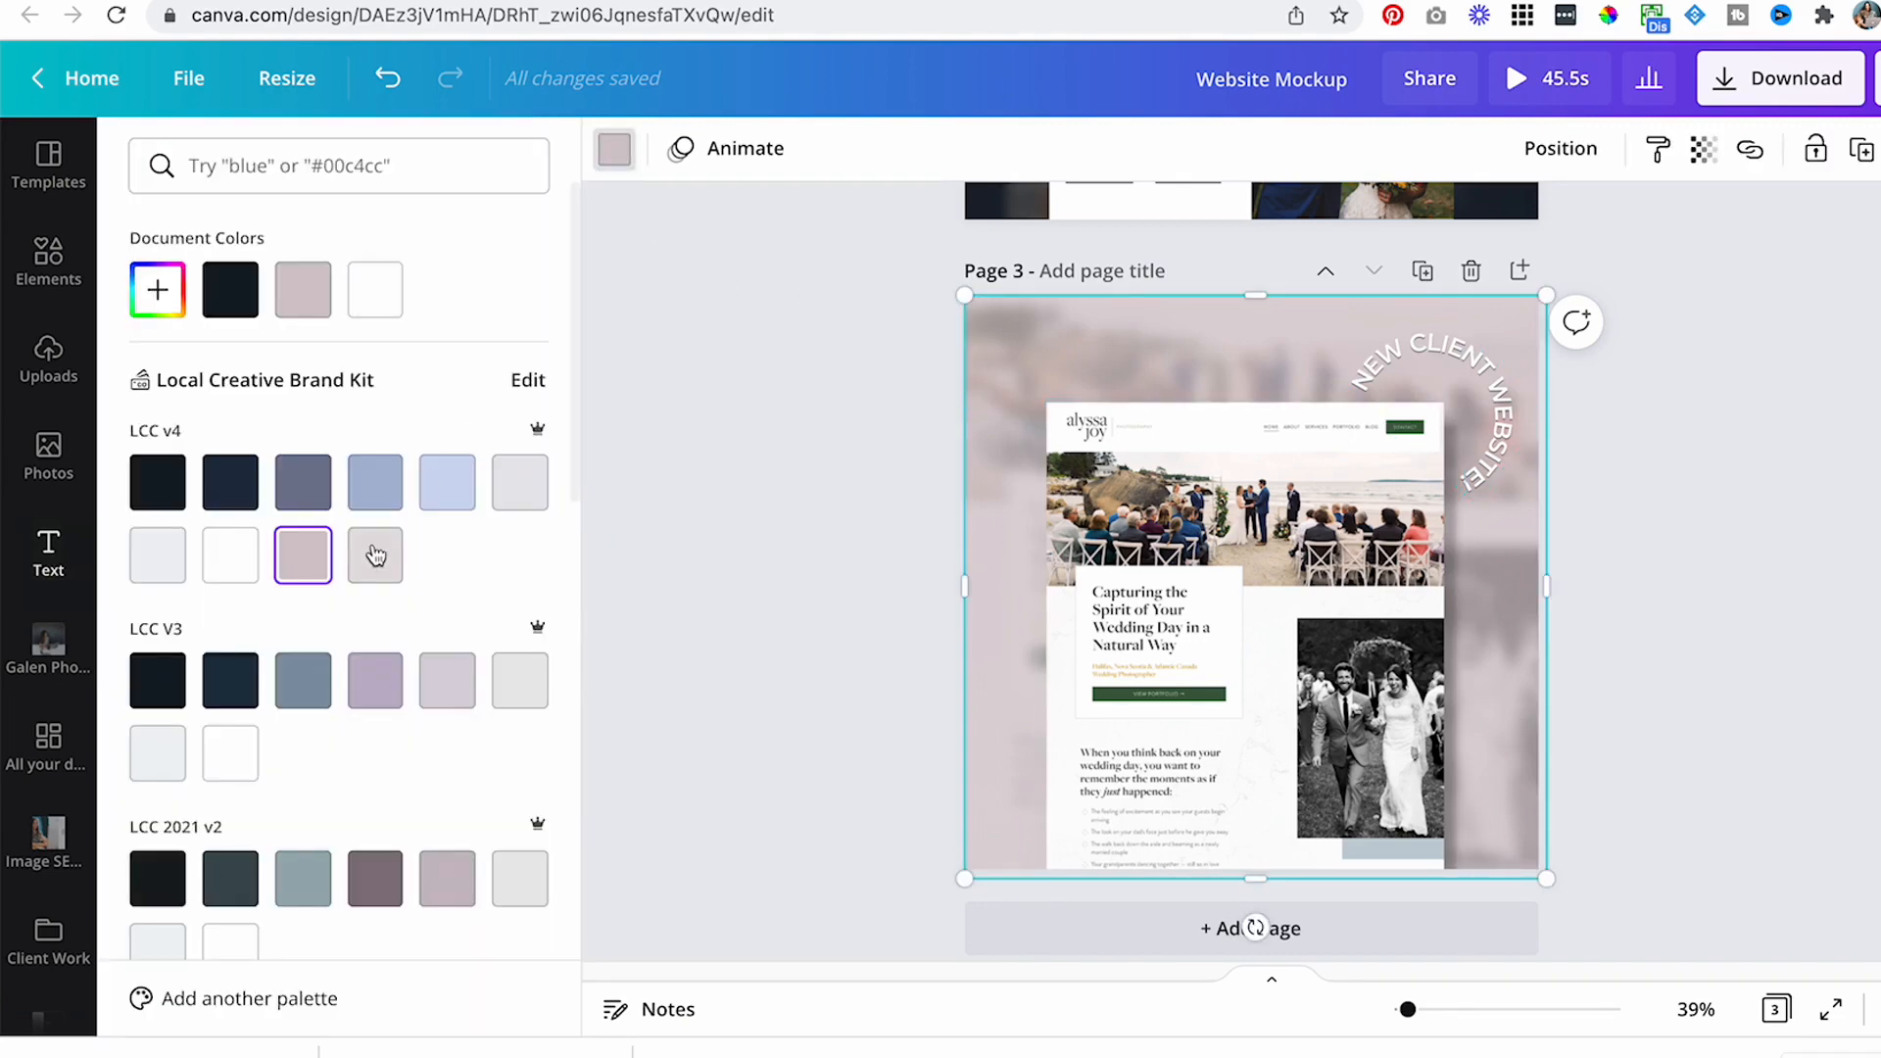
left_click(311, 498)
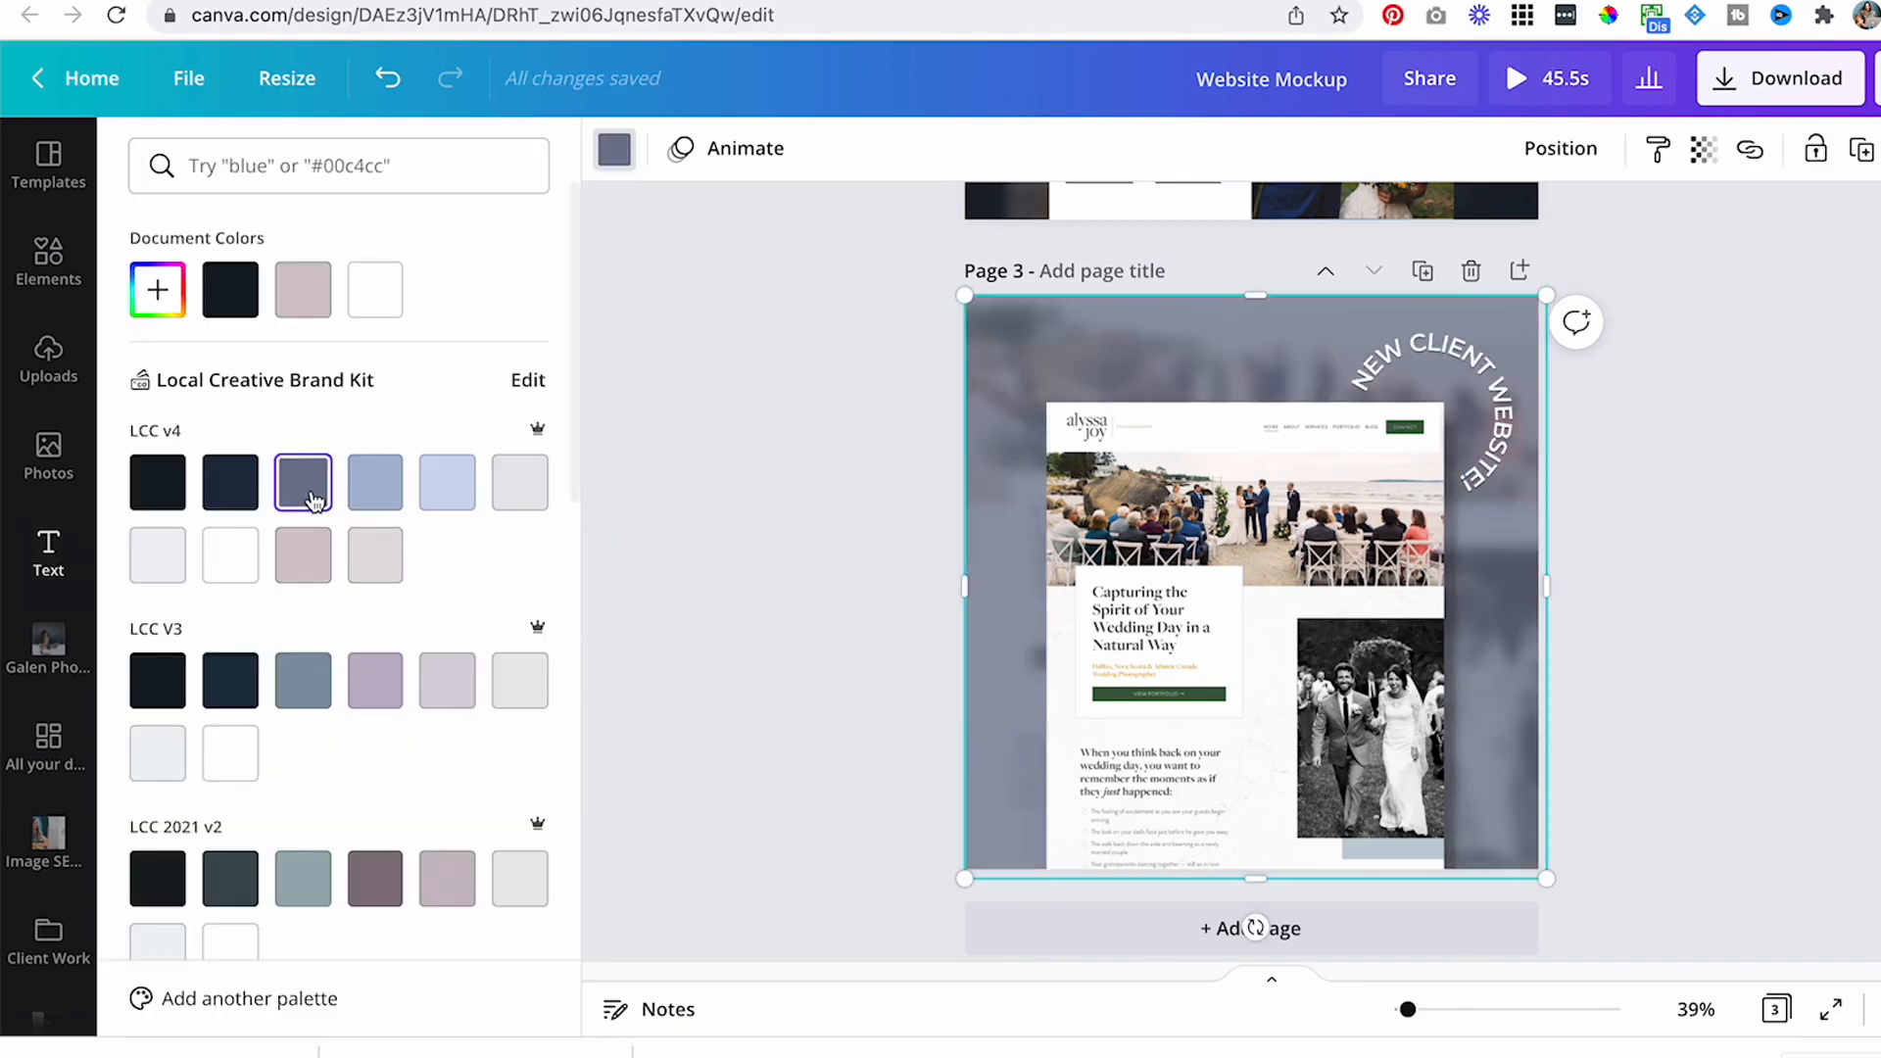
left_click(1738, 474)
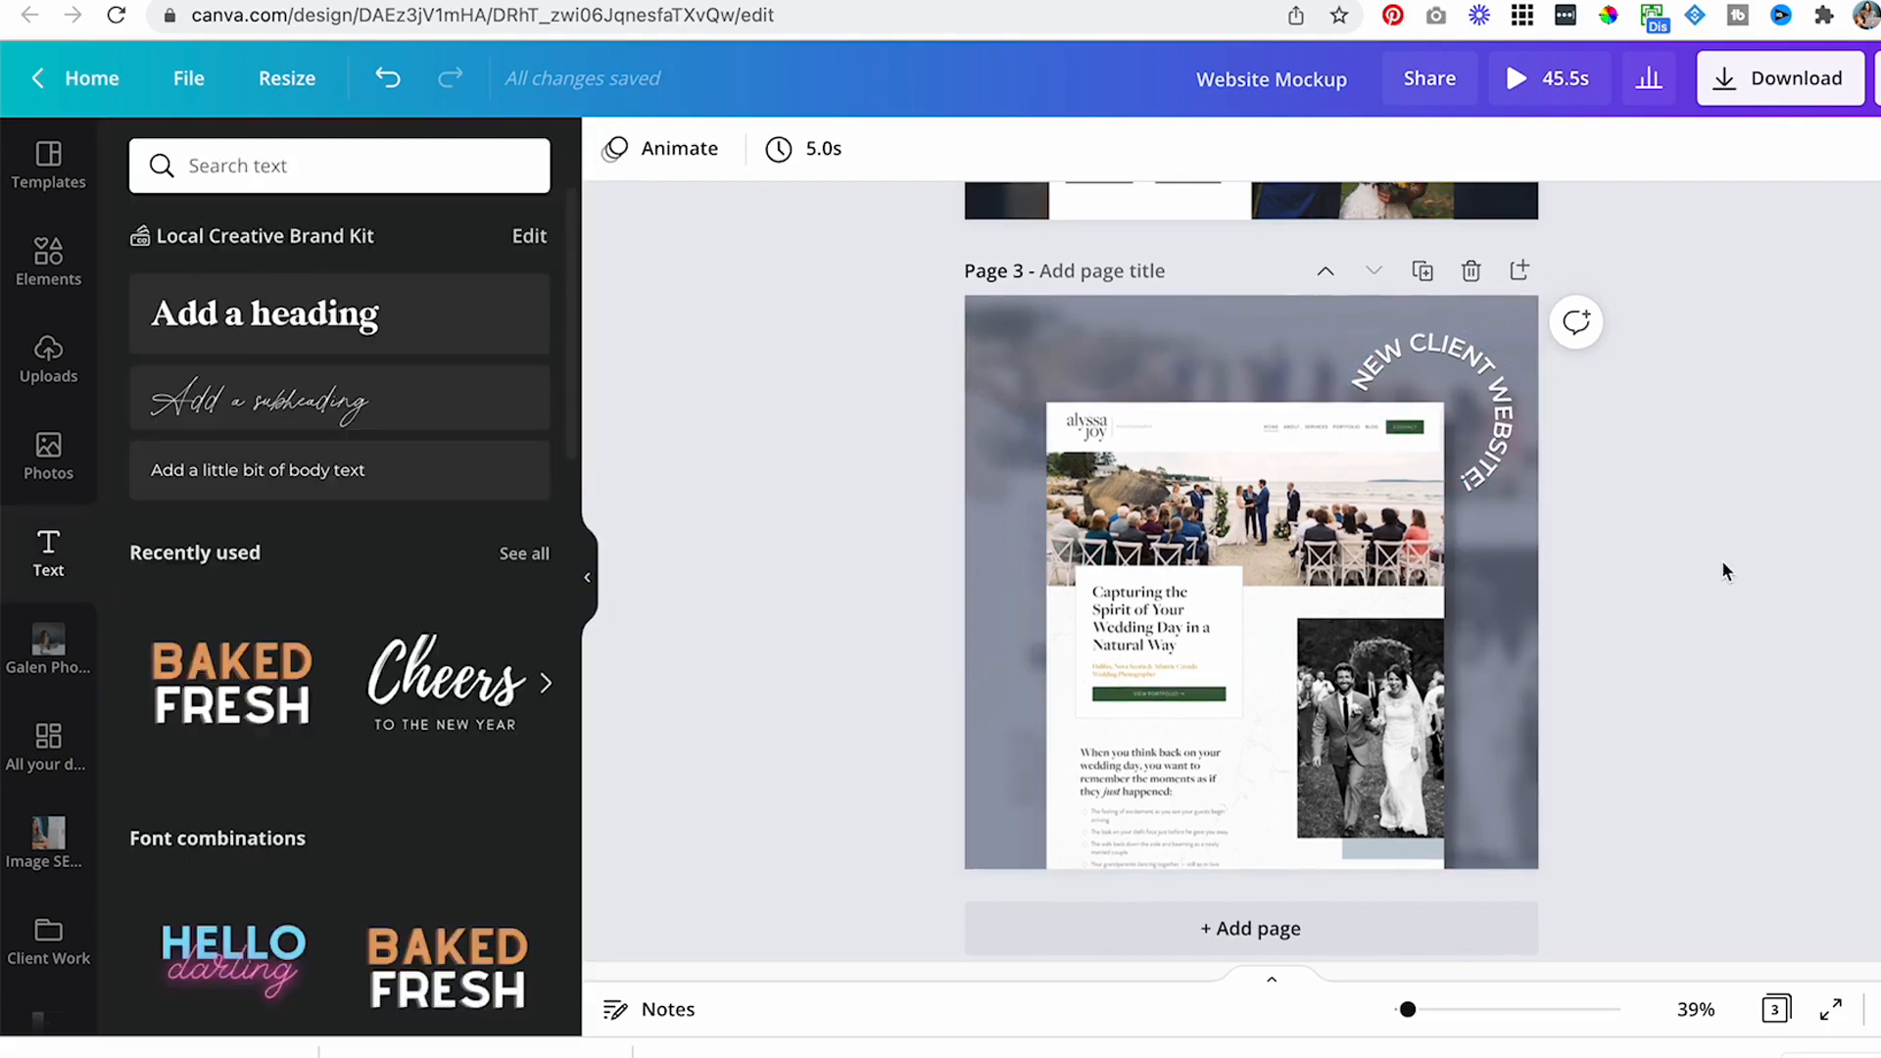
- Select the curved text and the website screenshot together and nudge them slightly right and up on page 3
scroll(1661, 480, "up", 3)
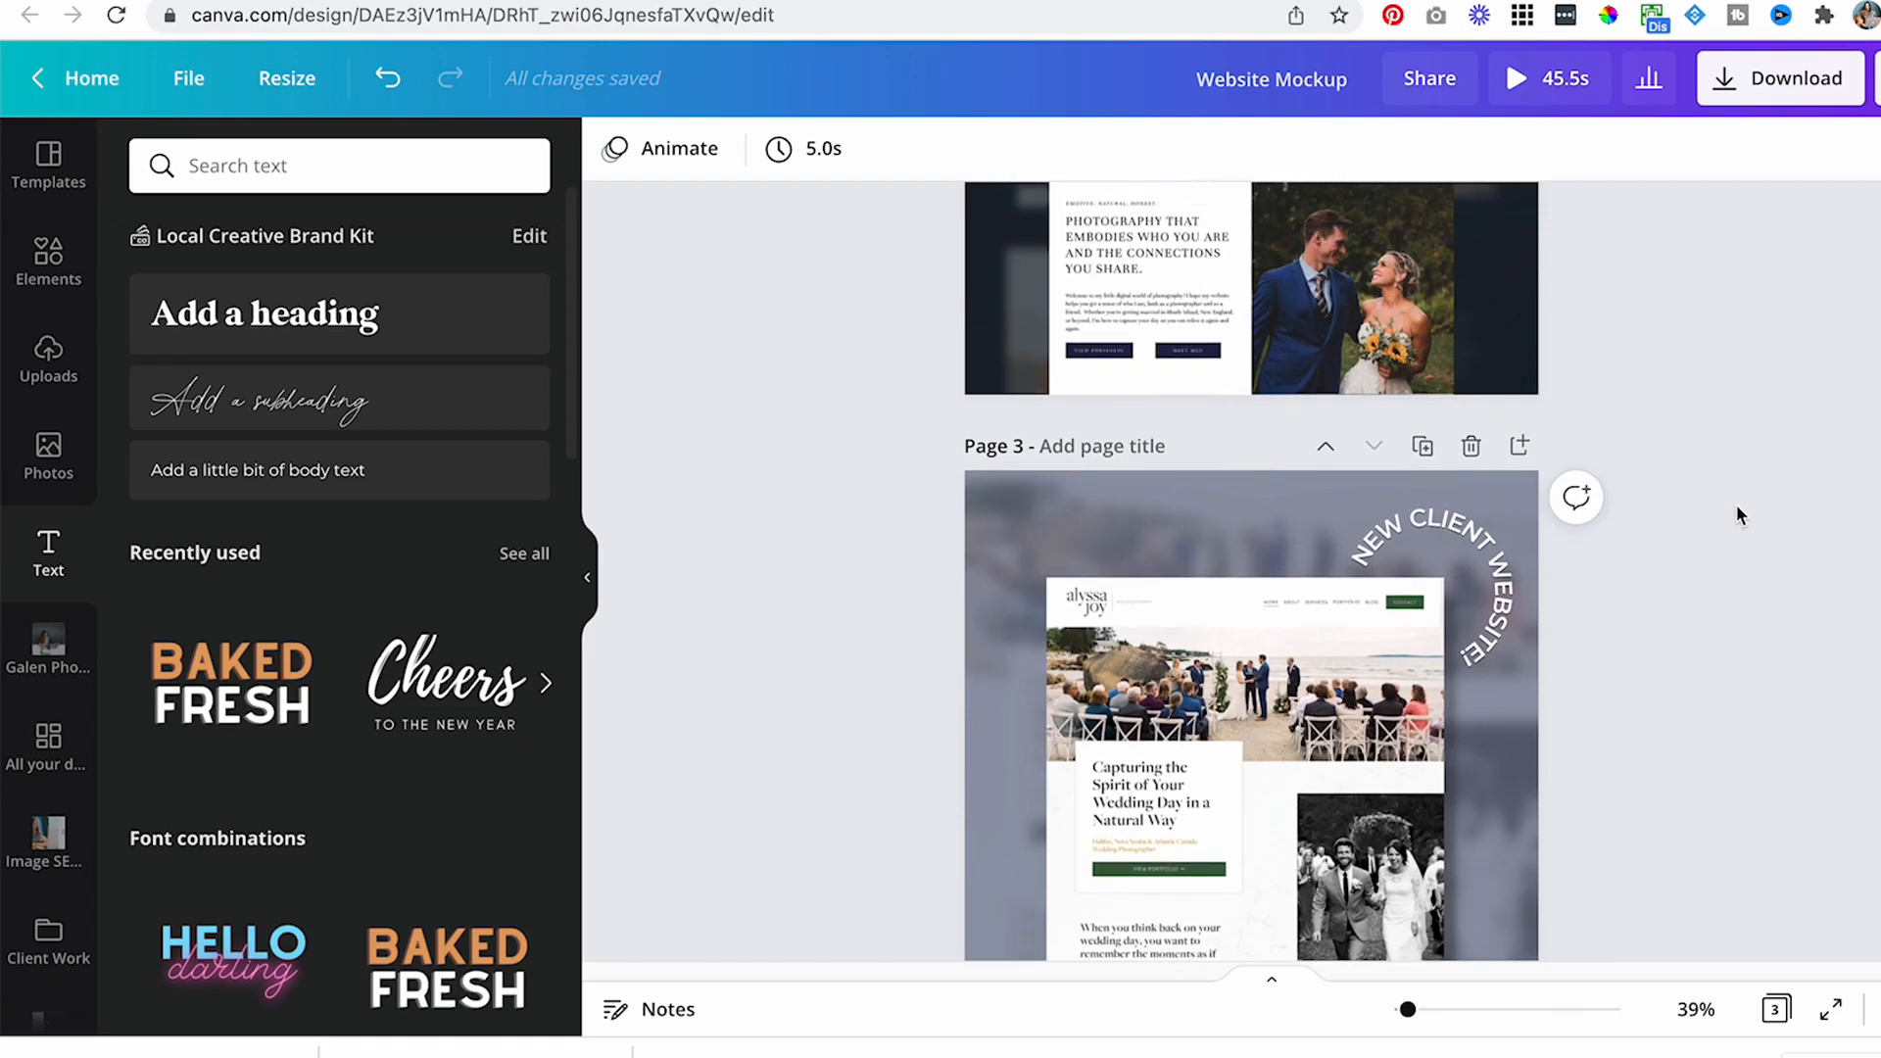
scroll(1737, 537, "down", 3)
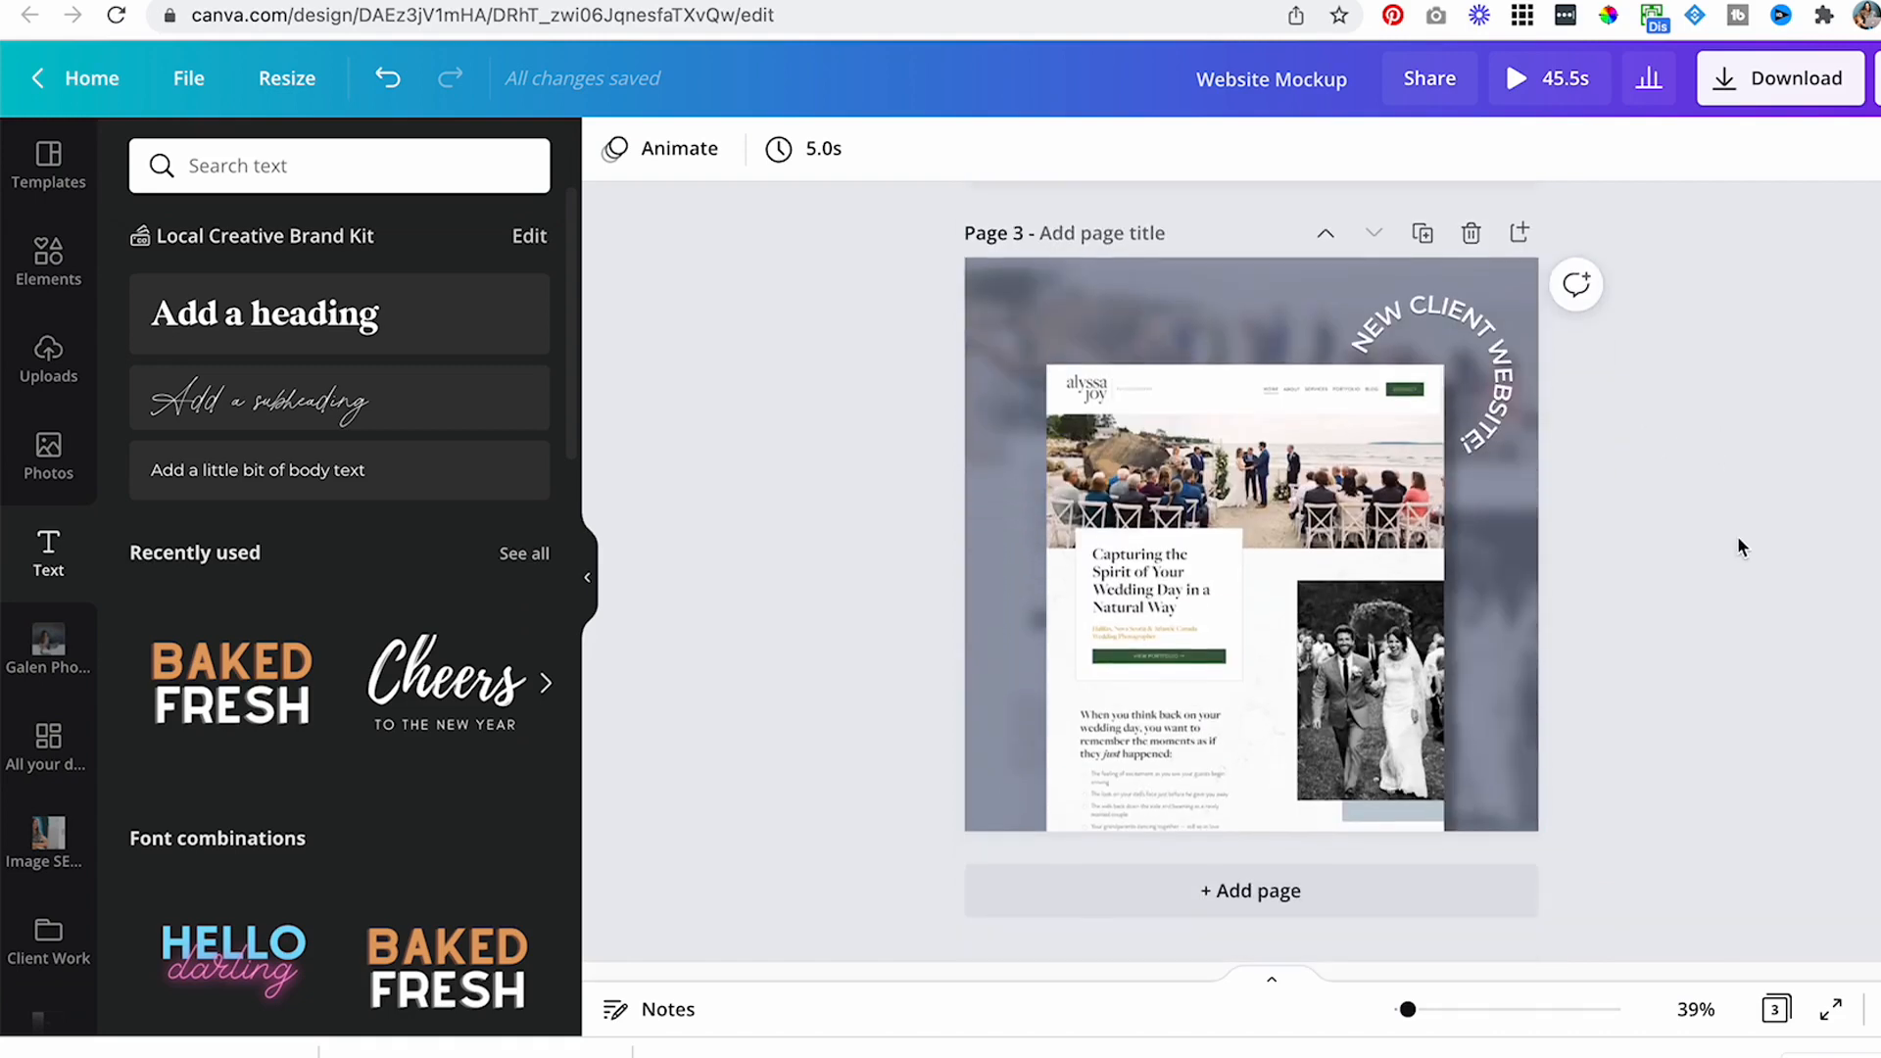
scroll(1665, 544, "up", 1)
left_click(1425, 485)
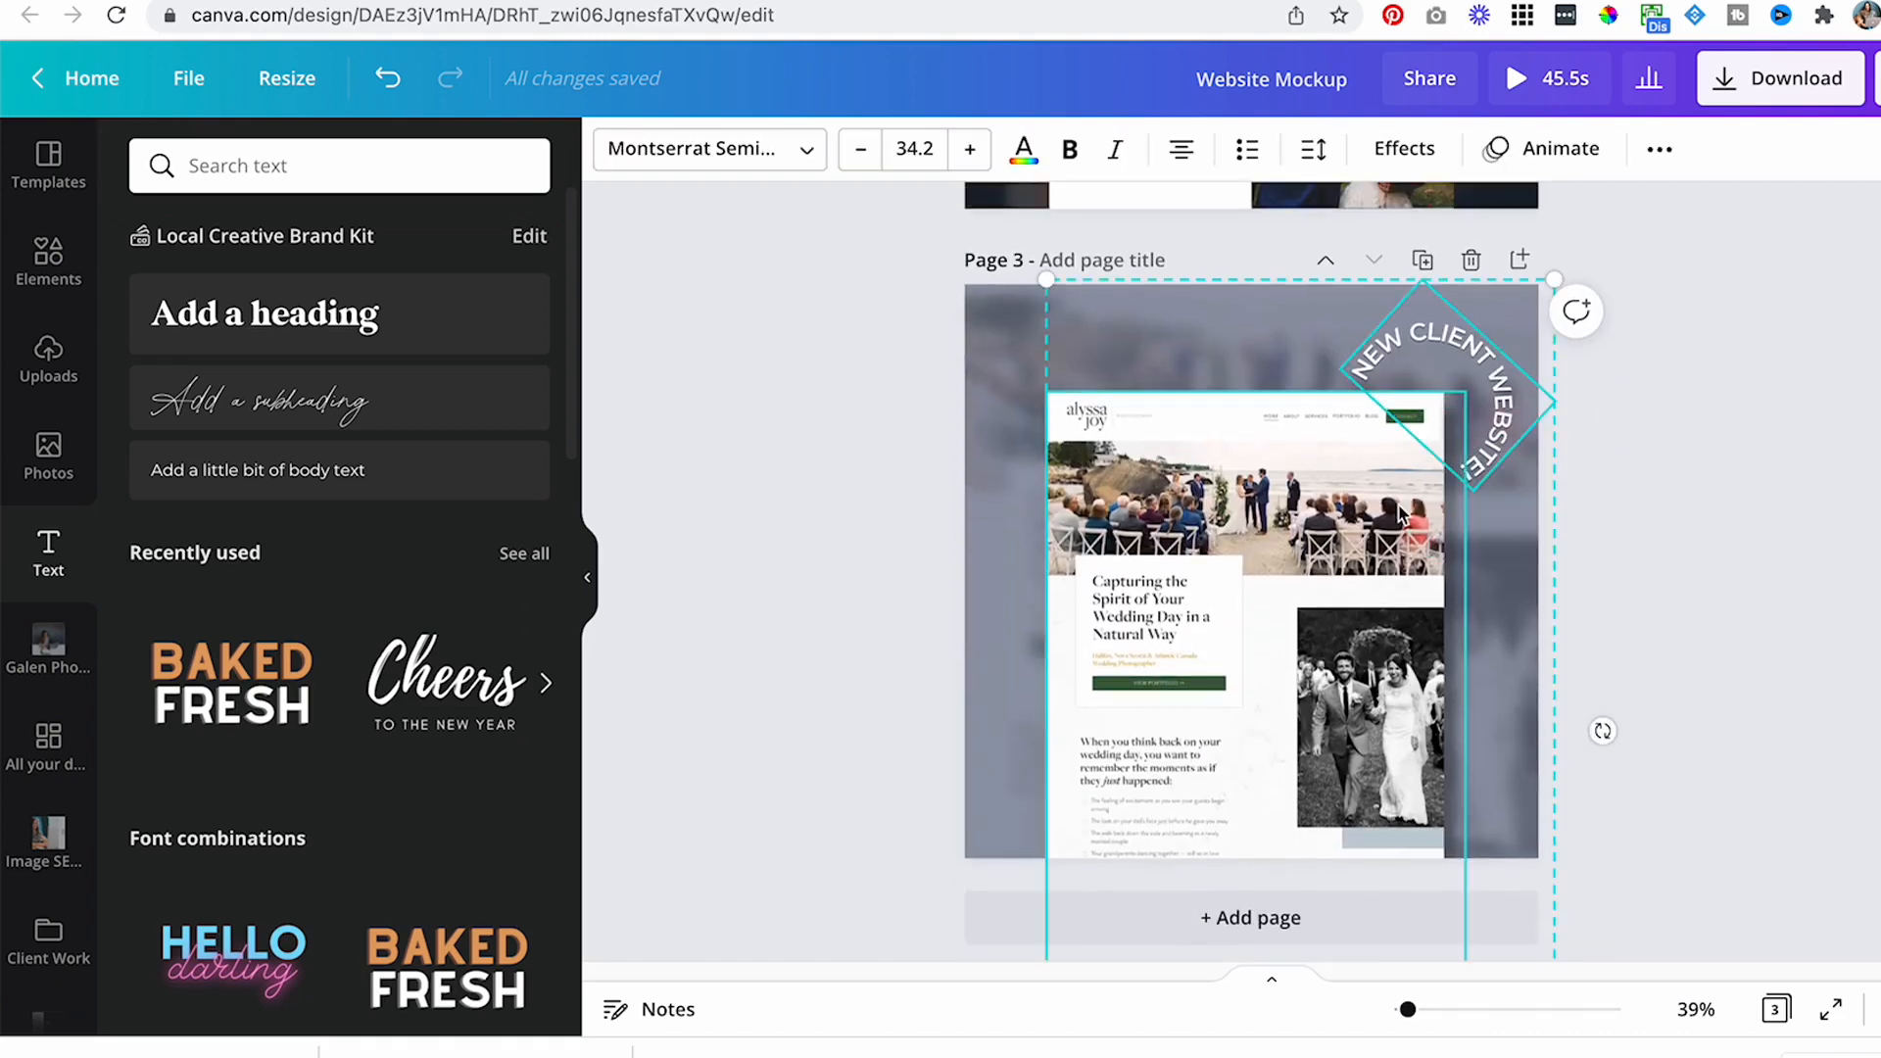
left_click_drag(1407, 506, 1407, 495)
left_click(1612, 723)
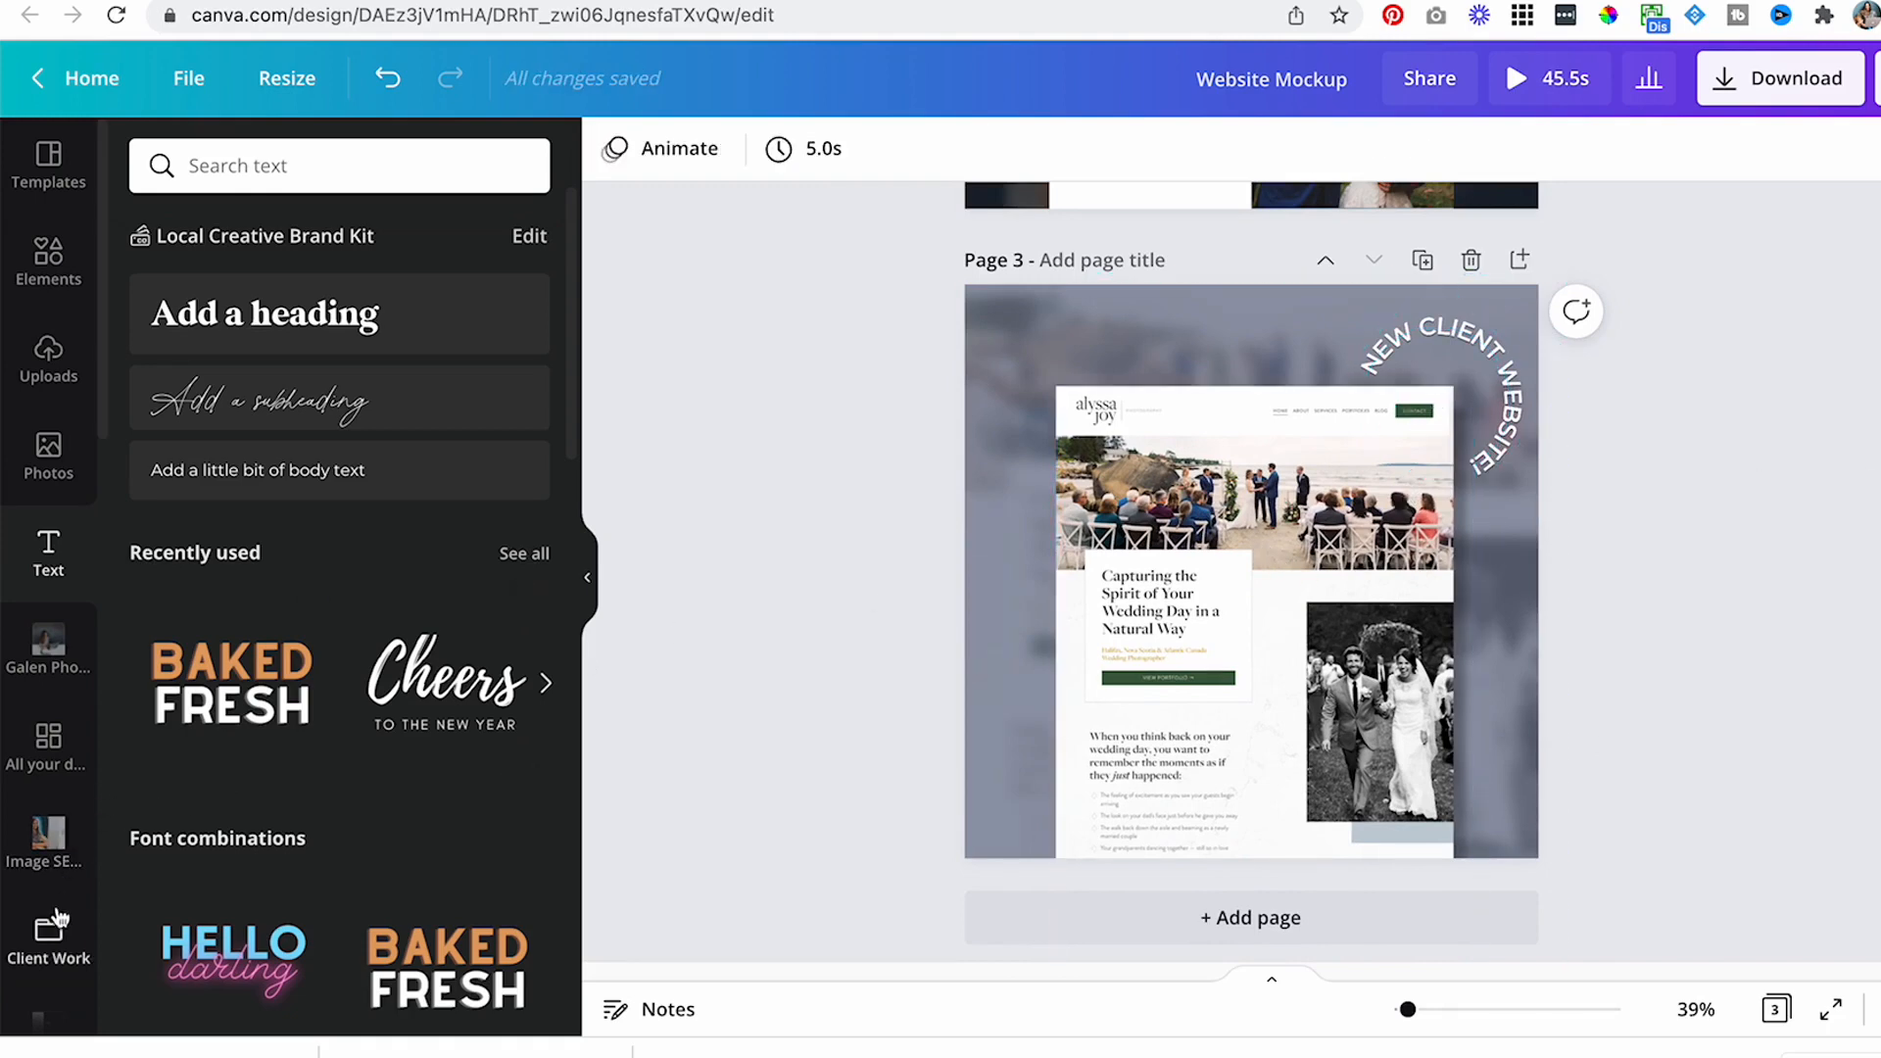
- Browse all images in the Client Work folder and compare the page 3 mockup with the one on page 2
left_click(51, 946)
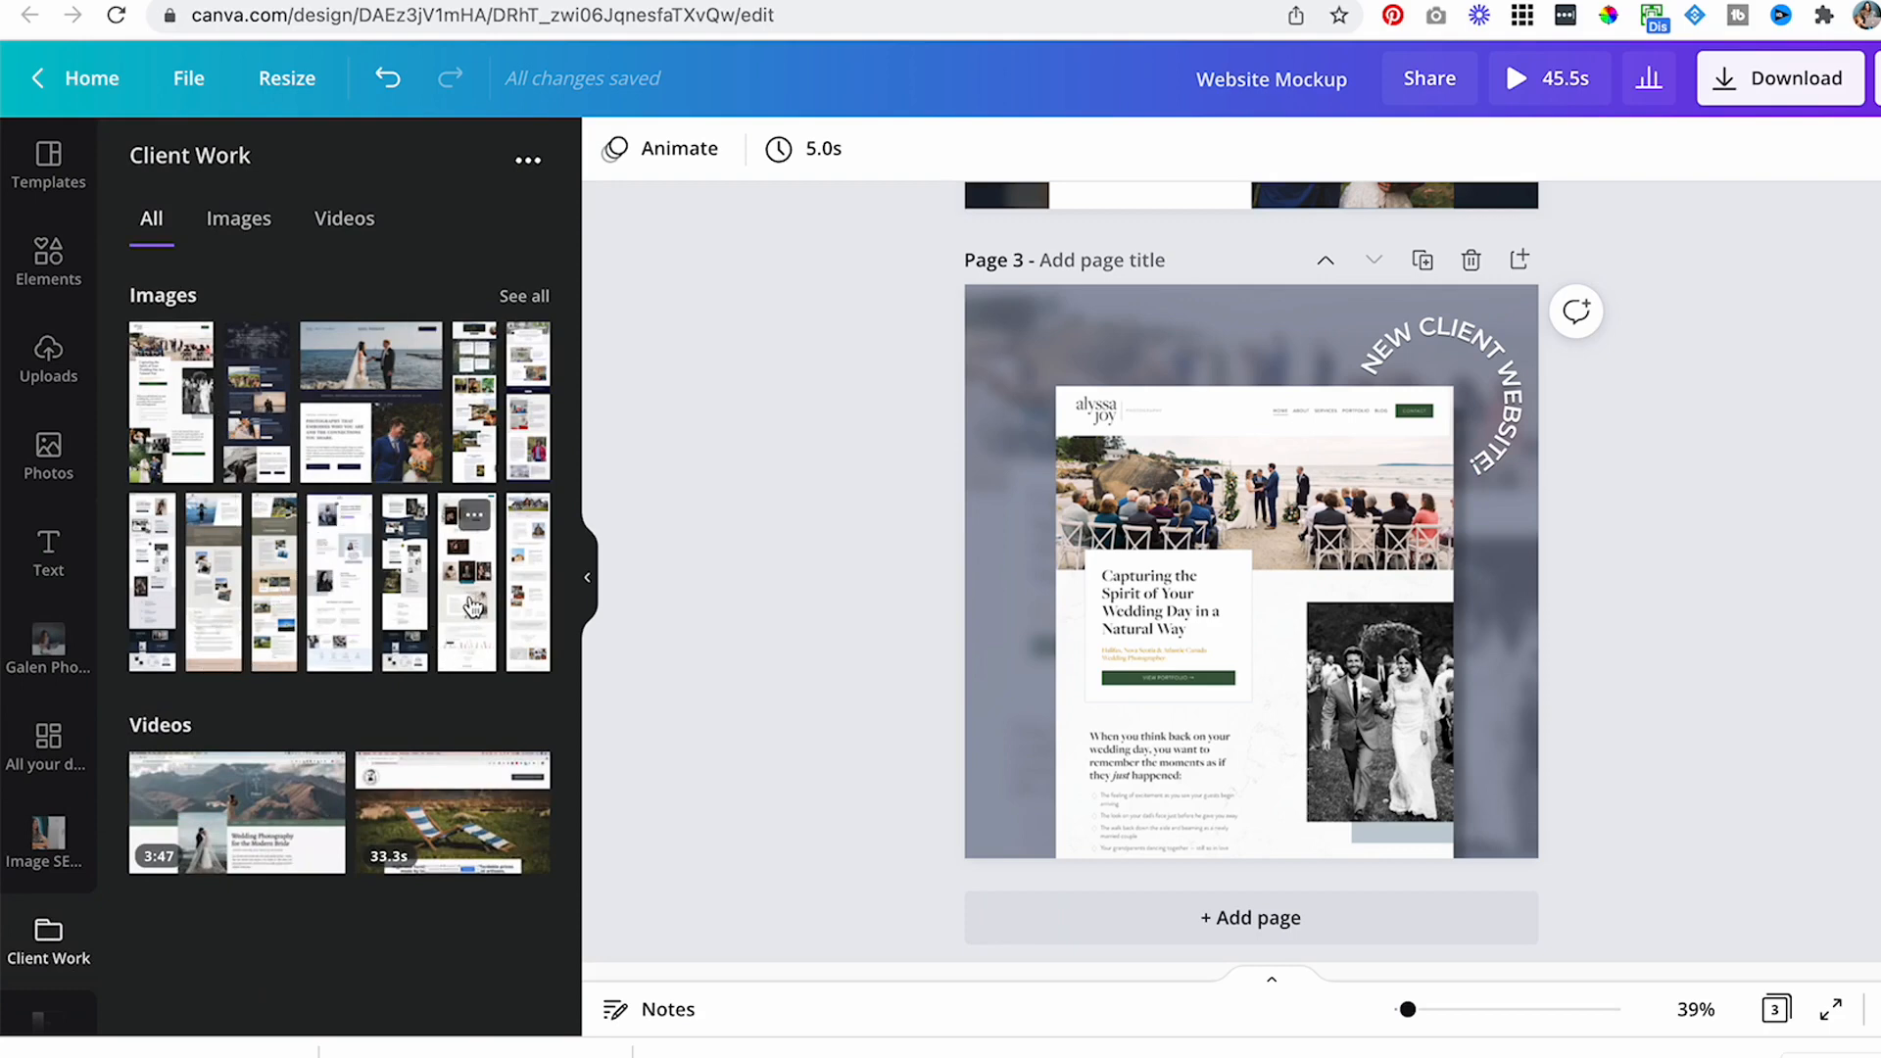
left_click(525, 297)
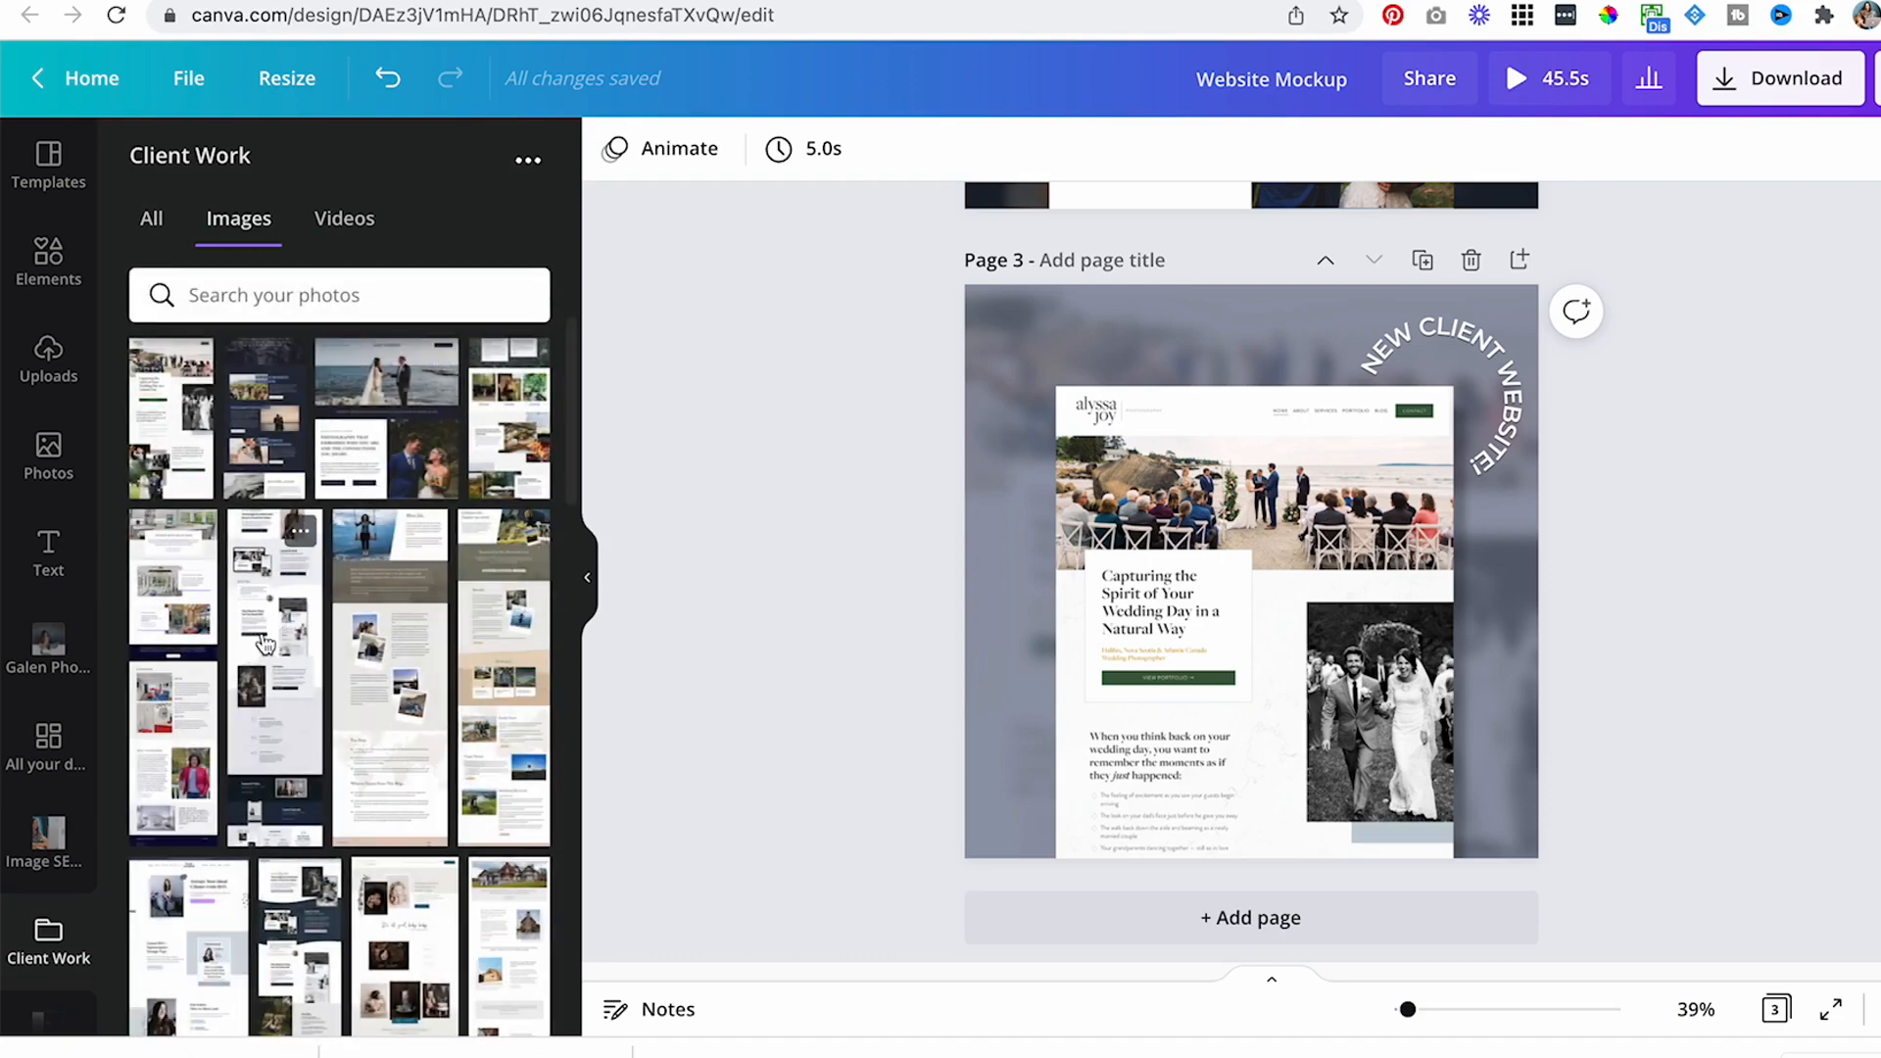
scroll(295, 632, "up", 4)
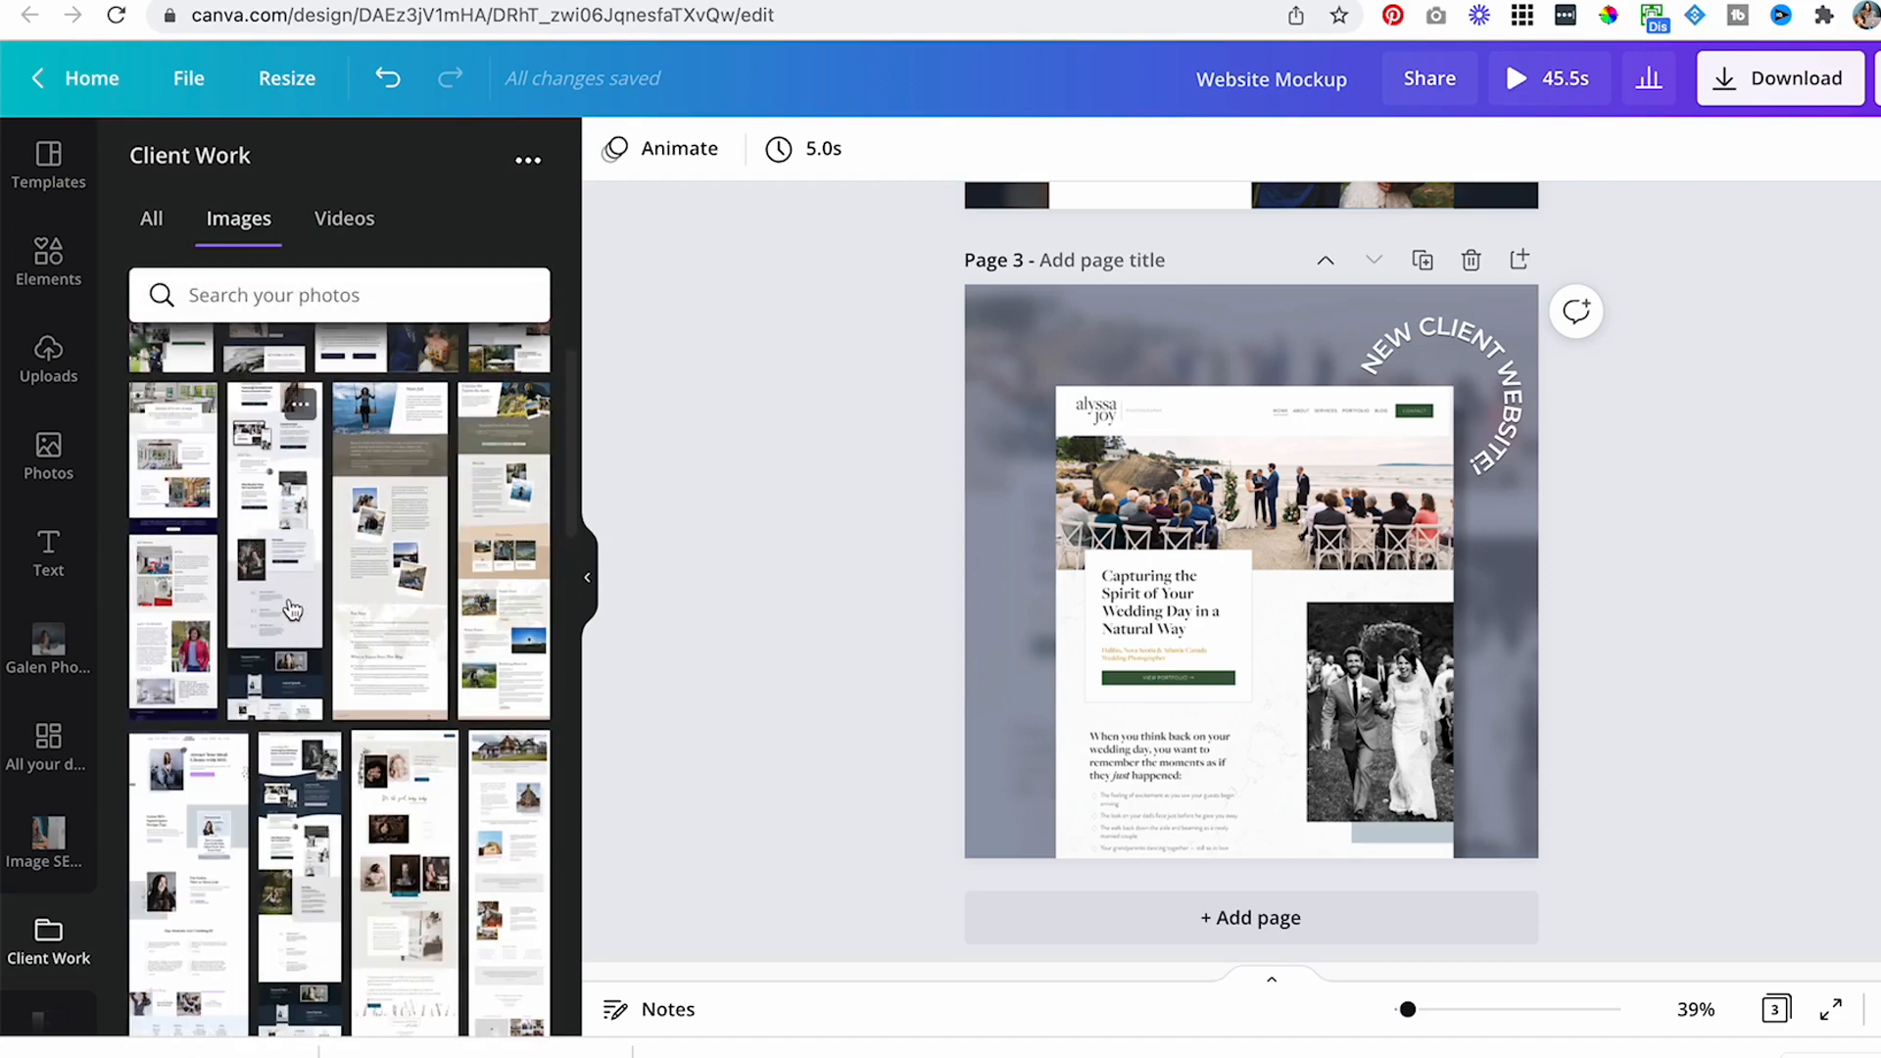
scroll(391, 608, "down", 4)
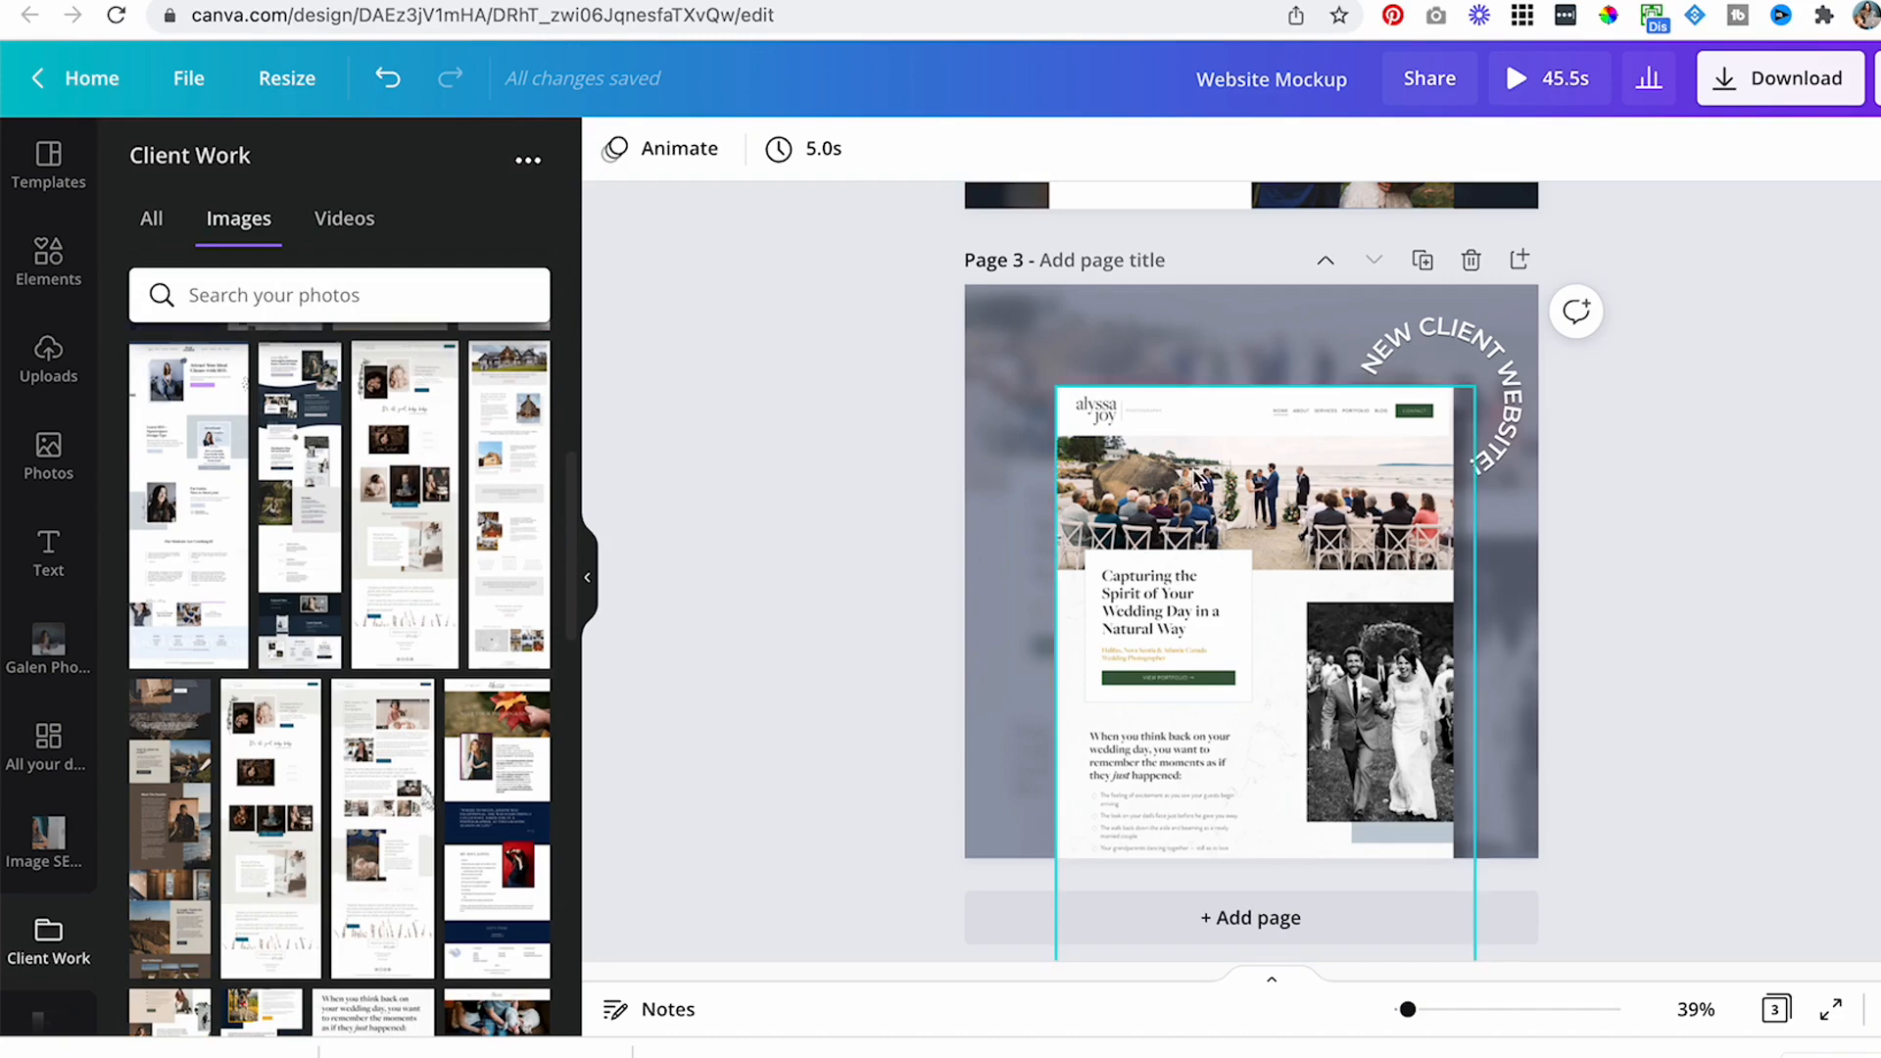
scroll(1659, 602, "up", 1)
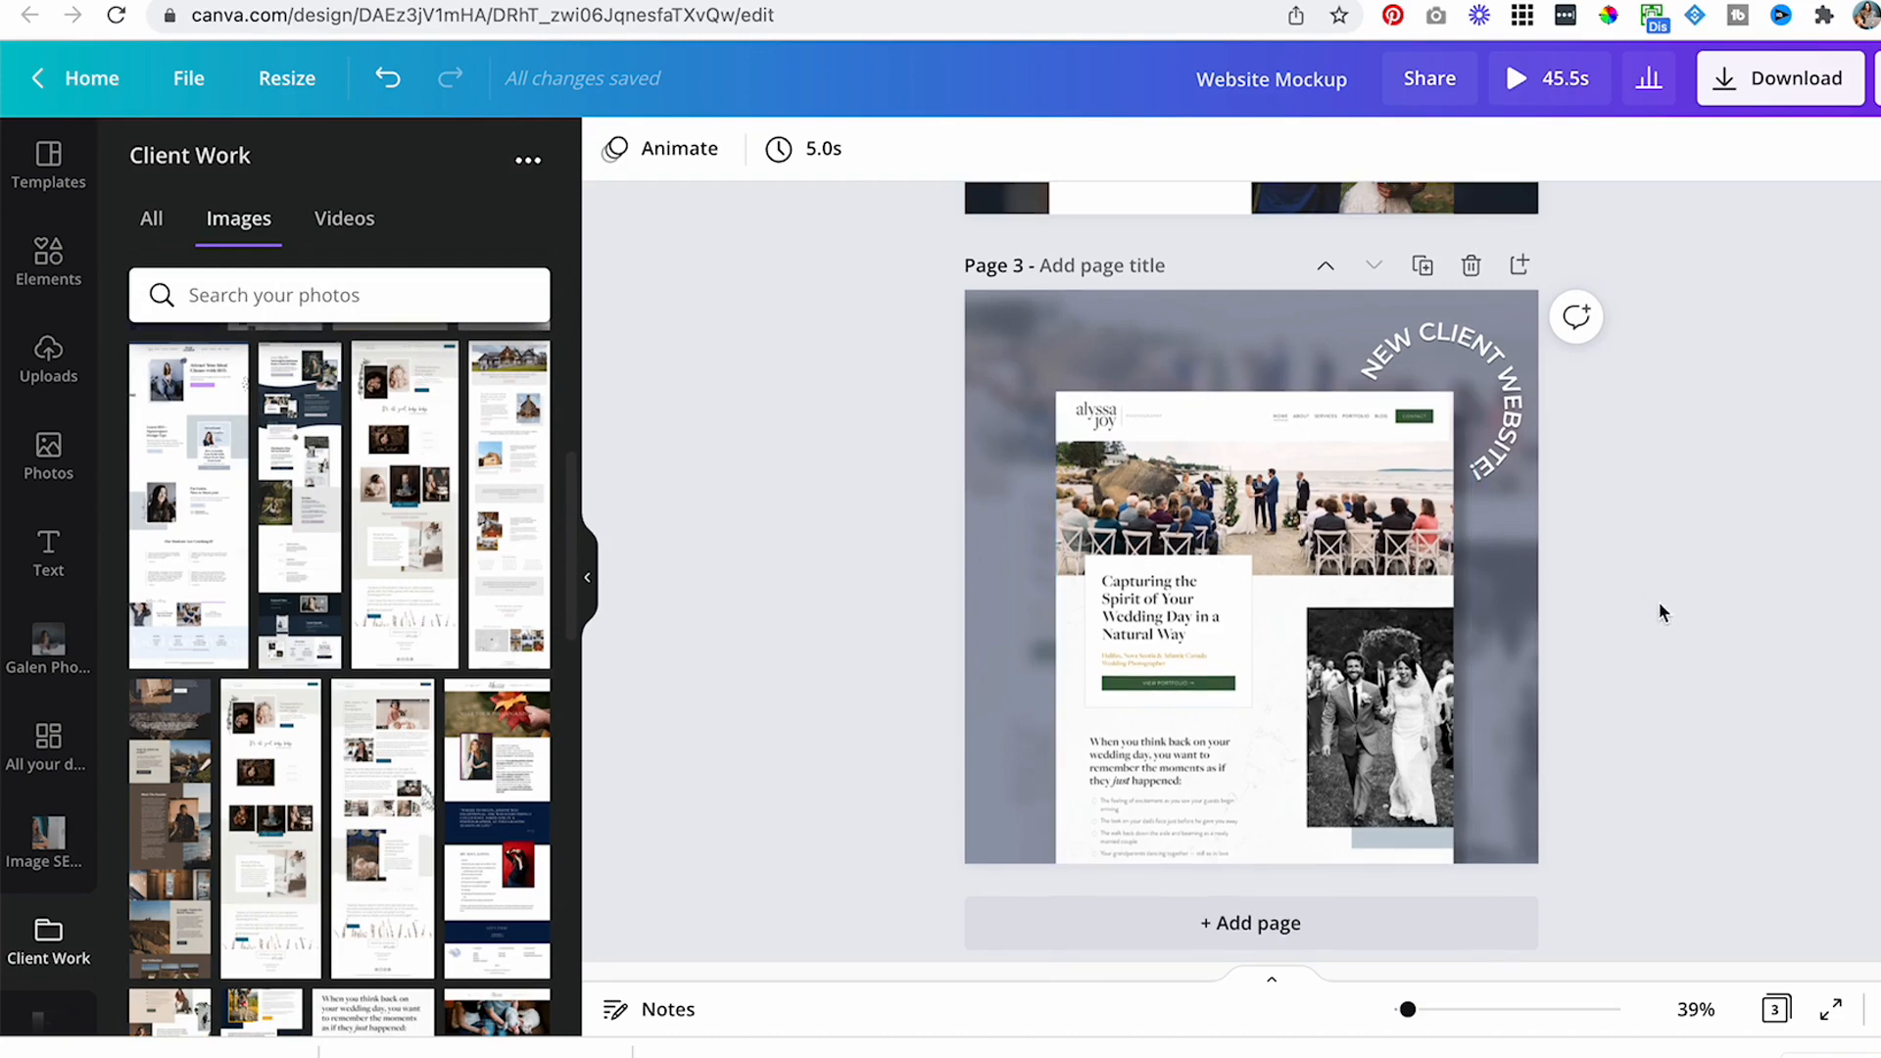
scroll(1665, 611, "up", 7)
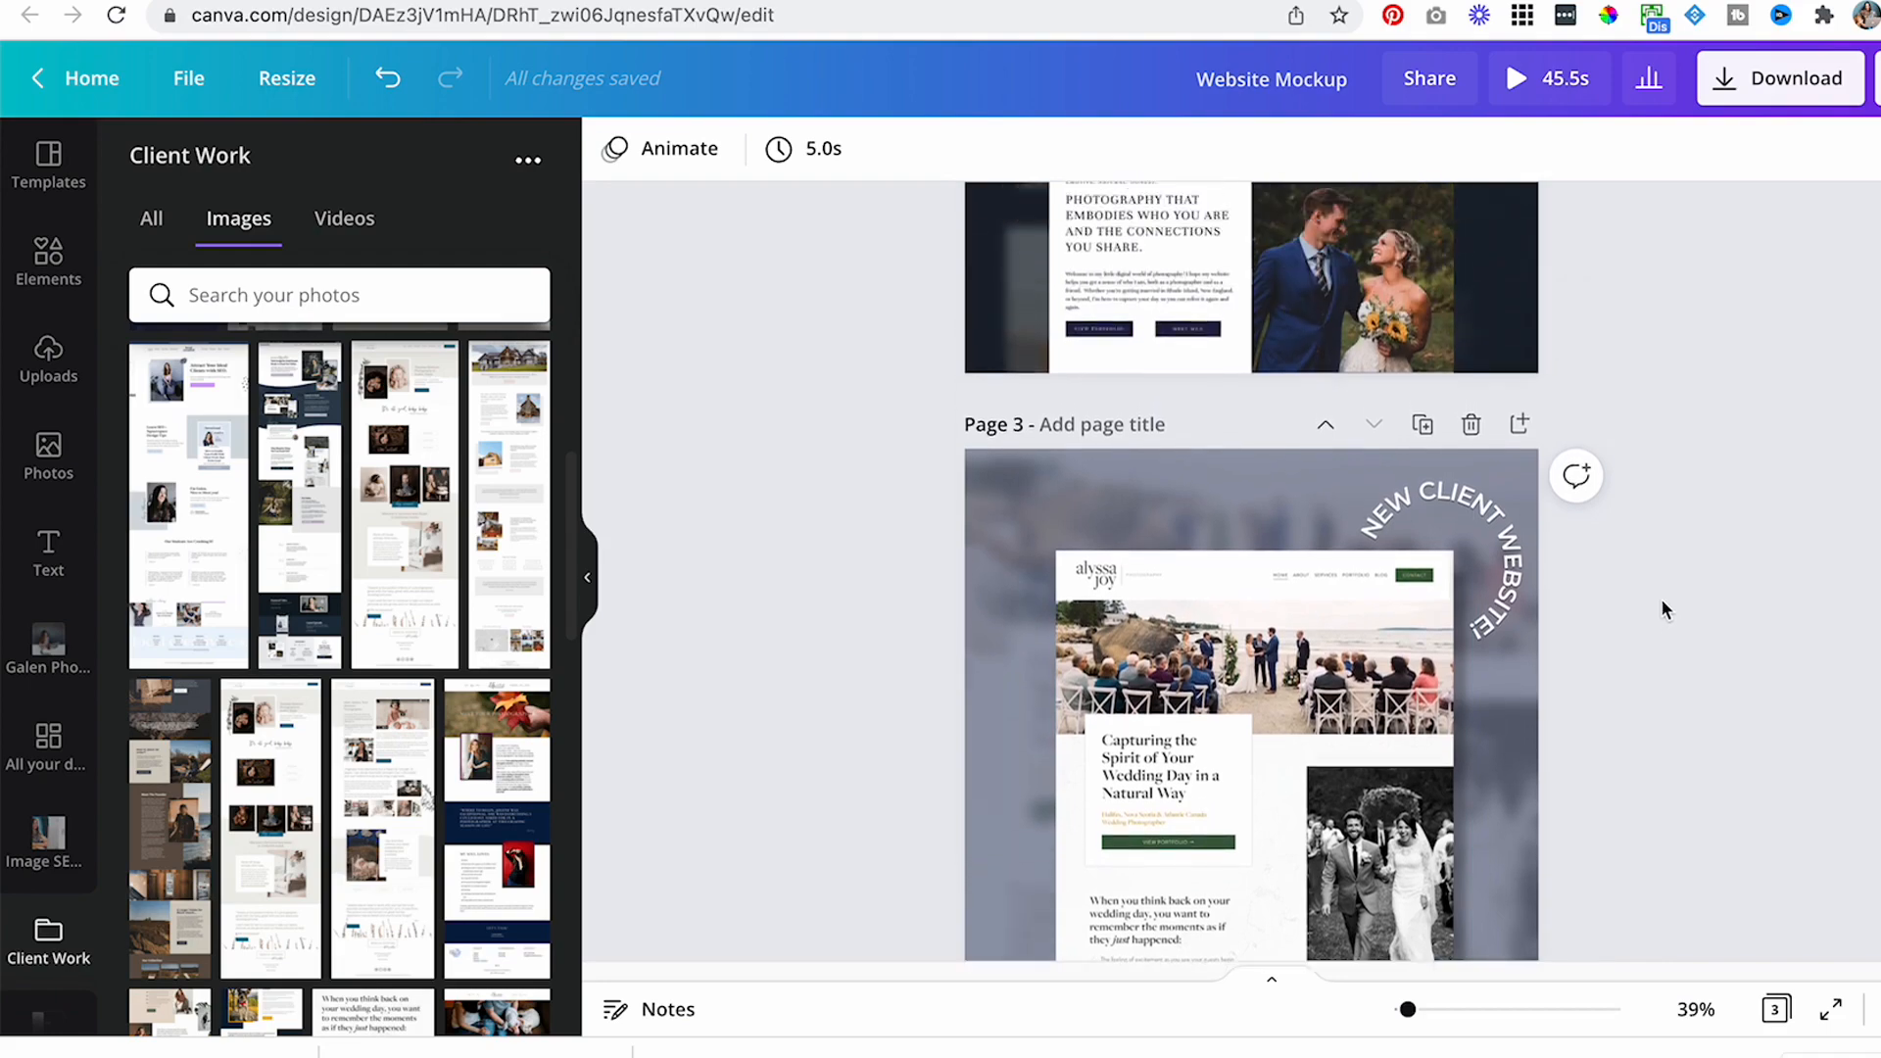
scroll(1666, 611, "down", 6)
scroll(1662, 610, "down", 2)
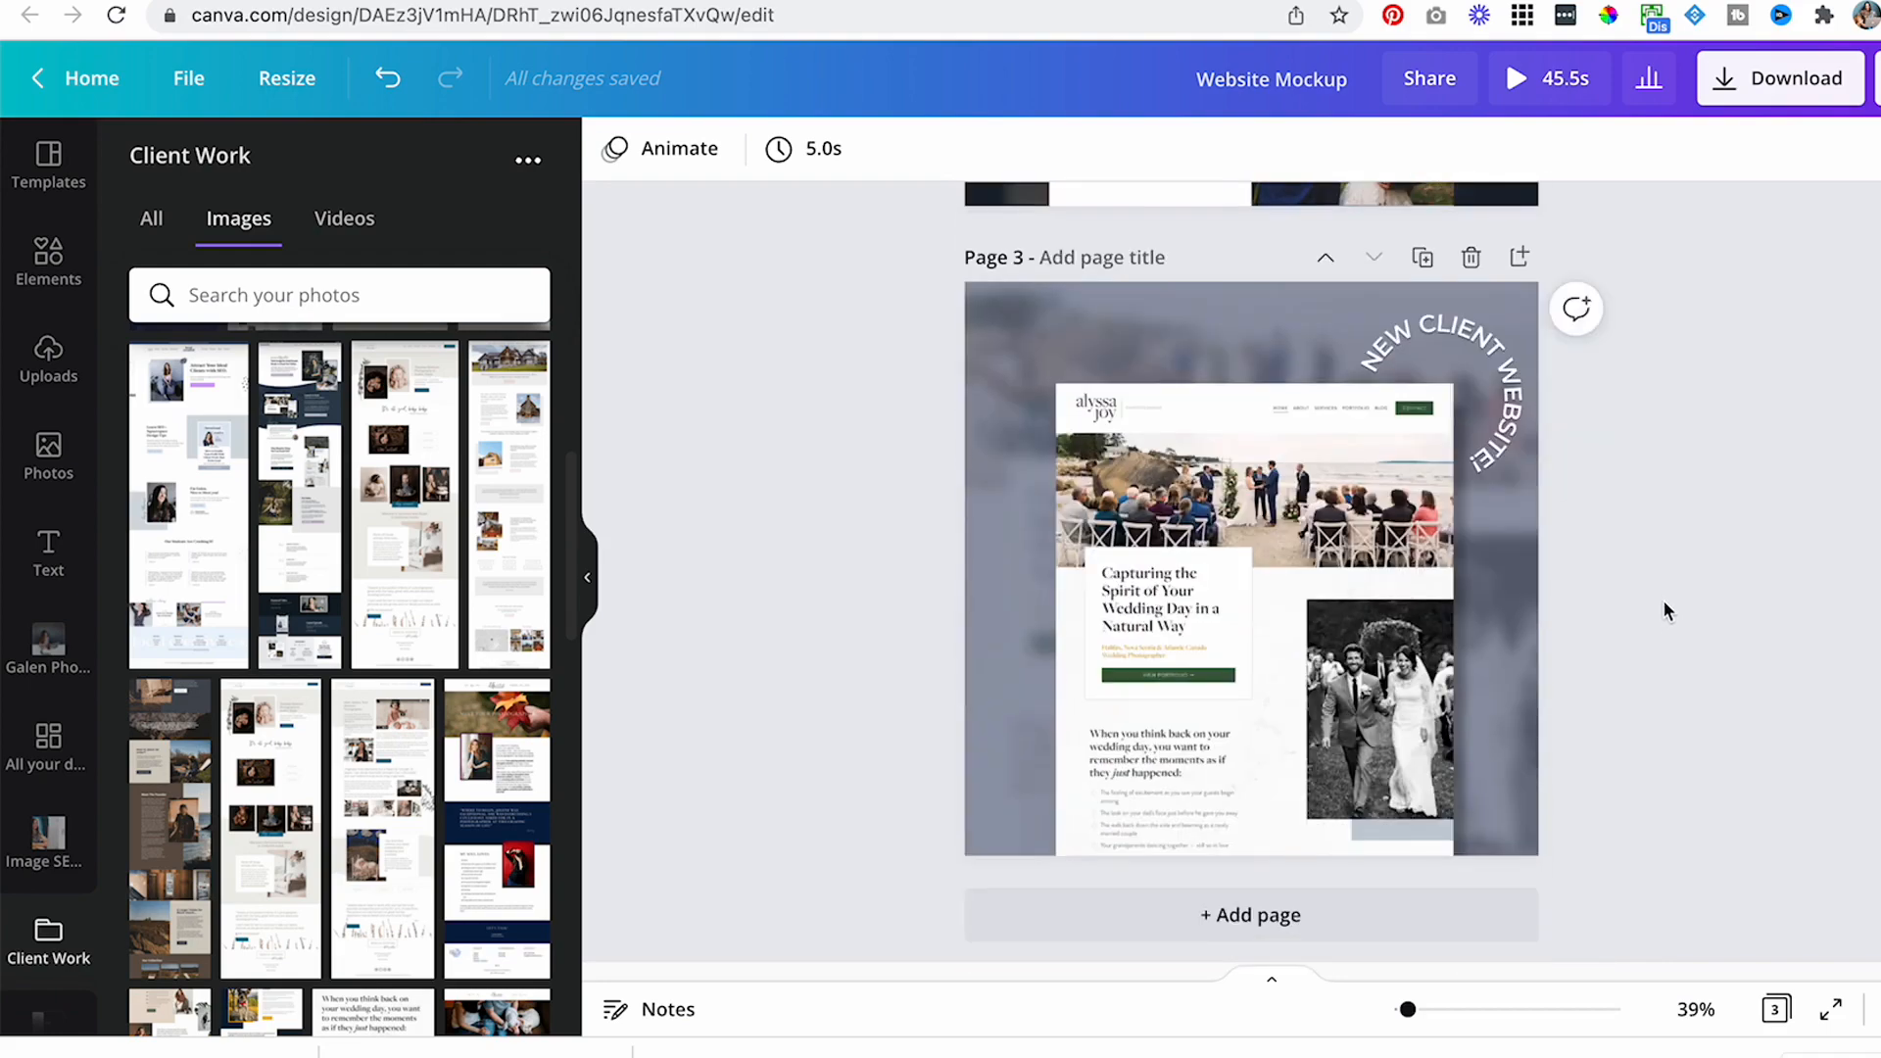
scroll(1663, 601, "up", 3)
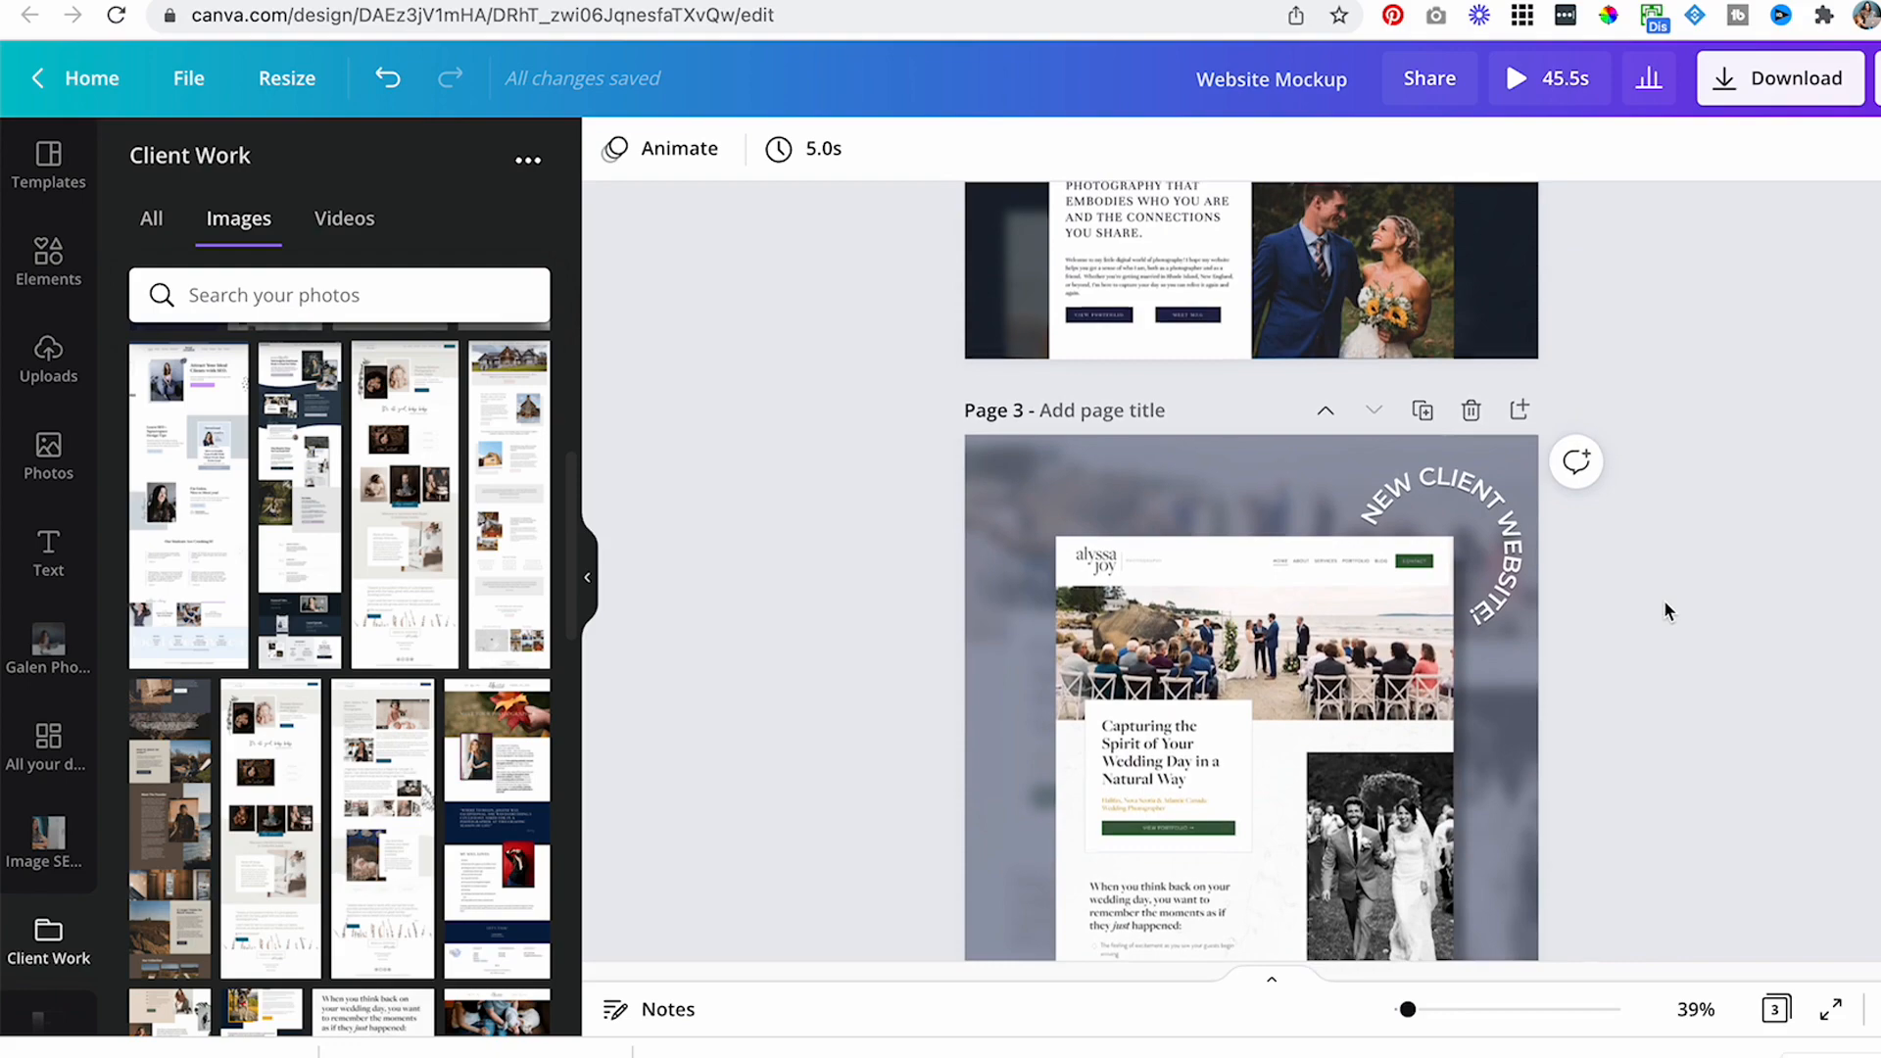
- Preview the scrolling website video inside the laptop mockup on page 1
scroll(1663, 600, "down", 1)
scroll(1664, 600, "up", 20)
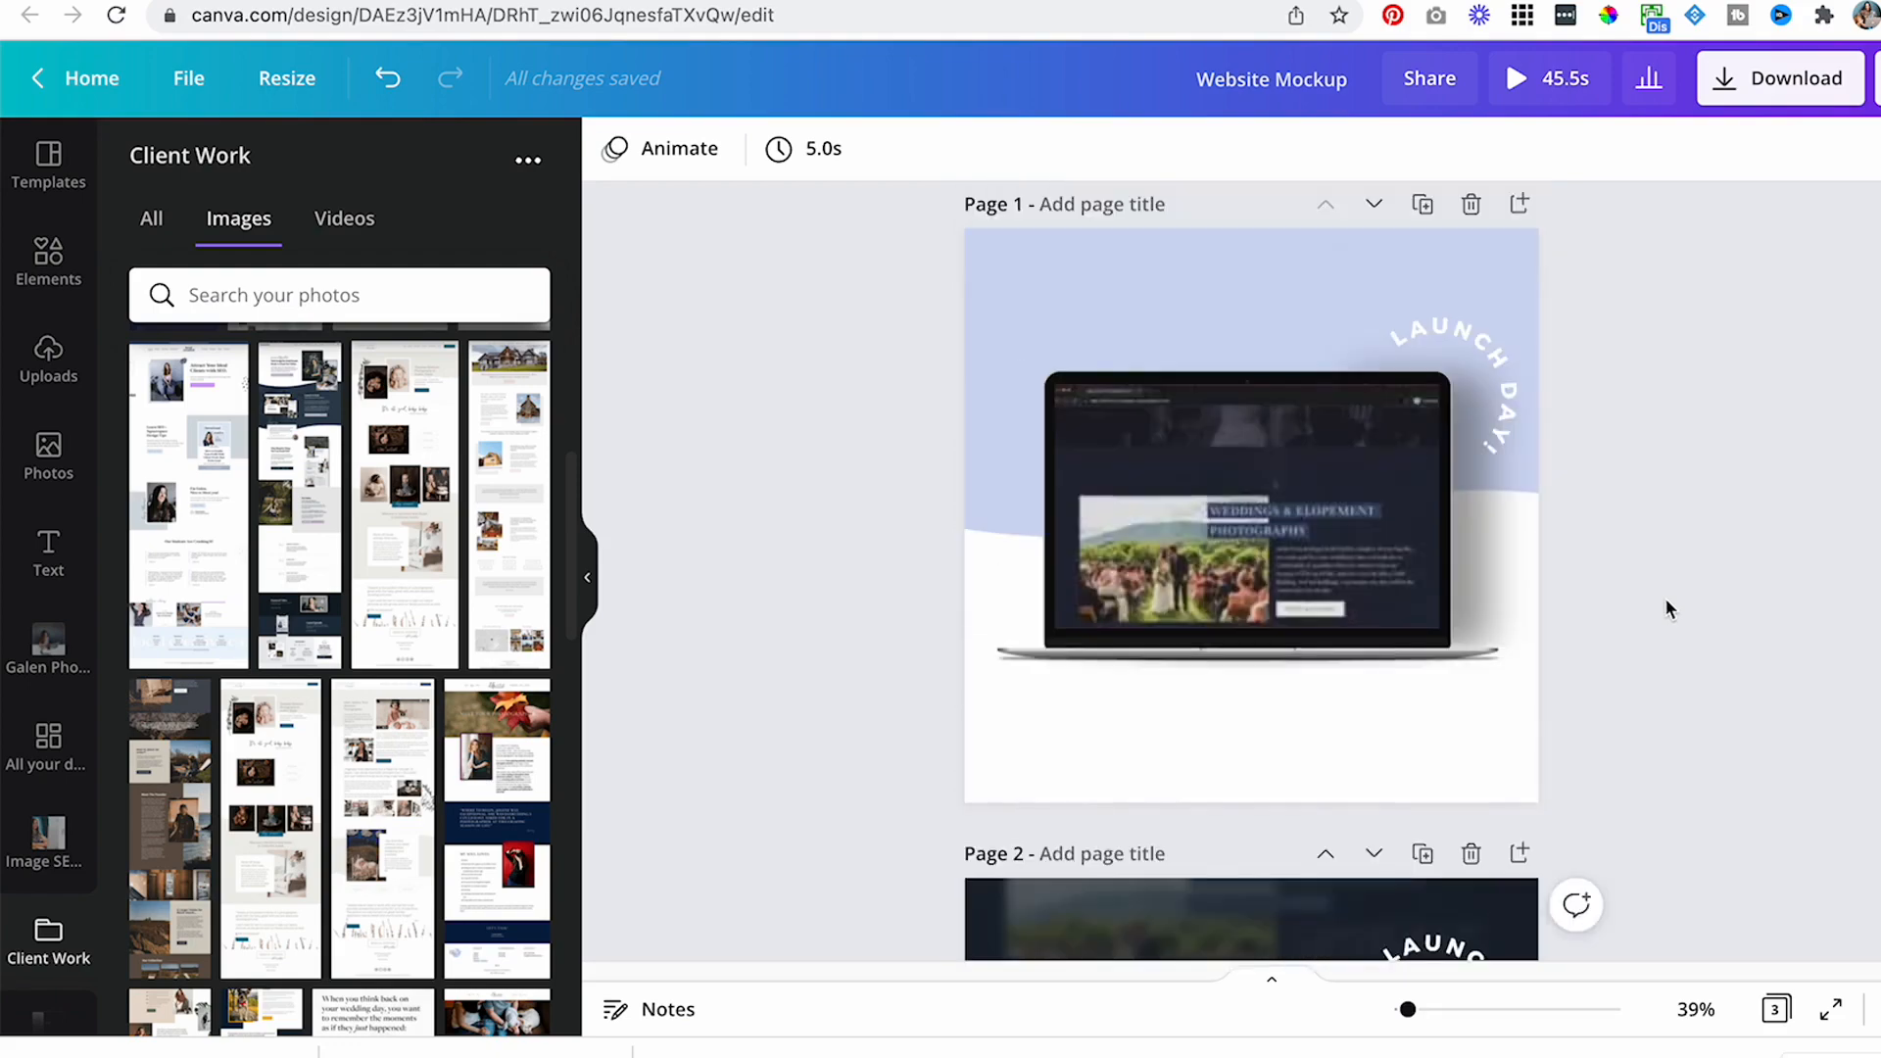
left_click(1283, 549)
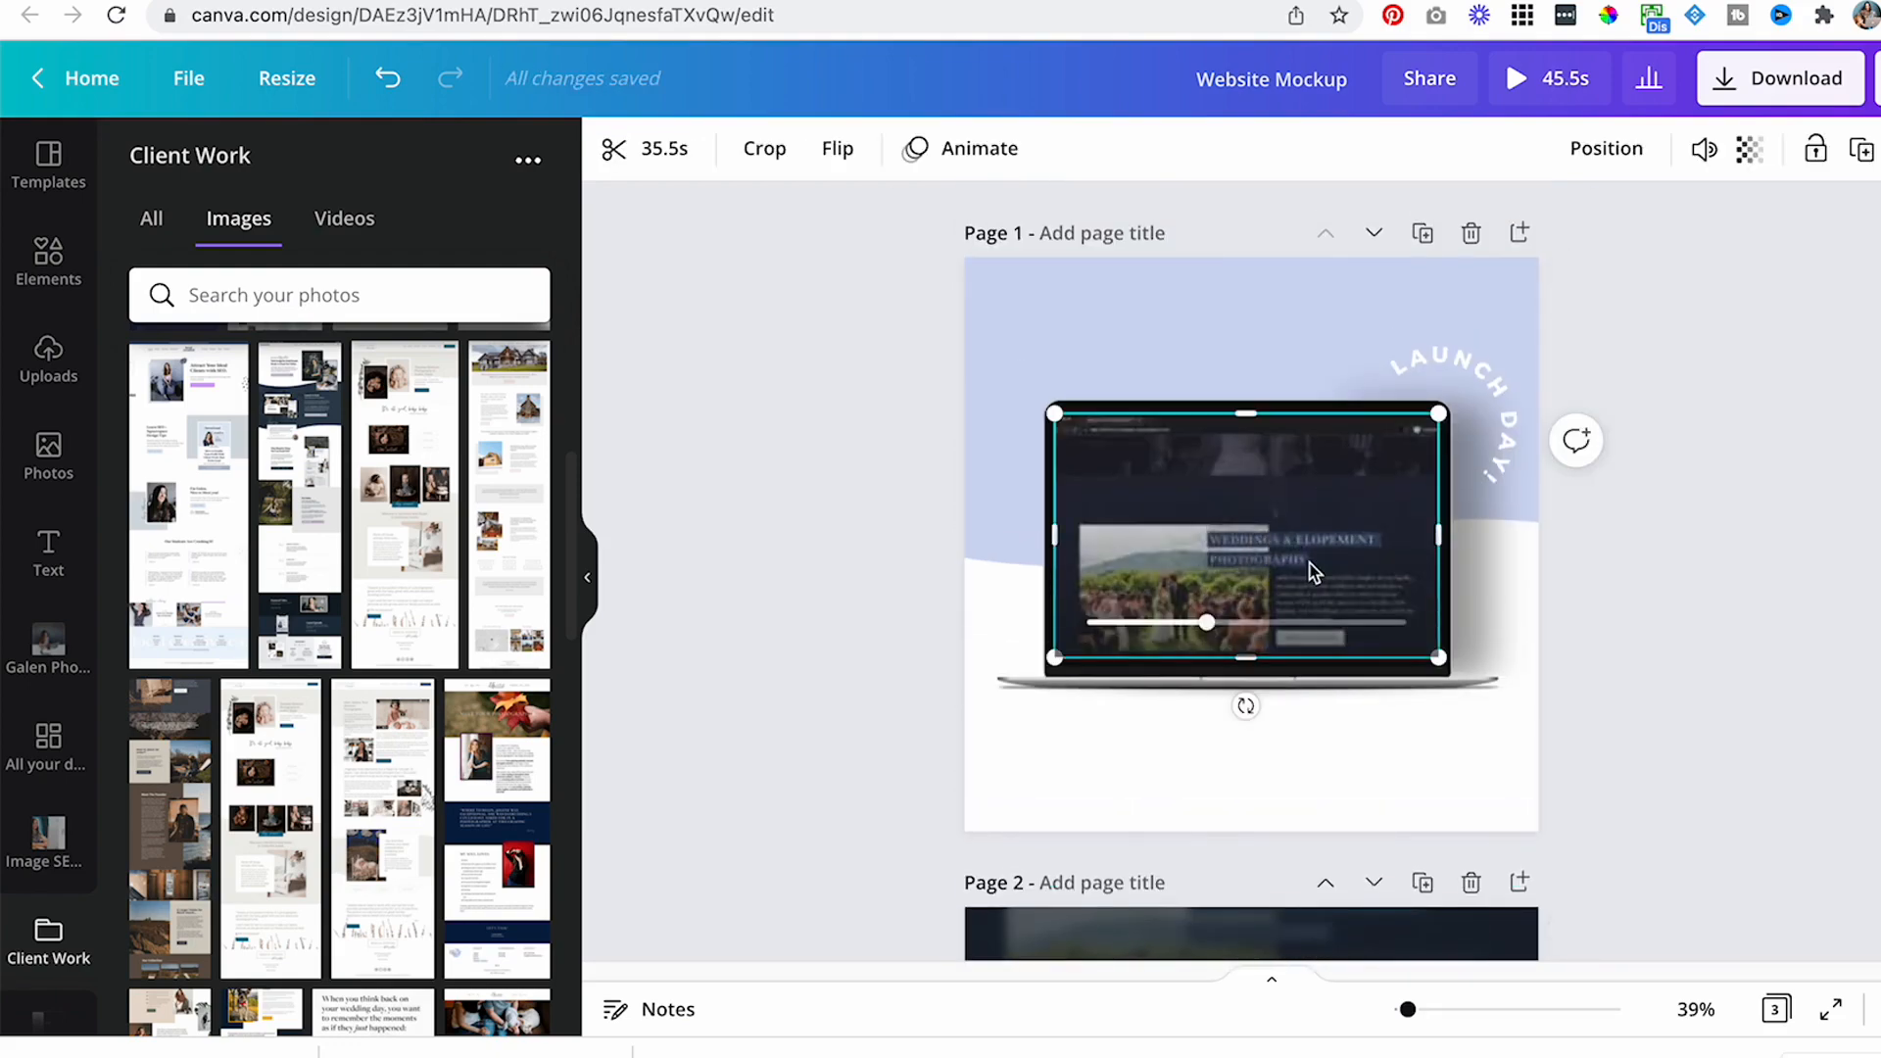
left_click(1352, 549)
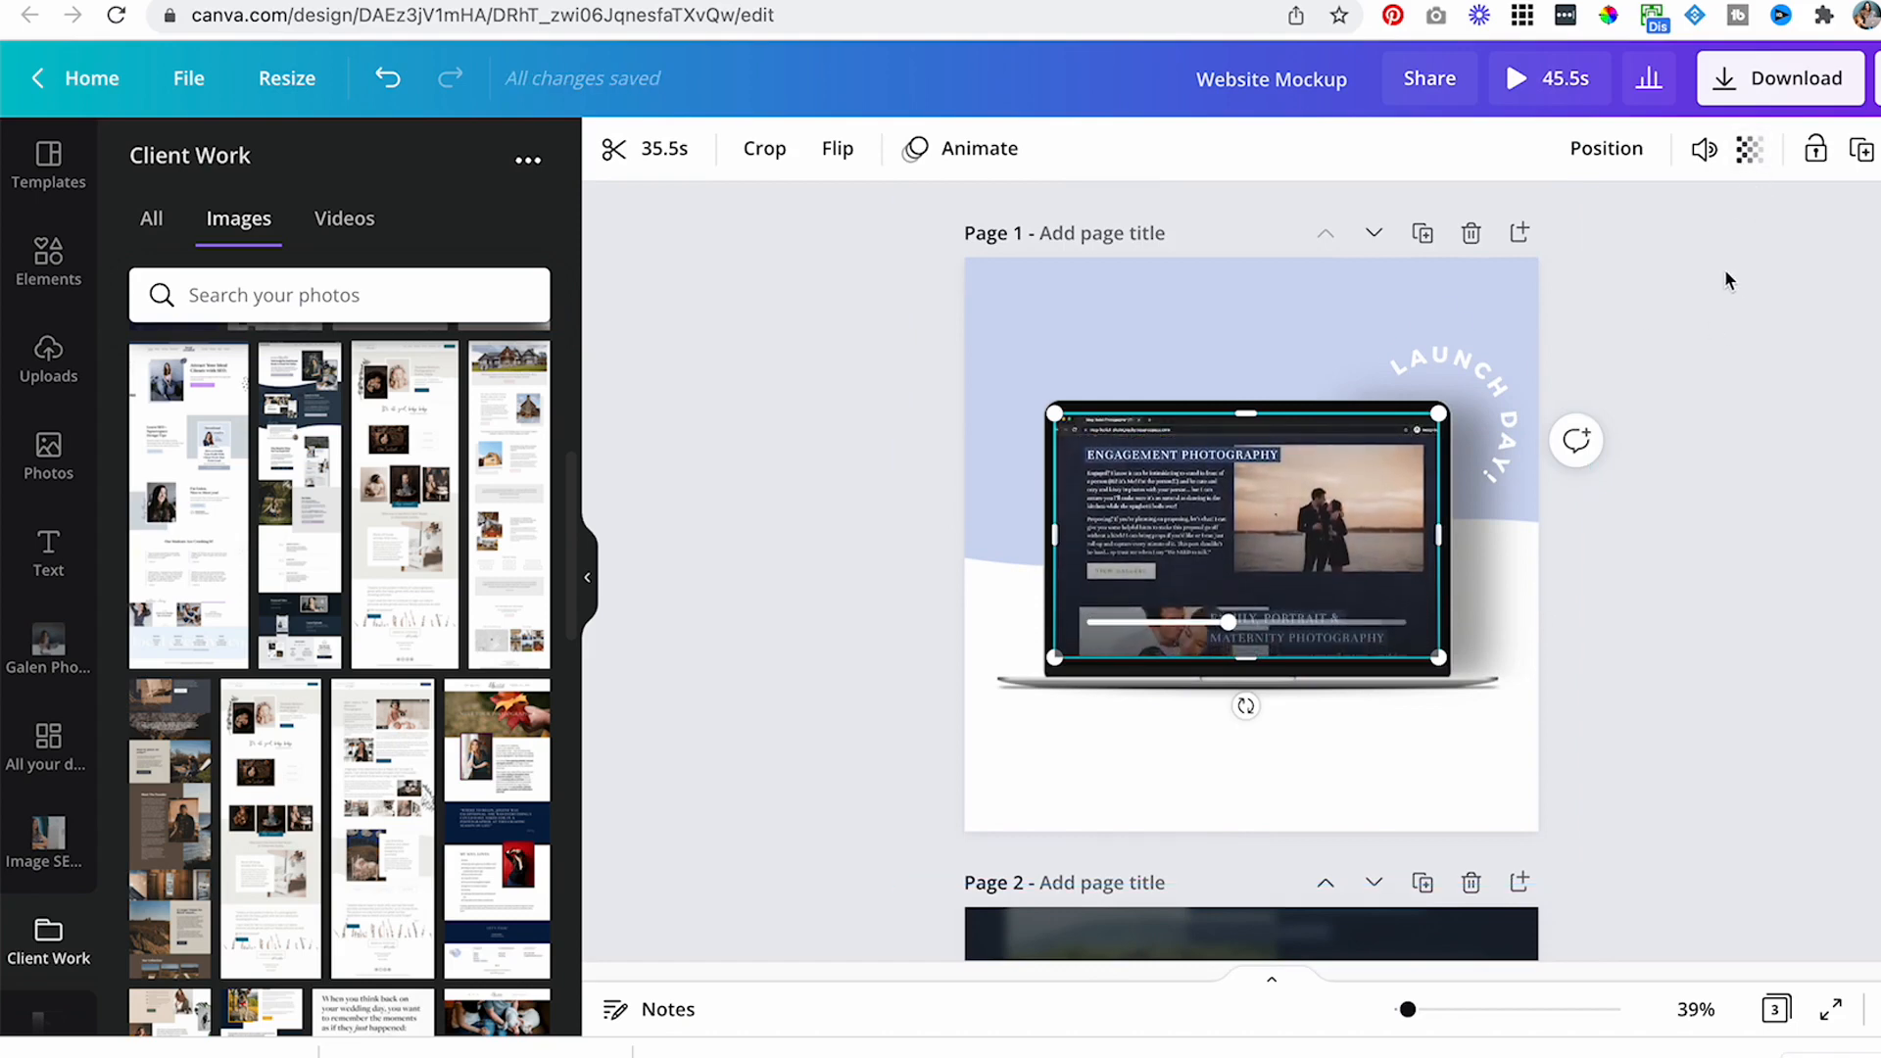
left_click(1780, 390)
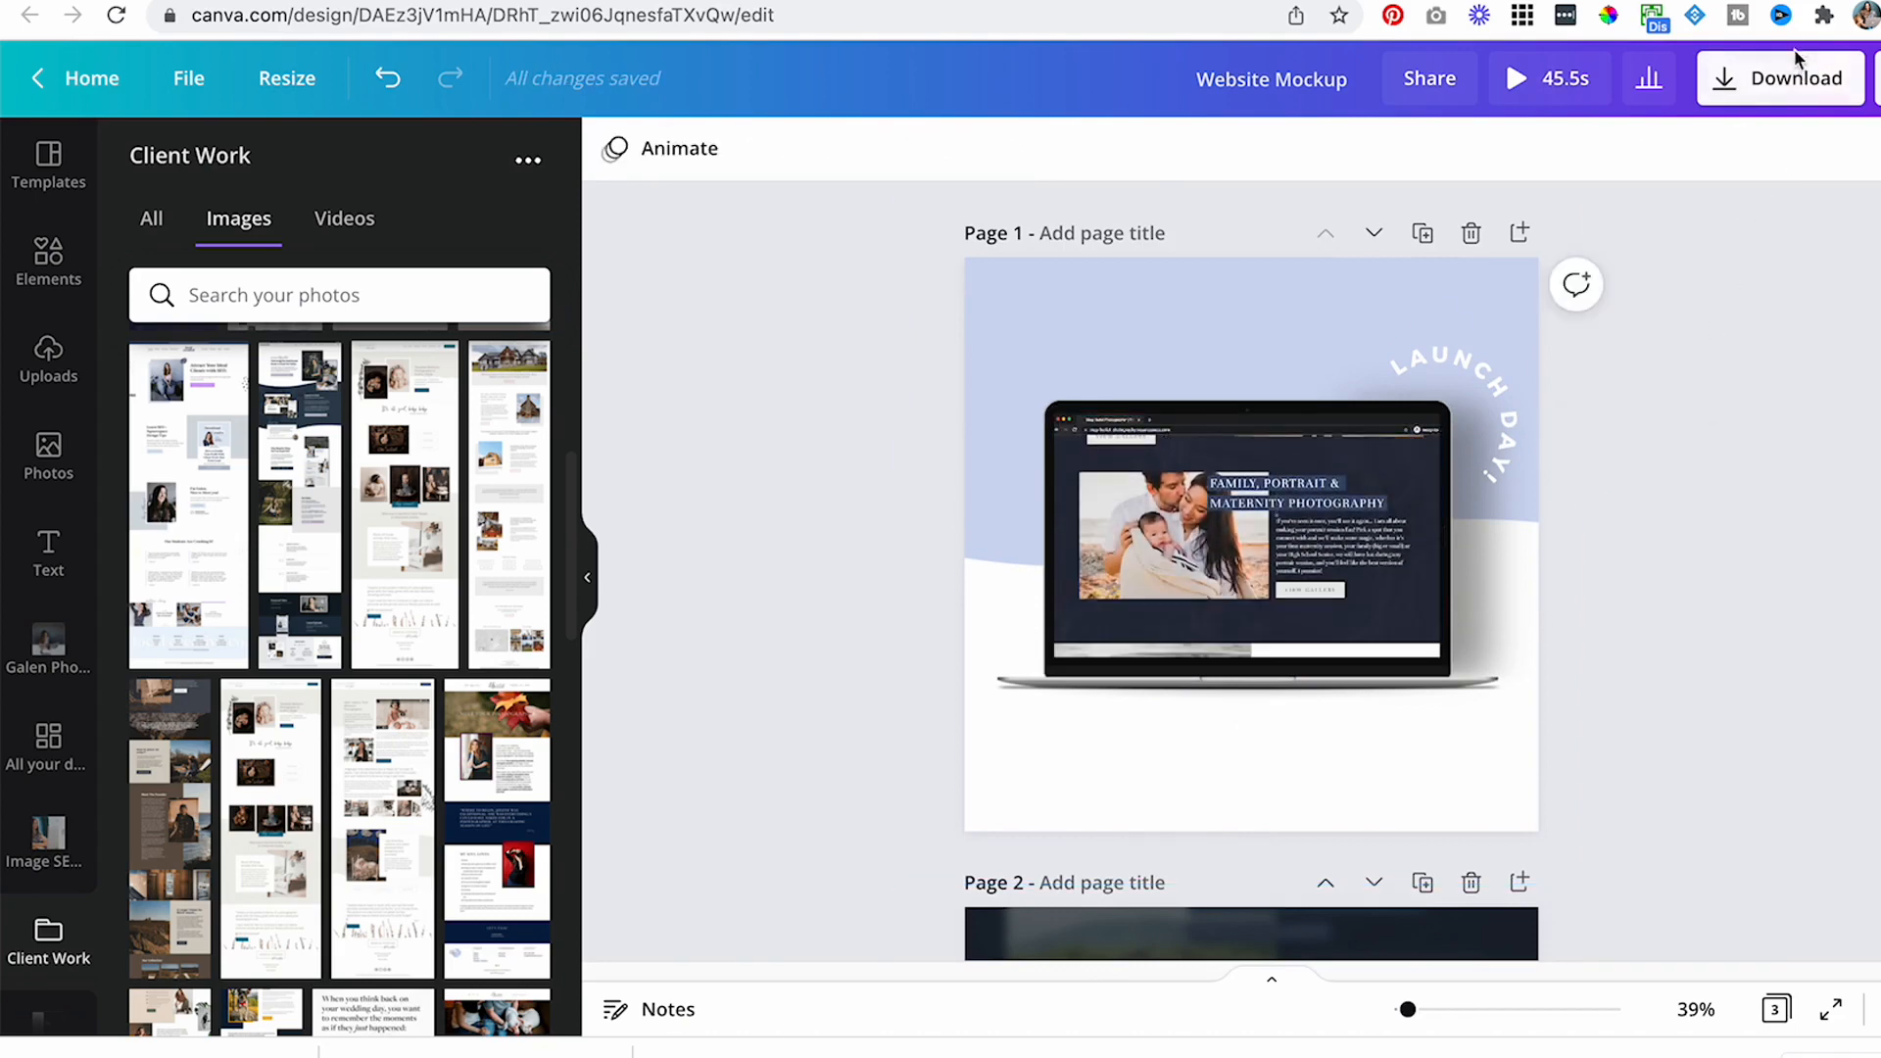
- Download only page 1 of the design as an MP4 video
left_click(1798, 82)
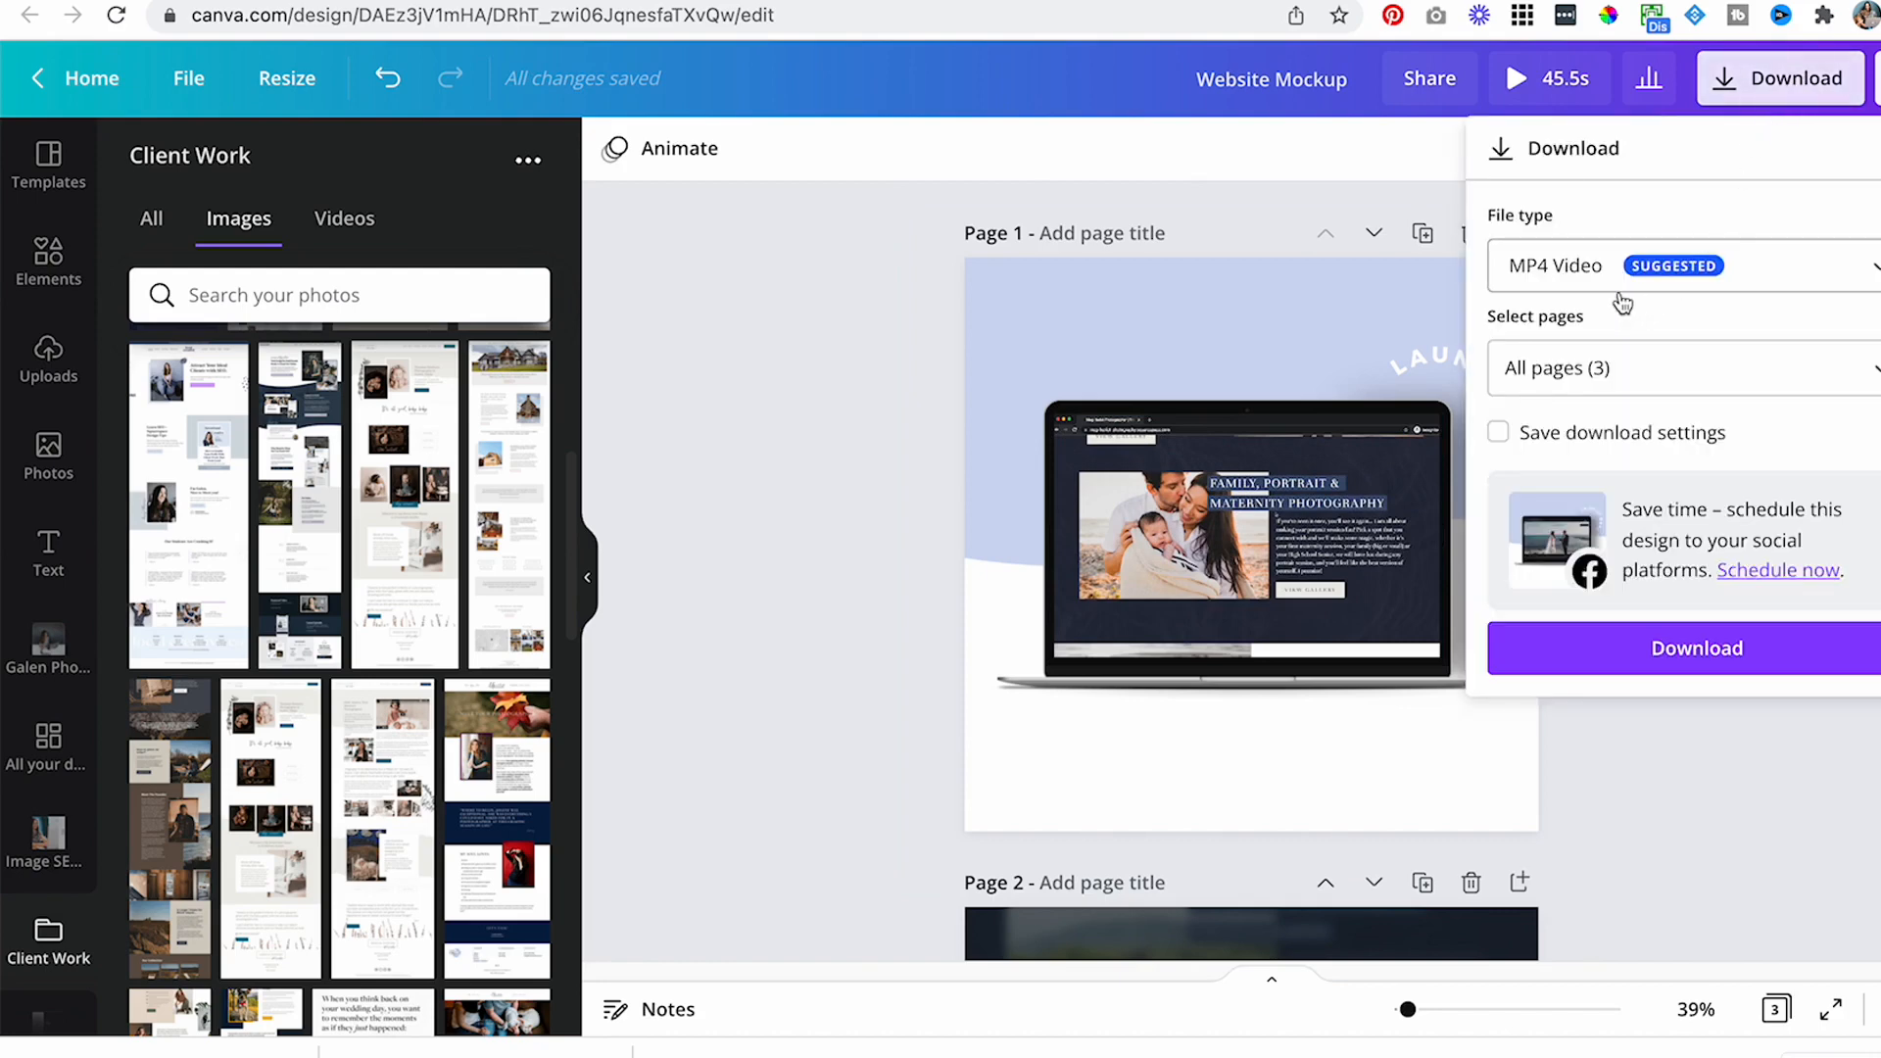
left_click(1595, 369)
left_click(1587, 461)
left_click(1596, 520)
left_click(1692, 769)
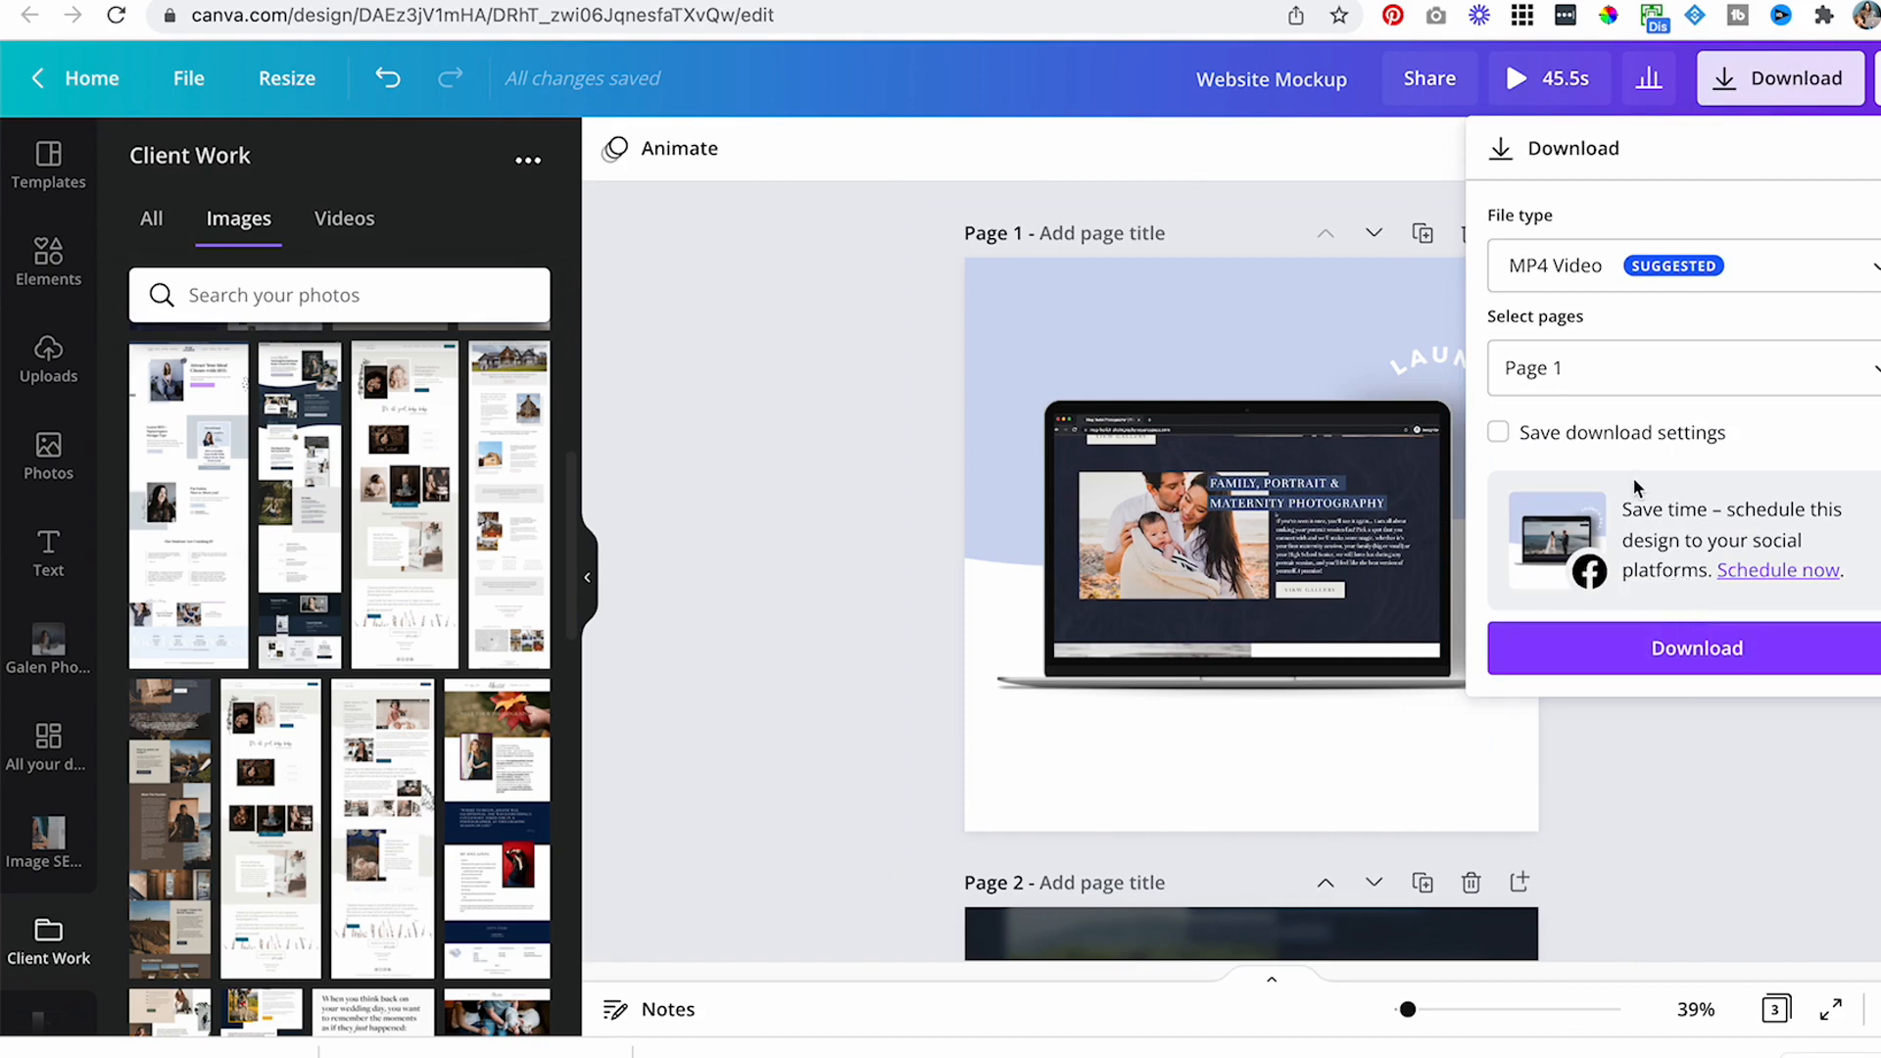
left_click(1732, 648)
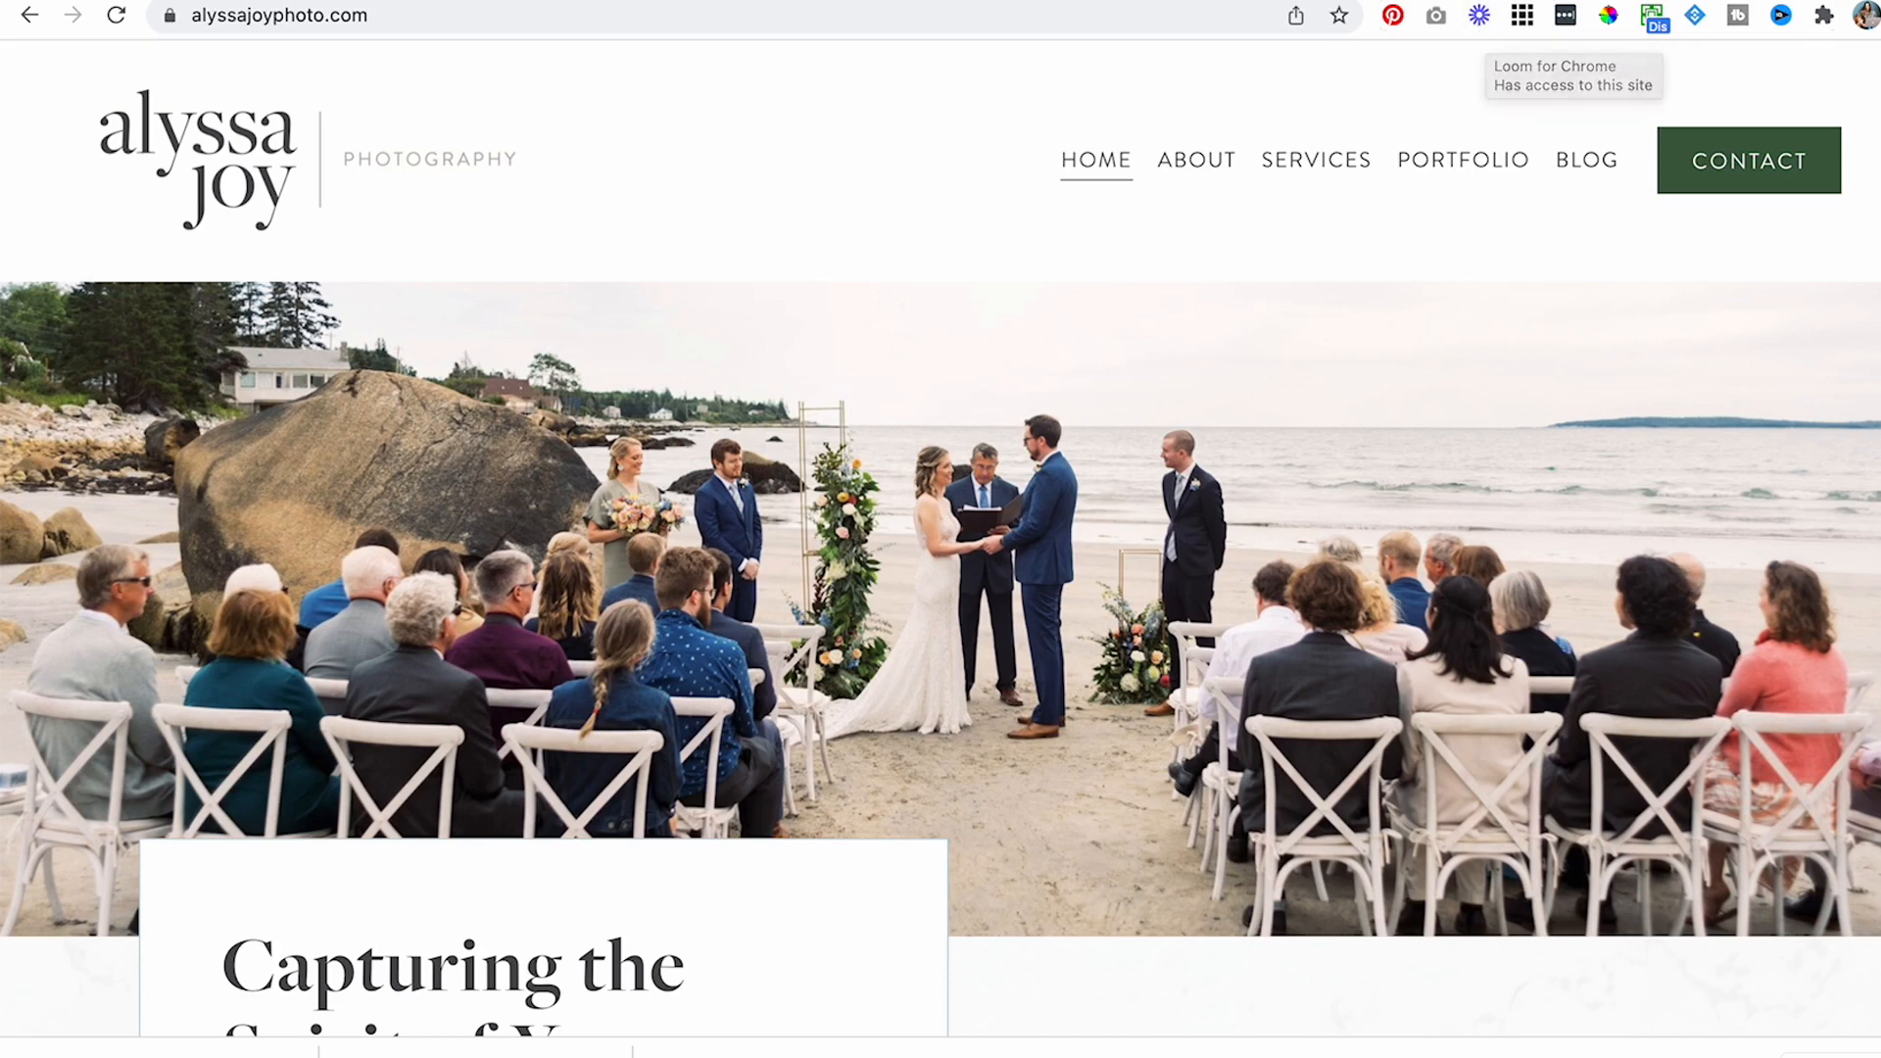
- Search Google for "loom chrome extension" in a new tab and open the "Loom – Free Screen and Cam Recorder" listing
key("super+t")
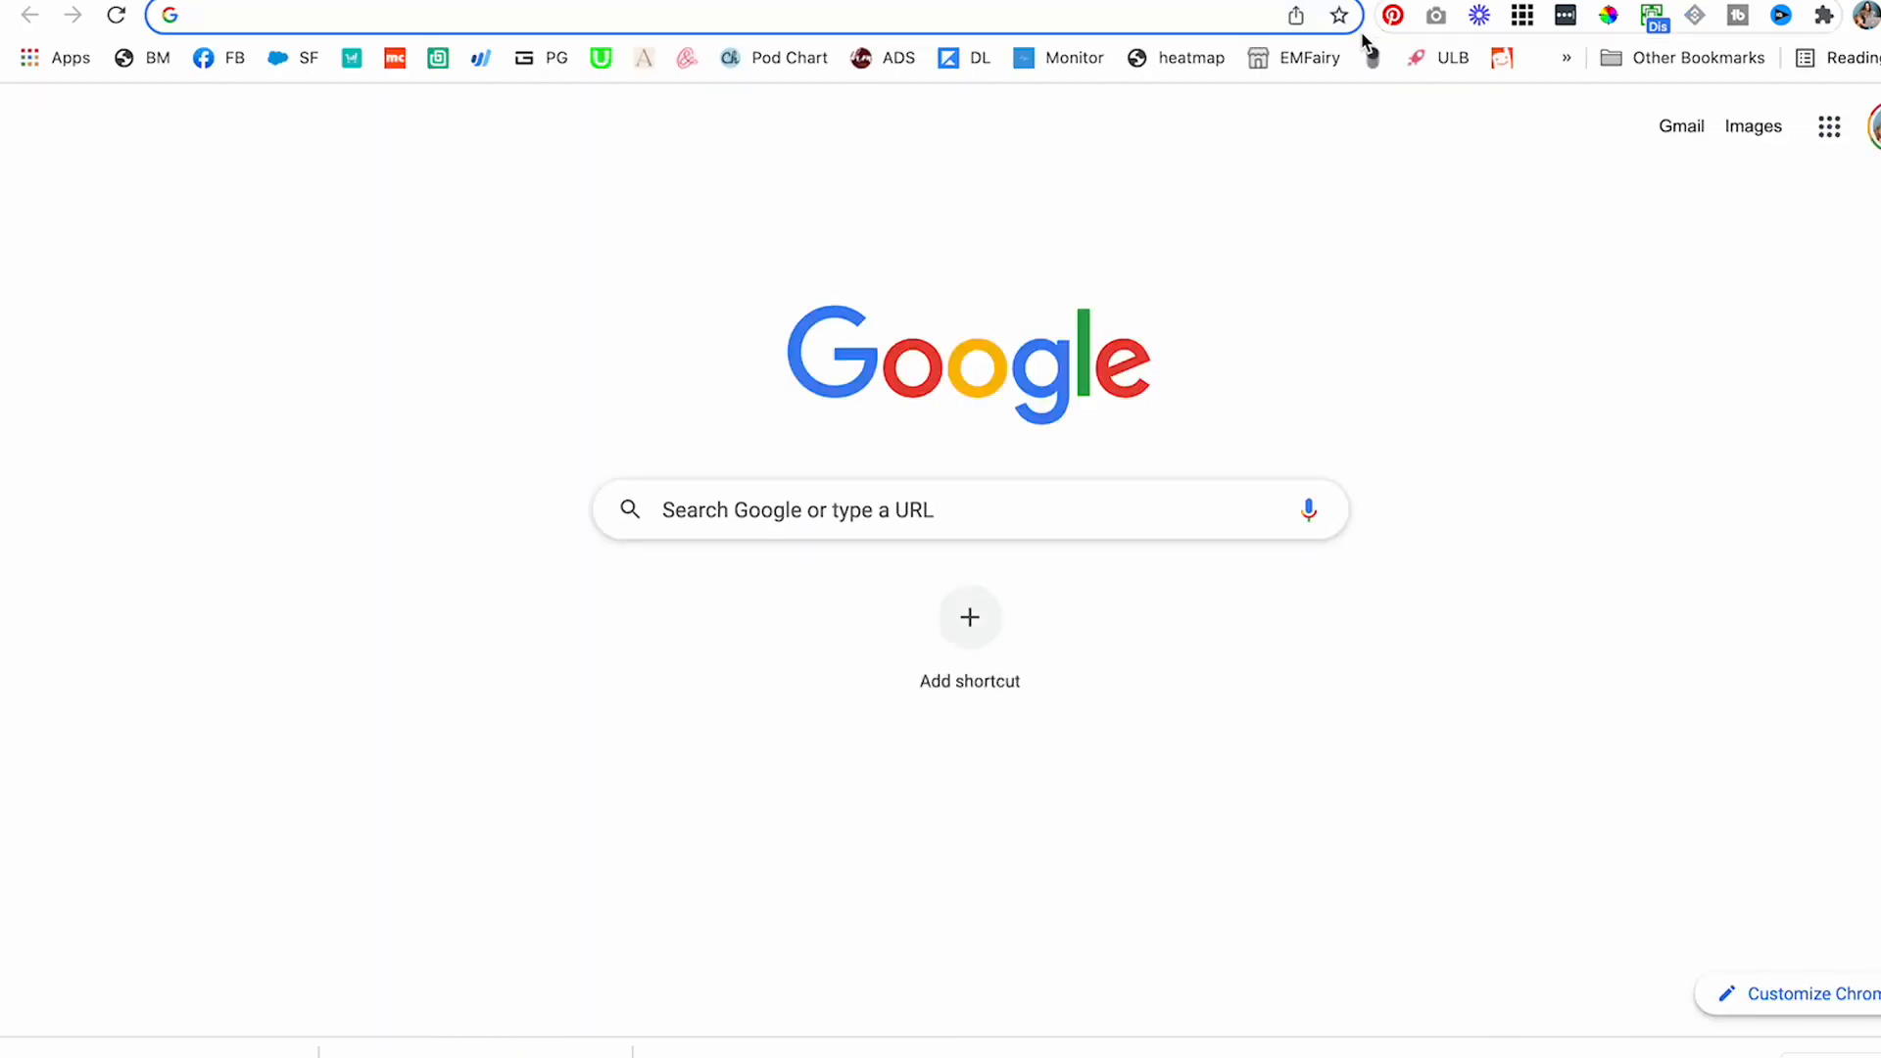
type("loom")
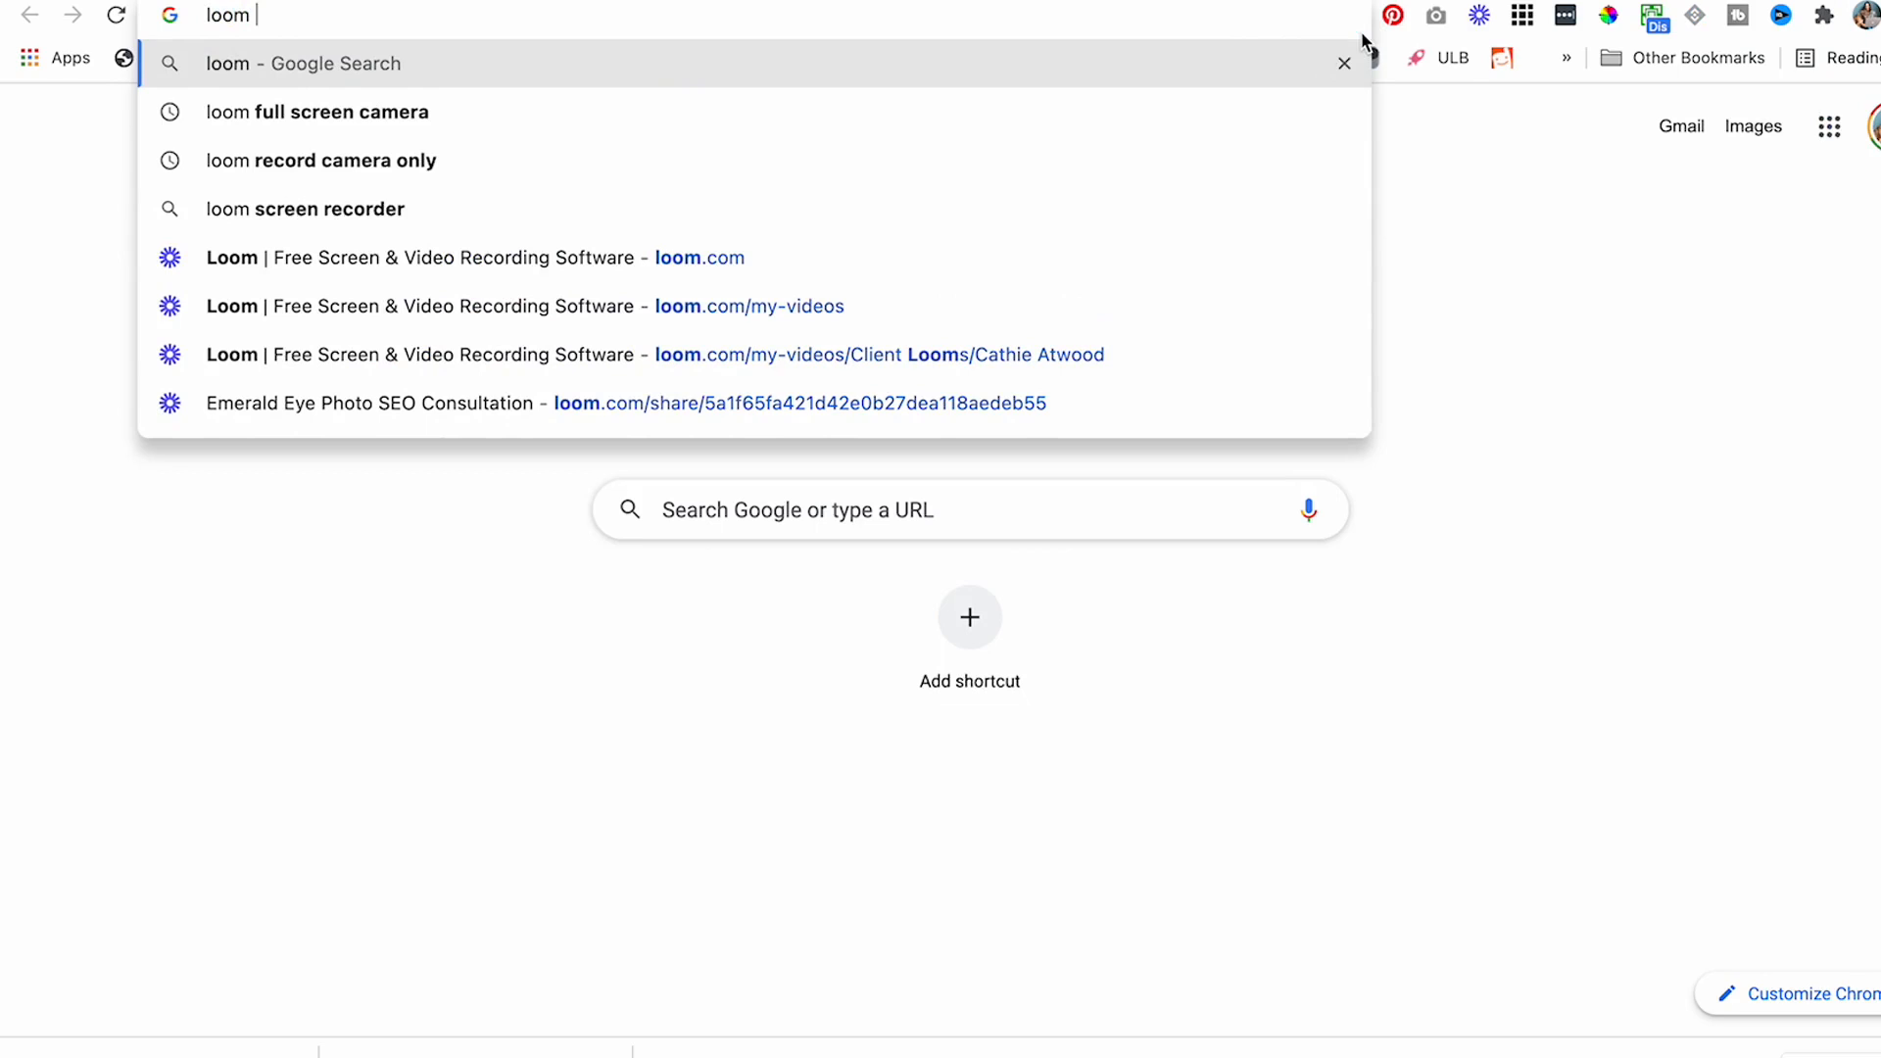
type(" chrome extens")
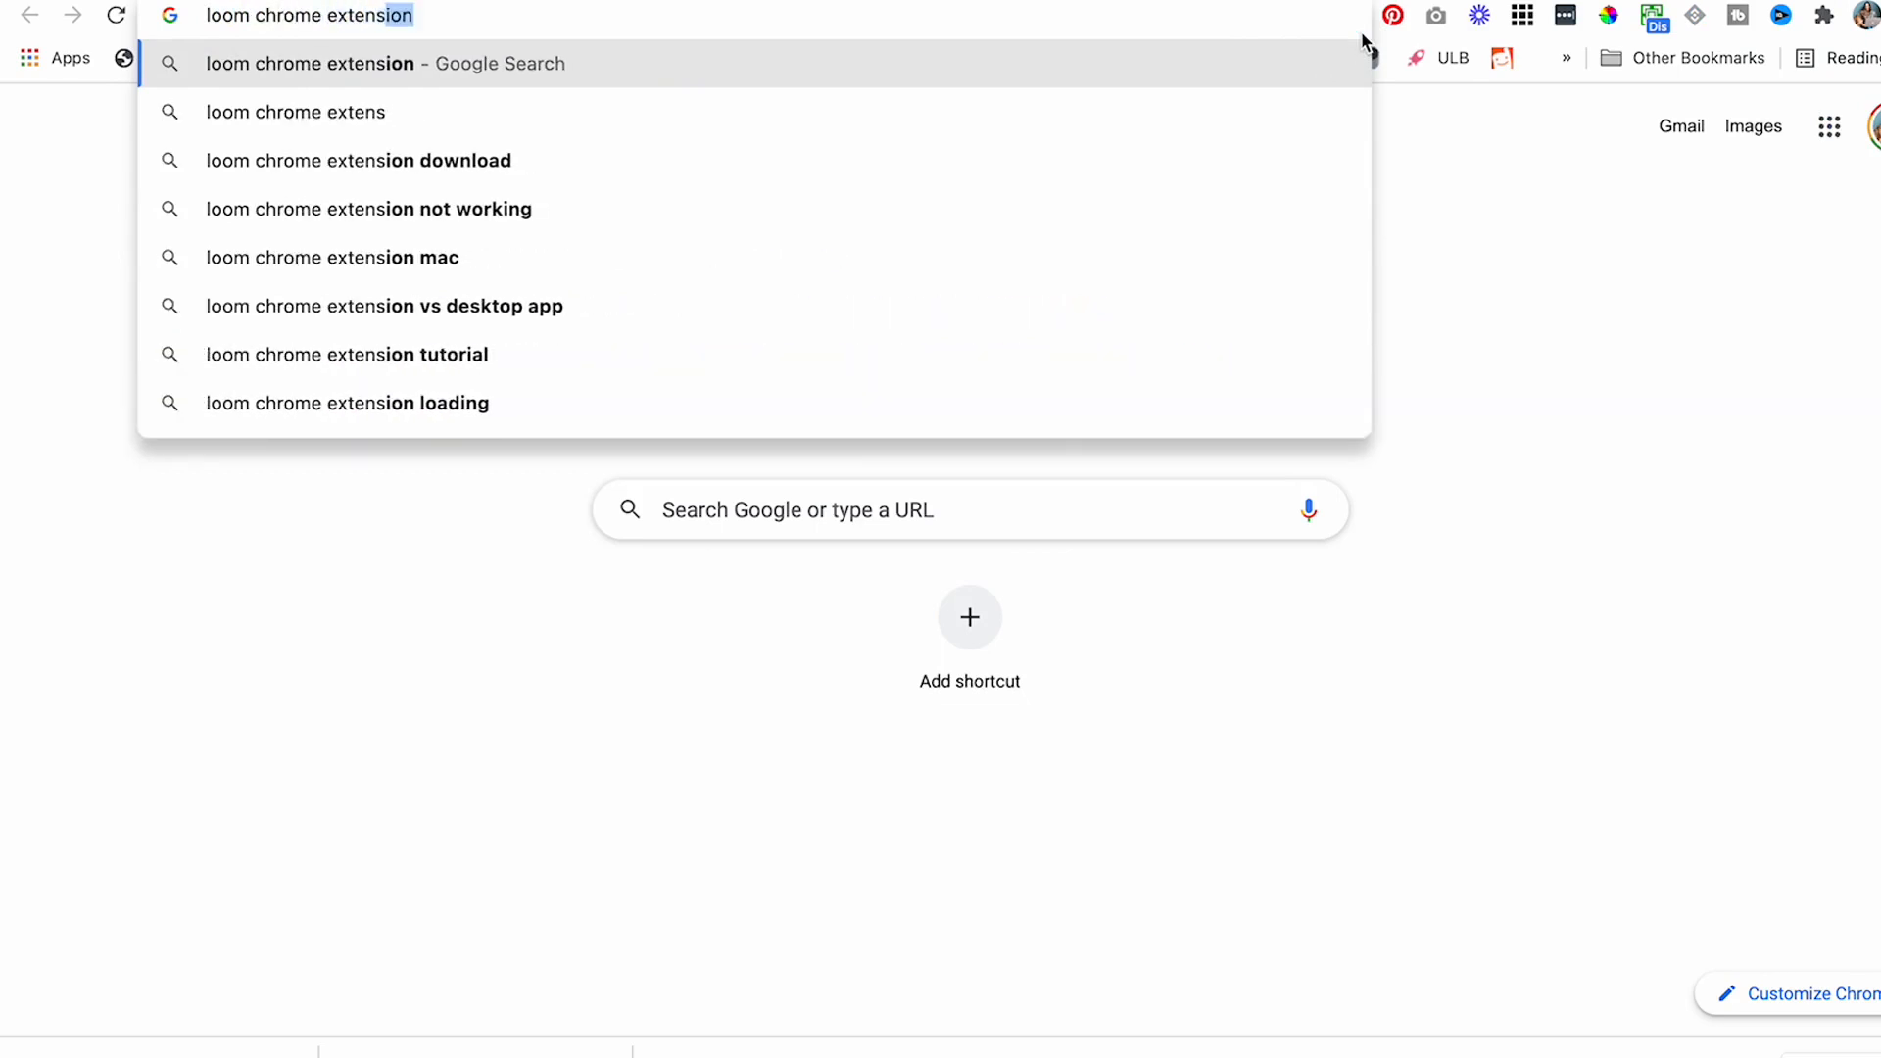
type("ion")
key("Return")
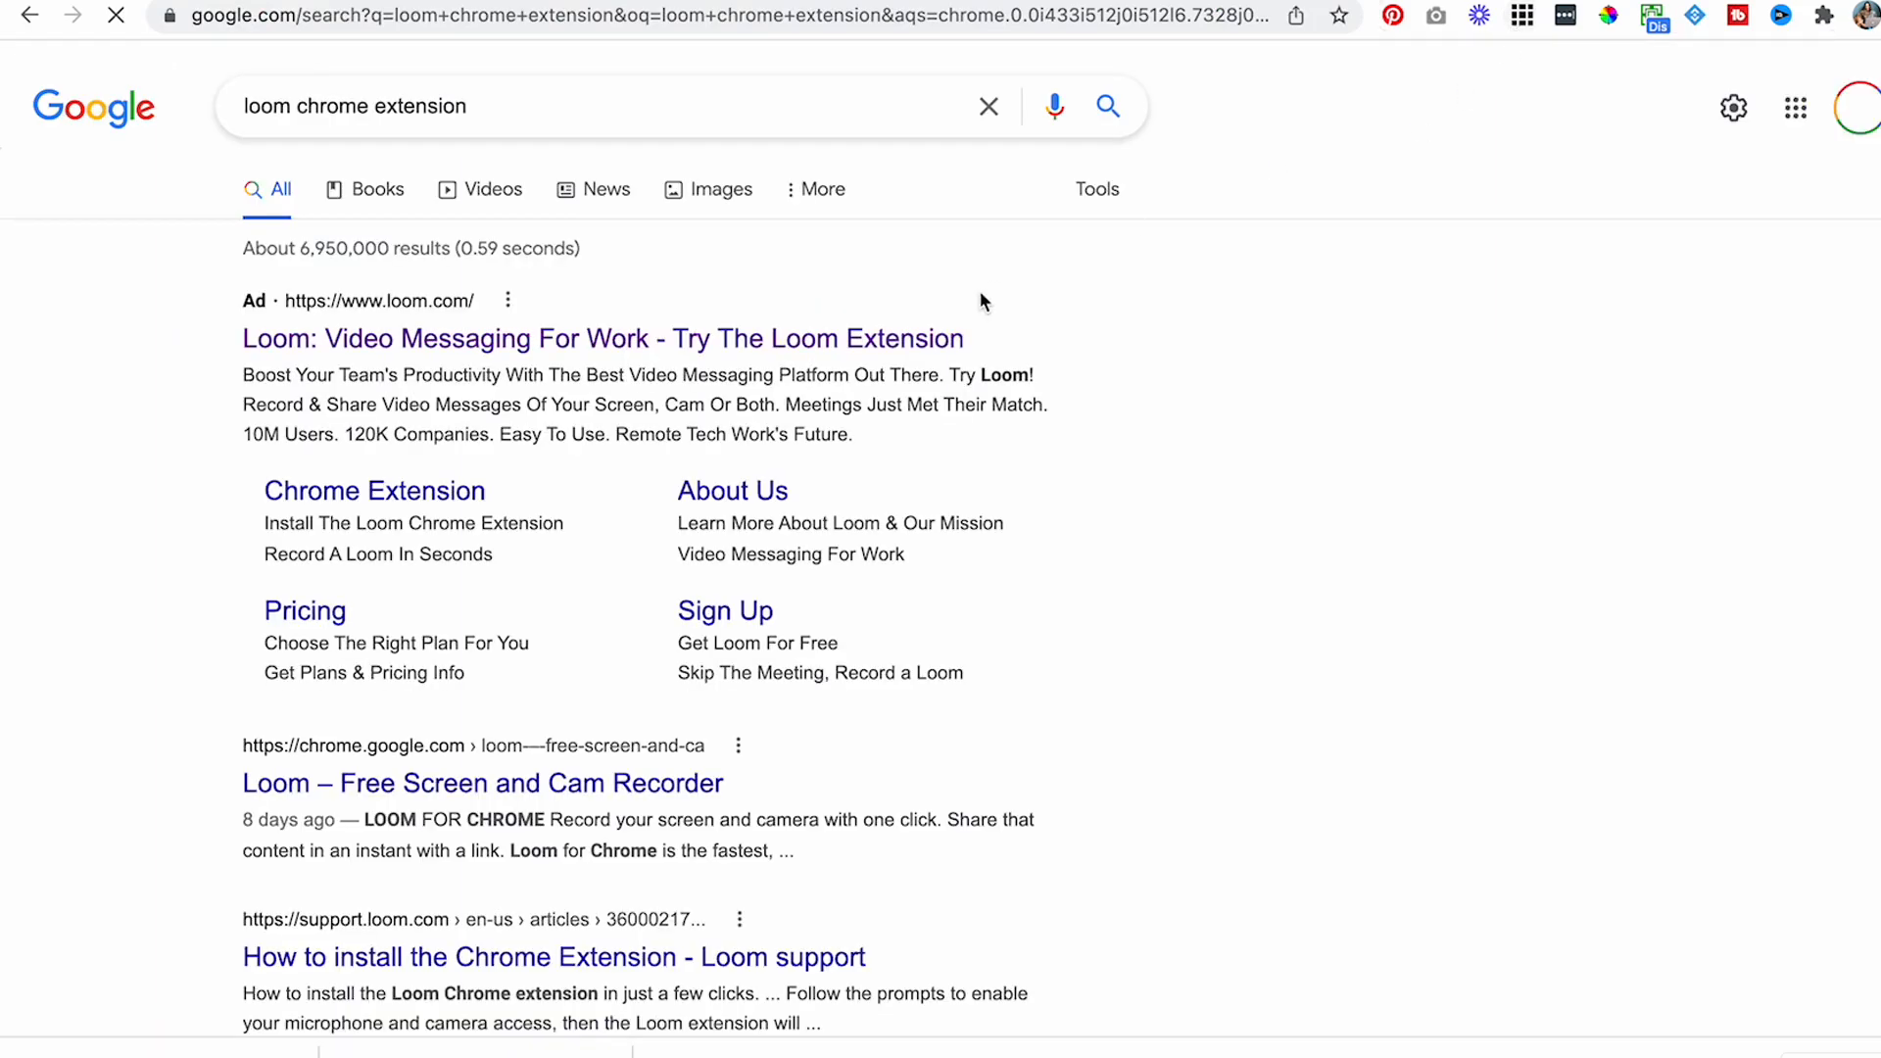
scroll(979, 291, "down", 1)
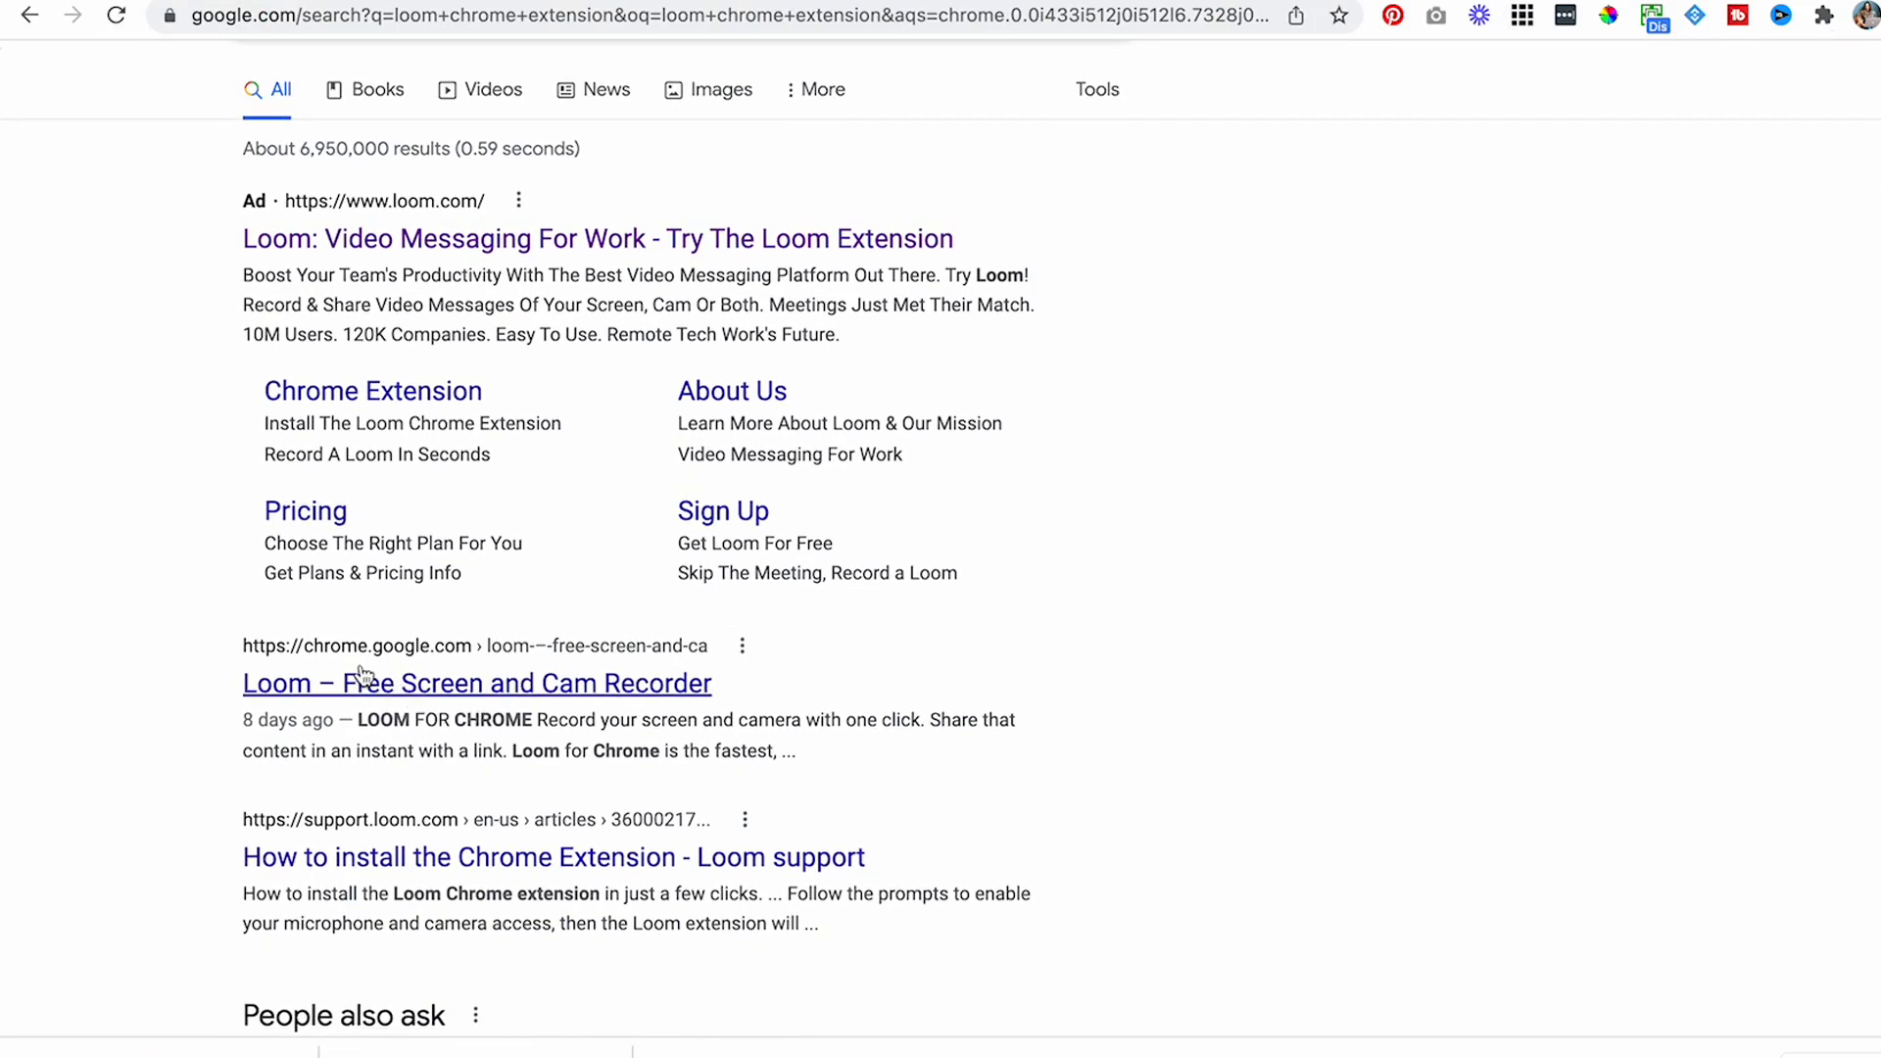
left_click(363, 676)
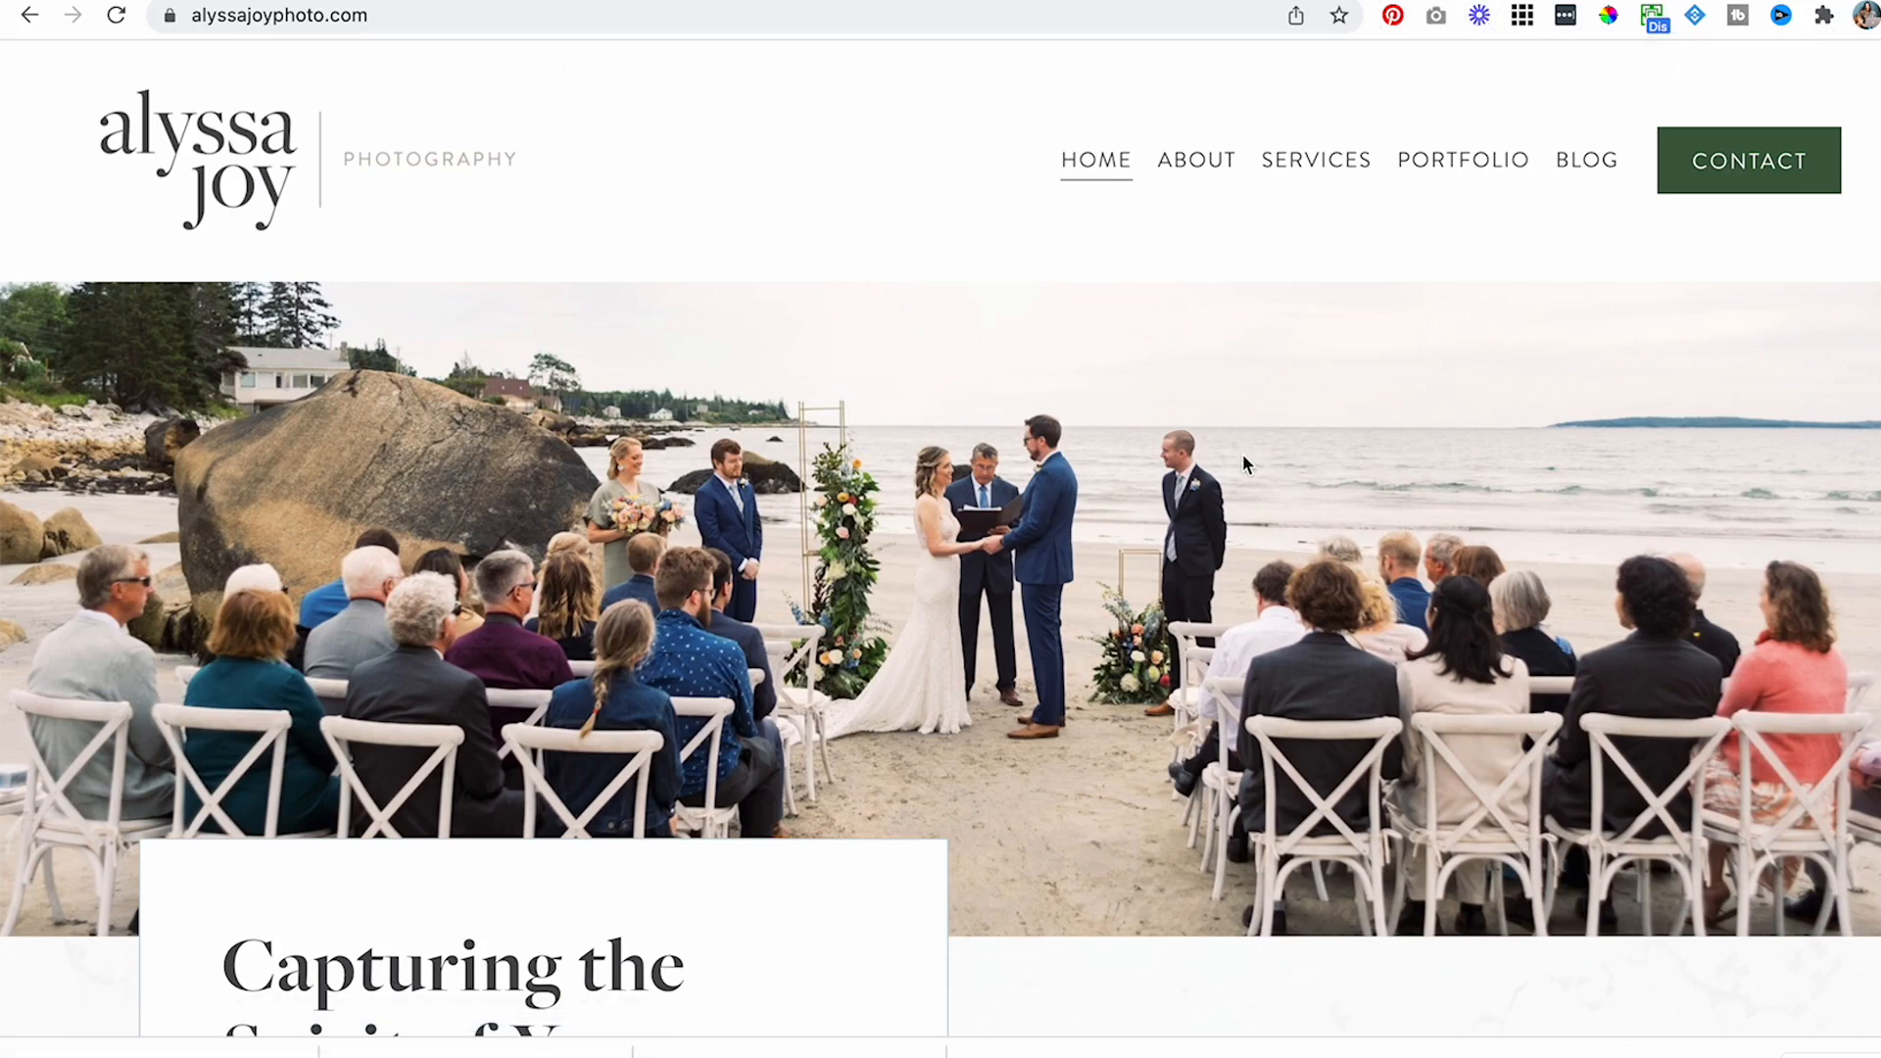
- Examine the client's photography homepage from header to footer and back, as in a scrolling screen recording
scroll(1242, 462, "down", 10)
scroll(1244, 477, "down", 15)
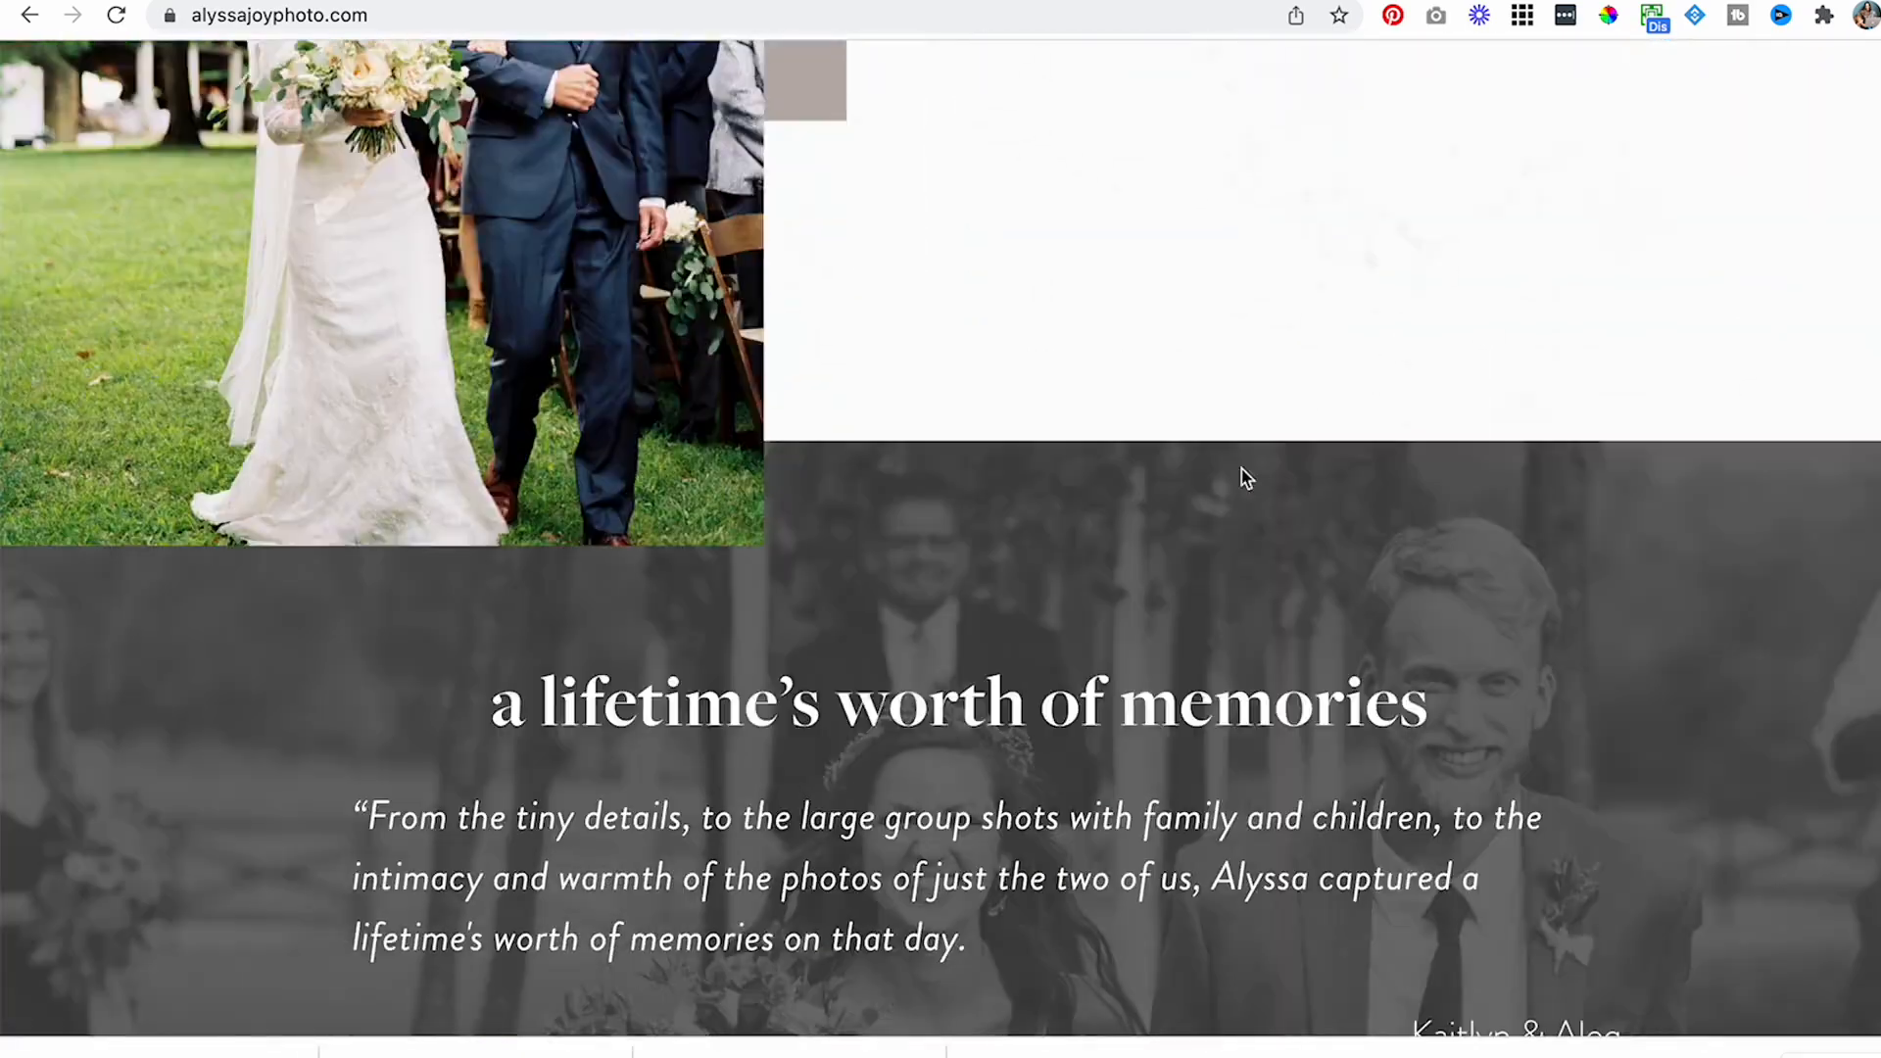
scroll(1245, 477, "down", 20)
scroll(1243, 478, "down", 15)
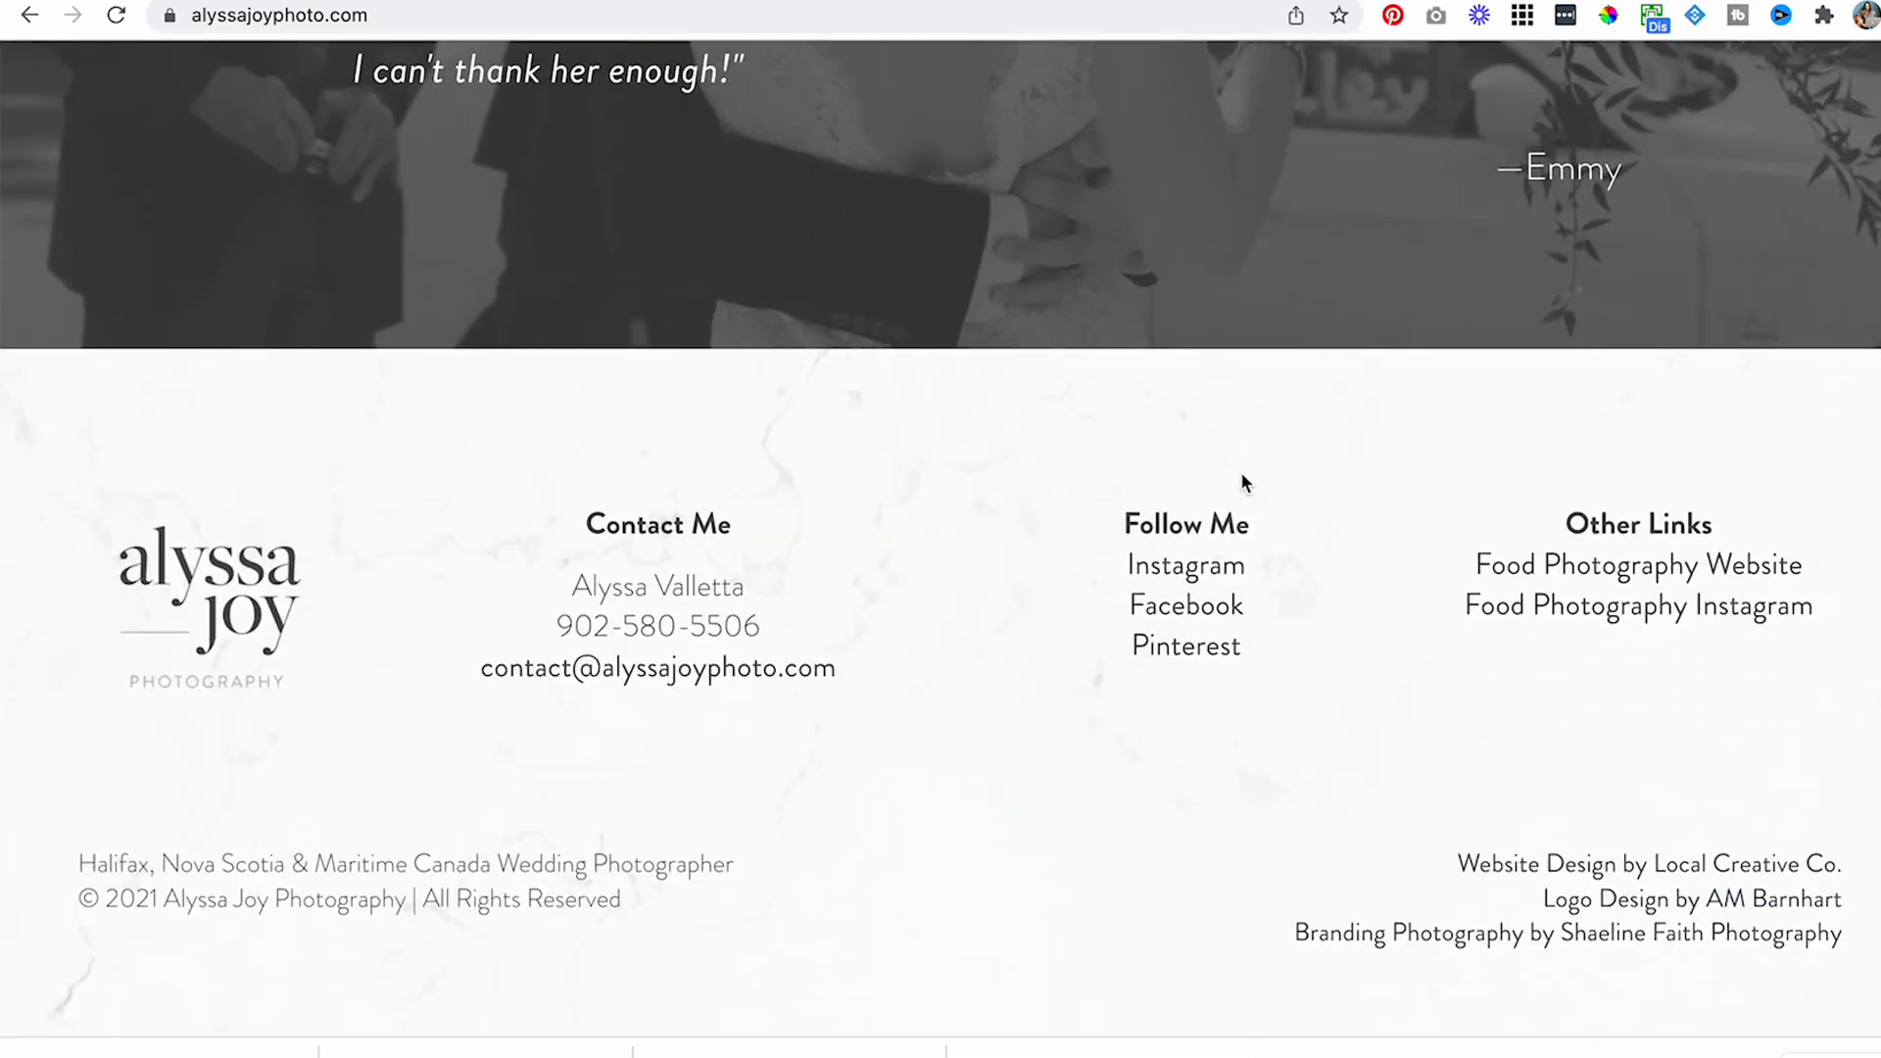
scroll(1243, 480, "up", 15)
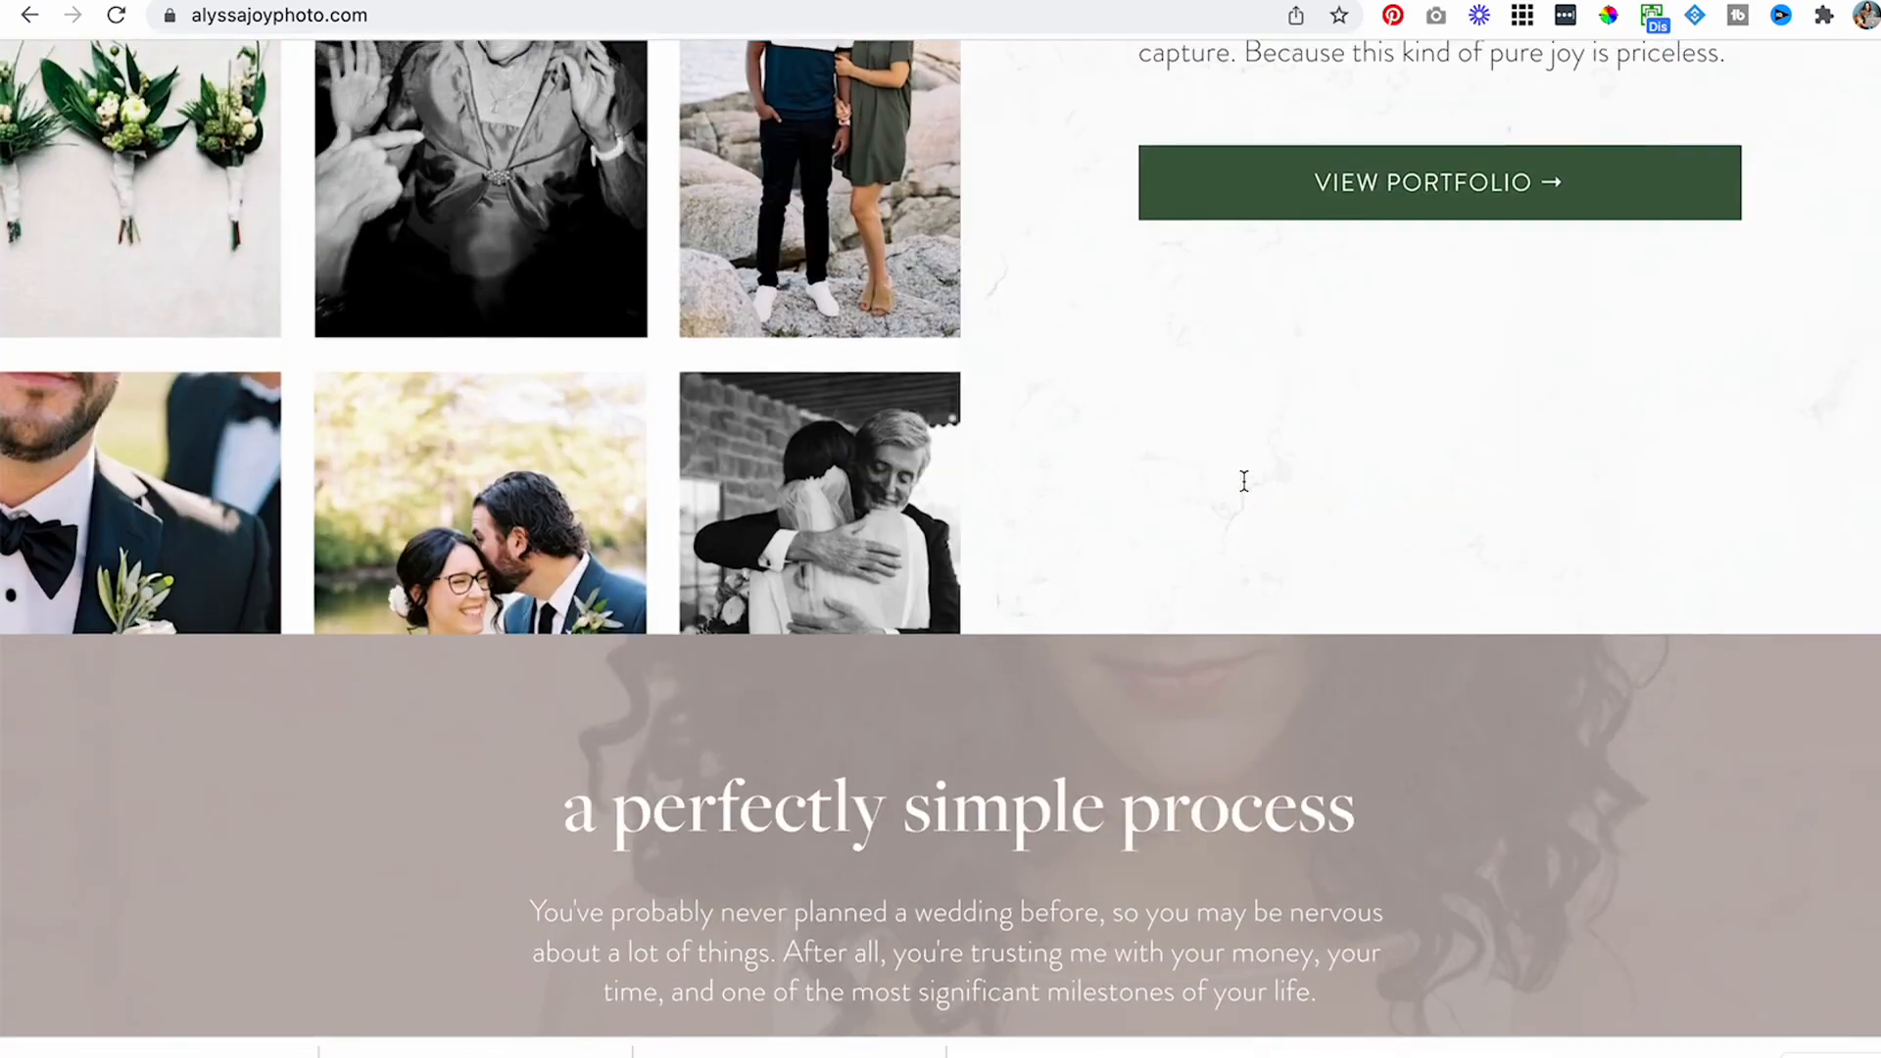
scroll(1245, 480, "up", 20)
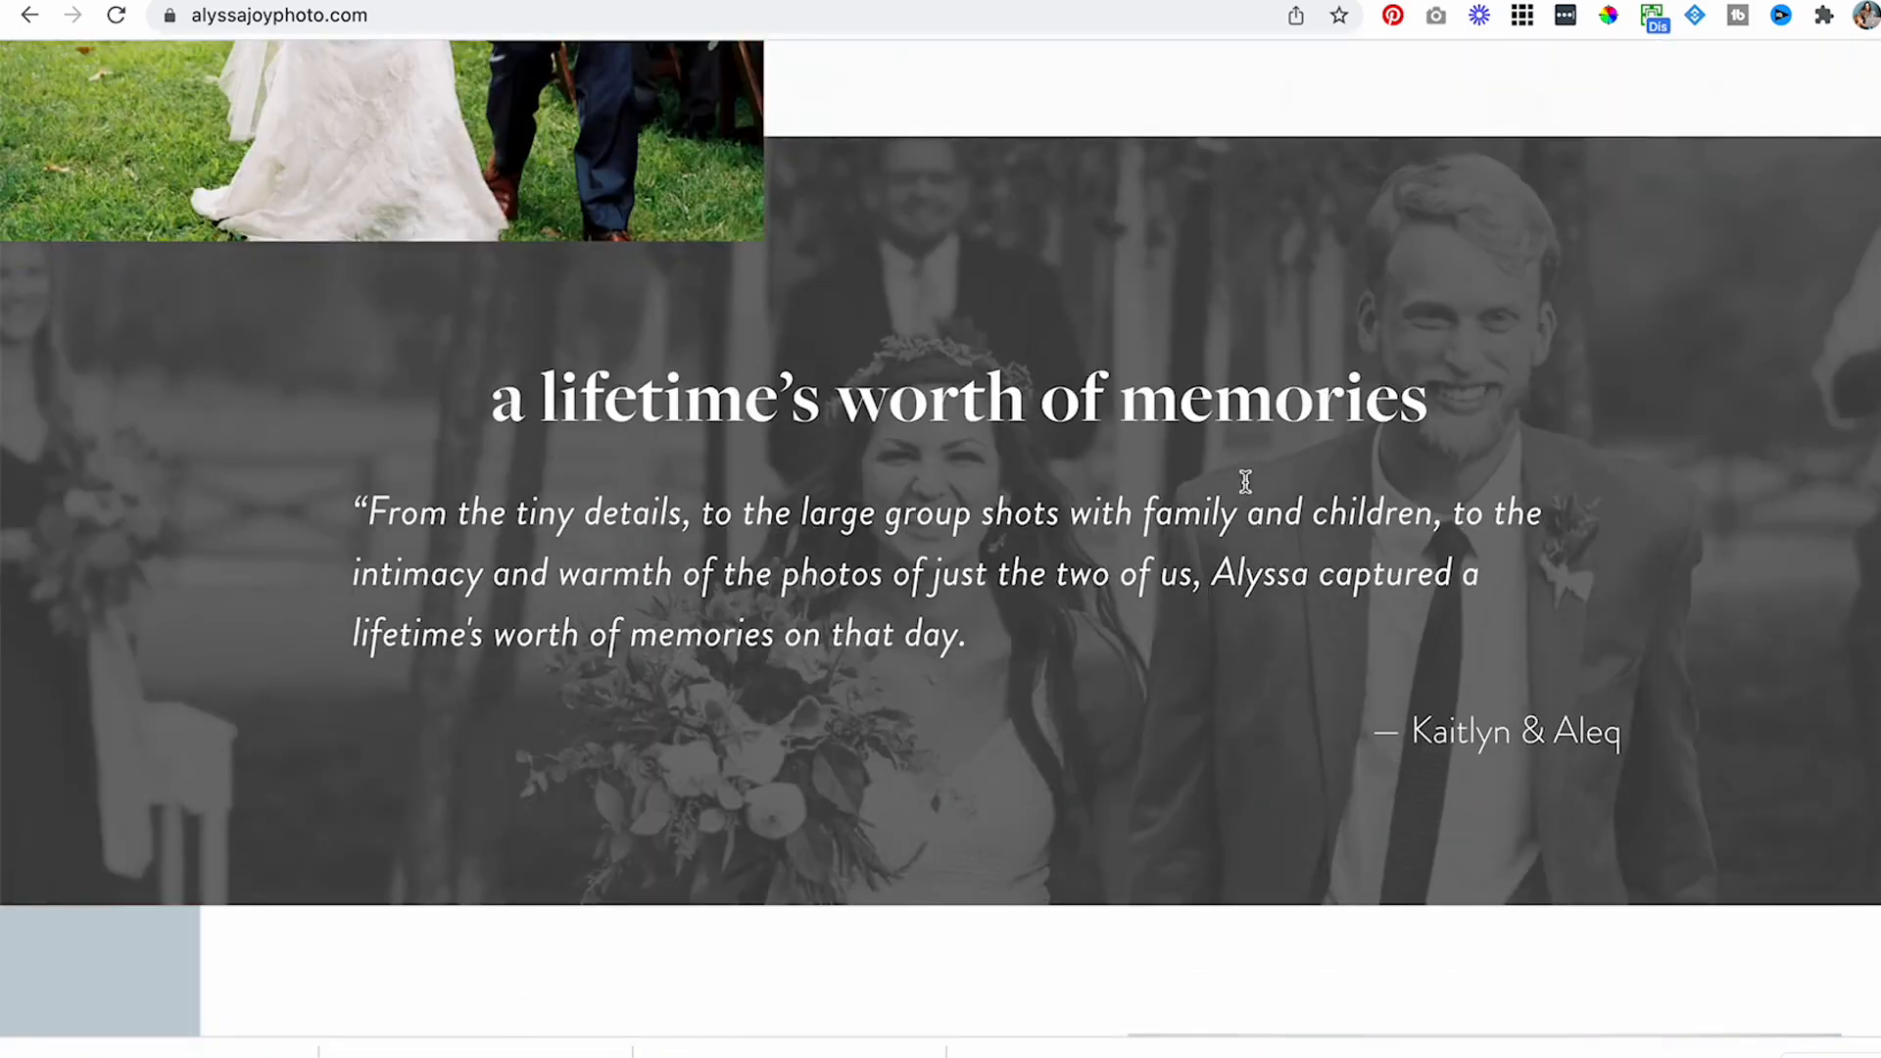
scroll(1244, 481, "up", 20)
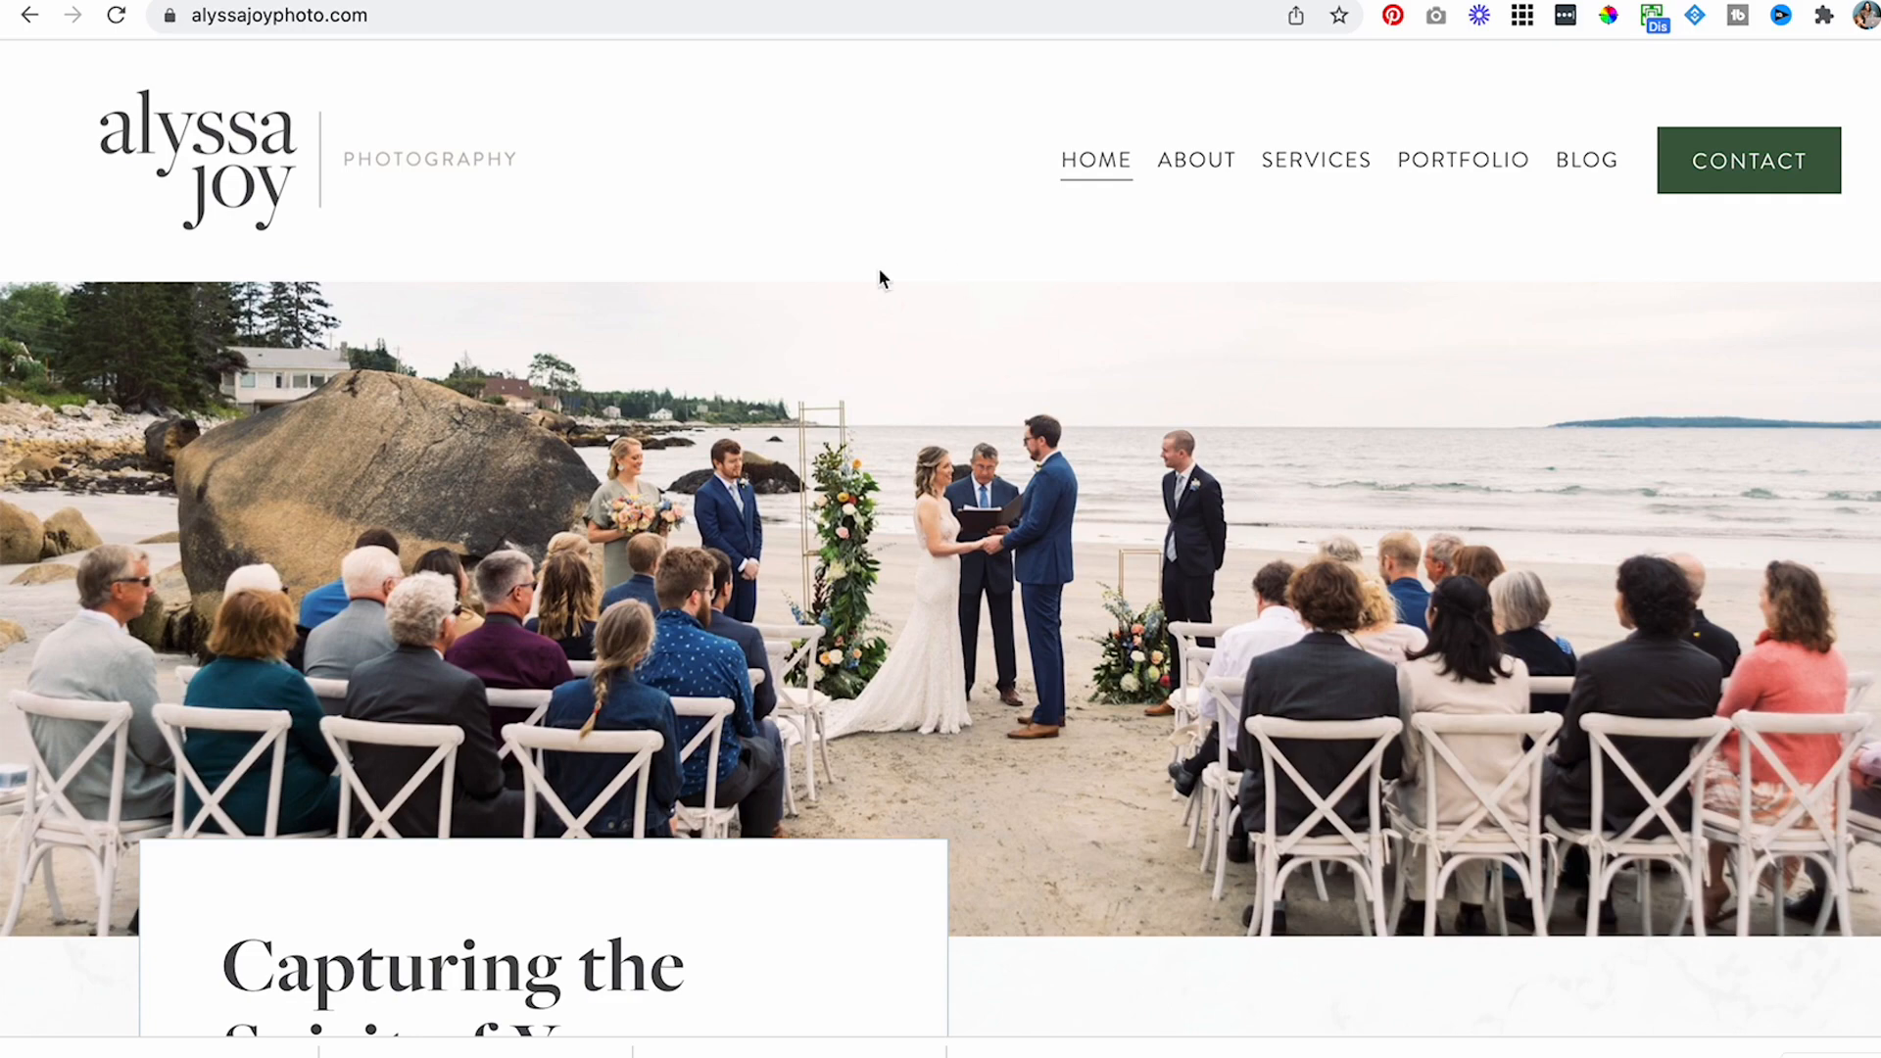
- Return to the Canva design, play the downloaded page 1 video through to its end, and close it along with the download notice
left_click(578, 1)
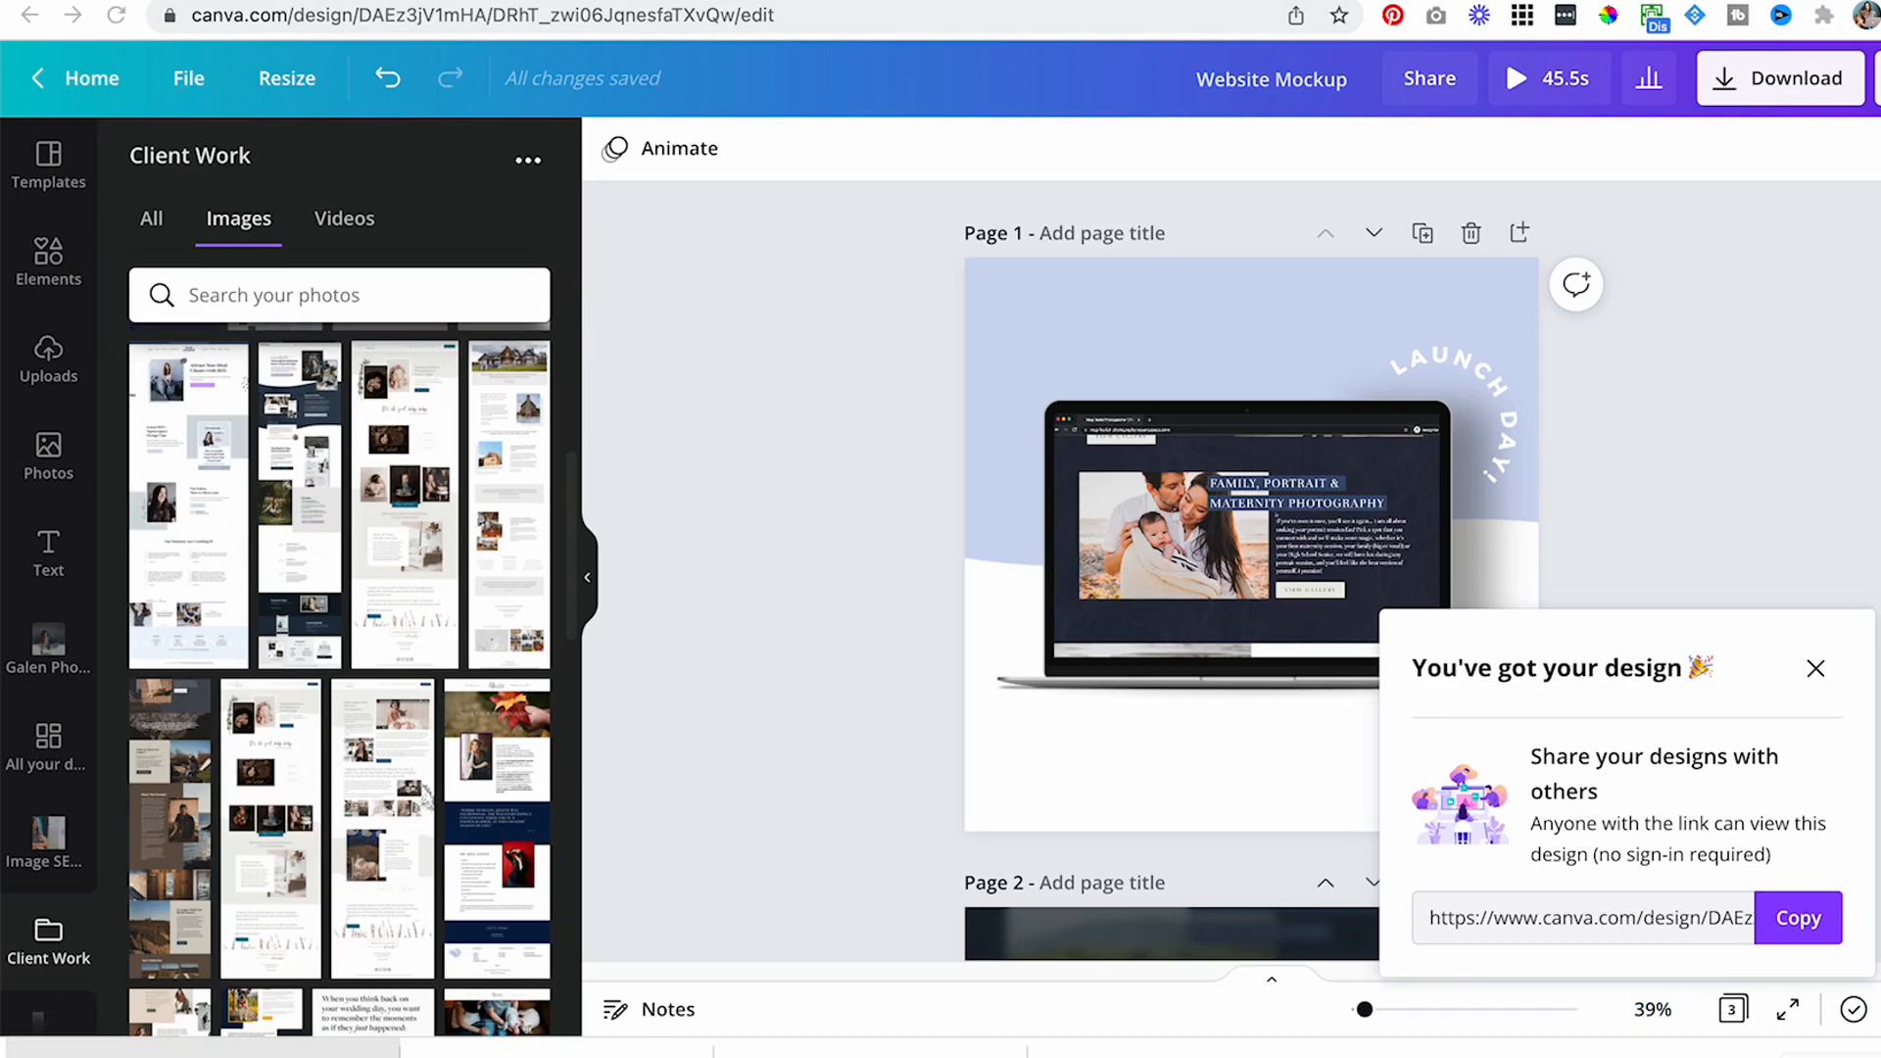
left_click(226, 1050)
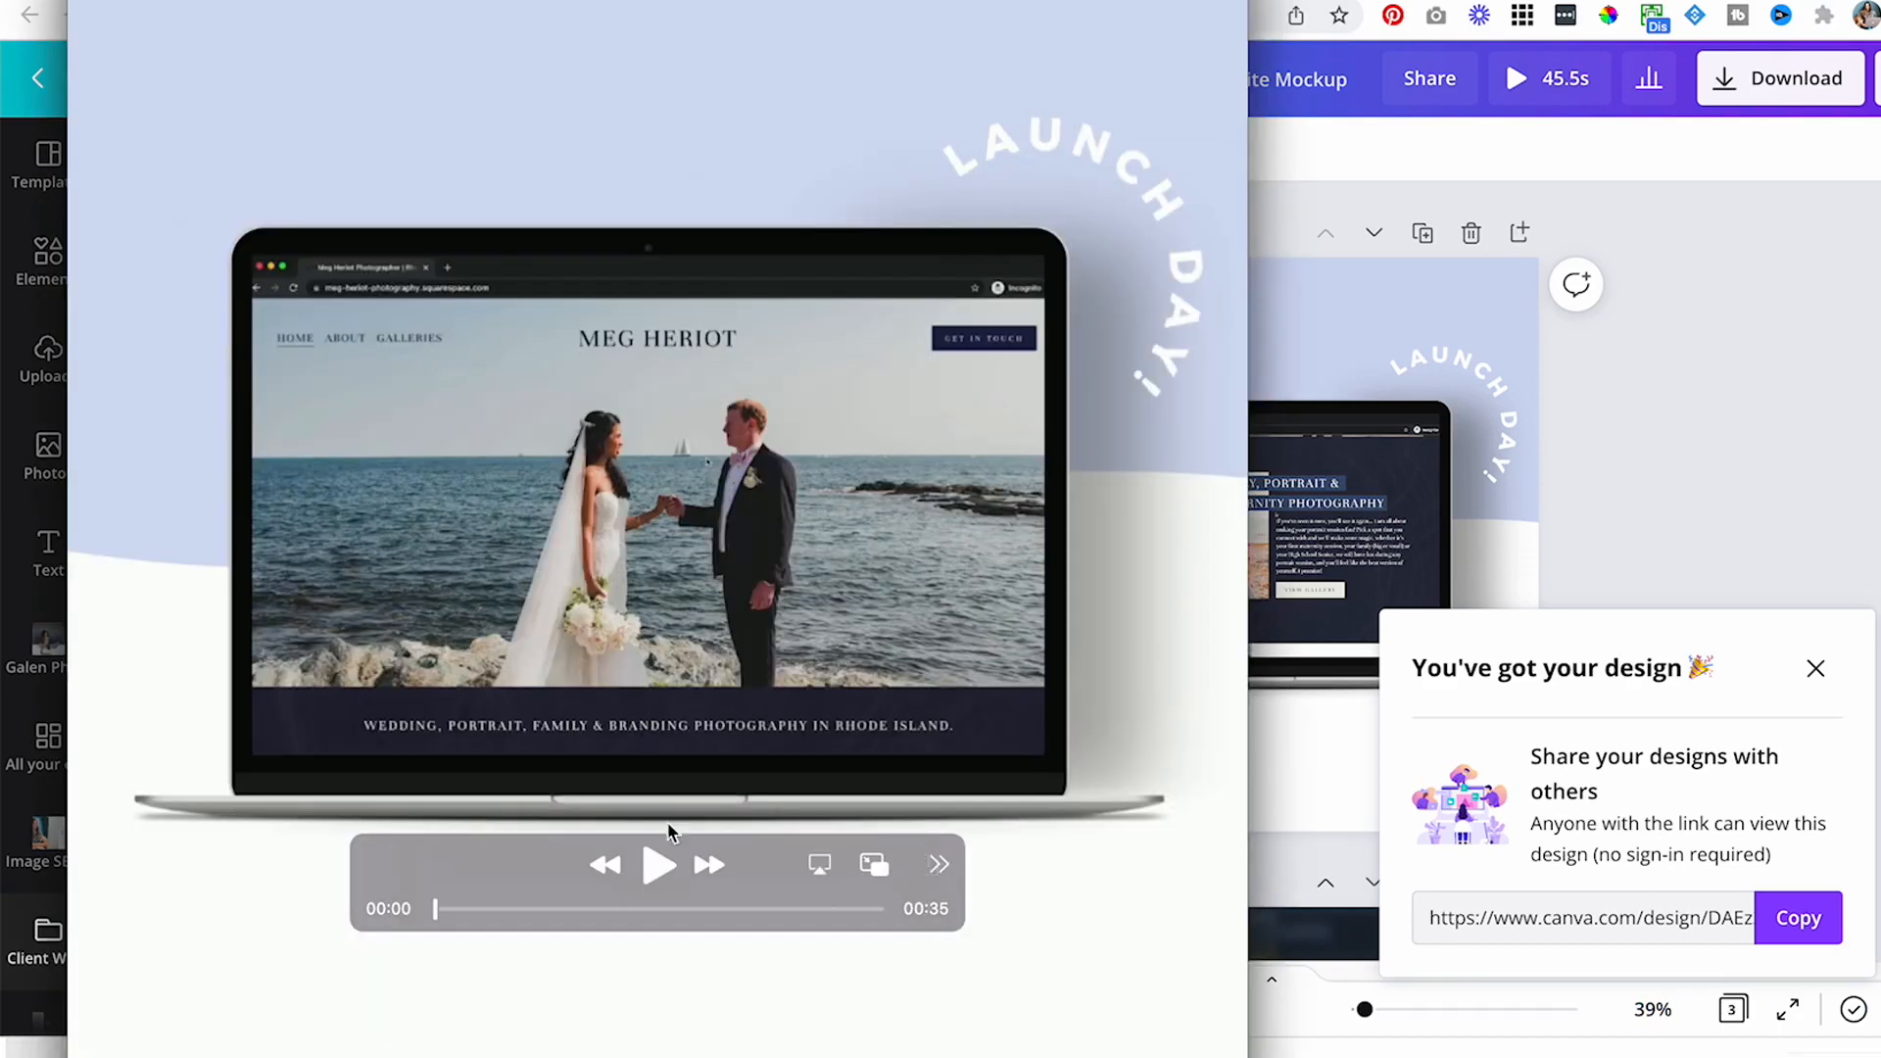
left_click(656, 865)
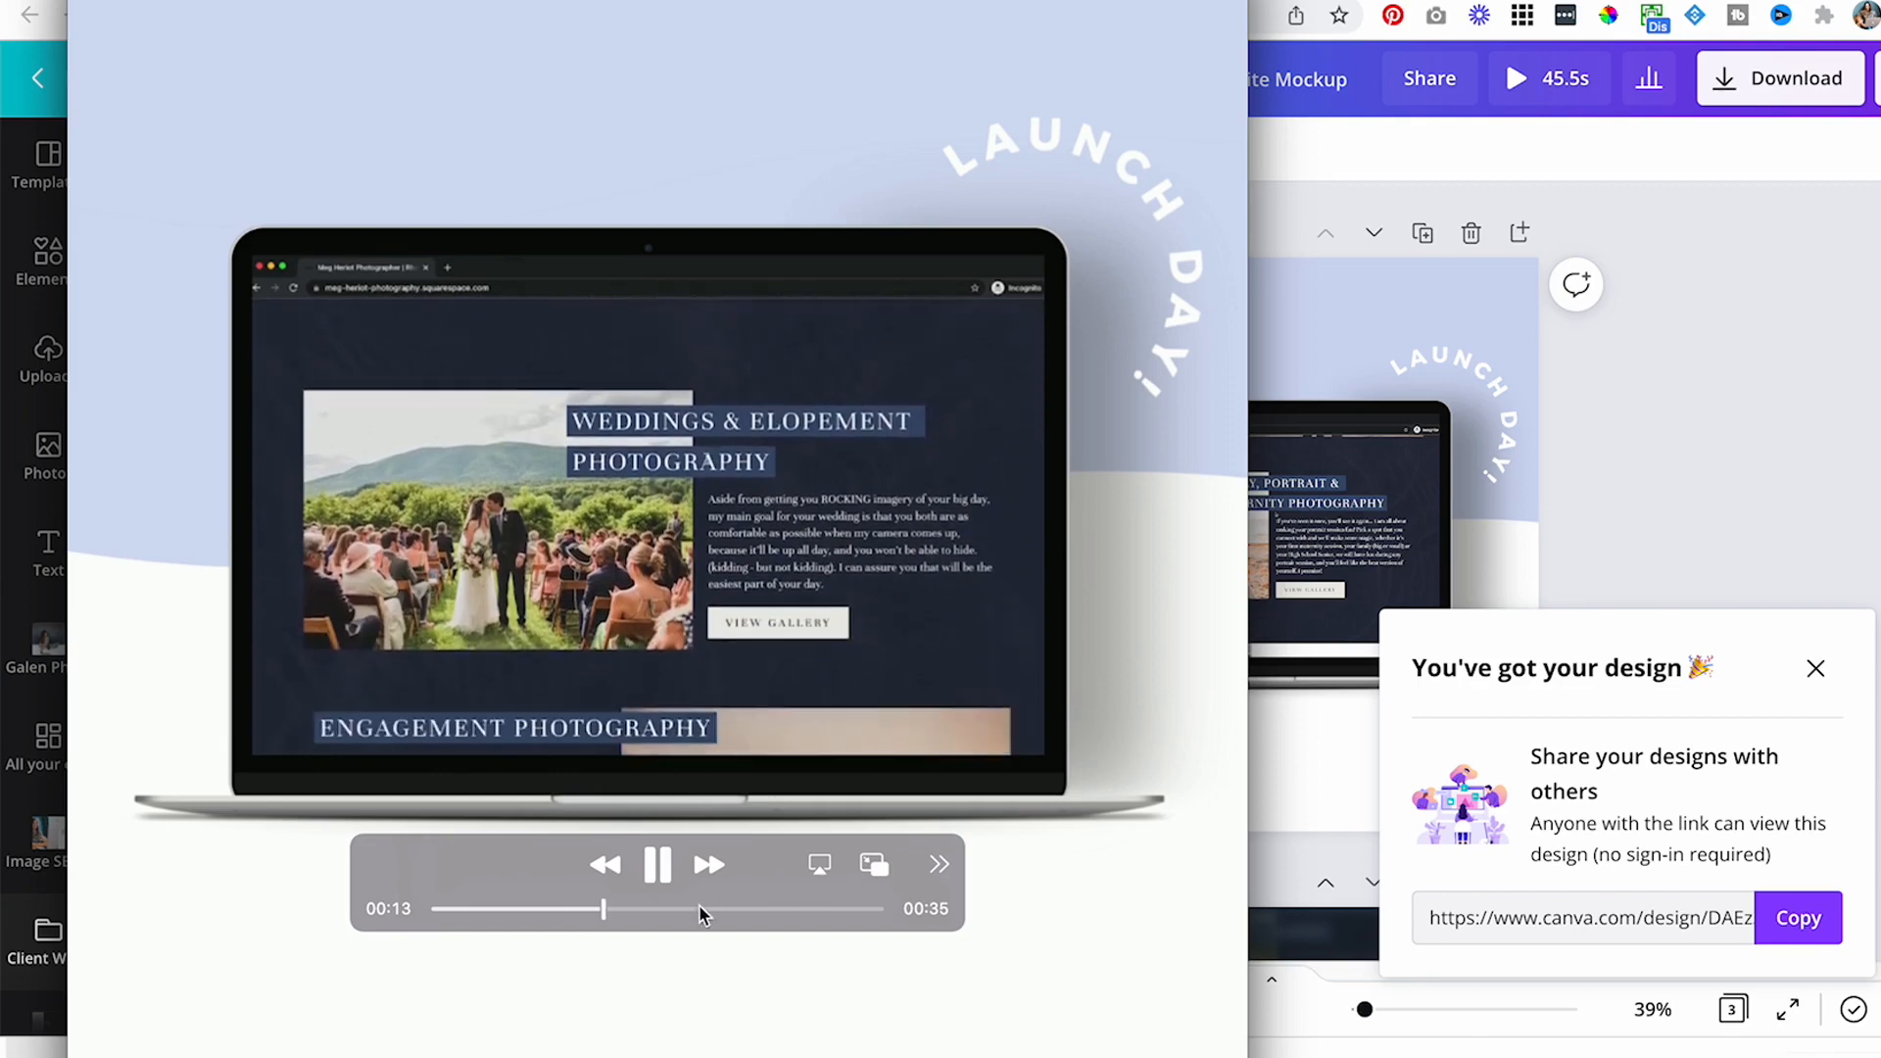
left_click_drag(699, 911, 856, 911)
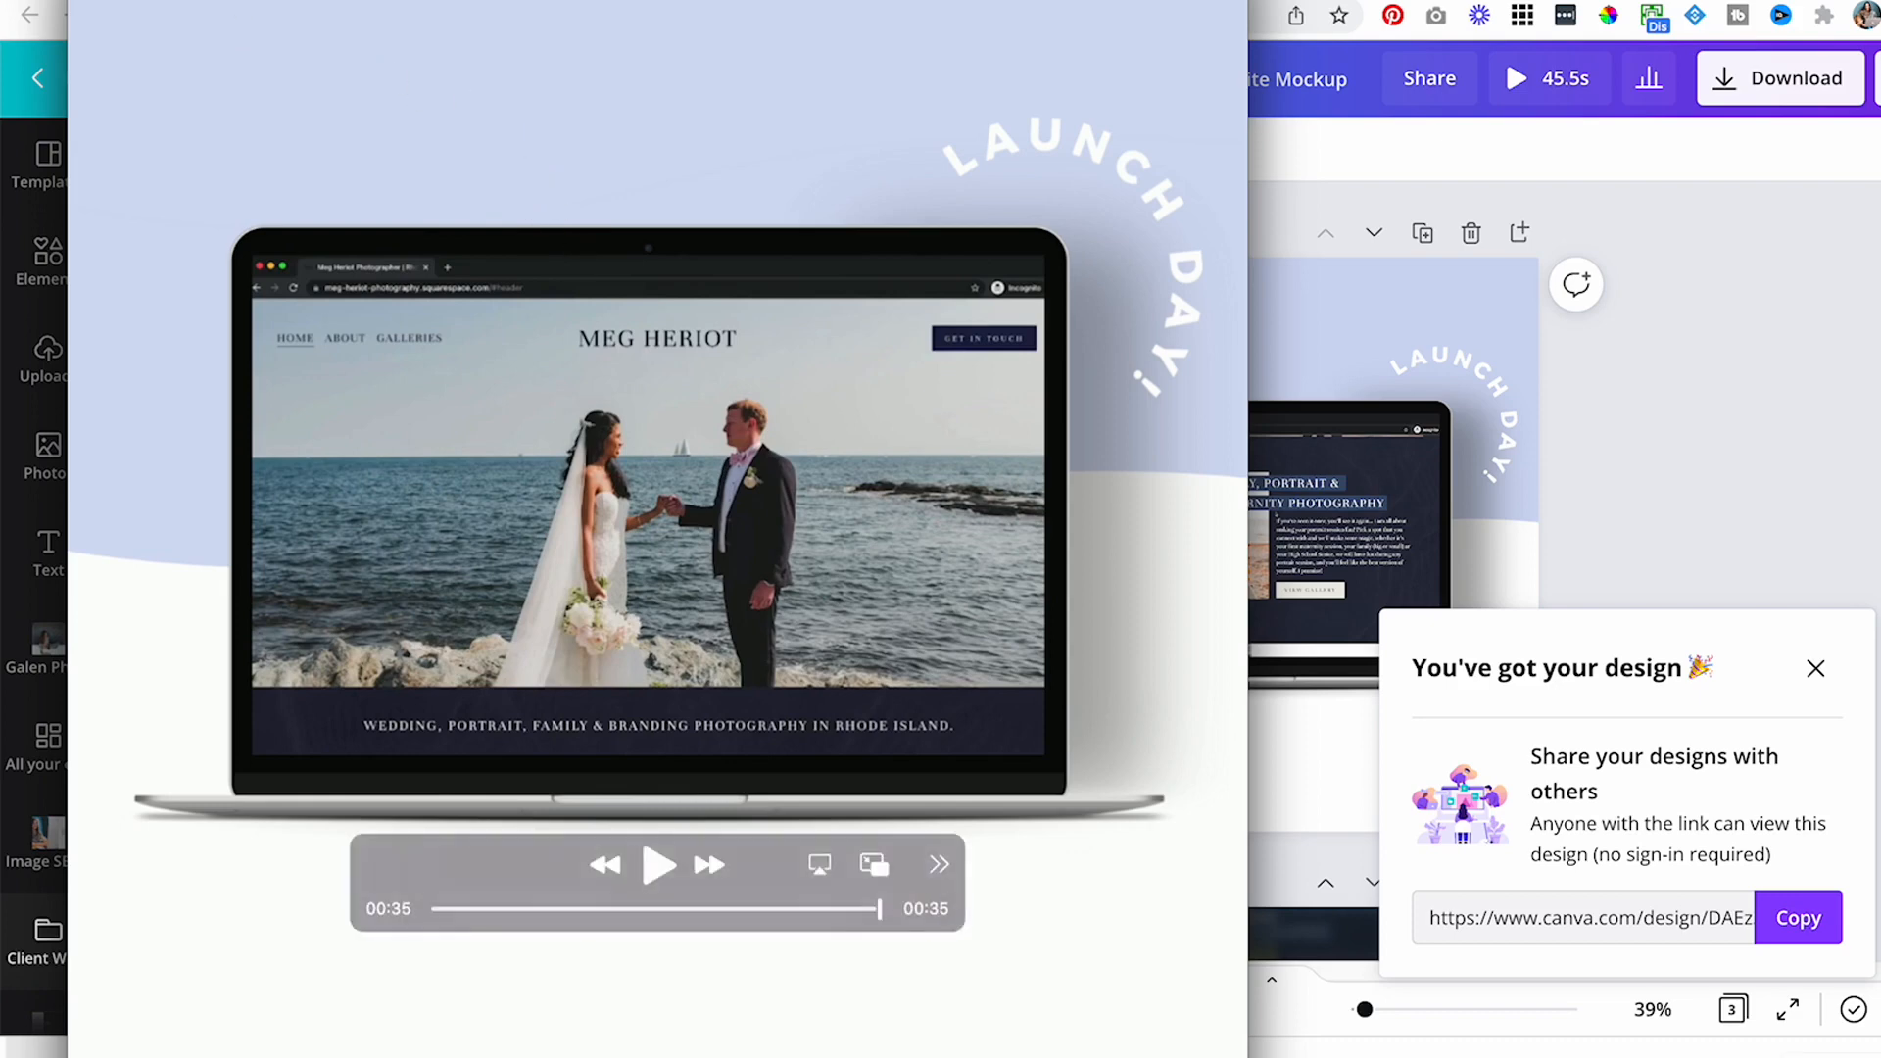
left_click(91, 0)
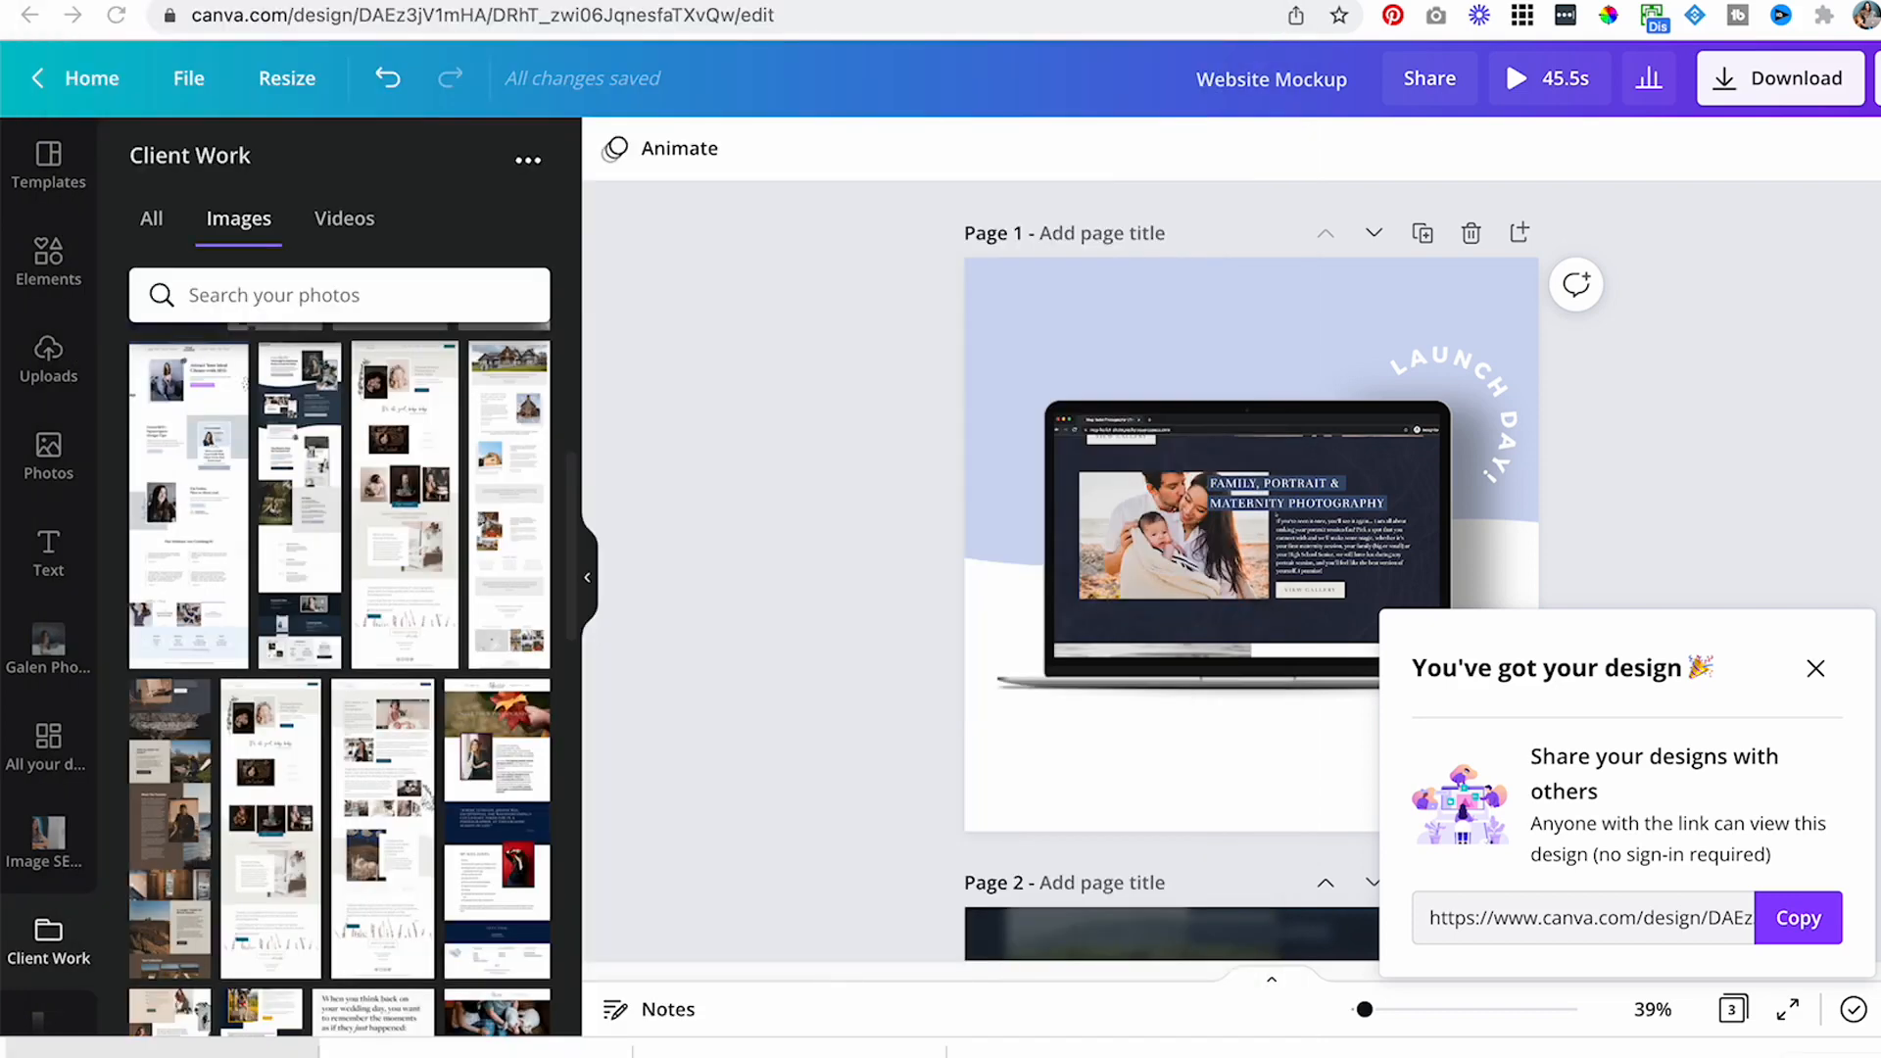
left_click(1815, 668)
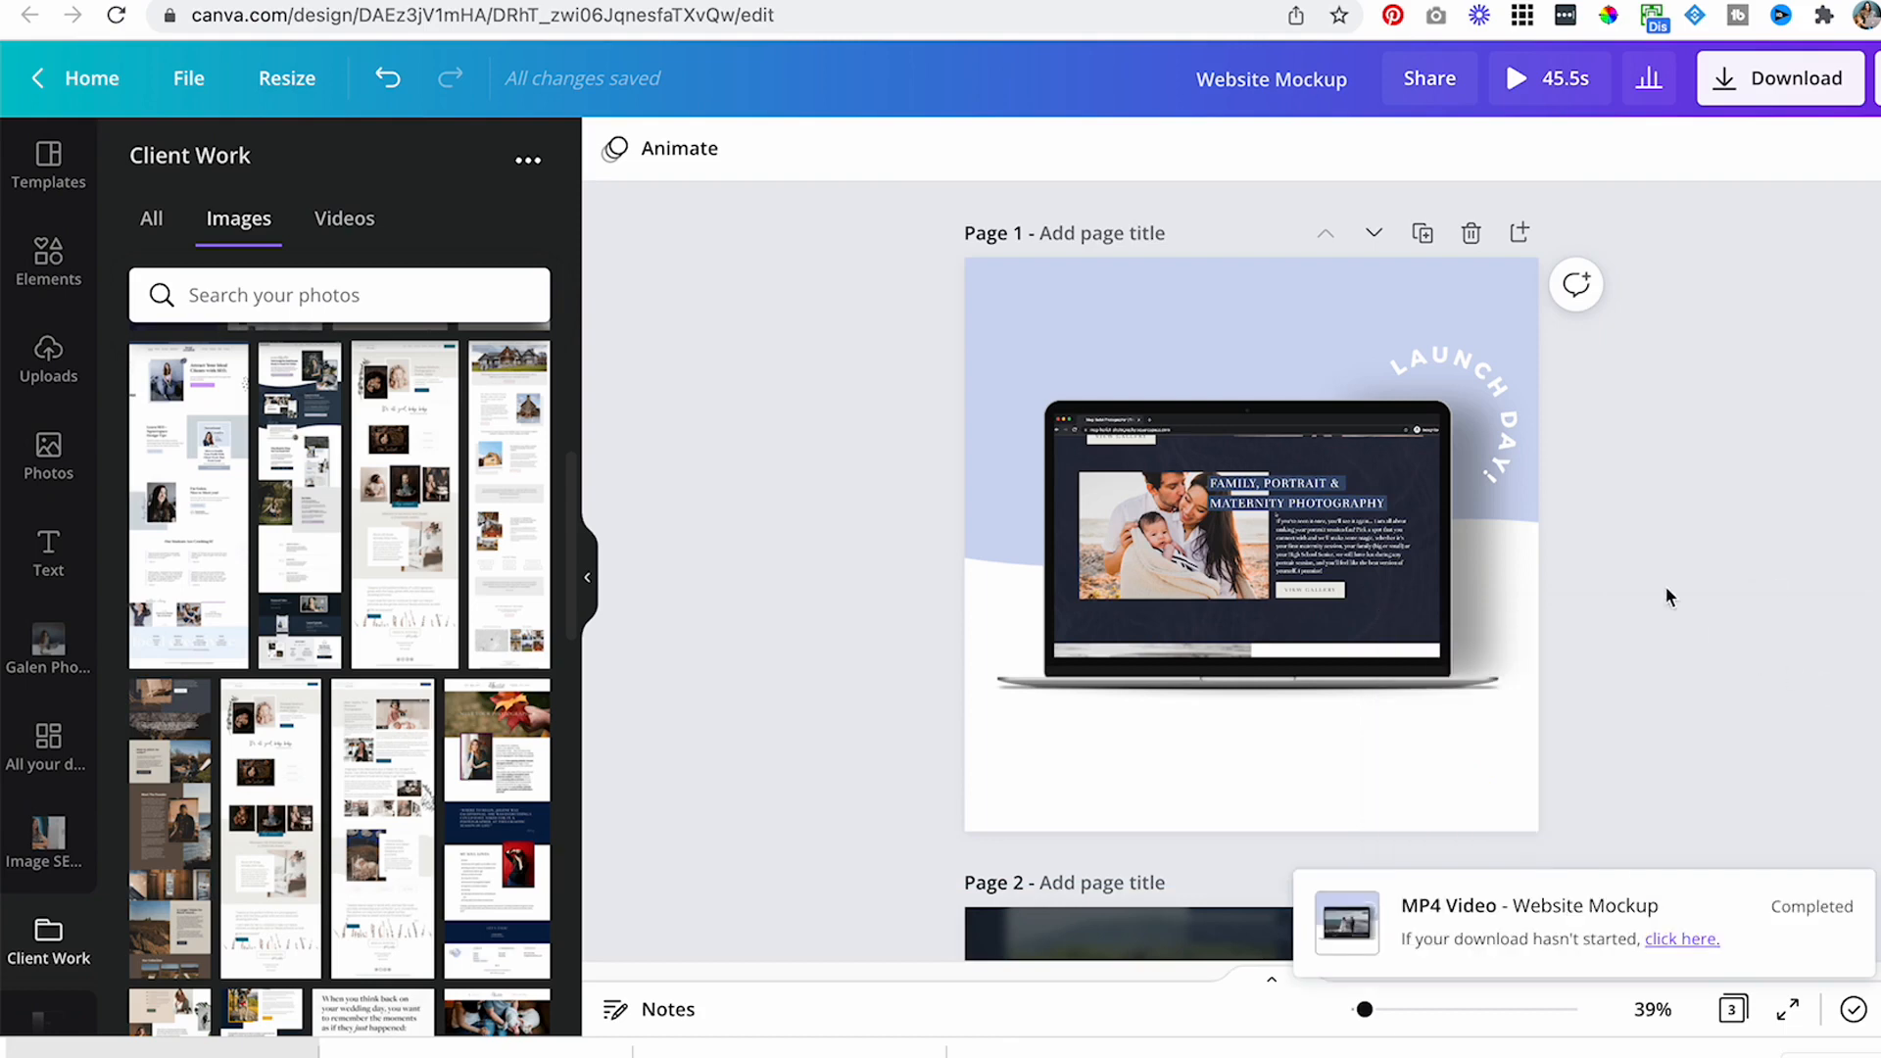
- Duplicate the page 1 laptop mockup and delete the video, laptop and background shape from the copy on page 2
left_click(1236, 514)
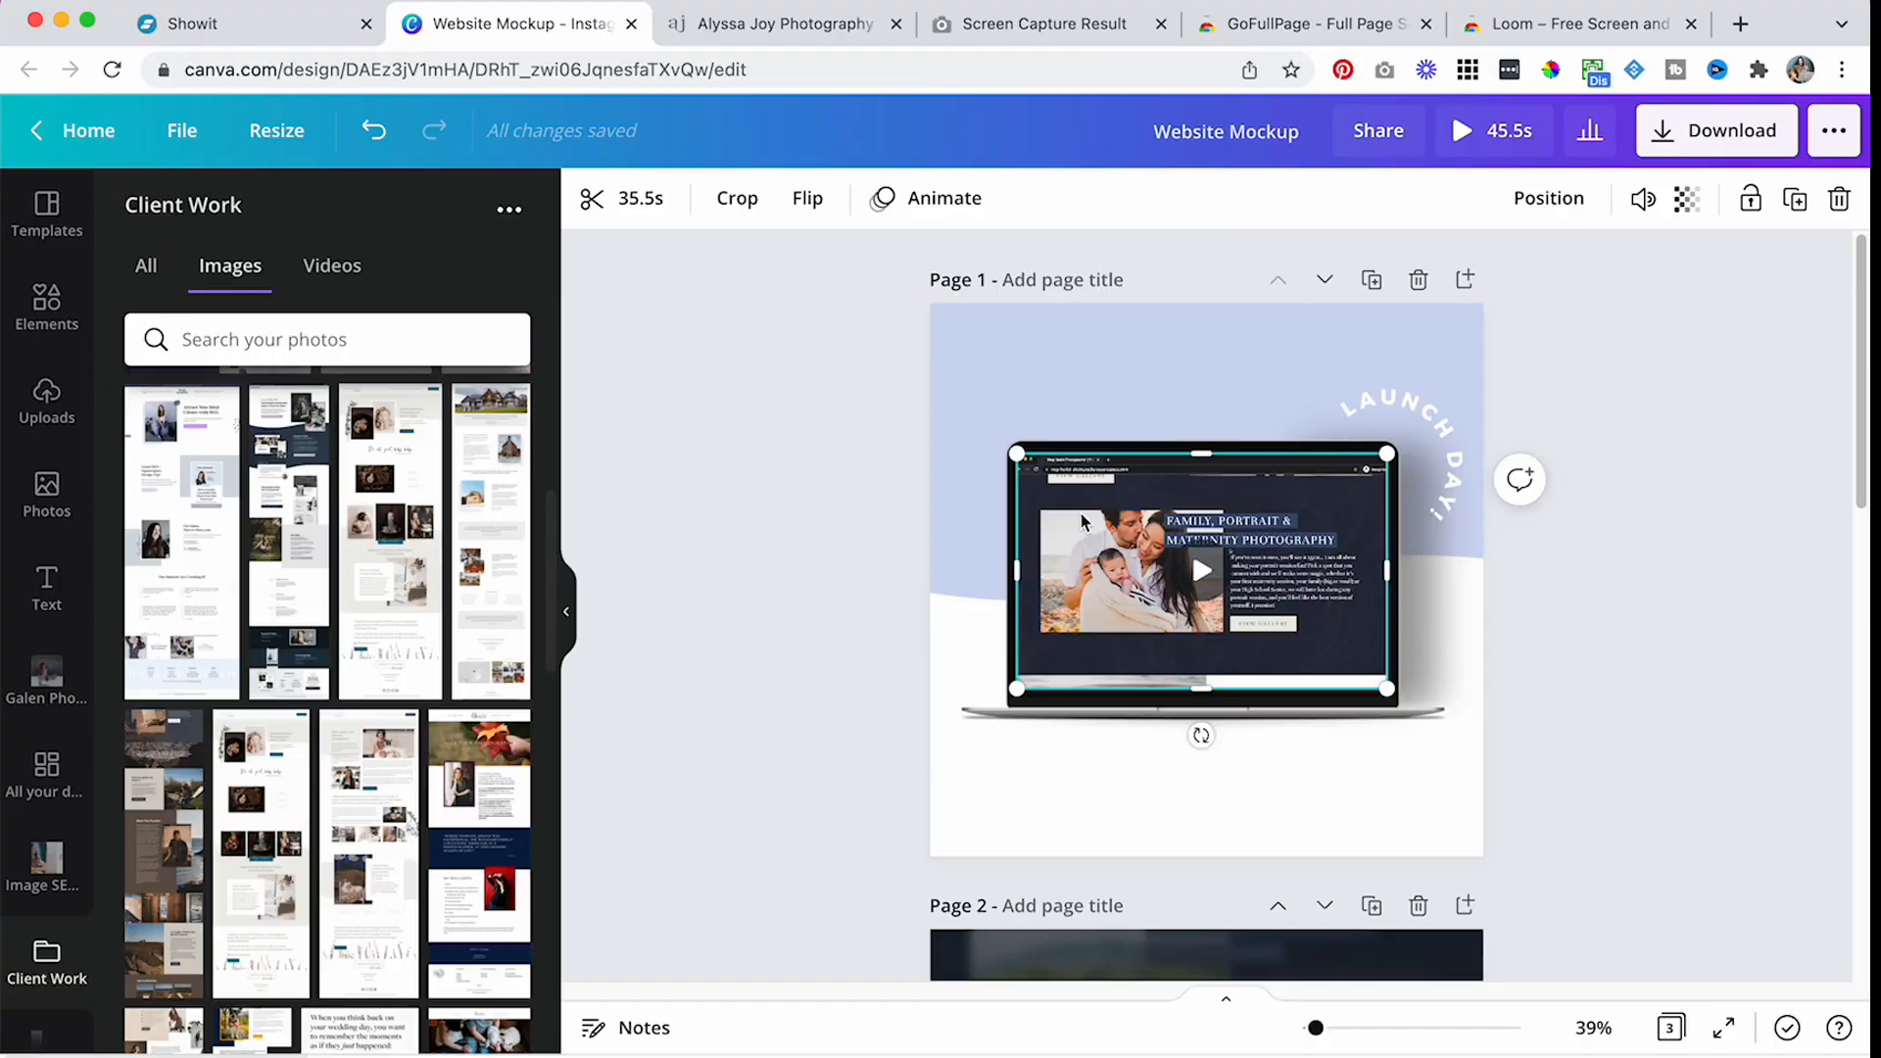
left_click_drag(1191, 548, 1138, 407)
left_click(1372, 280)
left_click_drag(1242, 451, 1276, 356)
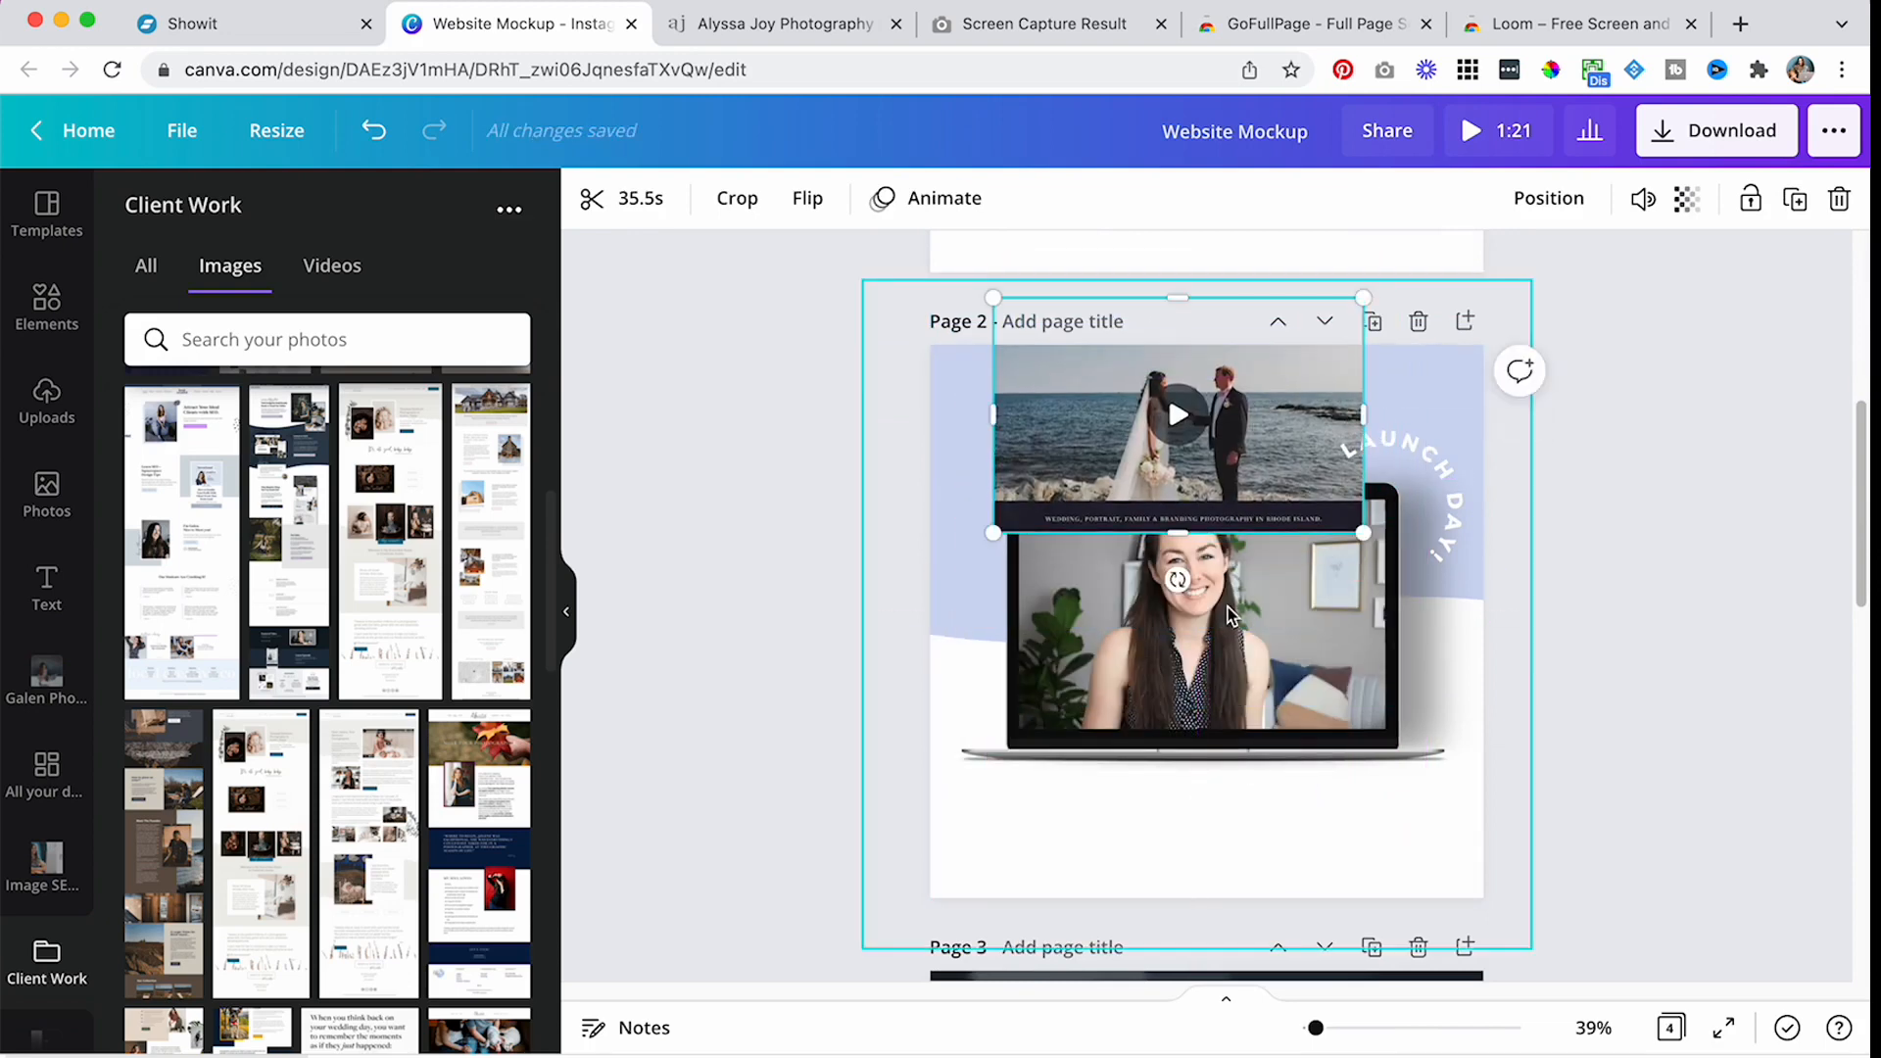
key("Delete")
key("Delete")
left_click(780, 672)
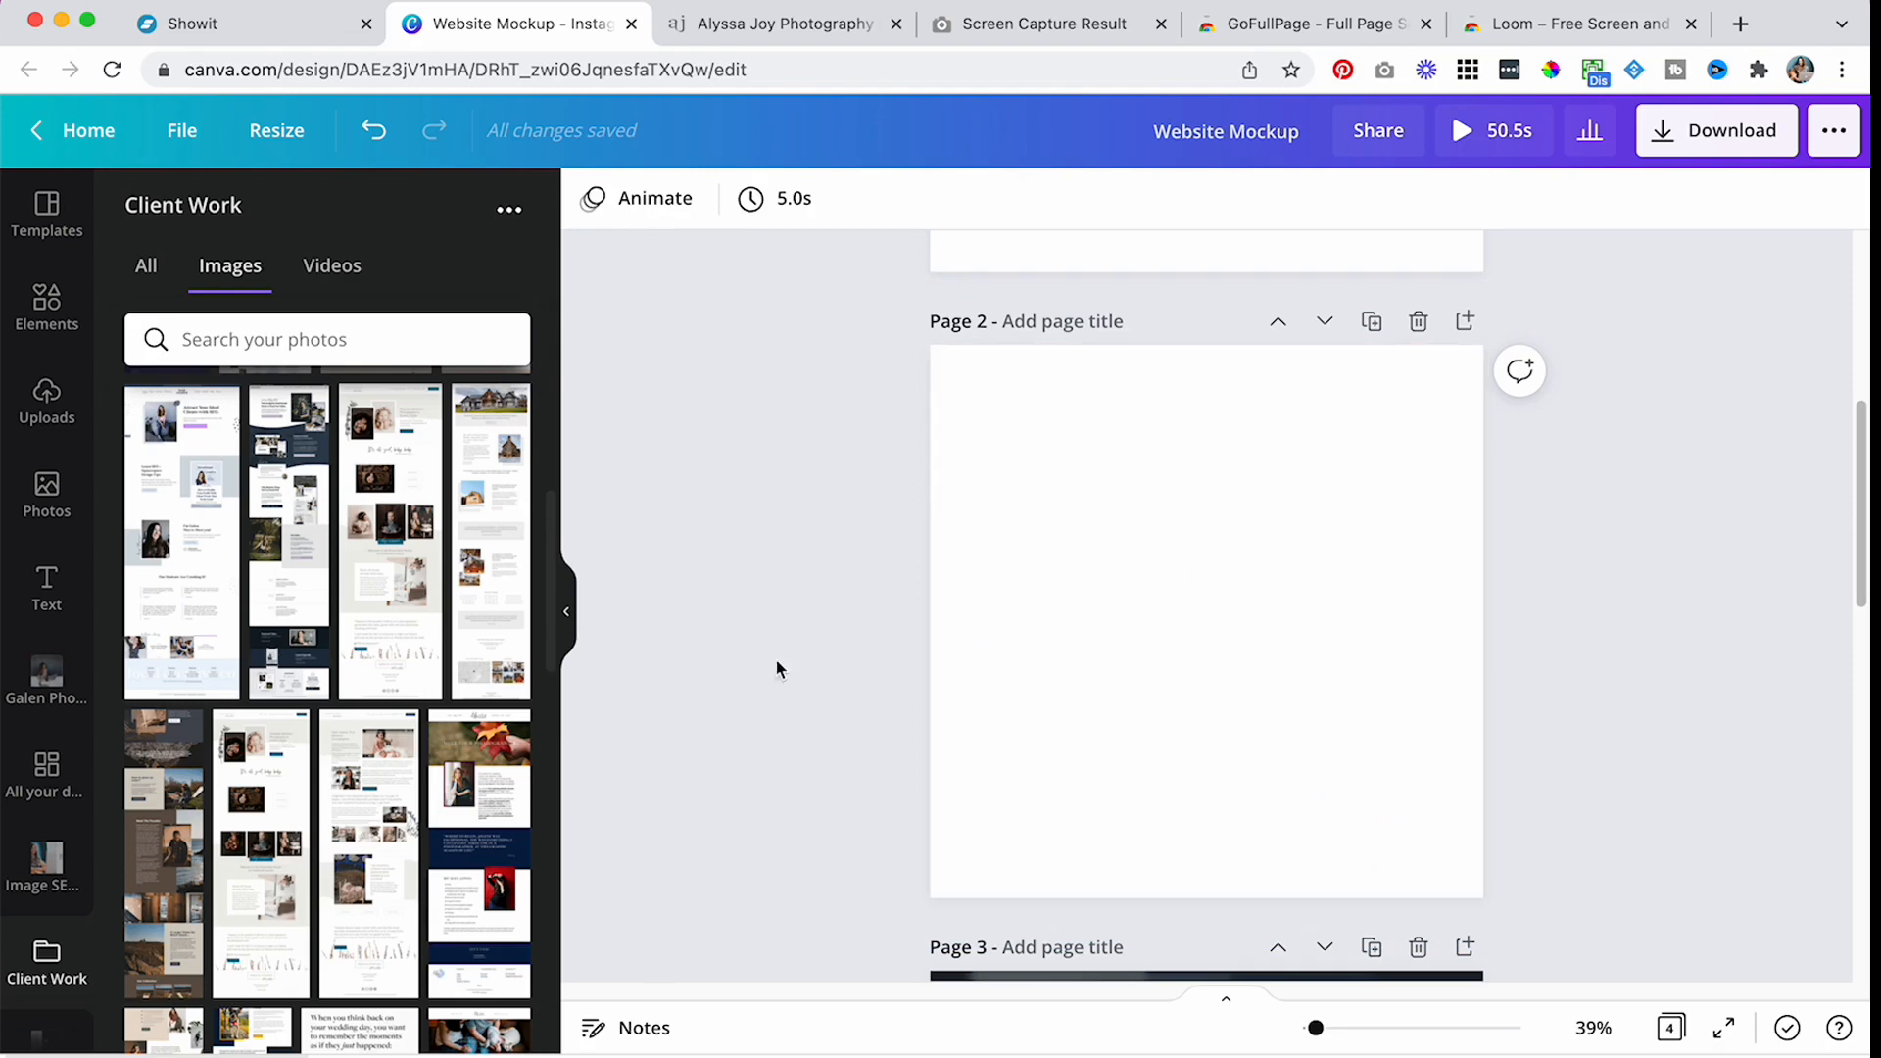
- Add a dark square to page 2 and enlarge it to span the full page width
left_click(64, 323)
left_click(181, 428)
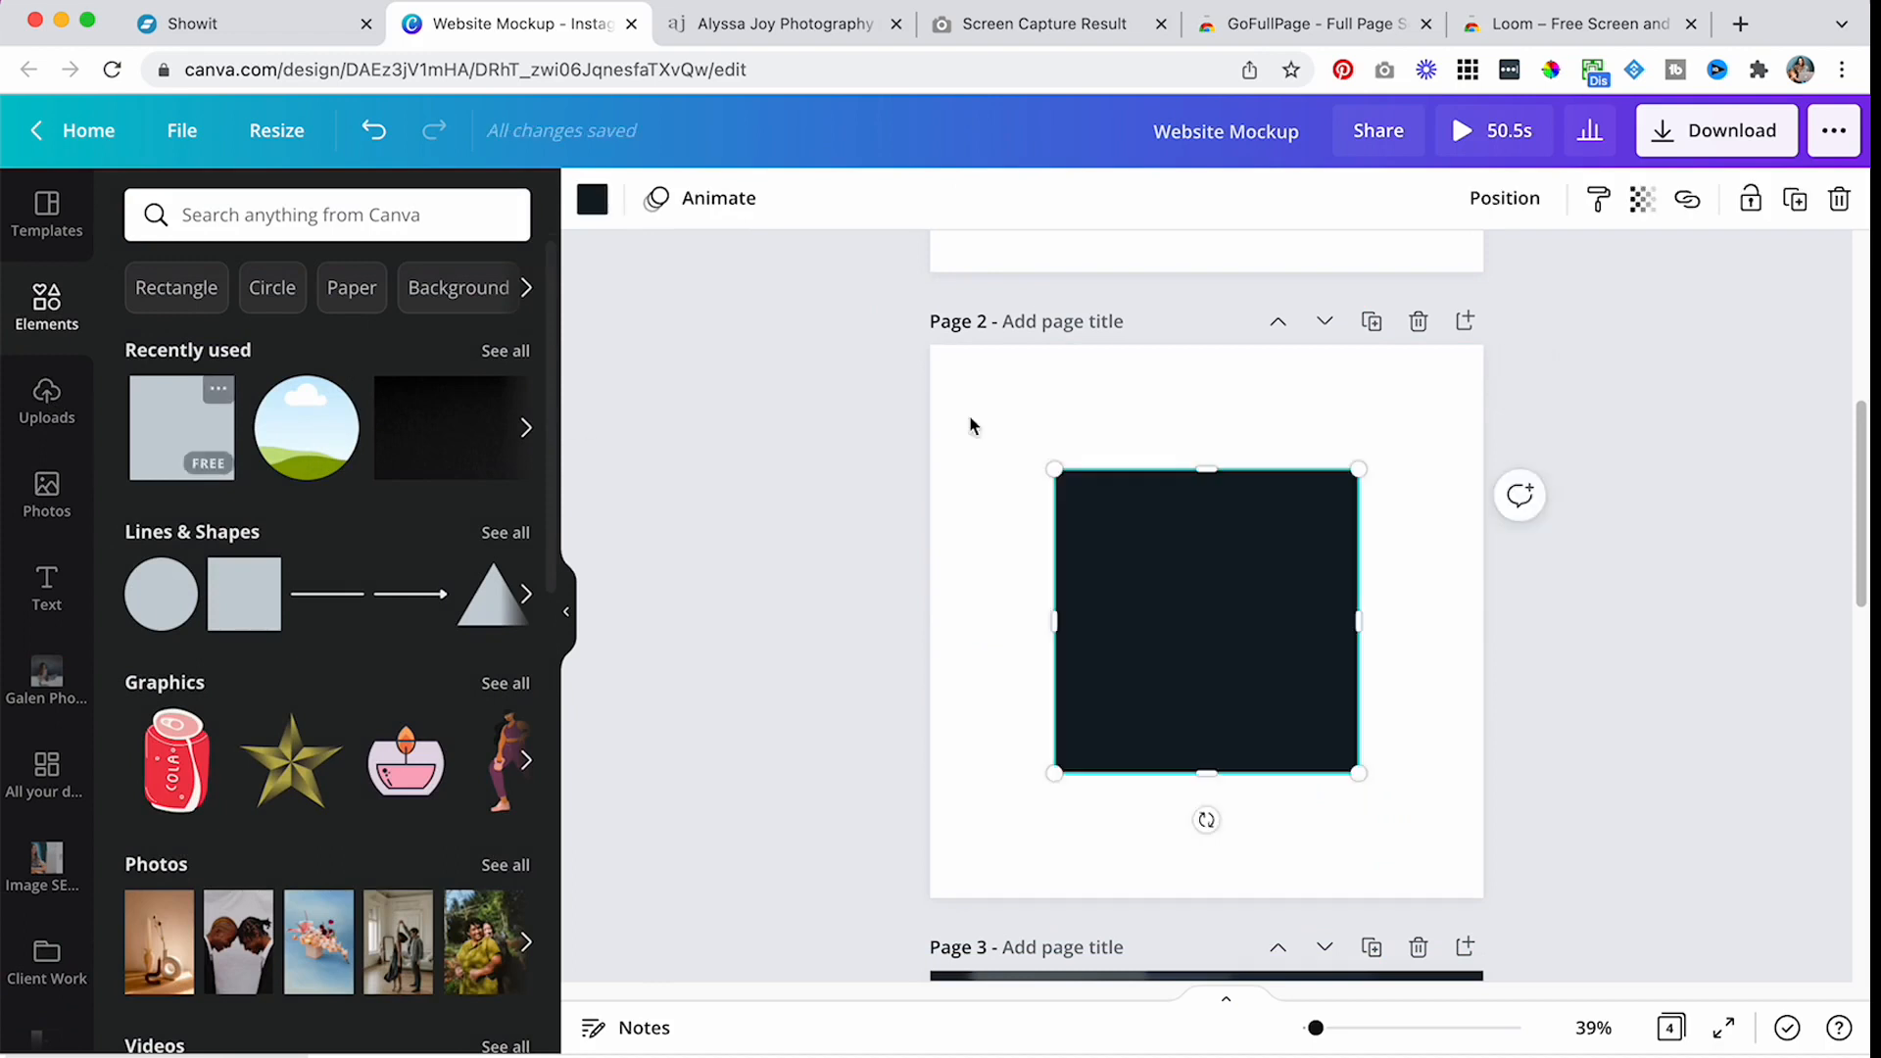
left_click_drag(1119, 543, 999, 444)
left_click_drag(1258, 499, 1485, 506)
- Remove the leftover curved "LAUNCH DAY!" text from page 2 and shift the dark rectangle up to cover the upper half
left_click(1428, 500)
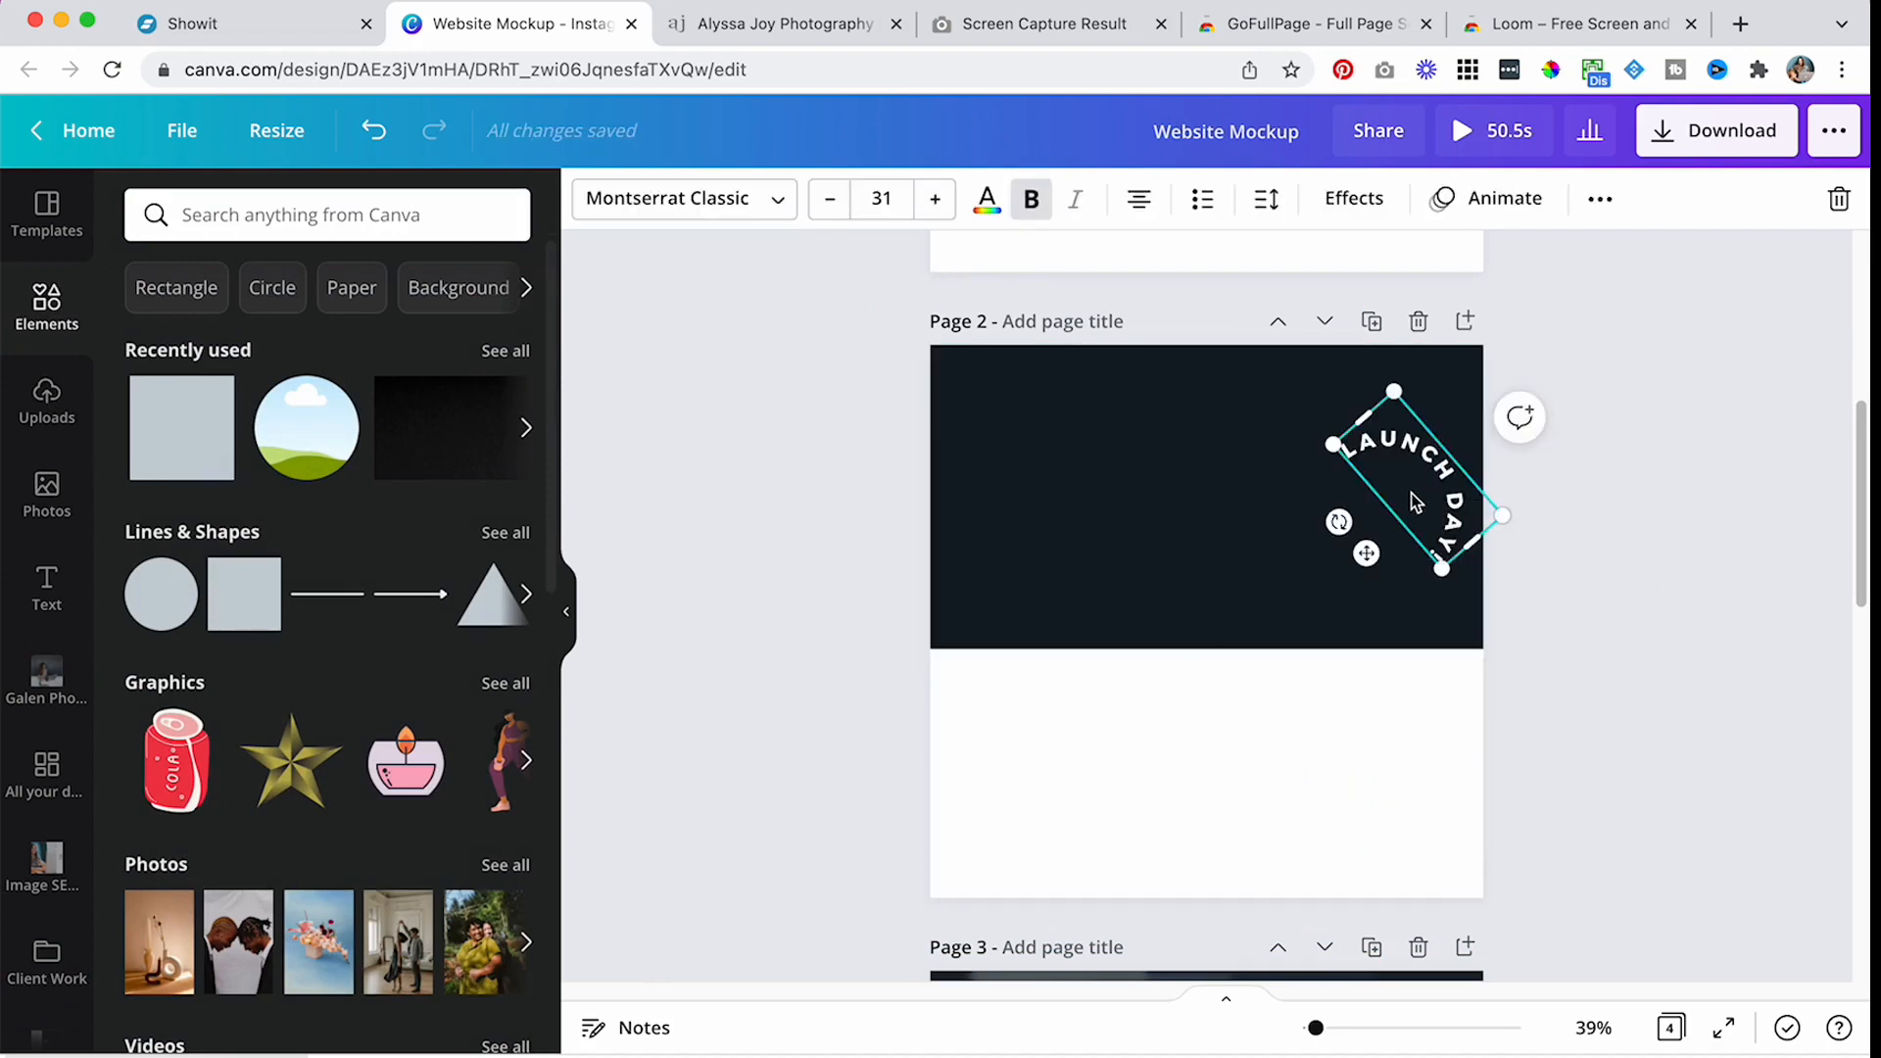
left_click(1226, 546)
left_click_drag(1139, 511, 1175, 534)
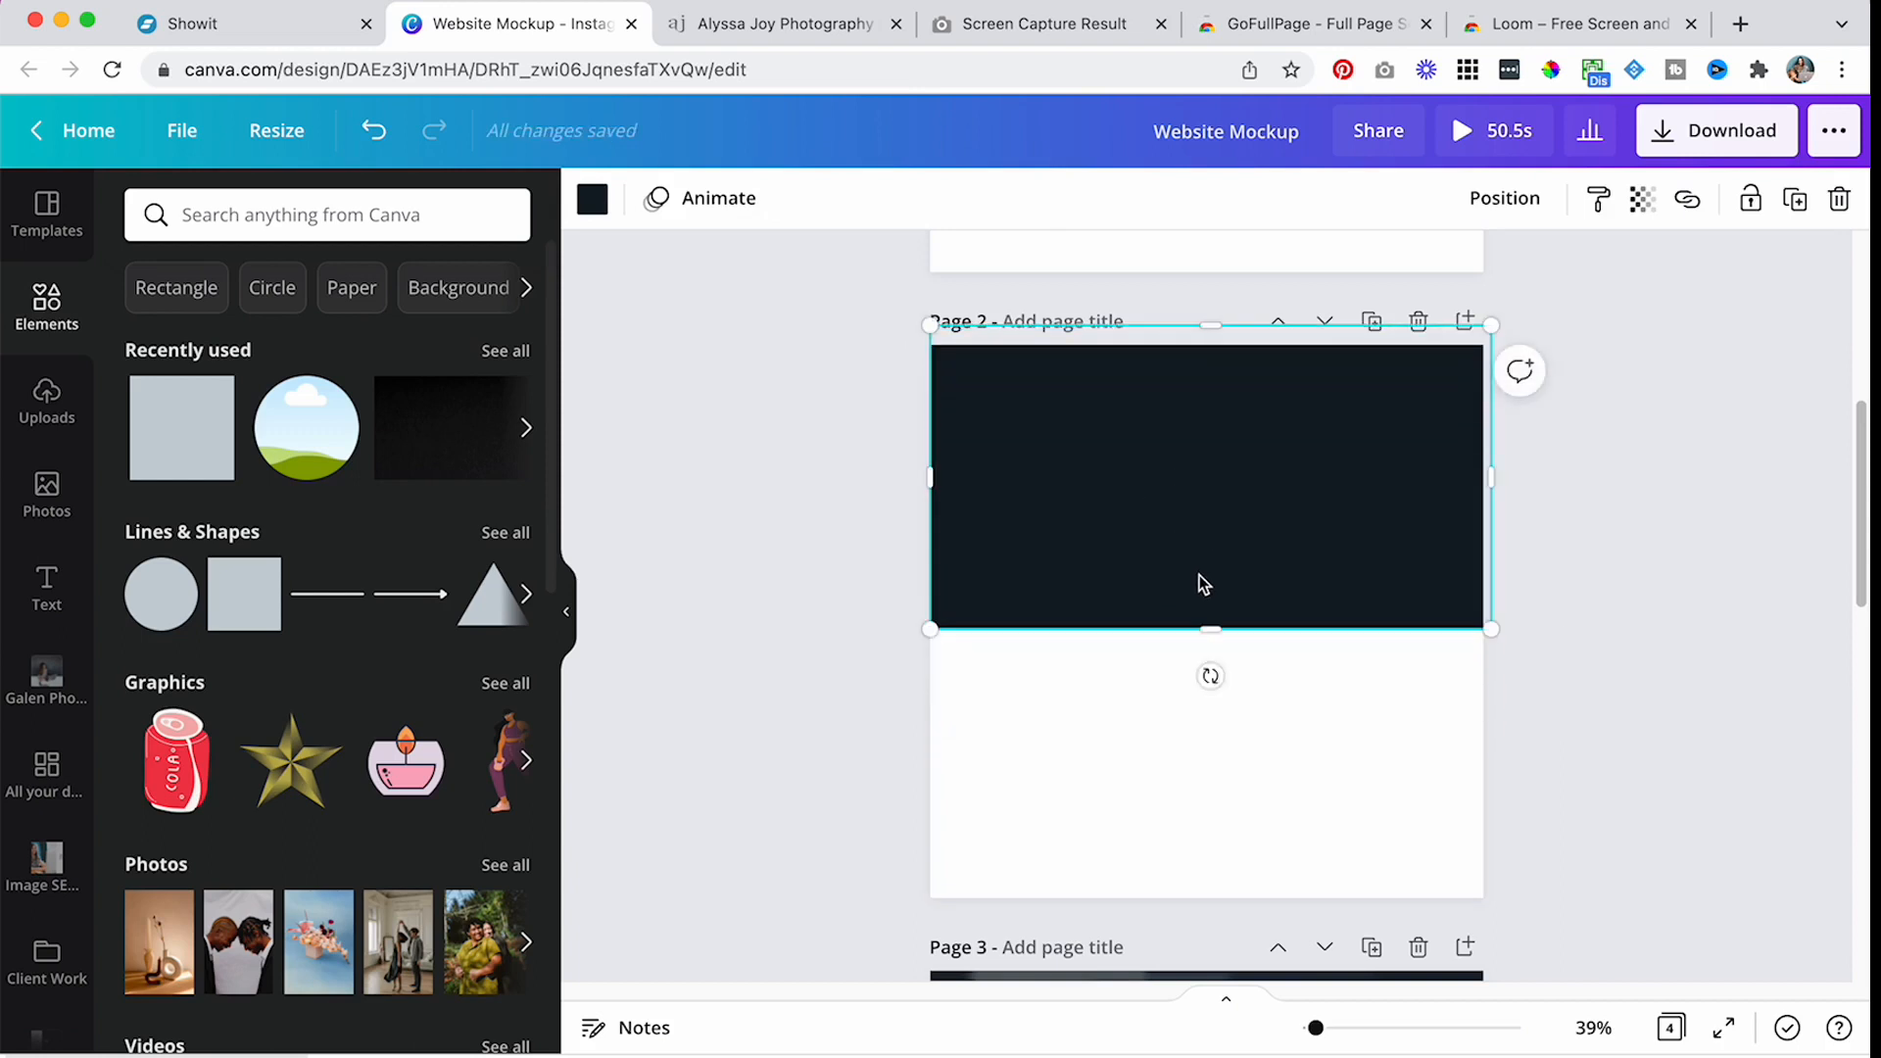
- Duplicate the dark rectangle onto the lower half of page 2 and recolor the copy with the dusty pink LCC v4 swatch
left_click_drag(1192, 466, 1179, 743)
left_click(593, 199)
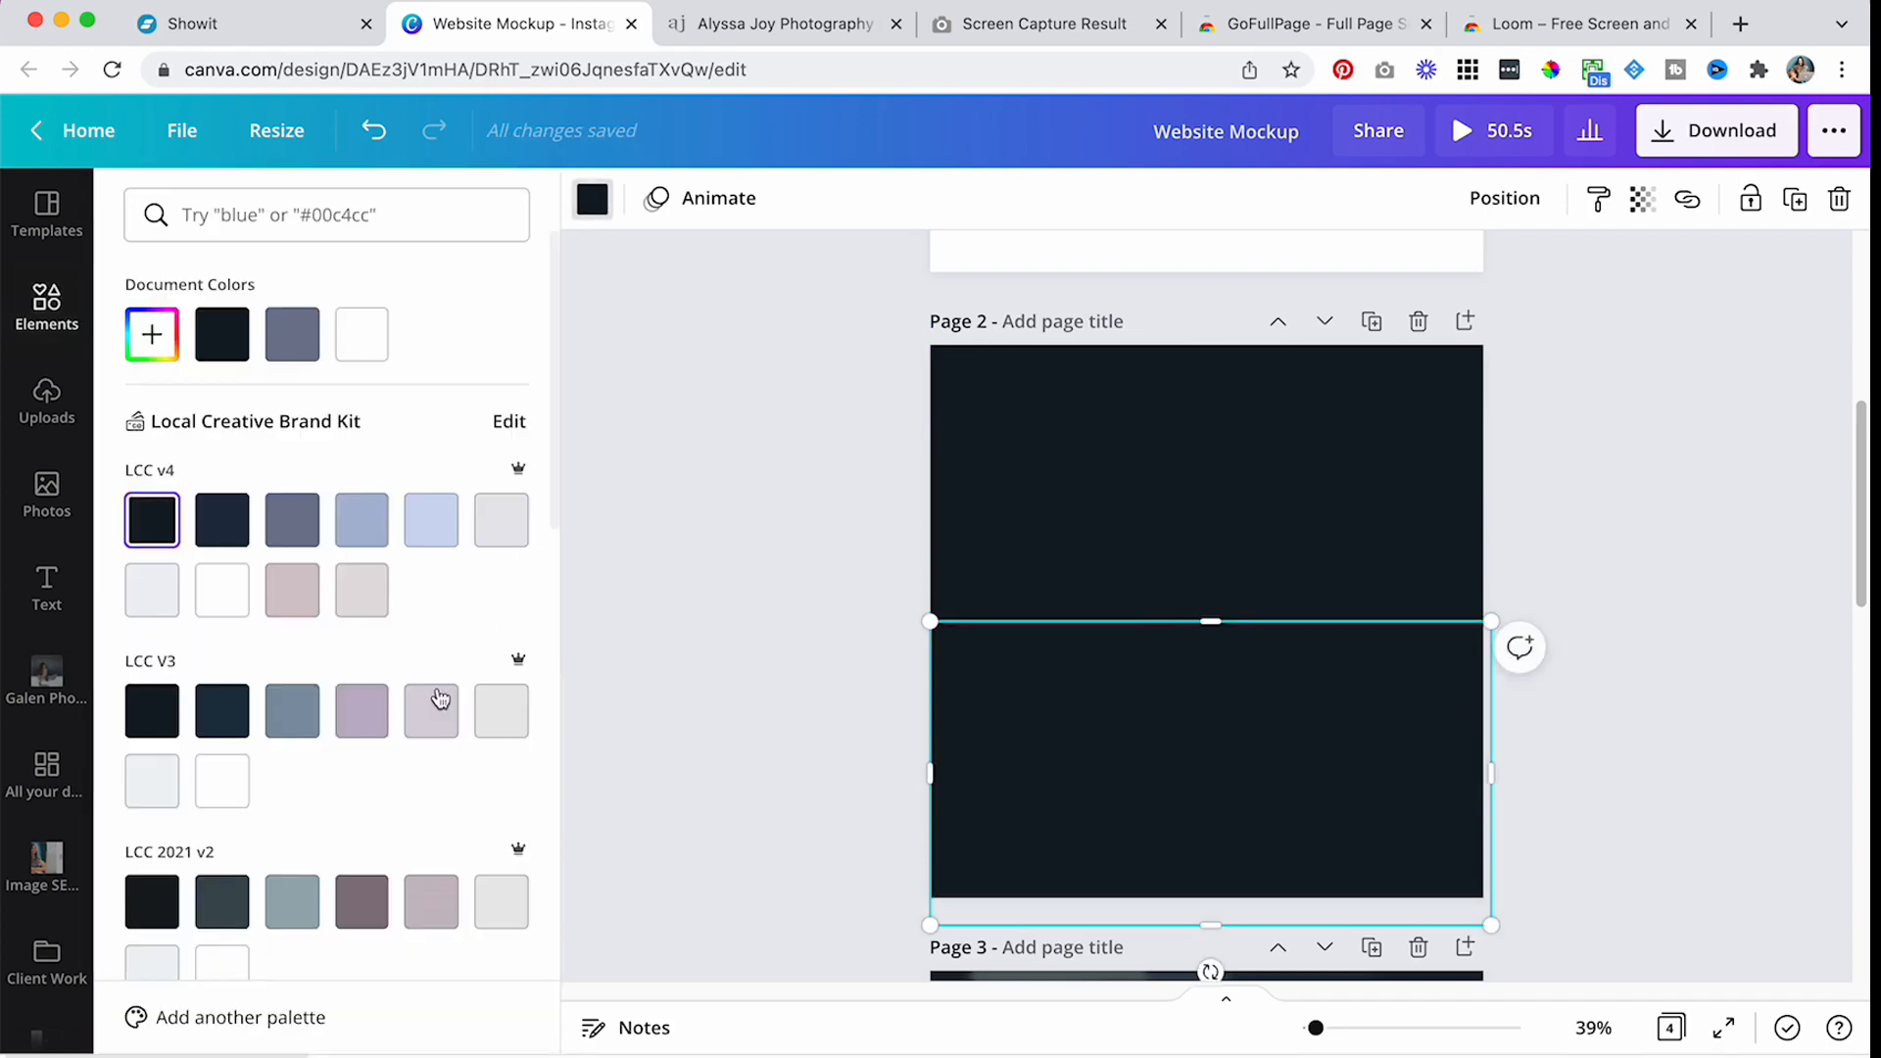
left_click(292, 590)
left_click(705, 509)
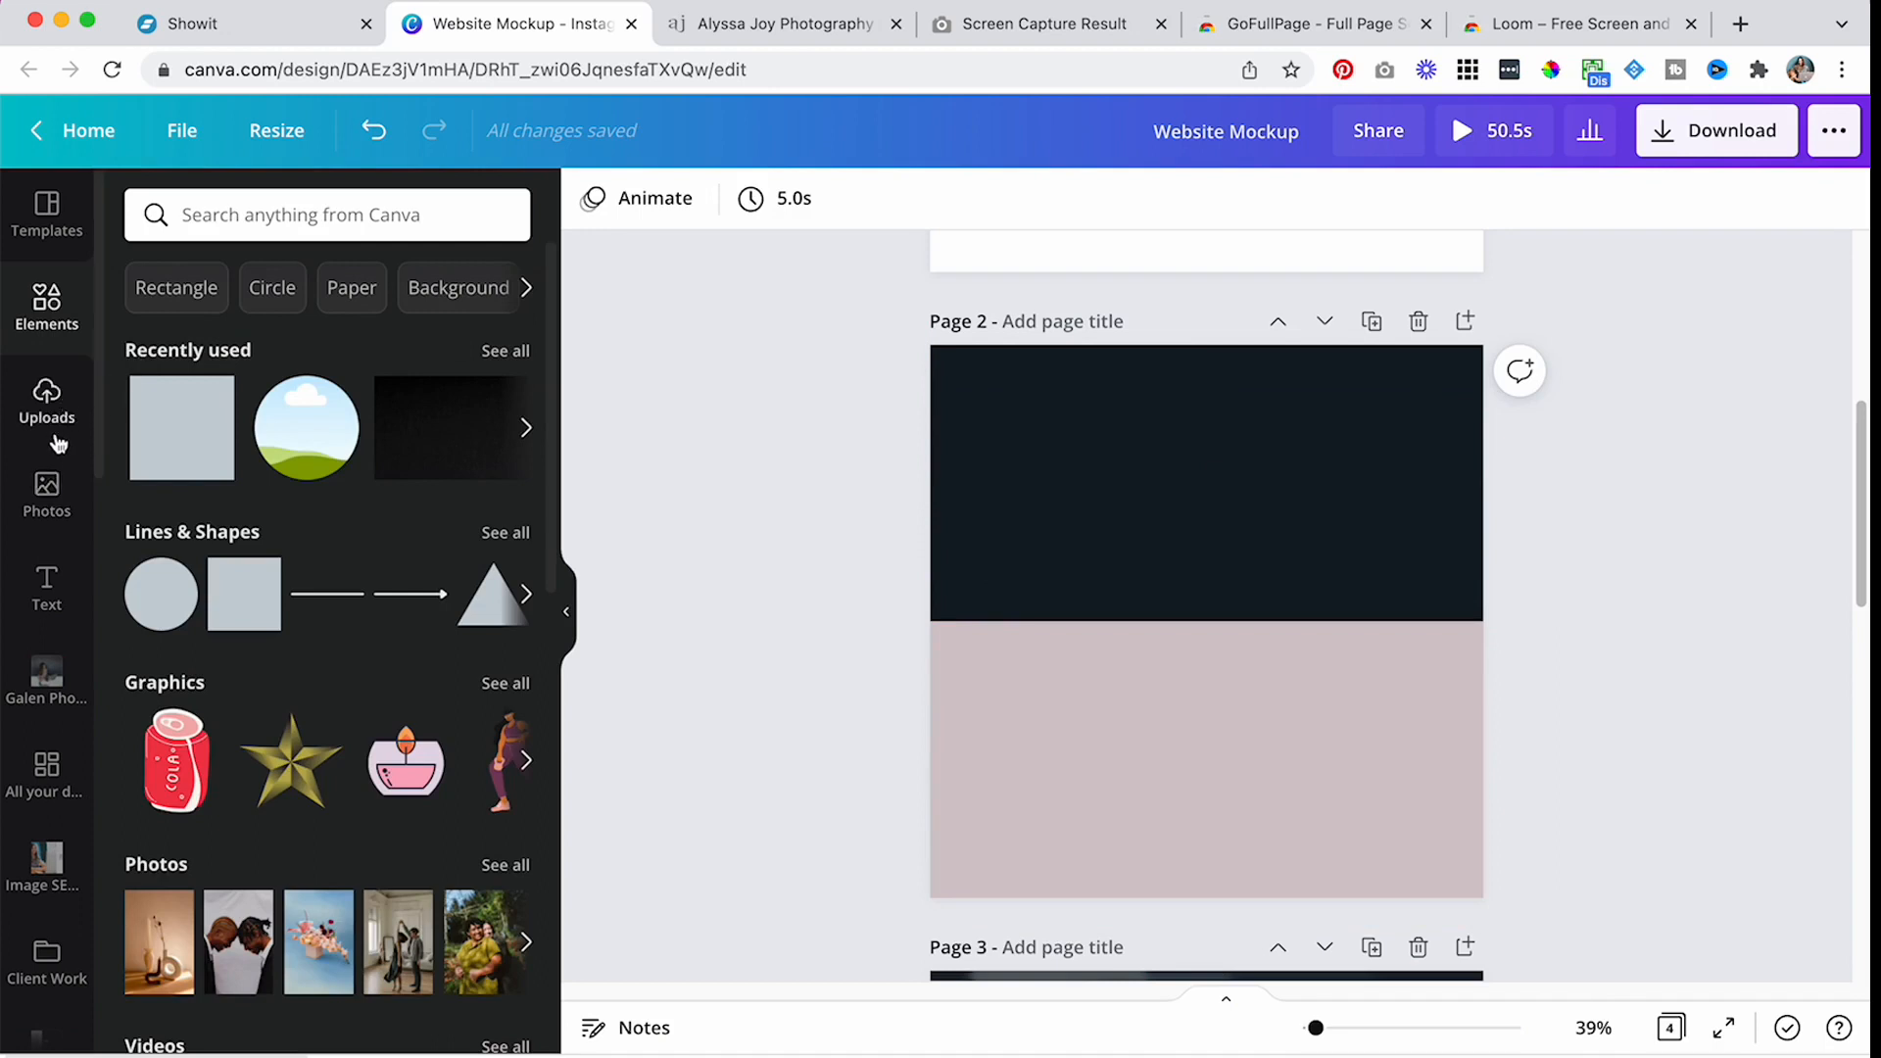
- Search the photo library for "laptop"
left_click(47, 506)
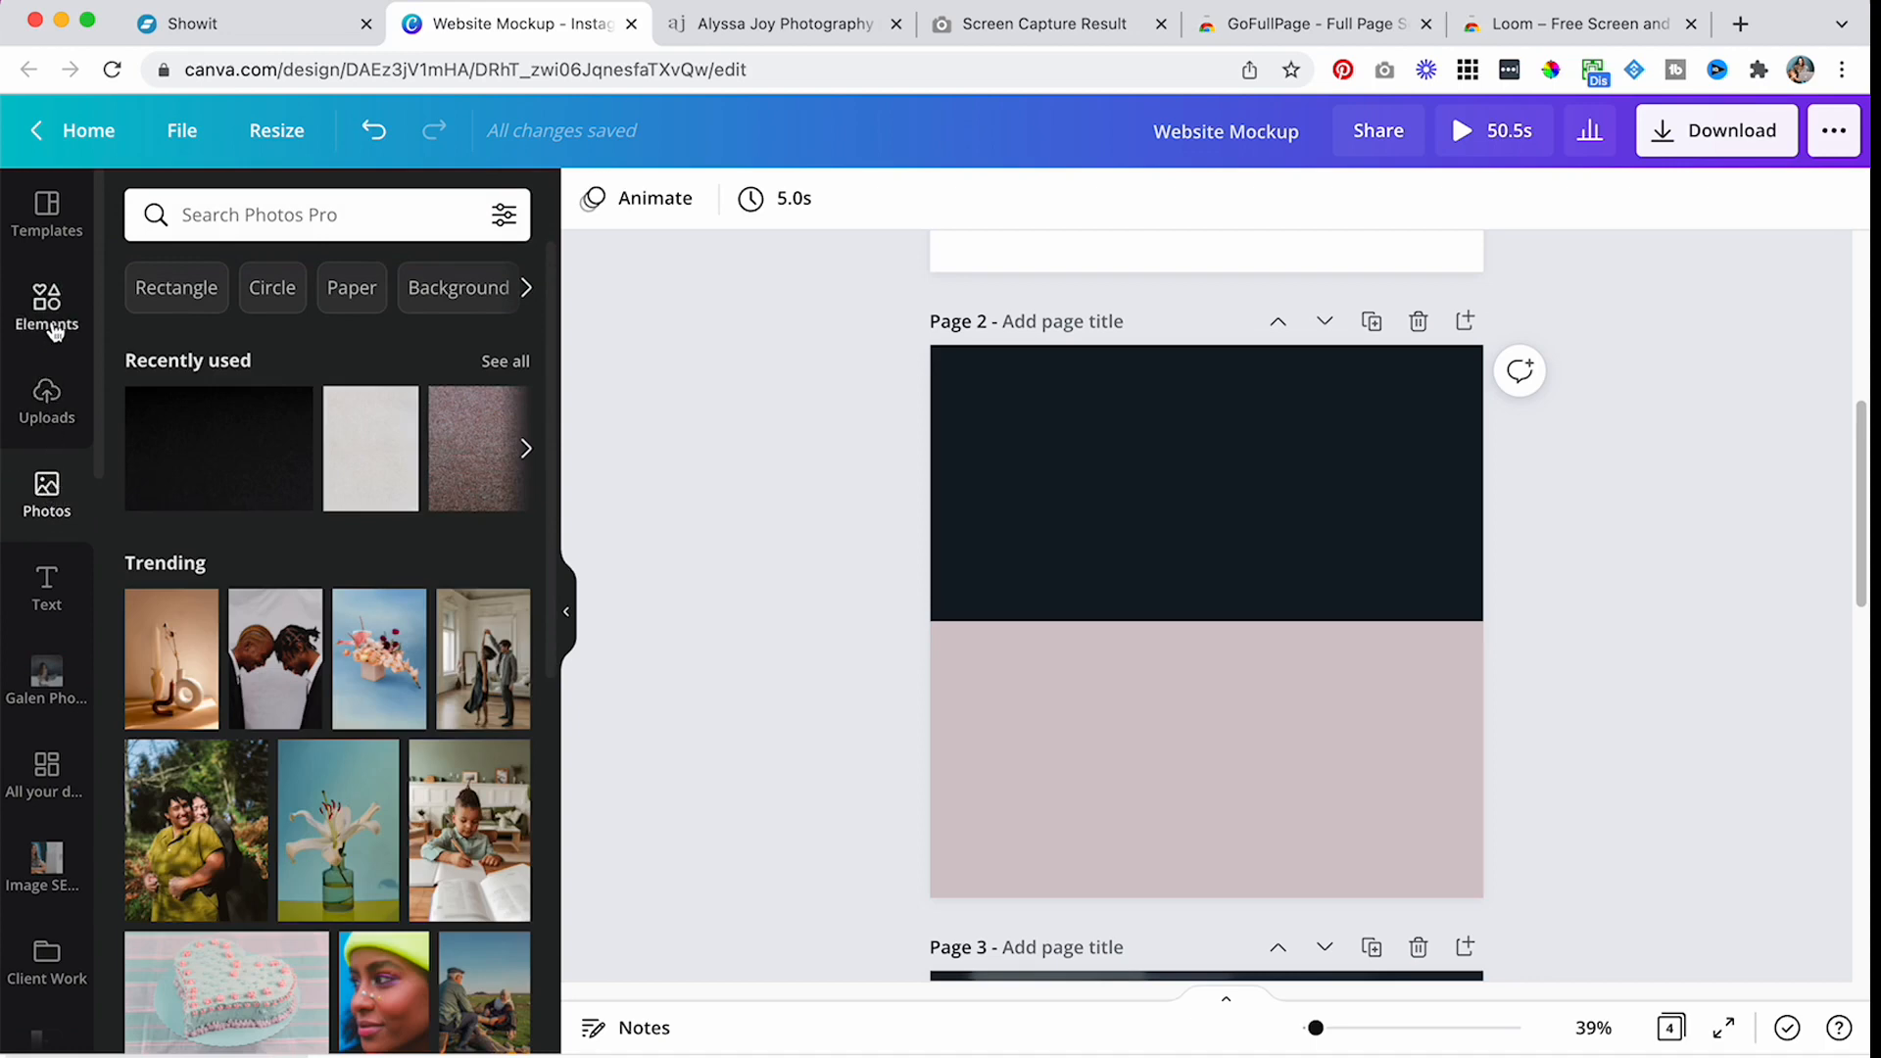
left_click(208, 226)
type("laptop")
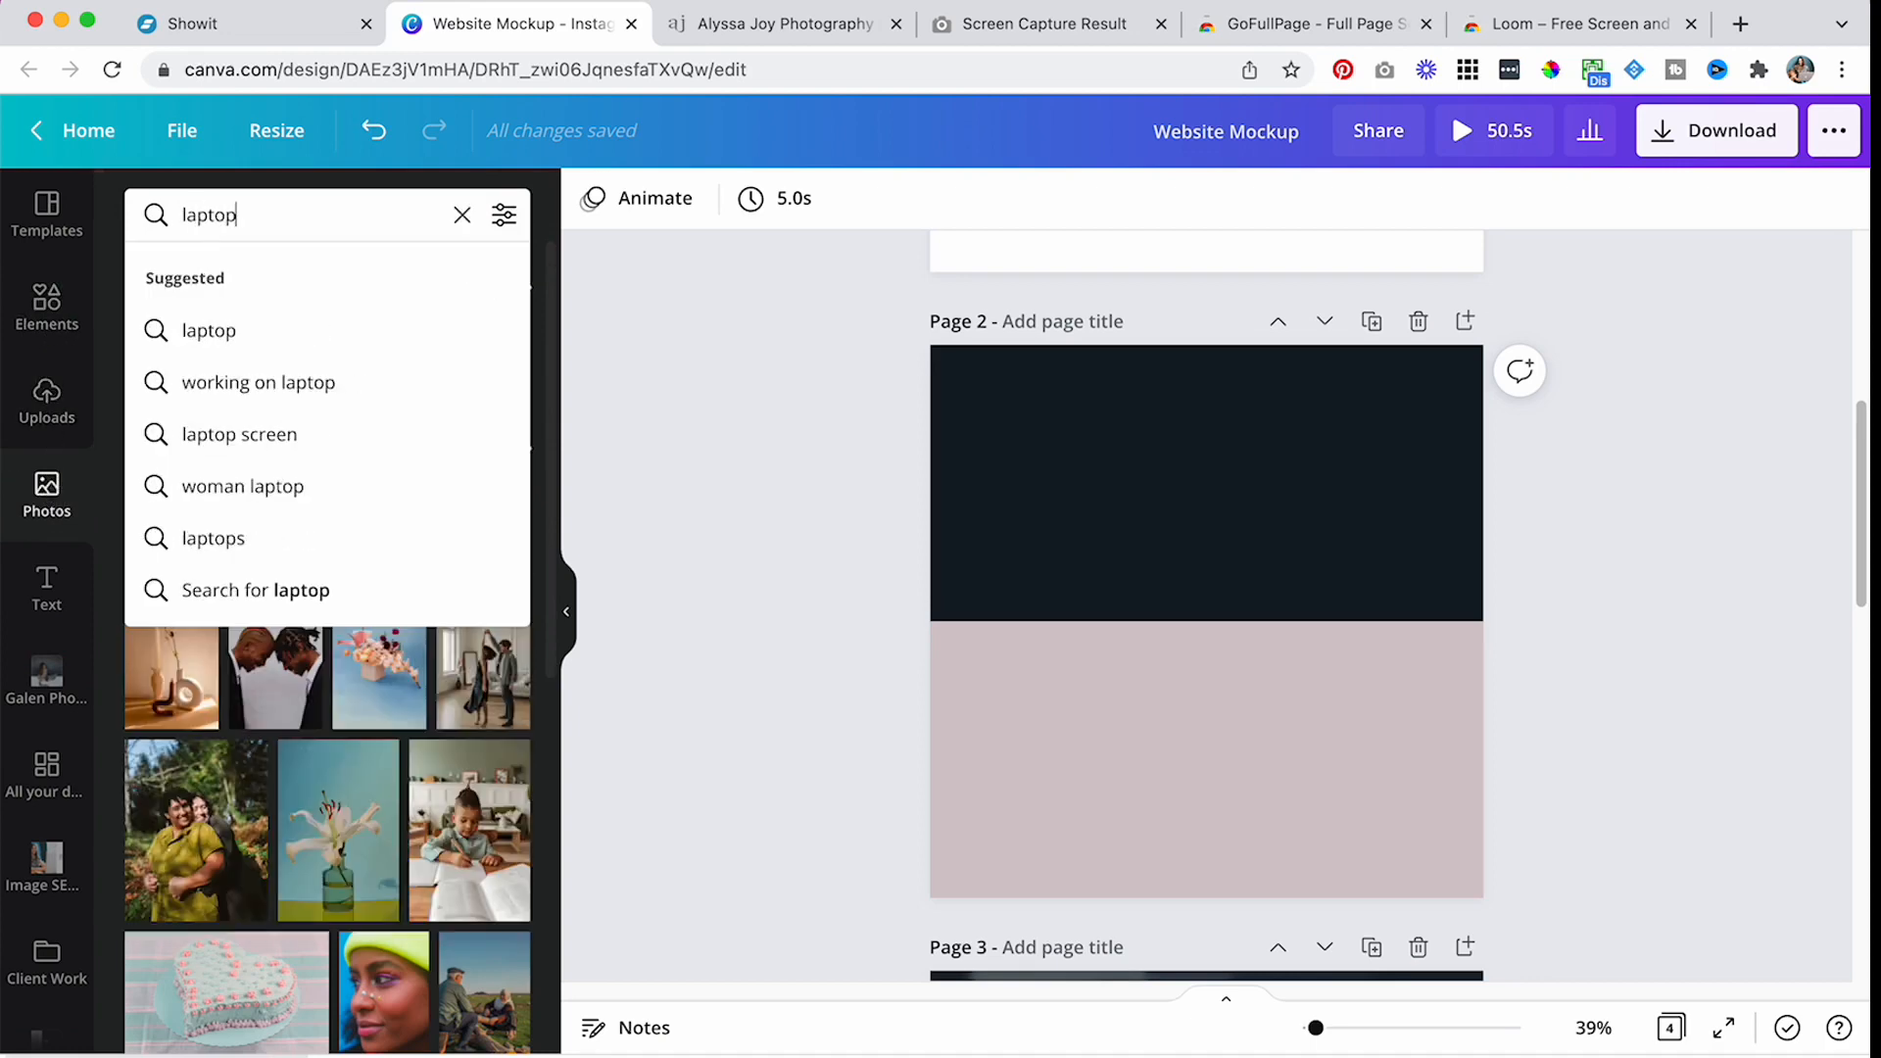
key("Return")
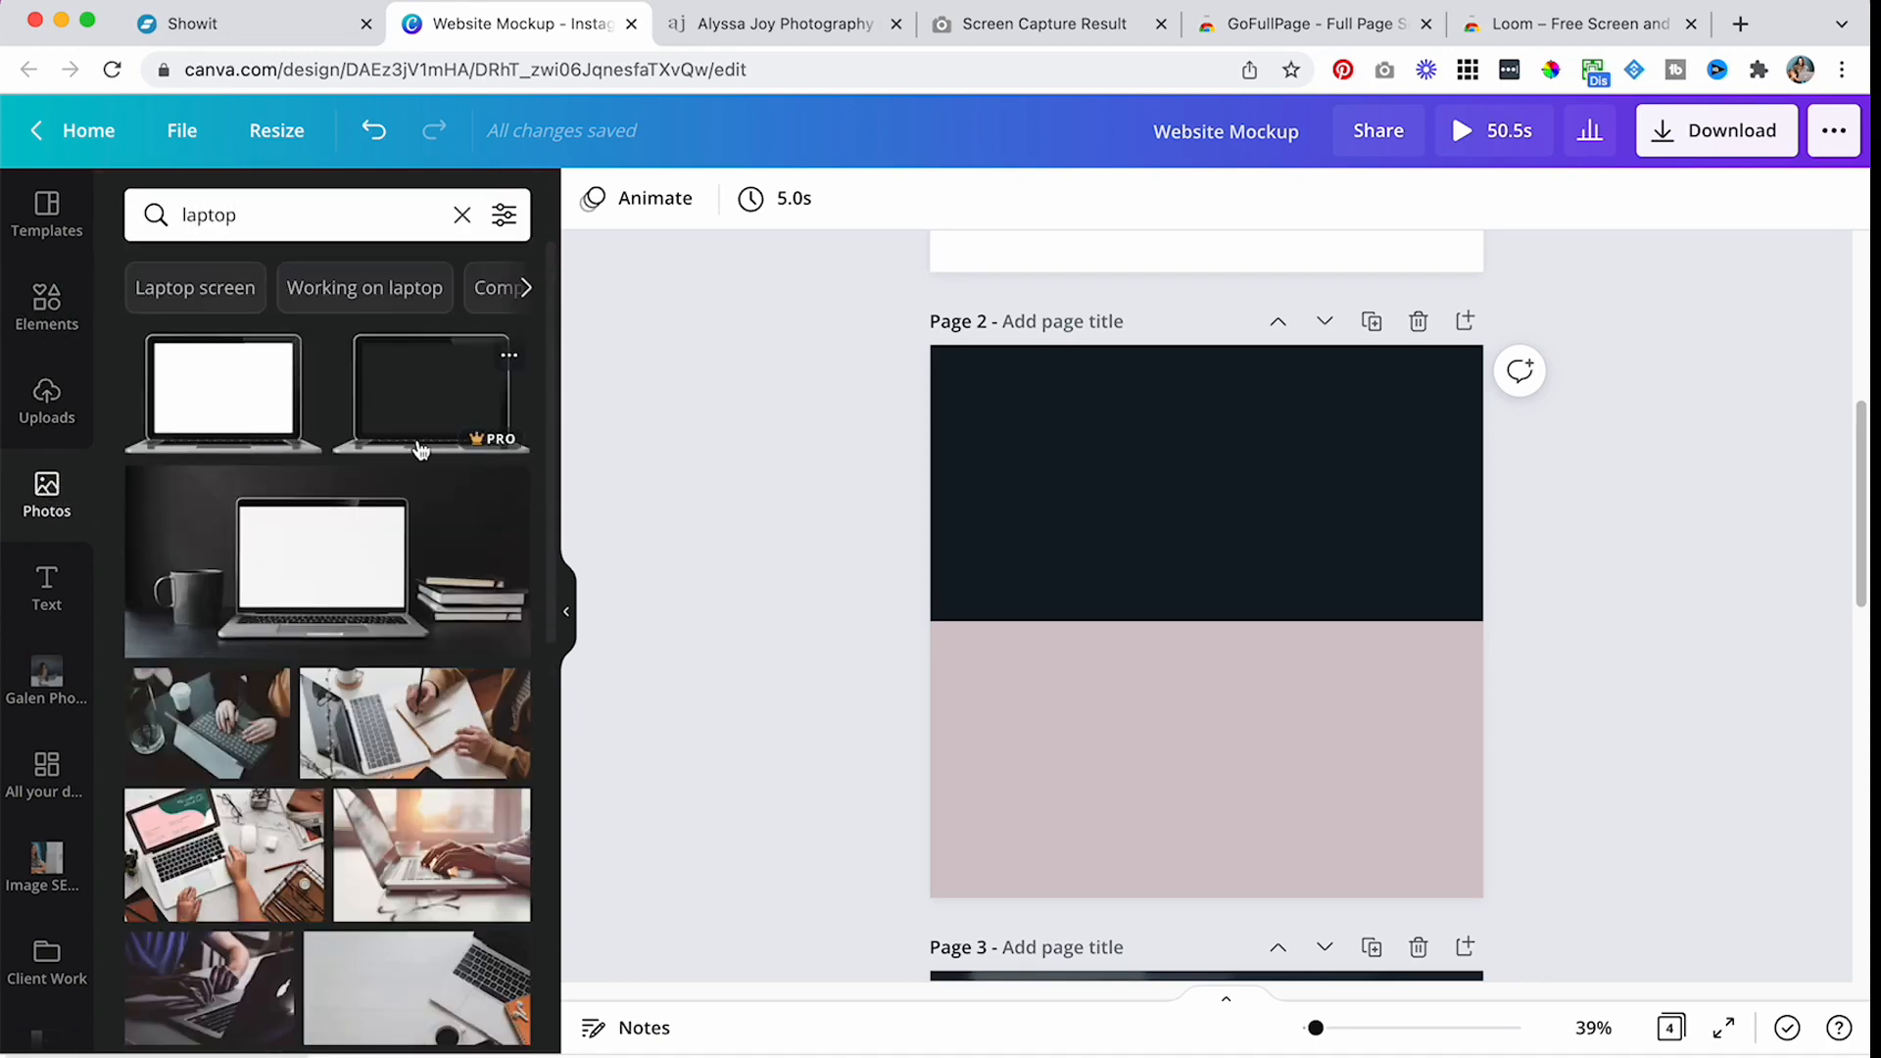
- Search the elements library for "laptop" and add the glossy black laptop graphic to page 2
scroll(412, 459, "down", 2)
left_click(47, 306)
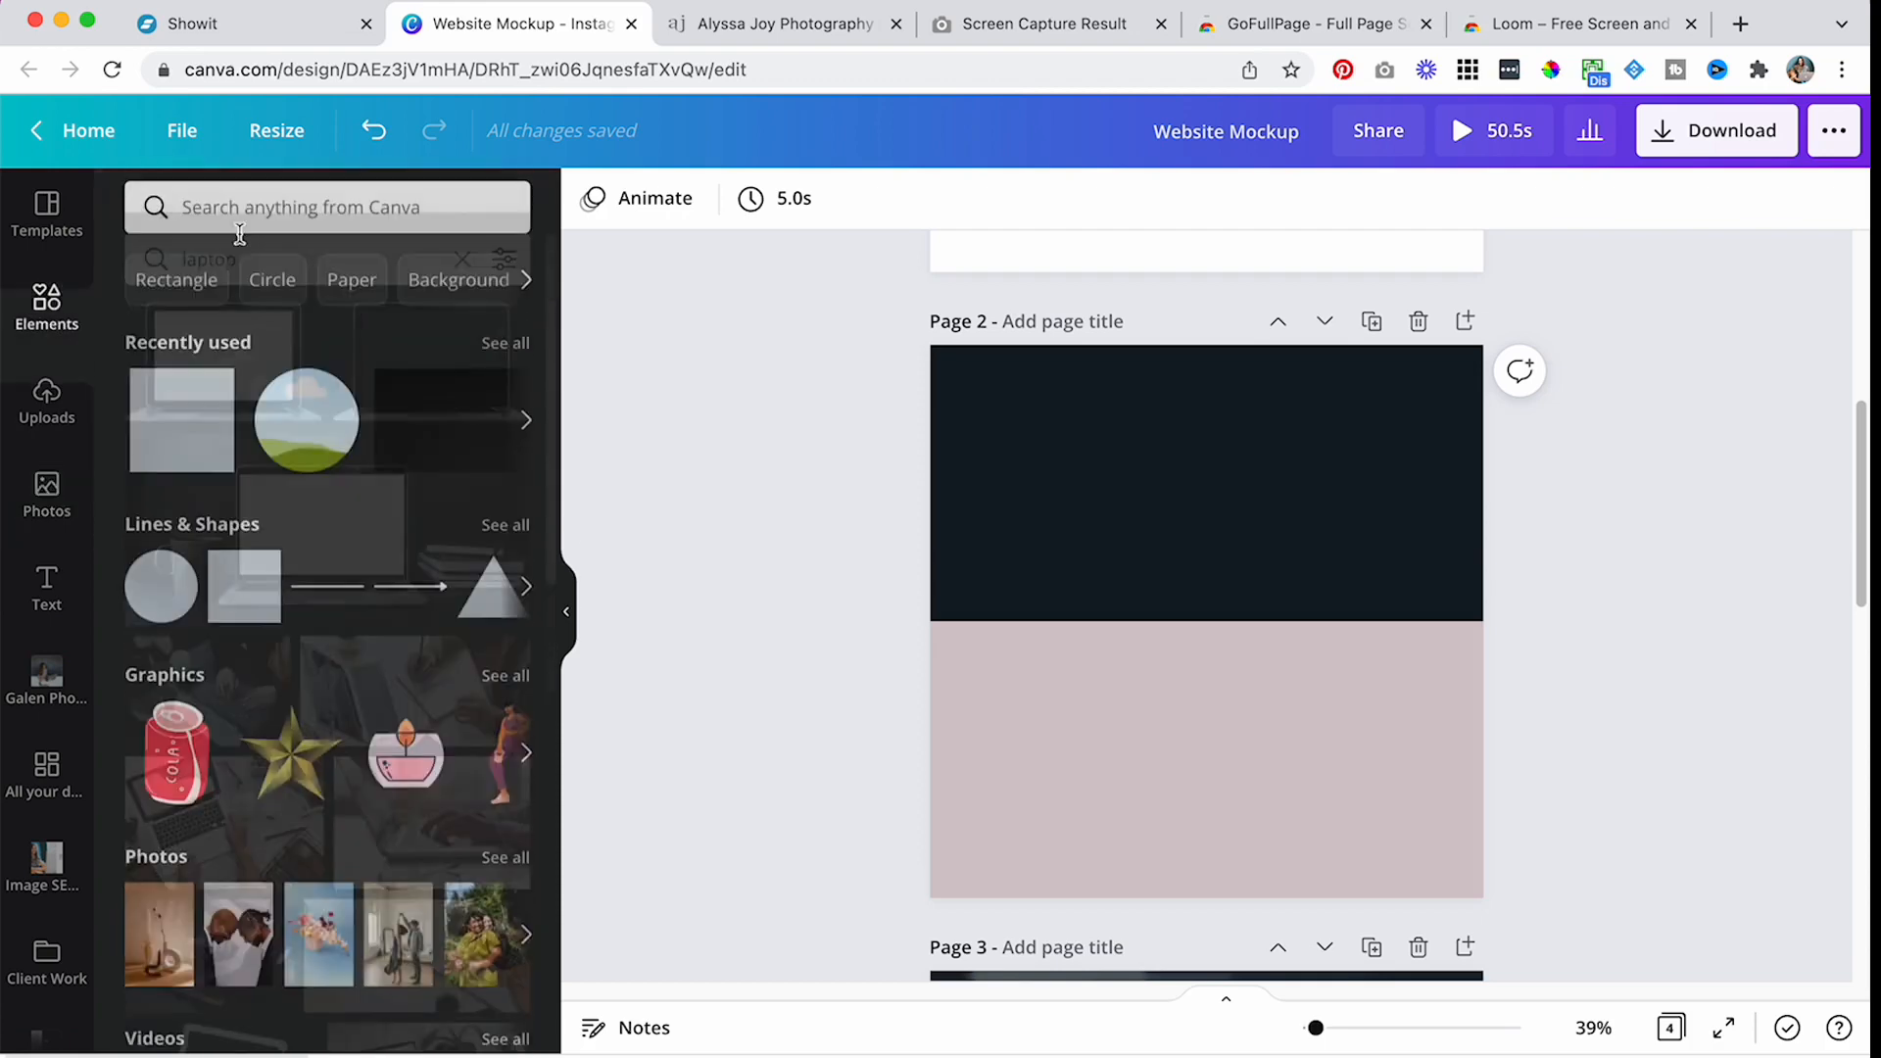
left_click(275, 225)
type("laptop")
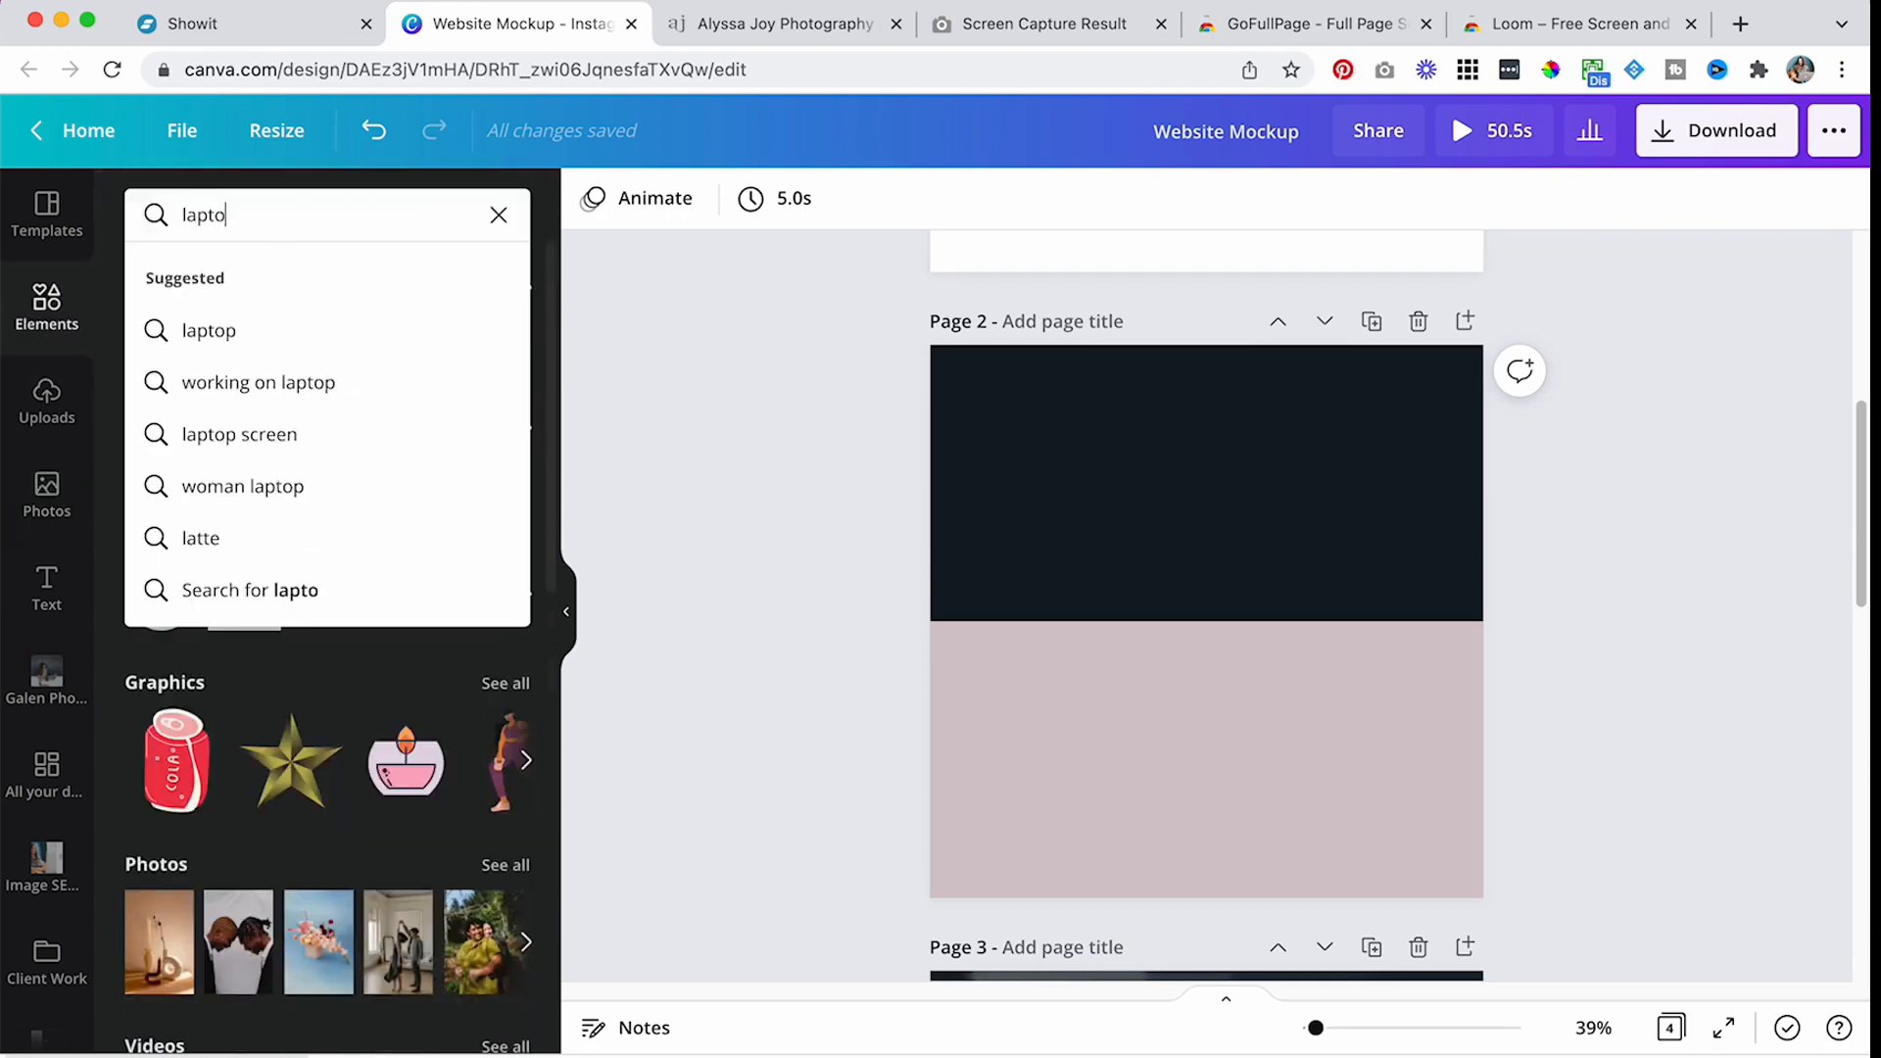
key("Return")
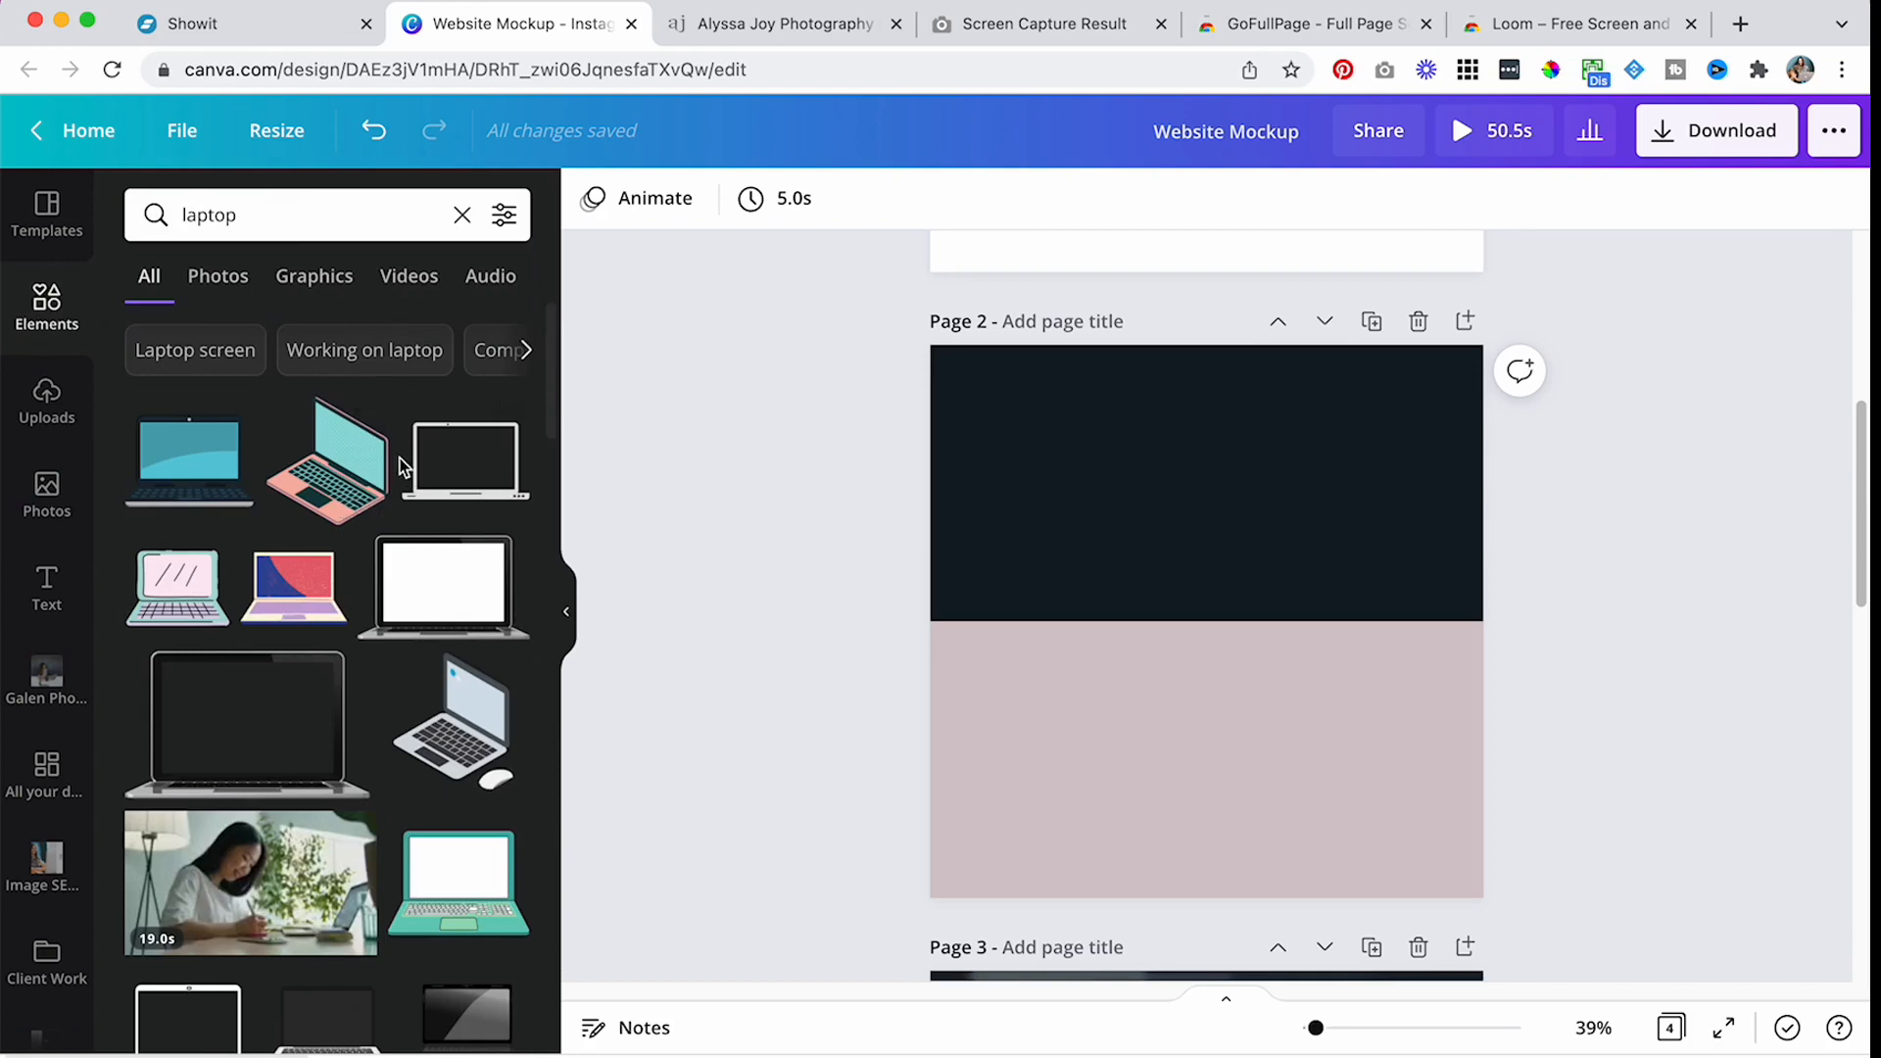
scroll(424, 646, "down", 5)
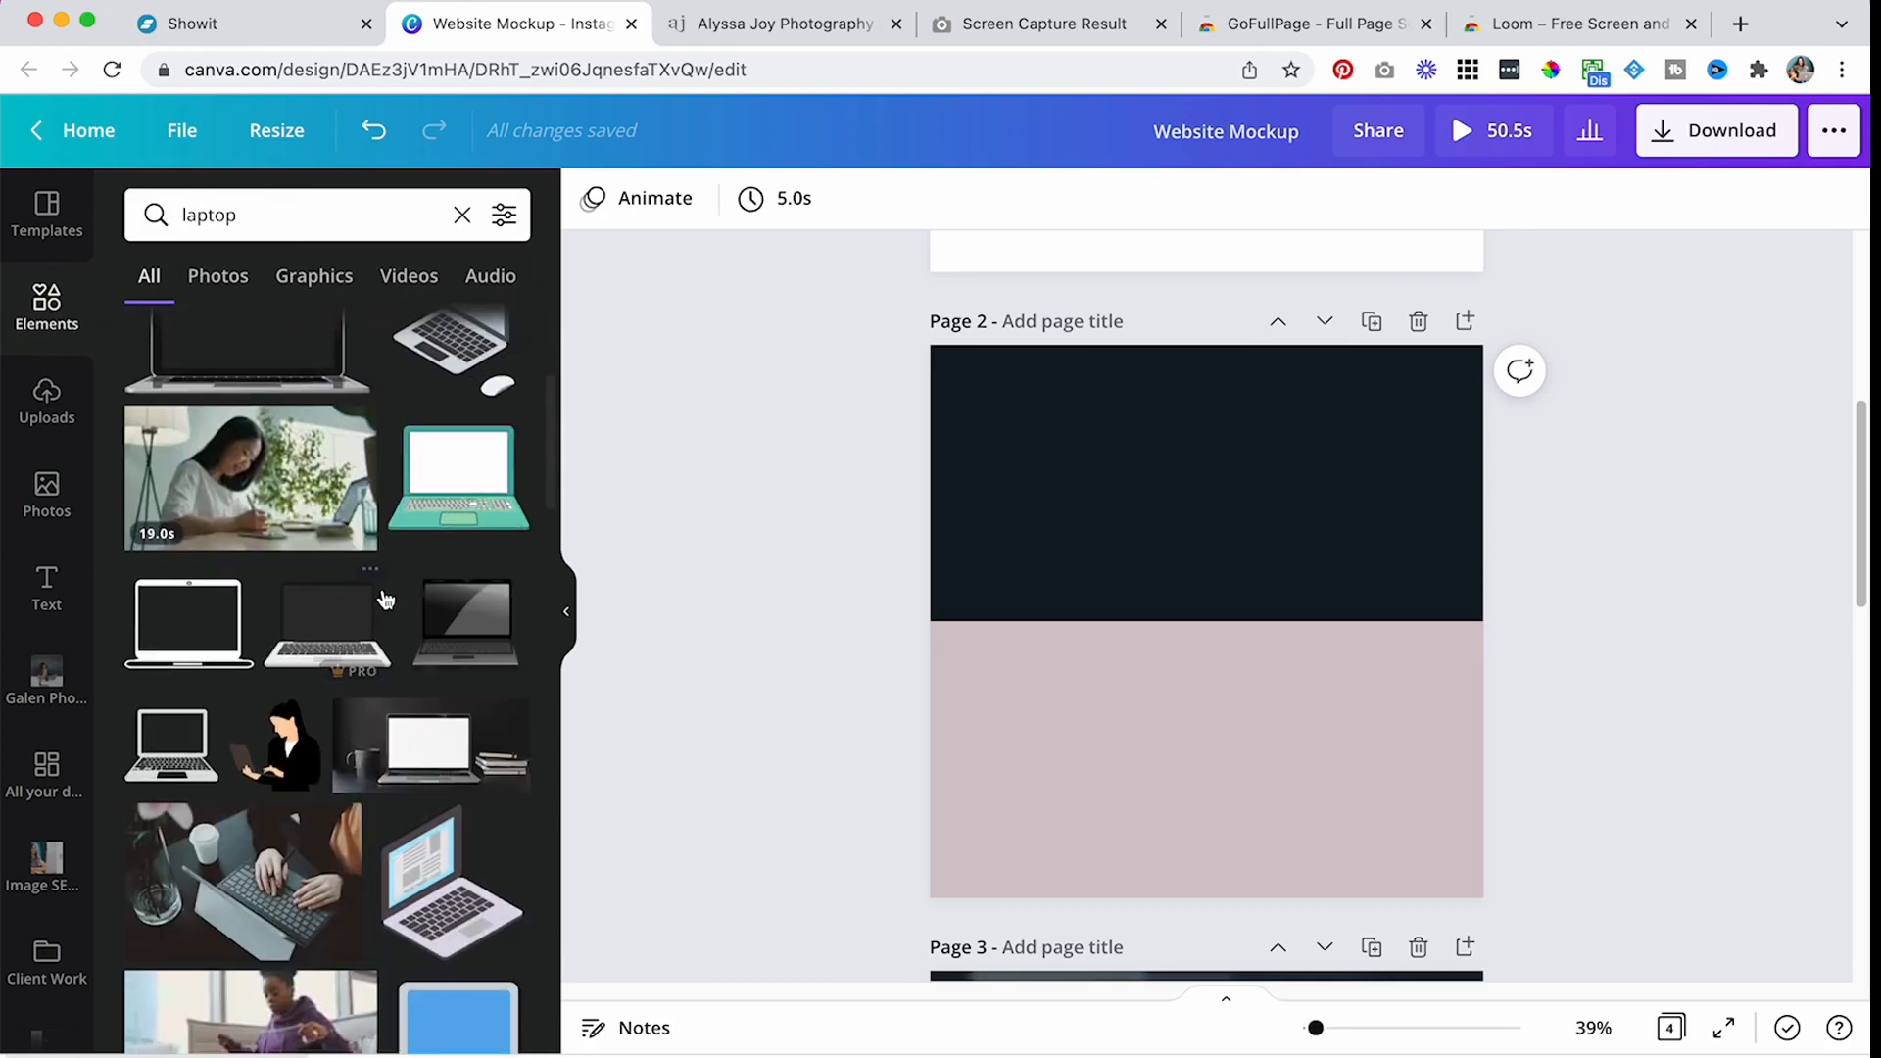
left_click(444, 602)
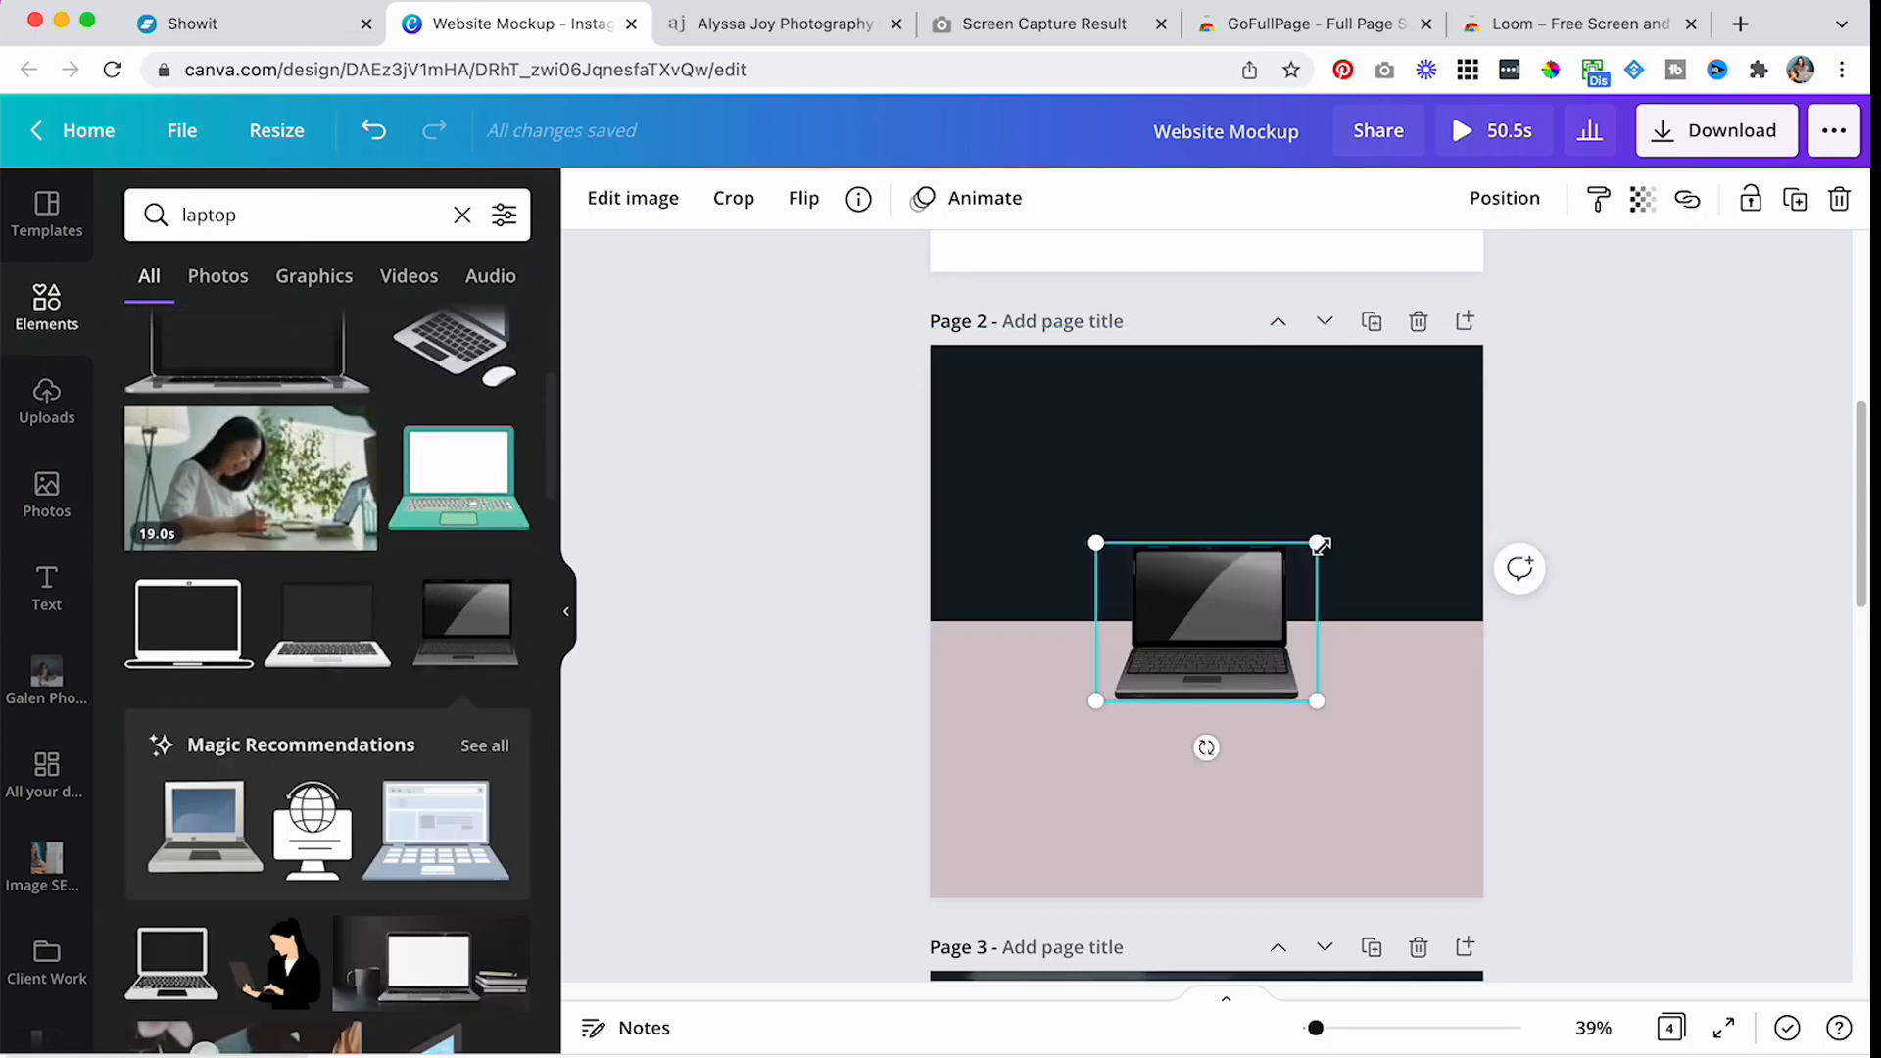
- Enlarge the glossy black laptop to nearly the page width and position it across the two-tone boundary
left_click_drag(1335, 504, 1231, 558)
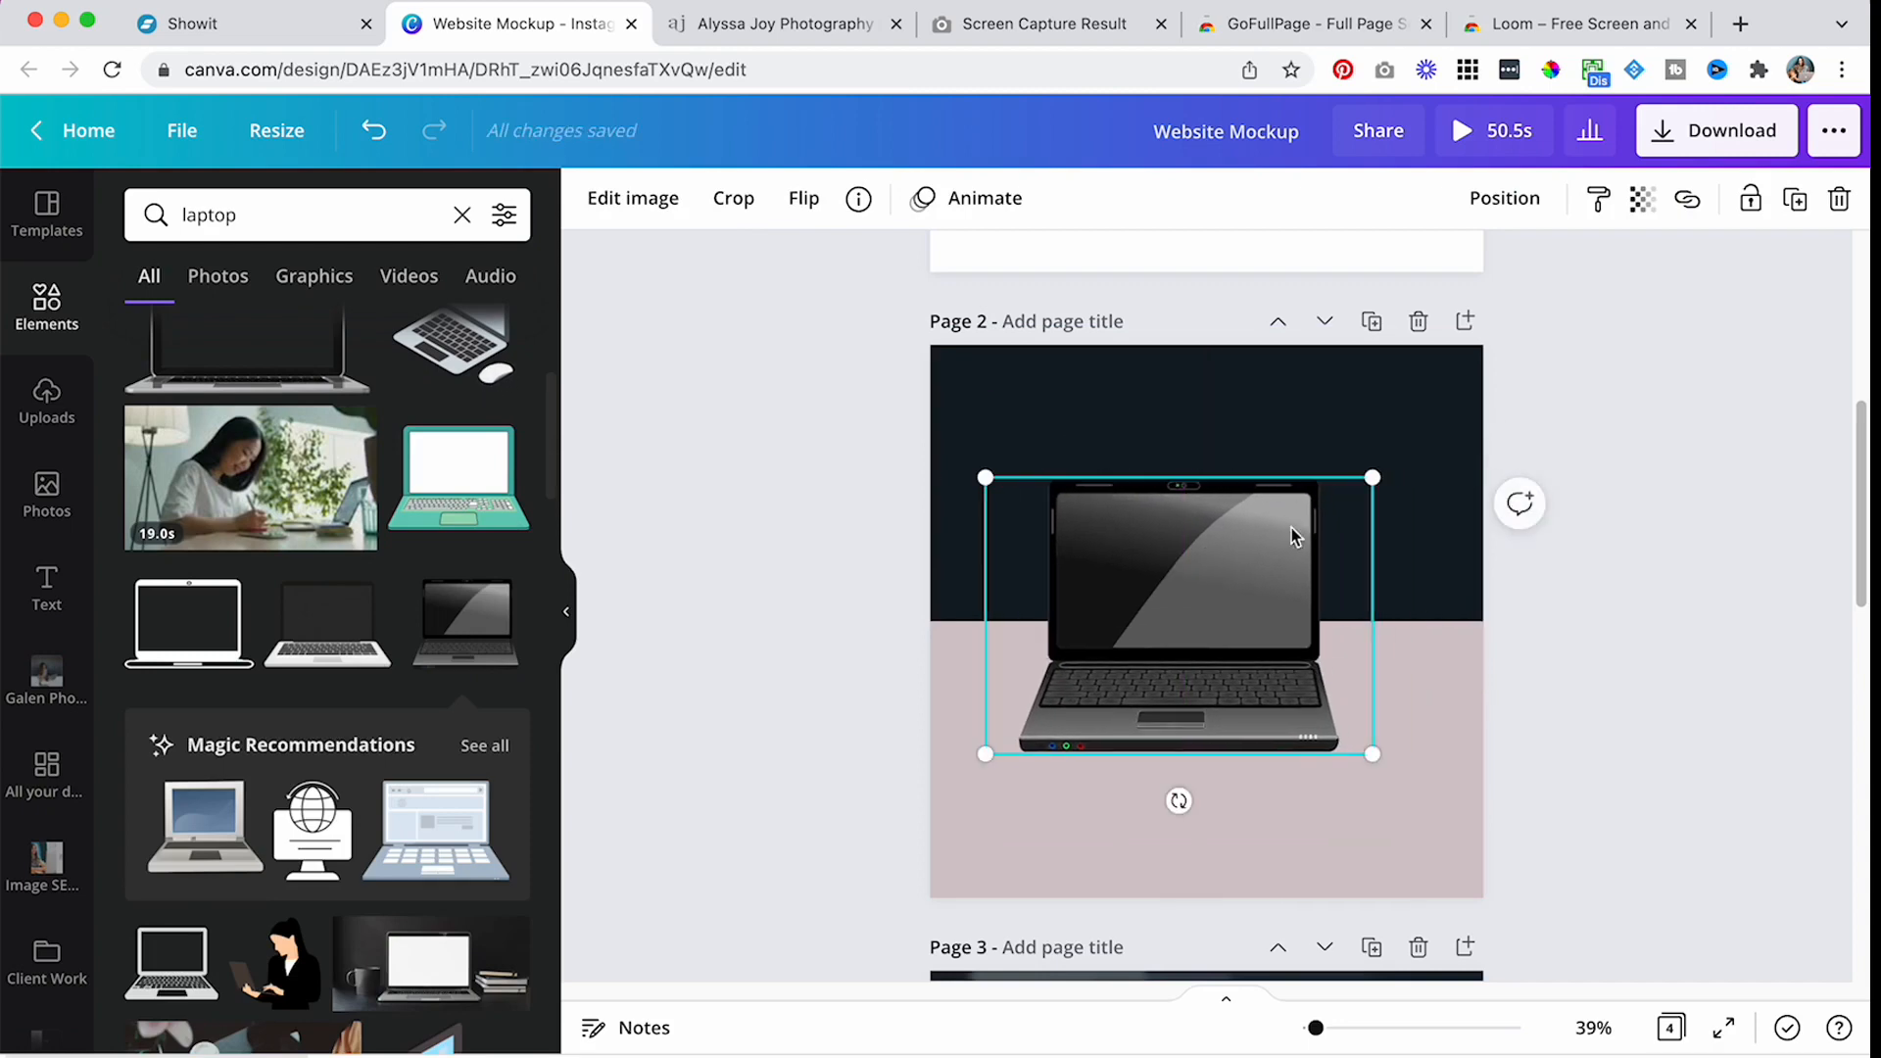
left_click_drag(1374, 478, 1494, 382)
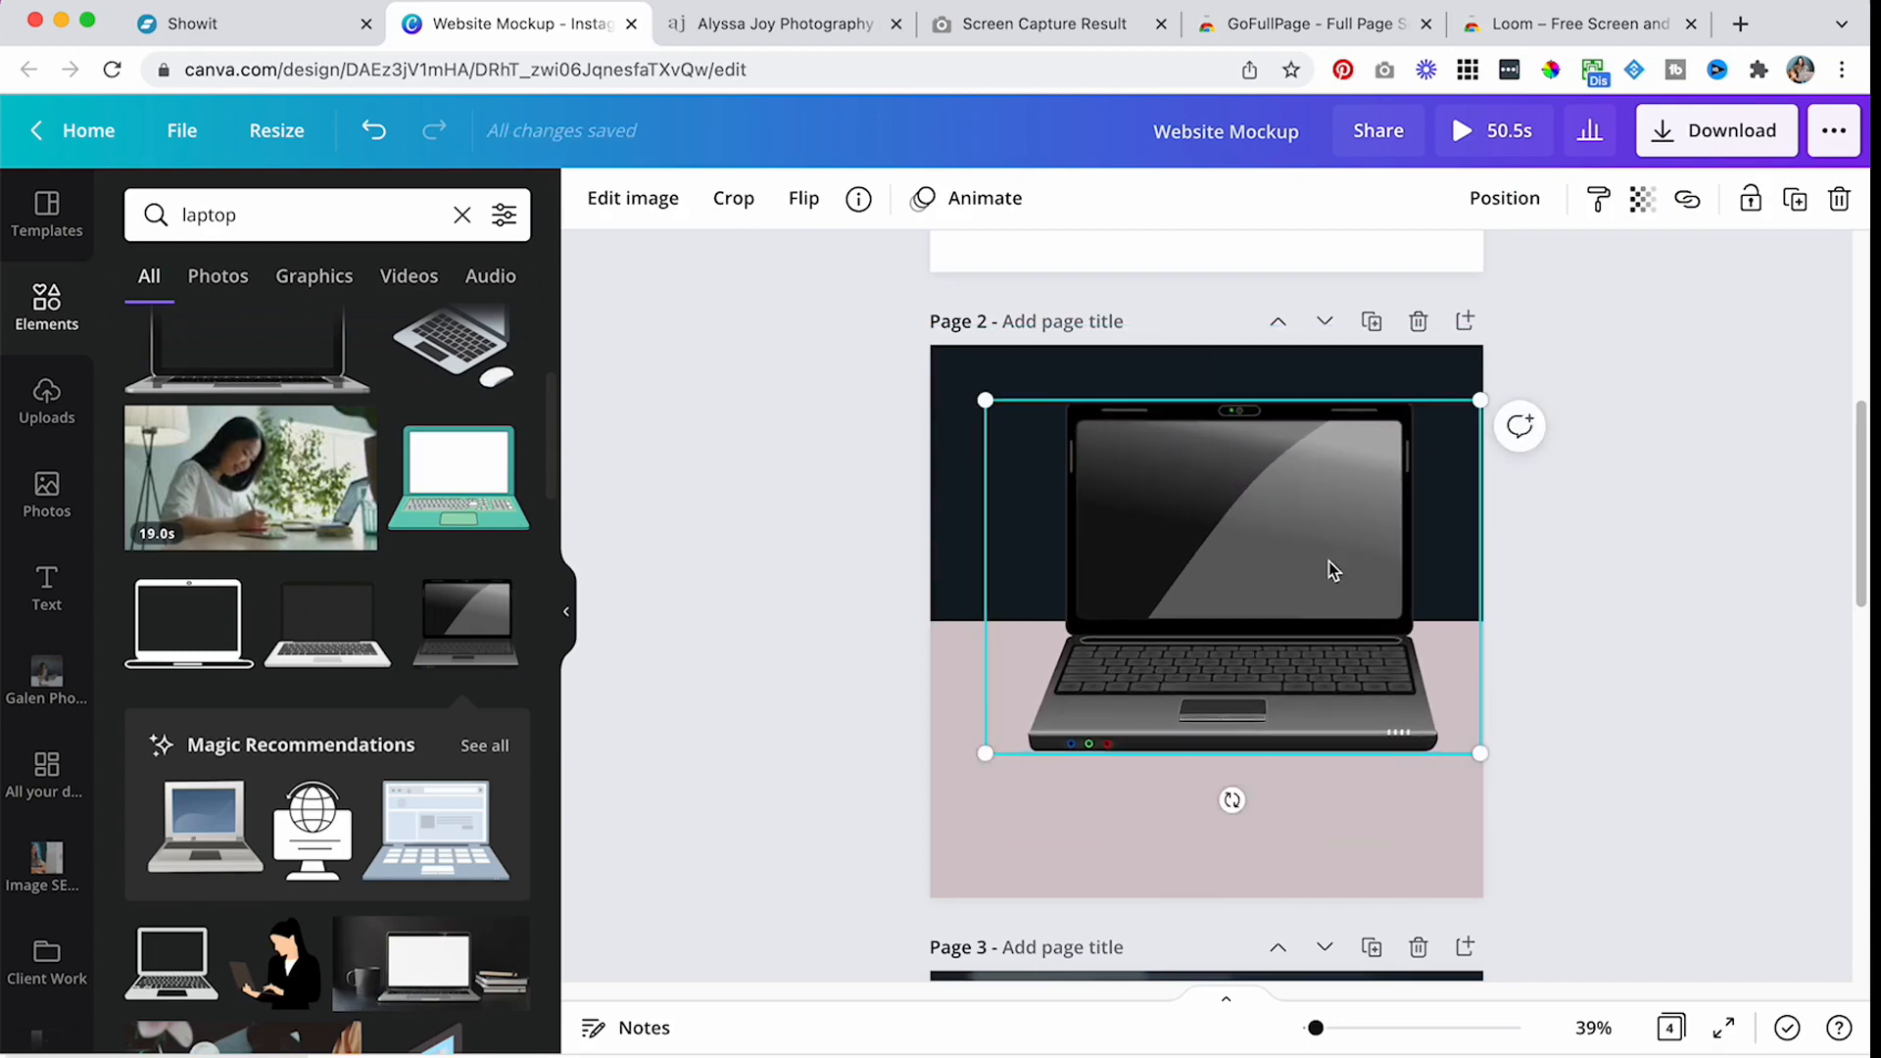
left_click_drag(1331, 571, 1308, 588)
- Search the elements library for "macbook" and add the open laptop with dark screen and white keyboard base to page 2
scroll(422, 702, "down", 3)
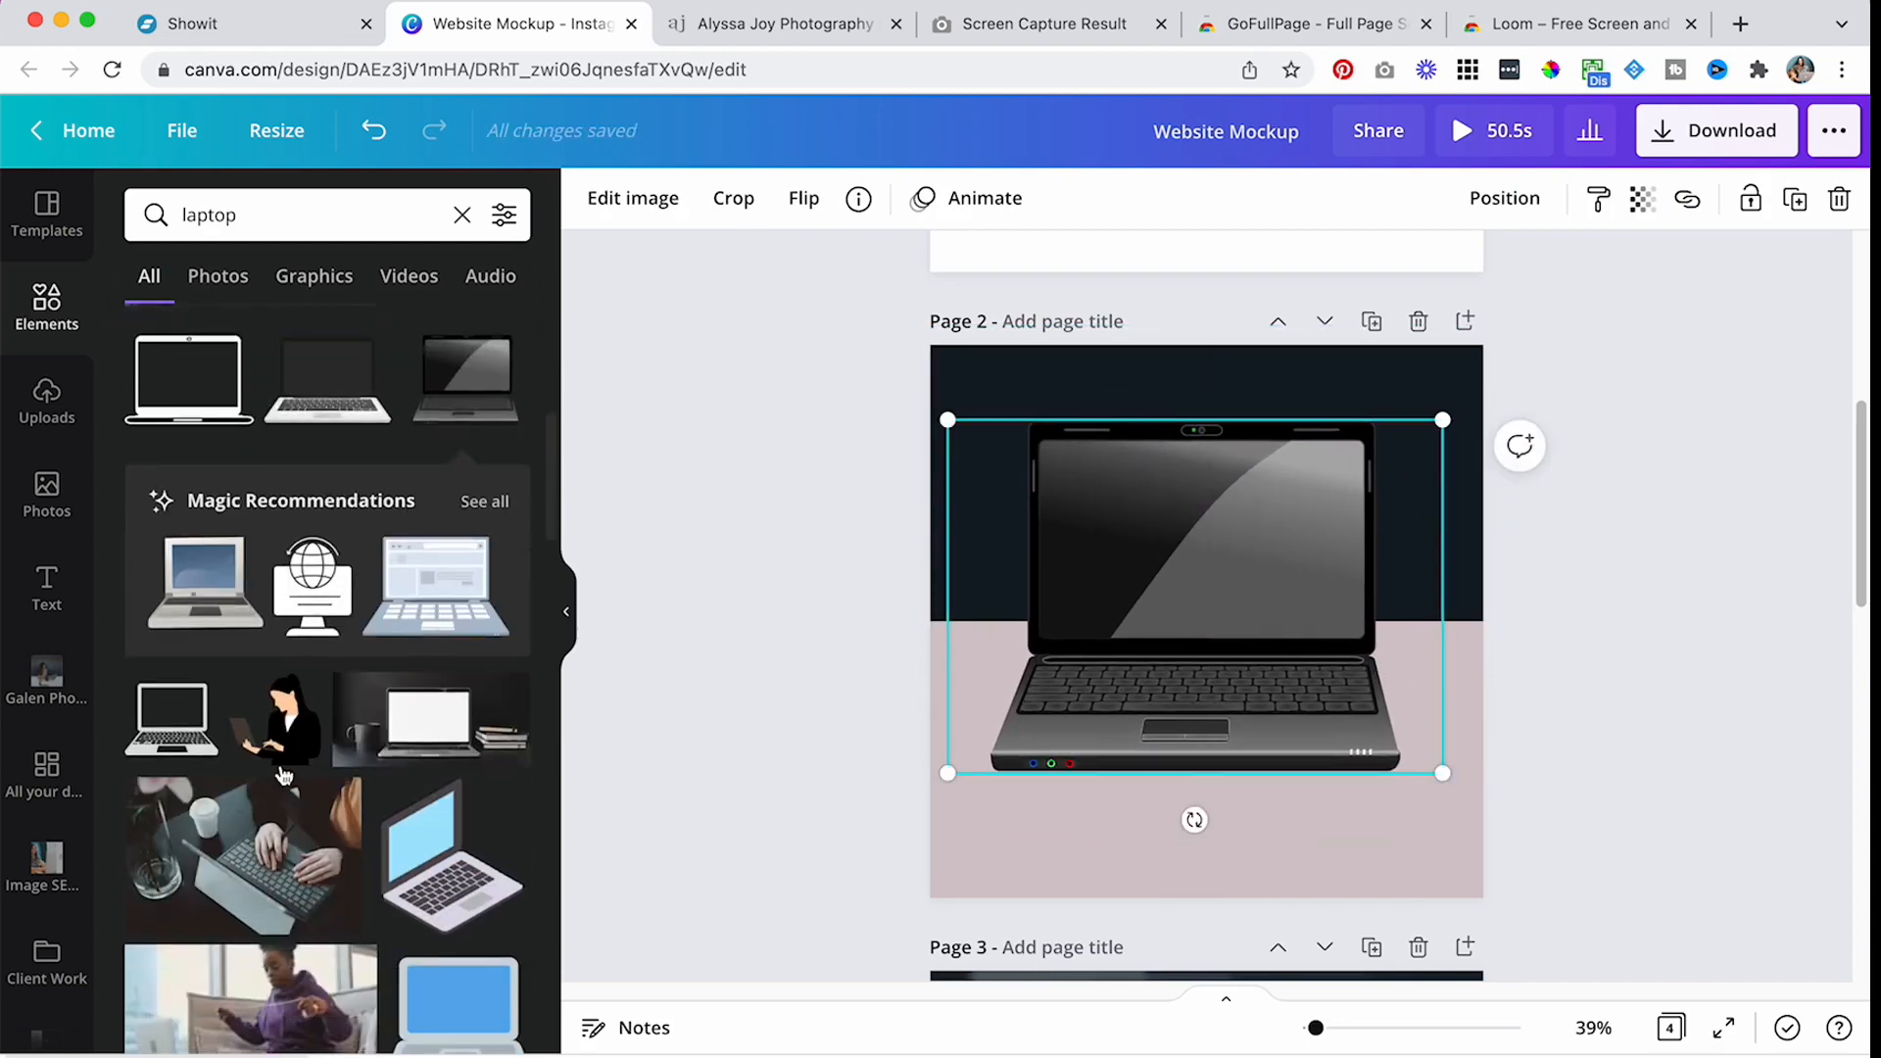
scroll(348, 554, "up", 6)
left_click(248, 218)
double_click(235, 214)
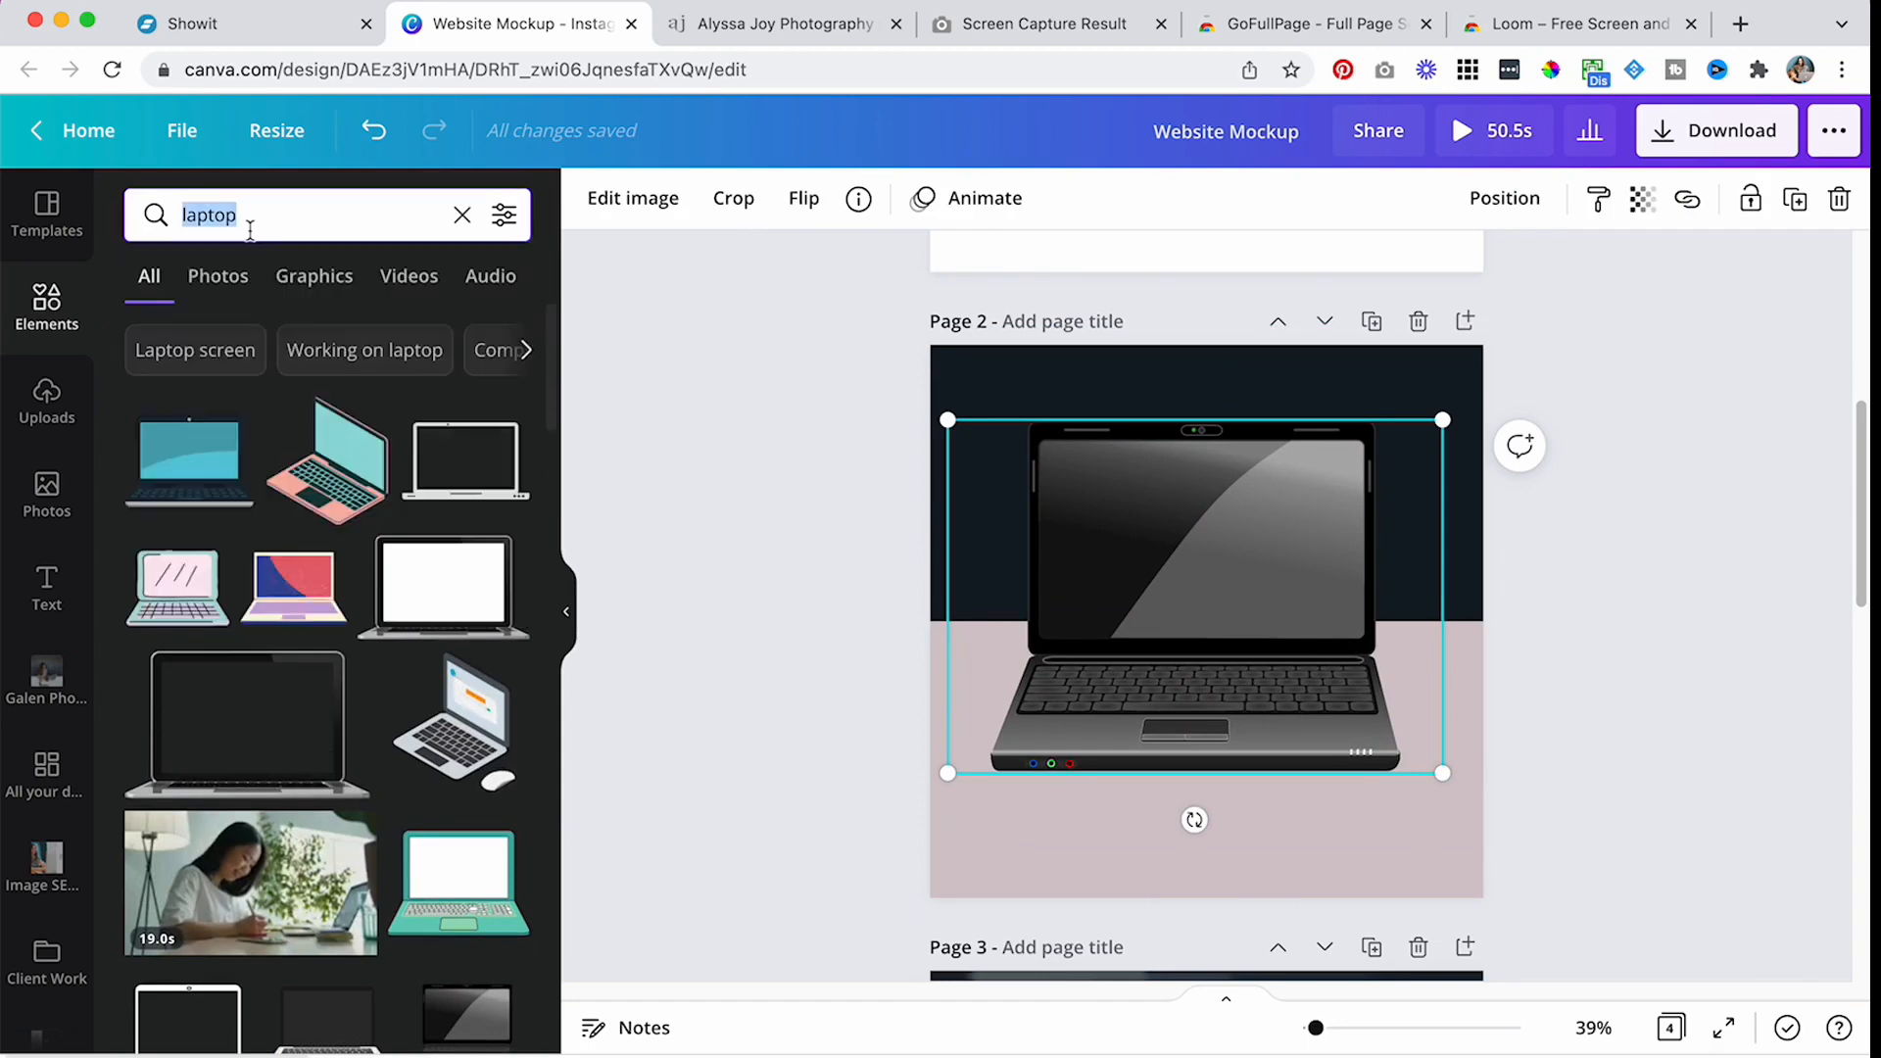
type("macbook")
key("Return")
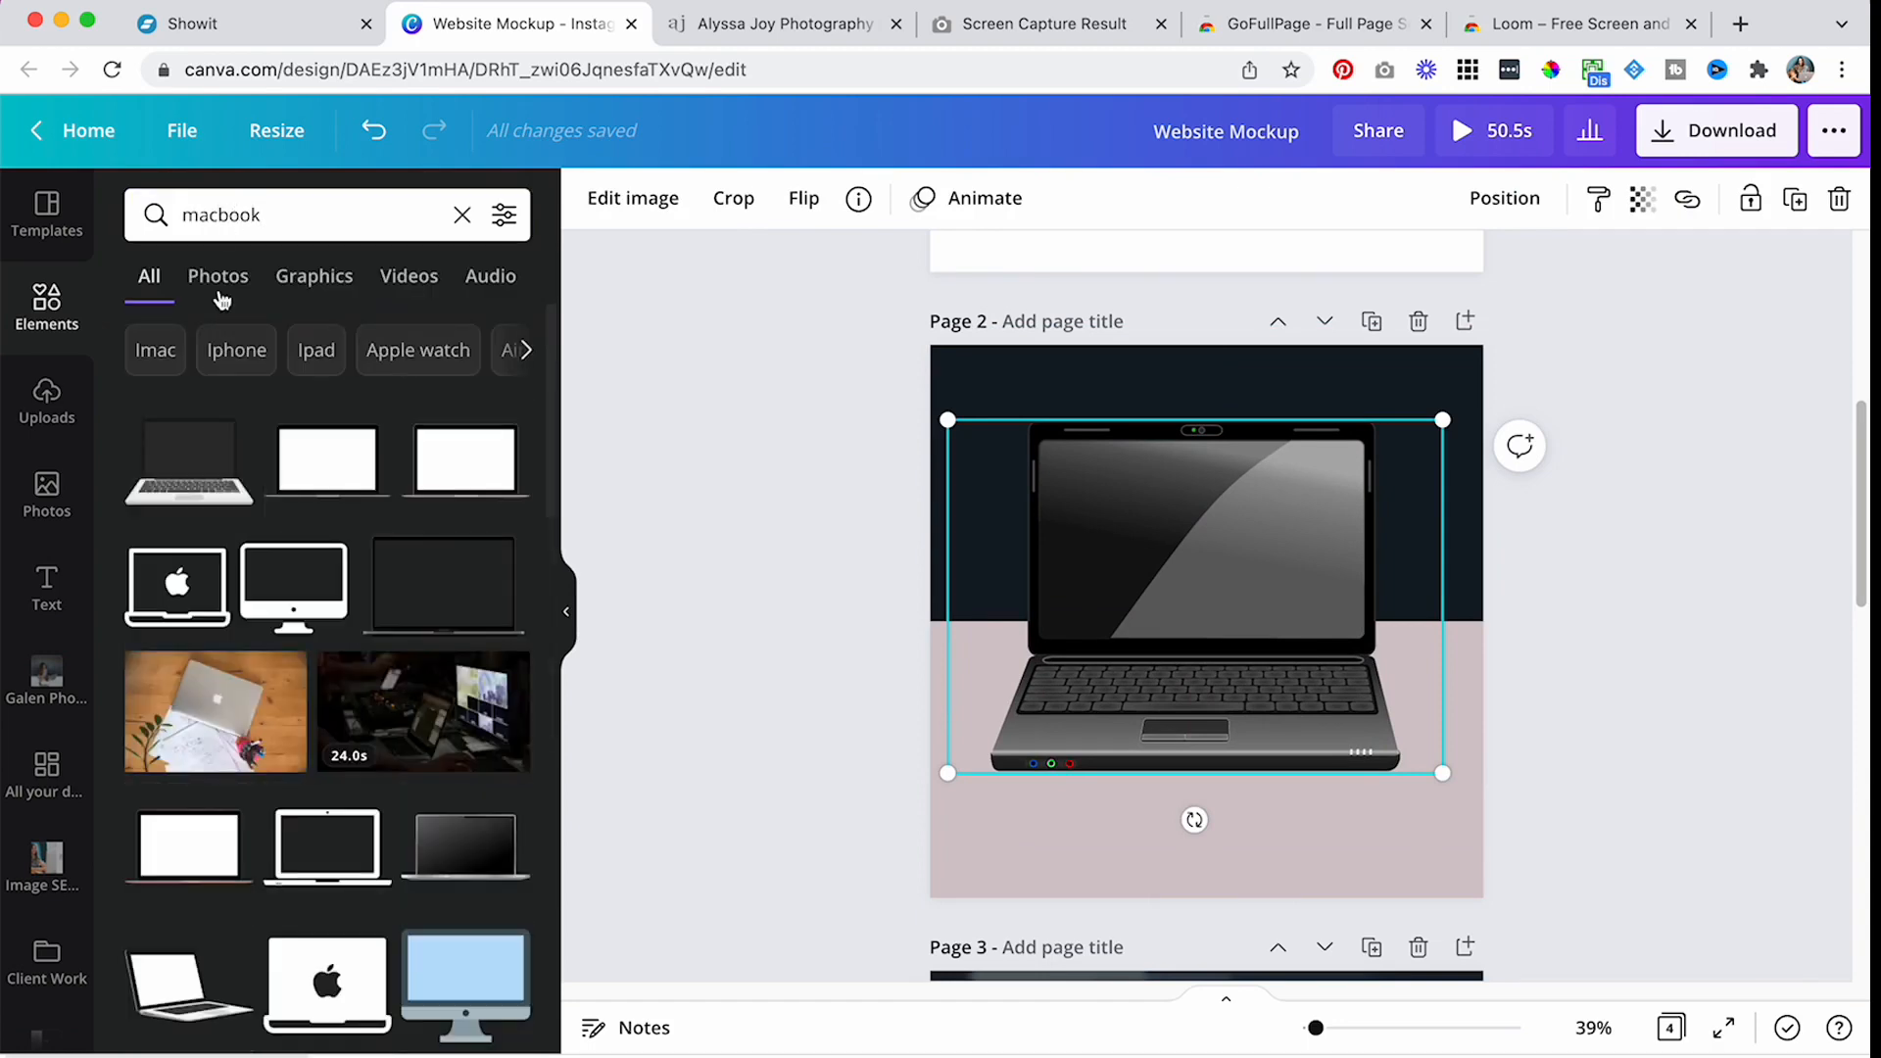
left_click(147, 470)
- Delete the glossy black laptop and enlarge the white-based laptop to nearly the page width, centered over the two-tone boundary
left_click(1284, 489)
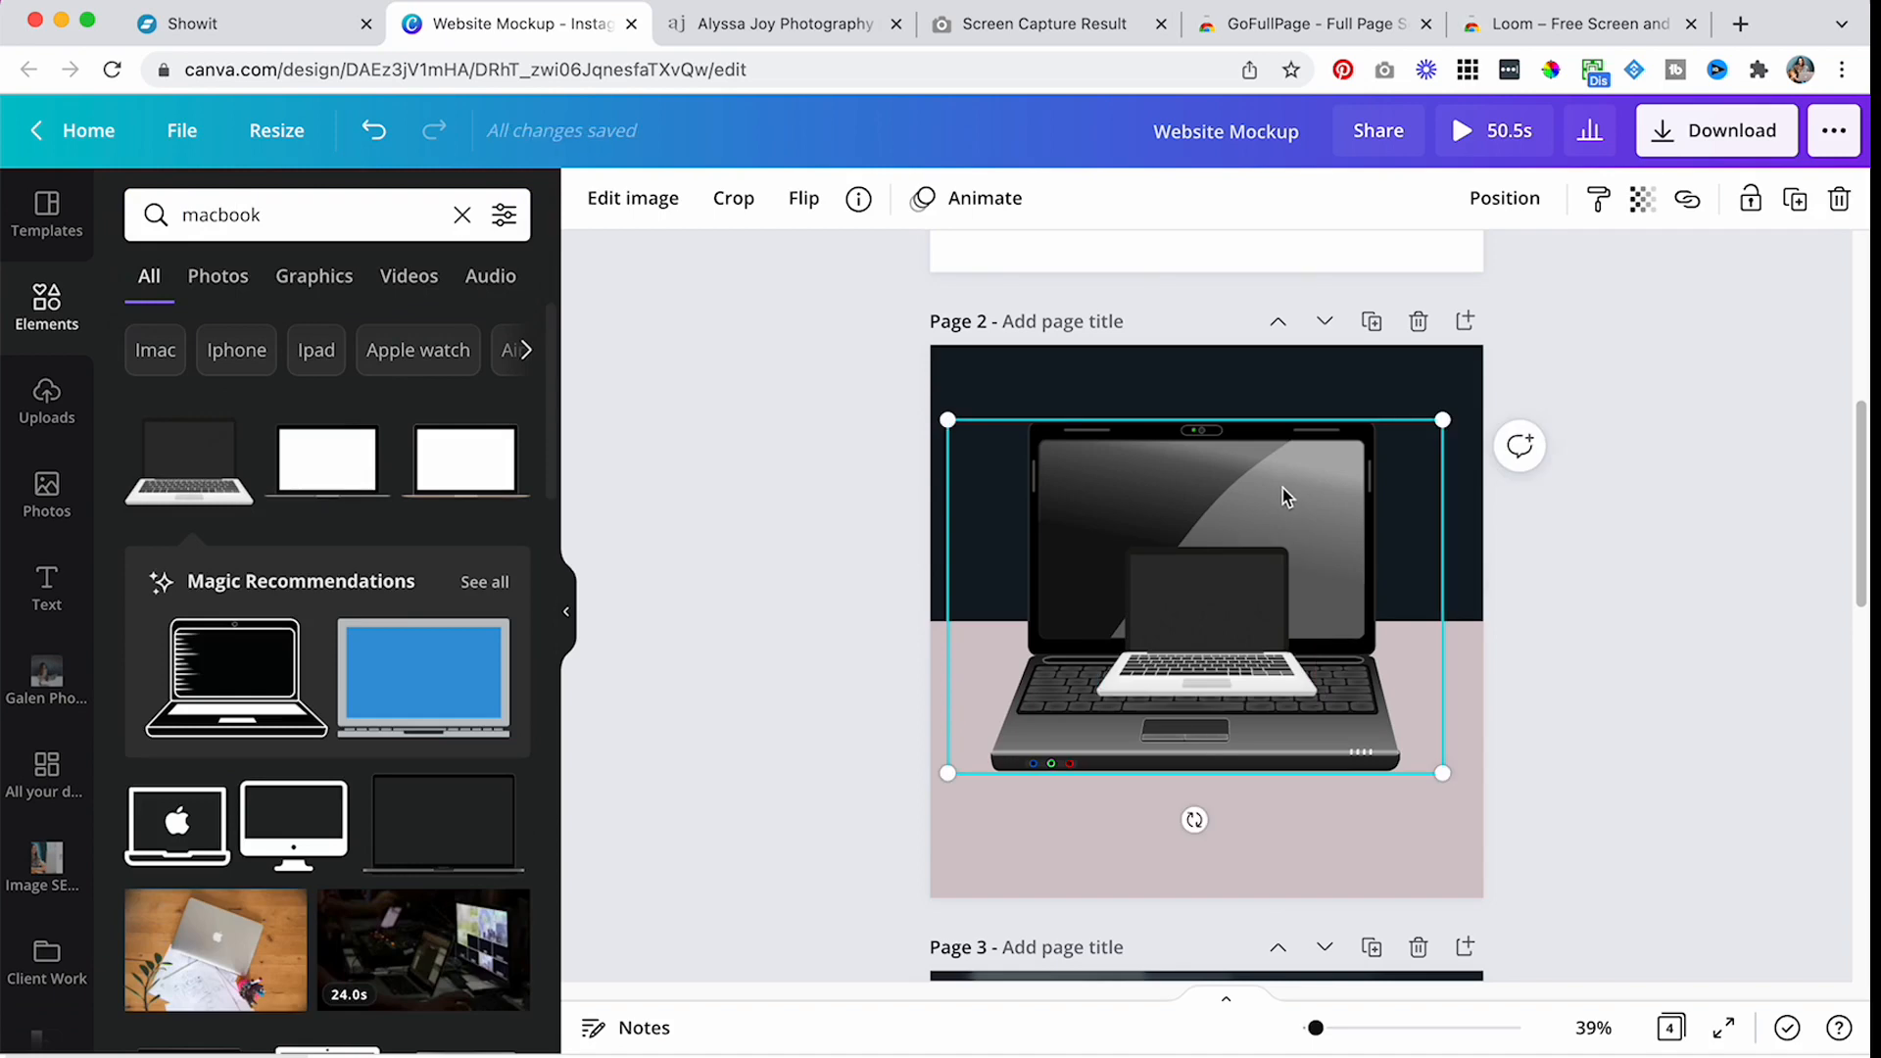
key("Delete")
left_click_drag(1242, 561, 1088, 470)
left_click_drag(1180, 594, 1416, 851)
mouse_move(1289, 708)
left_mouse_down()
mouse_move(1274, 674)
mouse_move(1289, 684)
left_mouse_up()
left_click(1646, 660)
left_click_drag(1222, 615, 1222, 650)
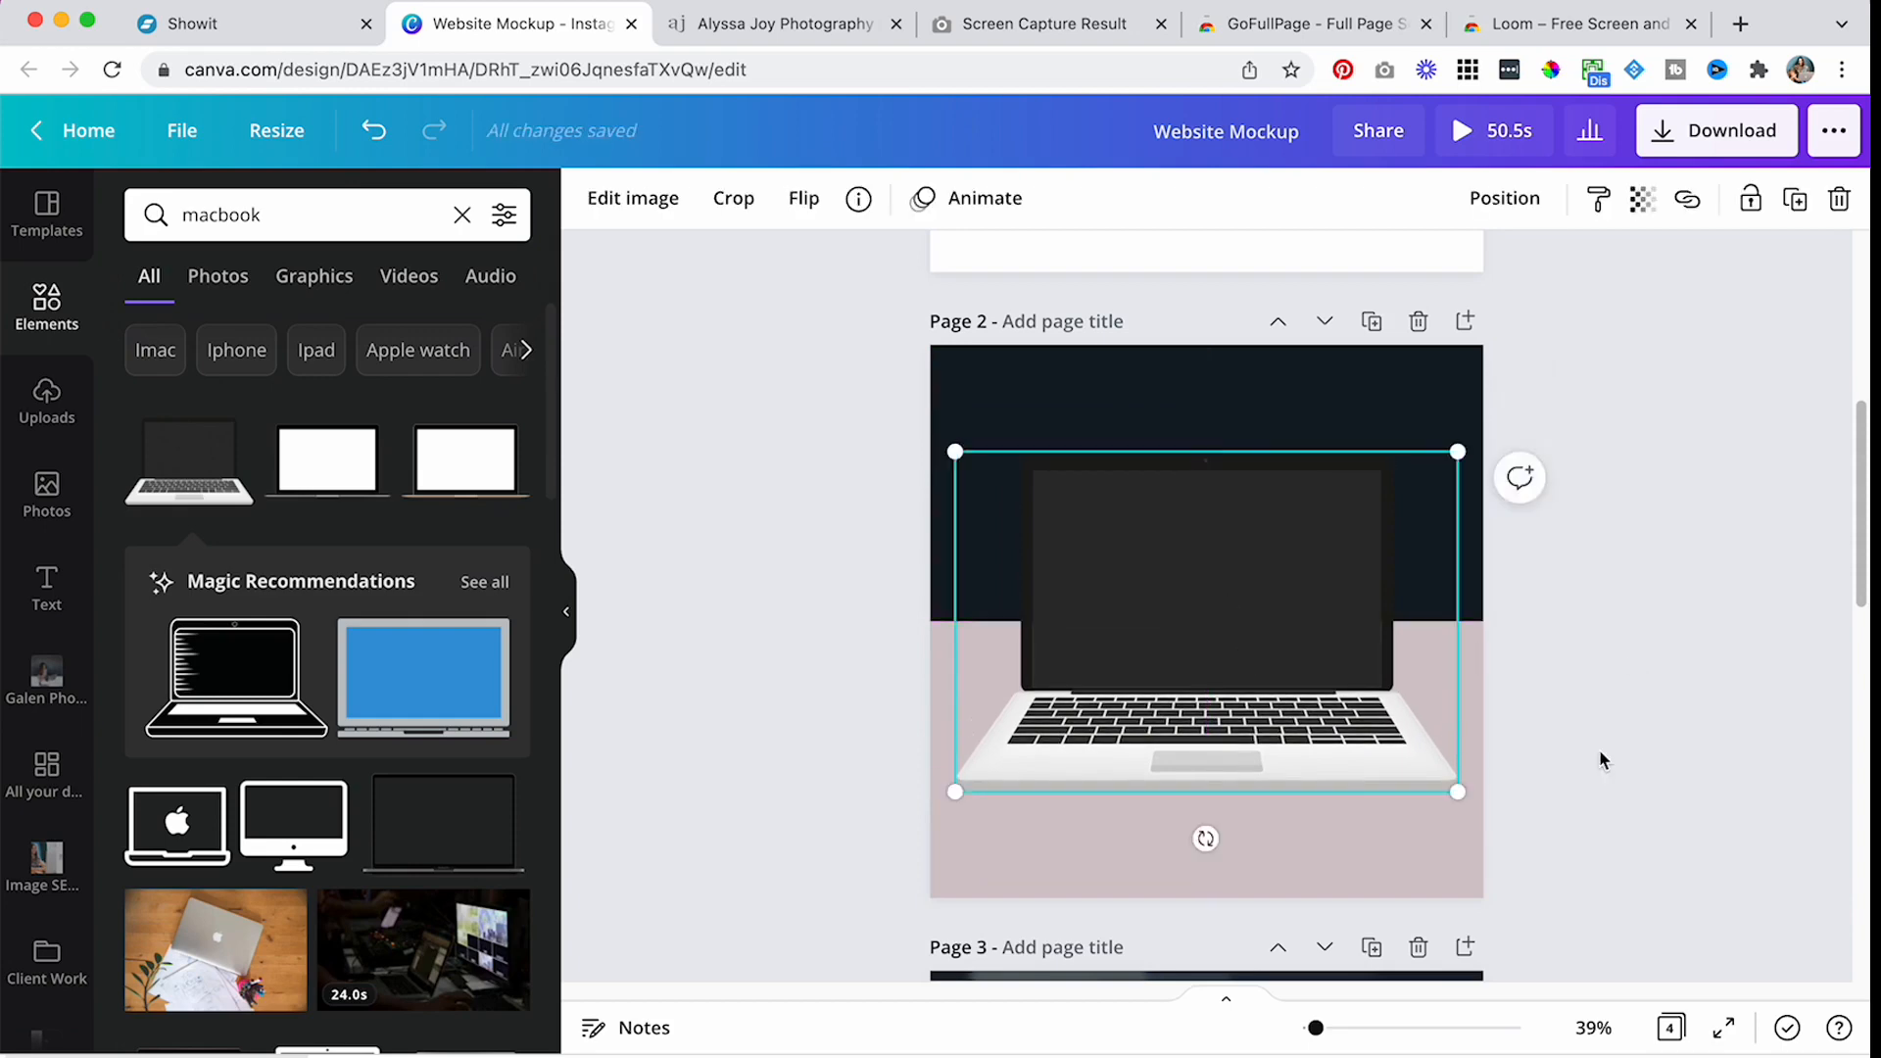
left_click(1602, 759)
left_click(1286, 558)
left_click(1700, 520)
- Copy the website video from the laptop screen on page 1 and paste it onto page 2
scroll(1420, 462, "up", 6)
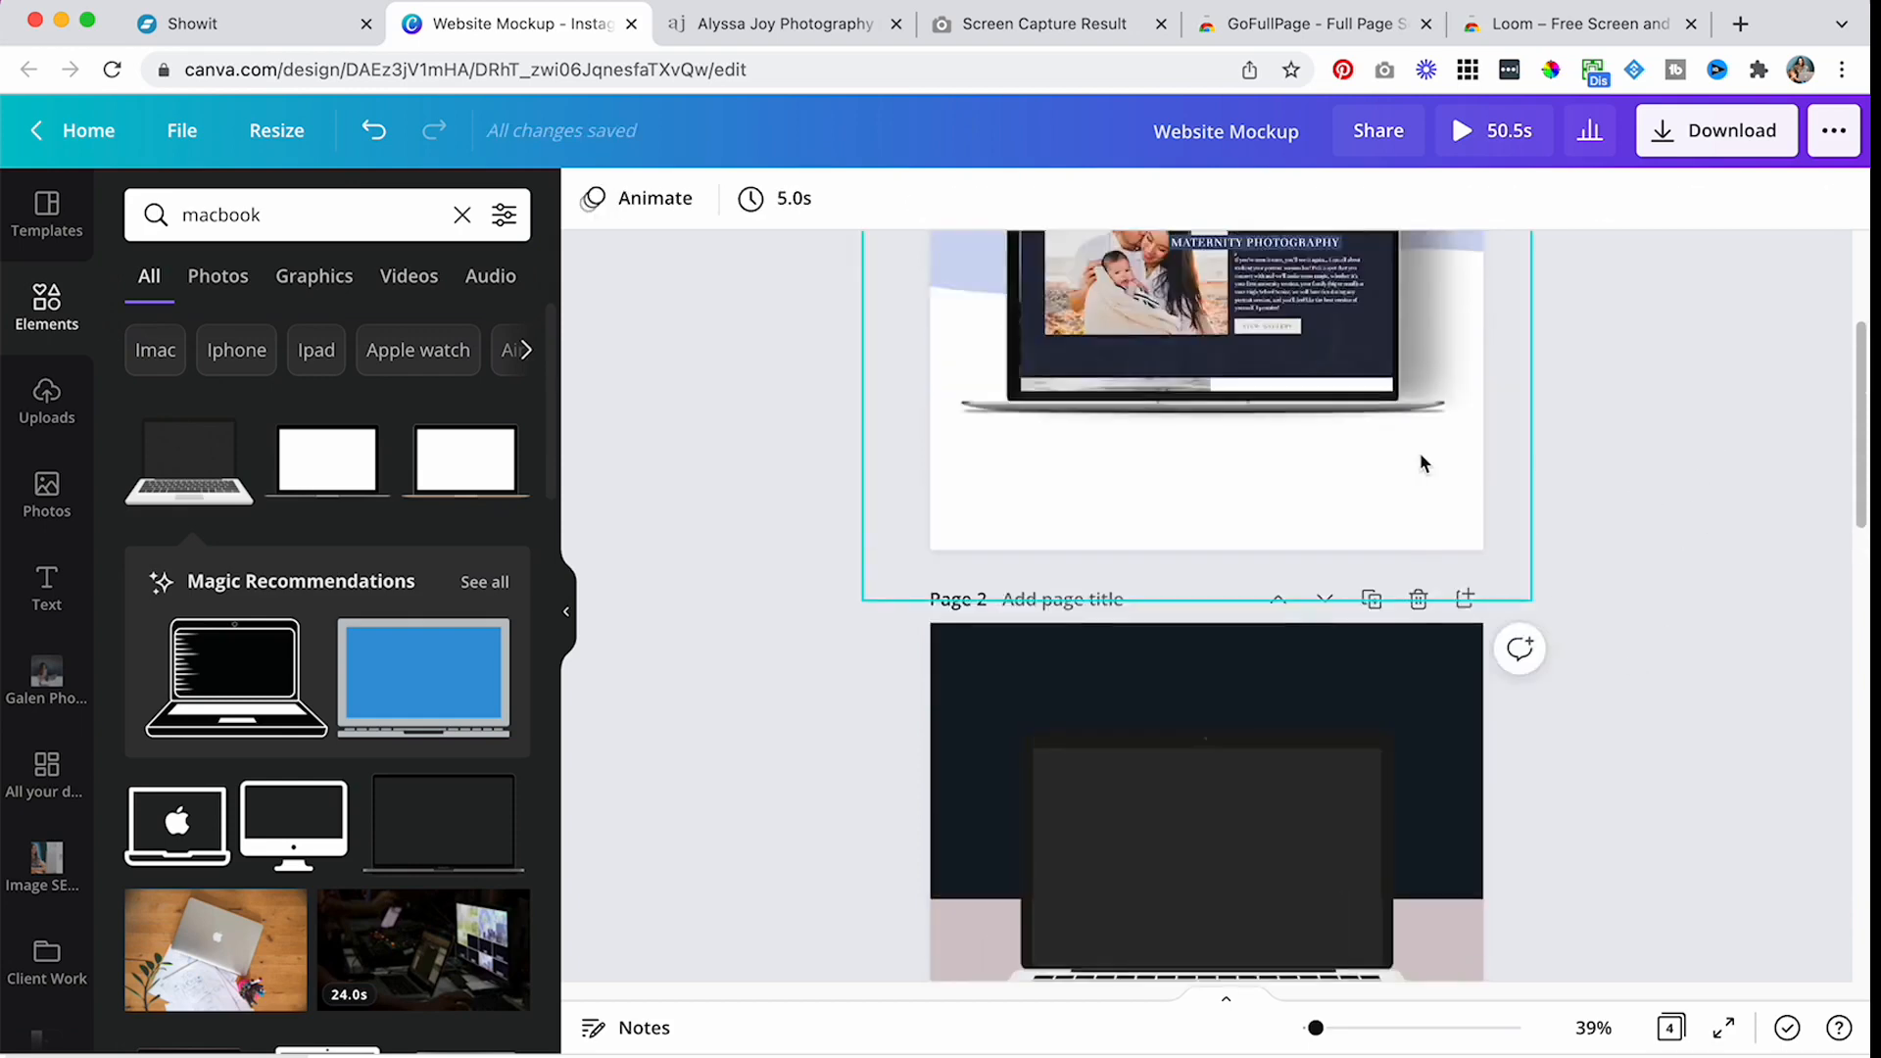
left_click(1314, 570)
scroll(1314, 570, "down", 5)
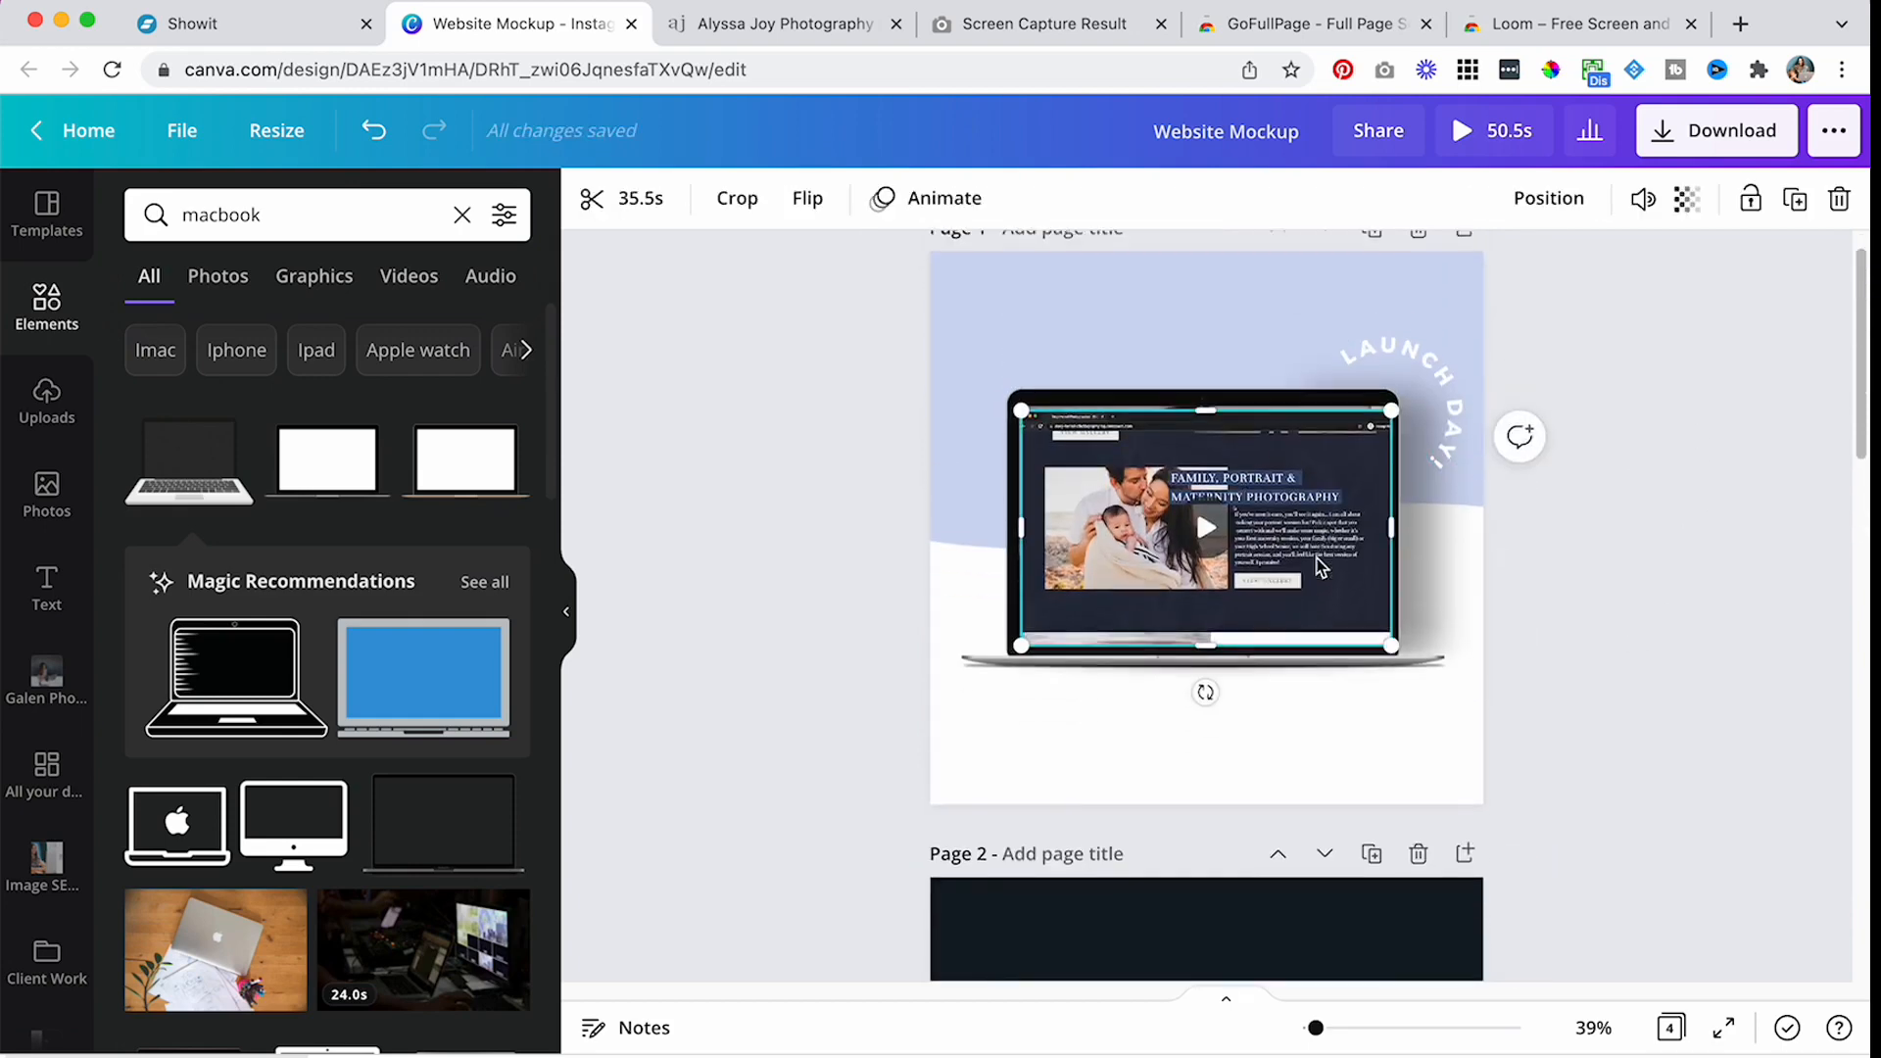
left_click(1406, 508)
left_click(1328, 299)
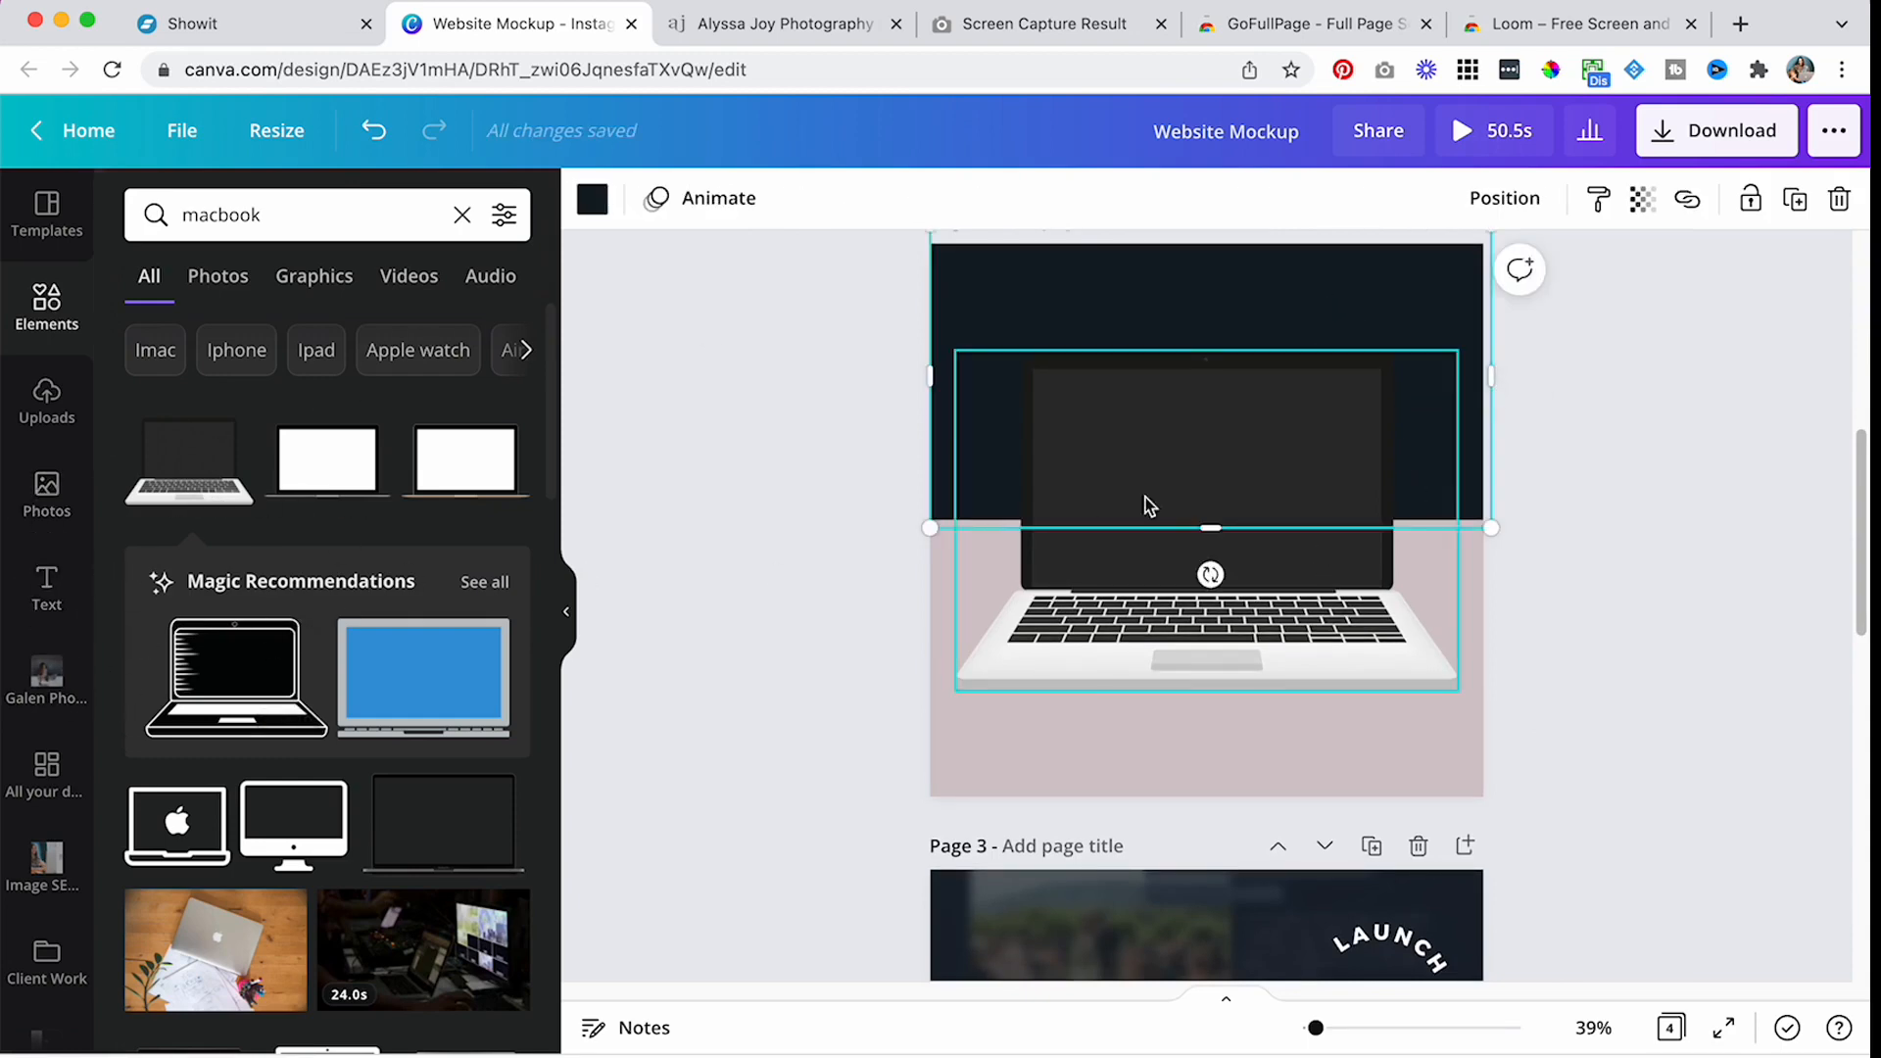
left_click(1524, 336)
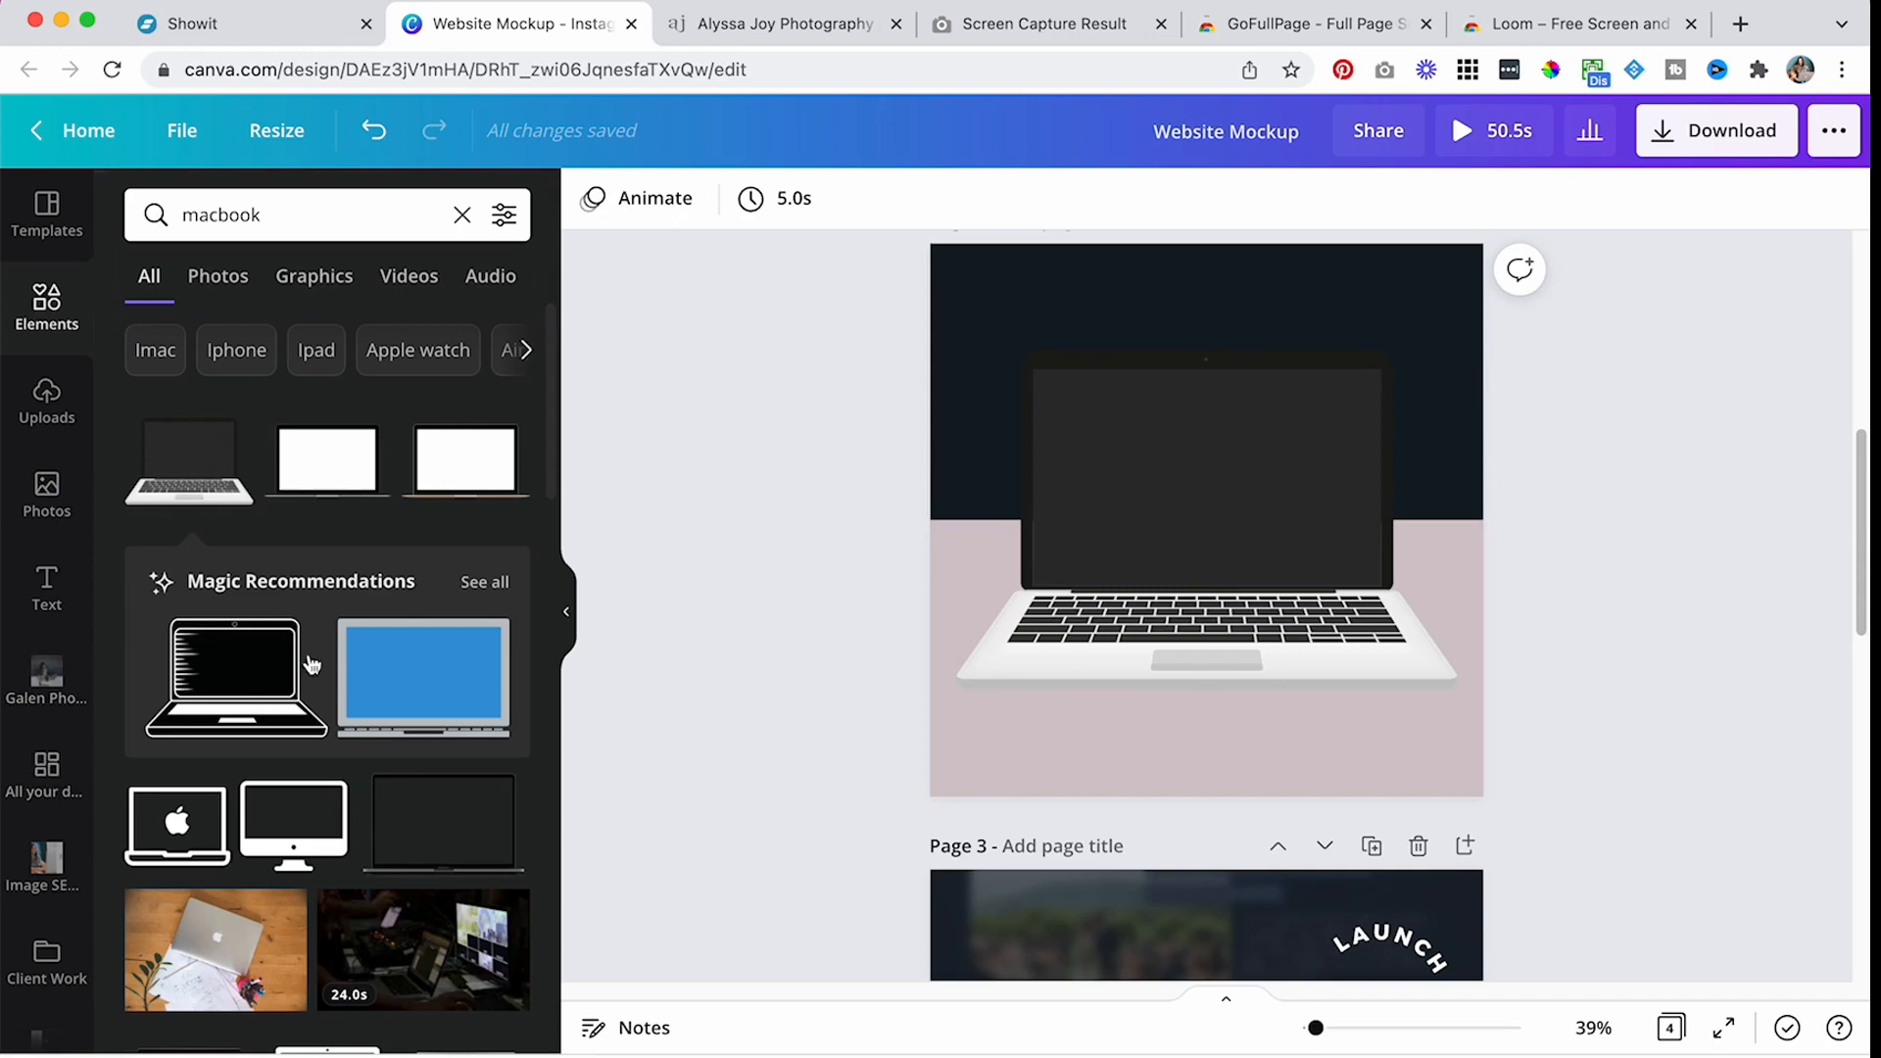
key("ctrl+v")
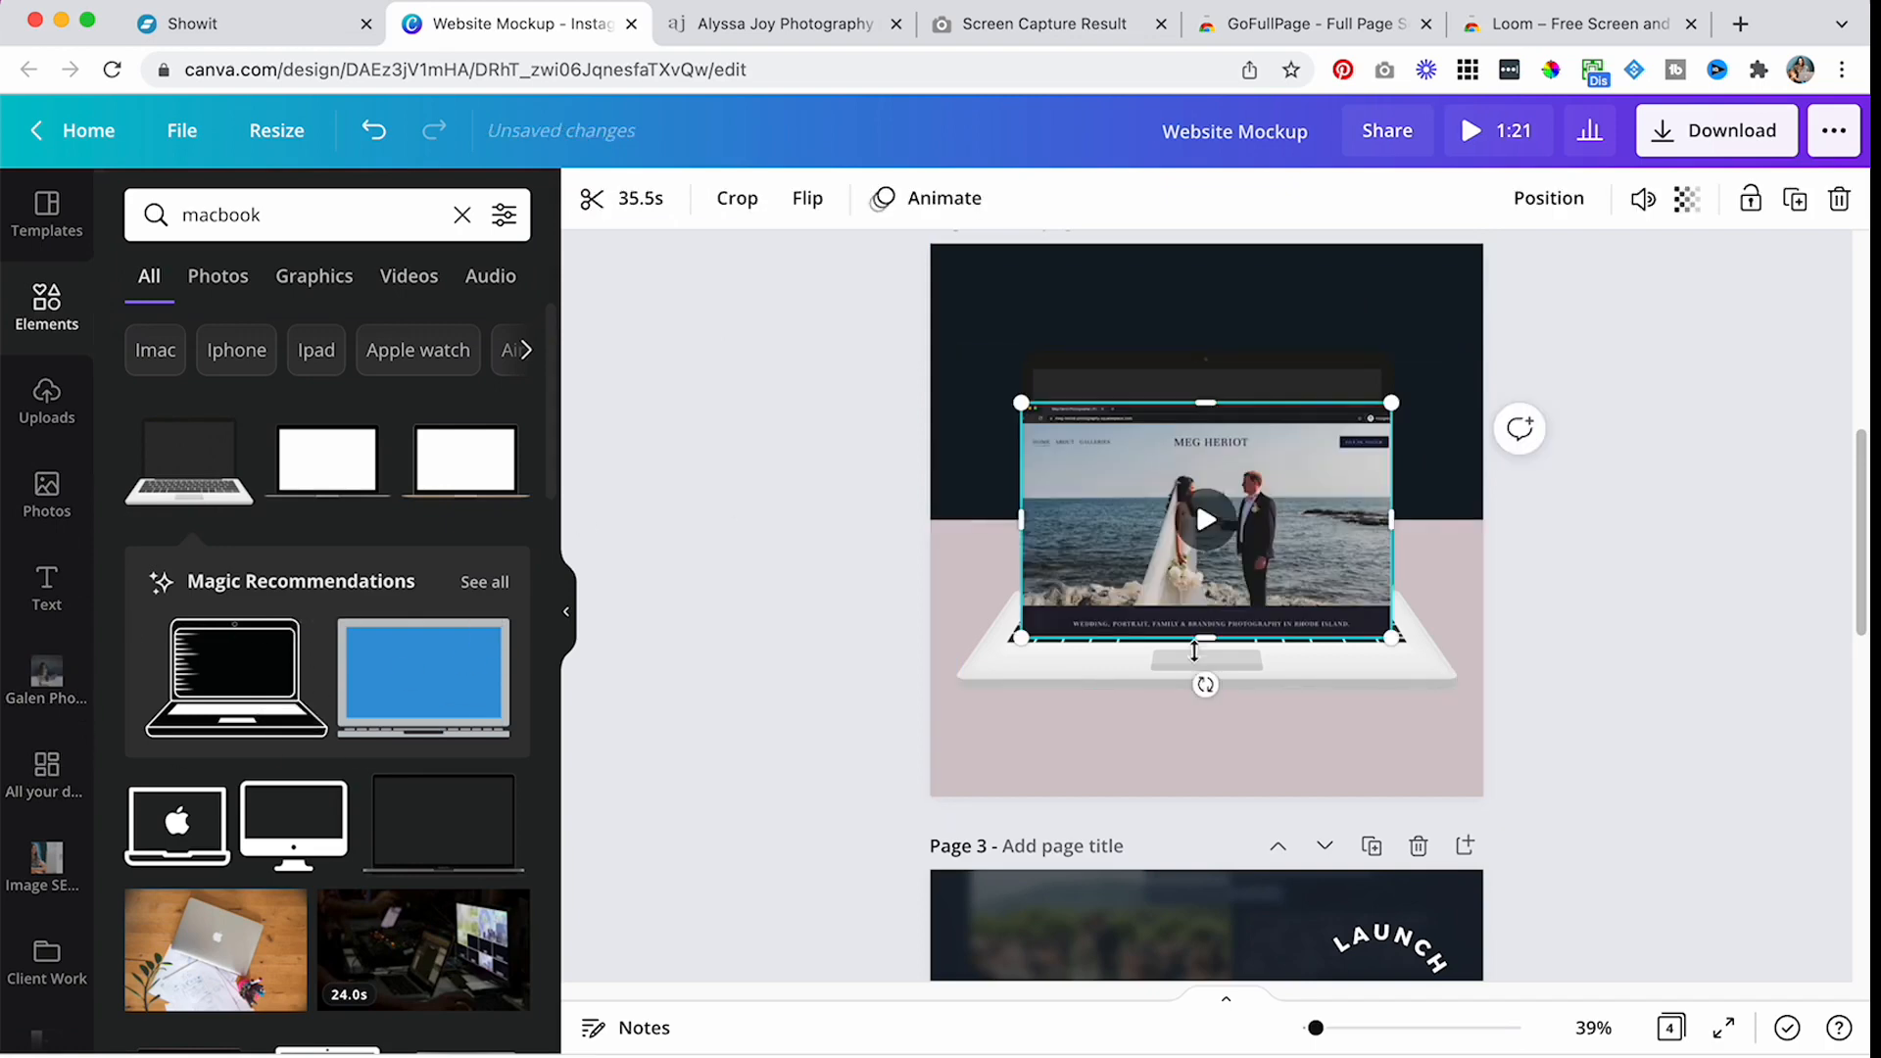
- Move the pasted website video onto the laptop's screen and shrink and crop it to fit inside the bezel
left_click_drag(1175, 578, 1195, 552)
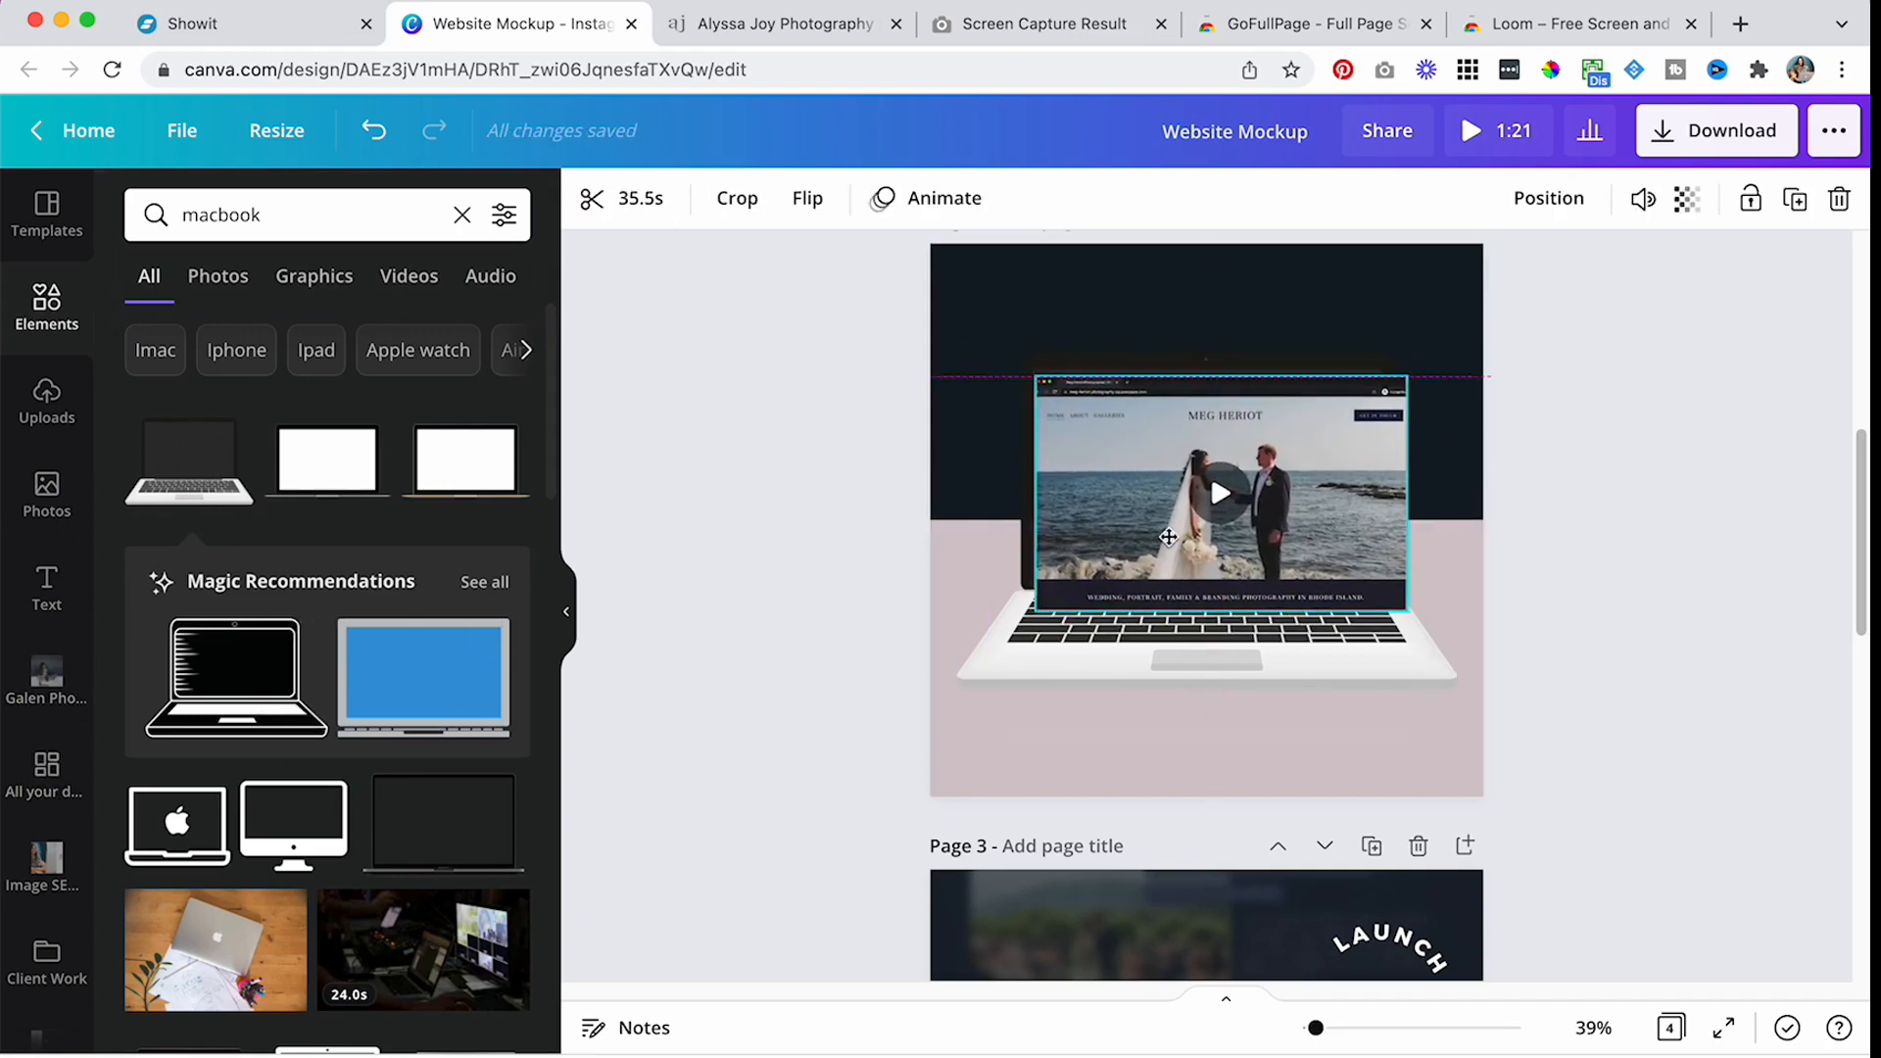
left_click_drag(1406, 611, 1400, 581)
left_click_drag(1213, 594, 1215, 576)
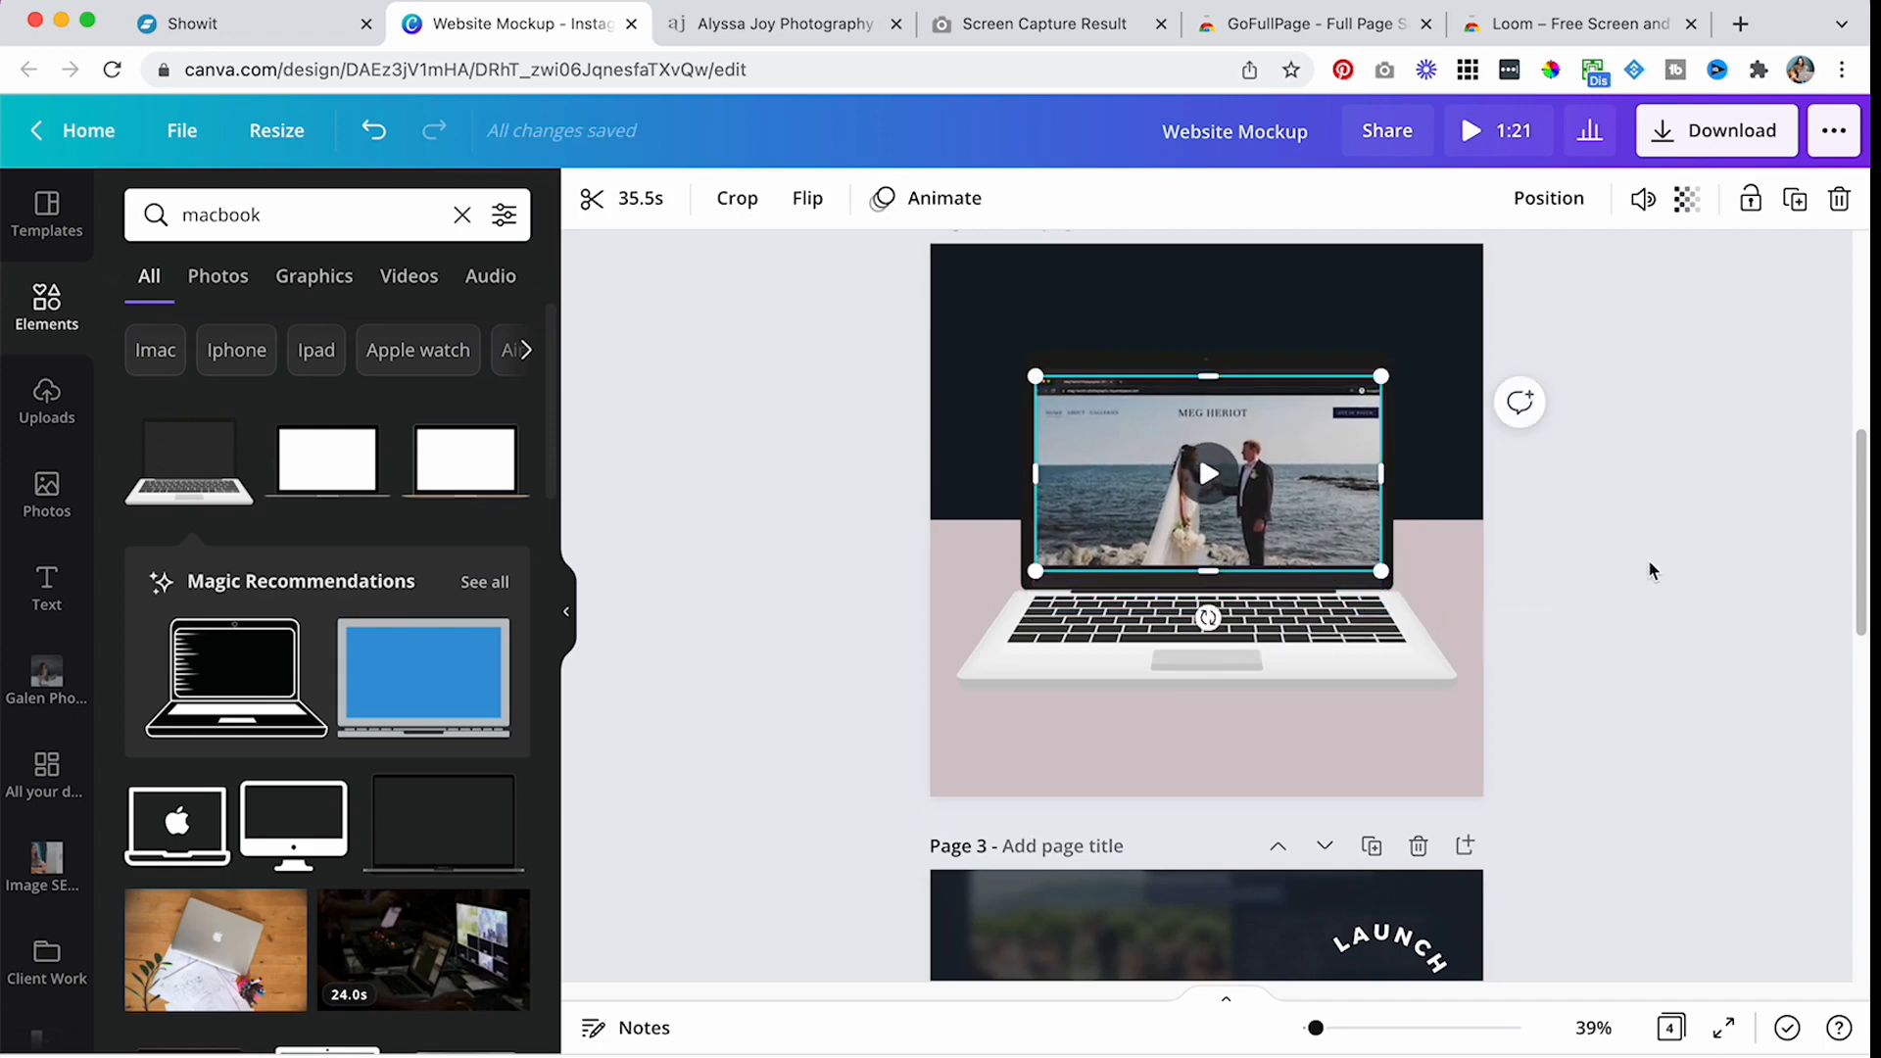
left_click(1649, 567)
- Refine the website video's position and extend its lower edge so it fills the laptop screen on page 2
scroll(1548, 603, "up", 1)
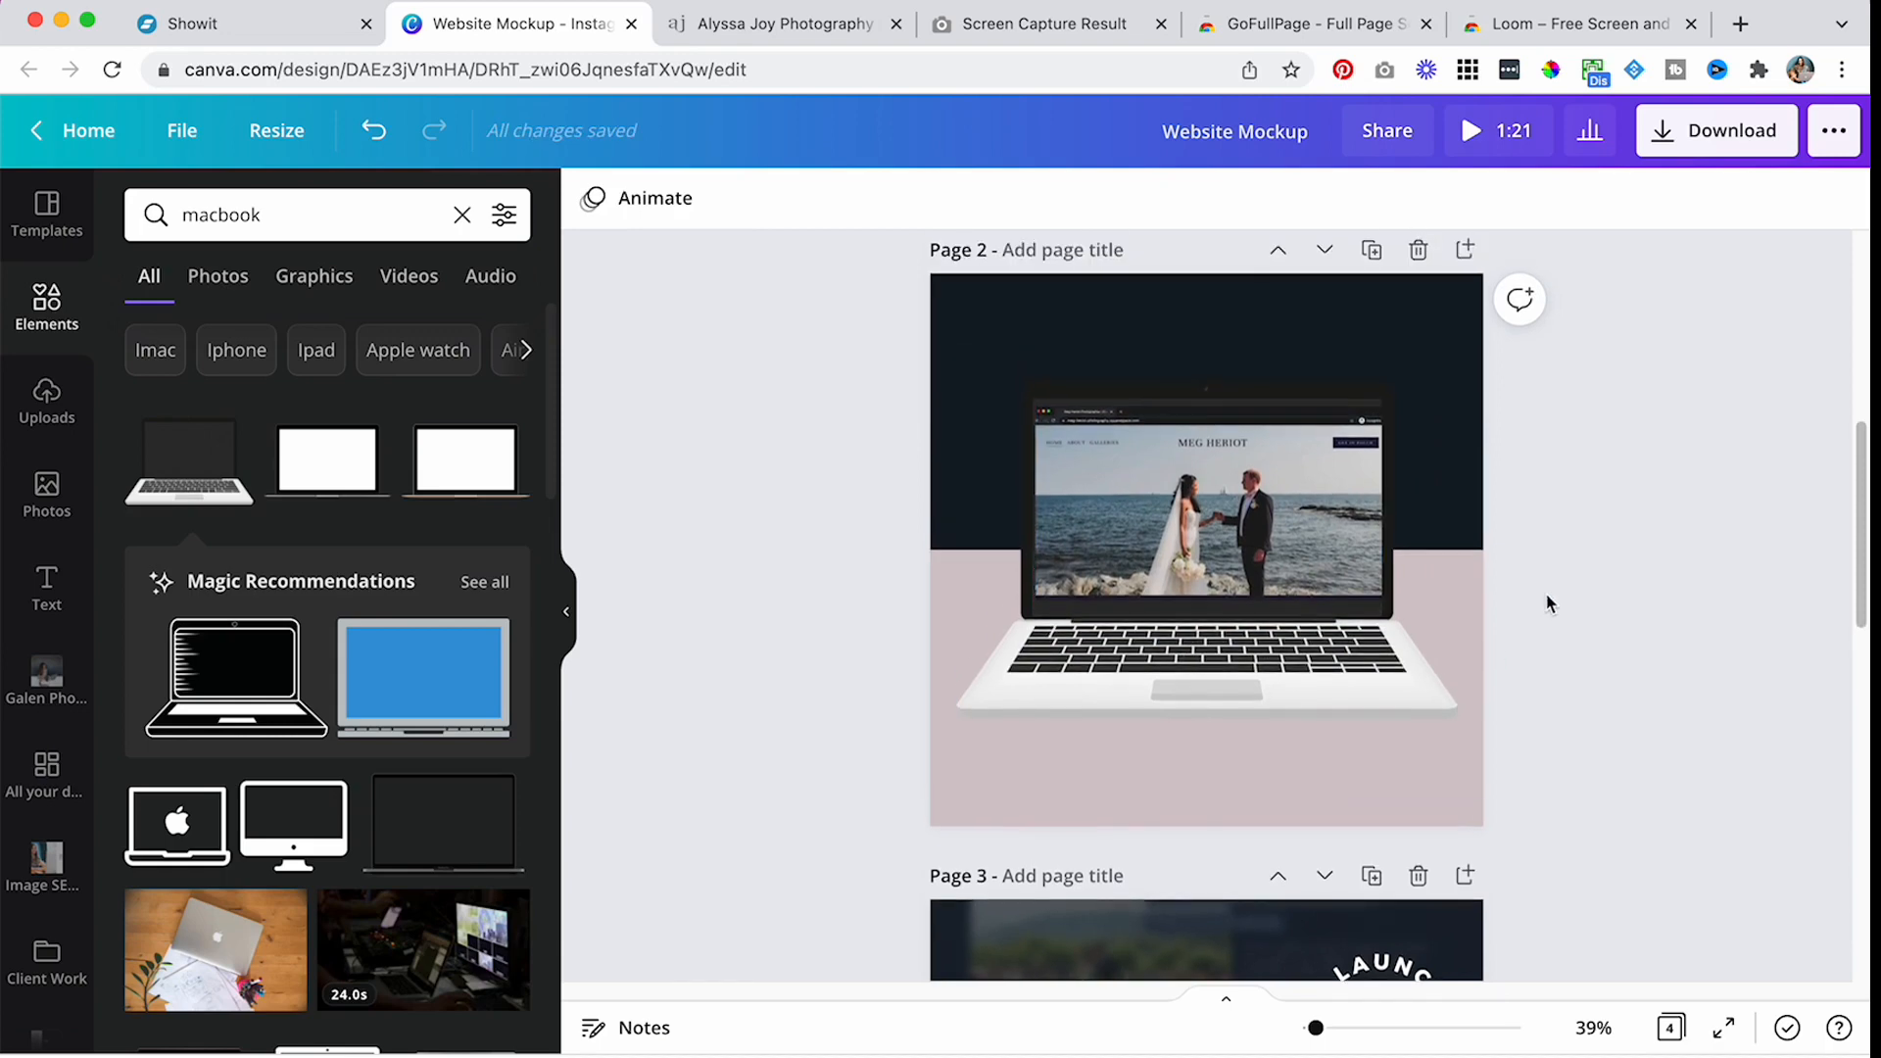
scroll(1548, 602, "up", 5)
scroll(1331, 639, "up", 1)
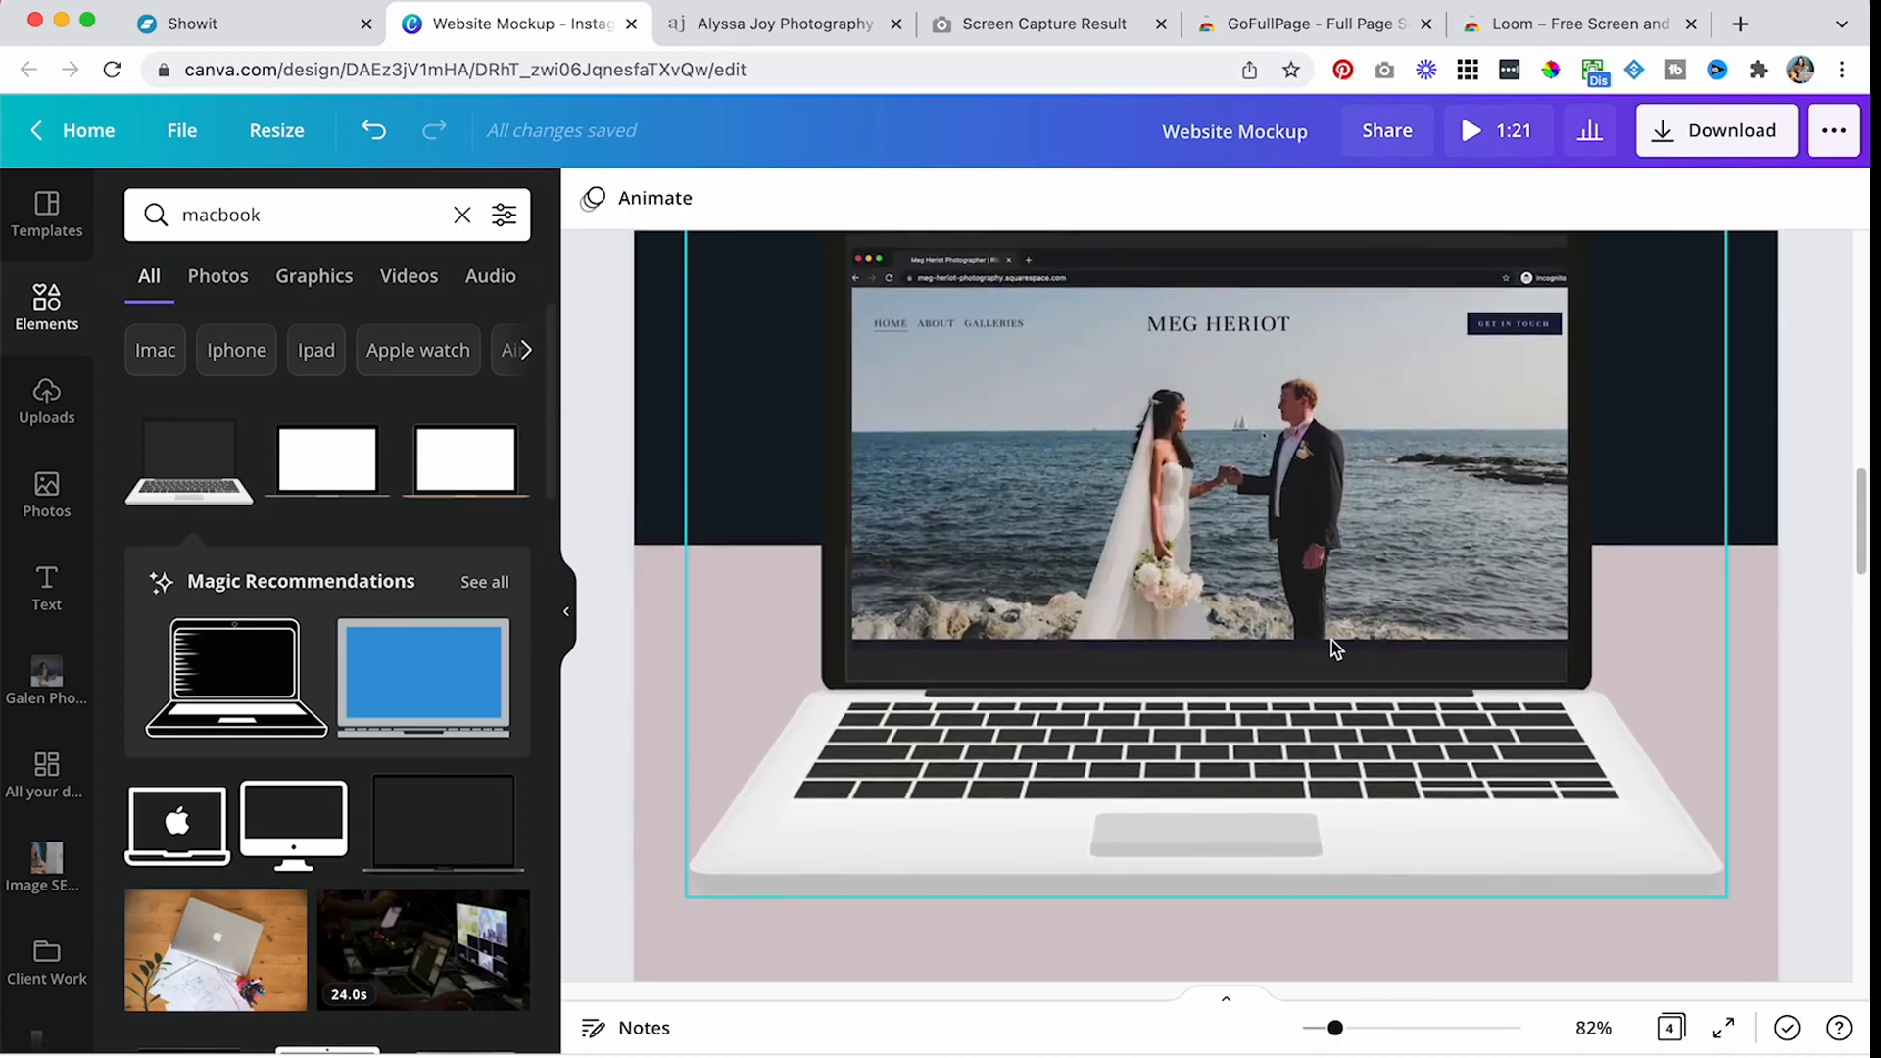
left_click(1246, 624)
left_click_drag(1205, 643, 1215, 669)
left_click(1670, 622)
scroll(1598, 555, "up", 2)
left_click(1365, 483)
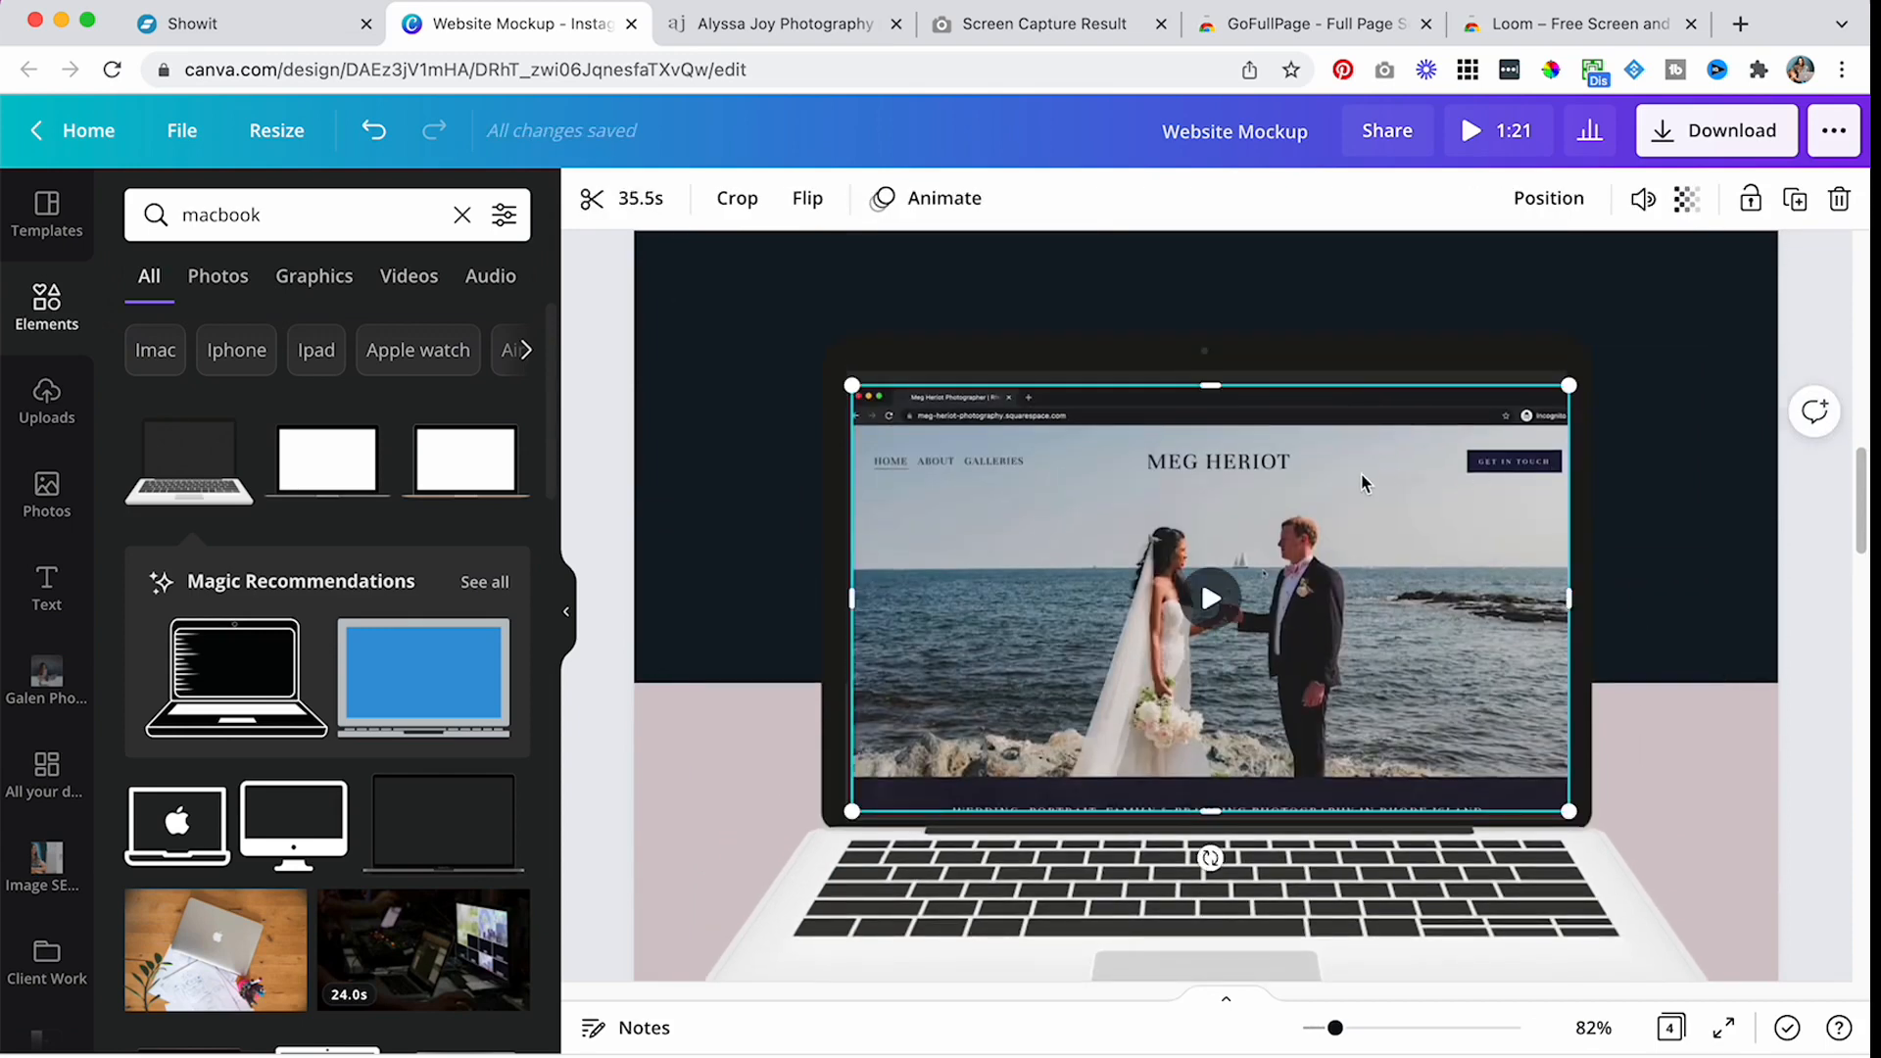
left_click_drag(1365, 483, 1356, 470)
left_click_drag(1200, 786, 1197, 802)
left_click(1589, 681)
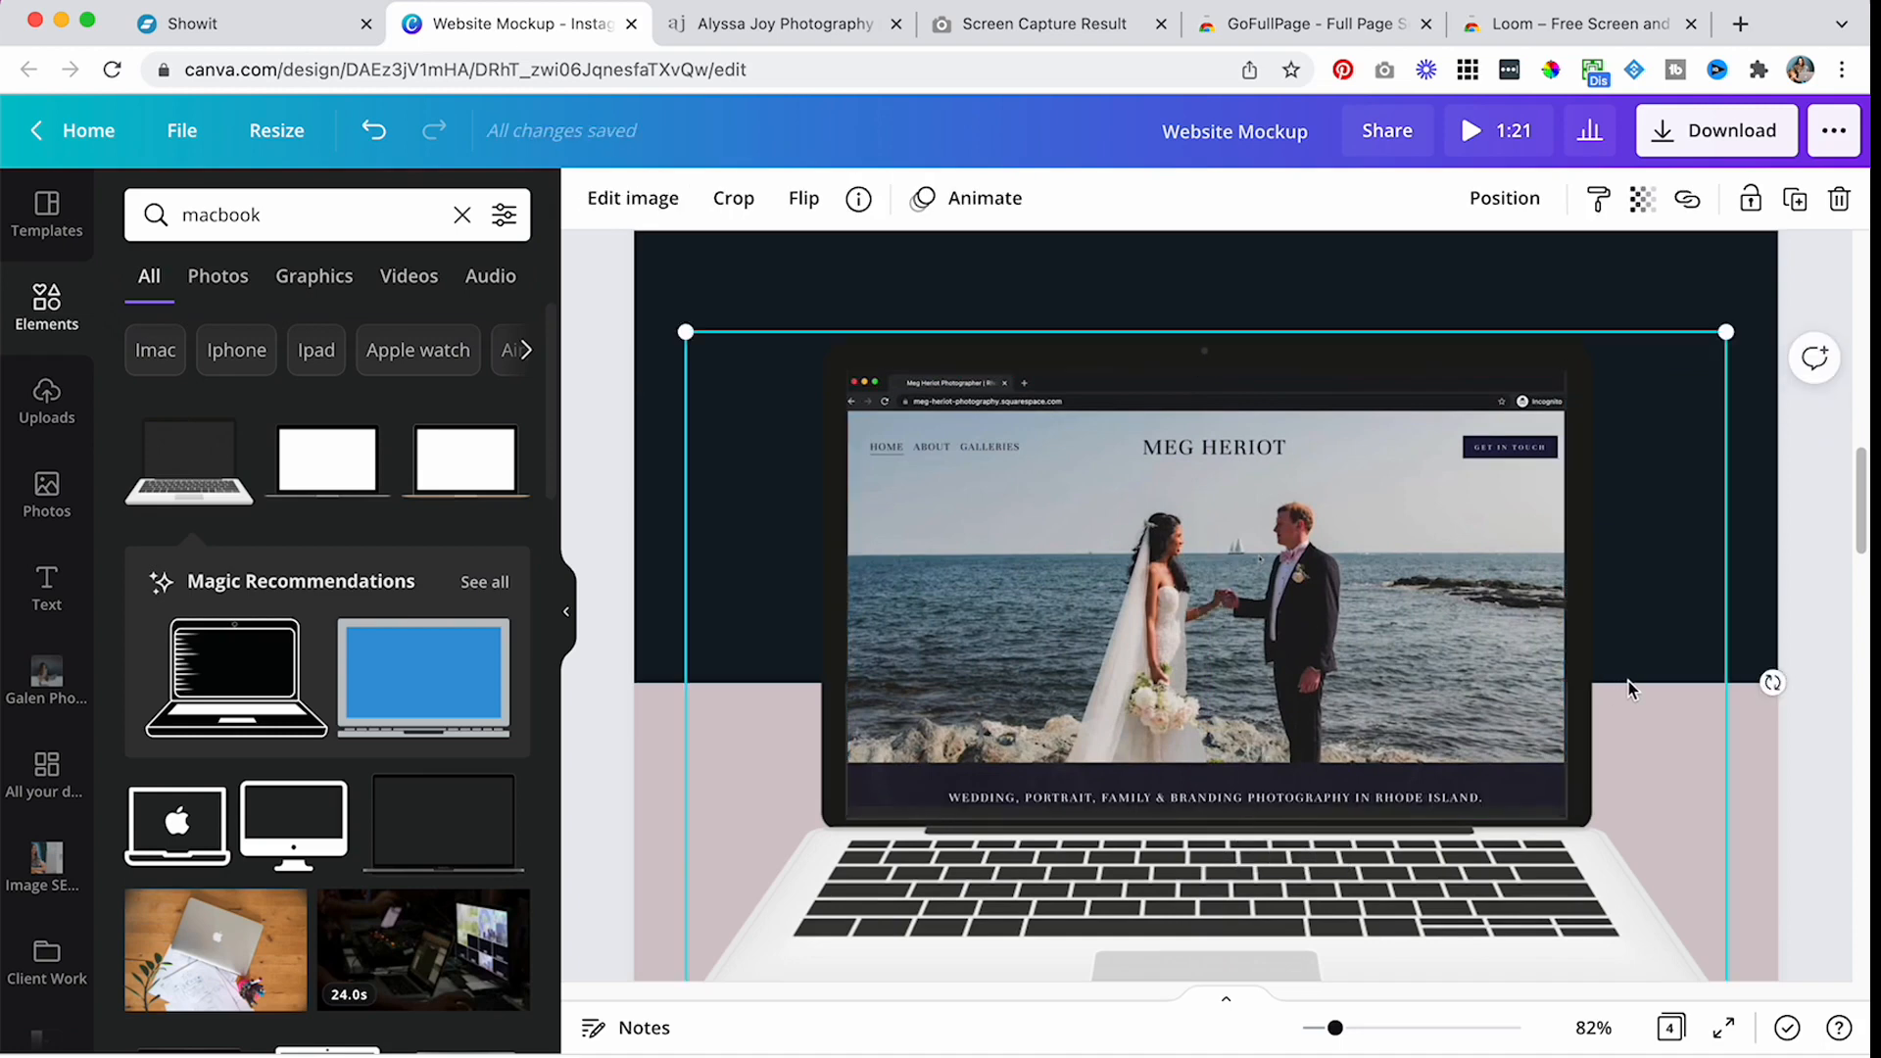
left_click(1805, 612)
scroll(1403, 548, "down", 5)
scroll(1385, 541, "up", 5)
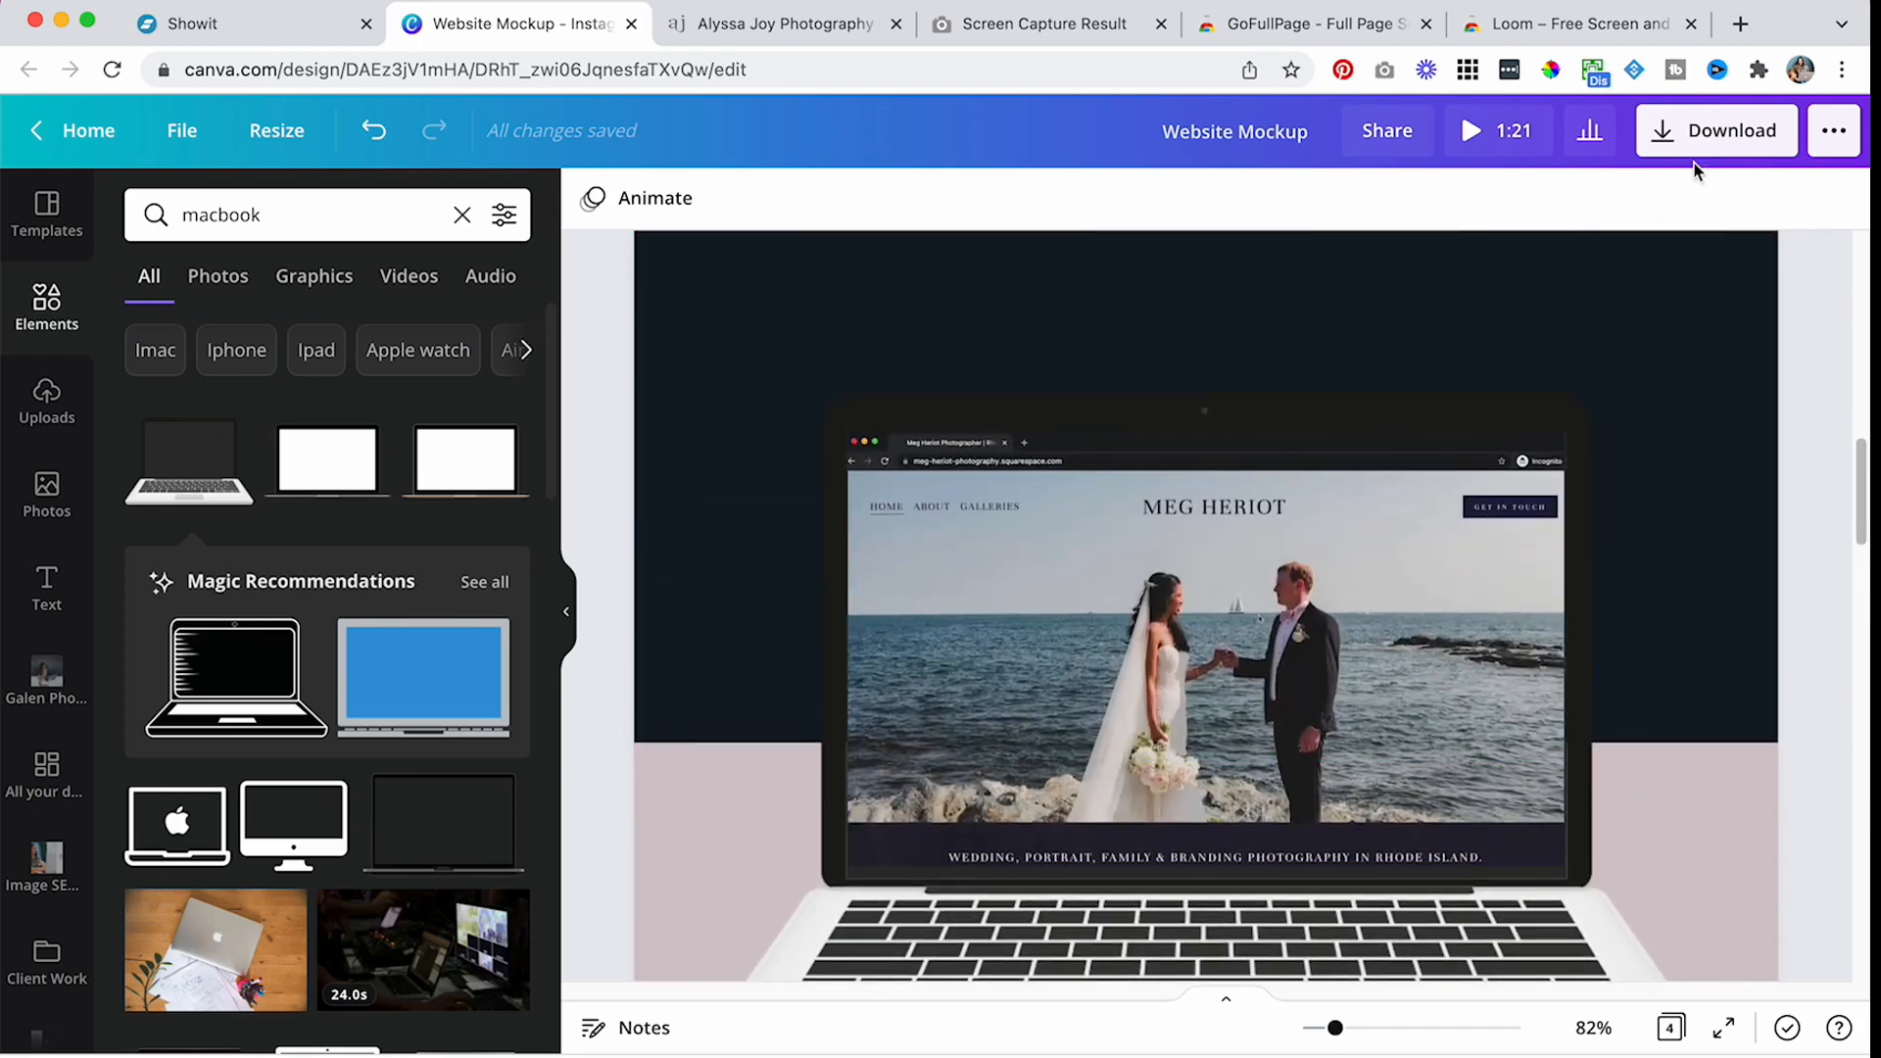
scroll(1587, 303, "up", 1)
left_click(1715, 128)
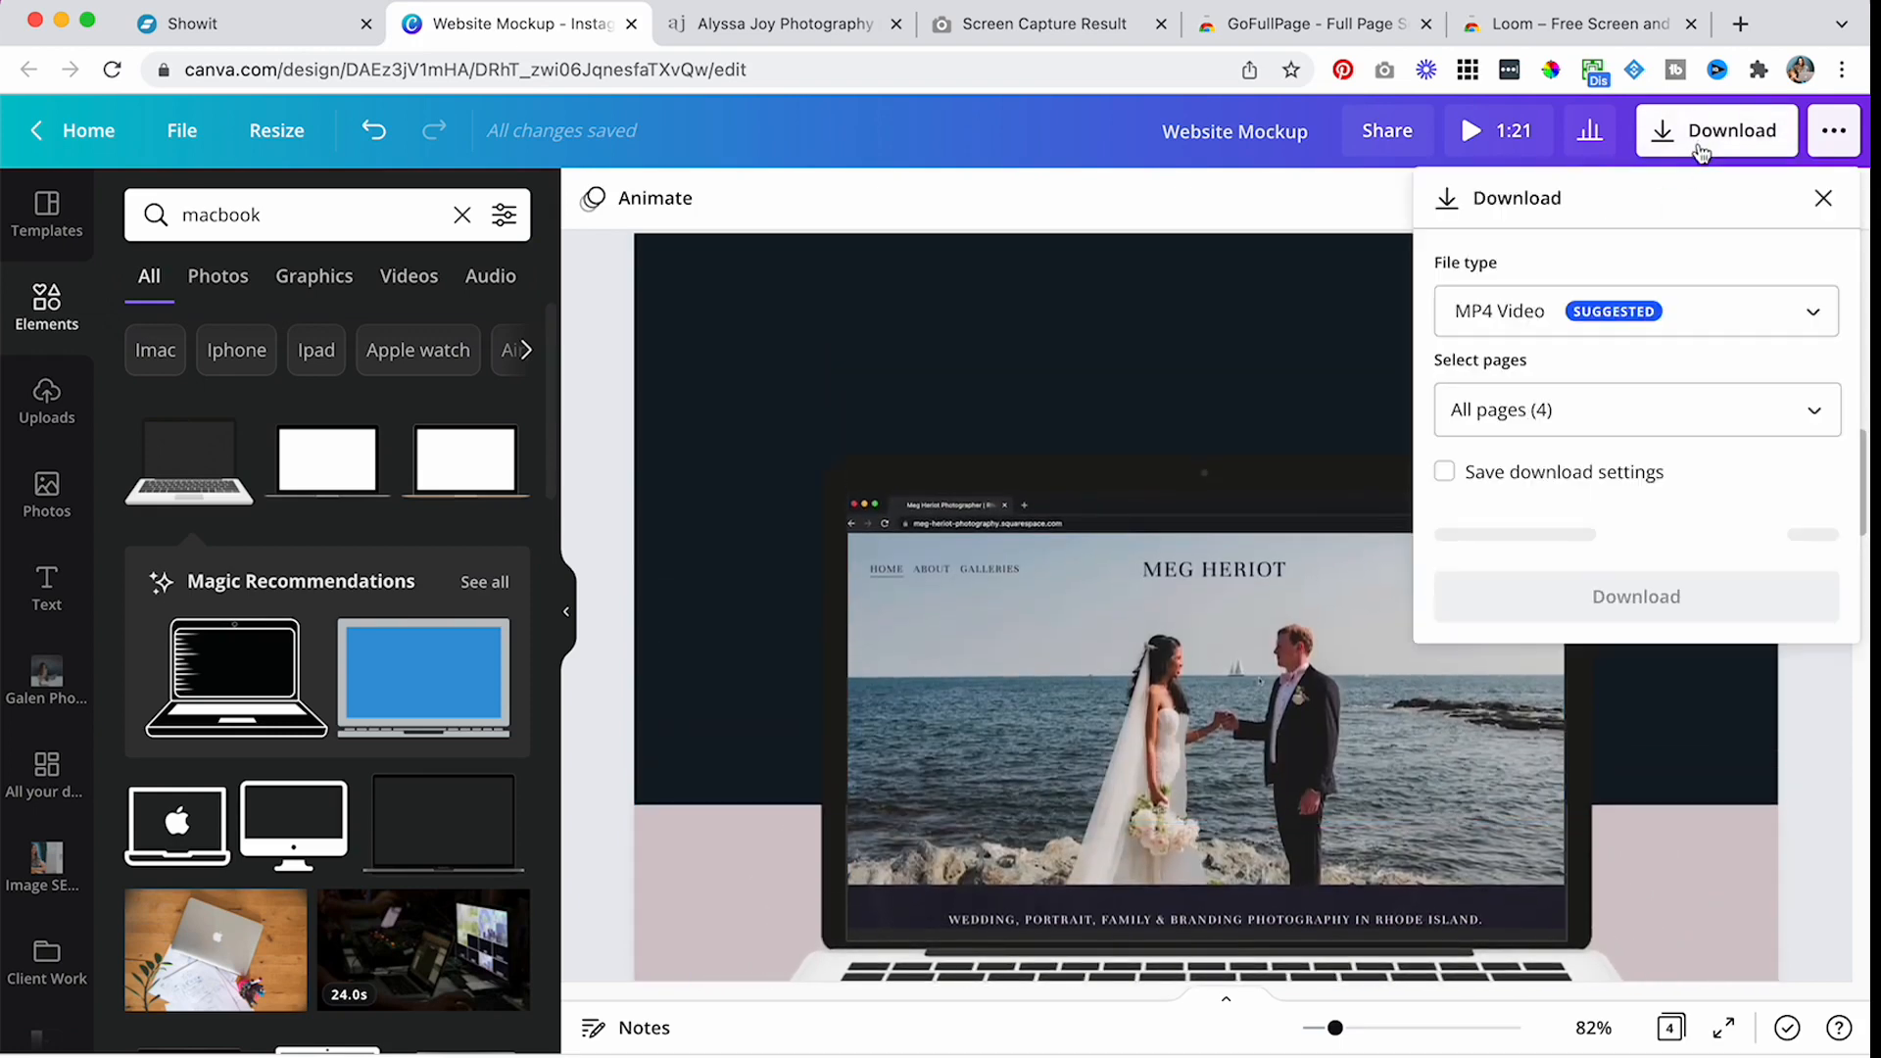
left_click(1173, 338)
scroll(1174, 340, "down", 5)
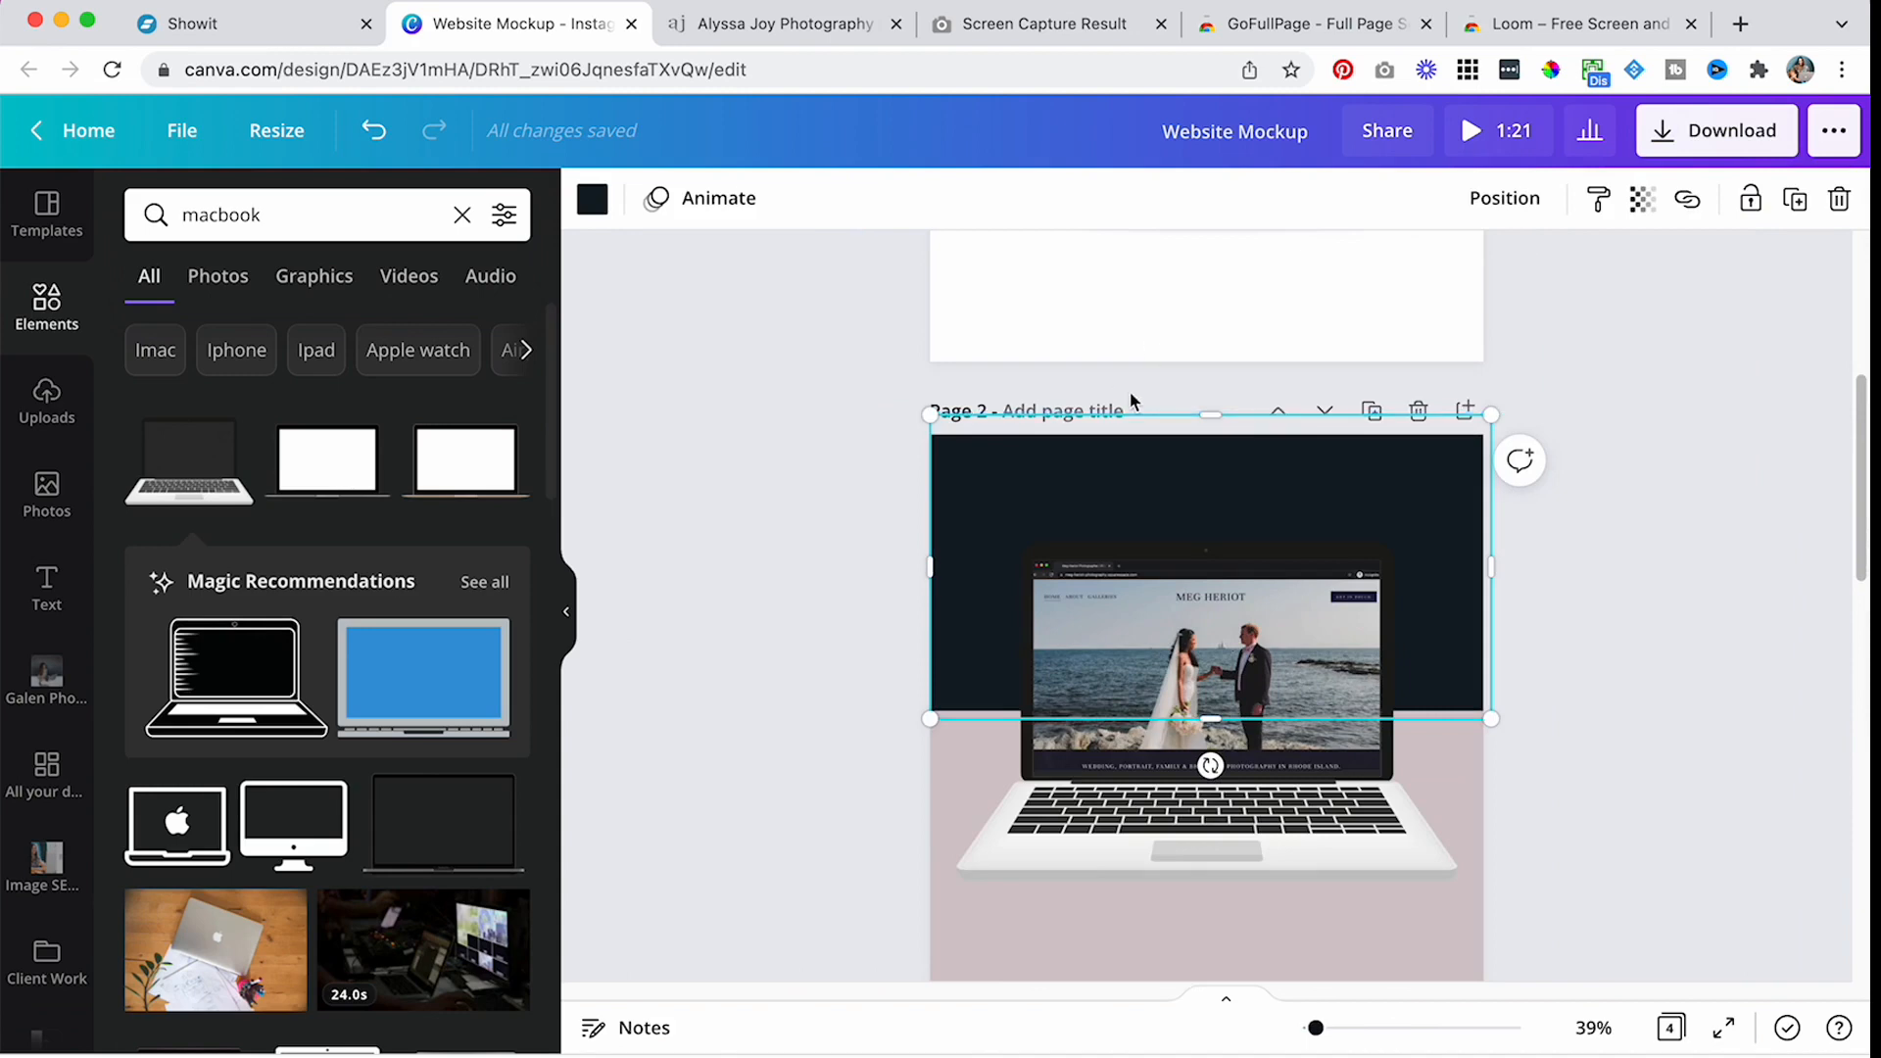
scroll(1668, 511, "down", 1)
left_click(1668, 511)
scroll(1646, 524, "down", 1)
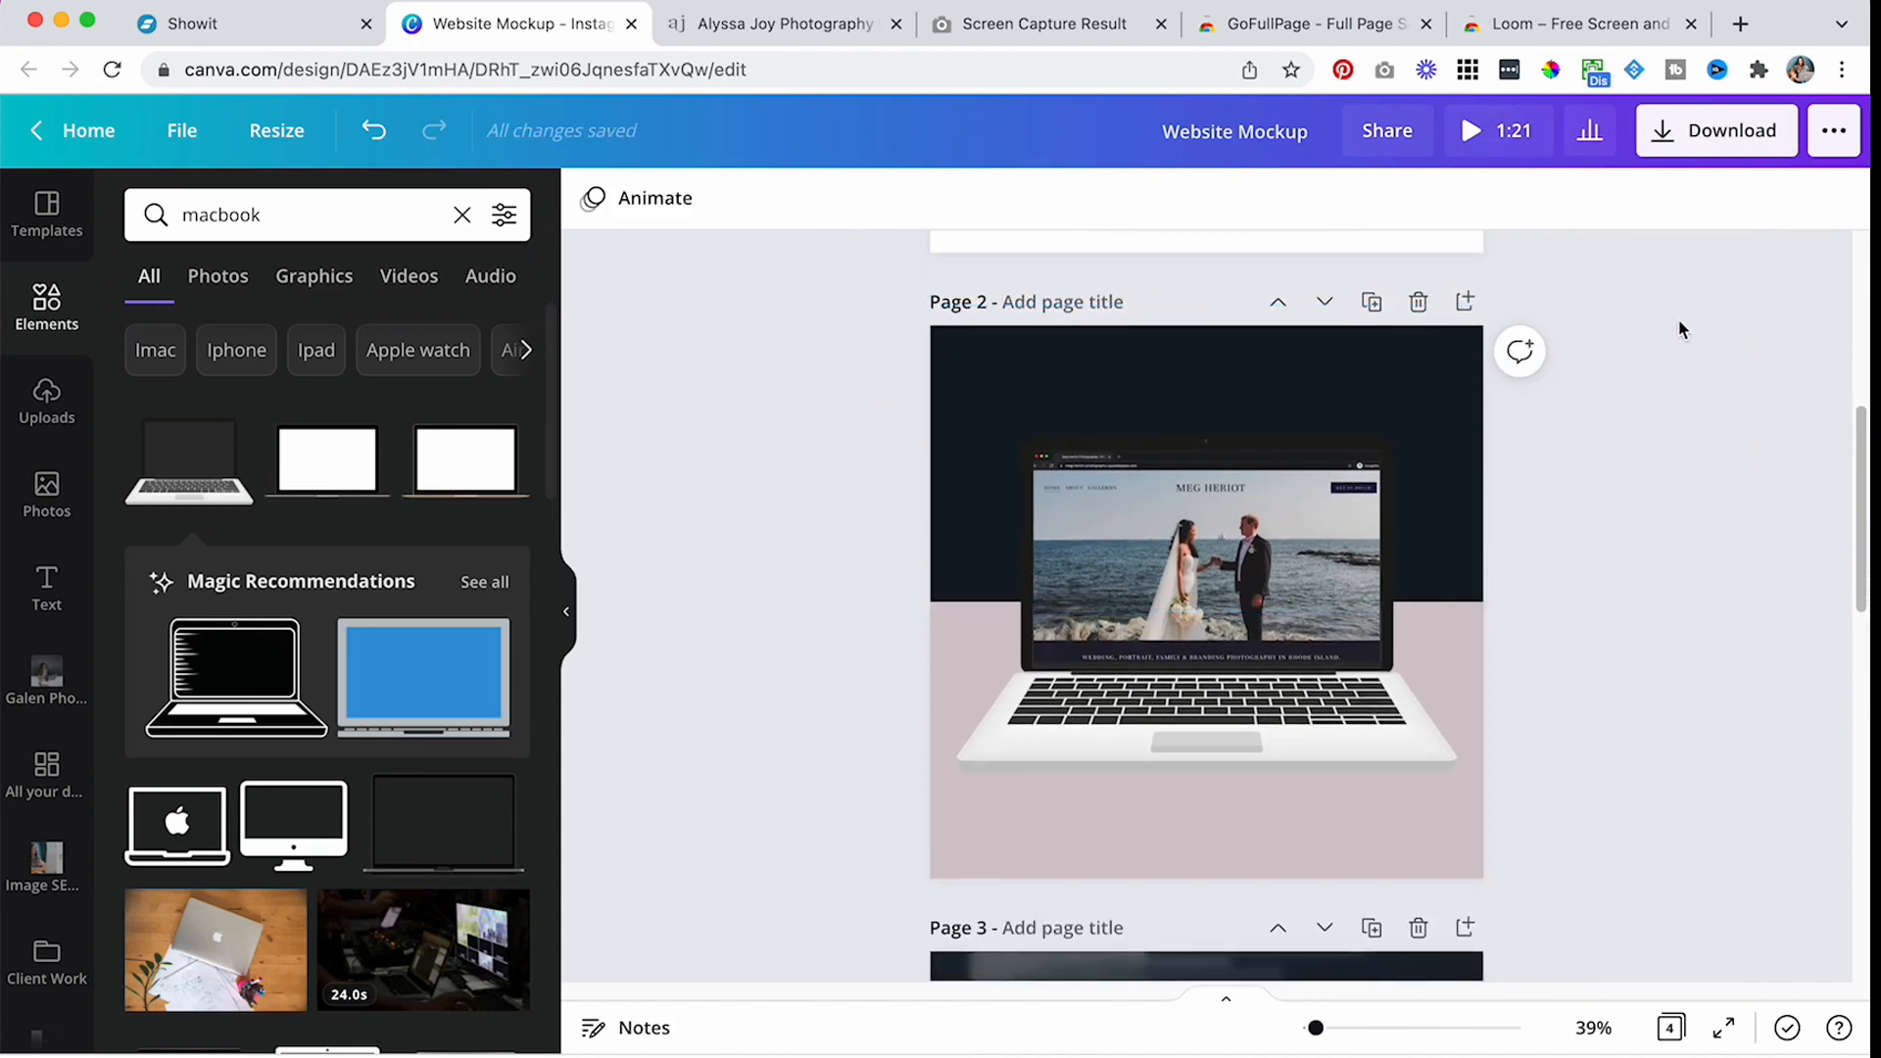
- Select the laptop and its screen video together and nudge them slightly into place on page 2
scroll(1255, 441, "up", 3)
left_click(1396, 854)
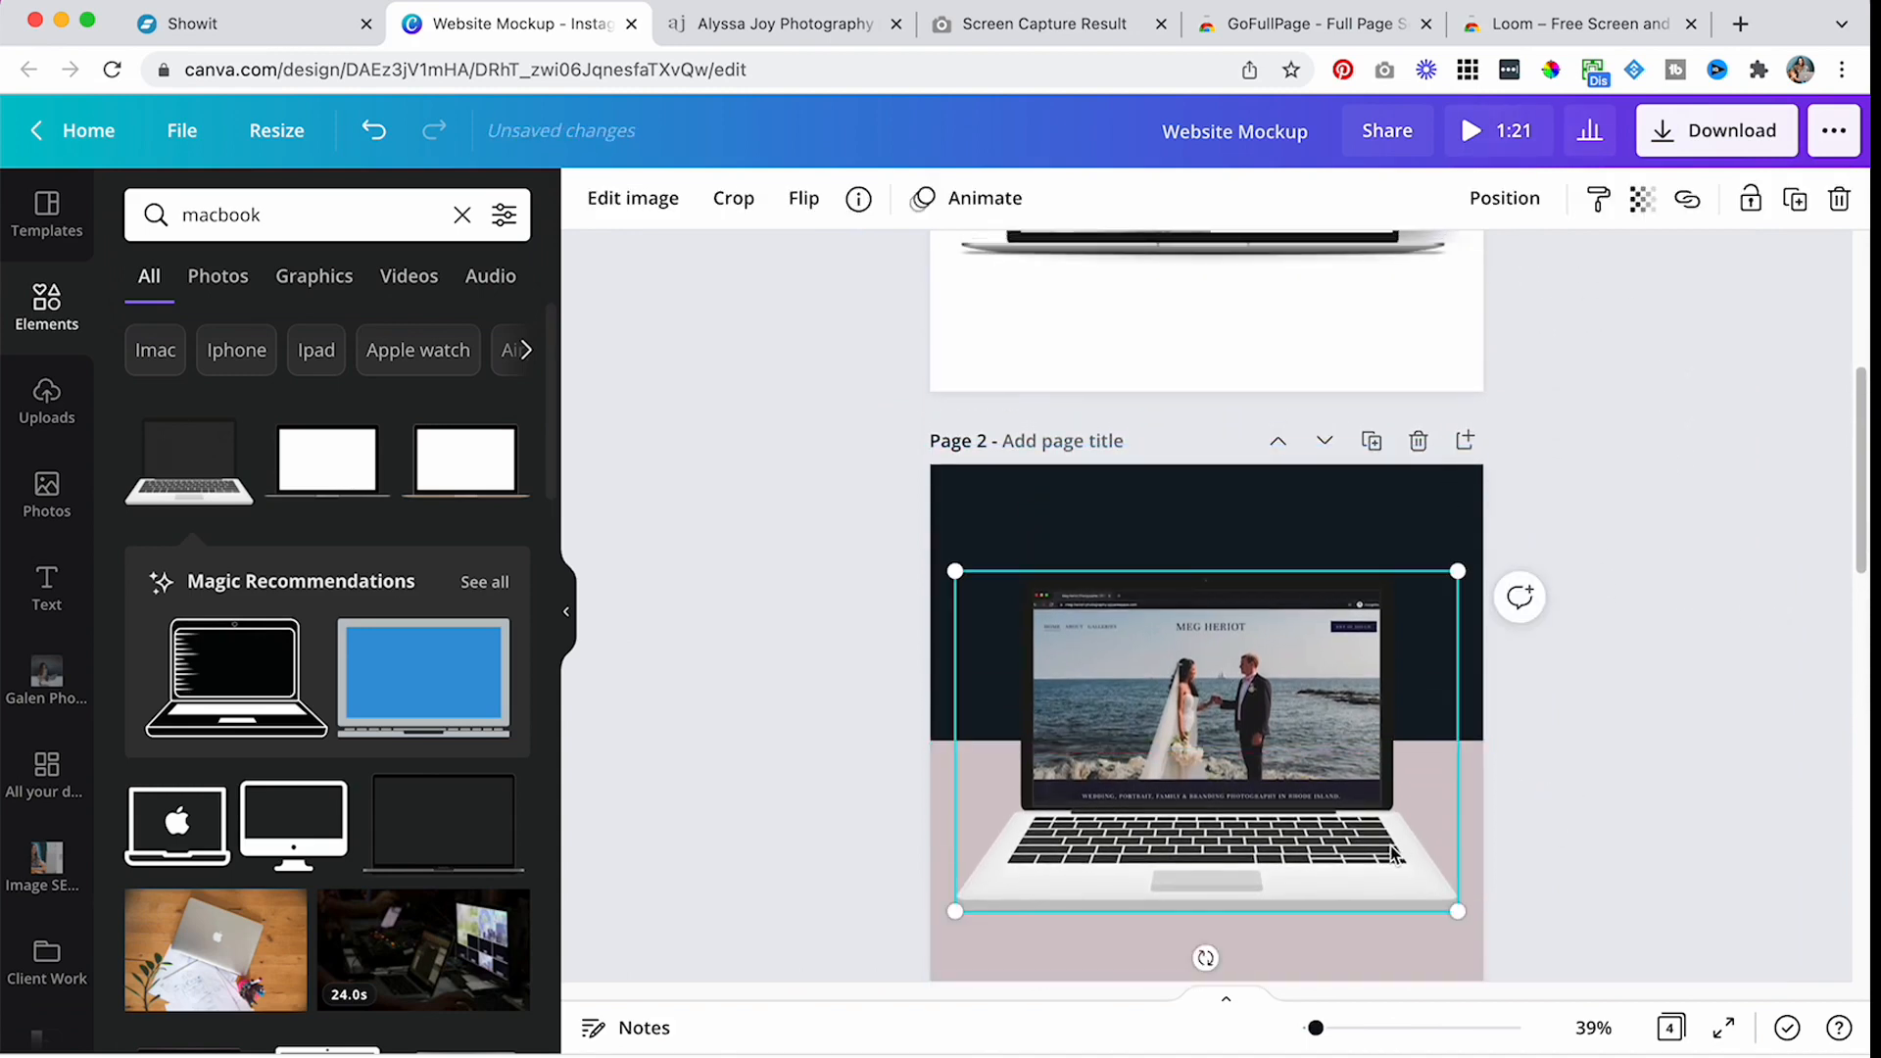
left_click(1285, 722, "shift")
left_click_drag(1280, 713, 1275, 709)
left_click(1688, 617)
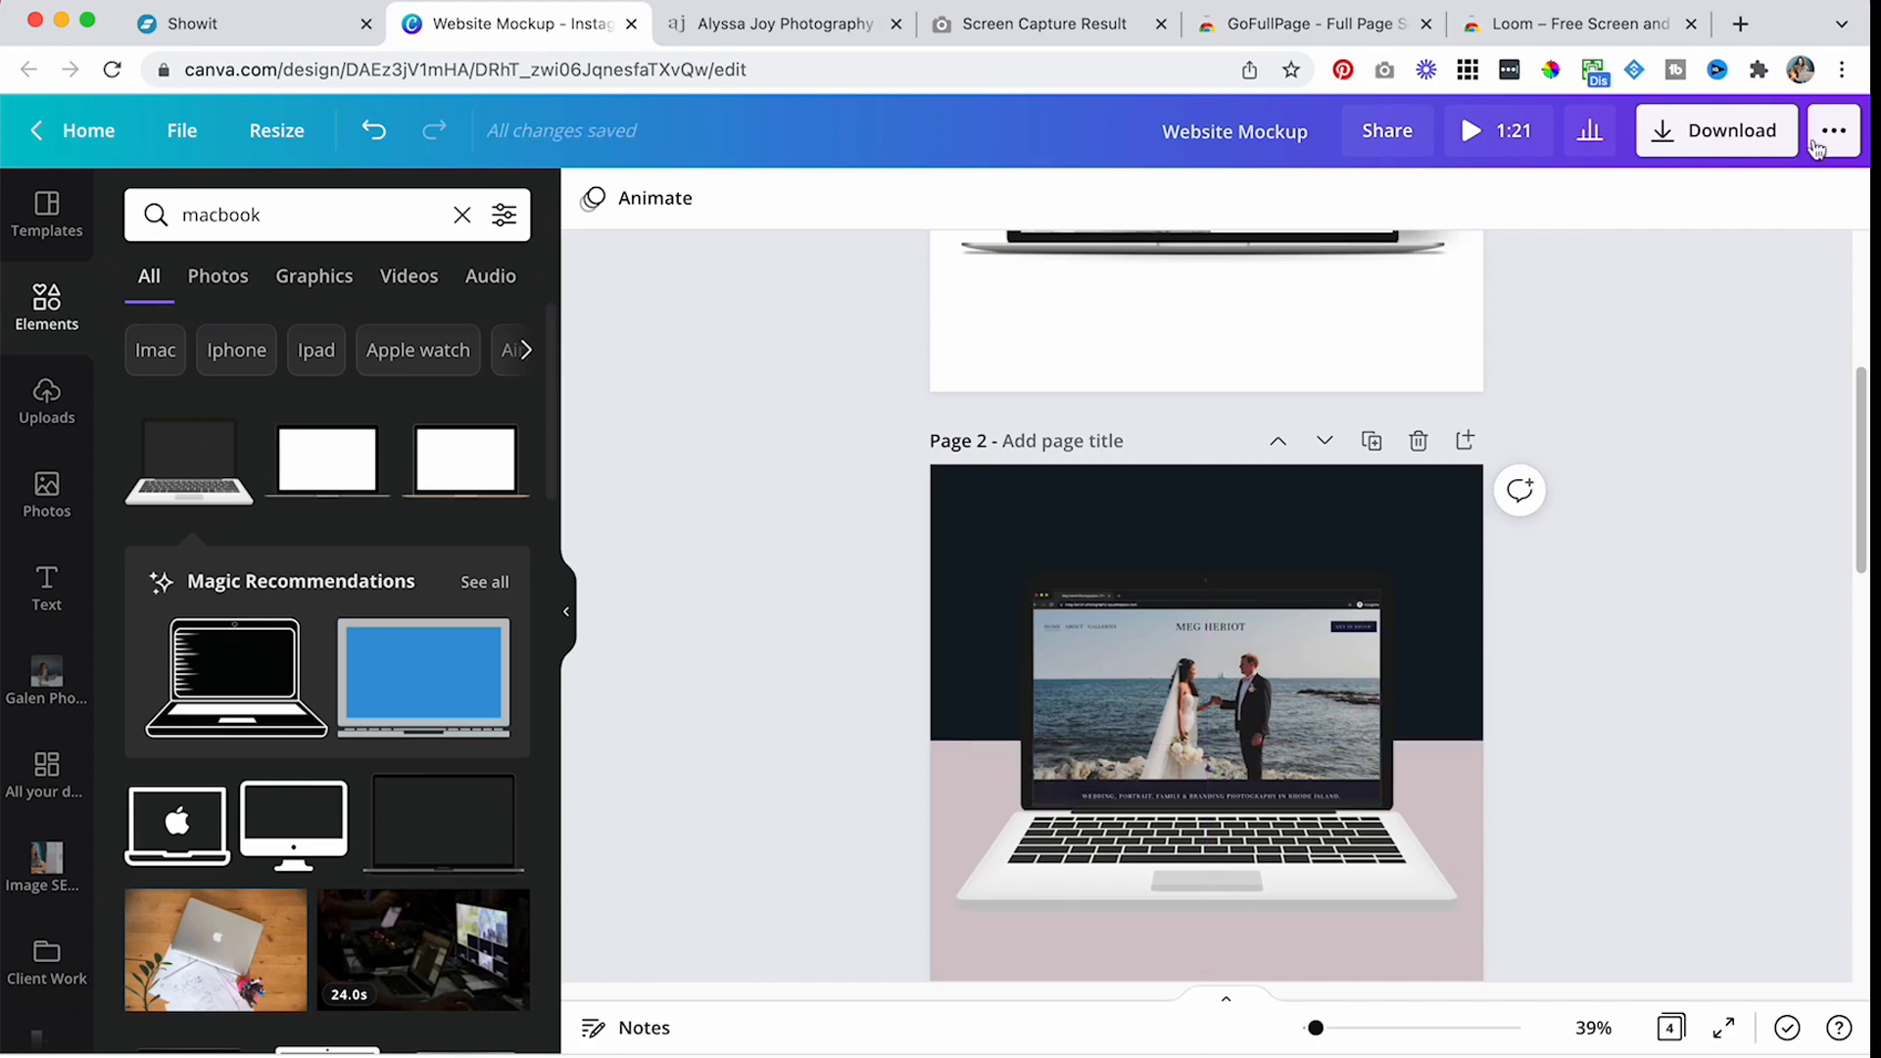
- Download only page 2 of the design as a GIF
left_click(1722, 130)
left_click(1665, 410)
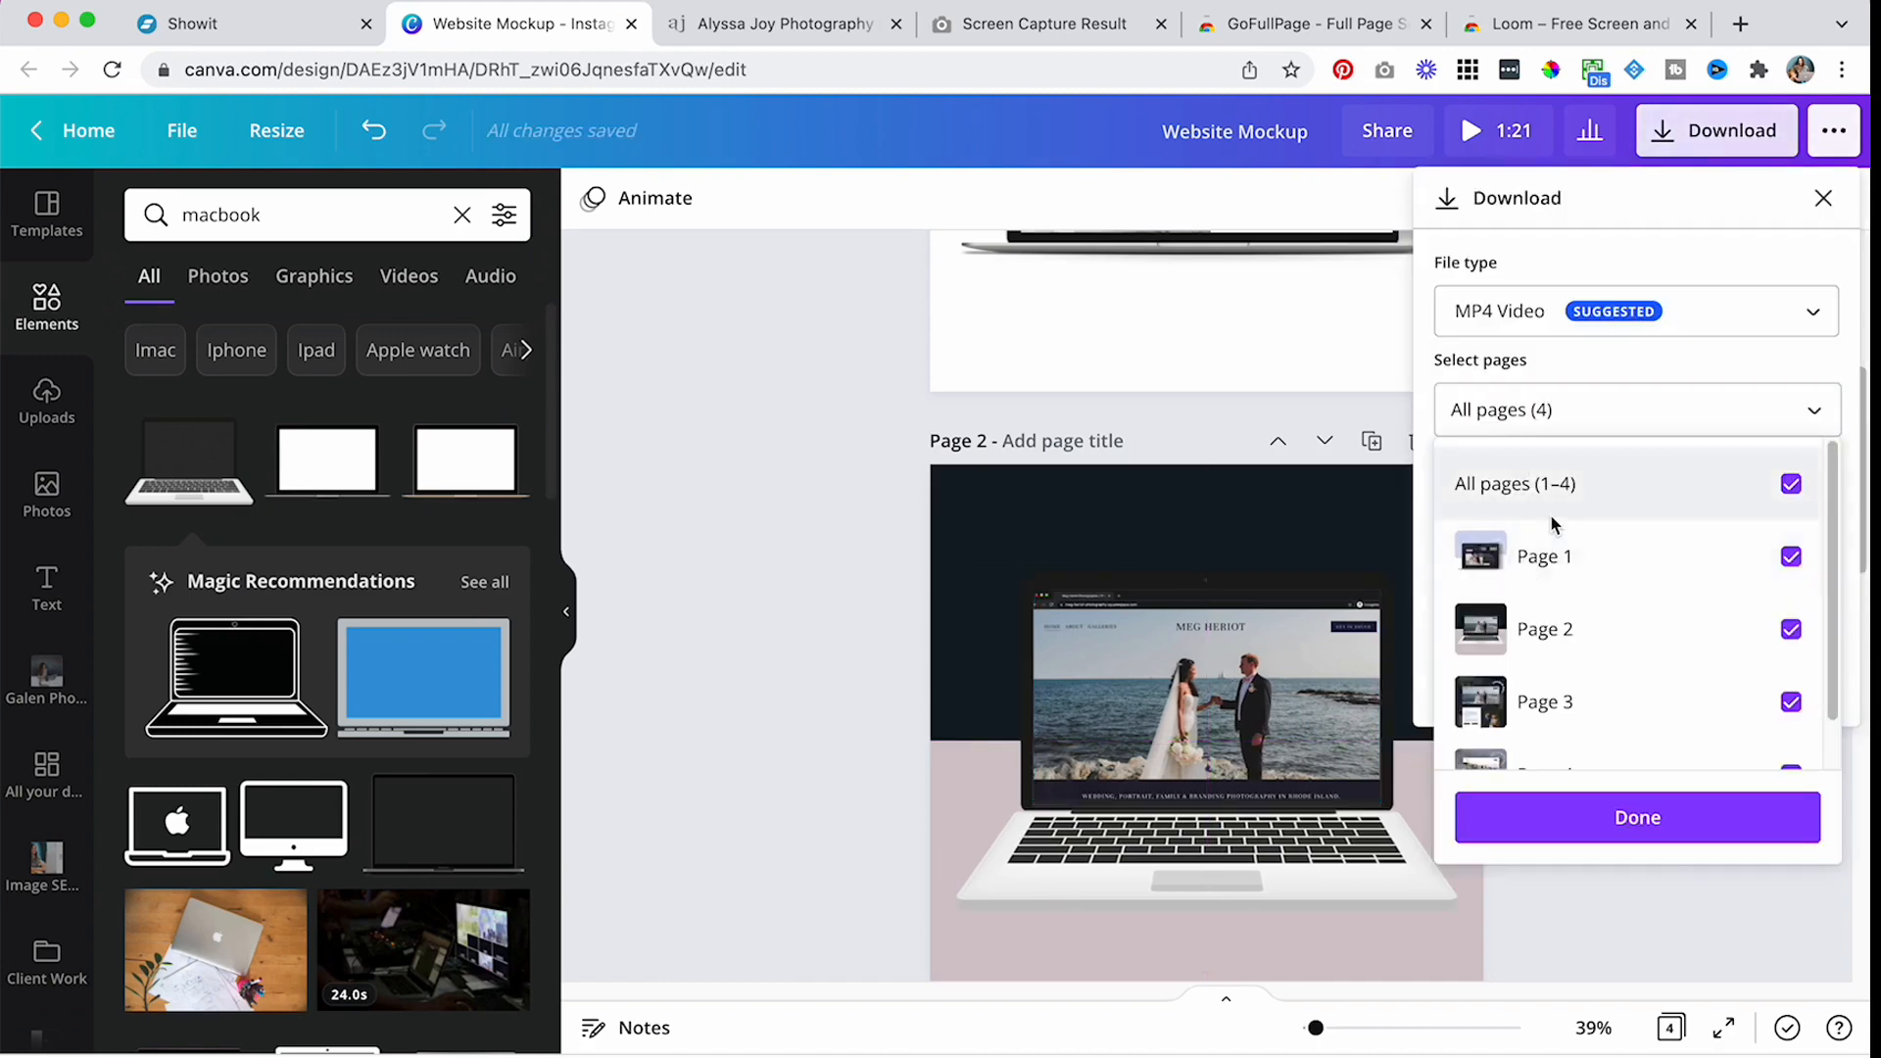
left_click(1581, 509)
left_click(1581, 615)
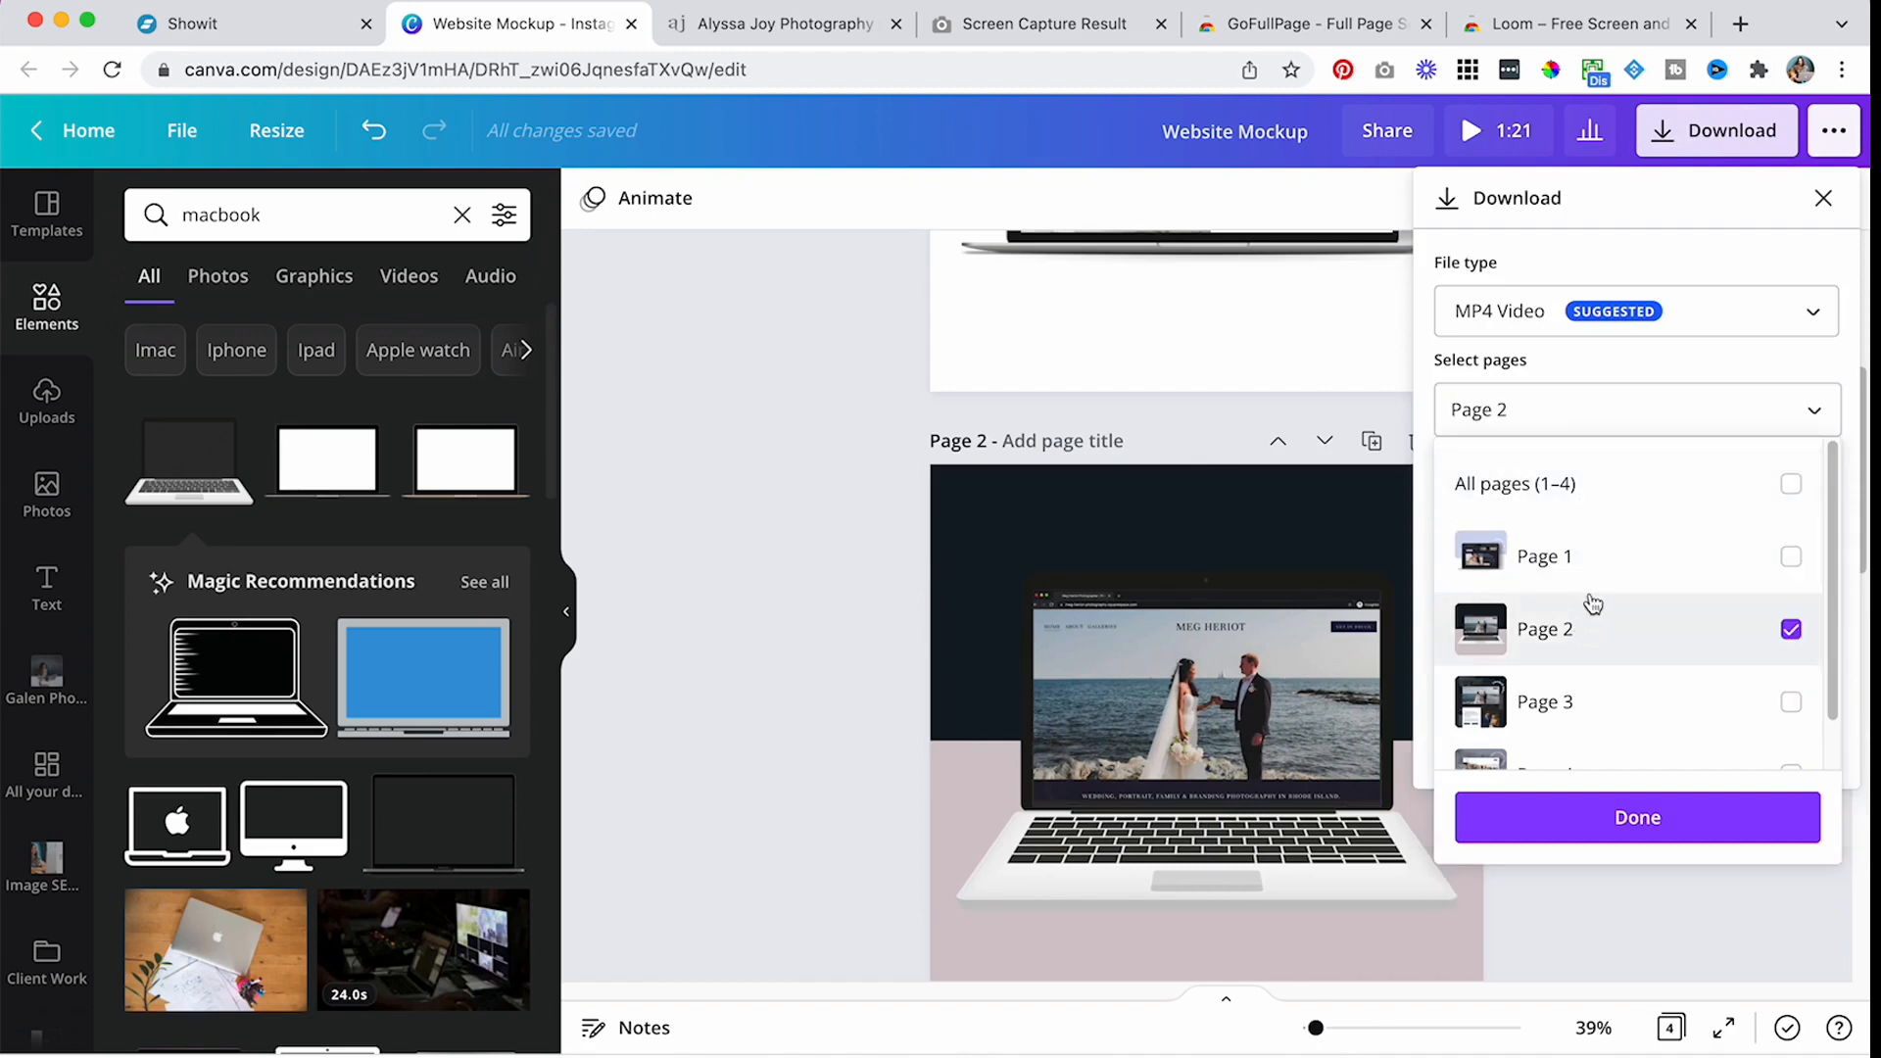
left_click(1573, 370)
left_click(1561, 319)
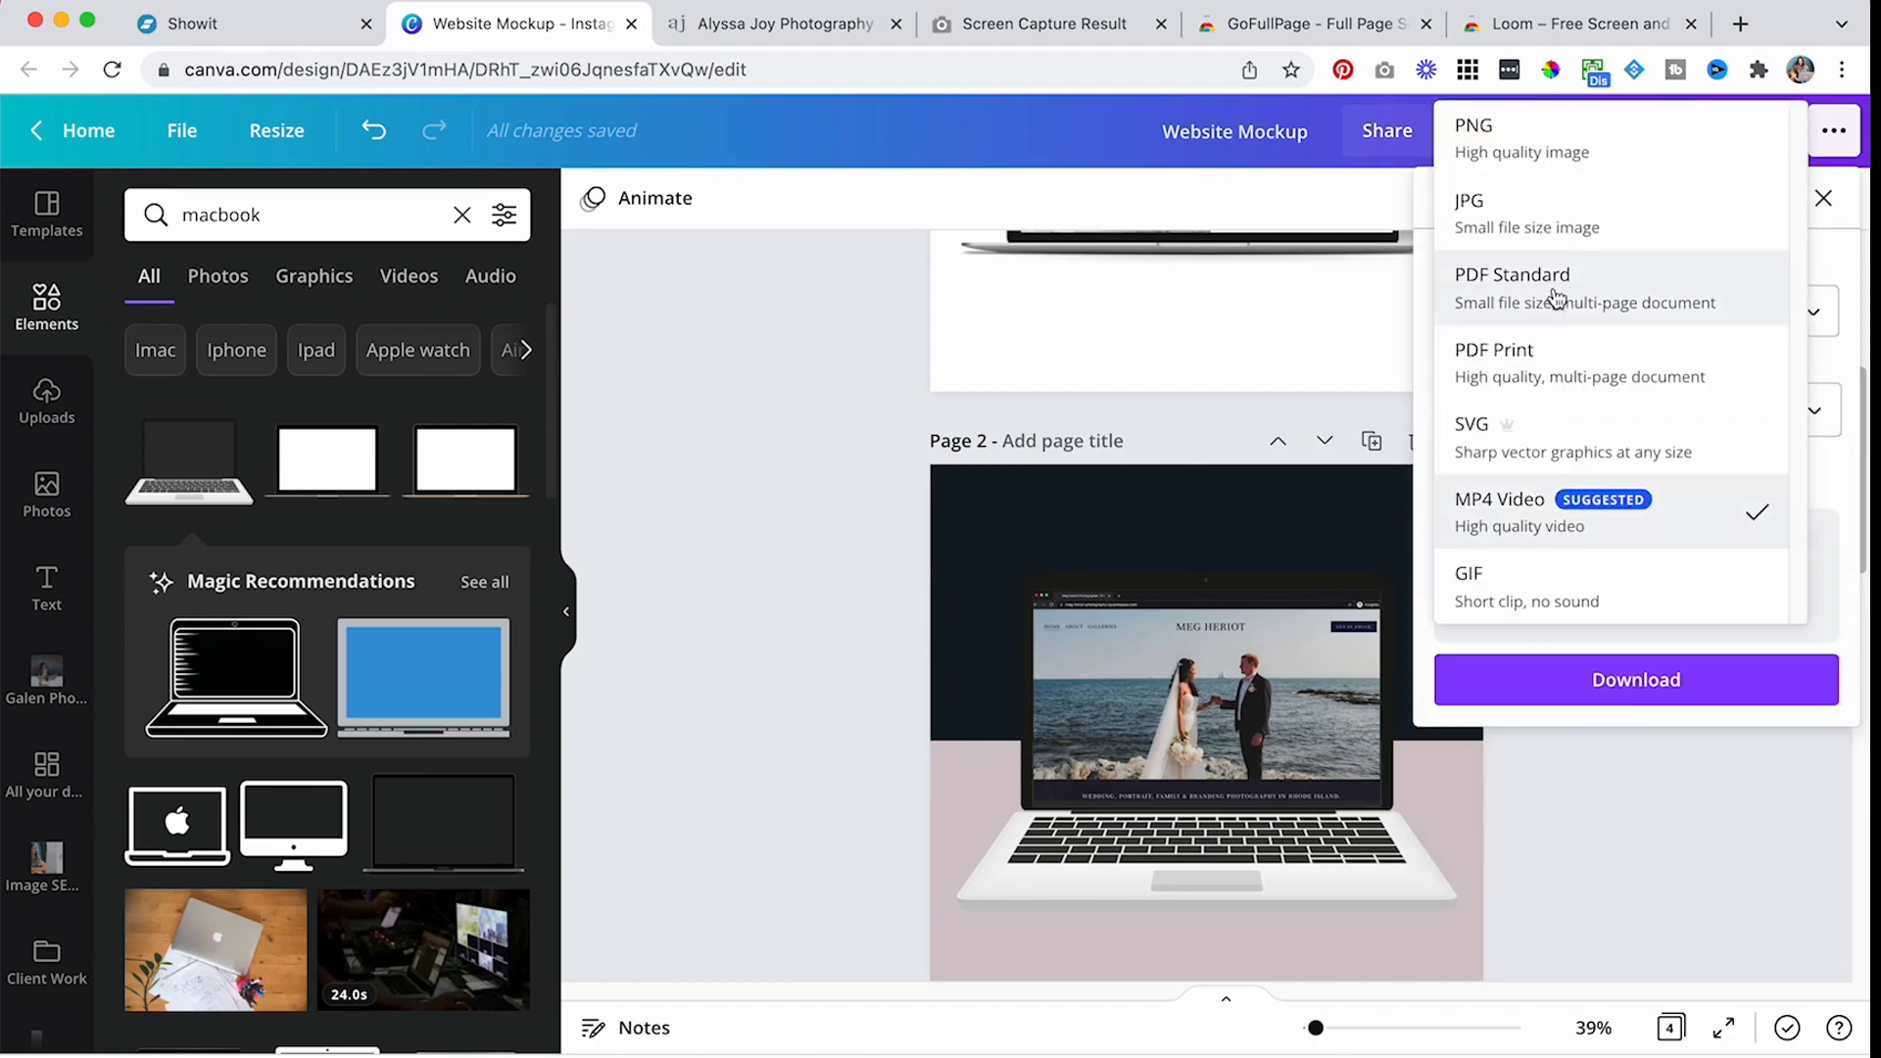
left_click(1552, 586)
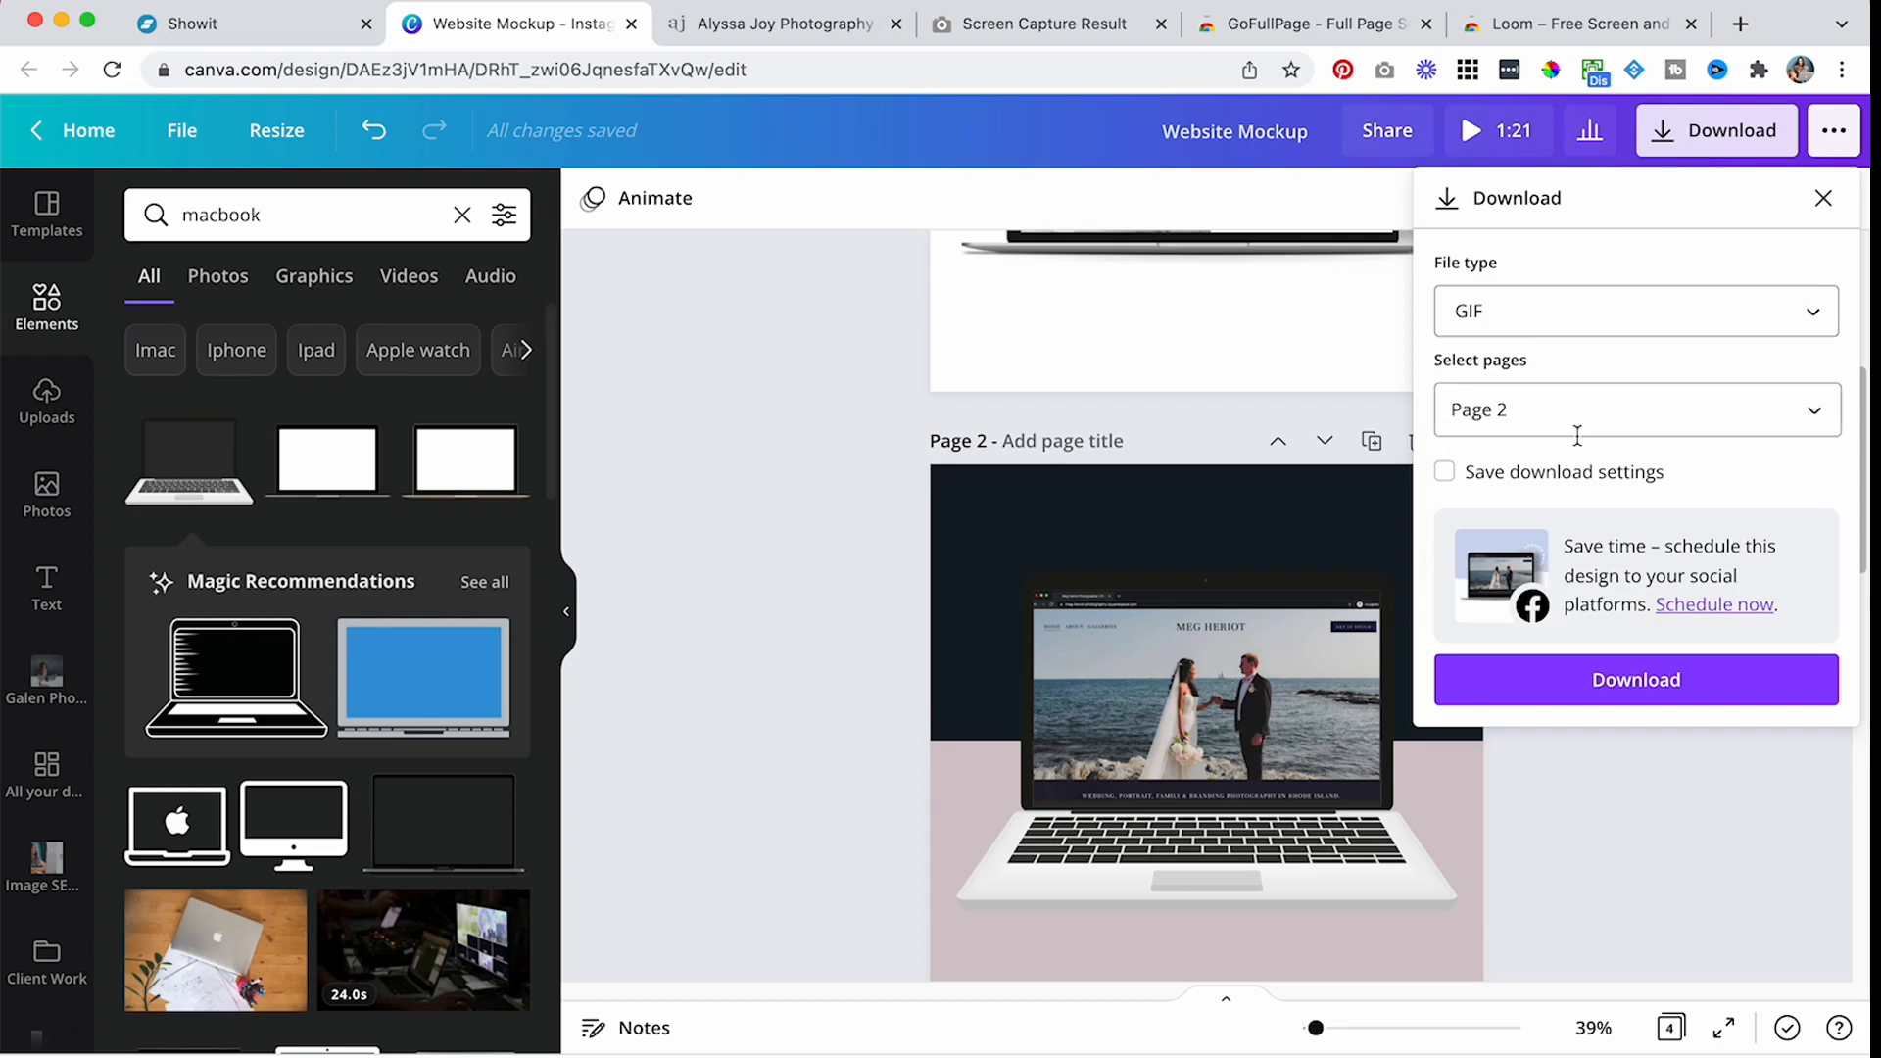
left_click(1617, 686)
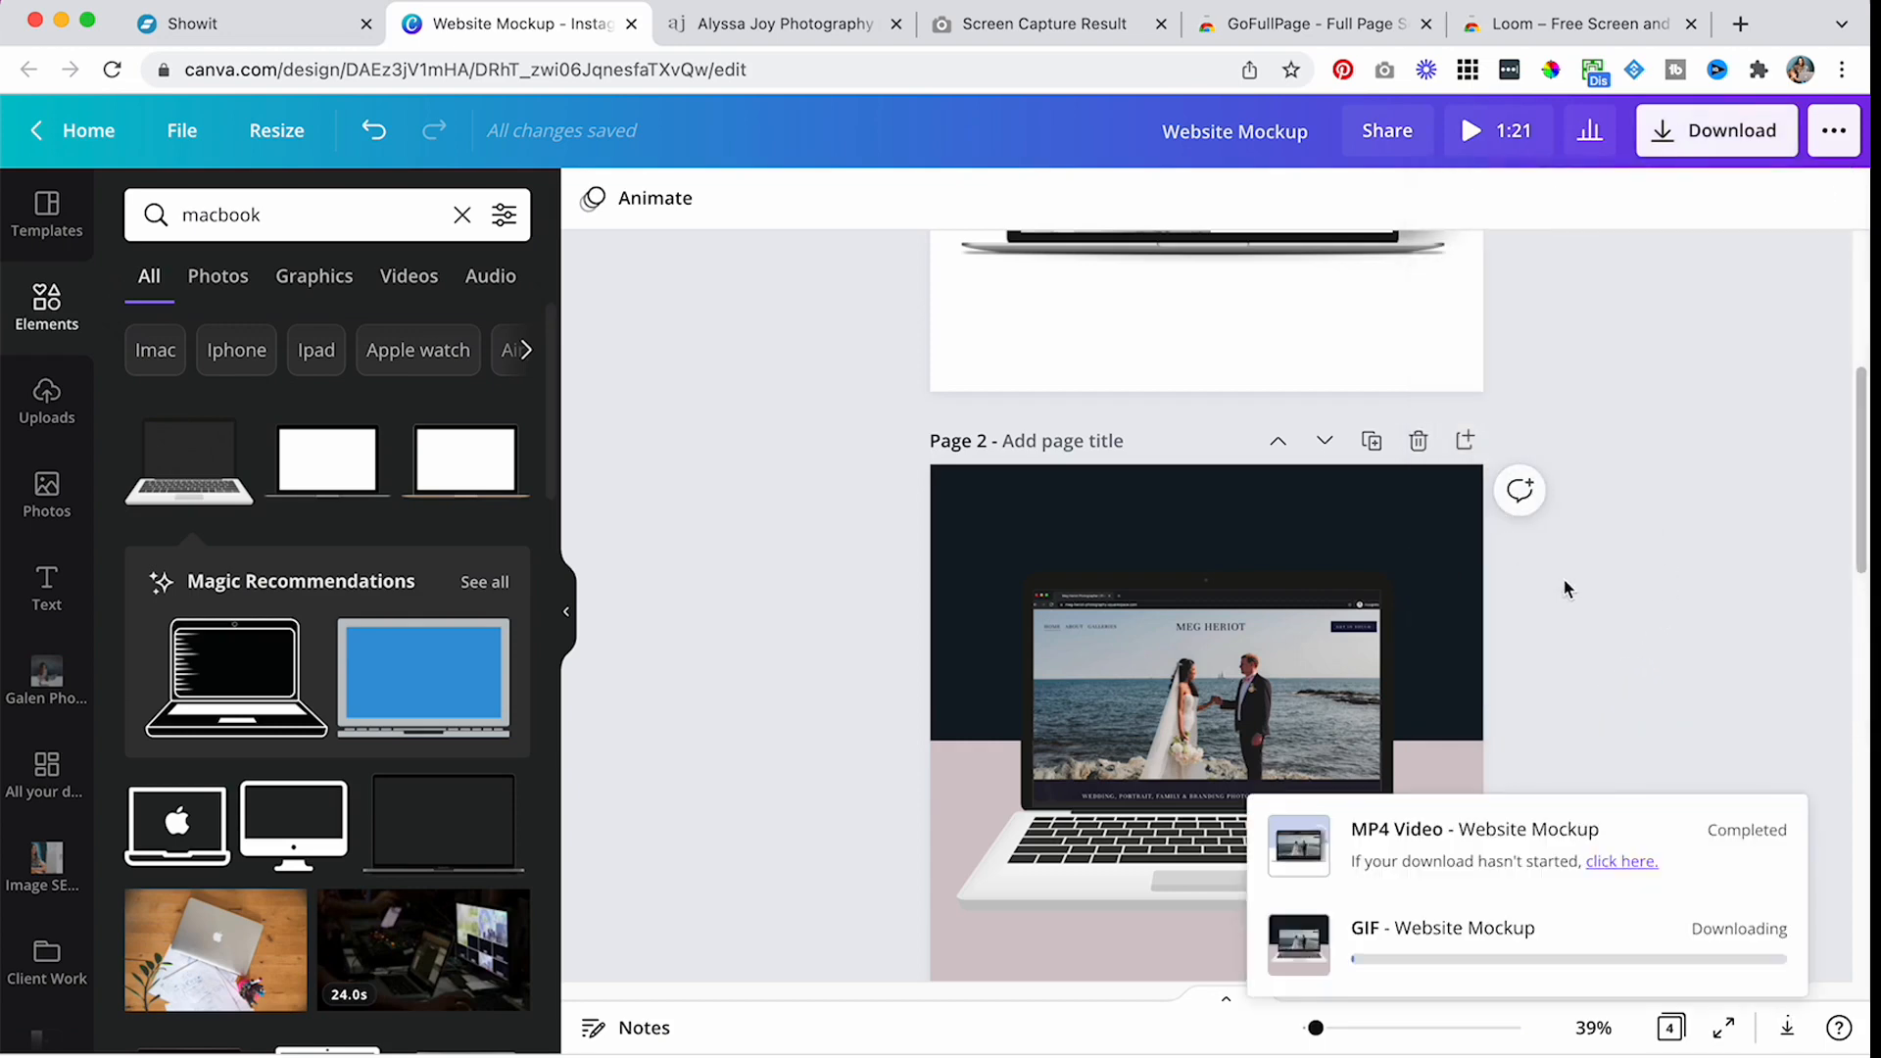
scroll(1568, 591, "up", 2)
scroll(1579, 580, "down", 2)
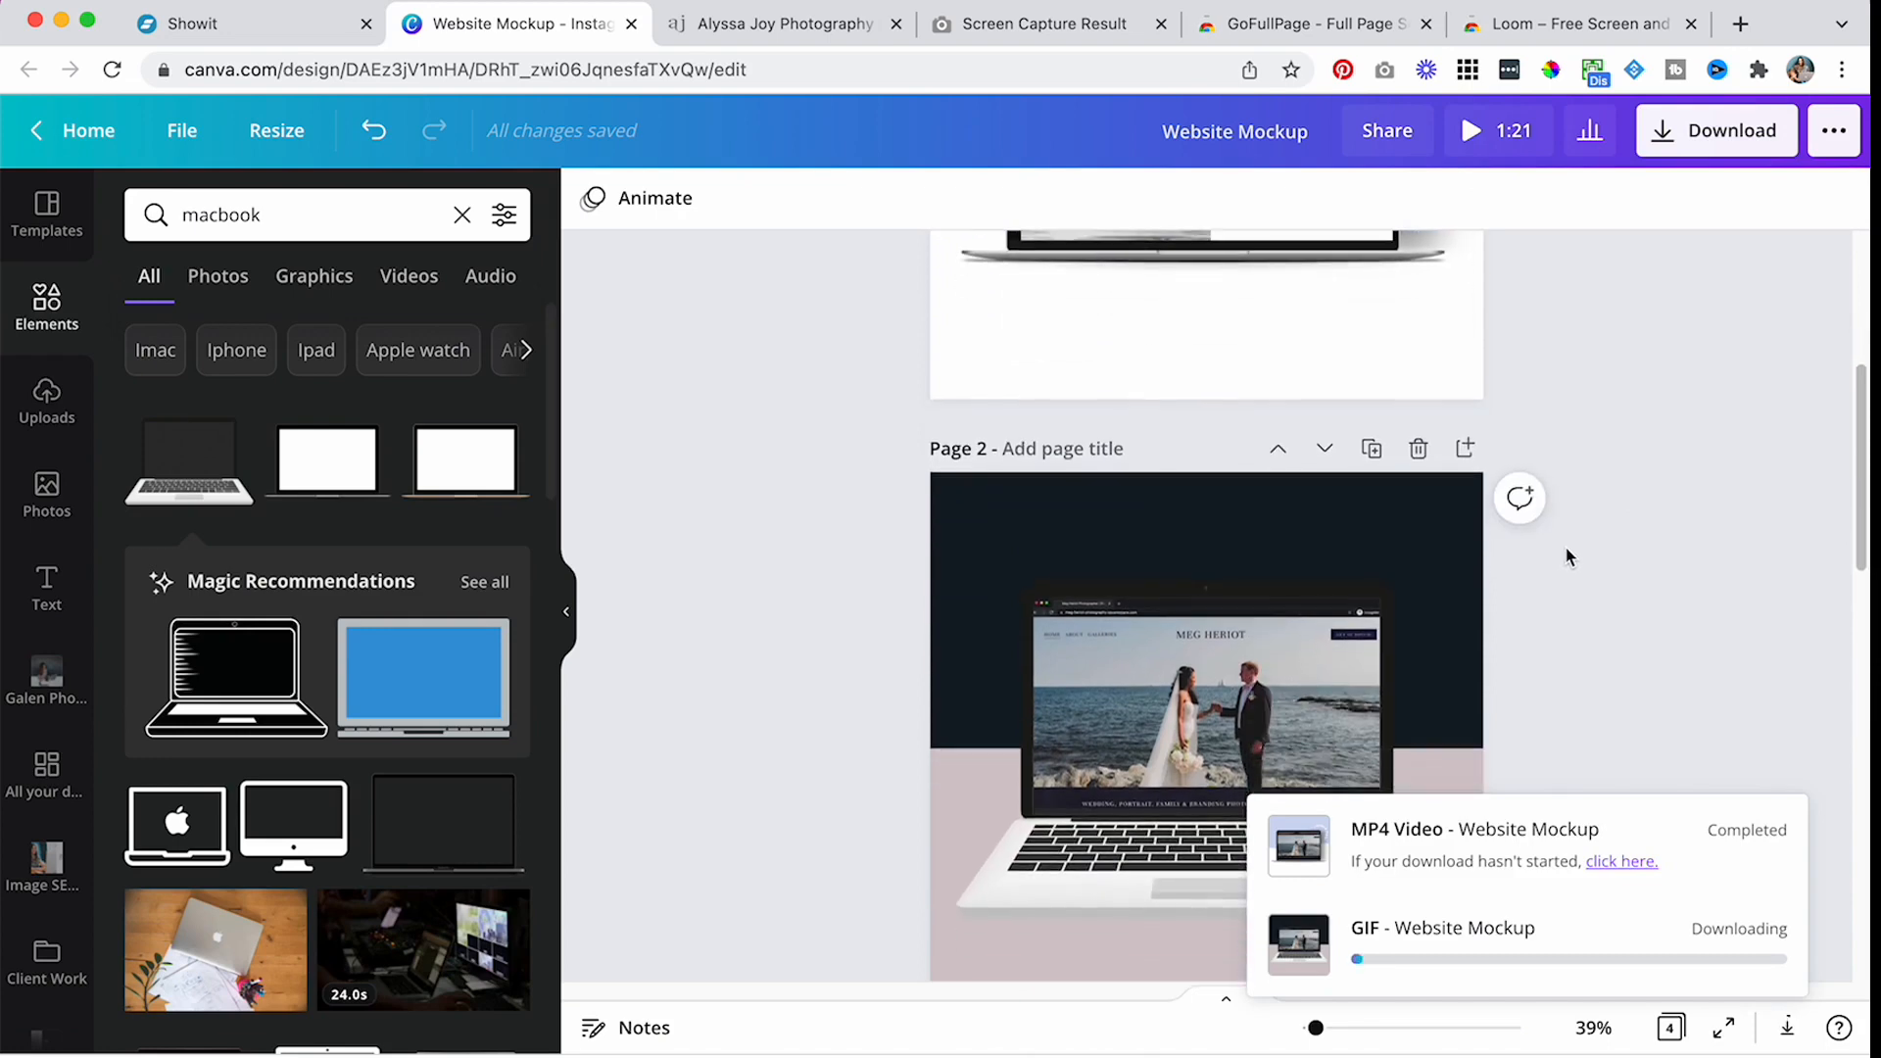
- Browse the laptop stock photos and add a blank page after page 2
scroll(1573, 556, "down", 2)
scroll(1568, 588, "down", 5)
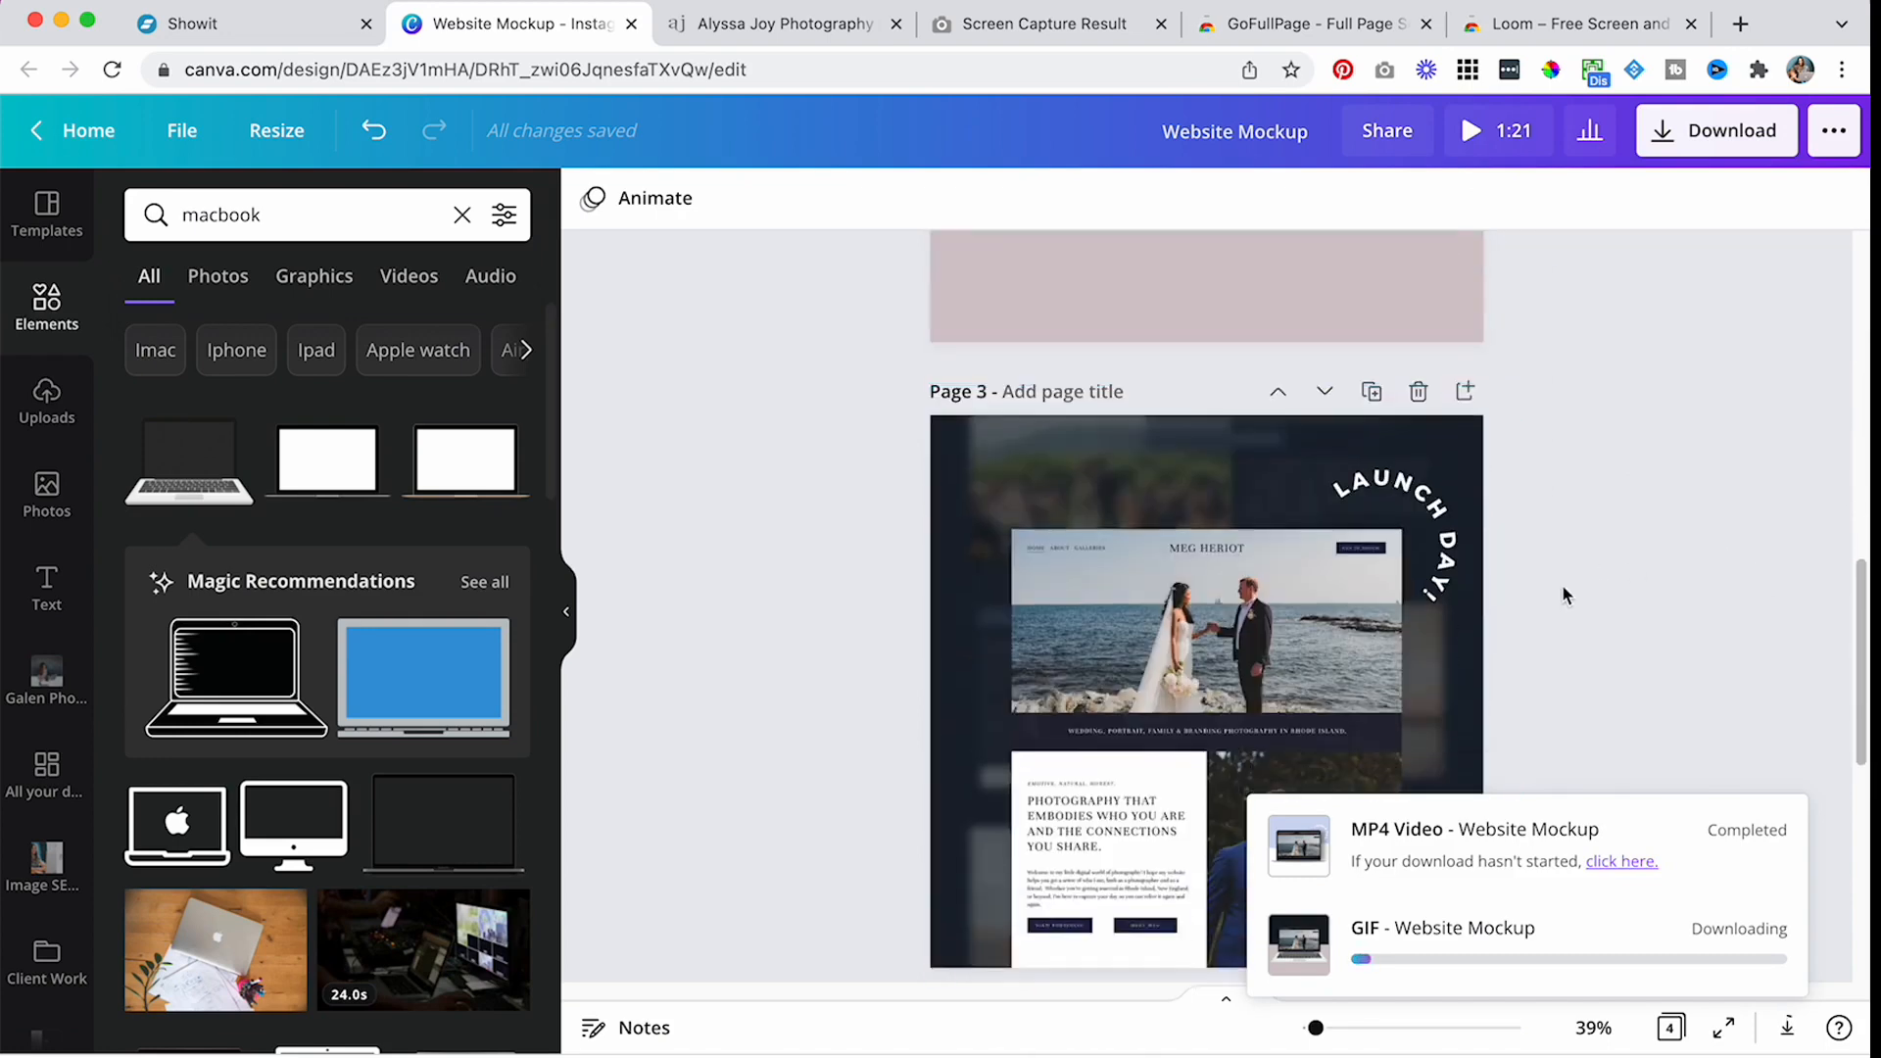
scroll(1564, 595, "up", 5)
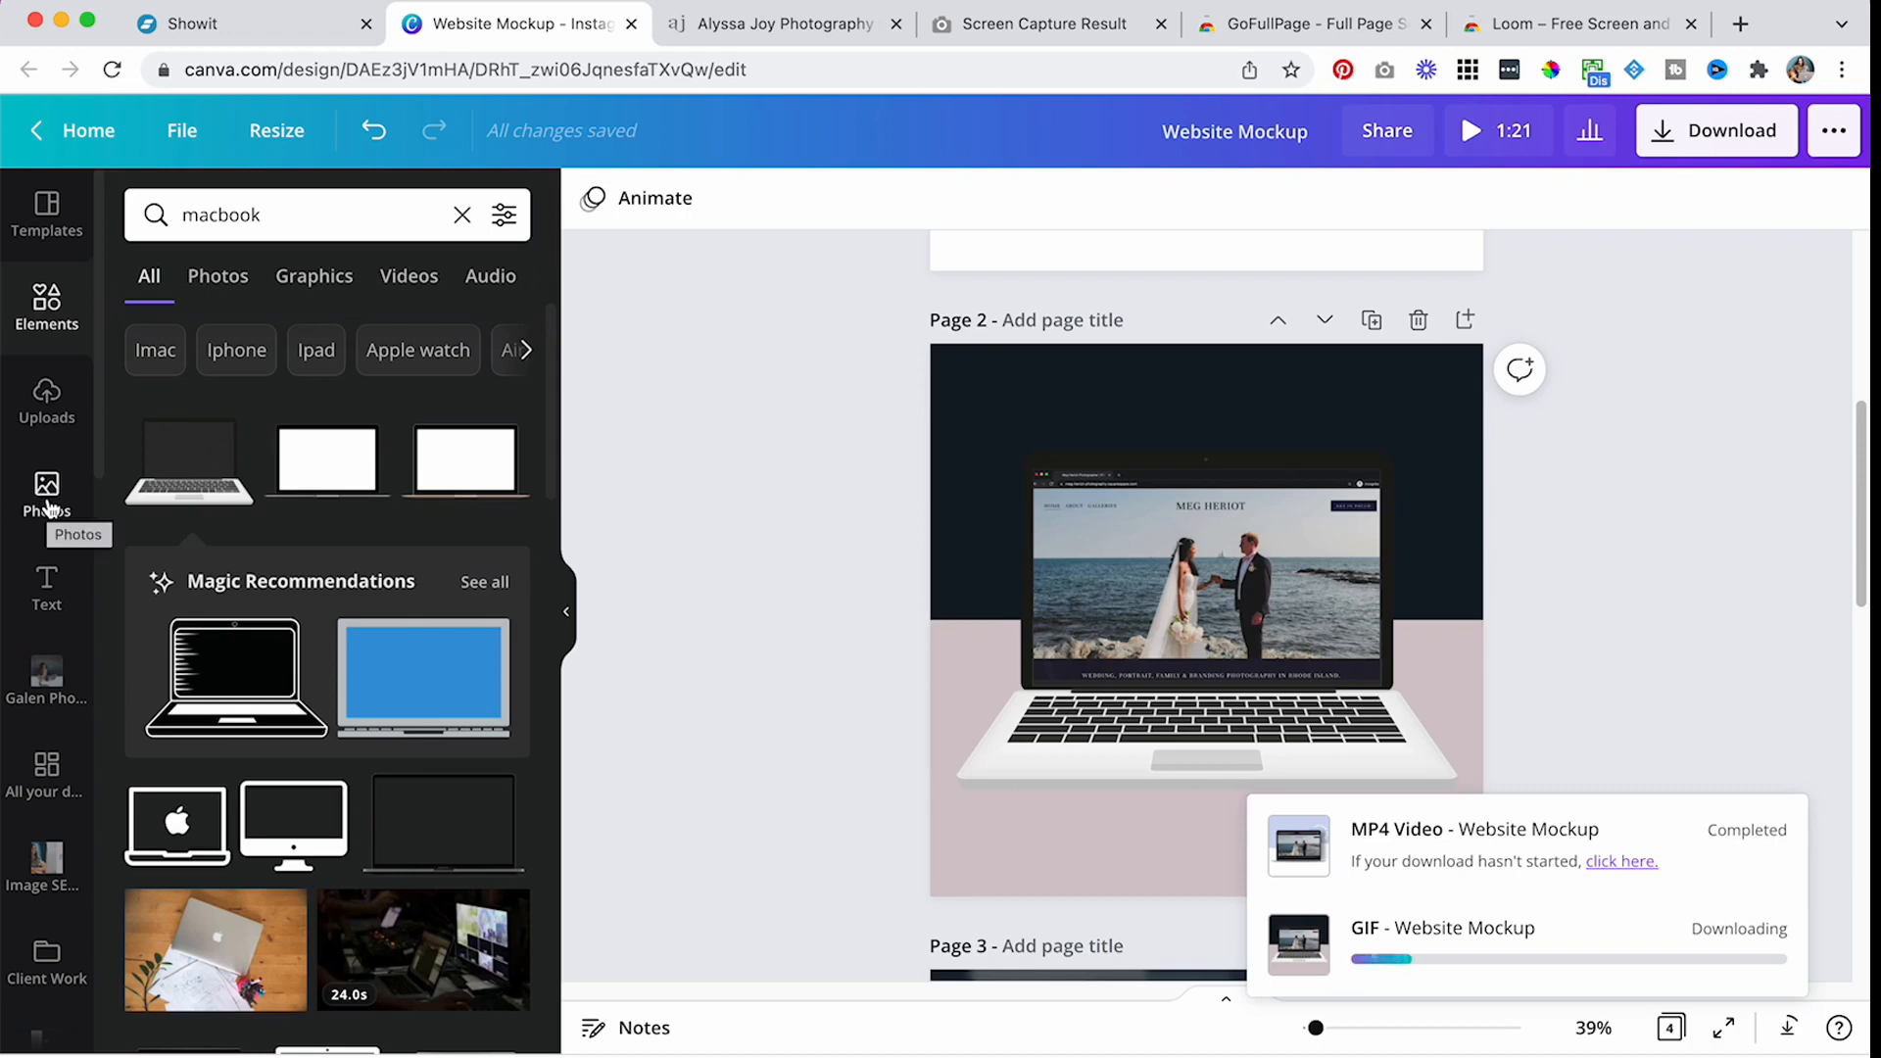
left_click(47, 500)
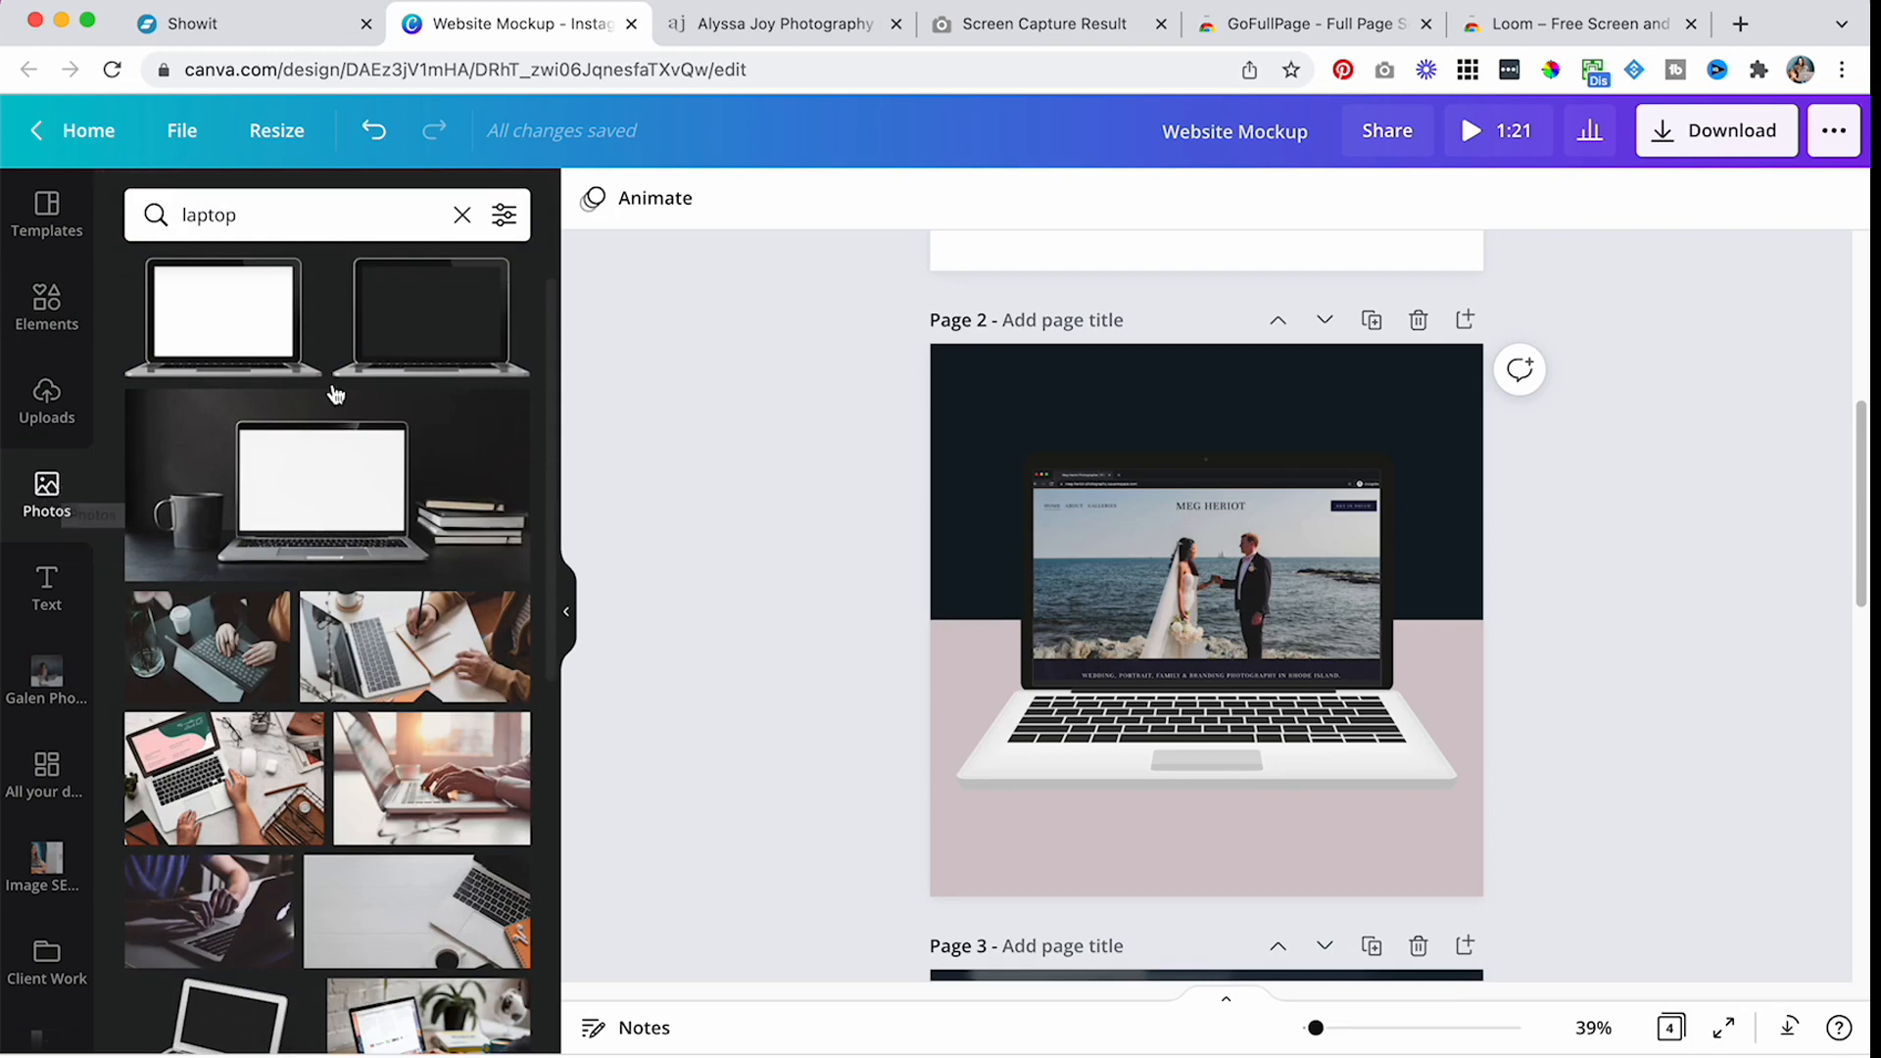
scroll(329, 624, "down", 5)
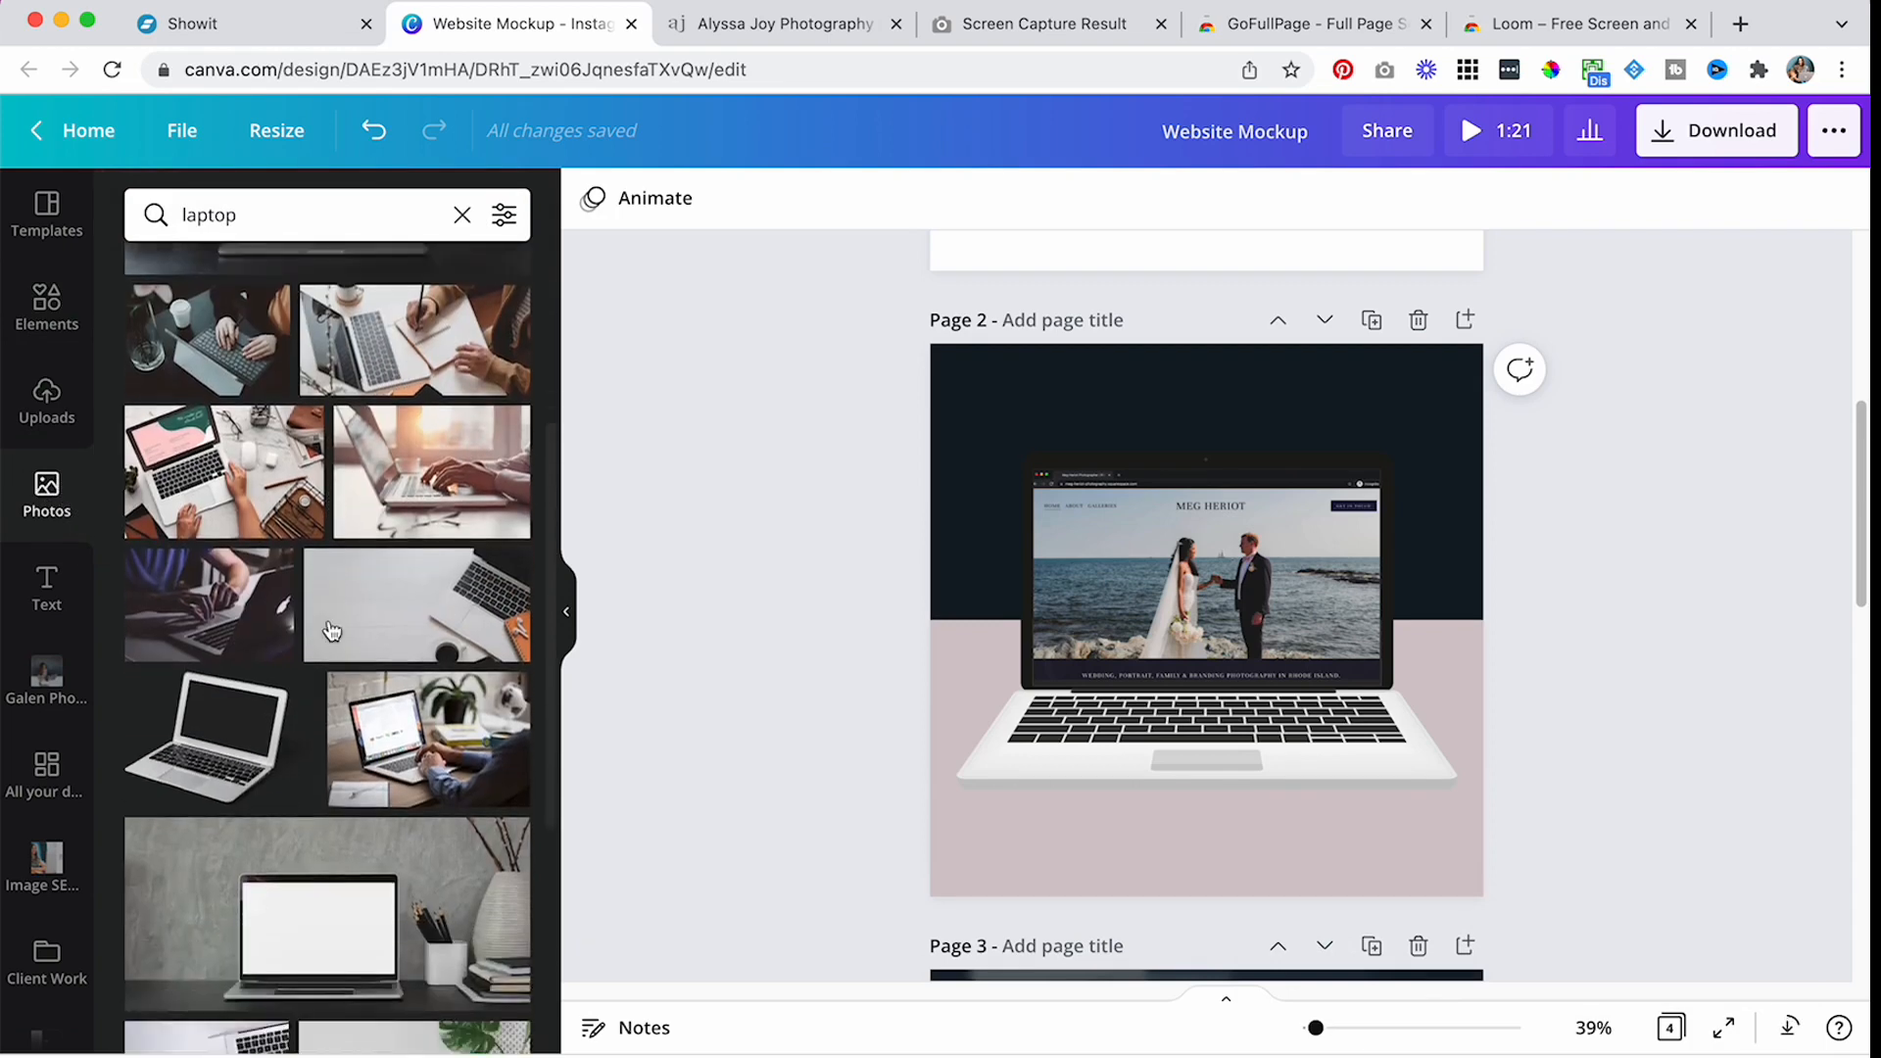
scroll(329, 627, "down", 6)
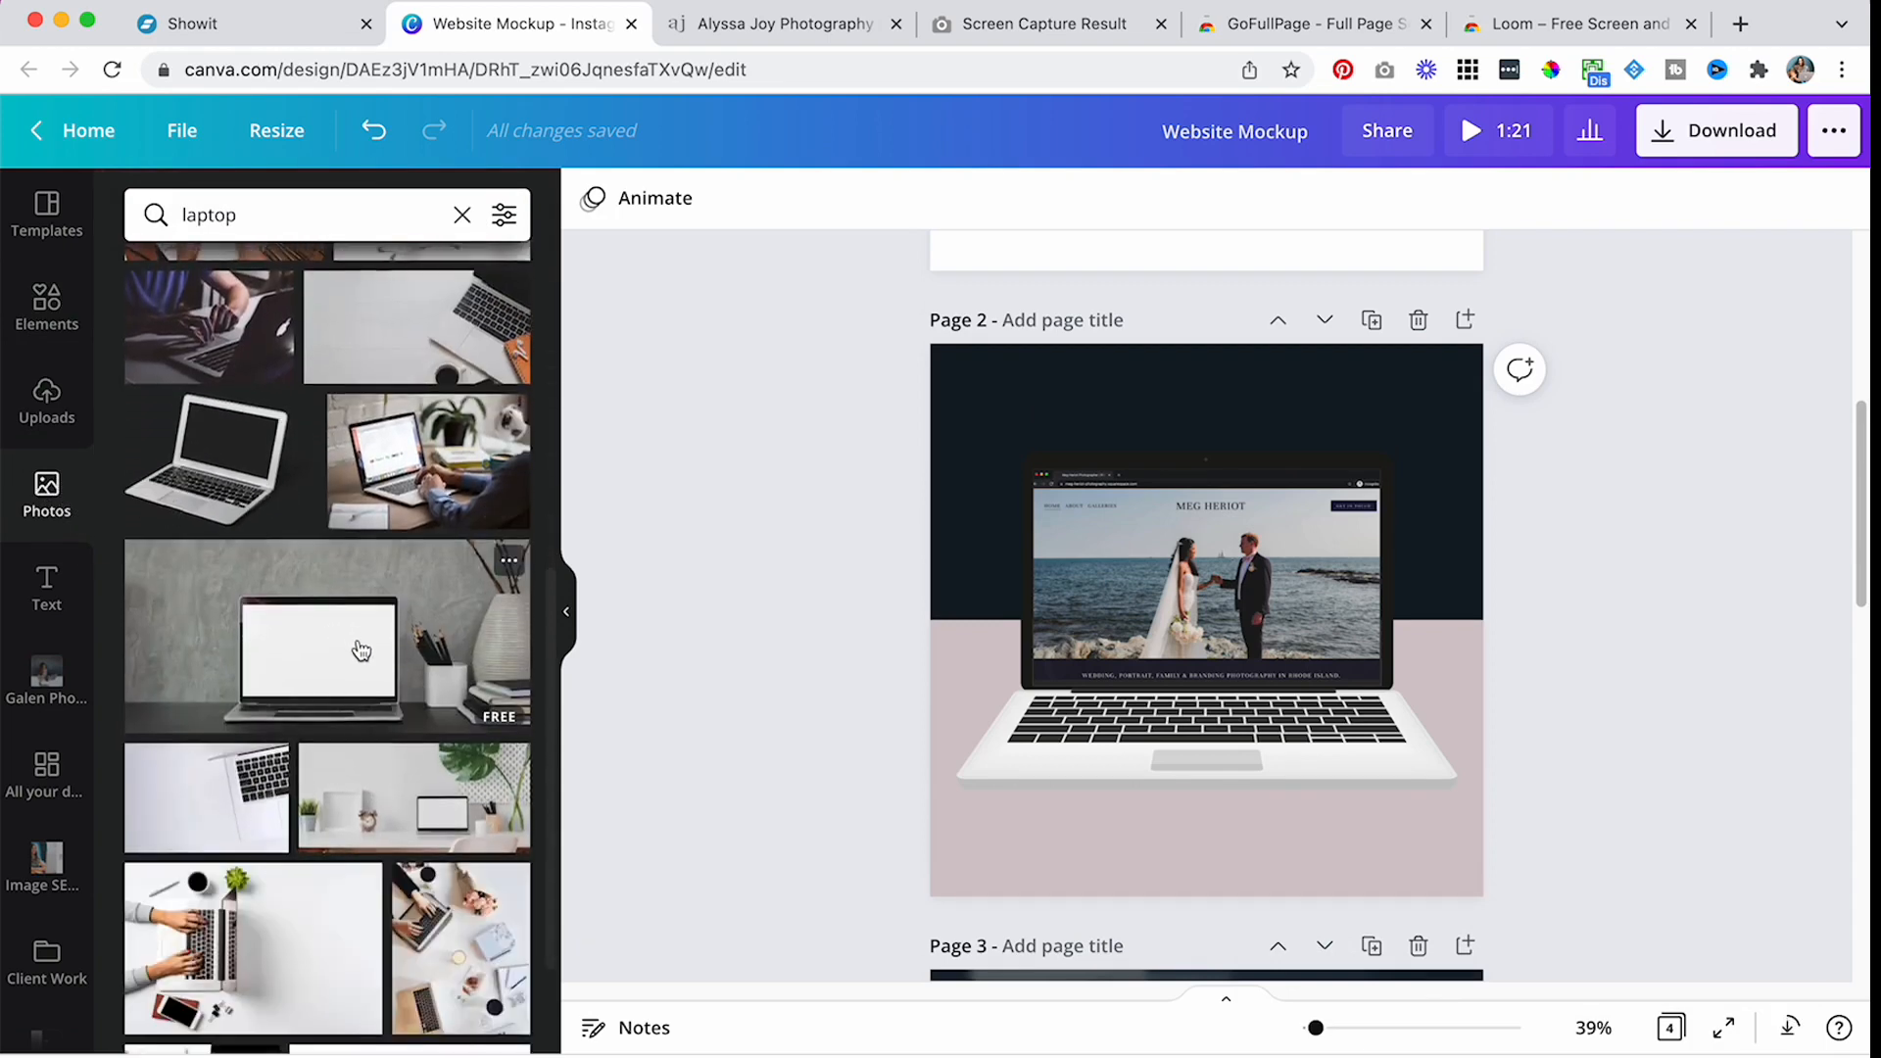
left_click(1469, 323)
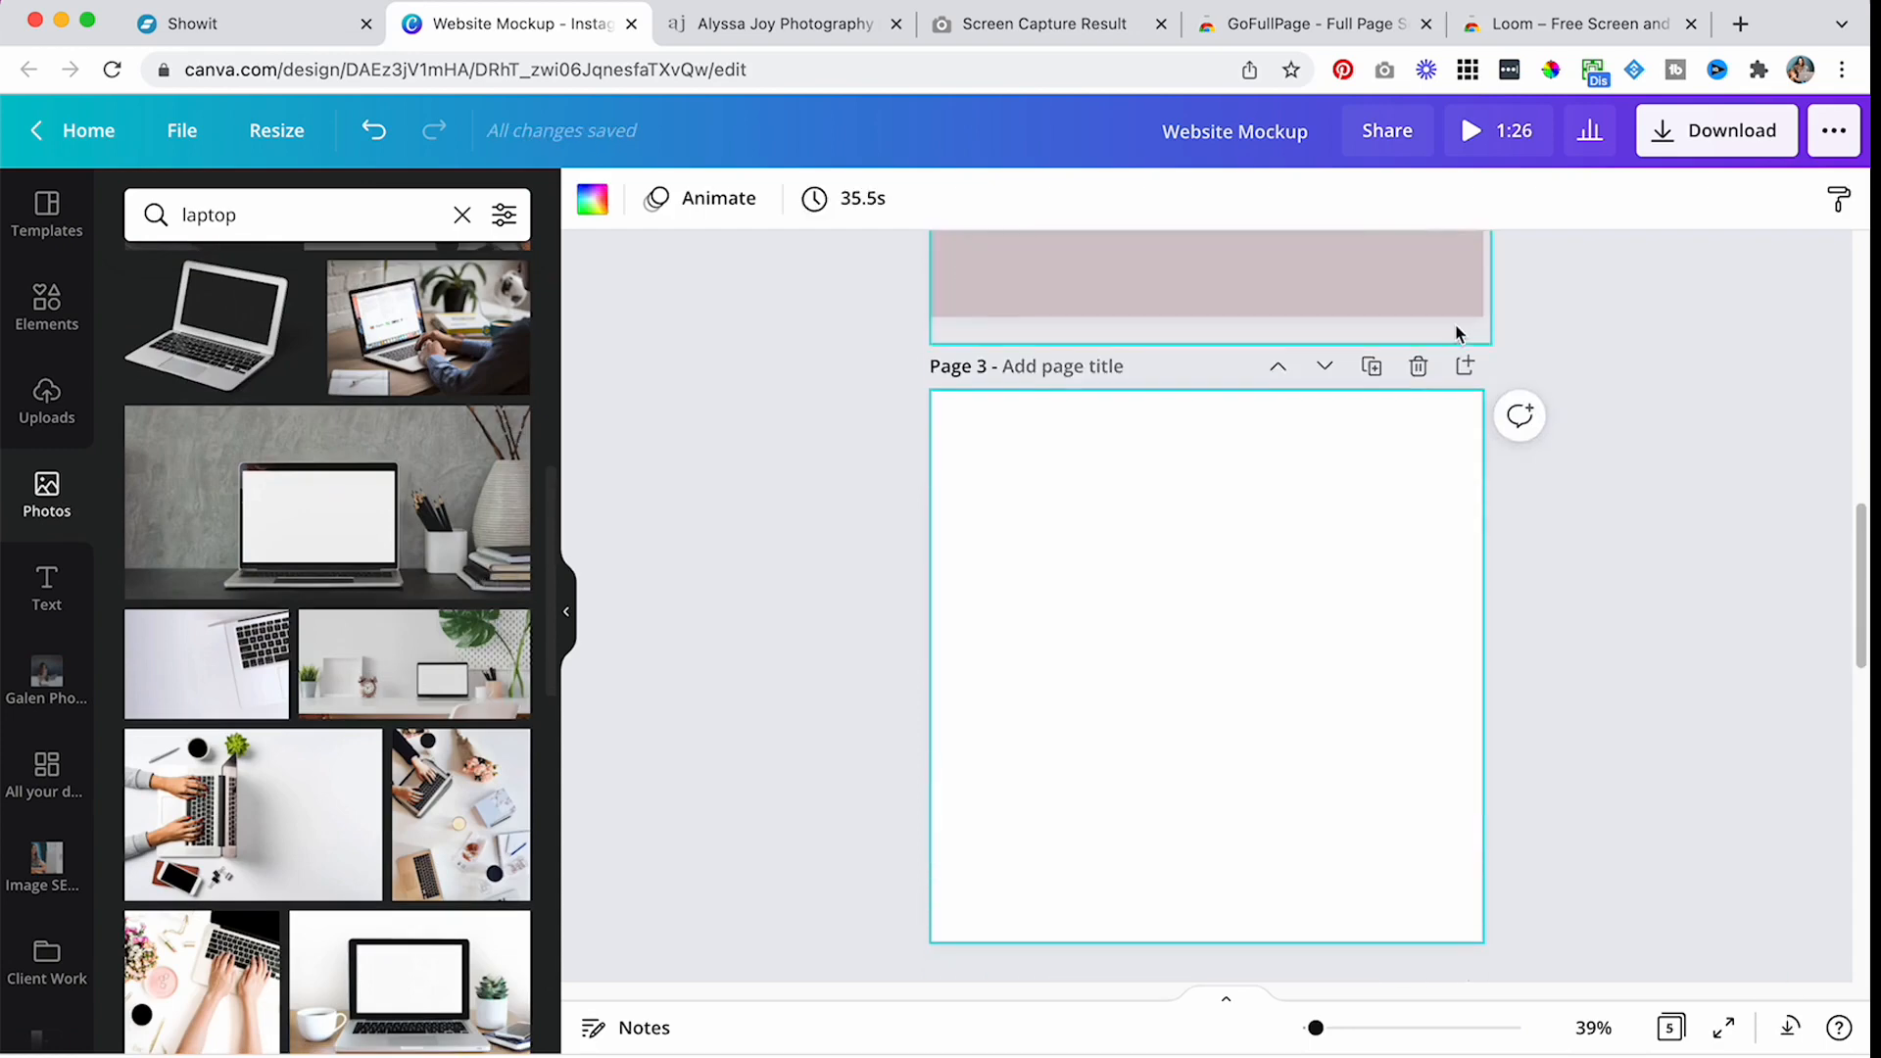
- Place the desk photo with the laptop and green leaf on page 3 and enlarge it to cover the page with the laptop near the middle
left_click(406, 674)
left_click_drag(1143, 622, 1018, 437)
left_click_drag(1318, 593, 1541, 966)
left_click_drag(1702, 425, 1692, 237)
left_click_drag(1163, 514, 948, 481)
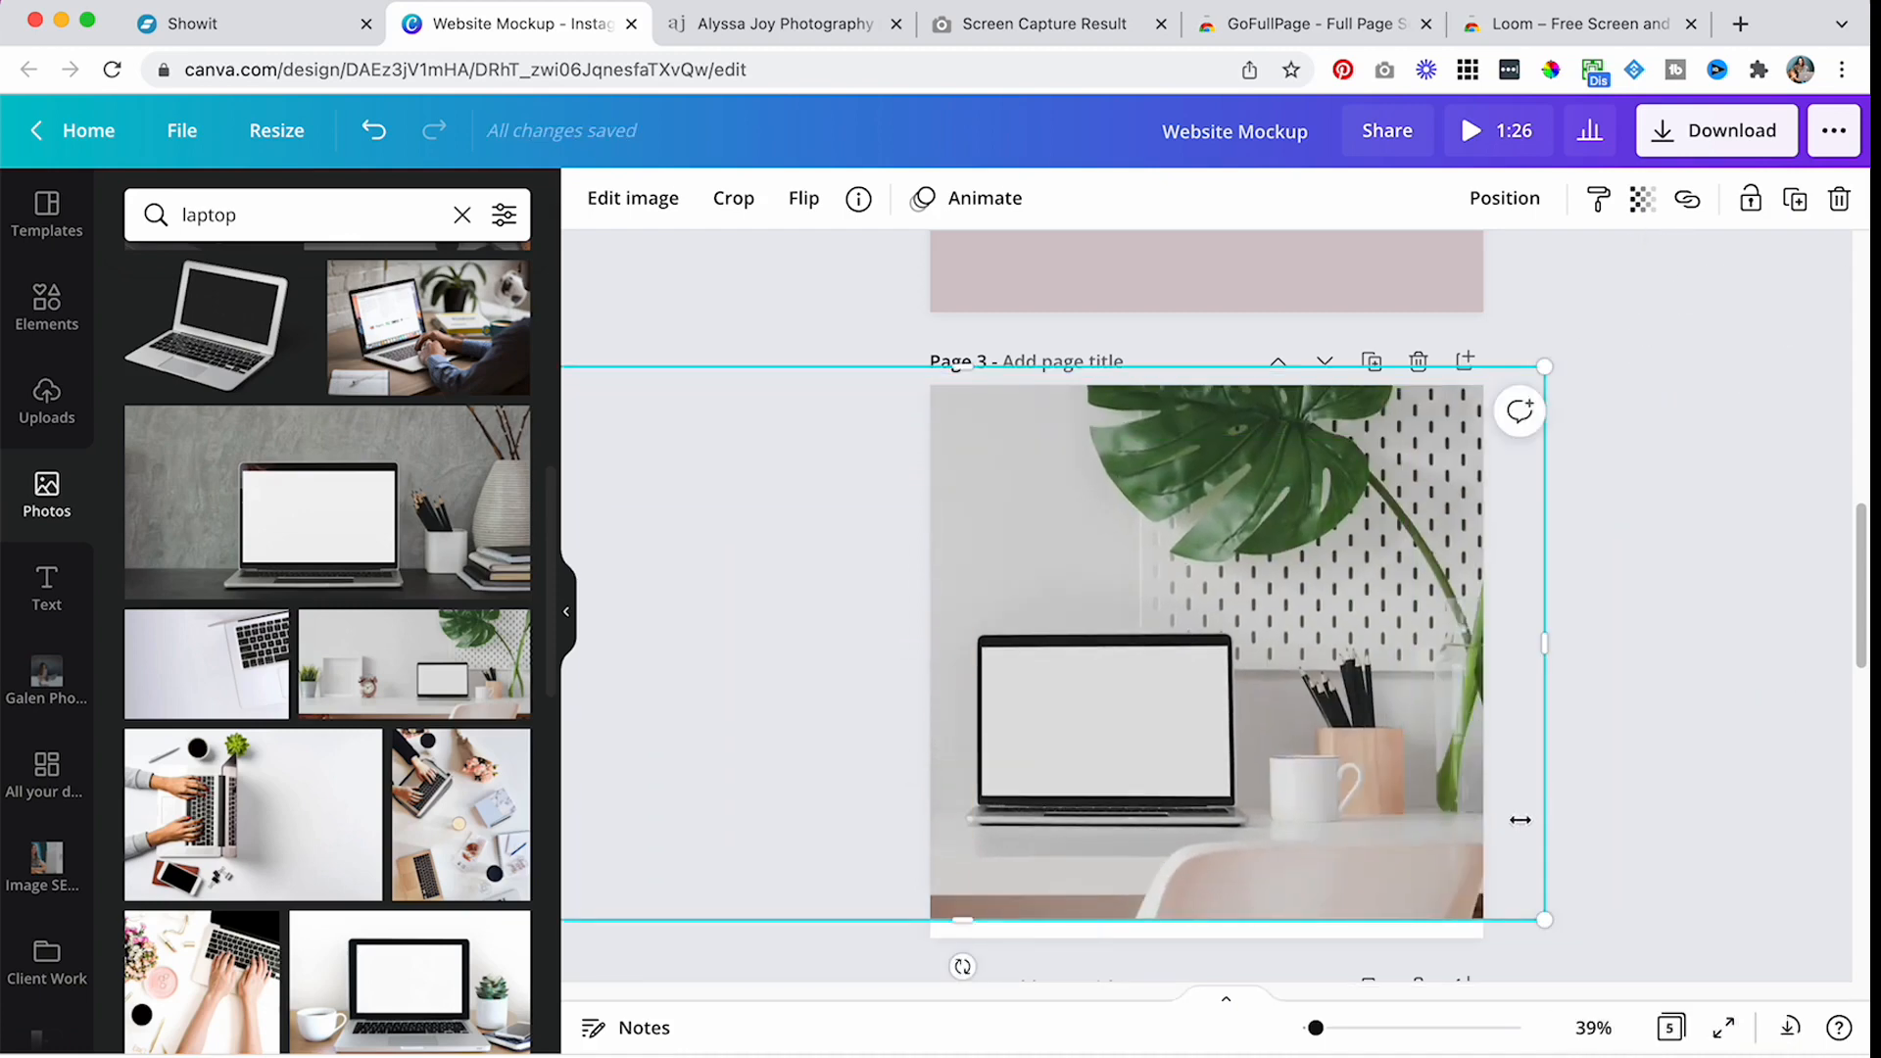
left_click_drag(1544, 911, 1644, 950)
left_click_drag(1193, 722, 1201, 722)
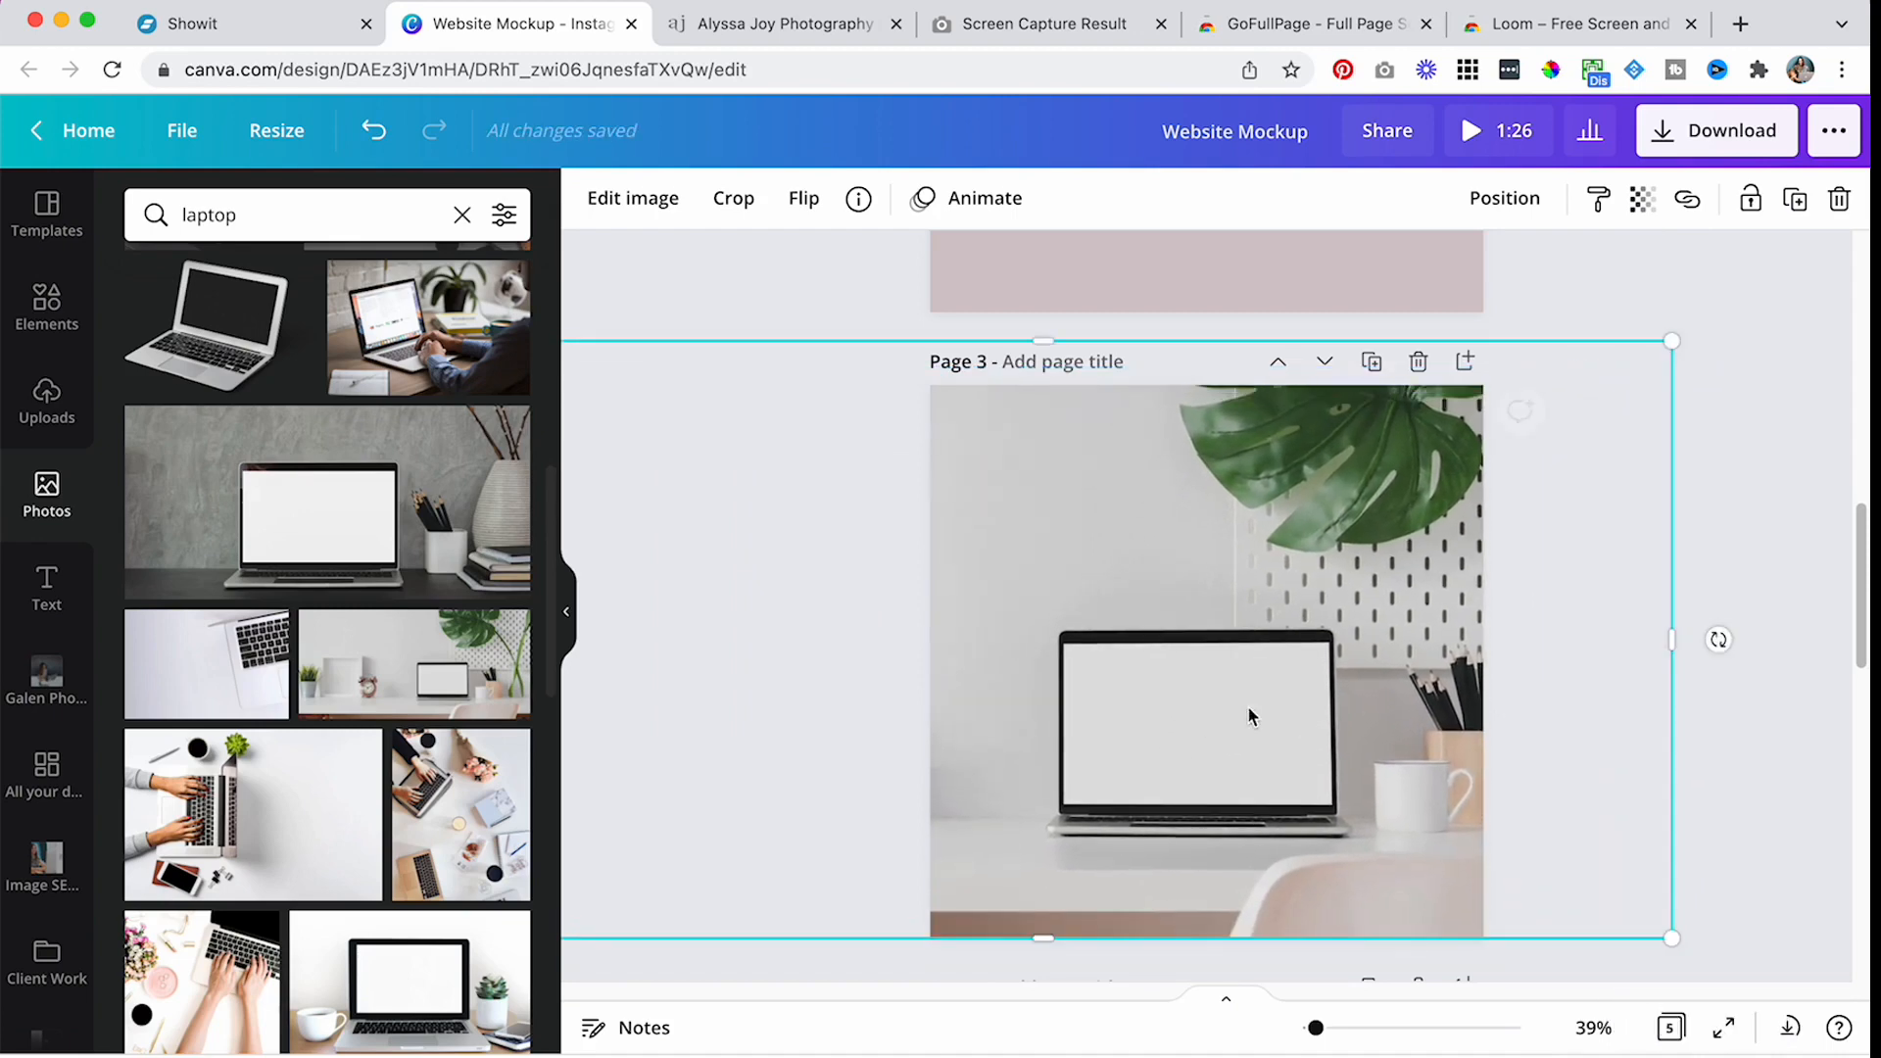
left_click(1753, 607)
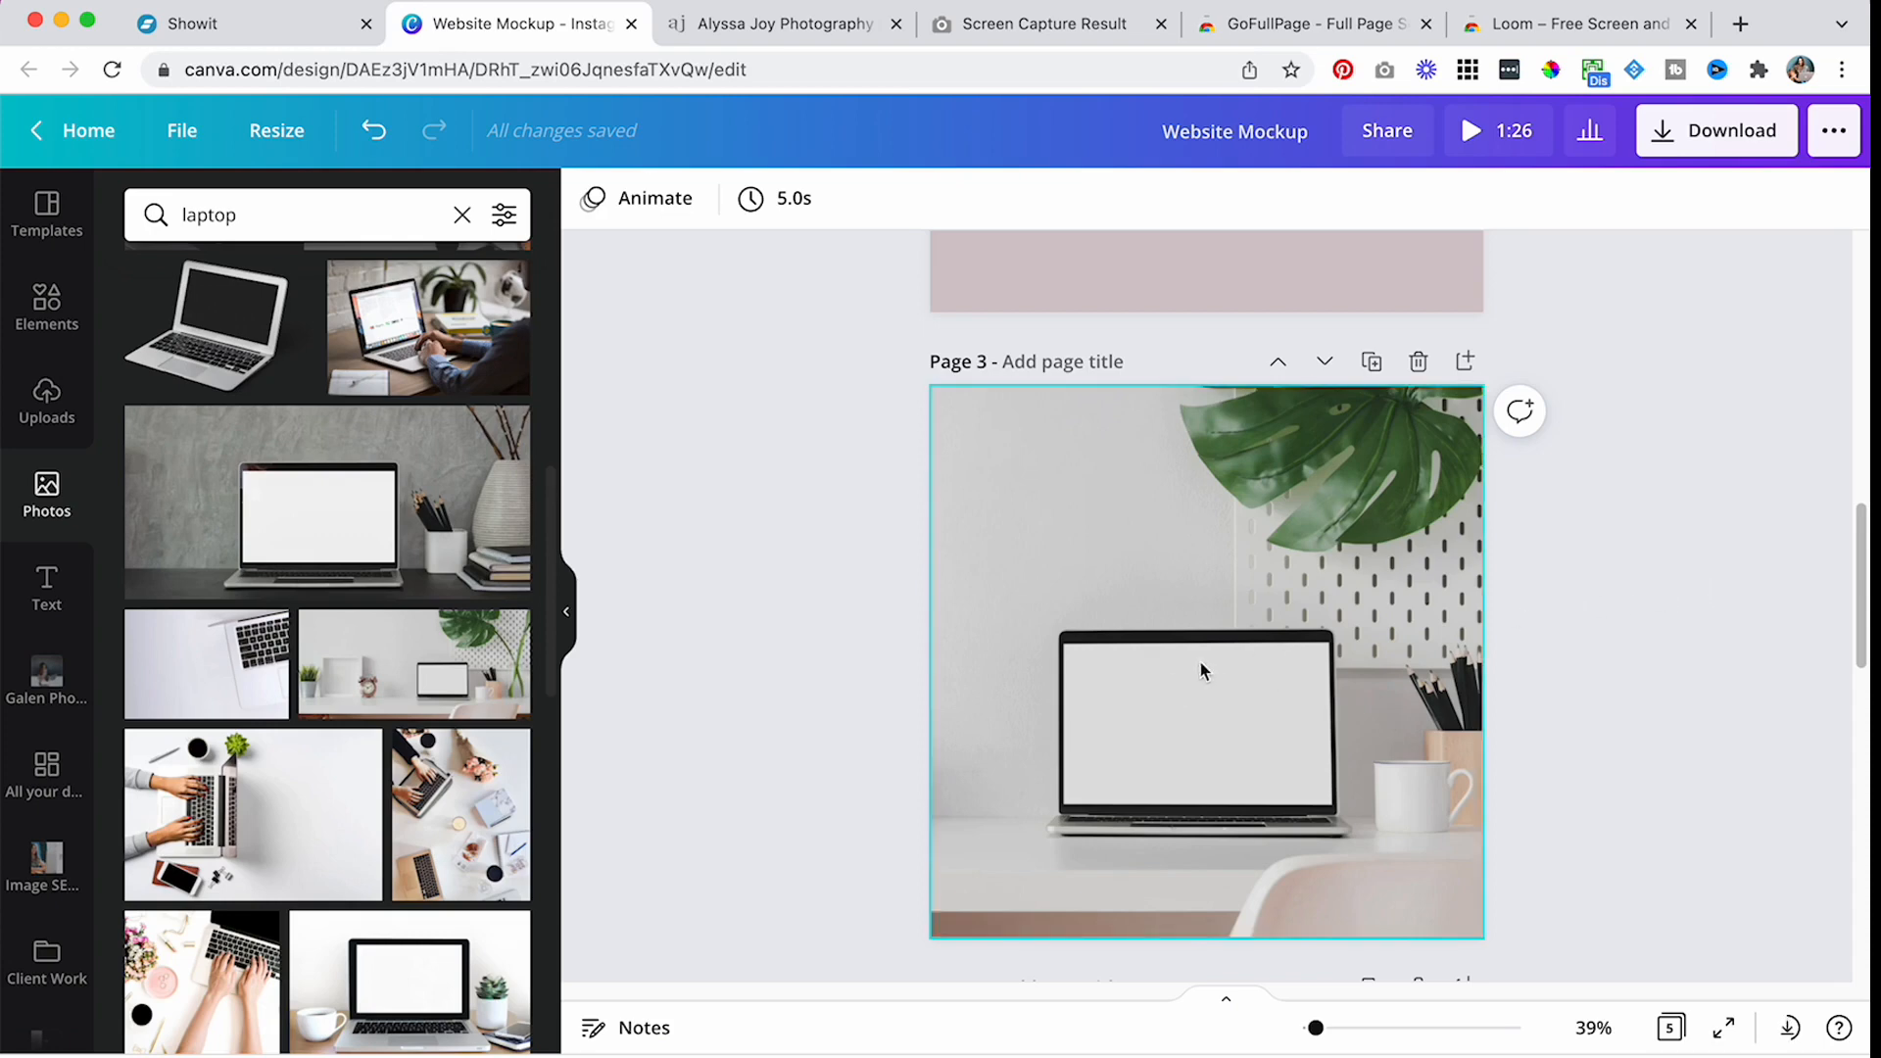
- Copy the website video from page 2 and paste it onto page 3
scroll(1694, 583, "up", 2)
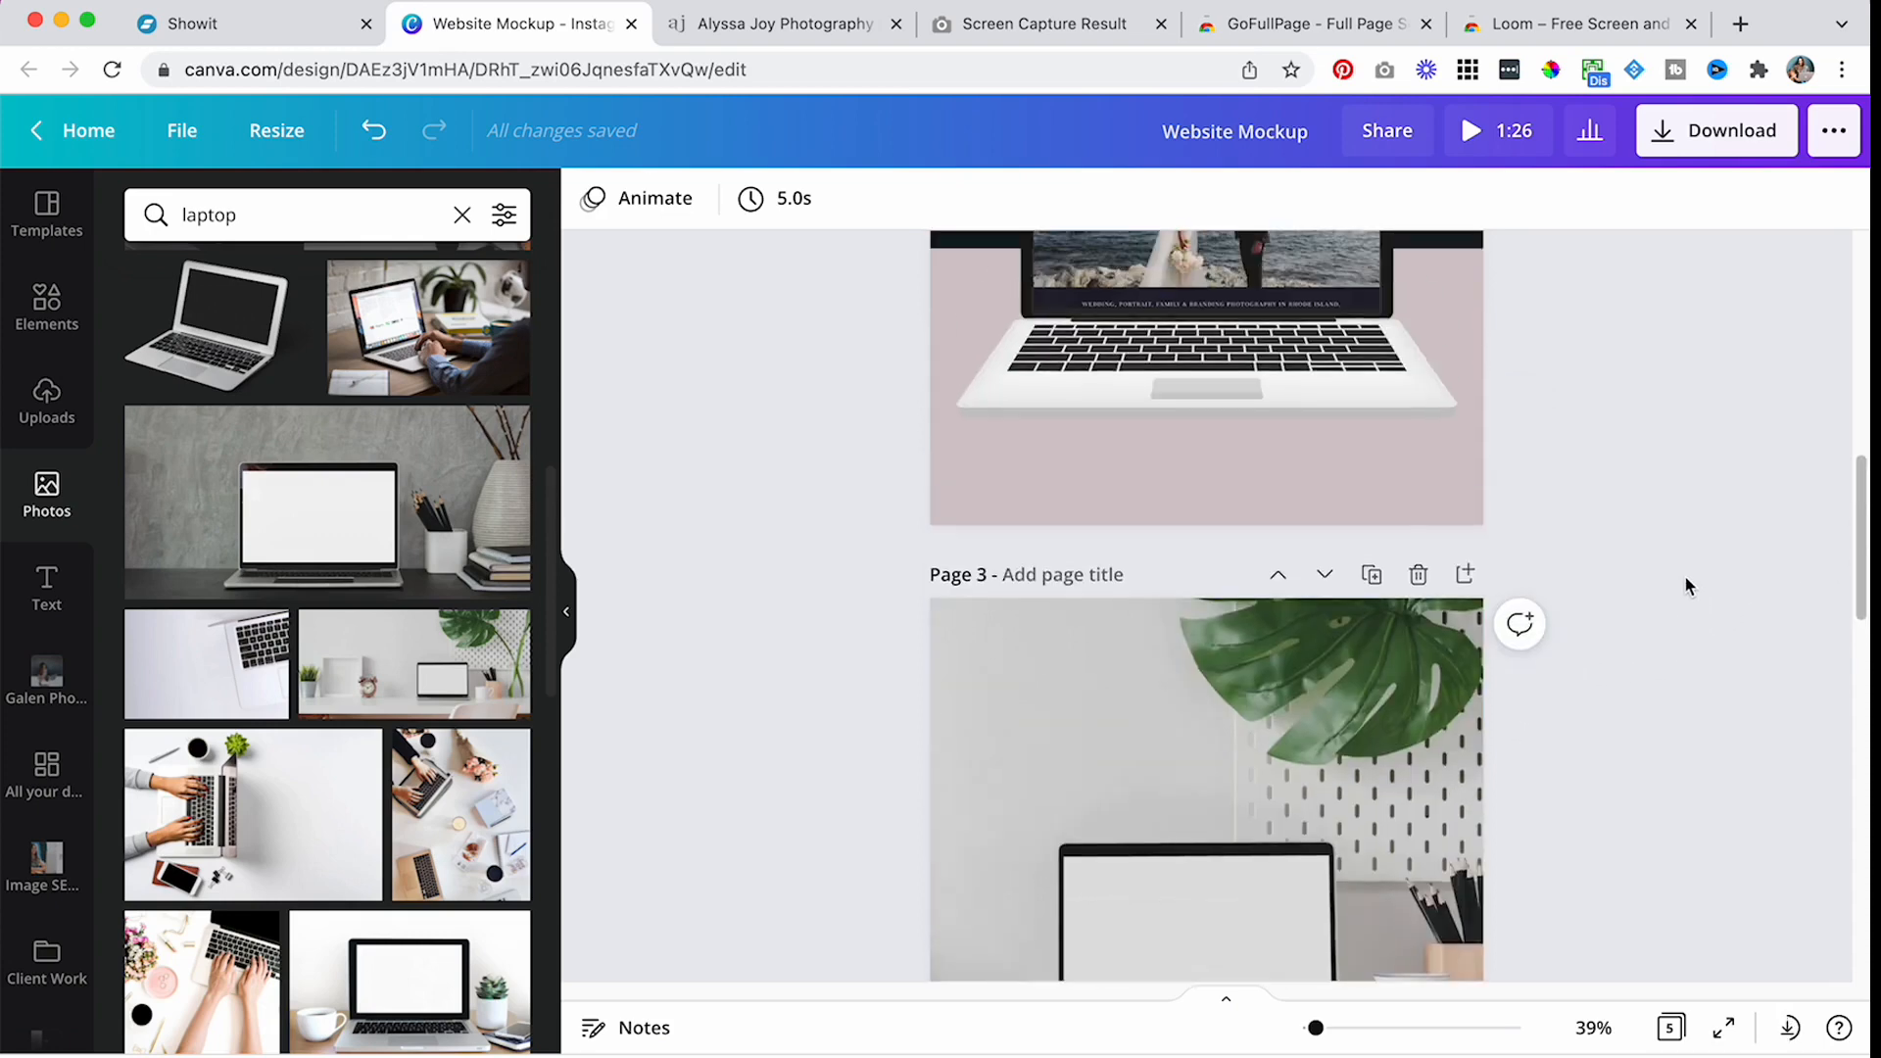
scroll(1685, 585, "up", 2)
left_click(1254, 363)
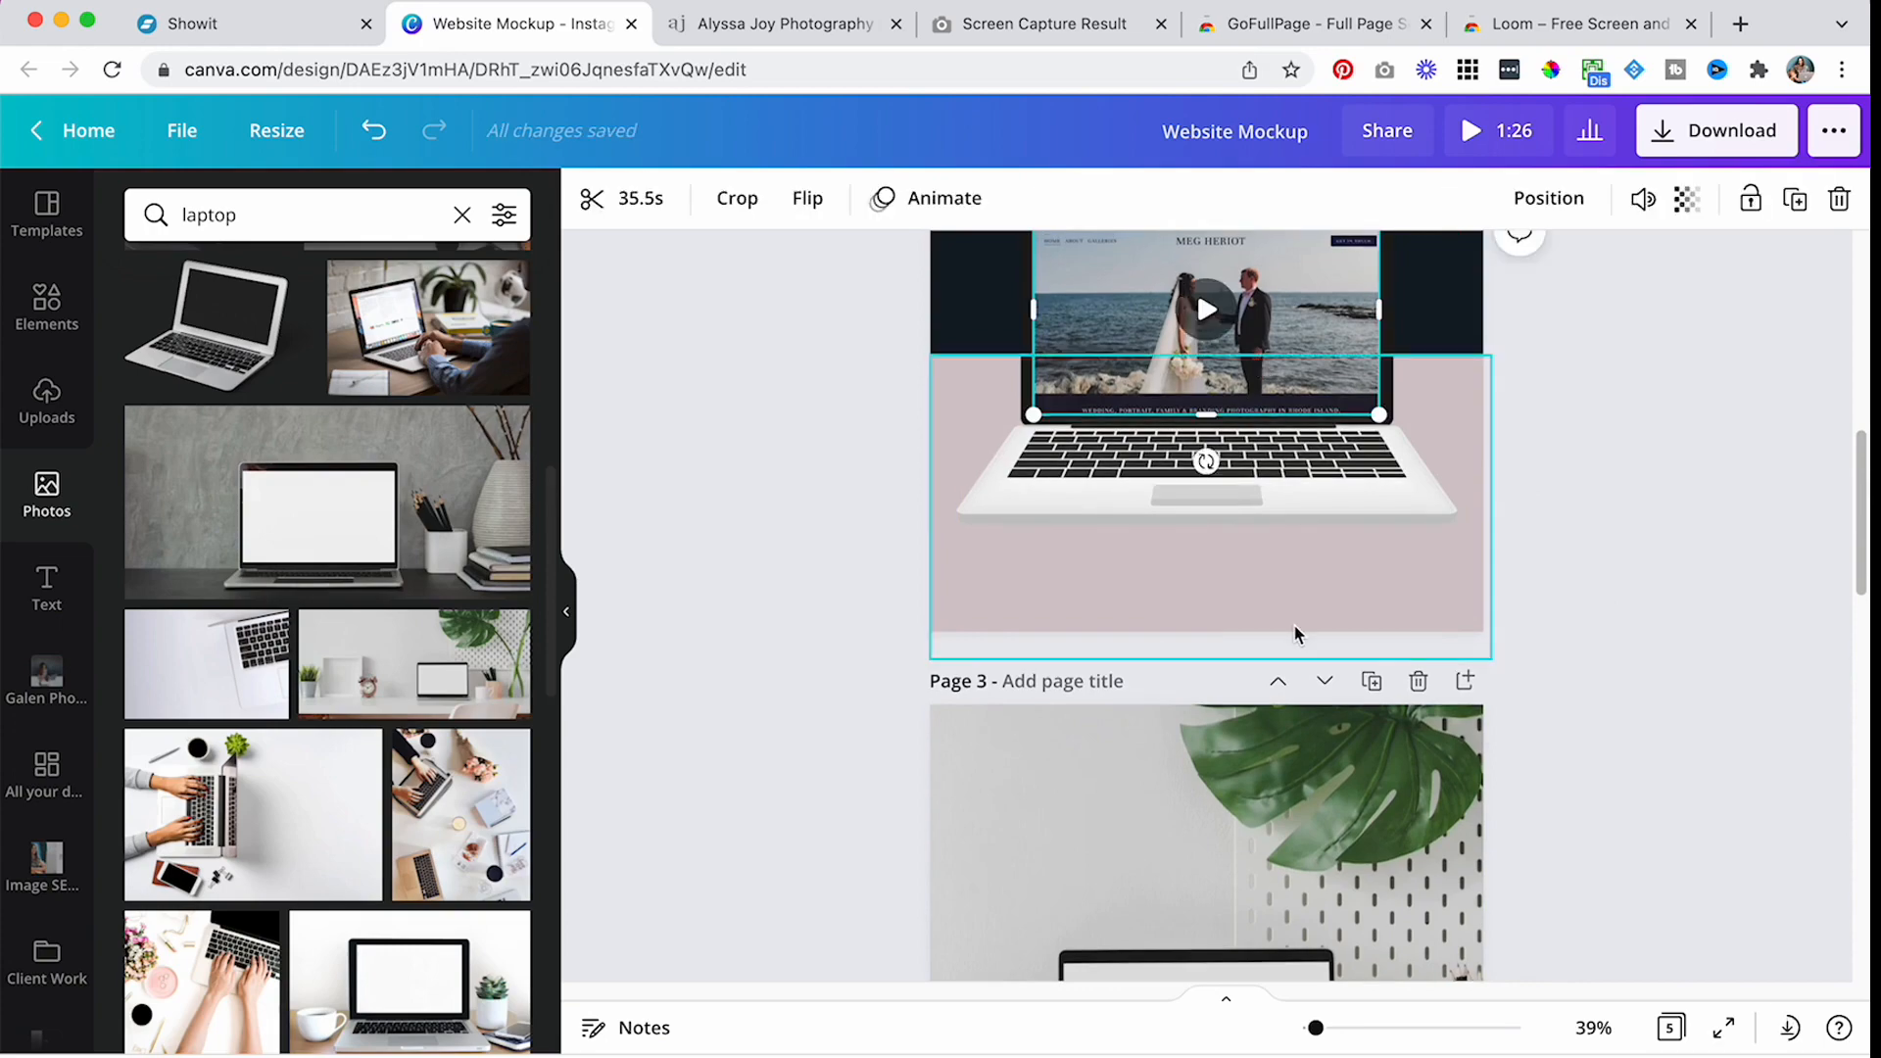
scroll(1293, 633, "down", 5)
key("super+v")
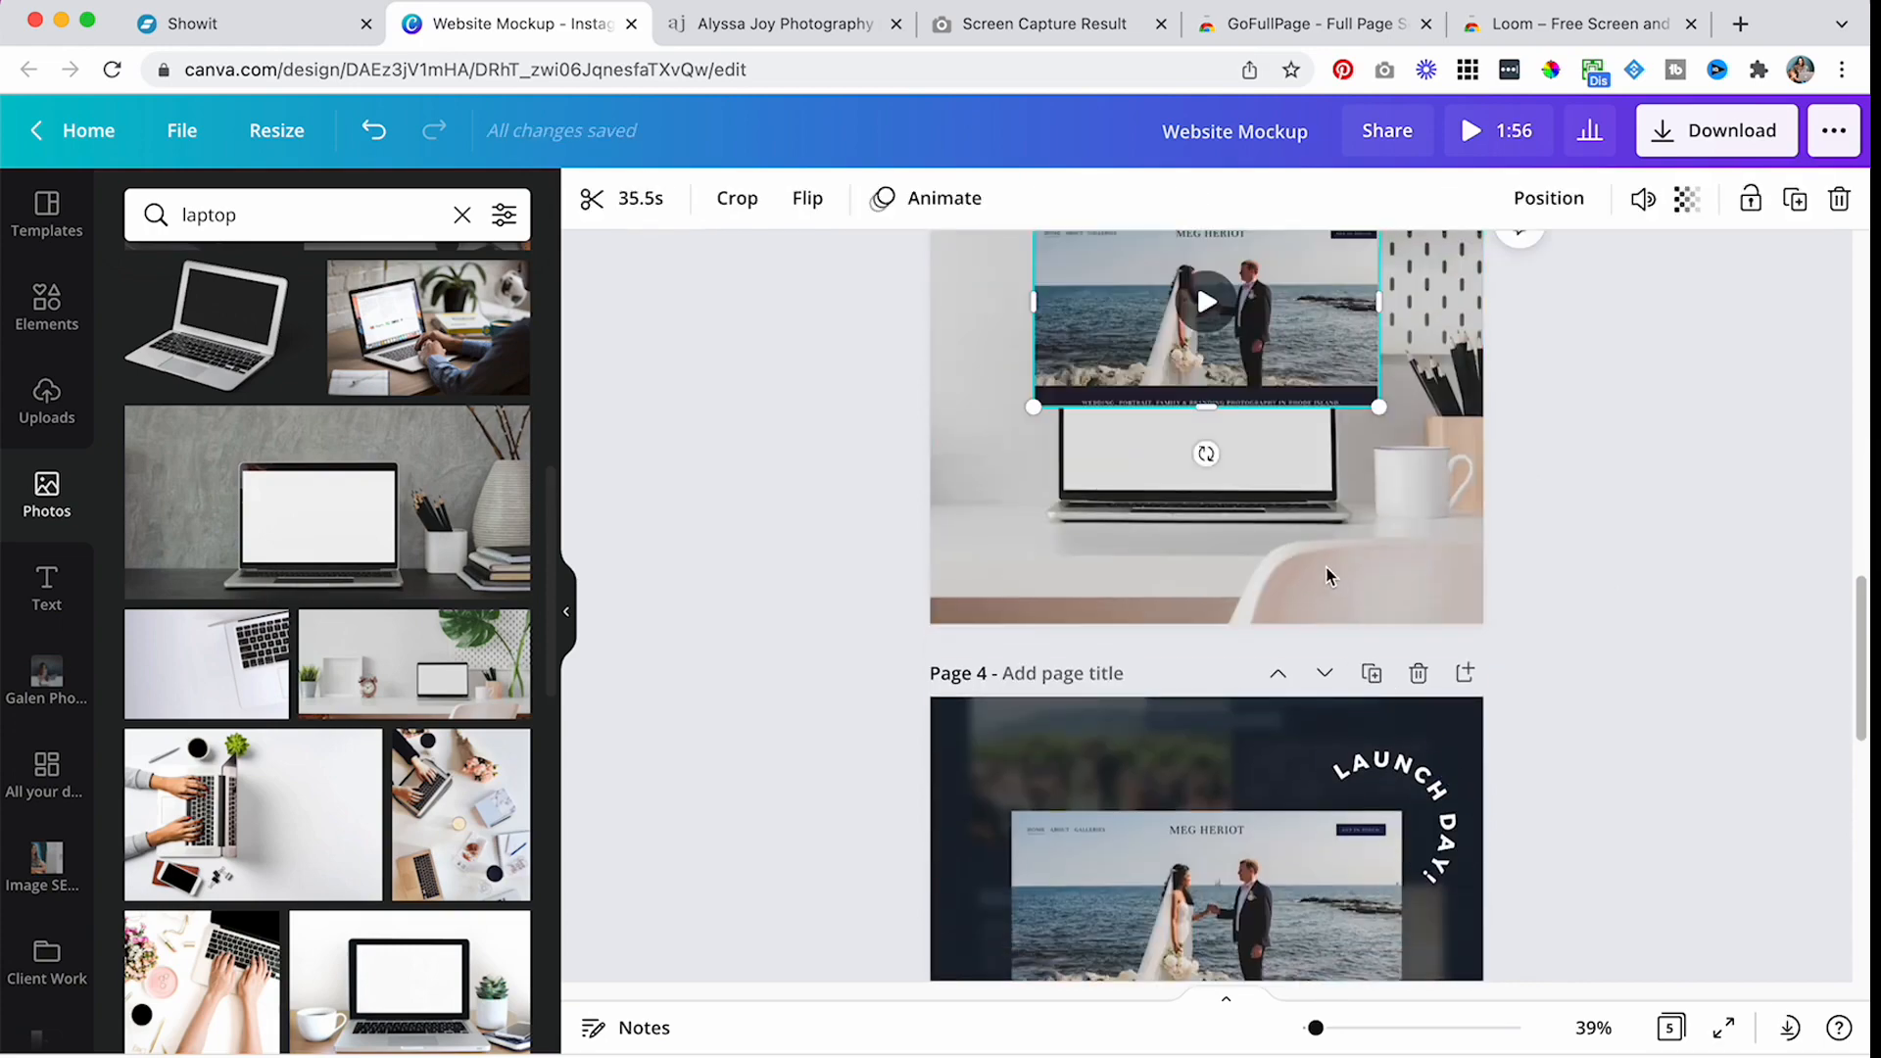
- Move the website video onto the laptop's screen on page 3 and shrink it to the screen's width
scroll(1327, 575, "up", 3)
scroll(1293, 598, "up", 5, "ctrl")
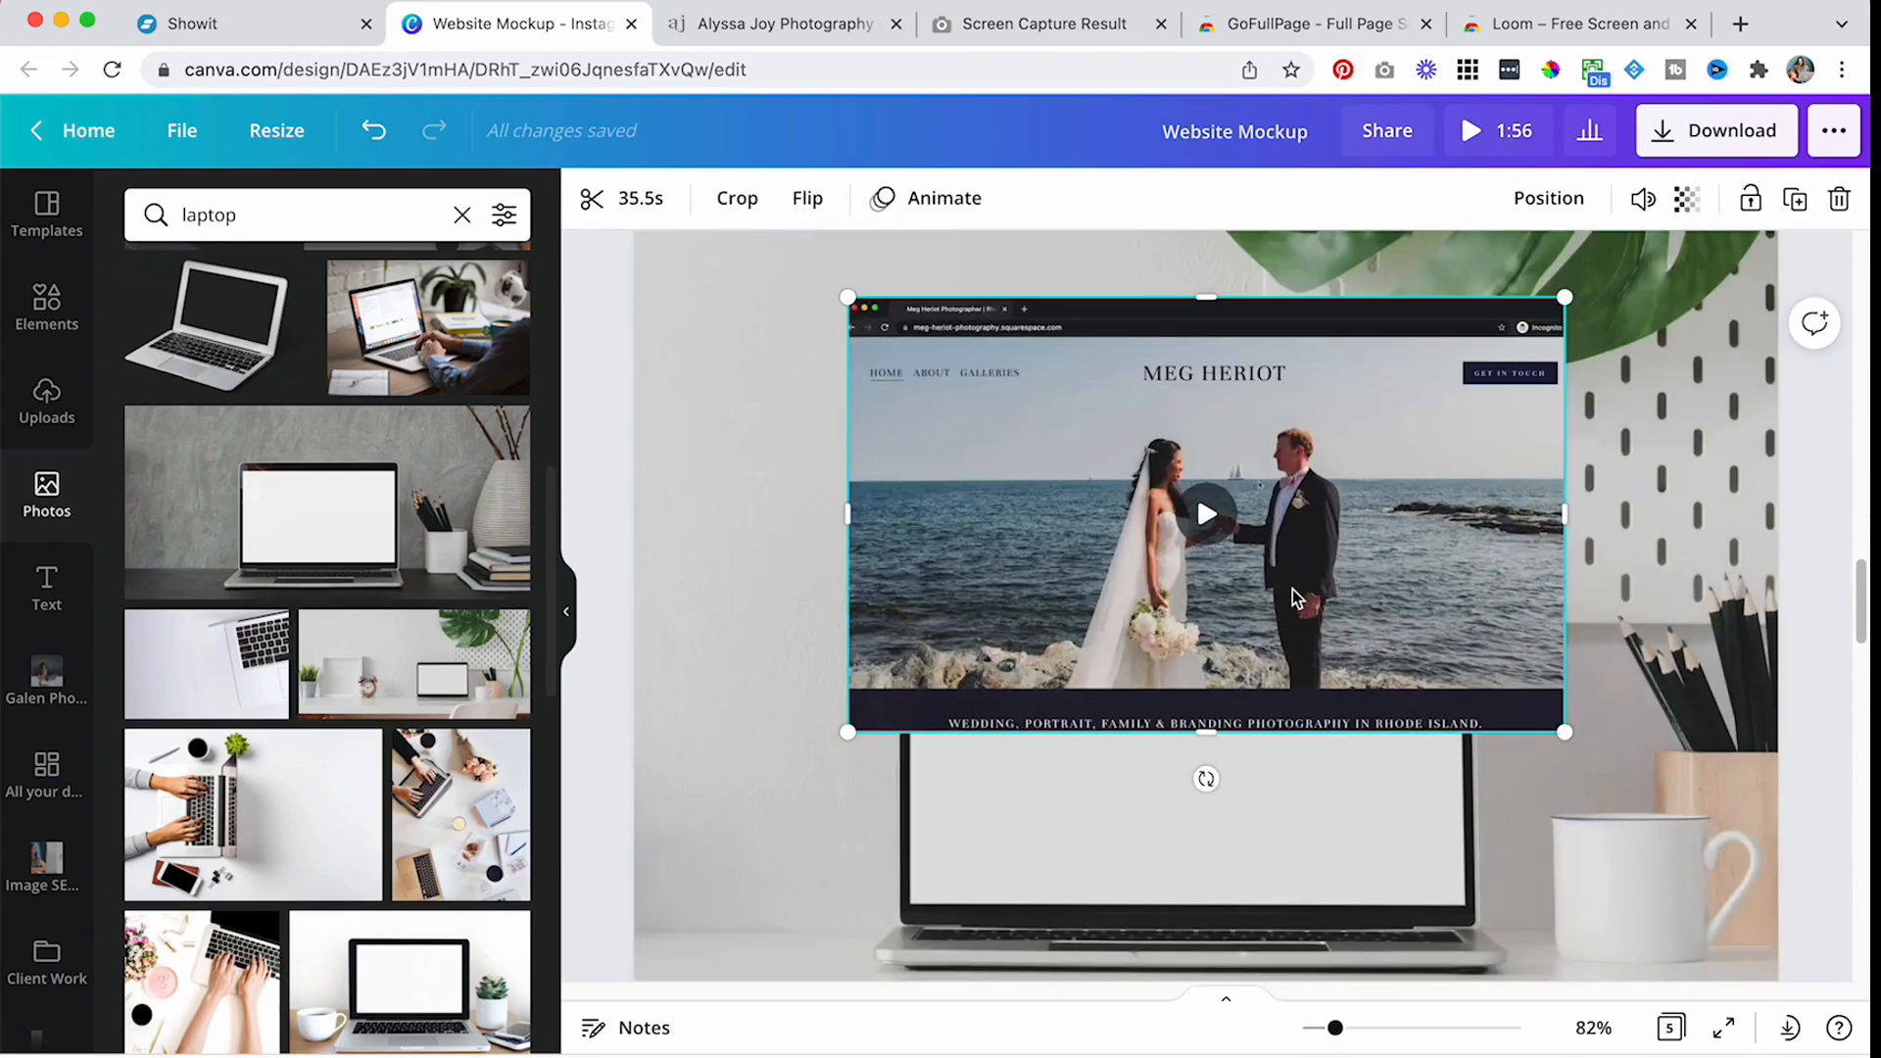
left_click_drag(1081, 389, 1097, 711)
scroll(1098, 711, "down", 2)
left_click_drag(1627, 790, 1480, 690)
left_click(1567, 691)
left_click(1406, 592)
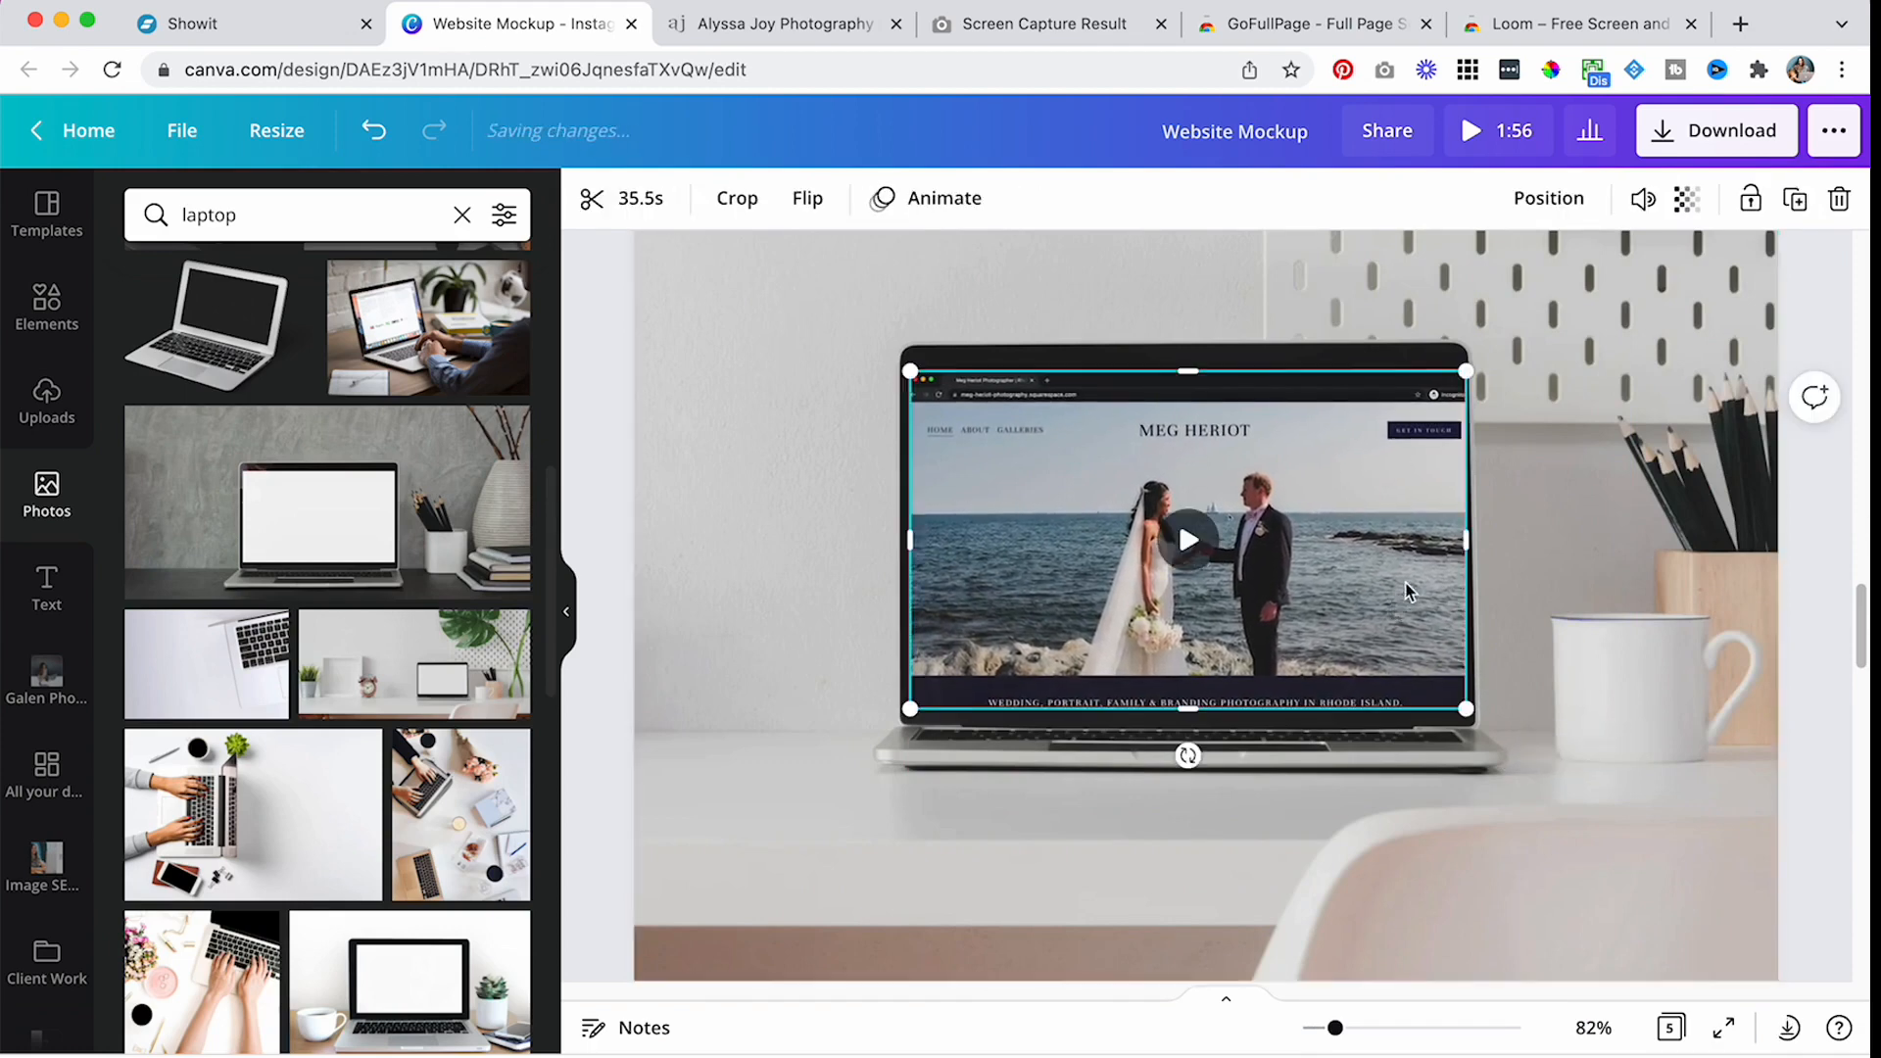
- Fine-tune the website video's size and position so it sits within the laptop bezel on page 3
left_click_drag(1188, 756, 1188, 751)
left_click_drag(1466, 542, 1459, 542)
left_click(1587, 697)
left_click_drag(1393, 631, 1392, 618)
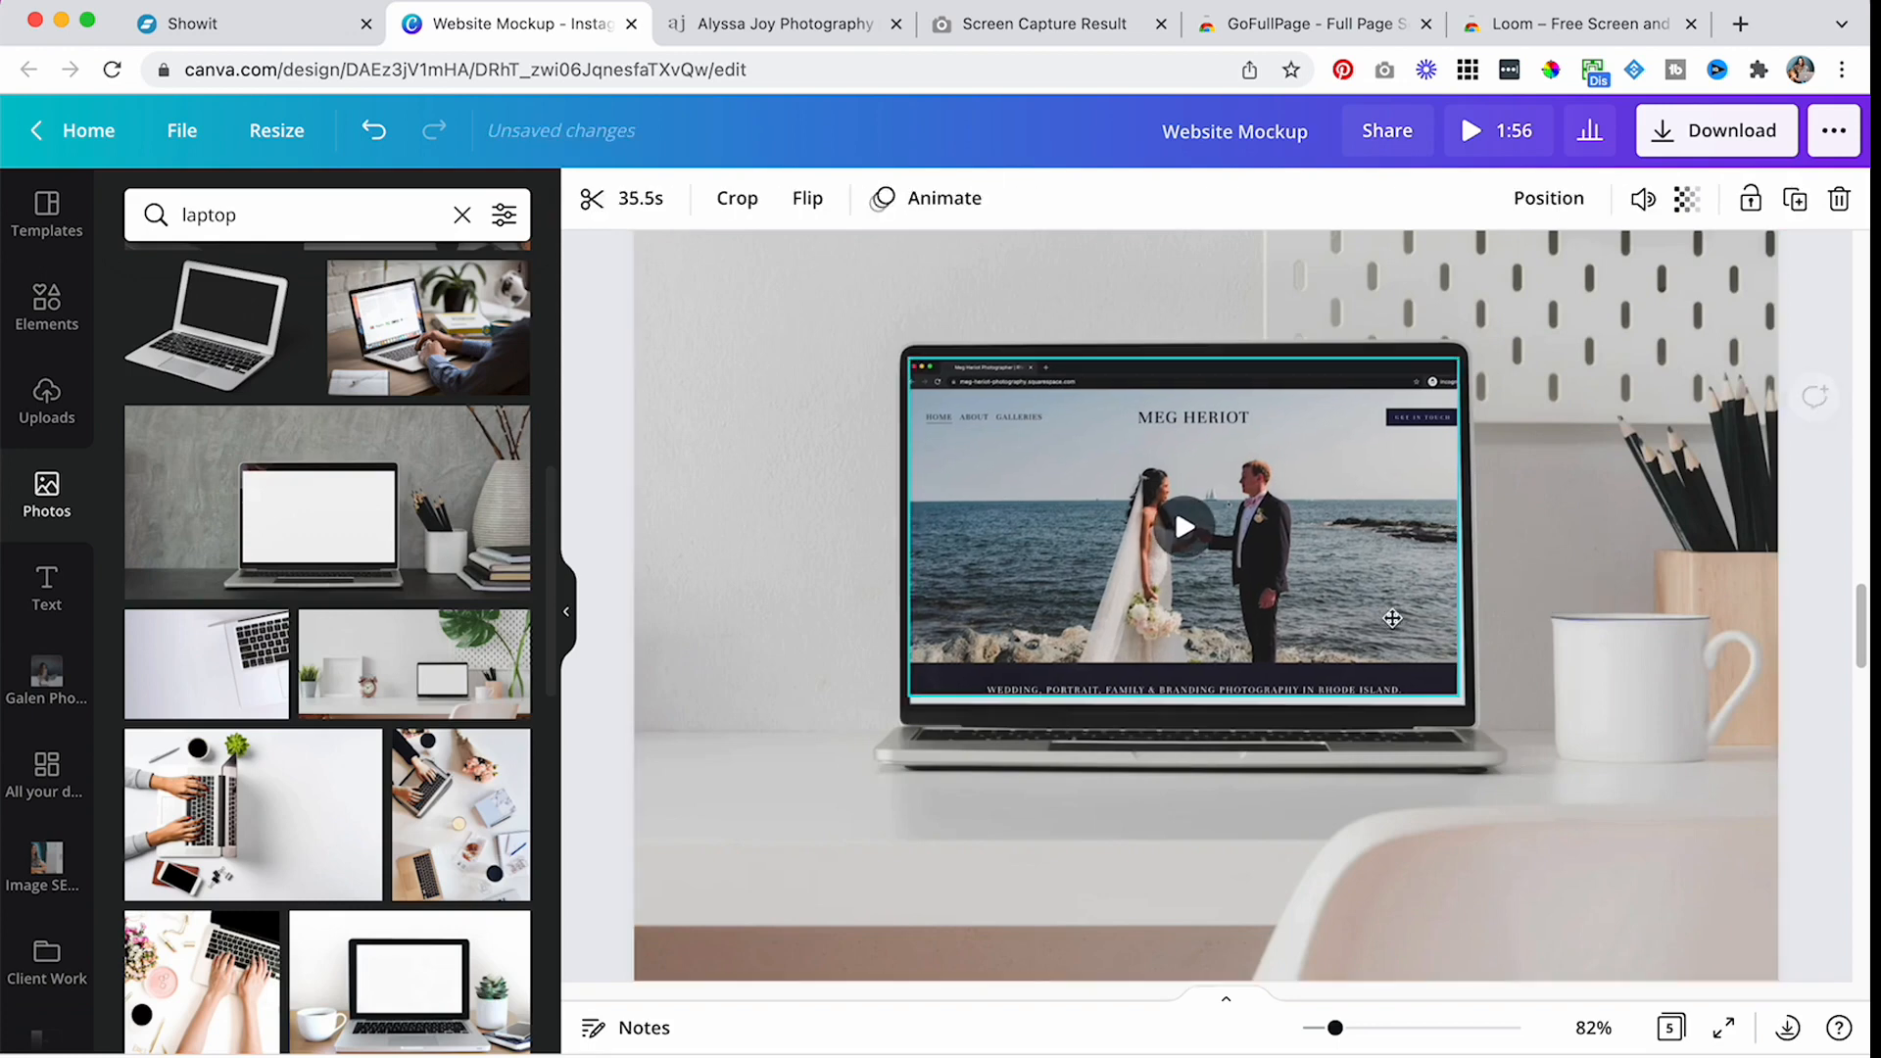
left_click(1570, 718)
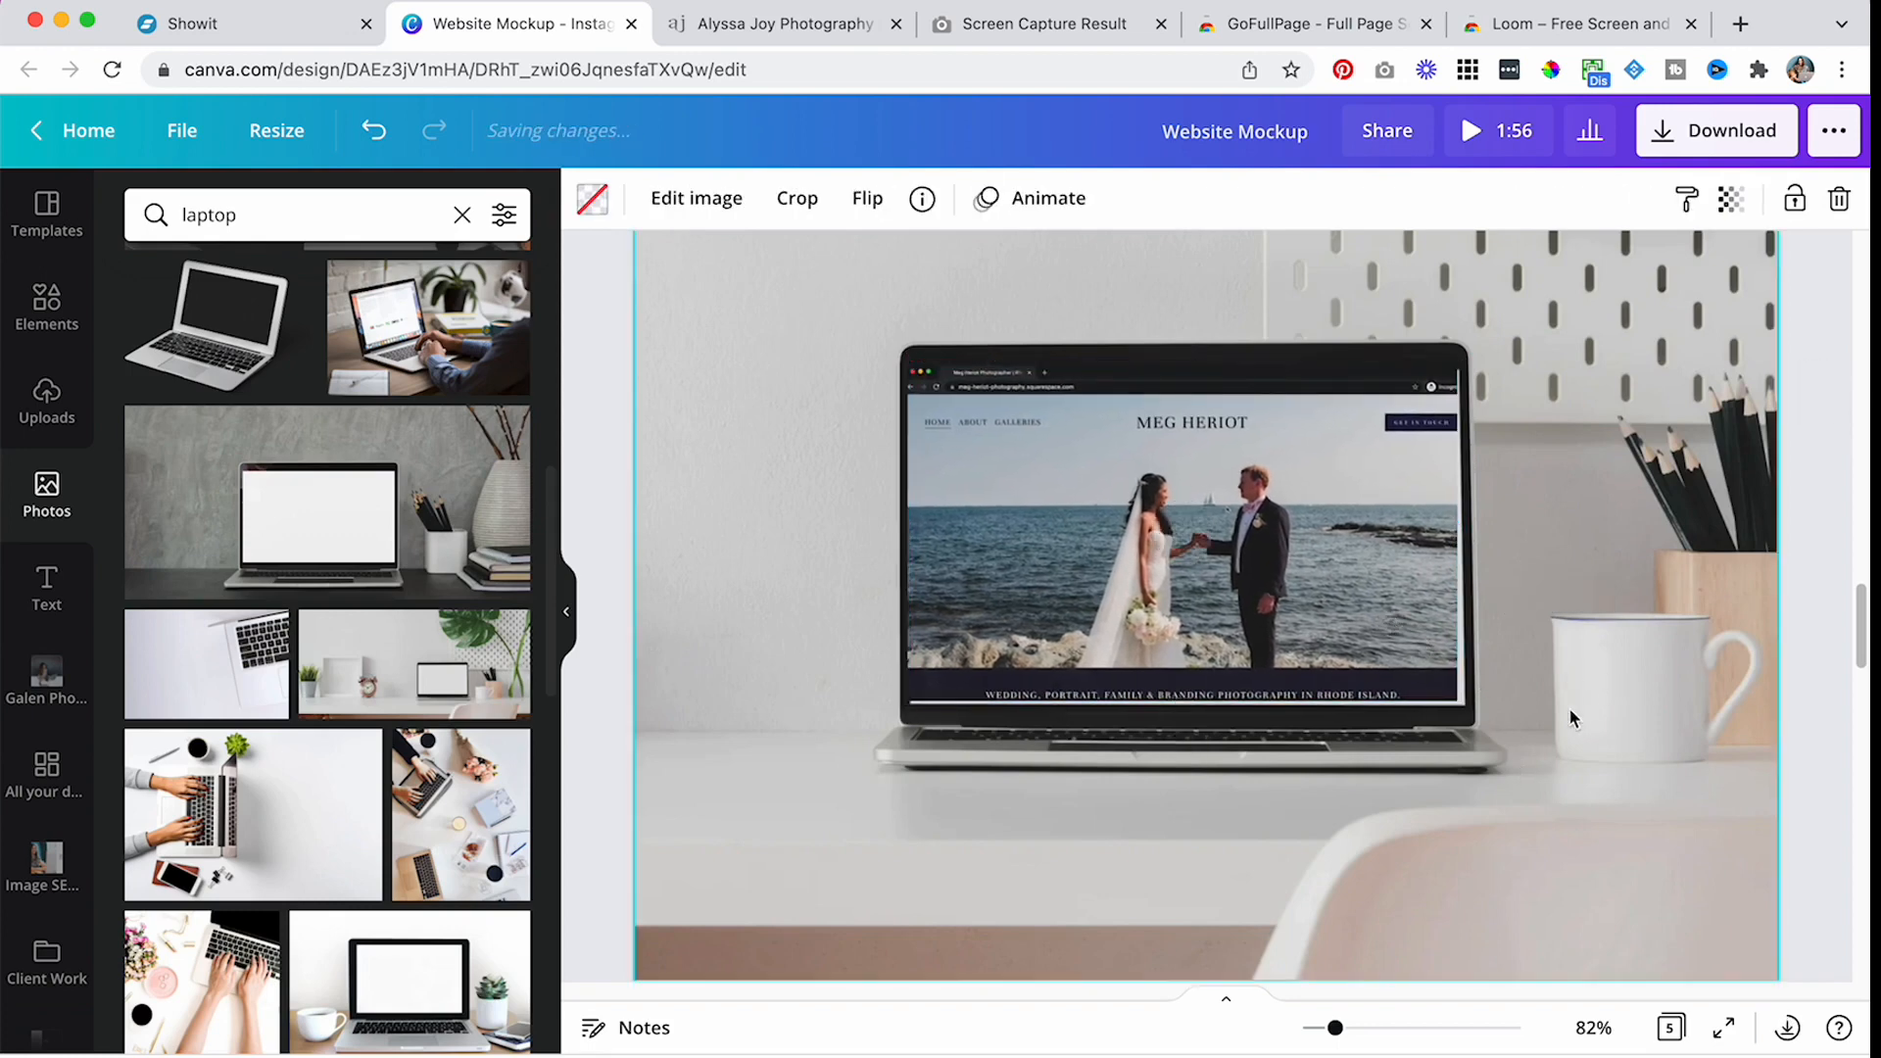
left_click(1453, 706)
left_click_drag(1456, 705, 1460, 705)
left_click(1565, 716)
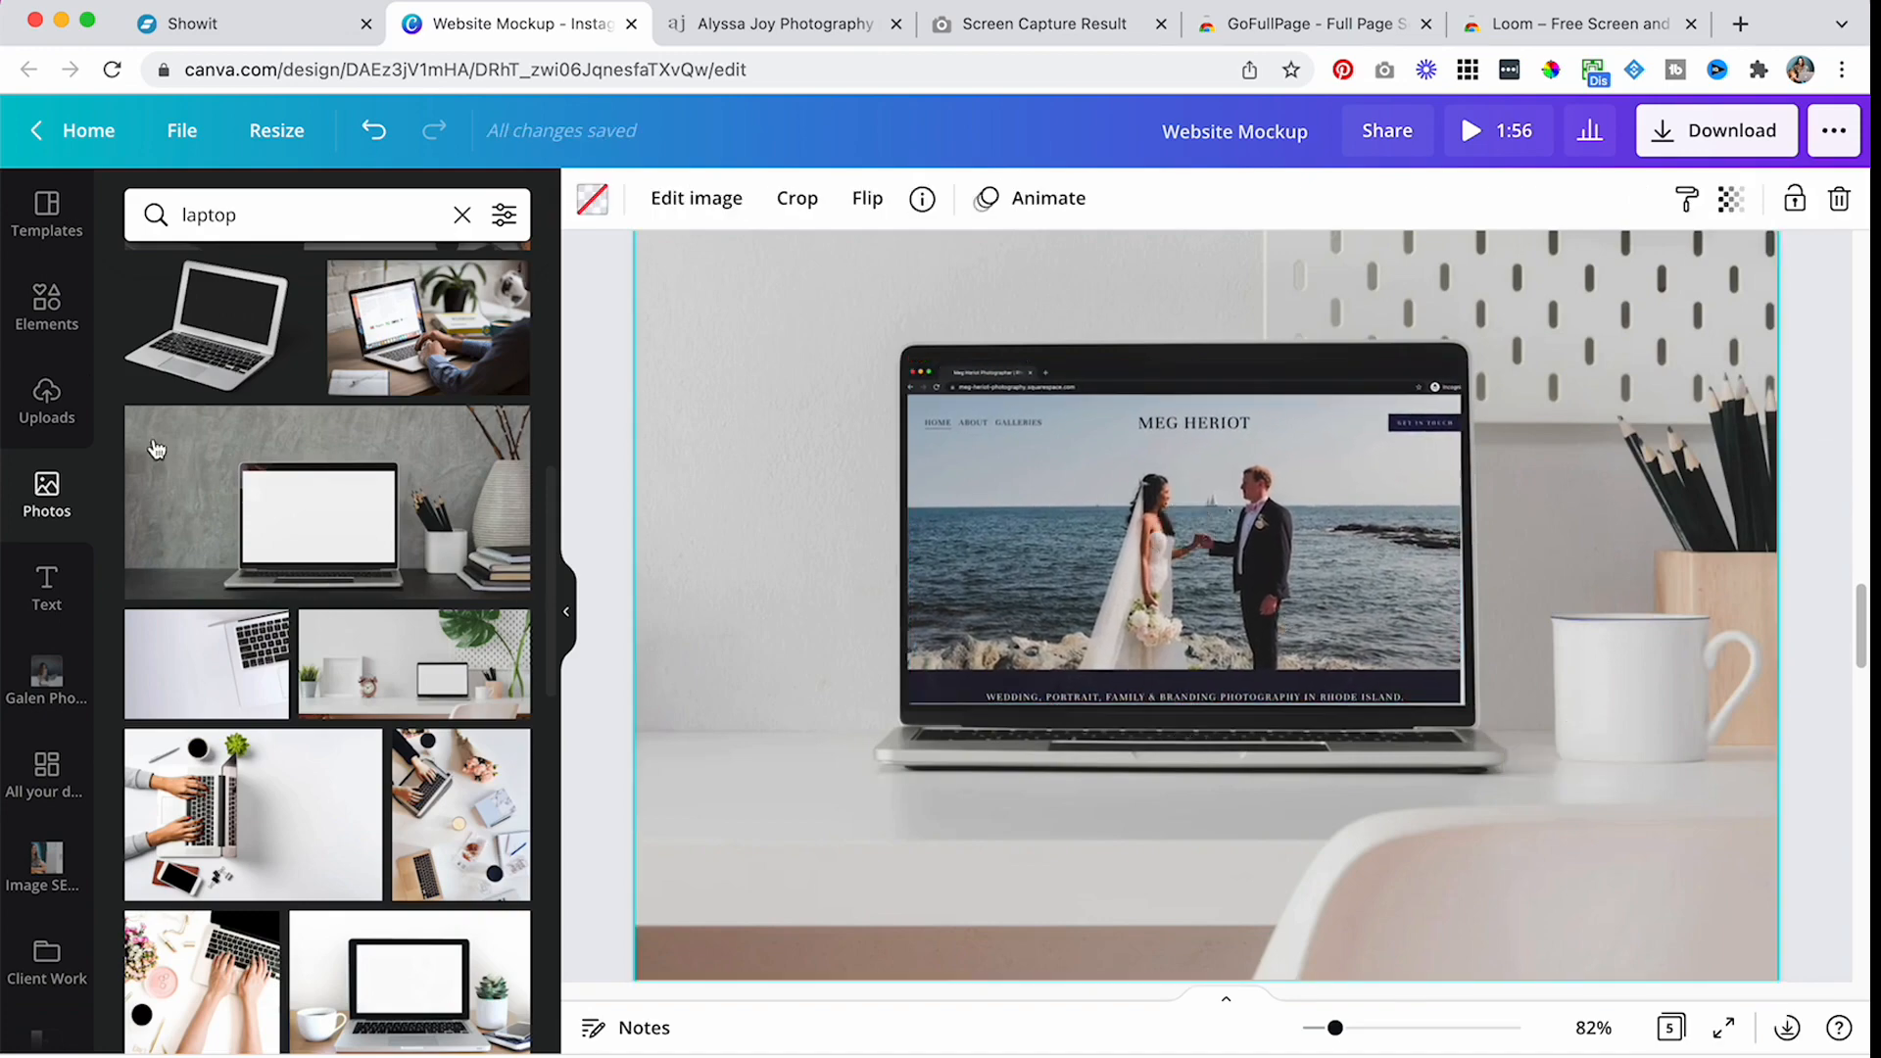
- Add a square shape to page 3 and reshape it to cover the laptop's screen, about 321 px high
left_click(45, 304)
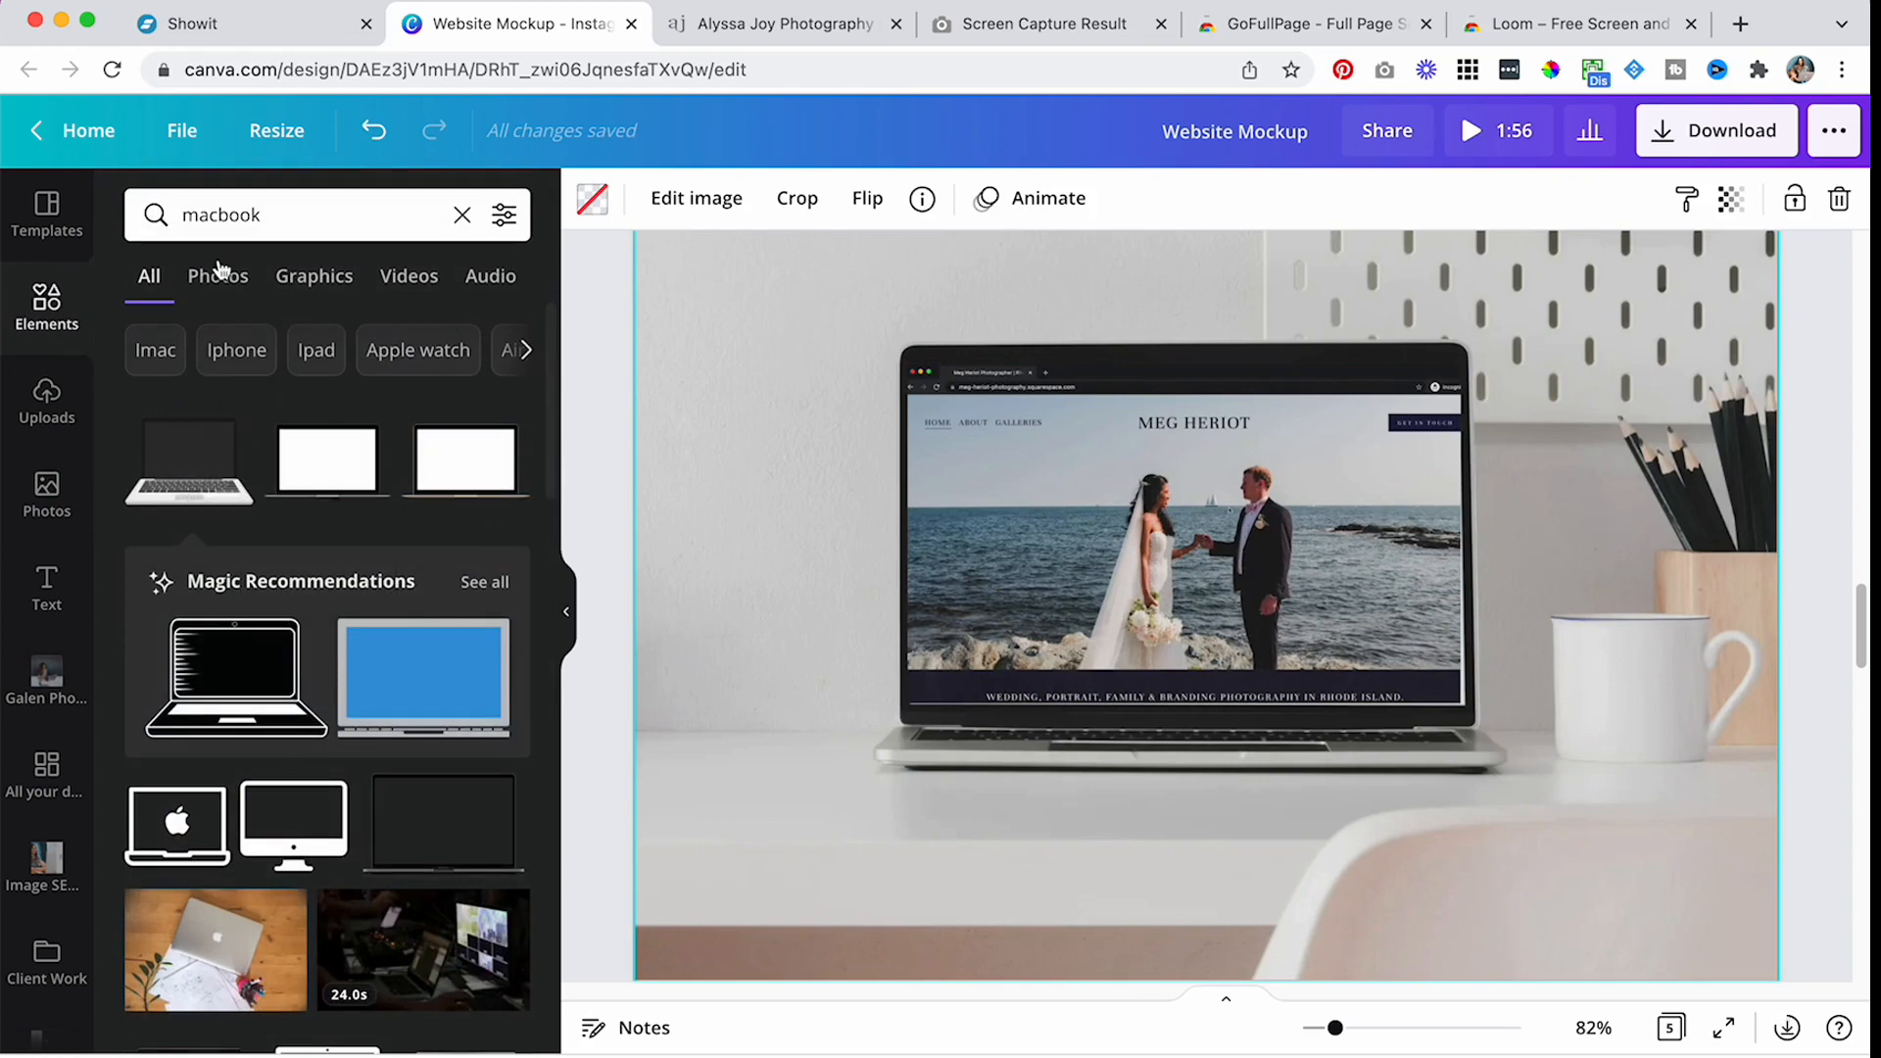
left_click(459, 215)
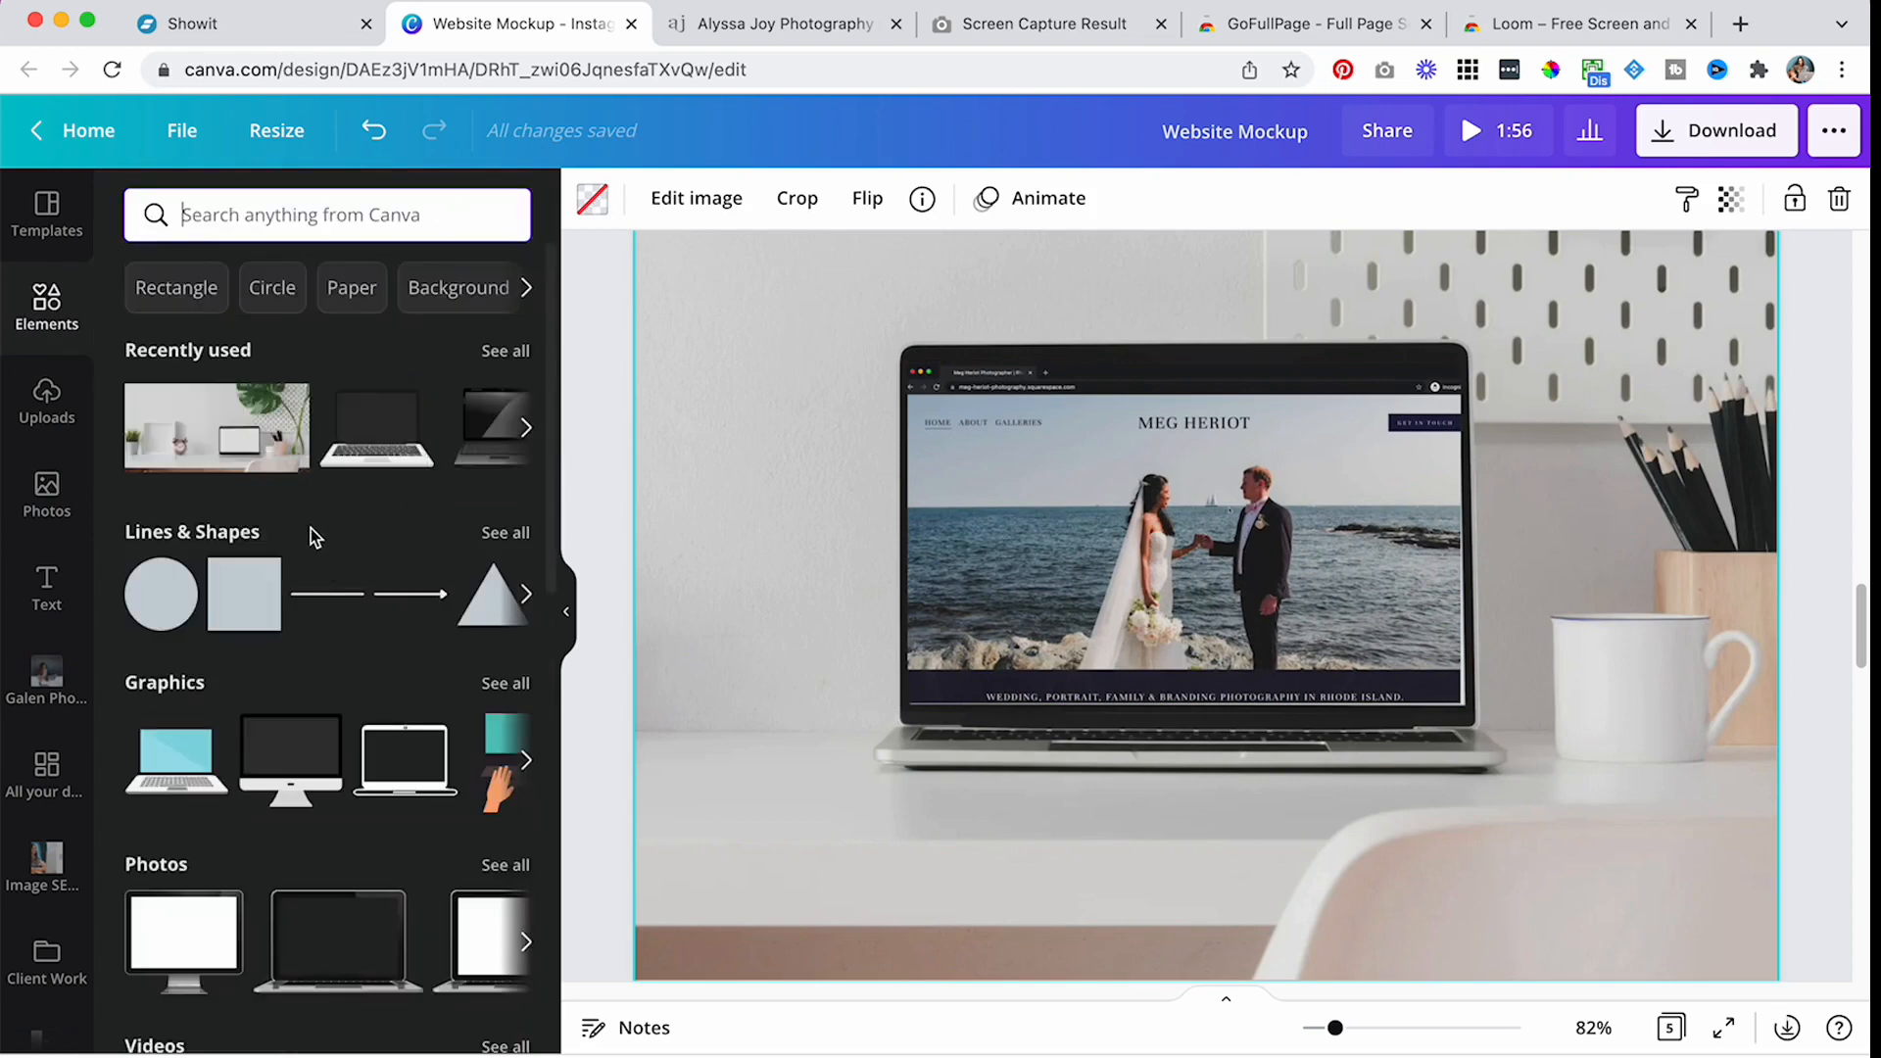
left_click(268, 589)
left_click_drag(927, 457, 964, 676)
scroll(1372, 774, "down", 1)
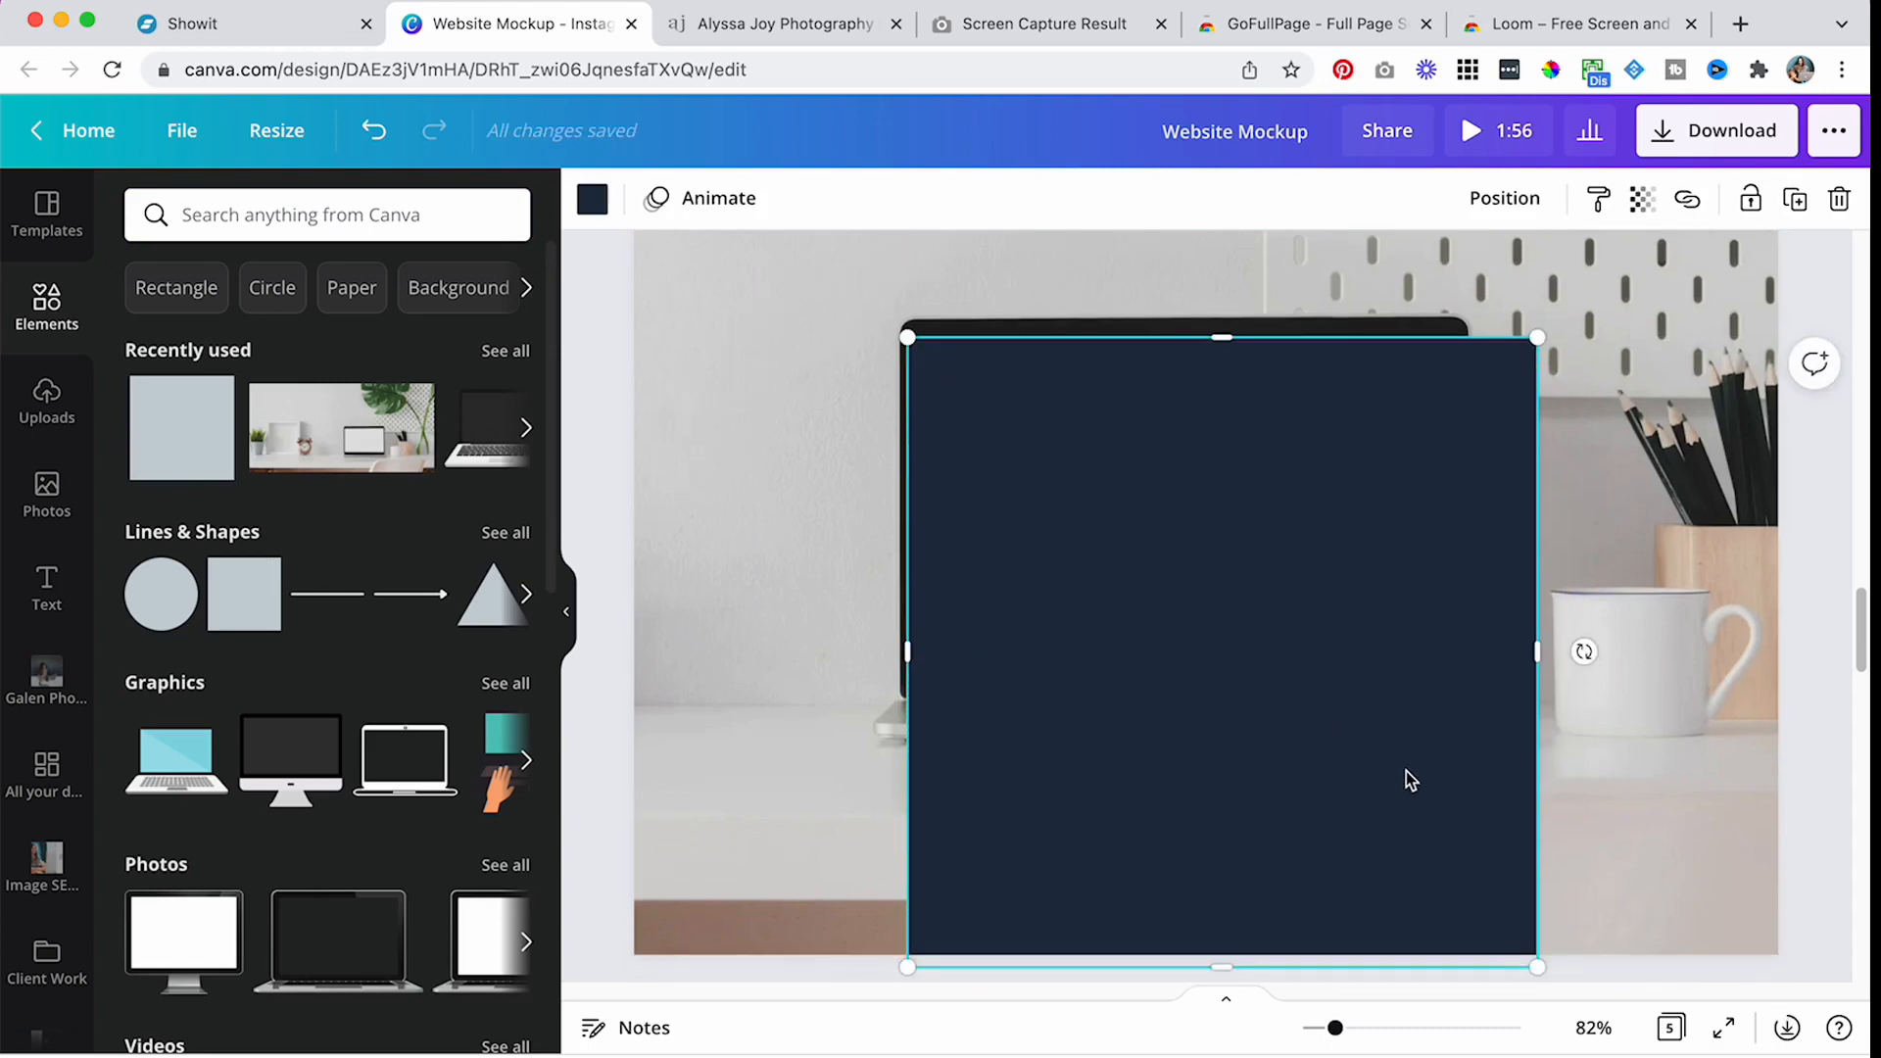
left_click_drag(1257, 942, 1254, 662)
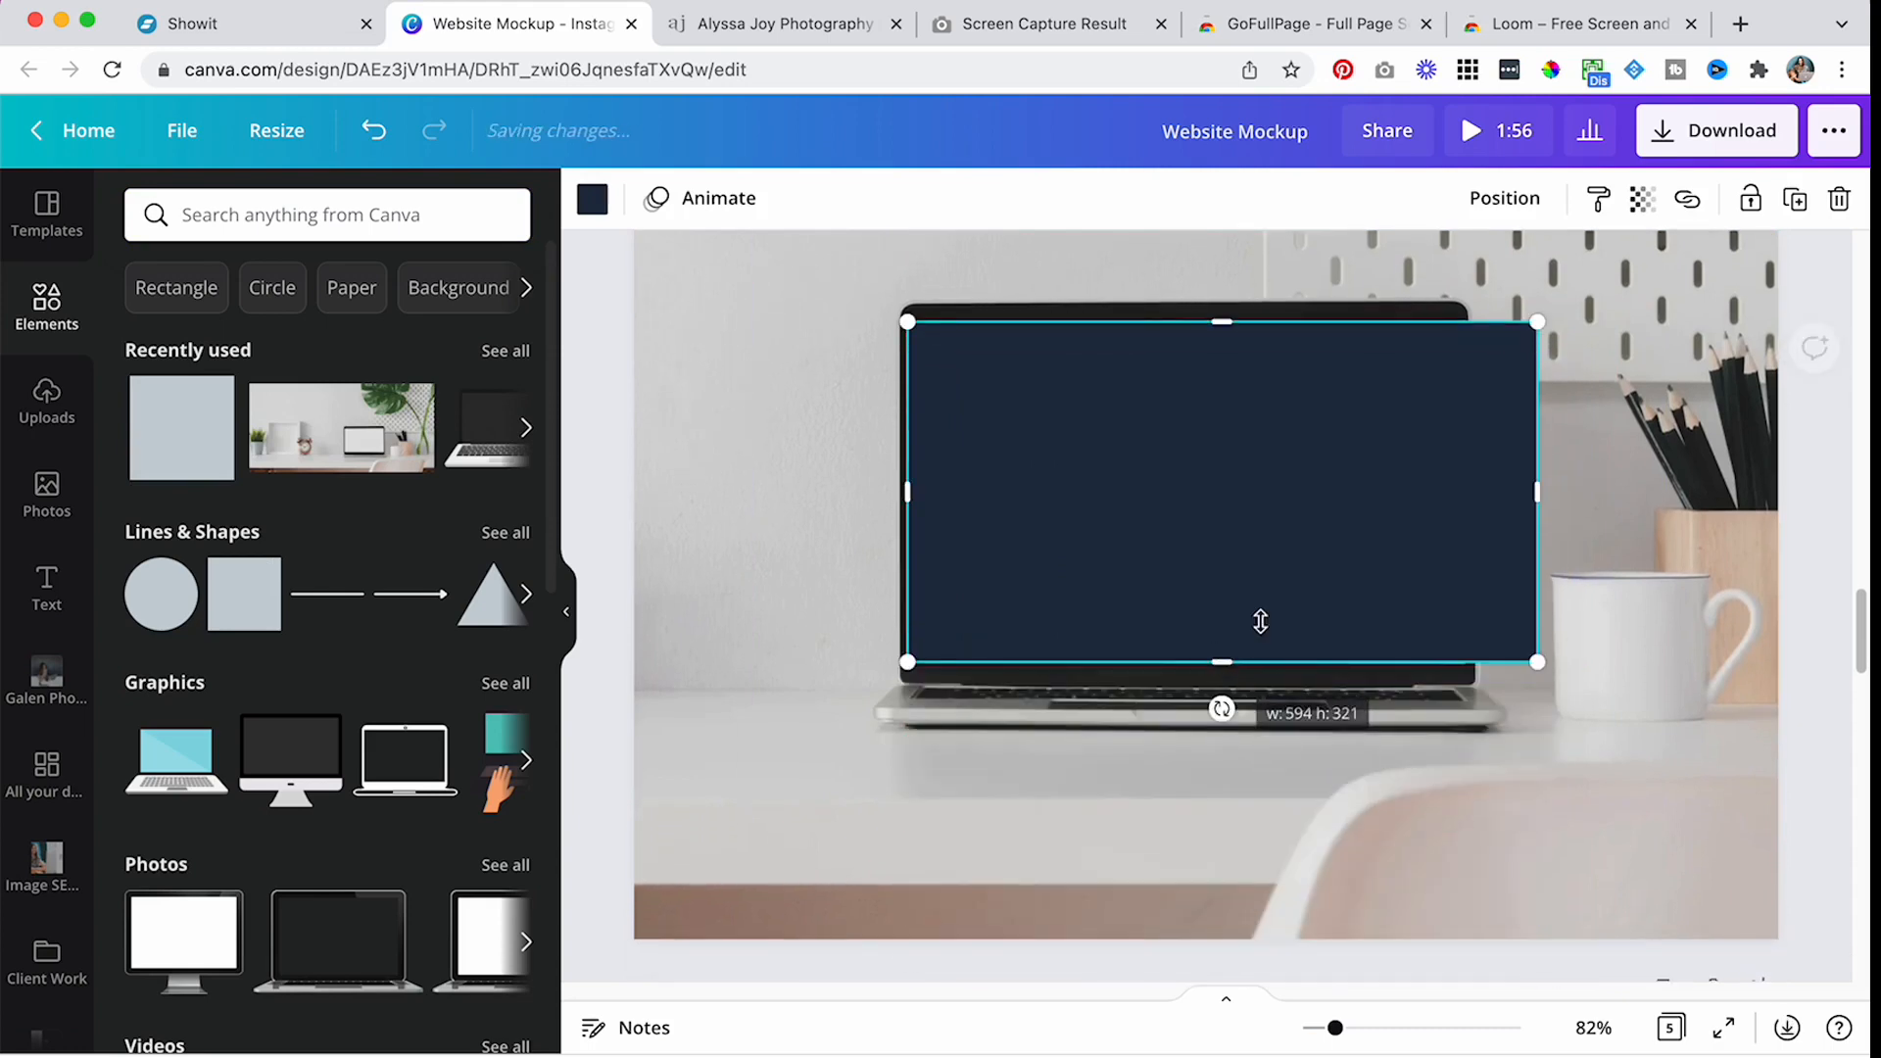
left_click_drag(1528, 496, 1463, 491)
- Recolor the rectangle over the laptop screen to the near-black #202122
left_click(592, 199)
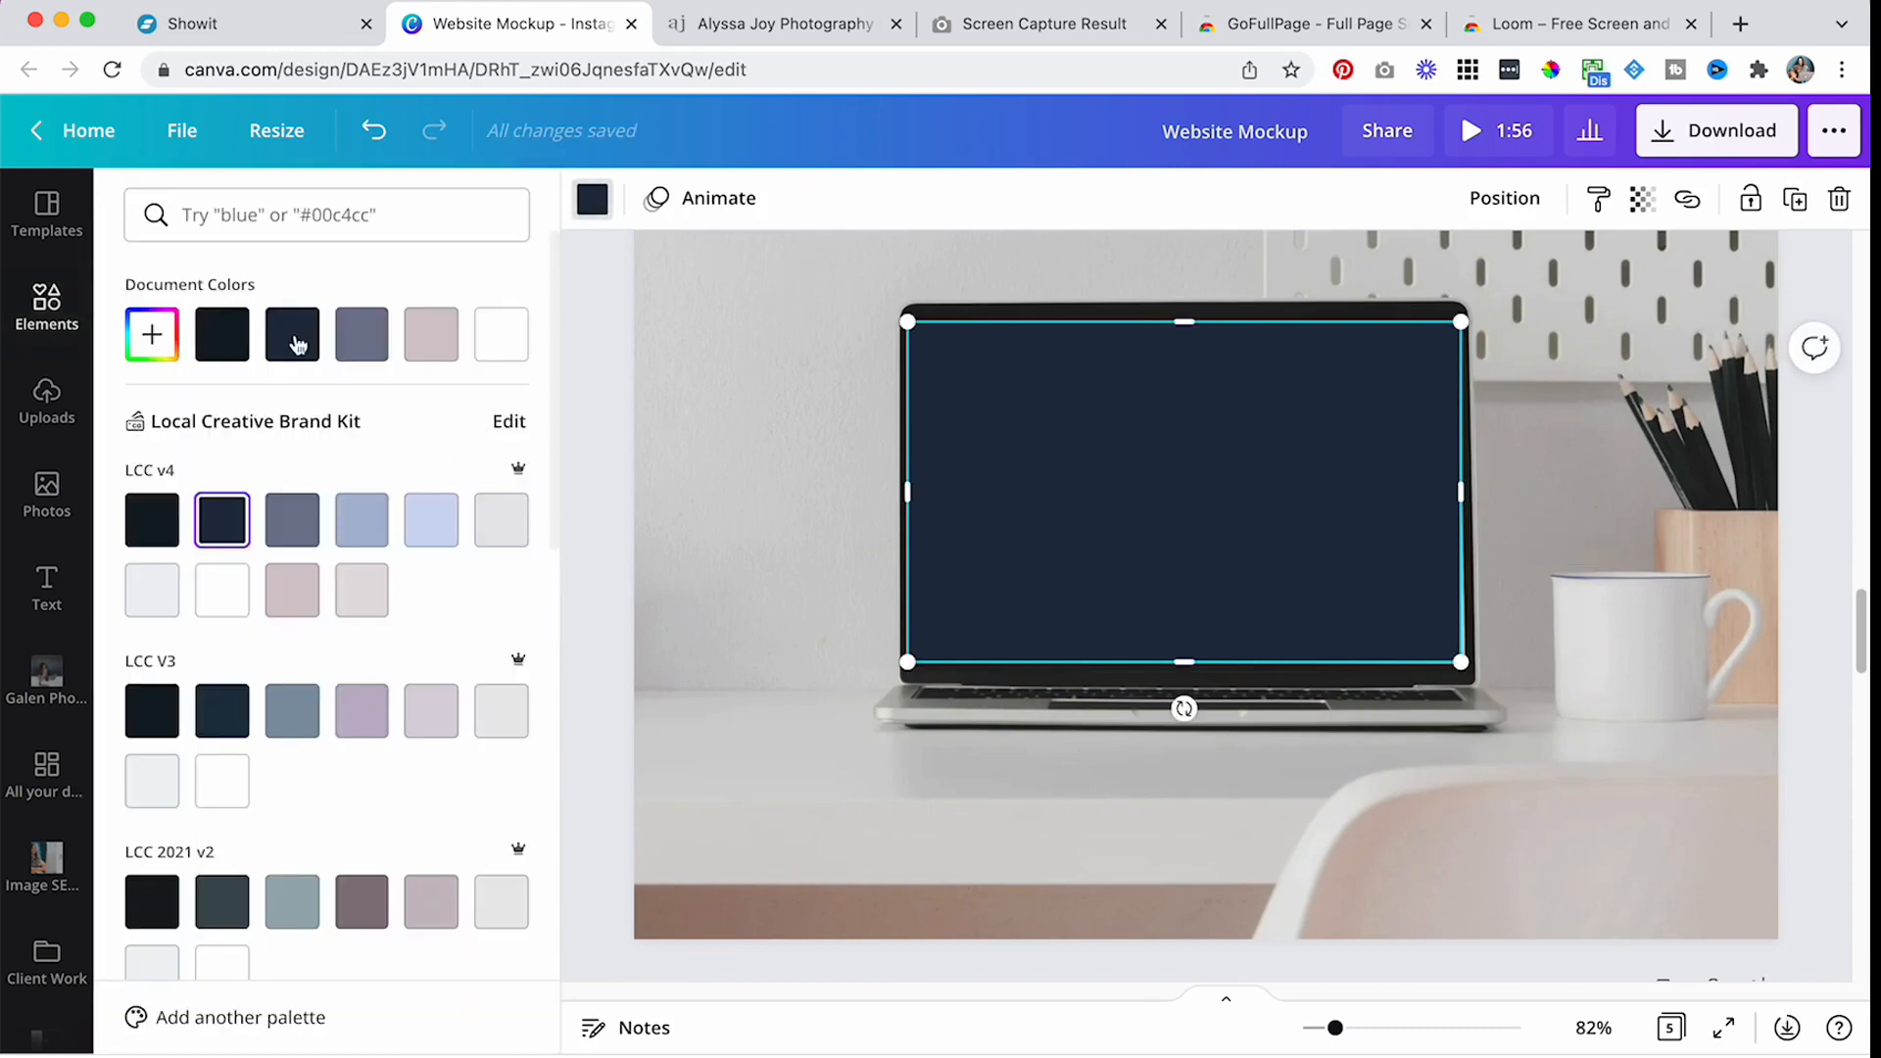
left_click(152, 334)
mouse_move(204, 503)
left_mouse_down()
mouse_move(142, 534)
mouse_move(170, 519)
left_mouse_up()
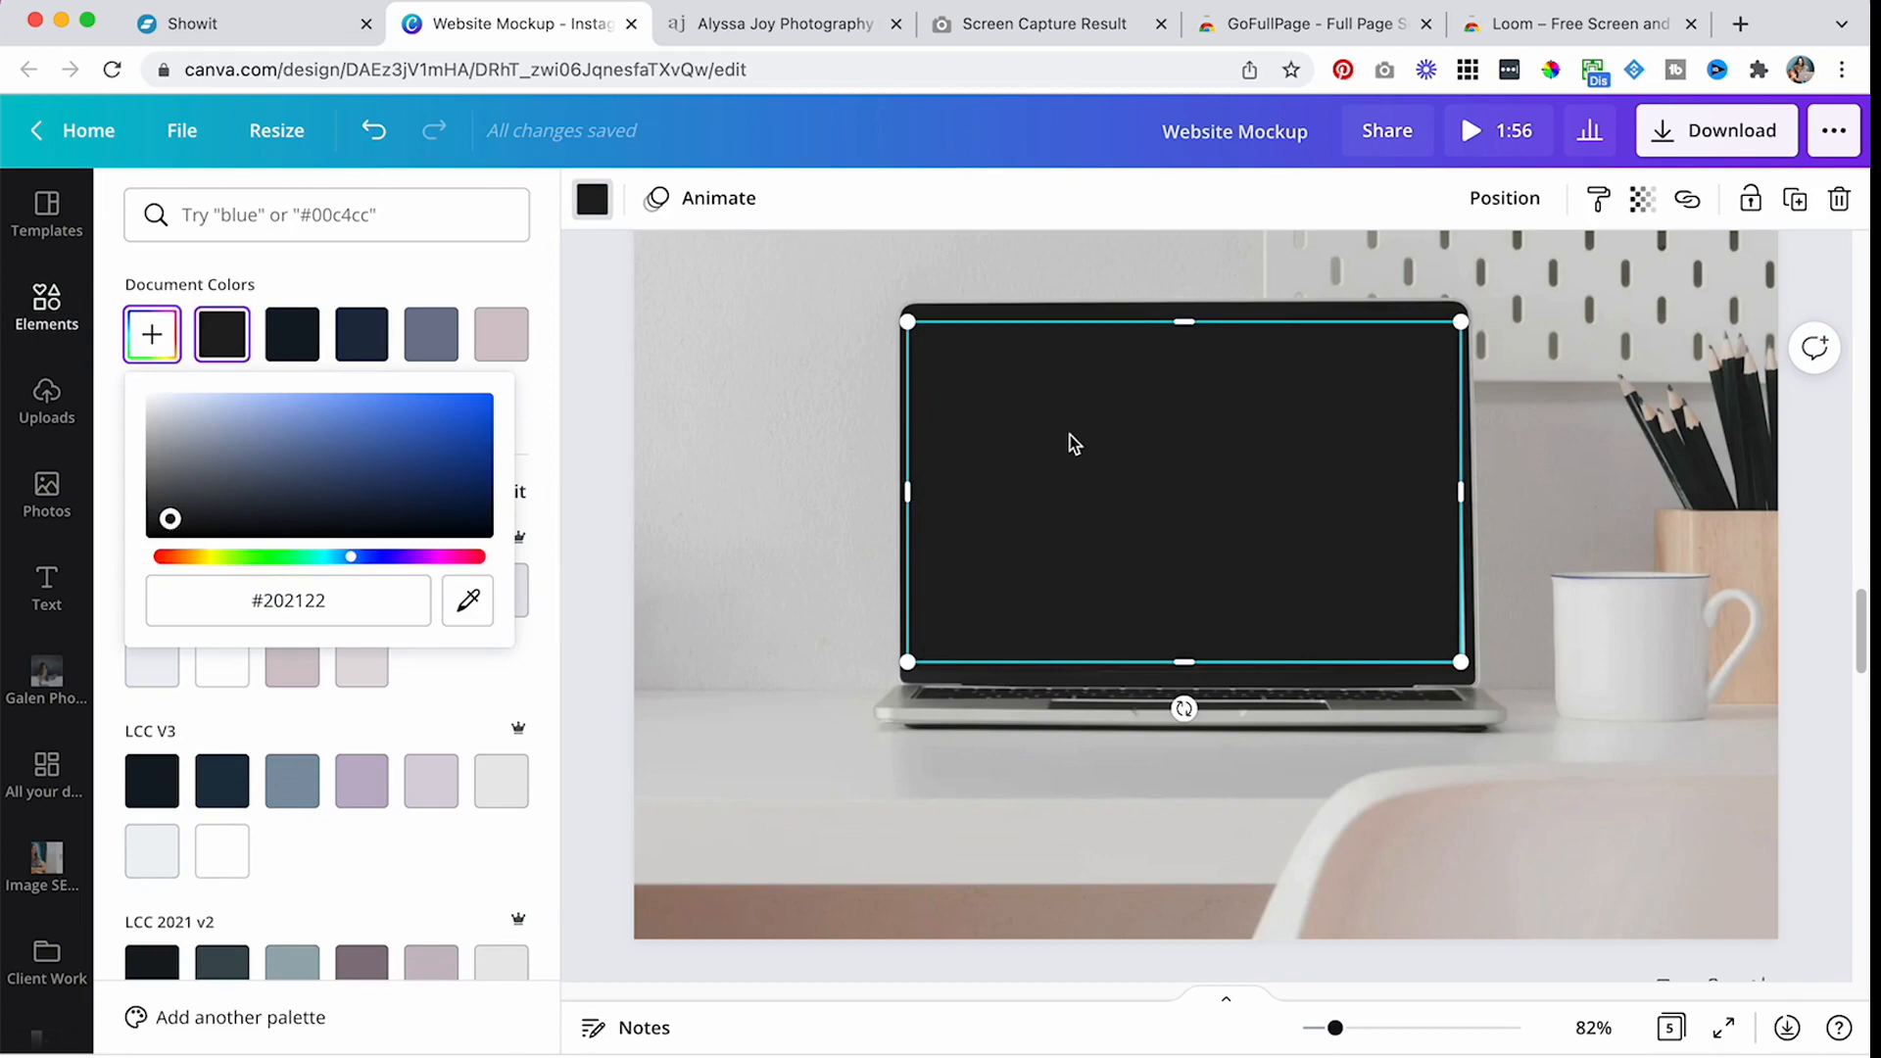
left_click(1392, 429)
- Send the near-black rectangle one layer backward, behind the website video
left_click(1824, 137)
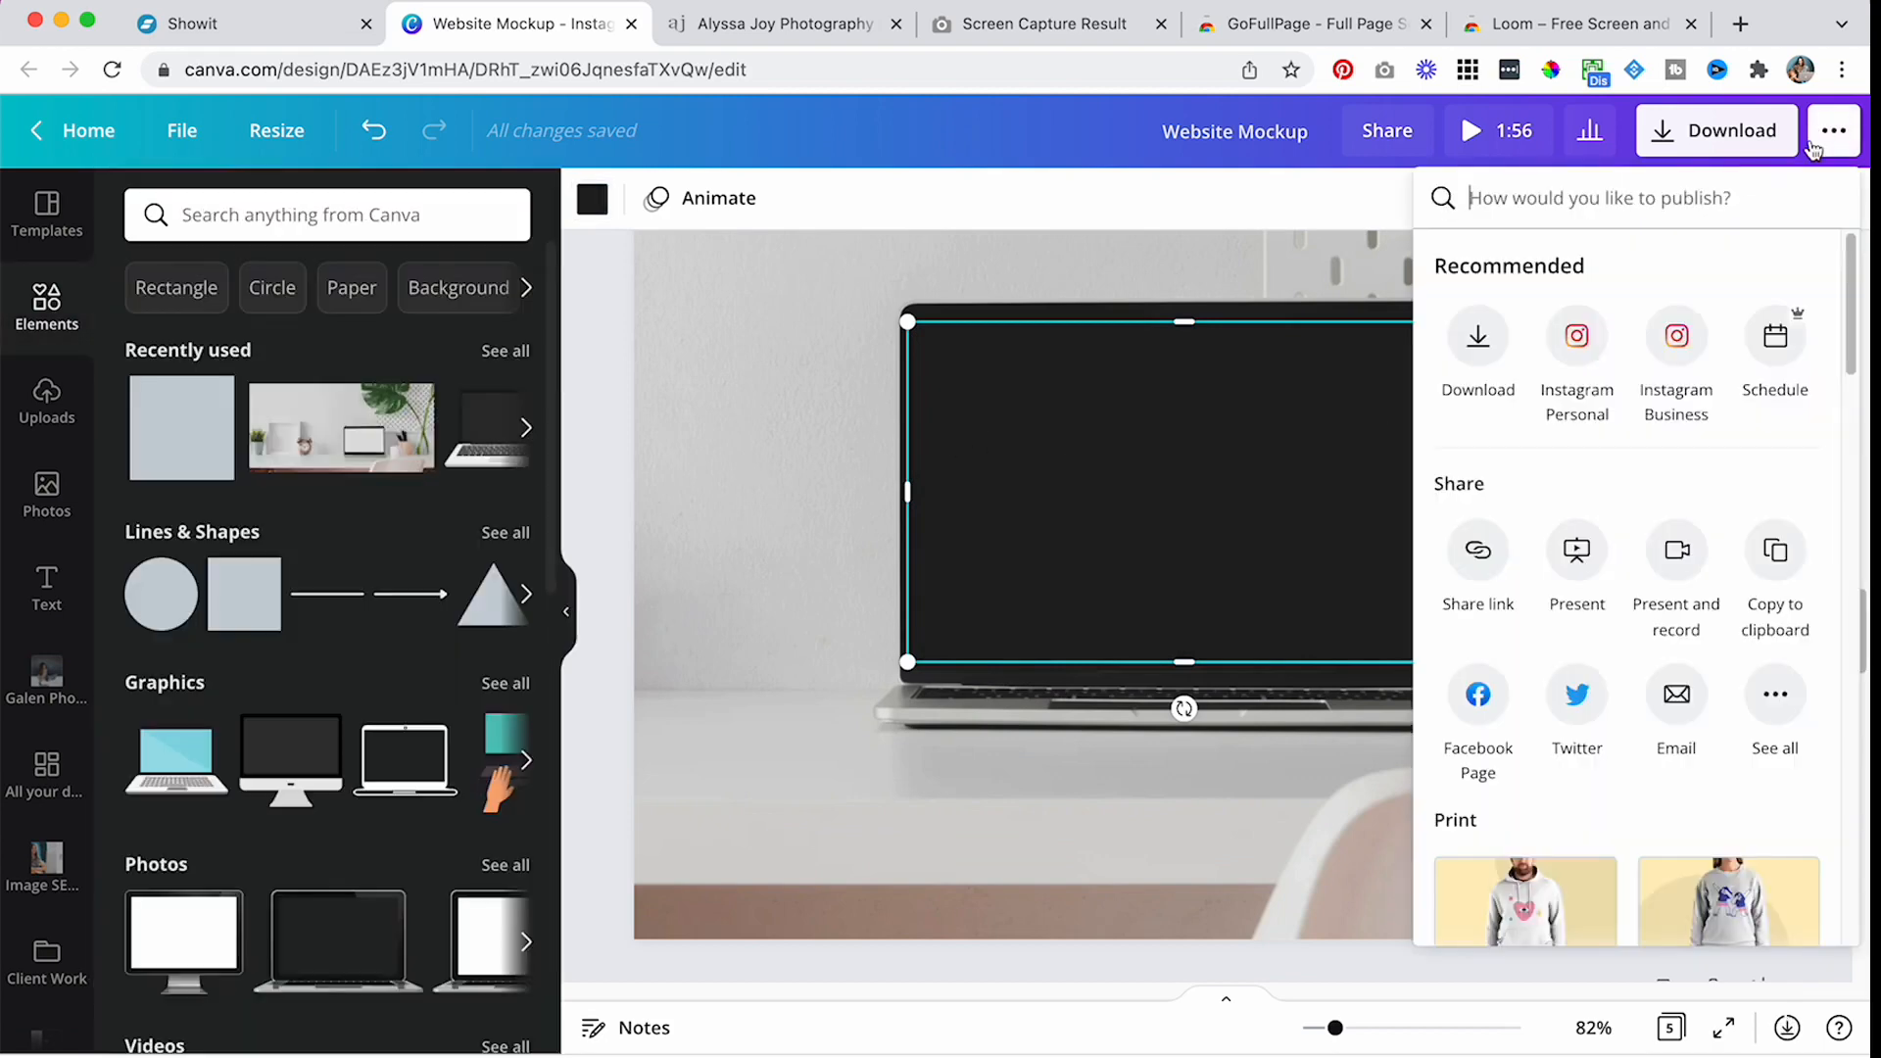
left_click(1275, 286)
left_click(1312, 426)
left_click(1502, 197)
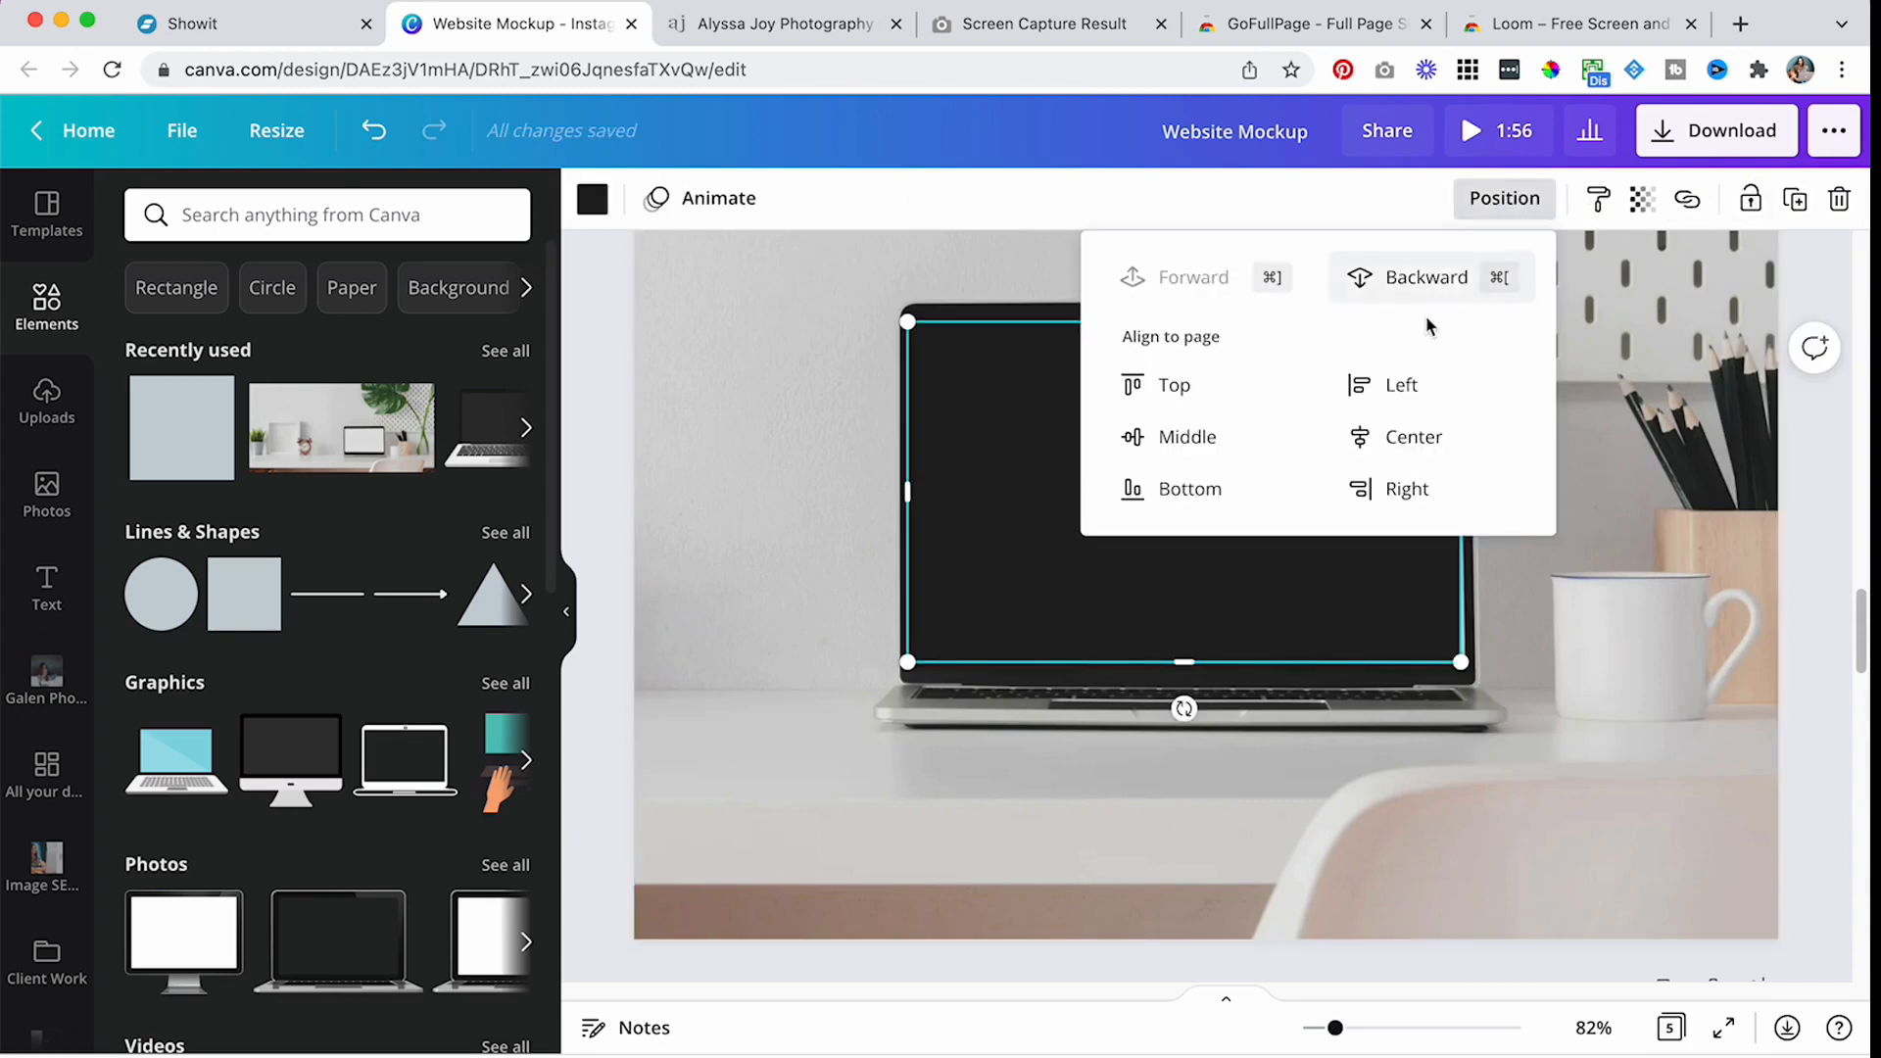
left_click(1415, 277)
left_click(1435, 676)
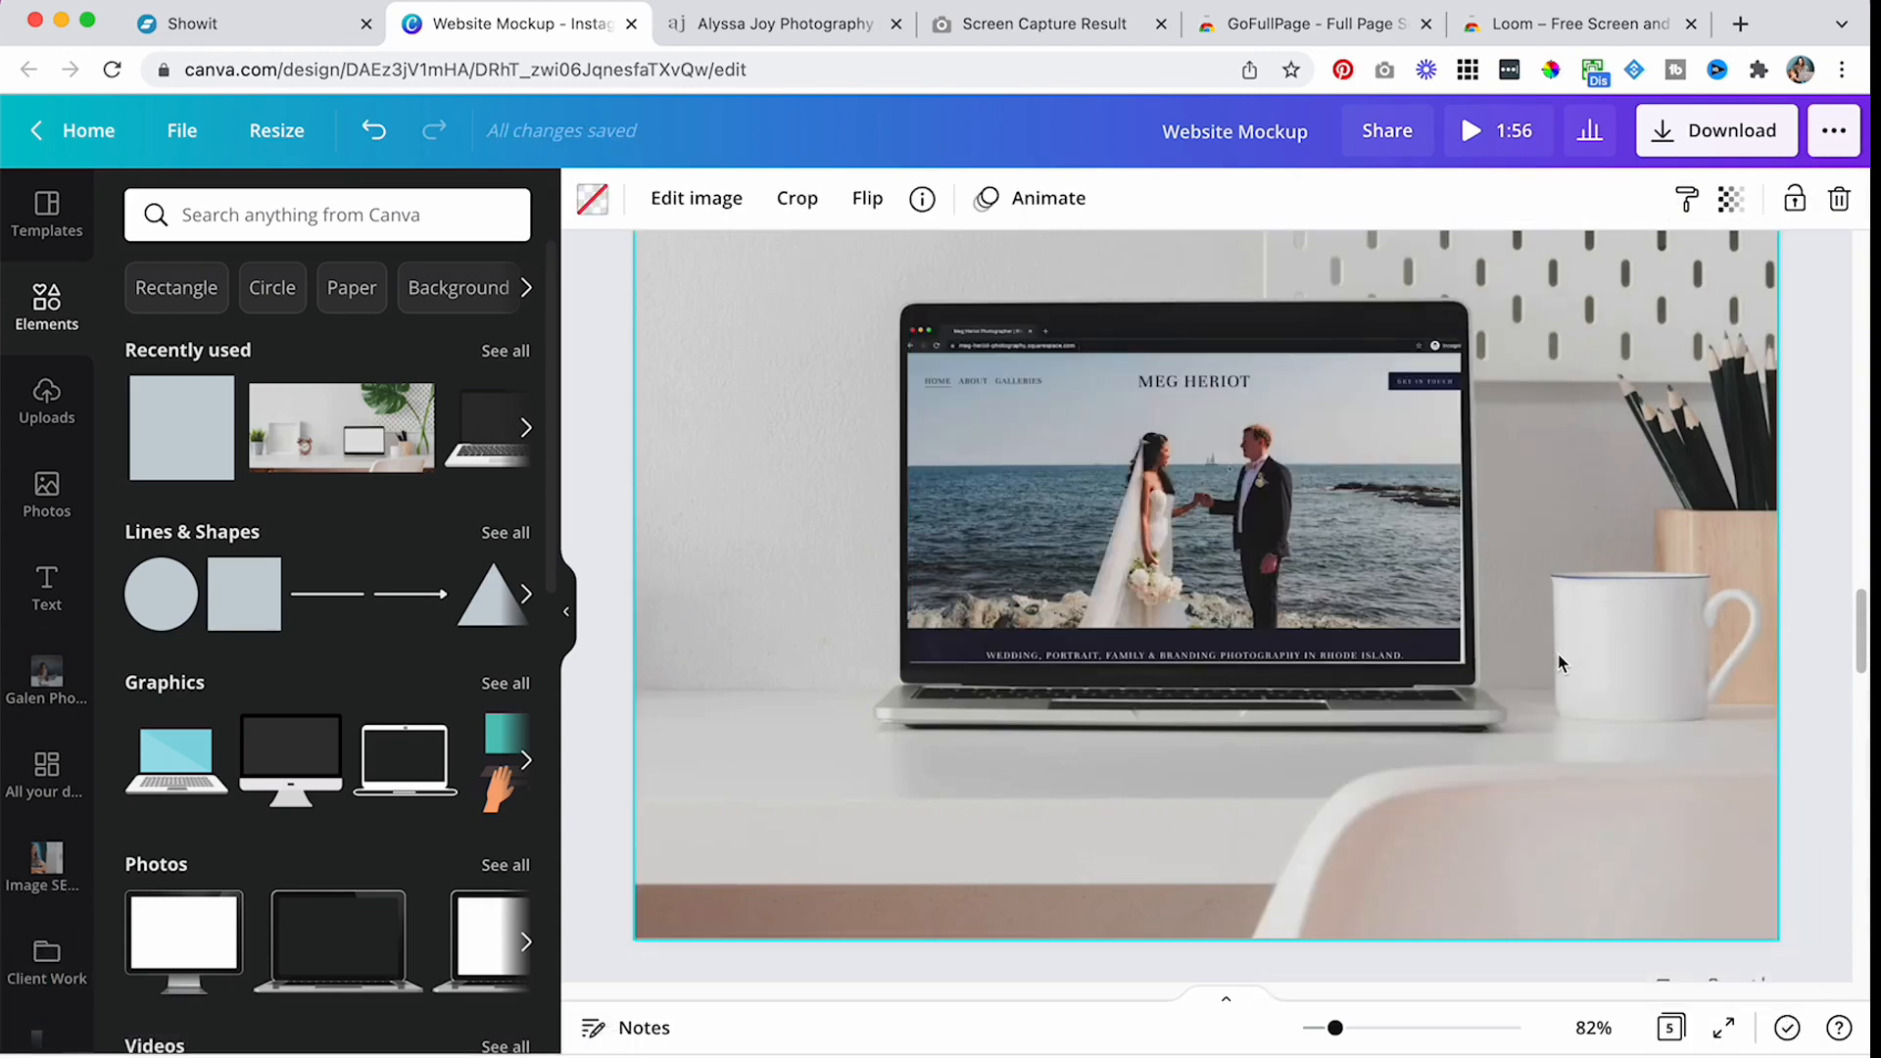
- Move the website video aside and extend the near-black rectangle's lower right corner to cover the rest of the laptop's white screen
left_click(1376, 593)
left_click_drag(1376, 592, 1335, 551)
left_click(1449, 644)
left_click_drag(1460, 663, 1468, 667)
left_click(1608, 650)
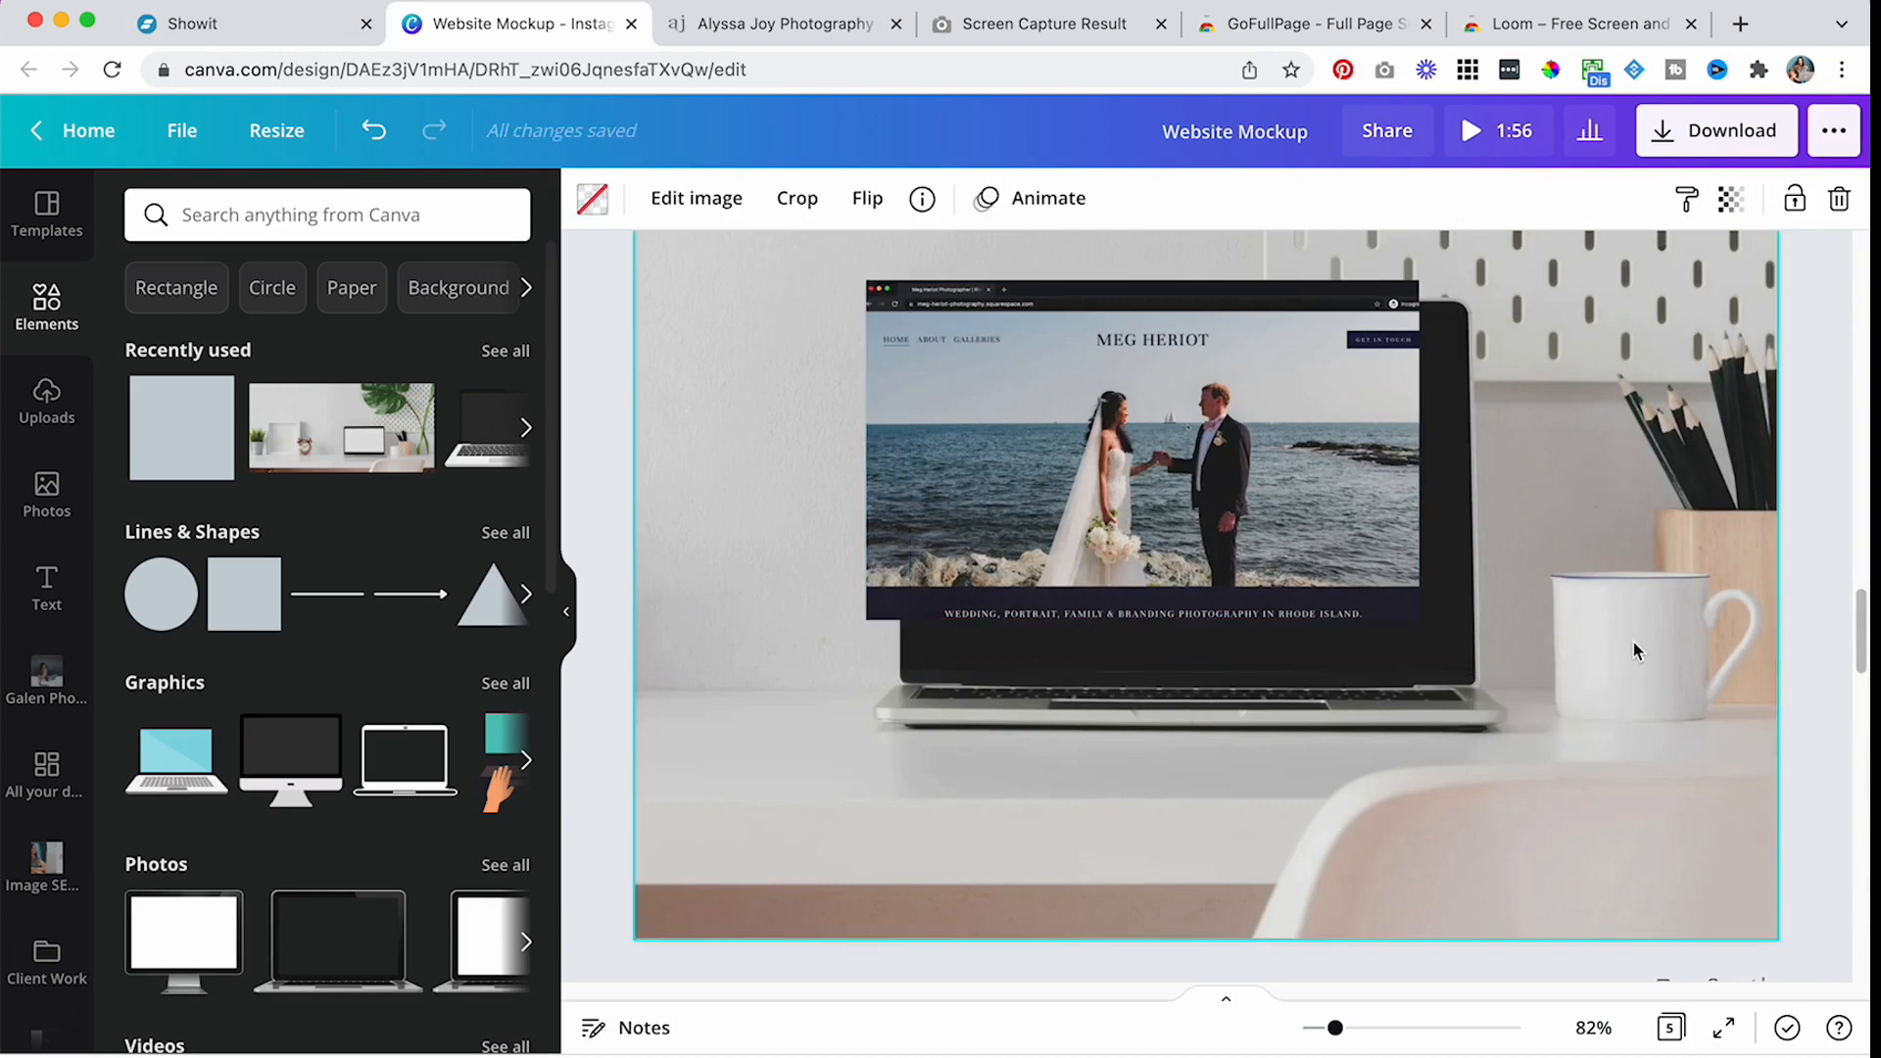
- Move the website video back onto the laptop screen, shrink it slightly and center it on the near-black rectangle
left_click_drag(1190, 521, 1226, 551)
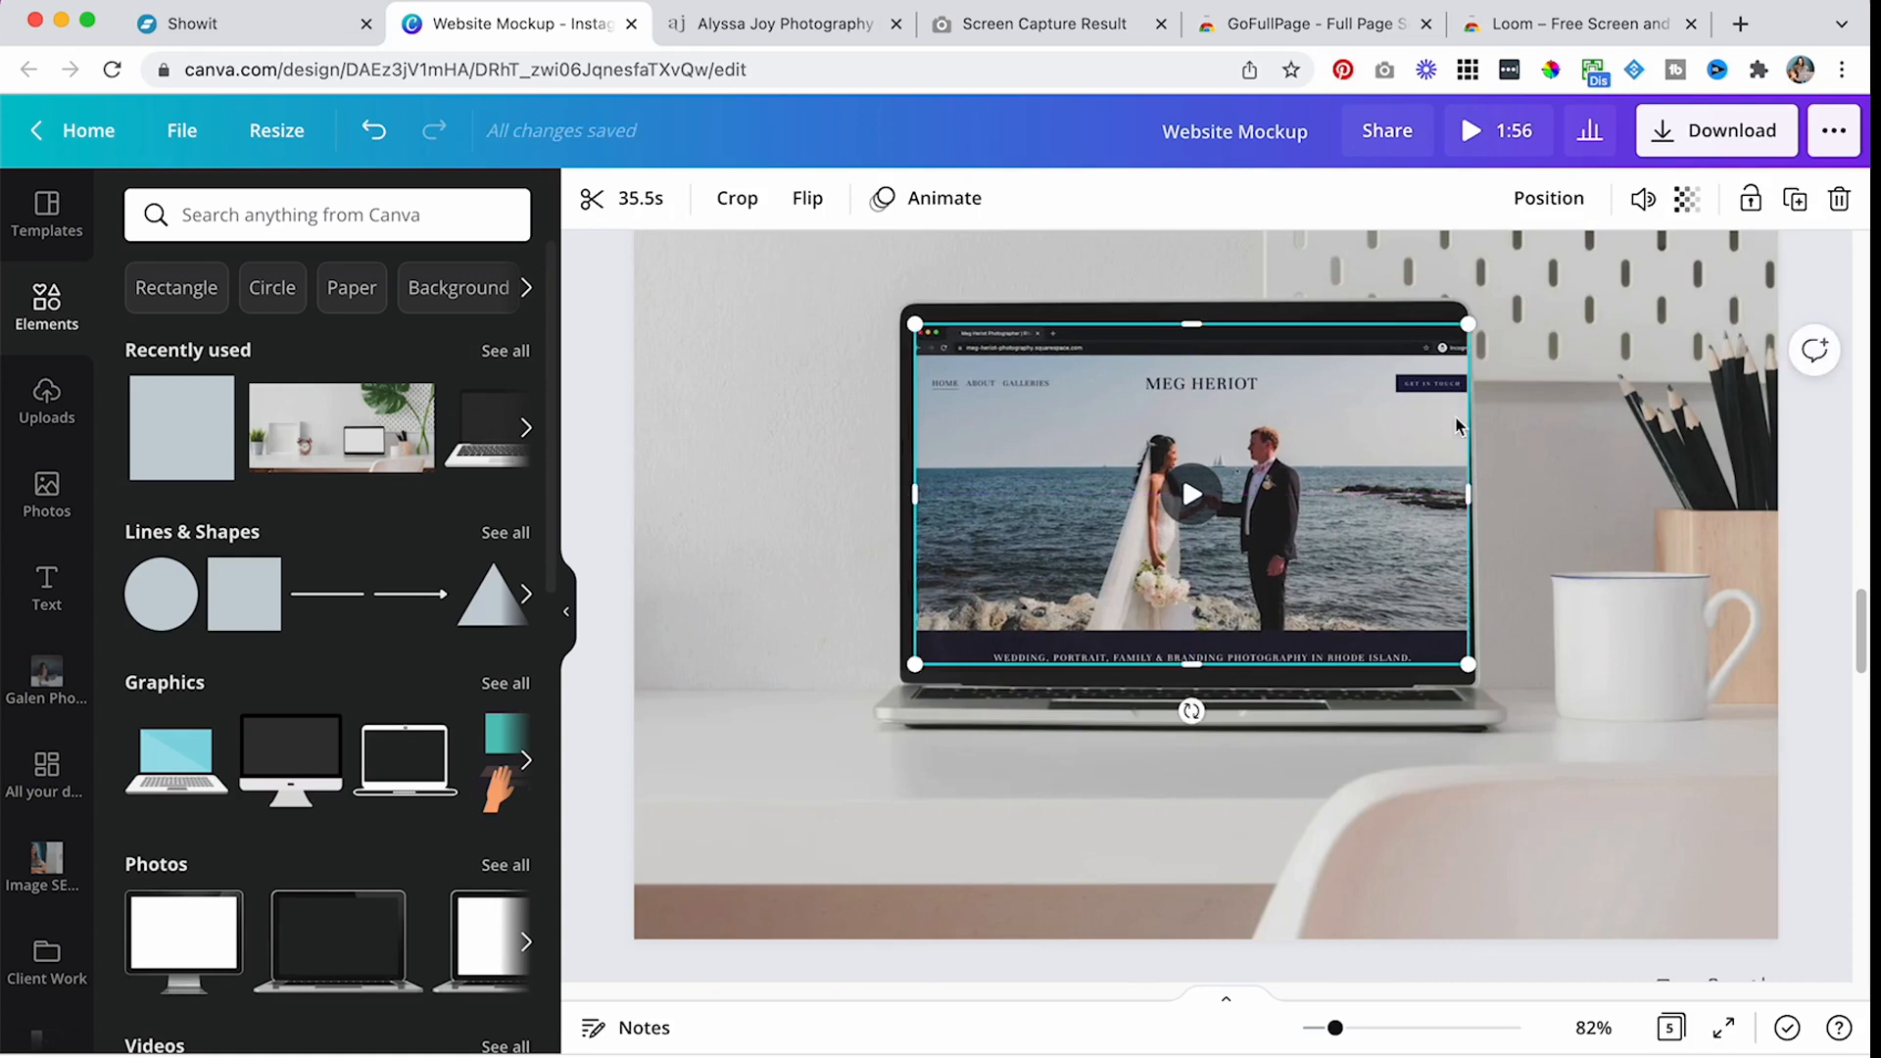
left_click_drag(1467, 325, 1458, 331)
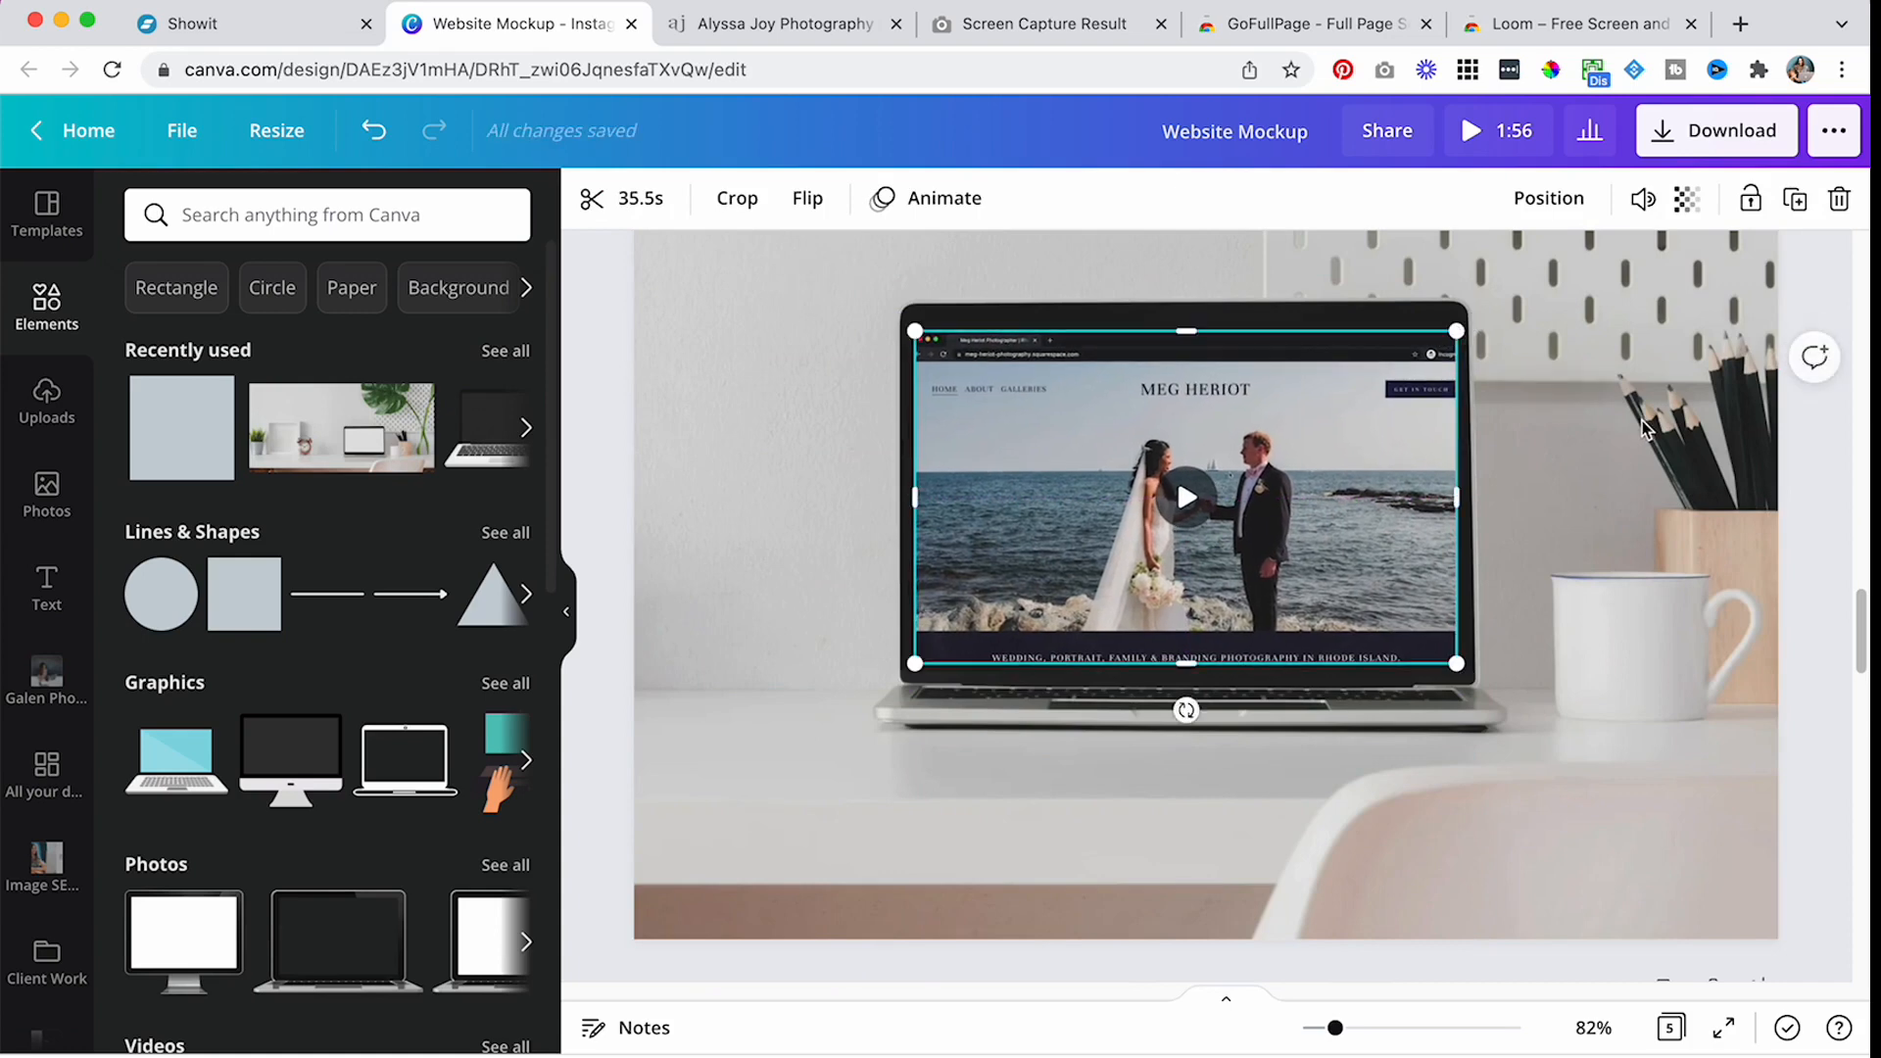
left_click(1574, 519)
left_click_drag(1368, 560, 1367, 549)
left_click_drag(1189, 705, 1190, 704)
left_click(1689, 615)
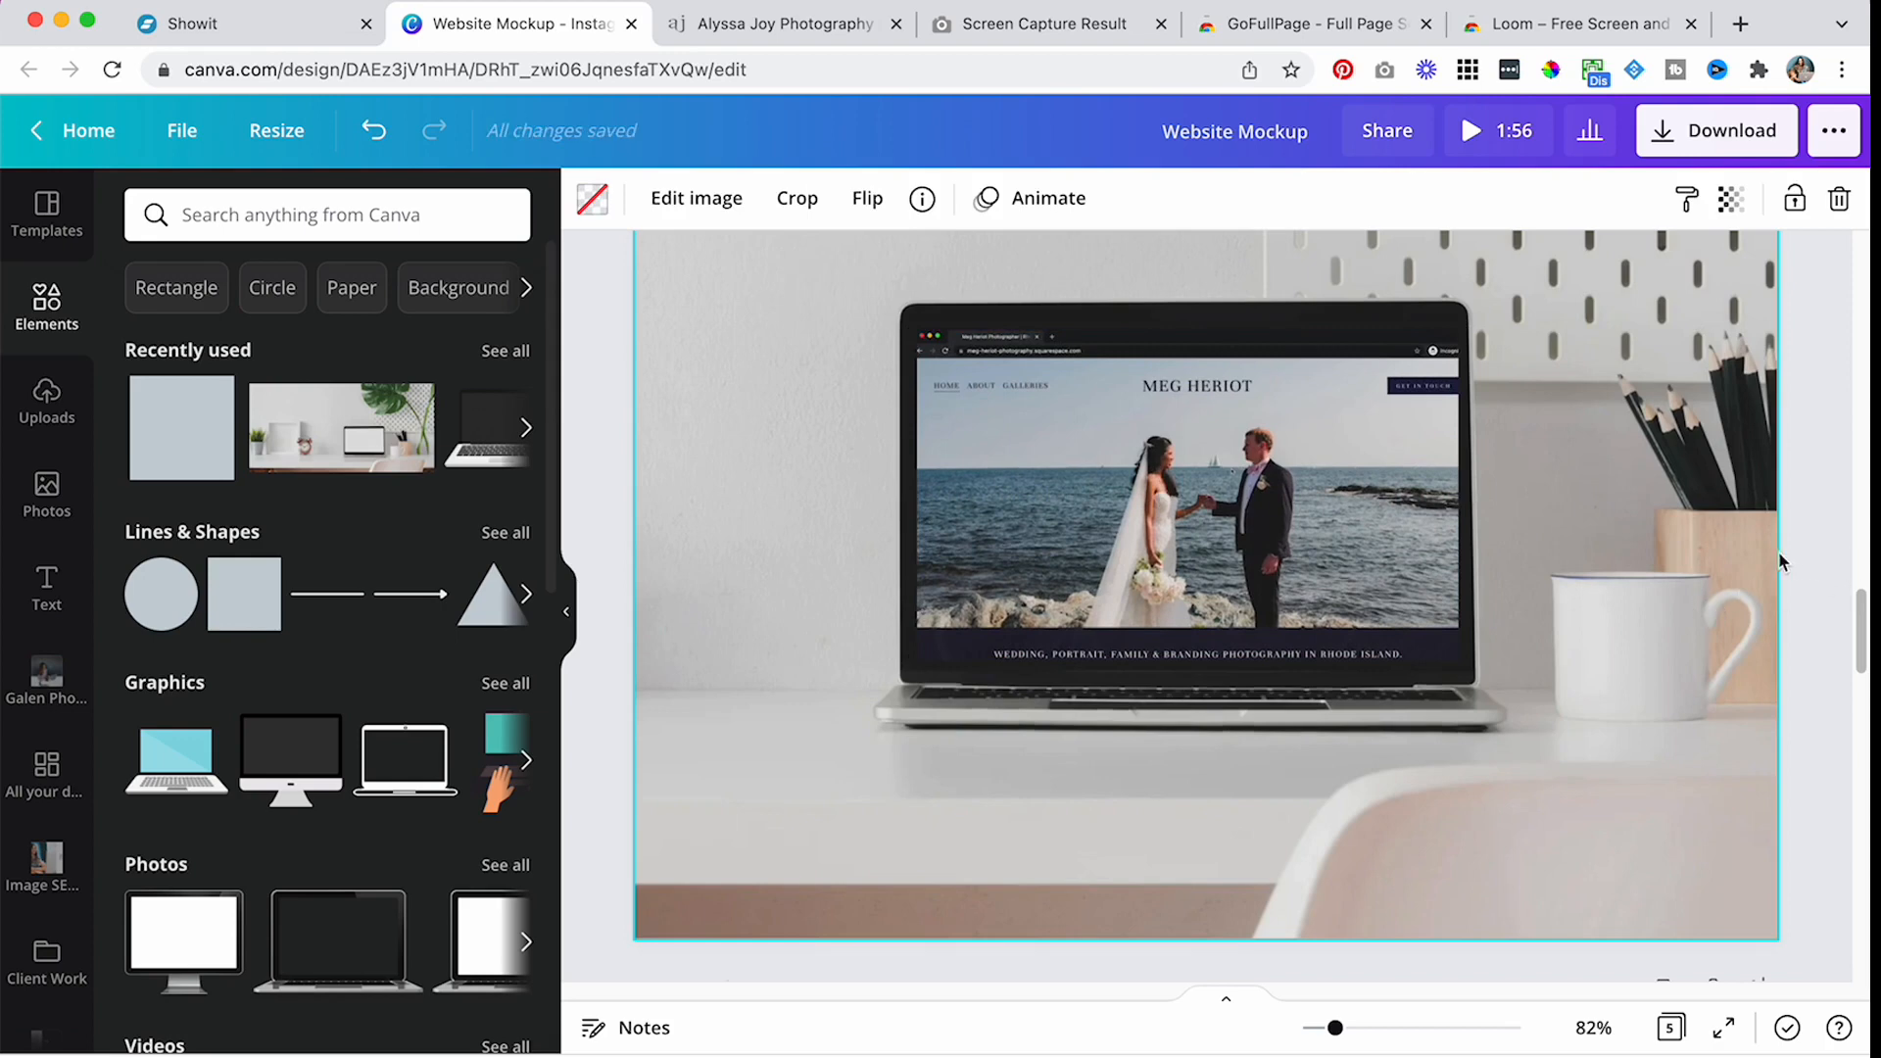
- Enlarge the laptop photo on page 4 to span the page, position its laptop near the middle and scale it back slightly
scroll(1781, 561, "down", 1)
scroll(1781, 561, "up", 1)
scroll(1768, 555, "down", 5)
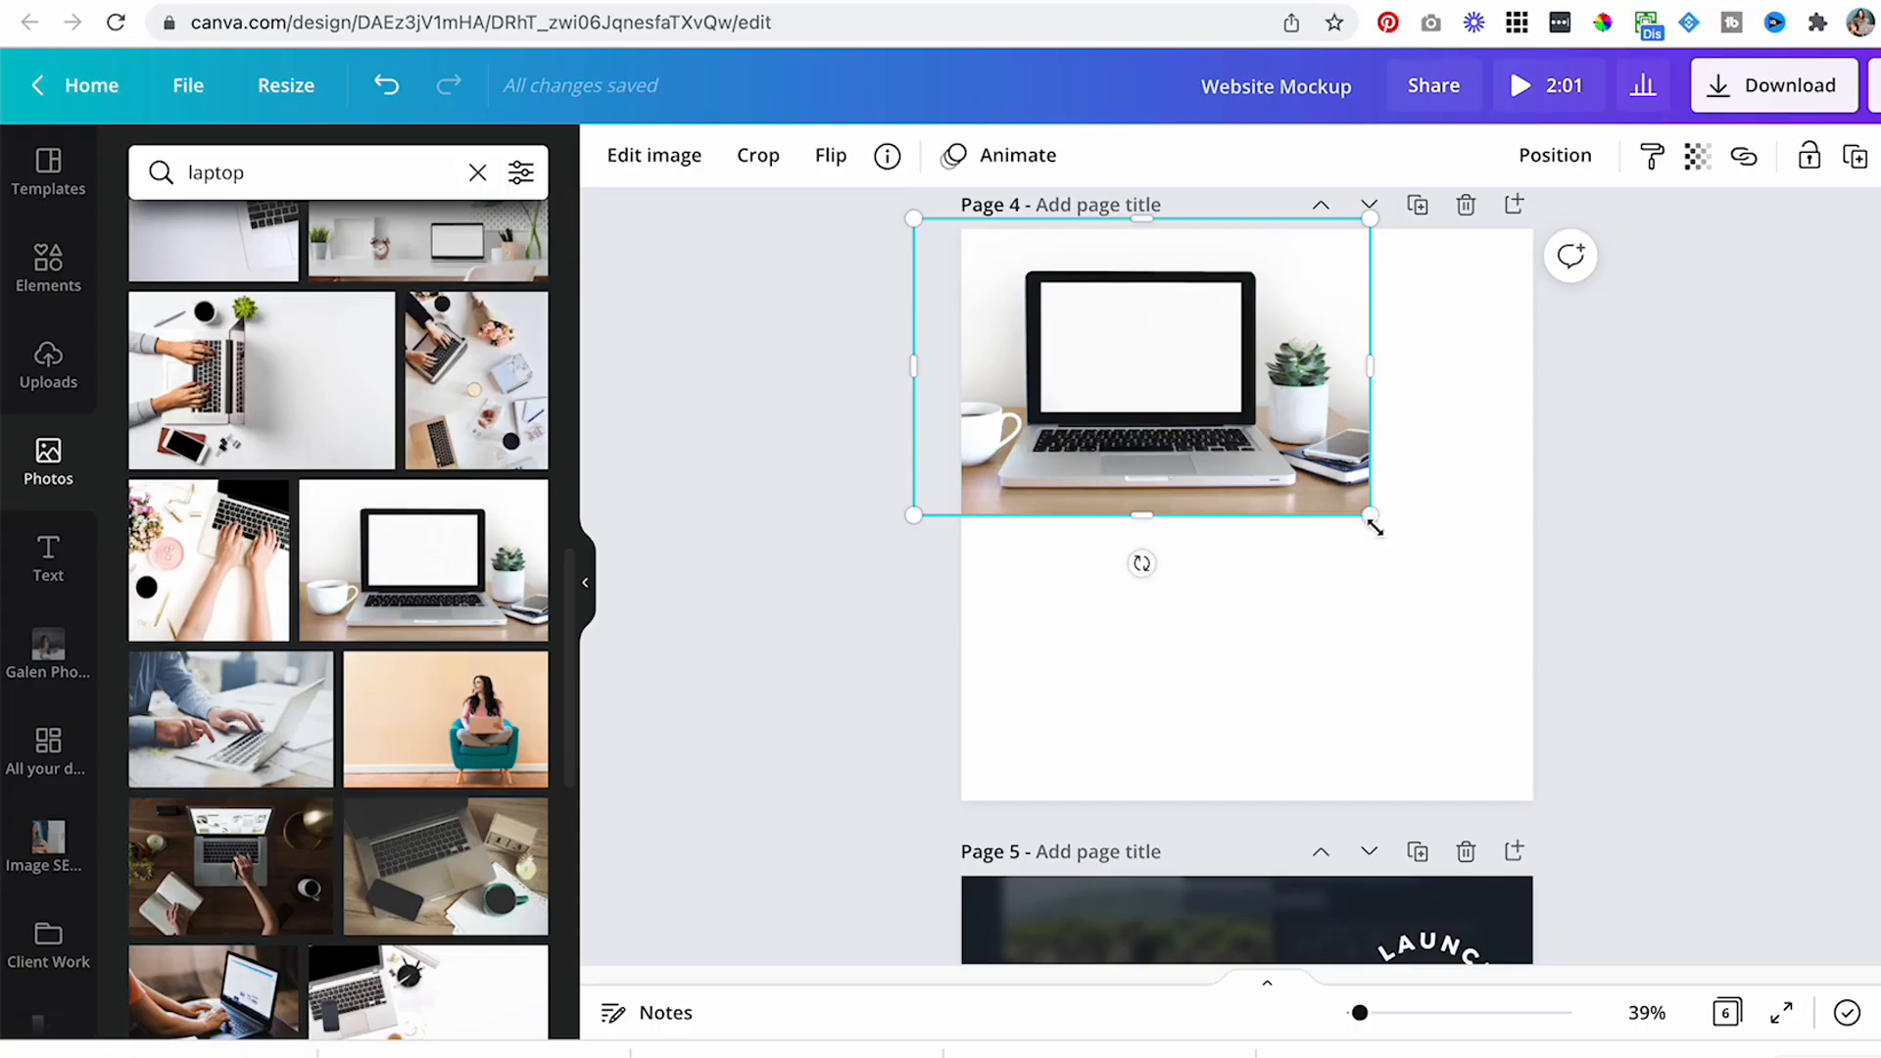
left_click_drag(1375, 527, 1783, 945)
left_click_drag(1284, 550, 1143, 541)
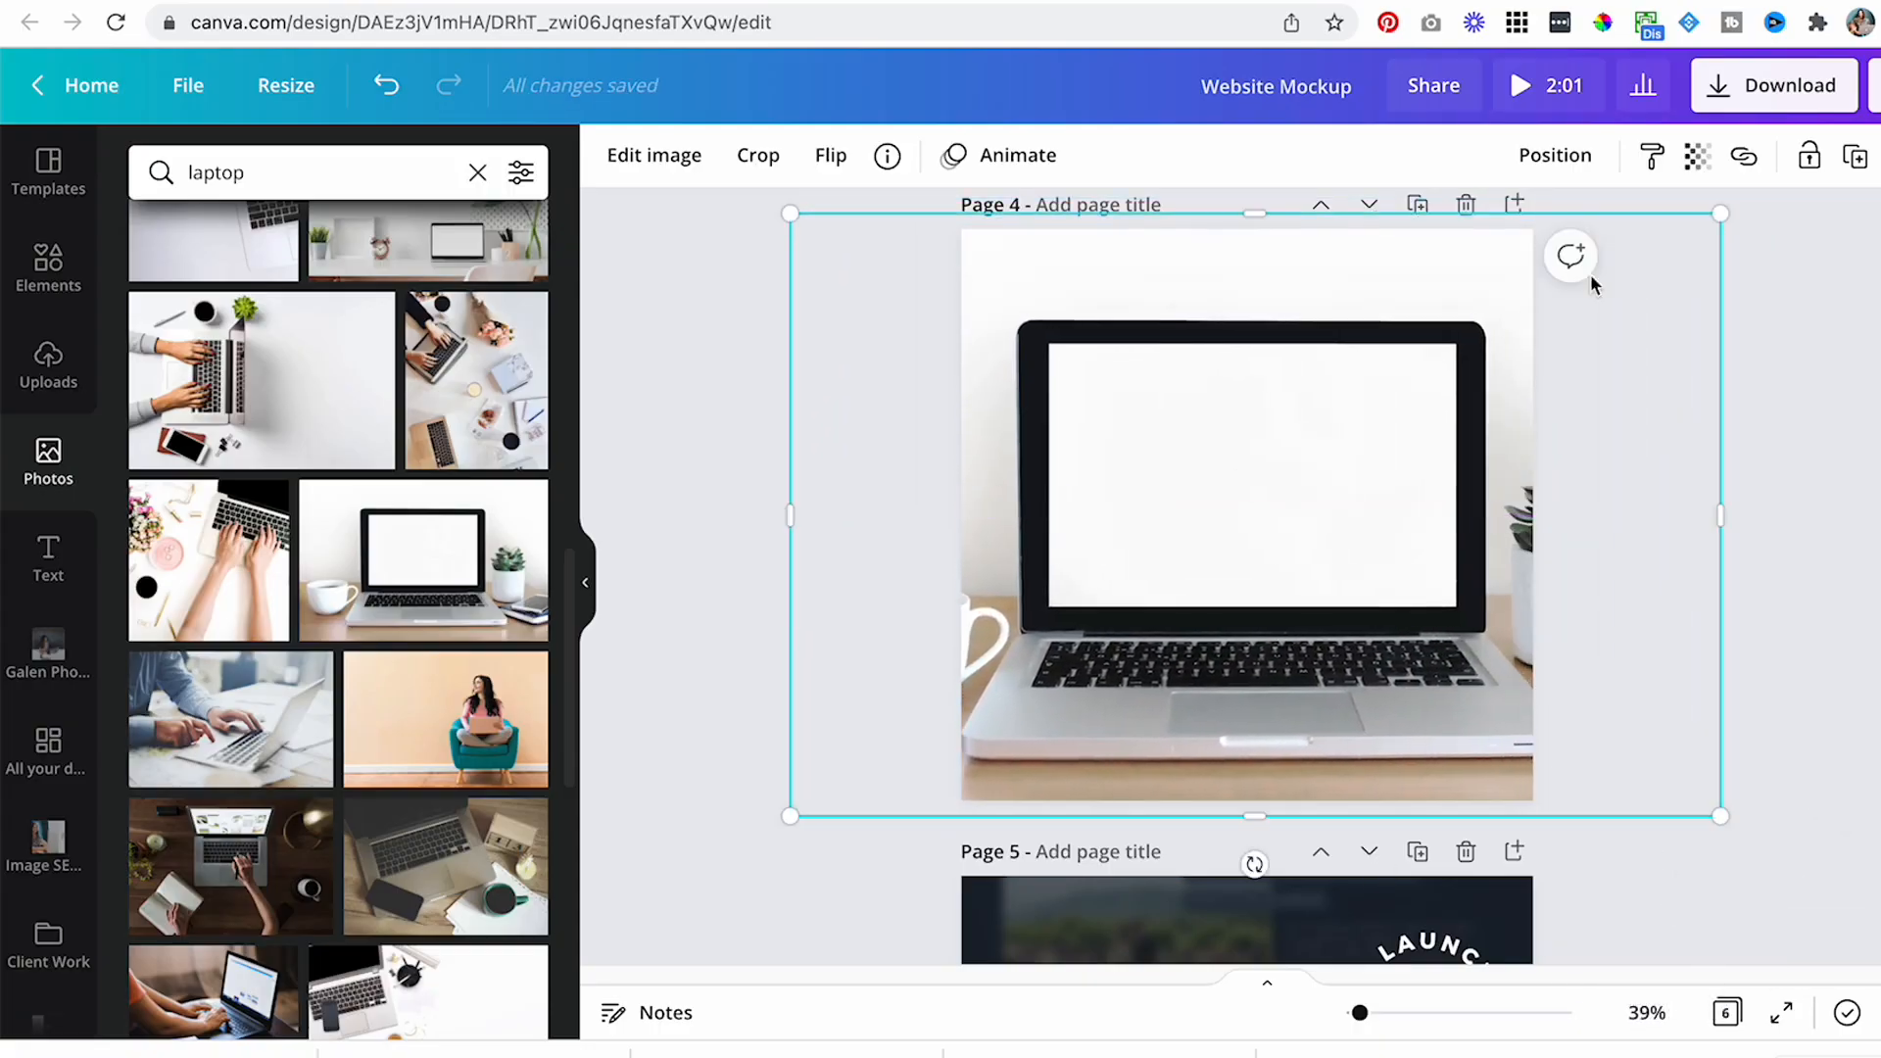
left_click_drag(1721, 218, 1700, 223)
left_click_drag(789, 232, 810, 242)
left_click_drag(817, 811, 836, 784)
left_click(1780, 516)
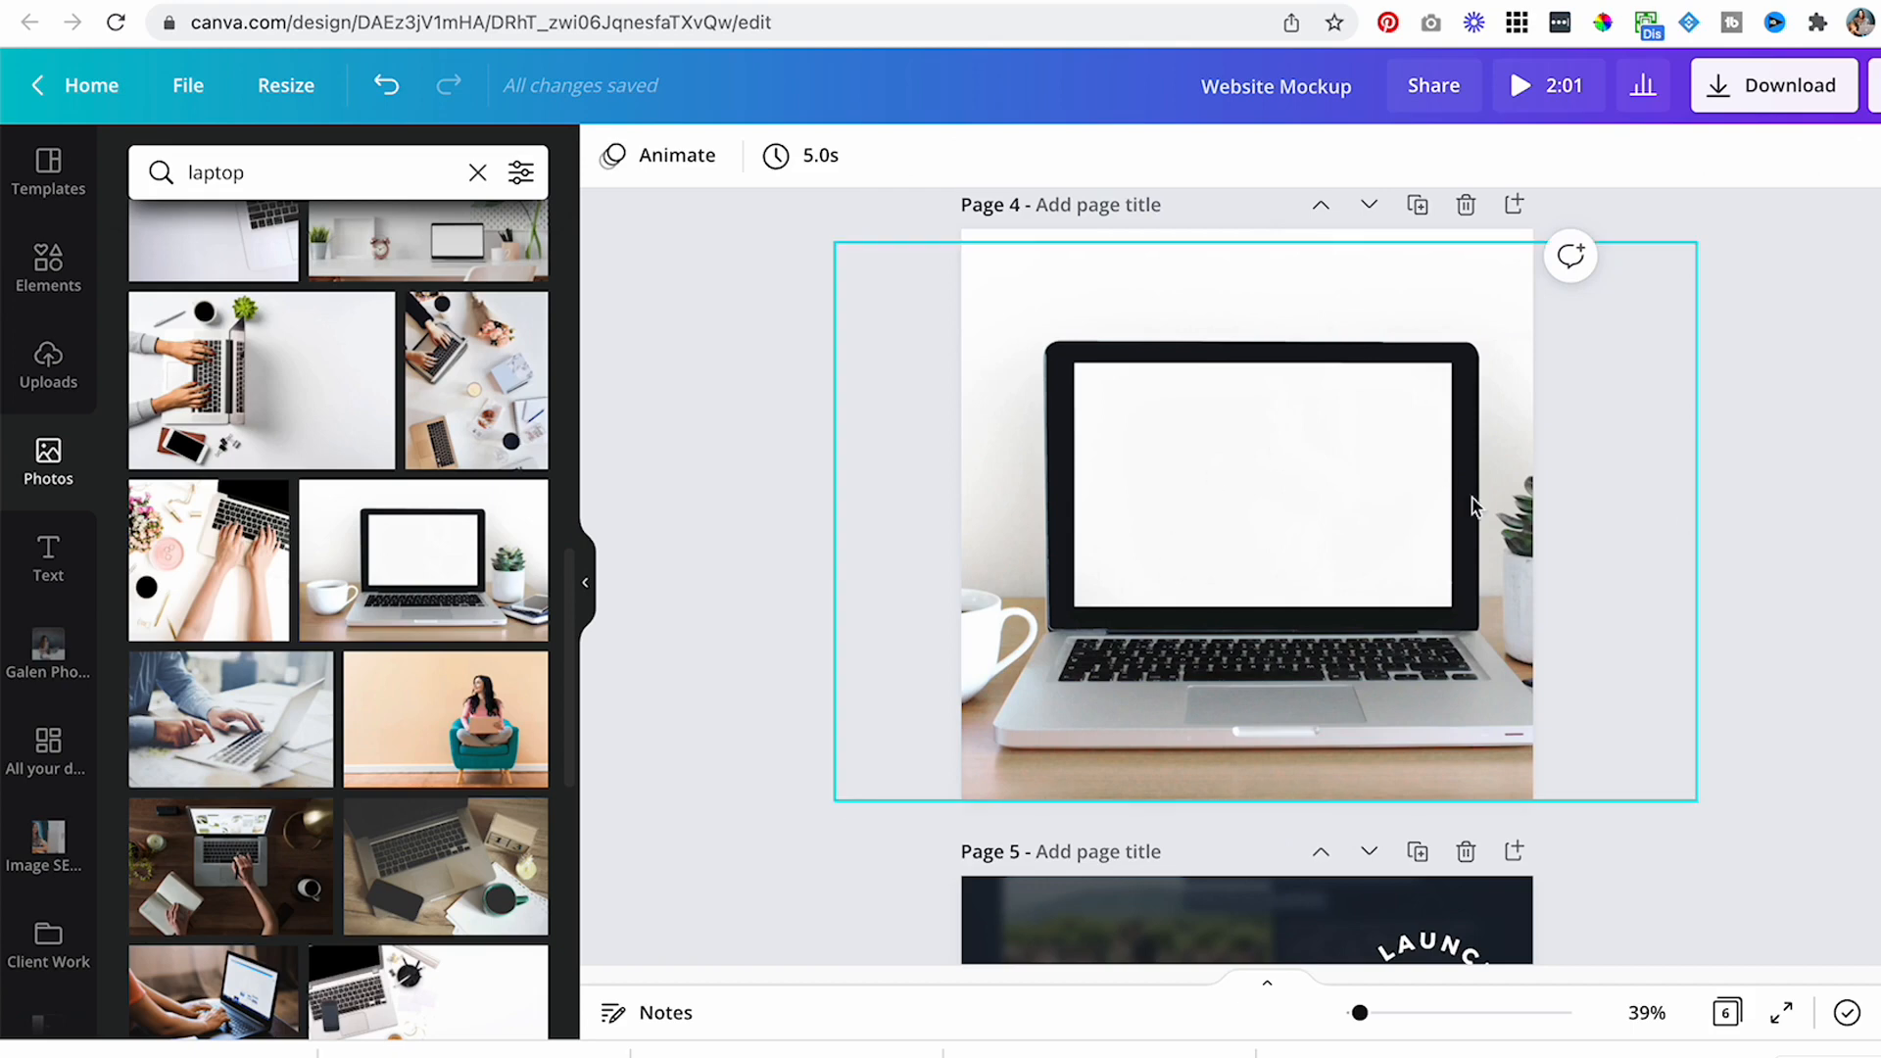
- Browse further laptop photos and add the one with the laptop, pencil pot and white vases to page 4
scroll(734, 568, "down", 2)
scroll(470, 641, "down", 3)
scroll(469, 642, "down", 3)
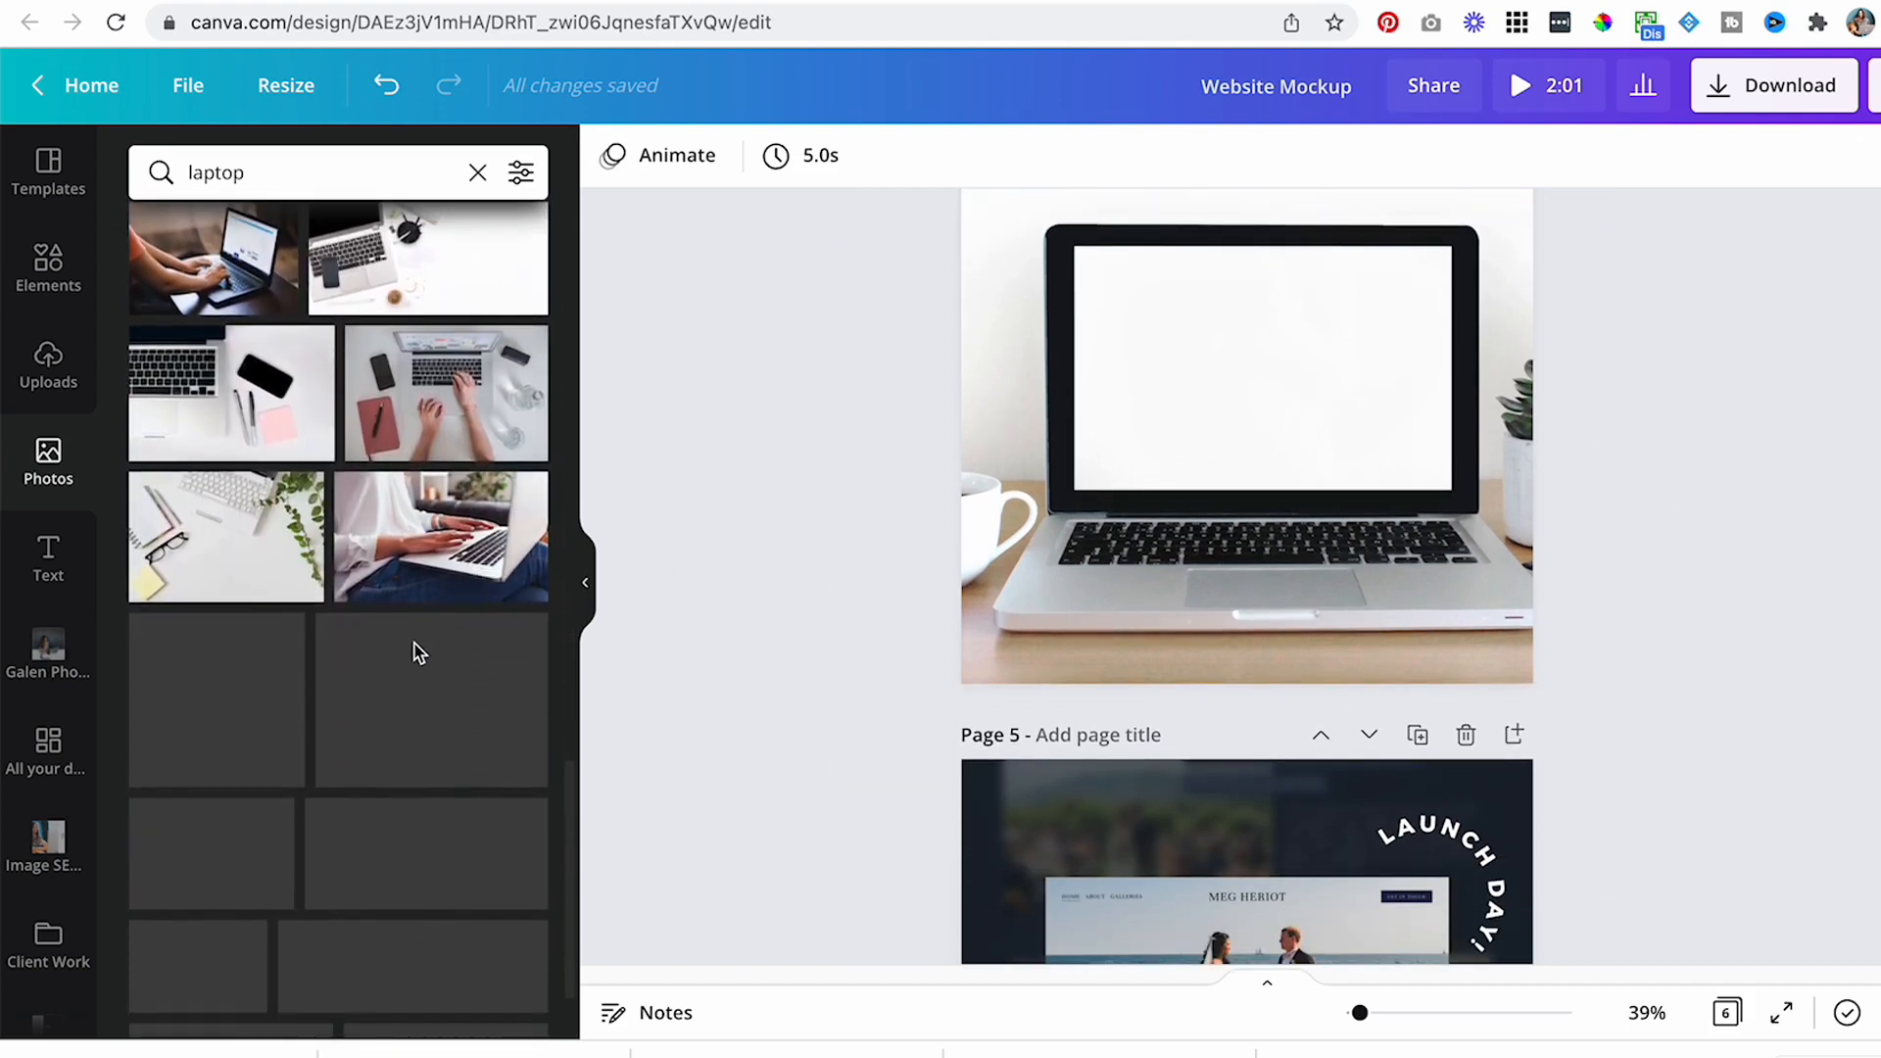
scroll(416, 648, "down", 2)
scroll(411, 647, "down", 3)
scroll(411, 647, "down", 2)
scroll(436, 324, "up", 1)
left_click(435, 323)
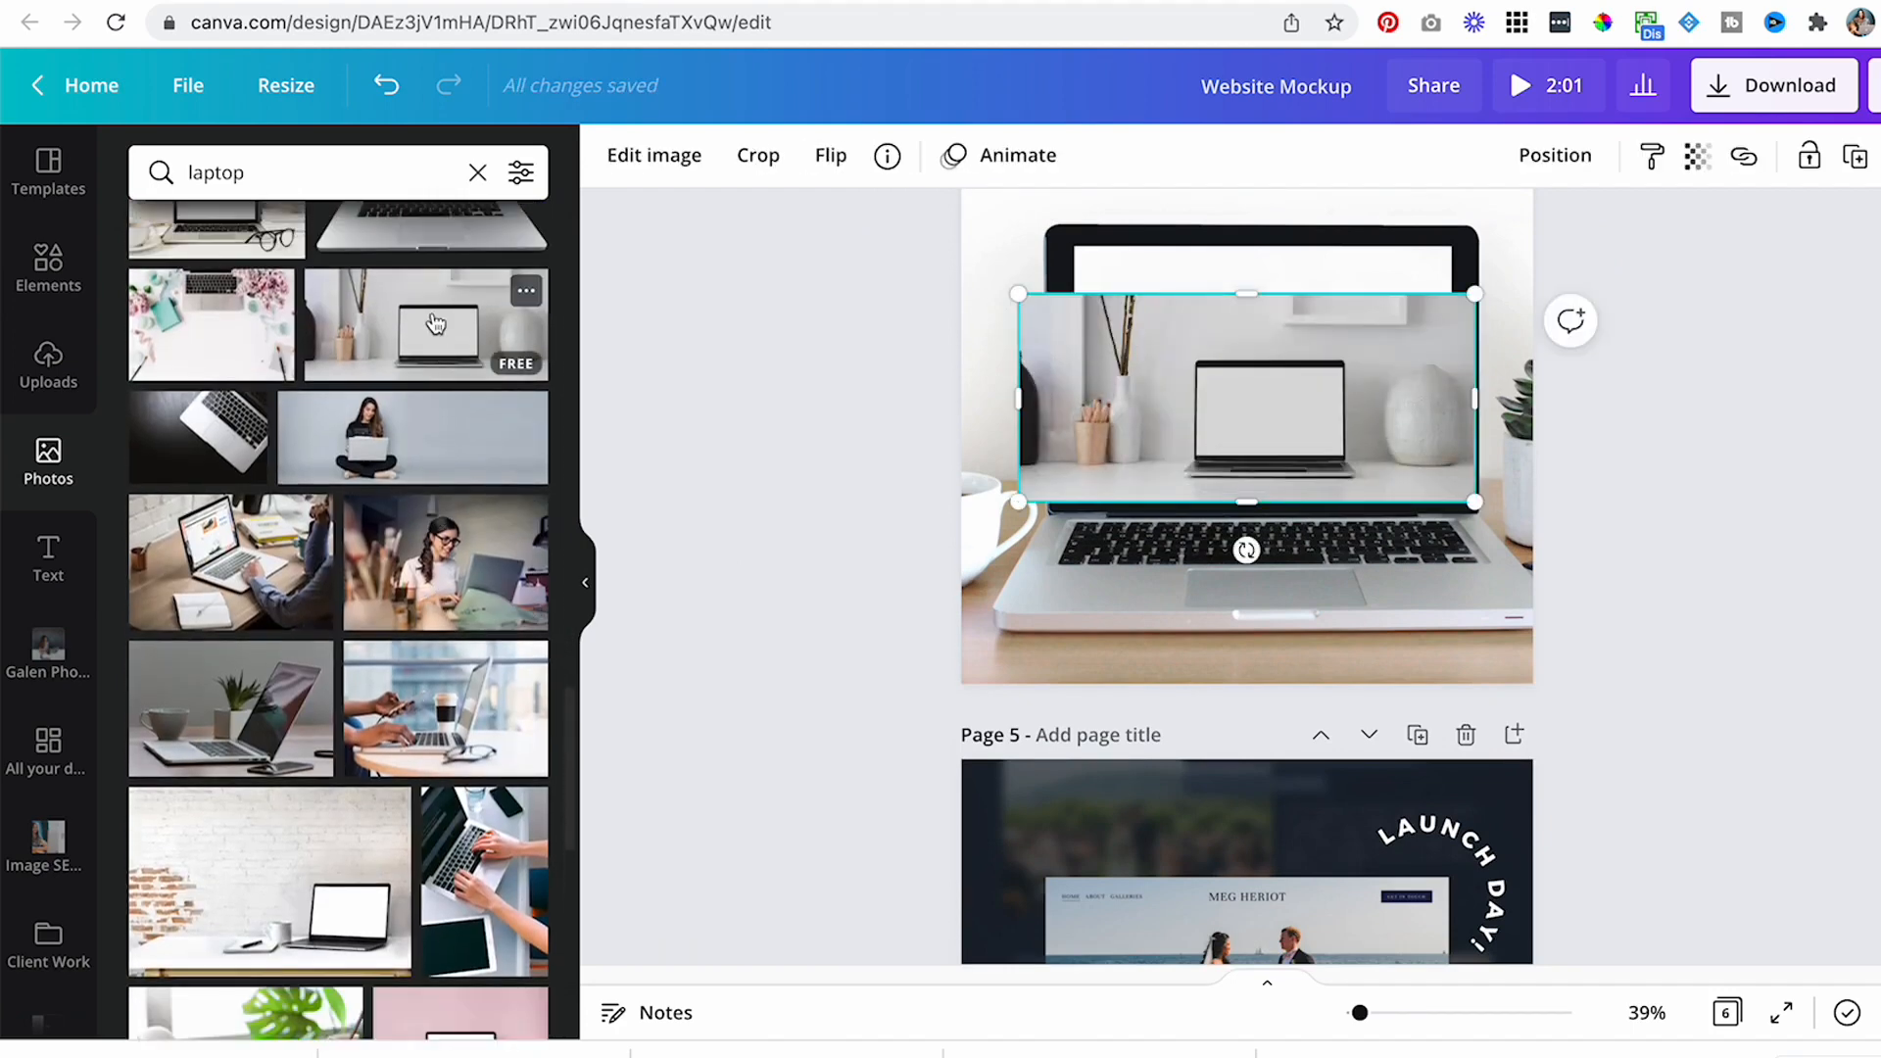
- Replace the photo with the pencil pot and white vases on page 4 with the pink-wall laptop photo
scroll(451, 608, "down", 5)
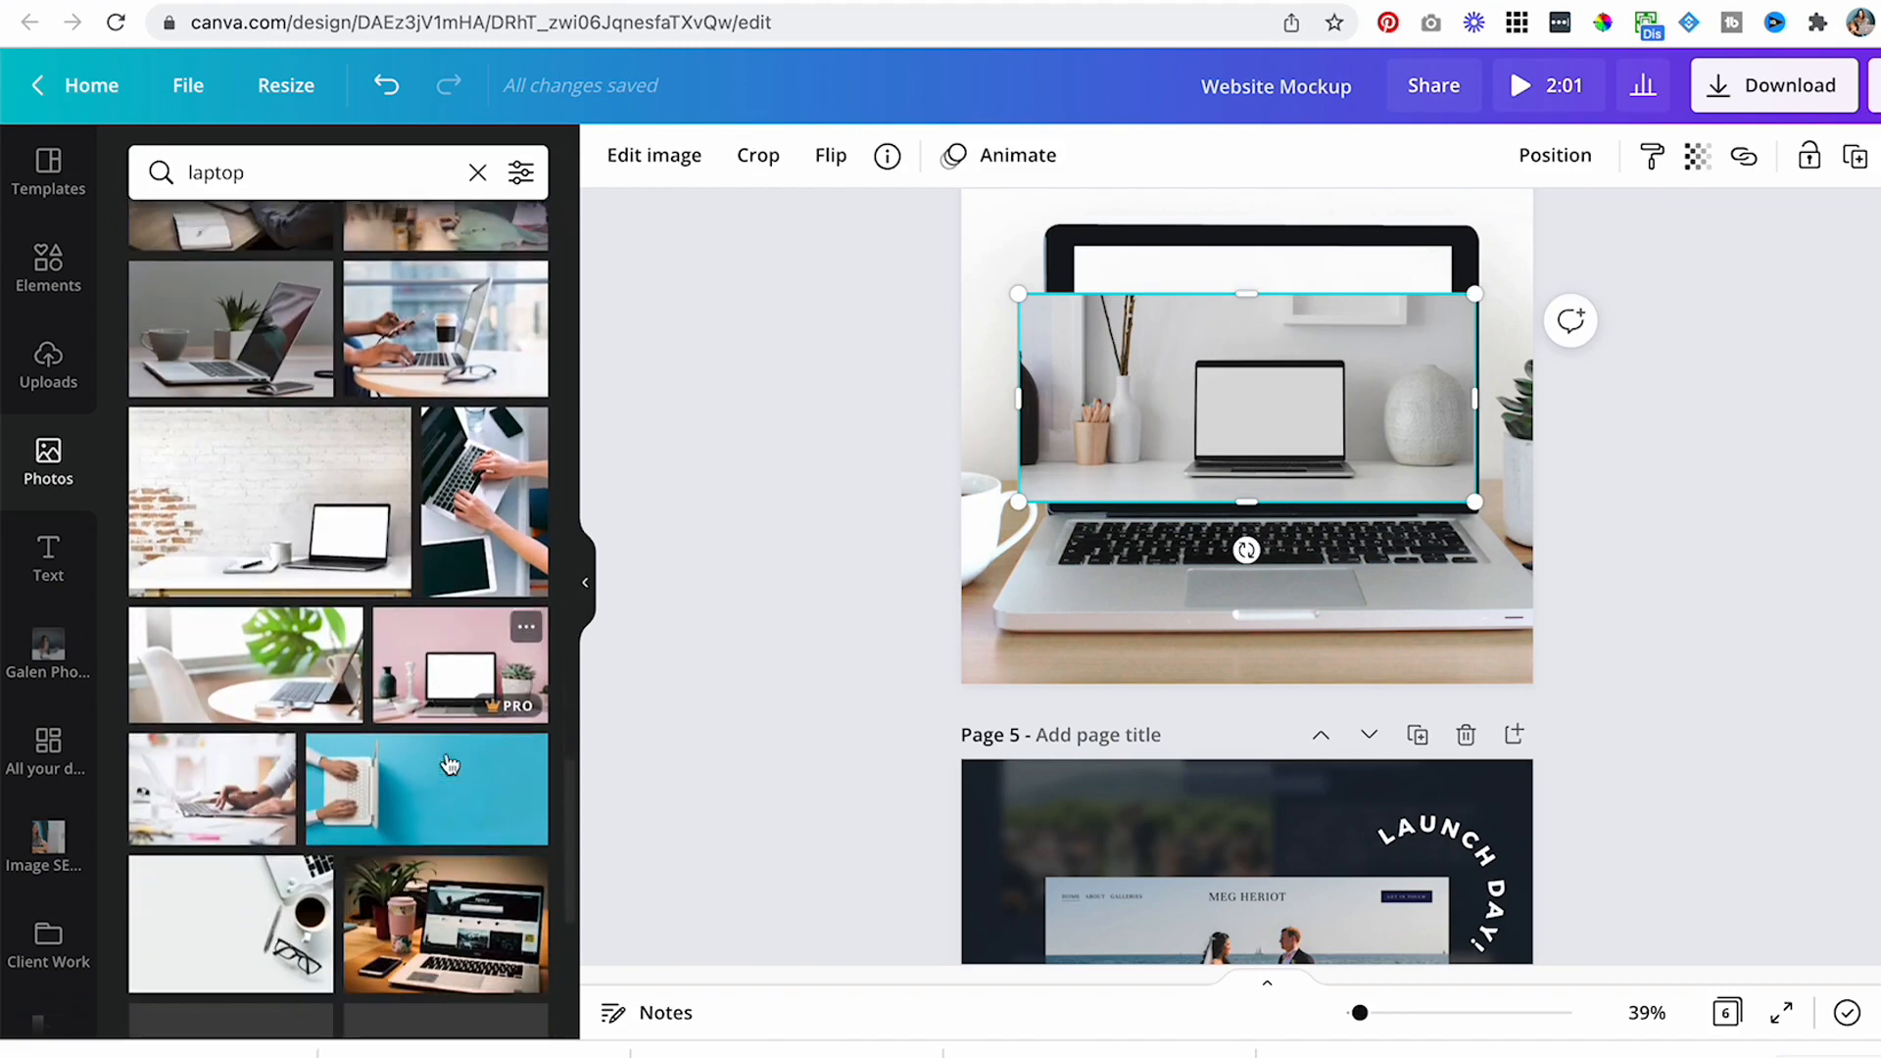
left_click(457, 631)
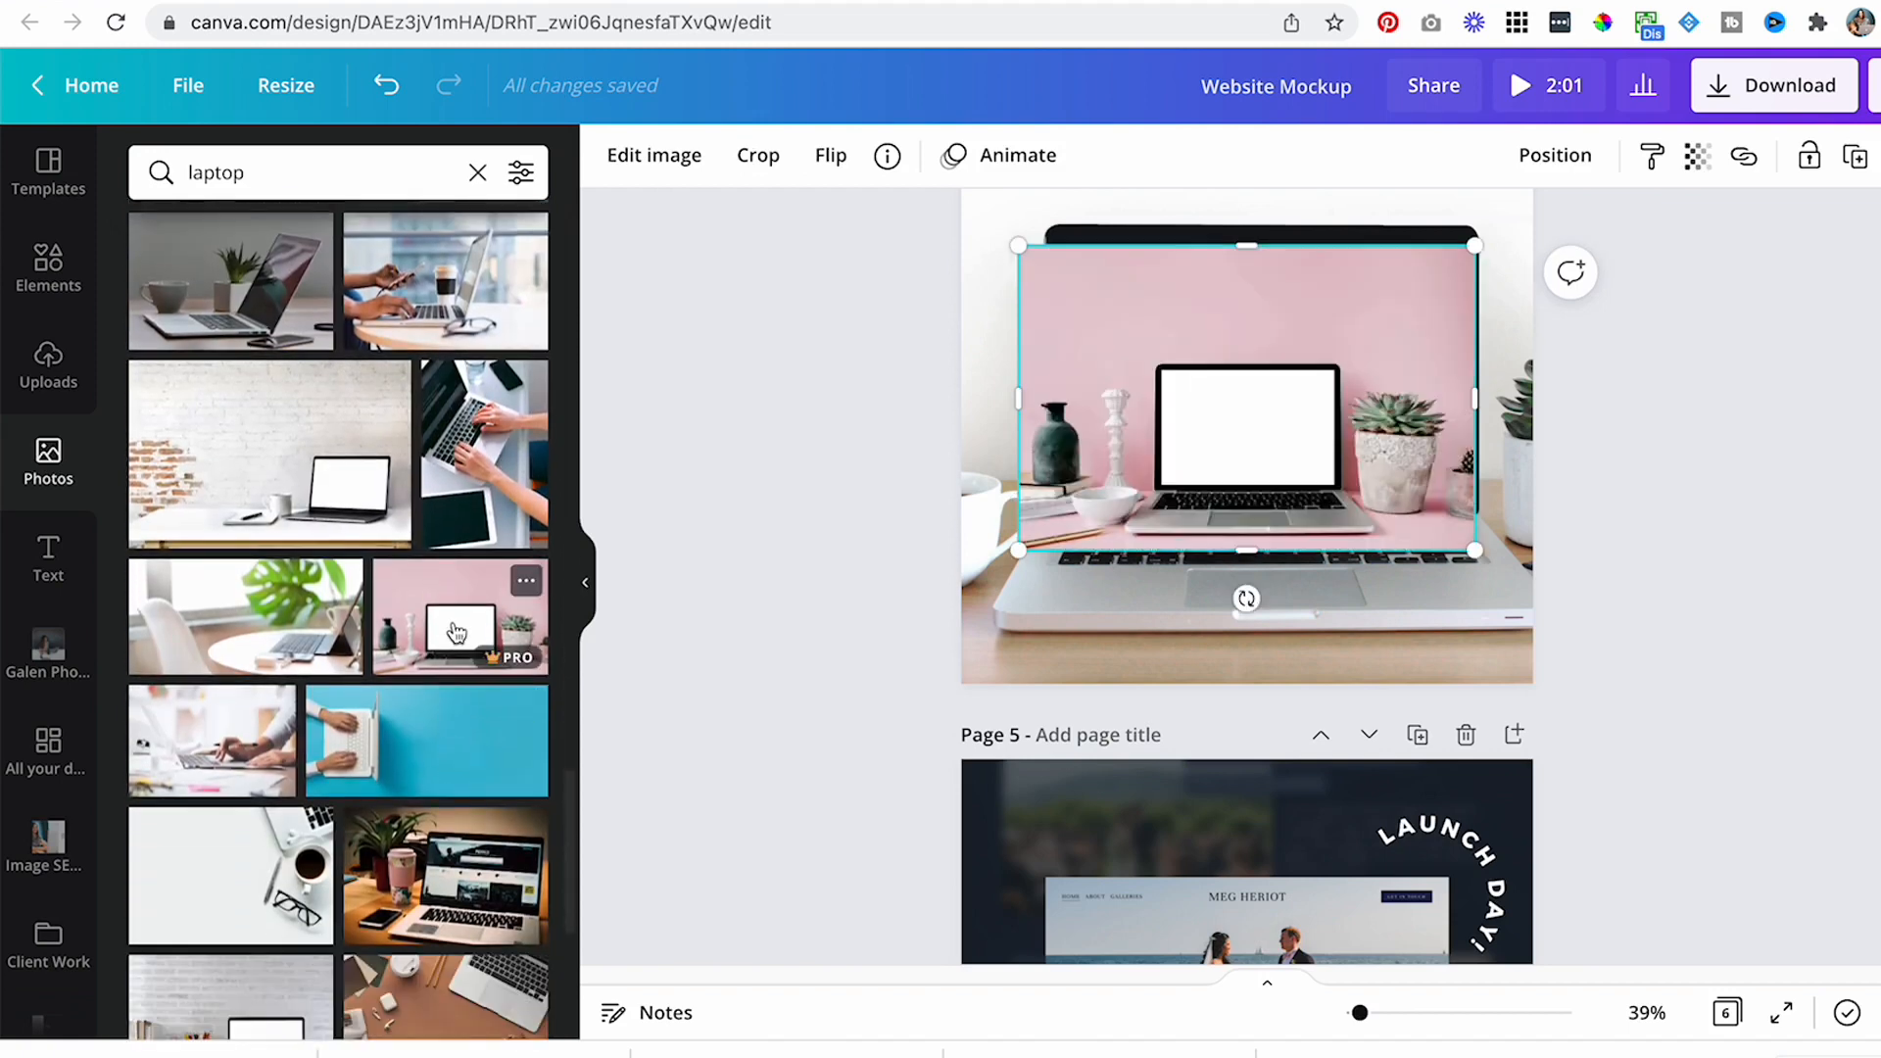
key("Delete")
left_click(1408, 436)
key("Delete")
left_click(477, 627)
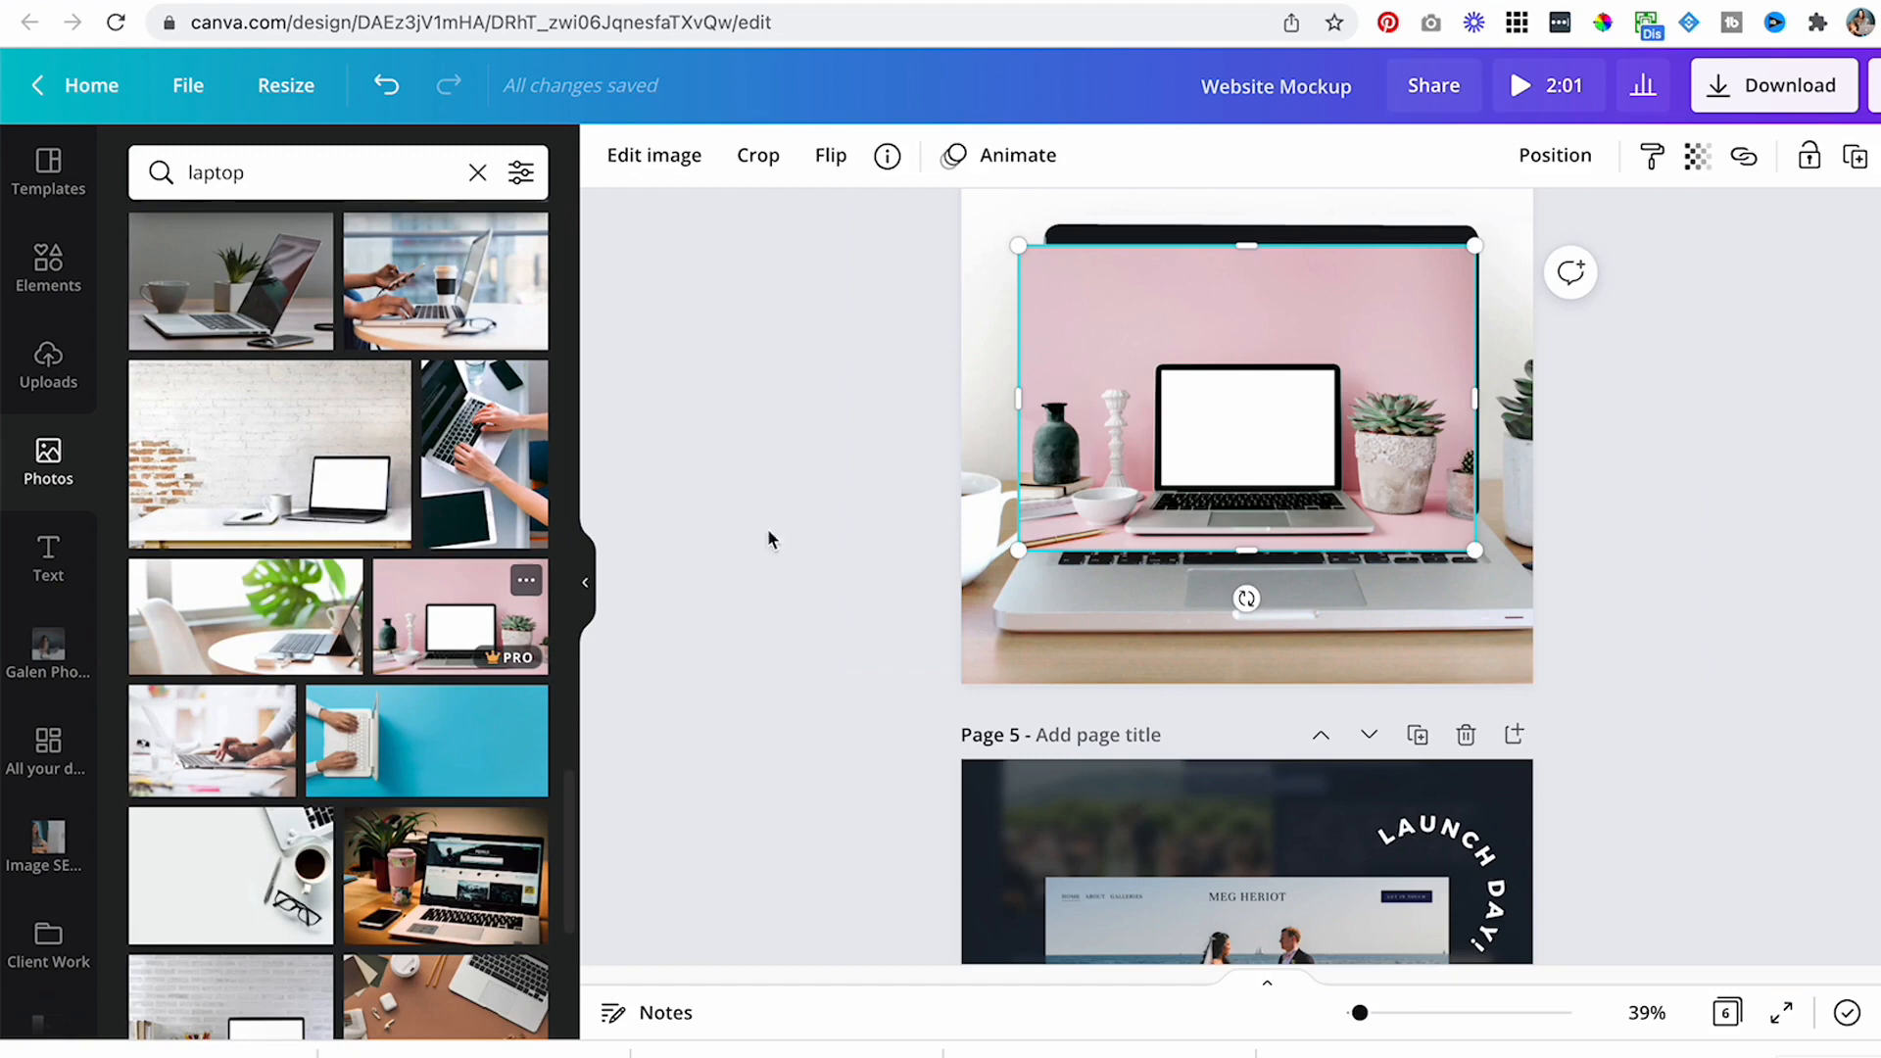
- Enlarge the pink-wall laptop photo to span page 4 and set it as the page background
left_click_drag(1179, 411, 1100, 319)
left_click_drag(1392, 471, 1293, 444)
left_click(1742, 466)
scroll(1102, 591, "up", 1)
scroll(1102, 591, "up", 2)
mouse_move(1095, 537)
left_mouse_down()
mouse_move(1081, 509)
mouse_move(1105, 516)
left_mouse_up()
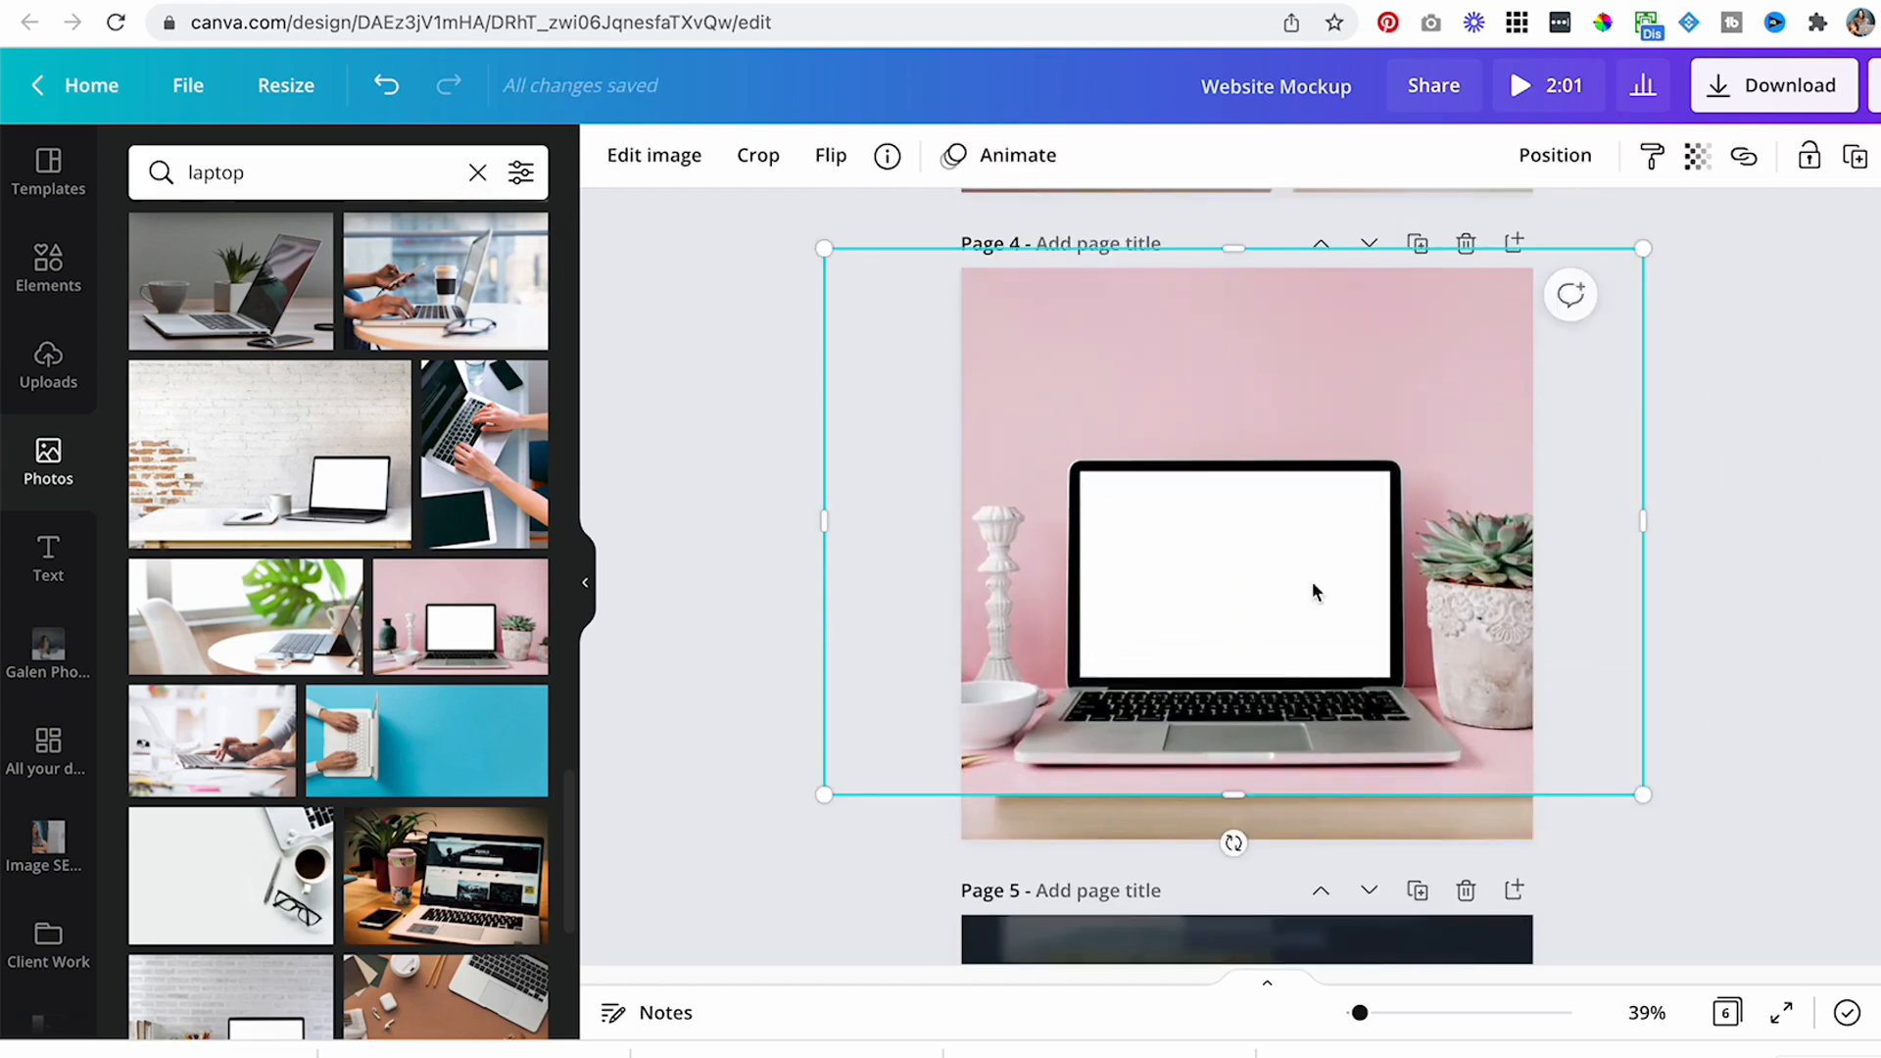
left_click_drag(1233, 801, 1232, 845)
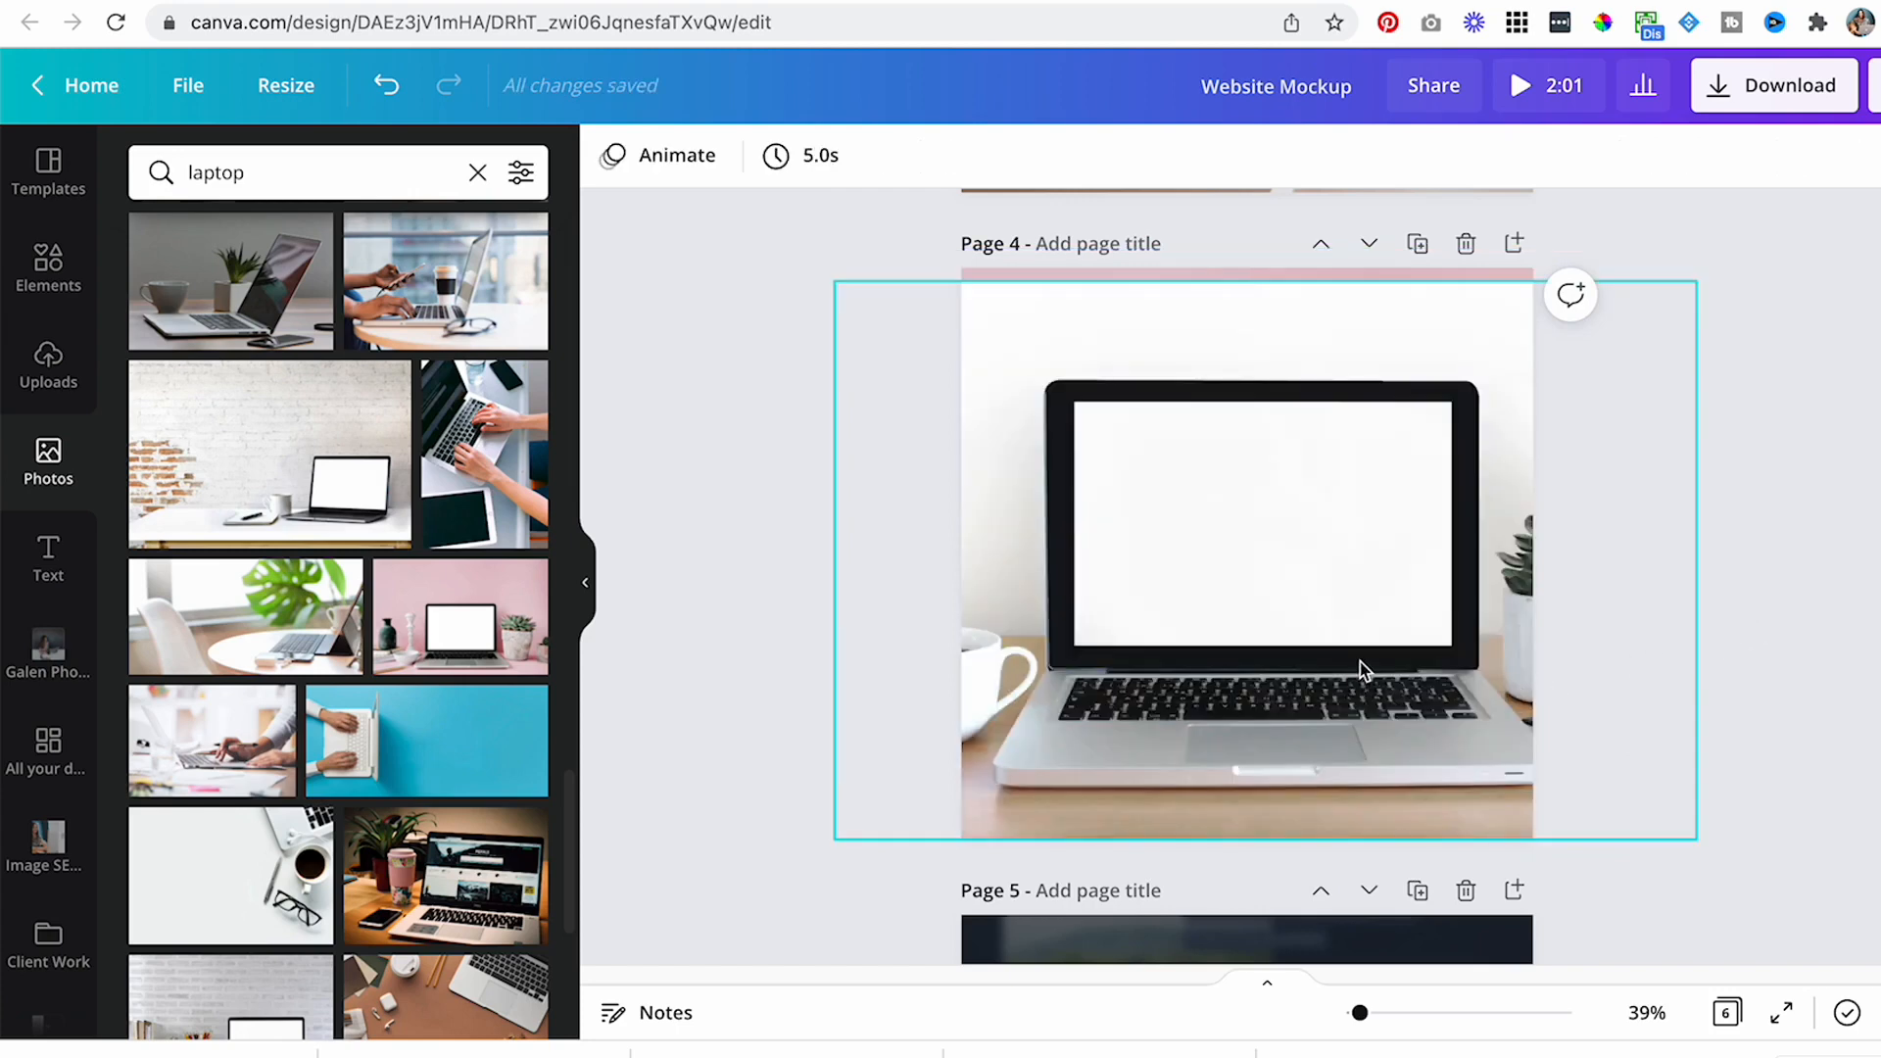
- Delete the white-wall laptop photo covering page 4 and shift the pink background photo slightly to the right within its crop
left_click(1359, 669)
key("Delete")
left_click(1231, 653)
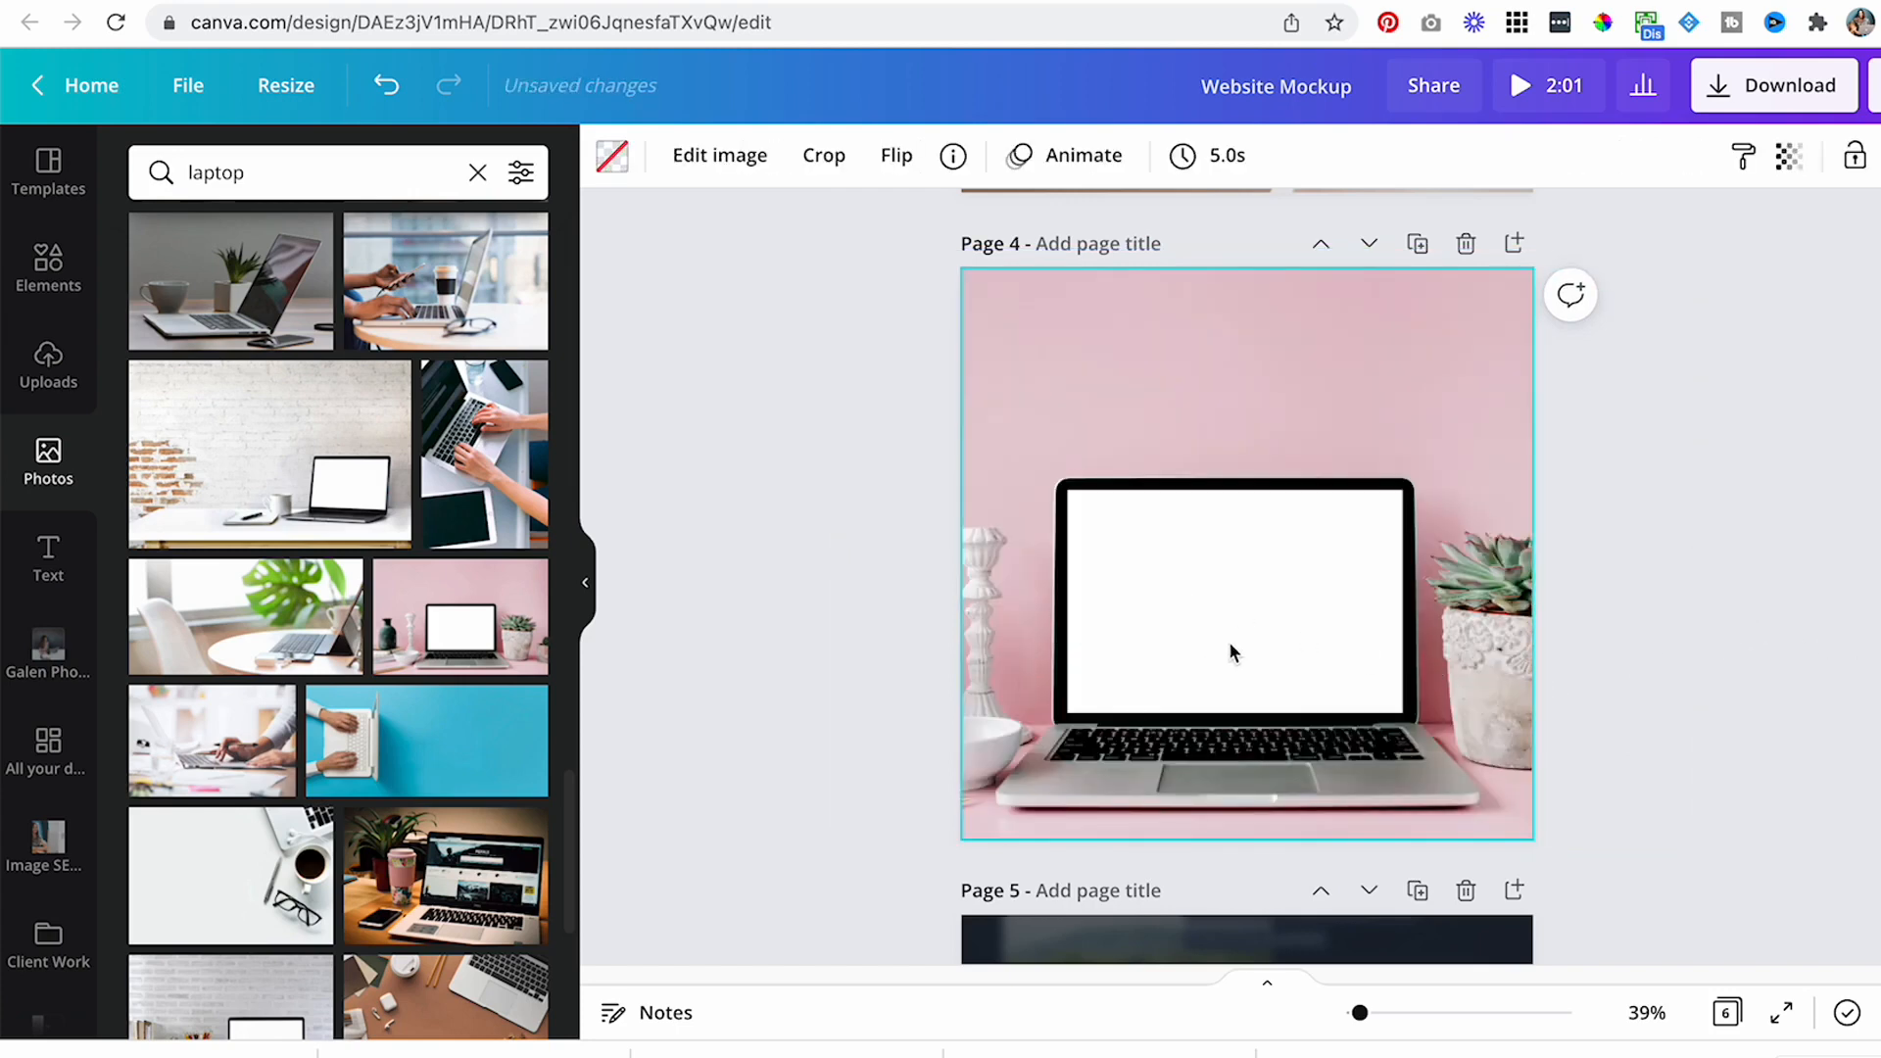
double_click(1232, 654)
left_click_drag(1264, 638, 1289, 634)
left_click(734, 815)
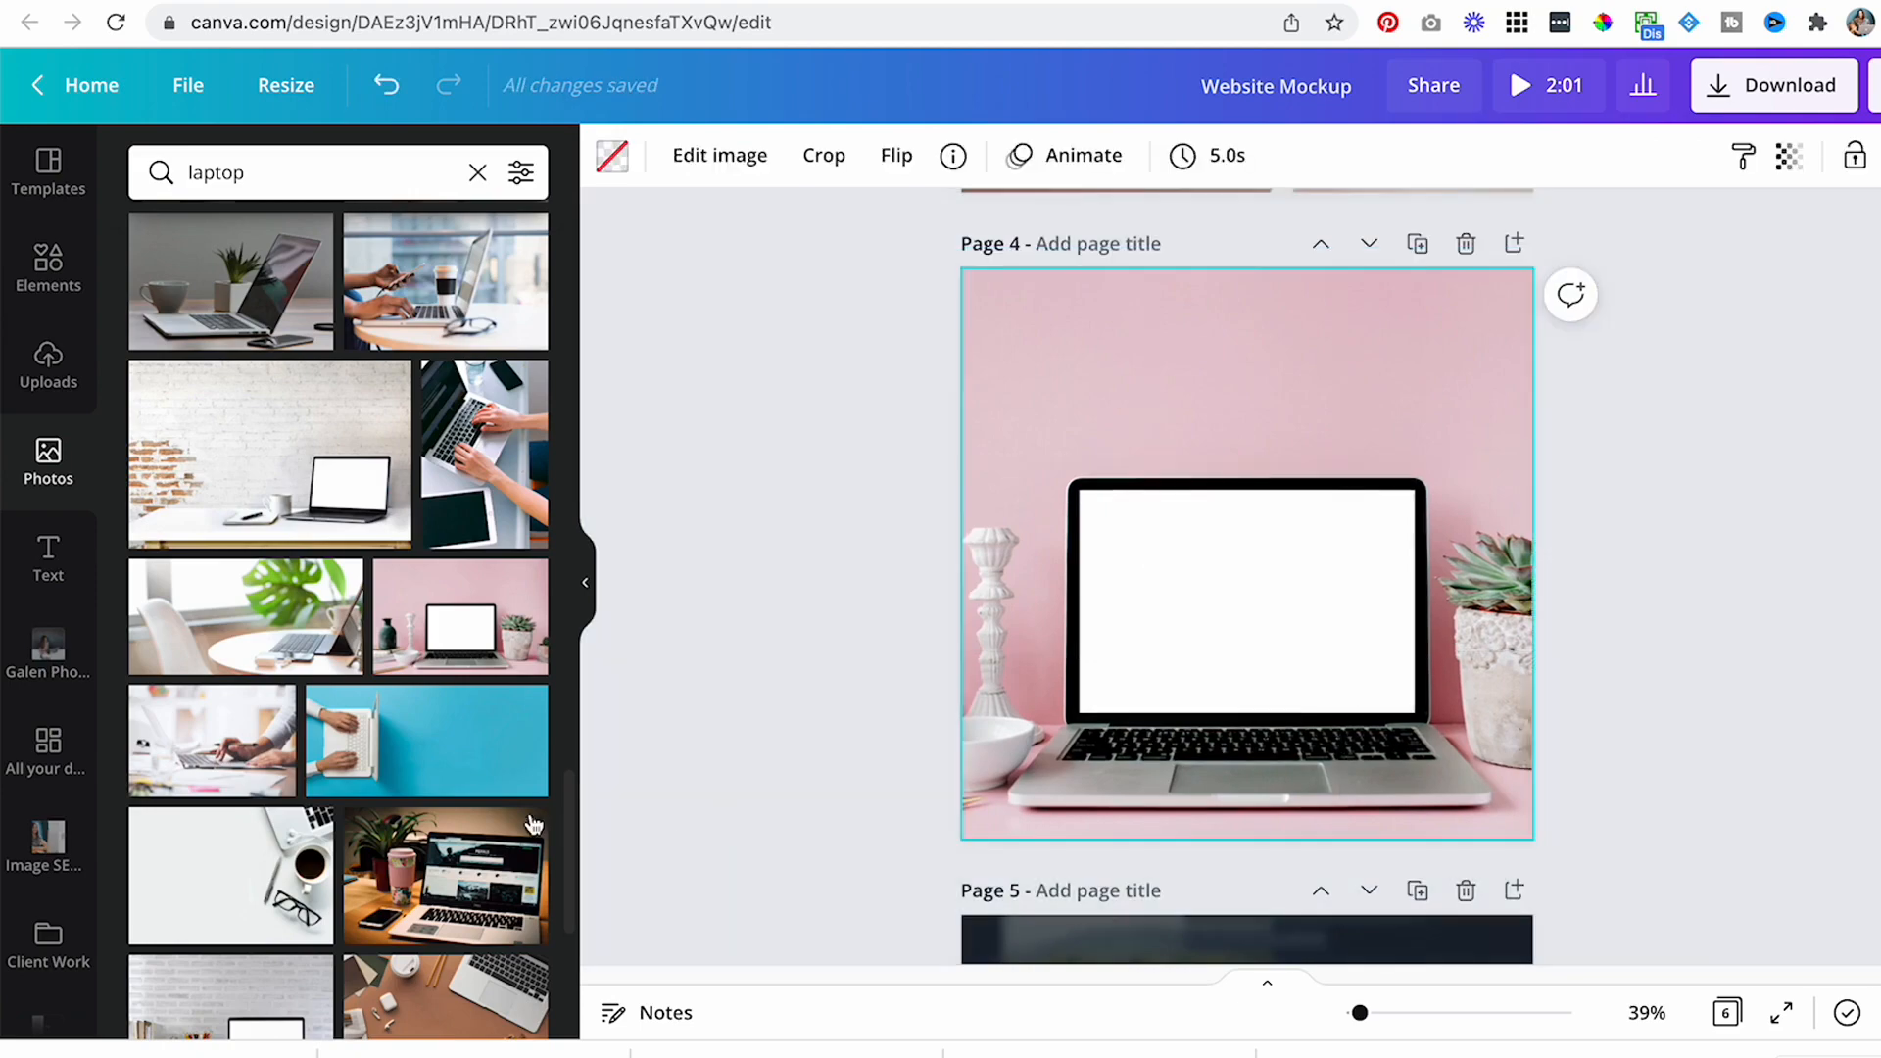
- Browse the Client Work folder's images and add the tall beige website screenshot with the dark gray band near its end to page 4
left_click(40, 942)
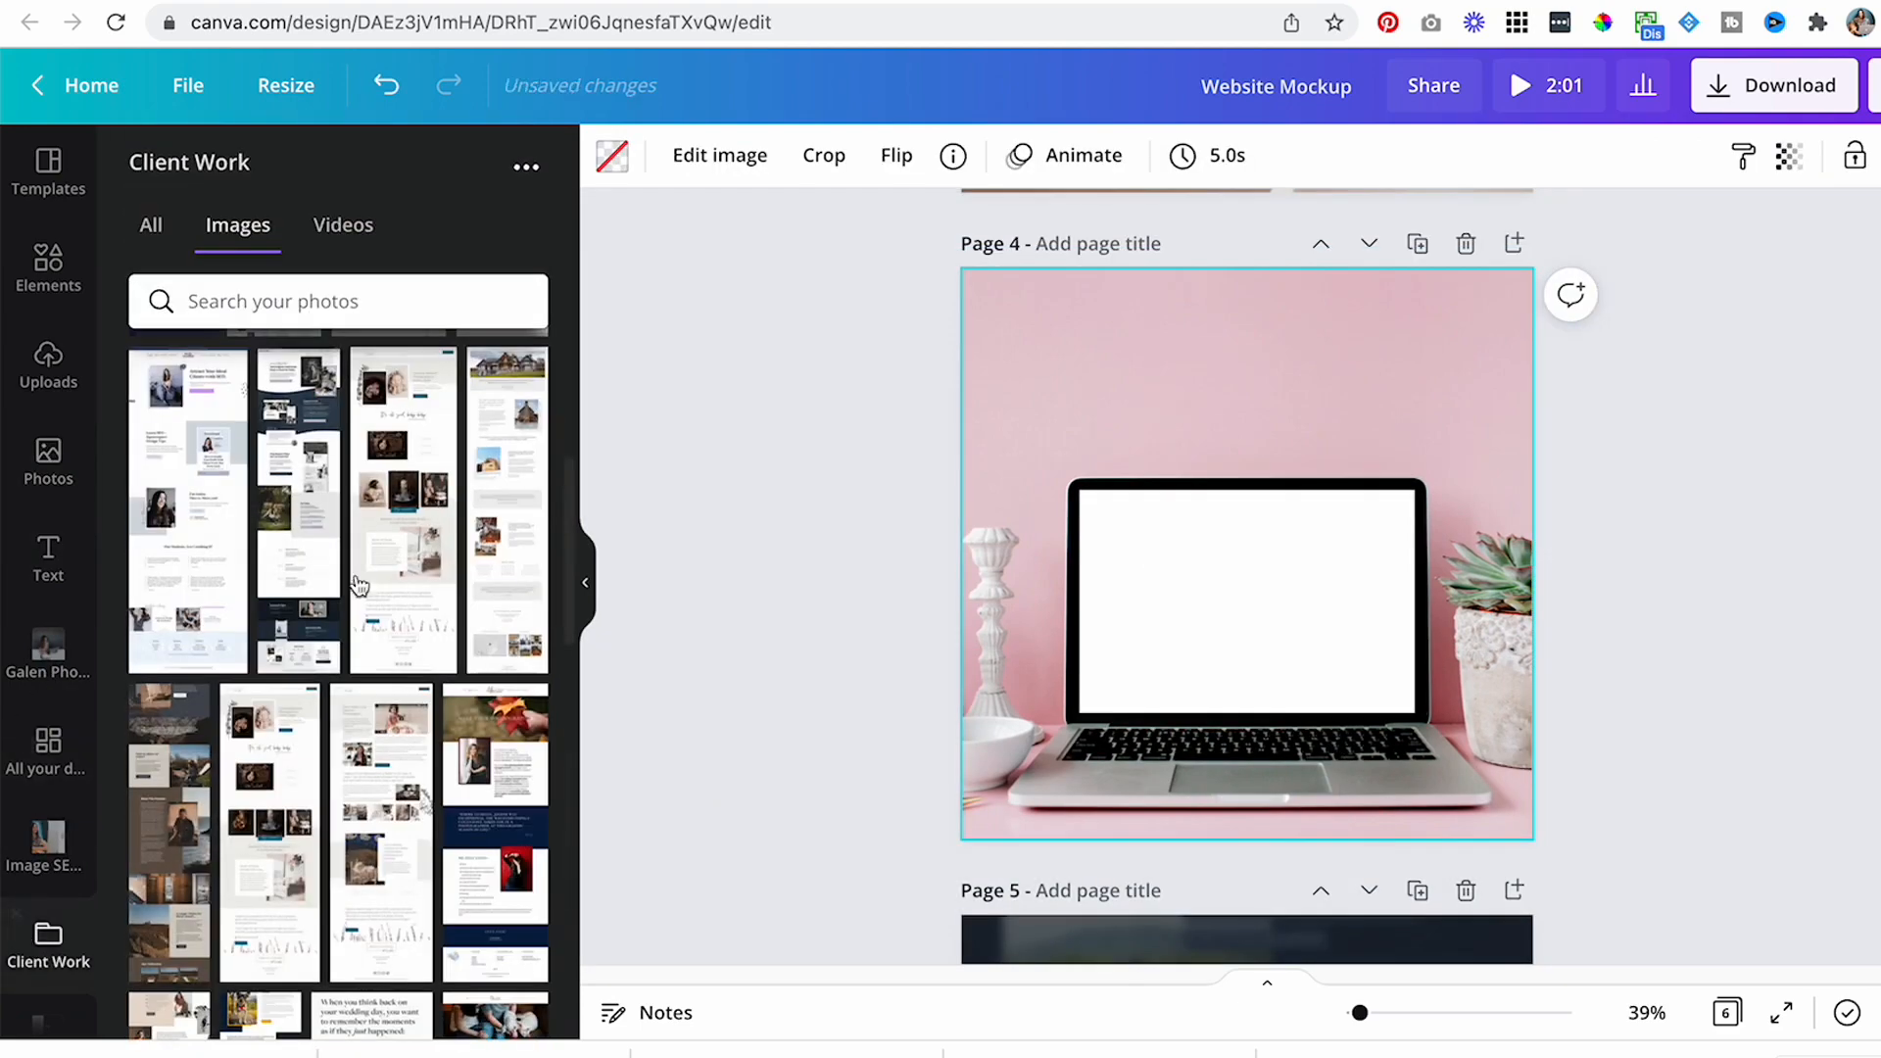
scroll(410, 580, "down", 3)
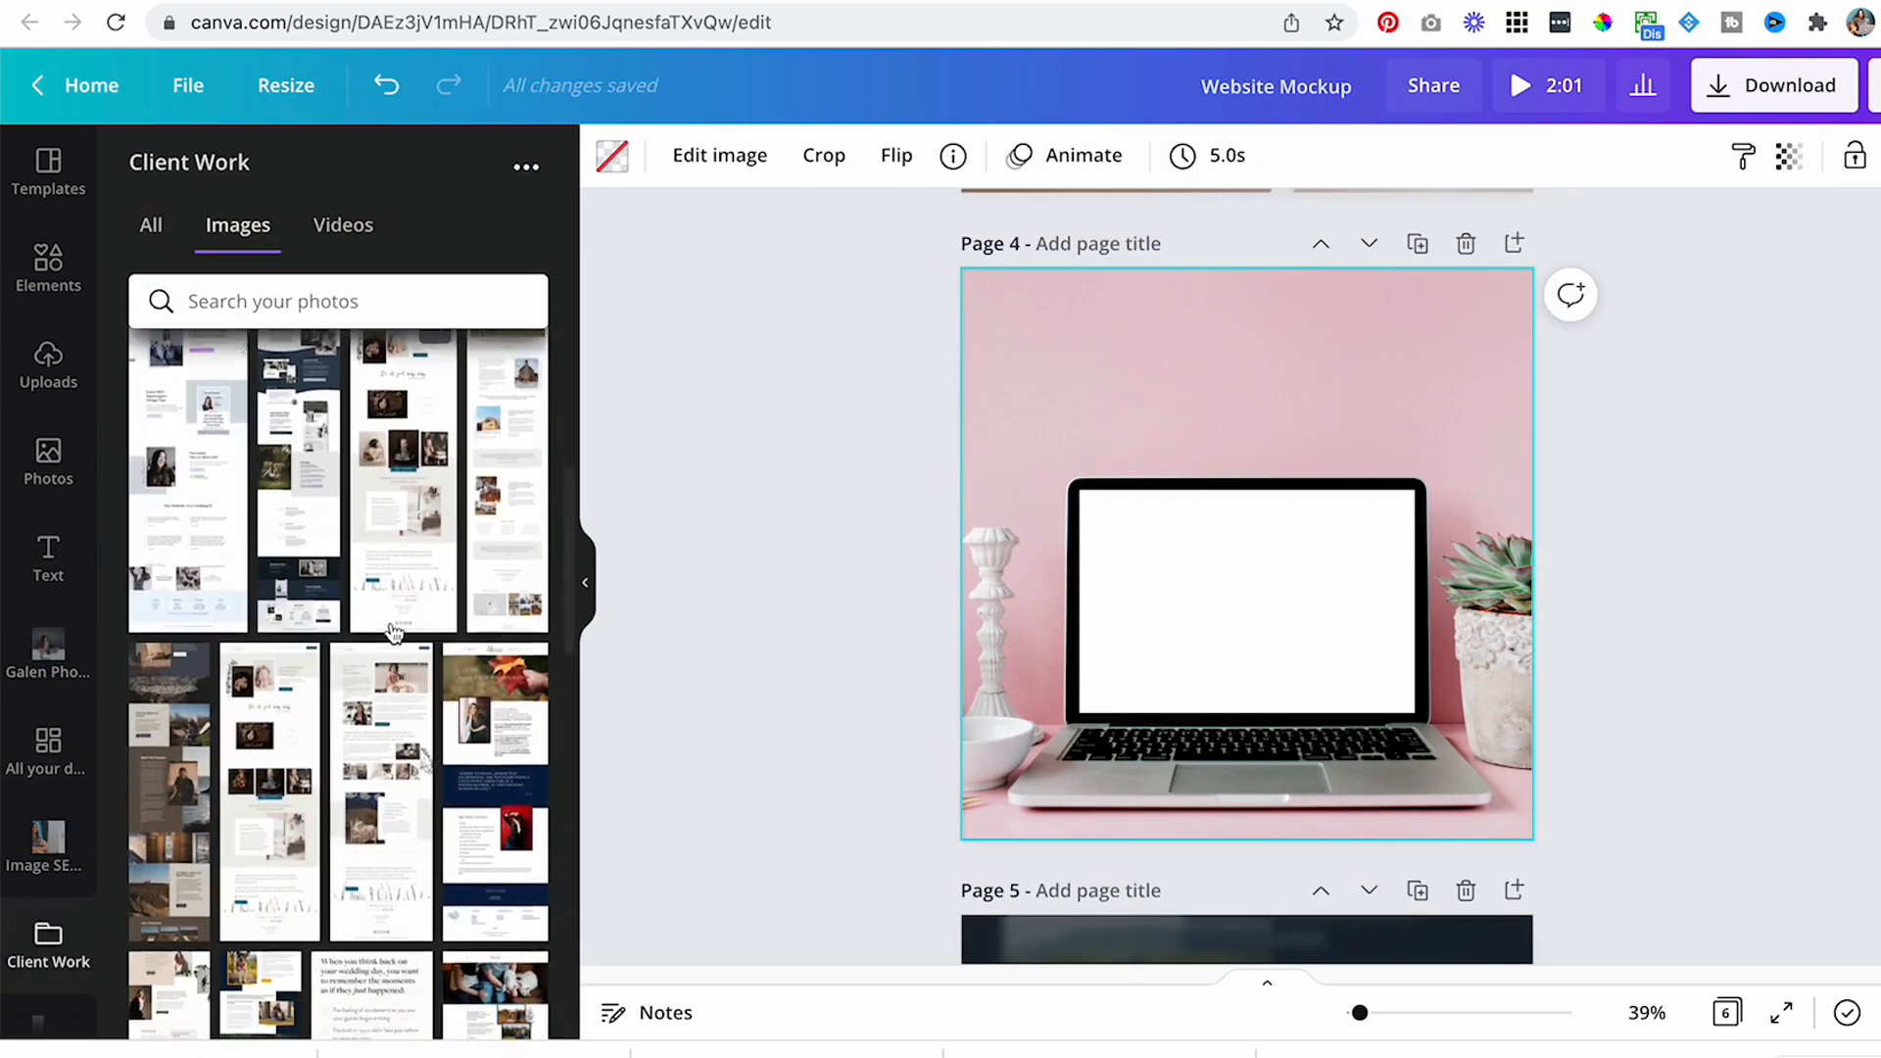
scroll(388, 654, "down", 7)
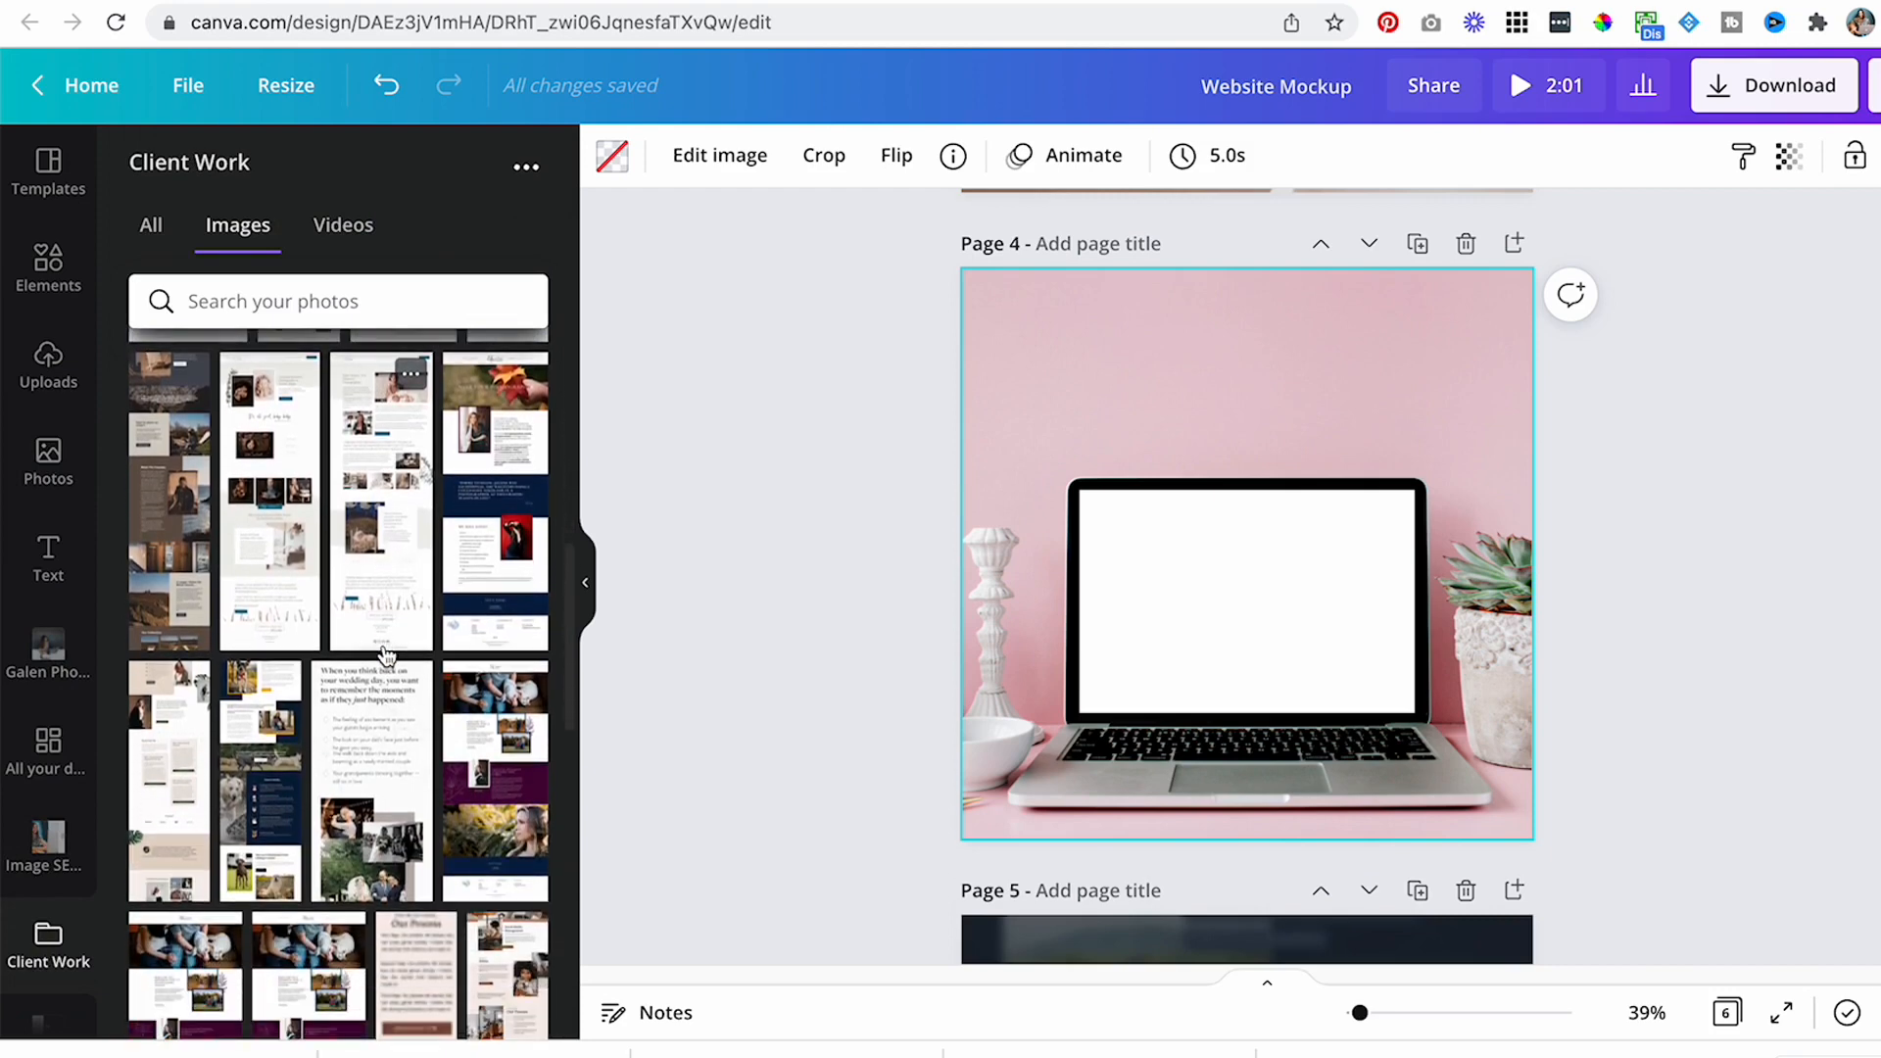
scroll(386, 656, "down", 2)
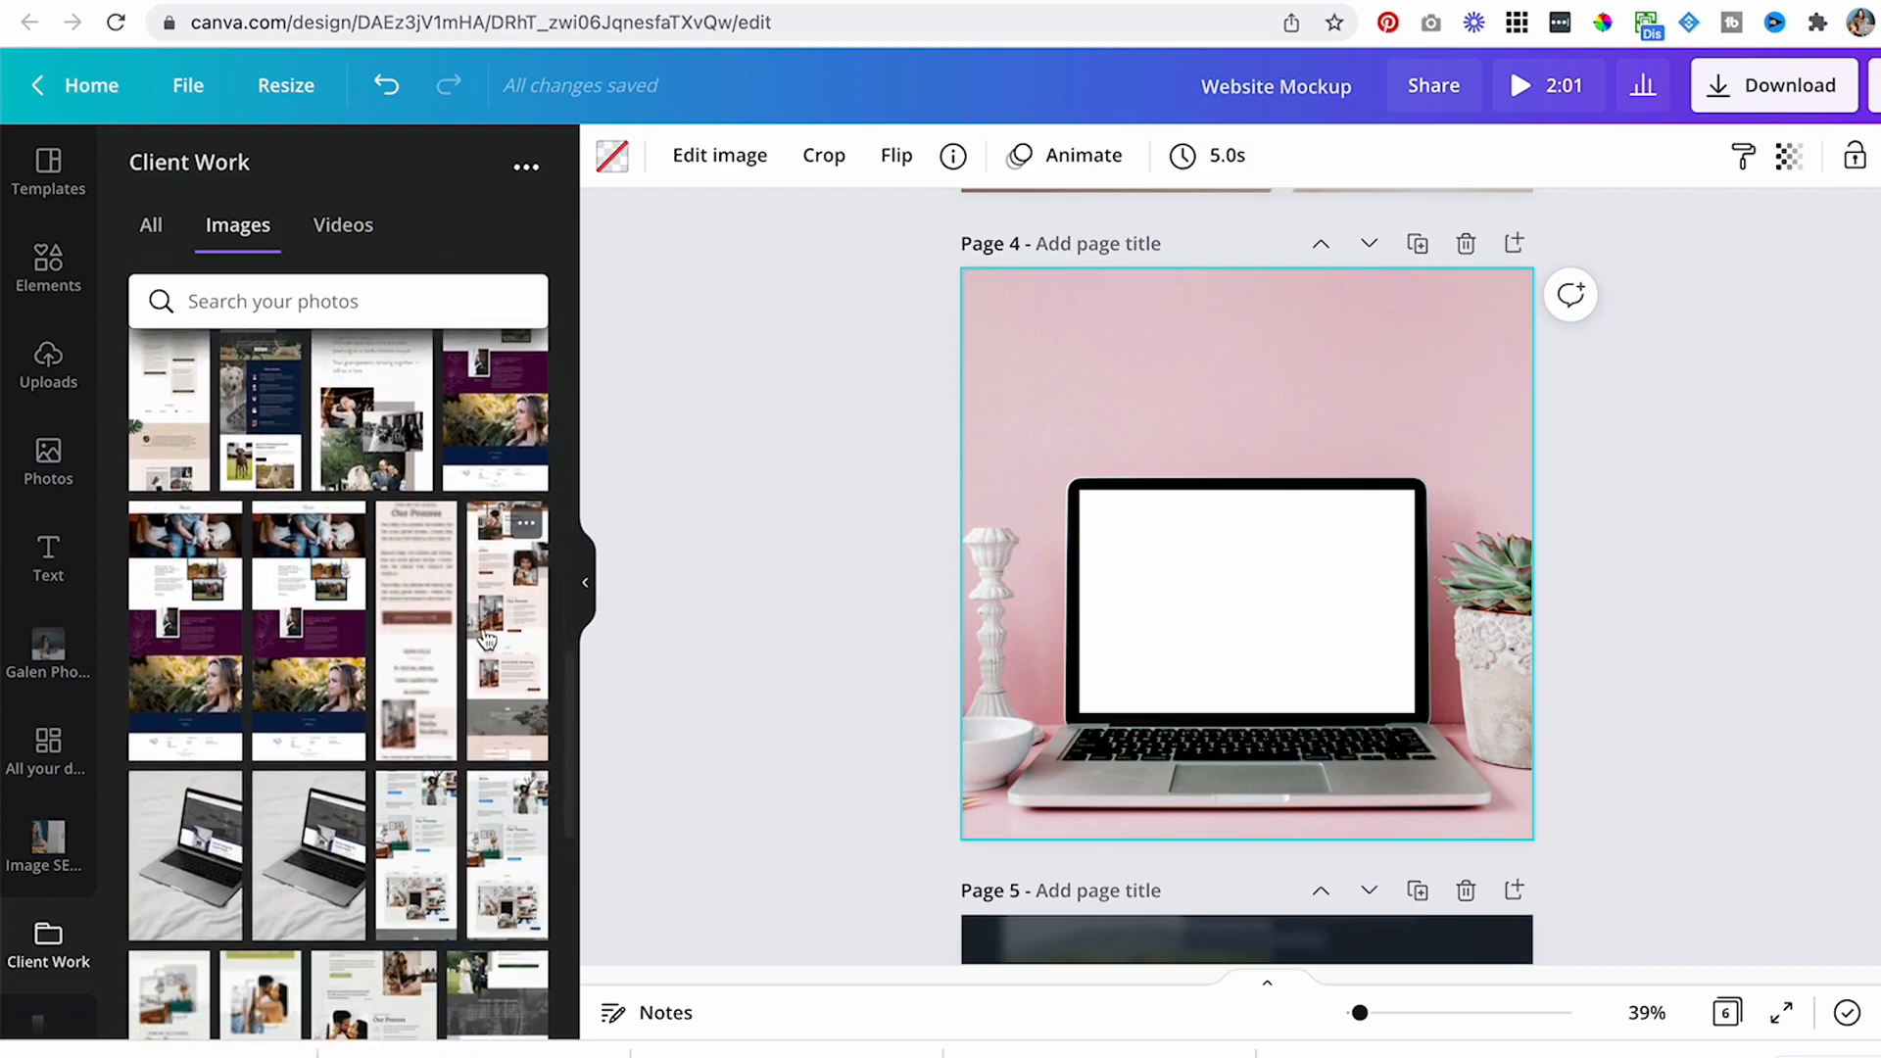
left_click(487, 638)
- Resize the website screenshot to the laptop screen's width and crop its height to fit inside the screen
left_click_drag(1284, 395, 1150, 545)
left_click_drag(1194, 700, 1429, 665)
scroll(1303, 843, "down", 1)
left_click_drag(1256, 853, 1266, 655)
left_click(1755, 606)
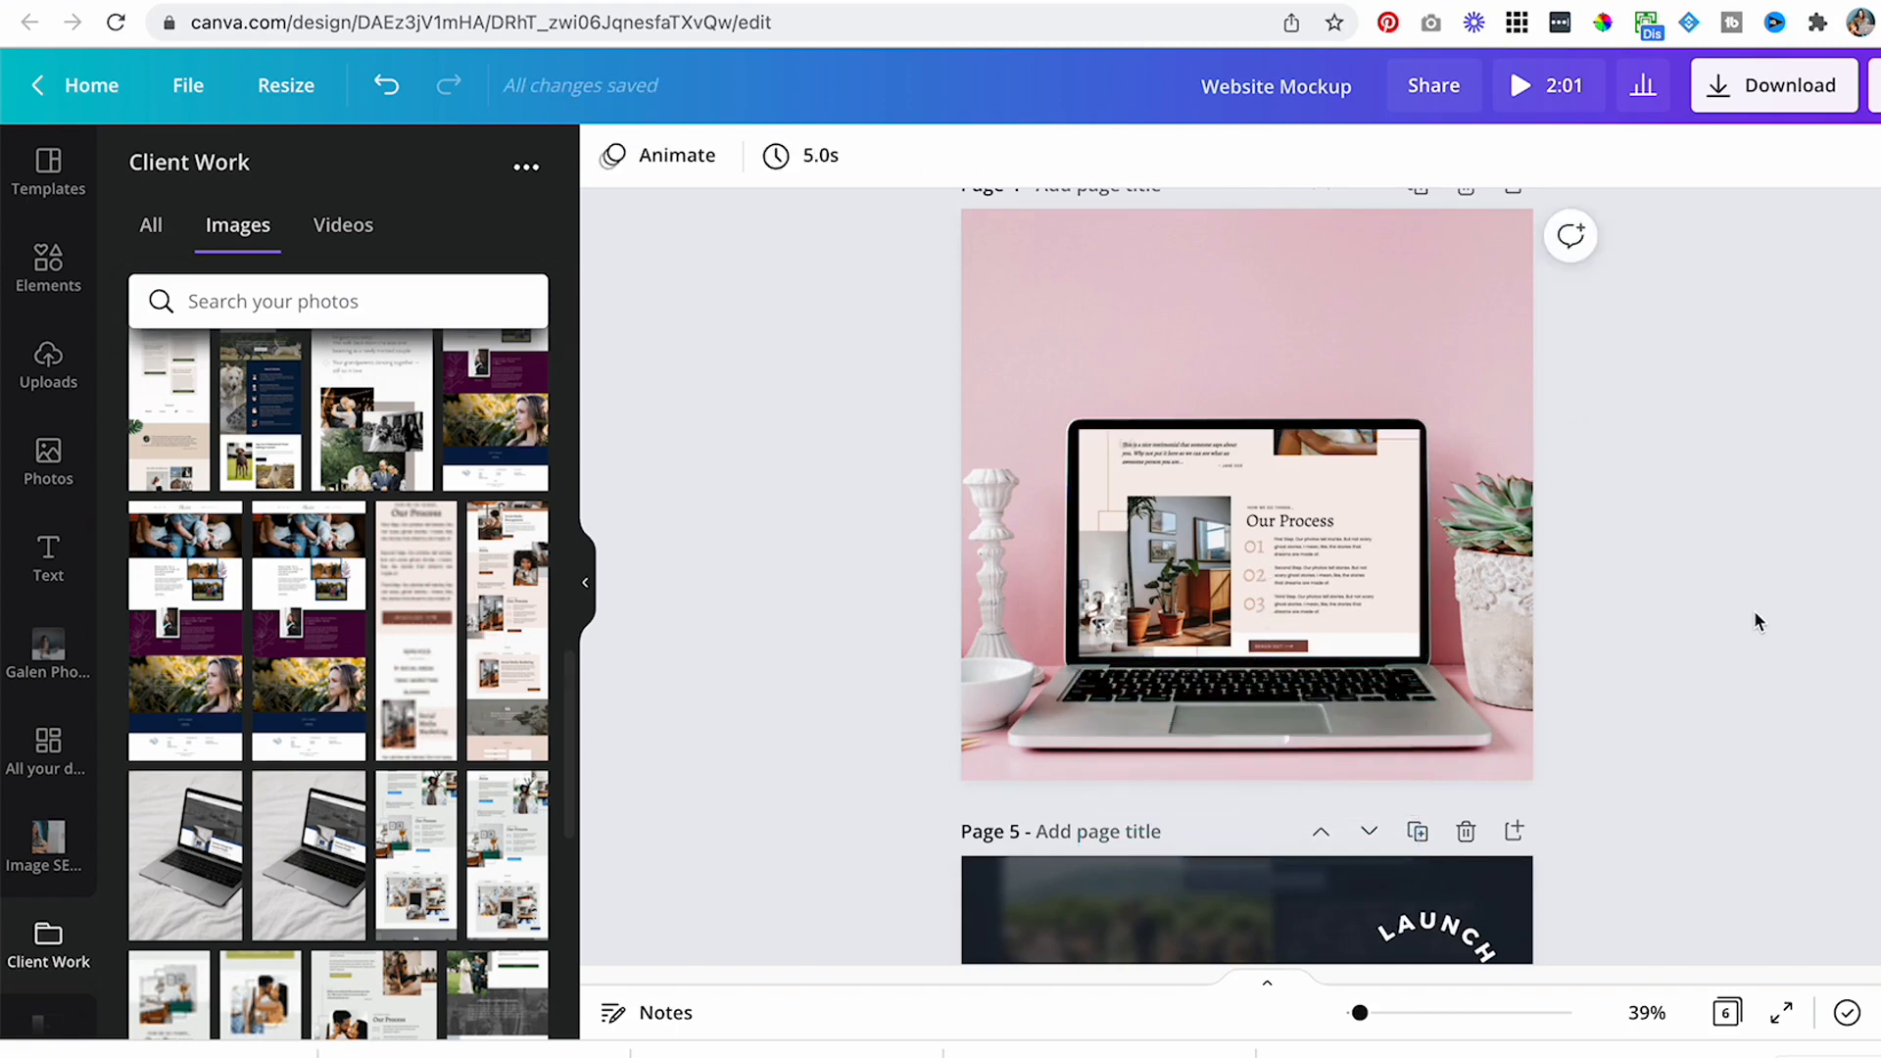
- Reposition the website screenshot within its crop so the laptop shows the about section with the woman and dog
double_click(1245, 549)
left_click_drag(1245, 549, 1250, 699)
left_click_drag(1251, 607, 1250, 763)
mouse_move(1255, 534)
left_mouse_down()
mouse_move(1251, 630)
mouse_move(1267, 343)
left_mouse_up()
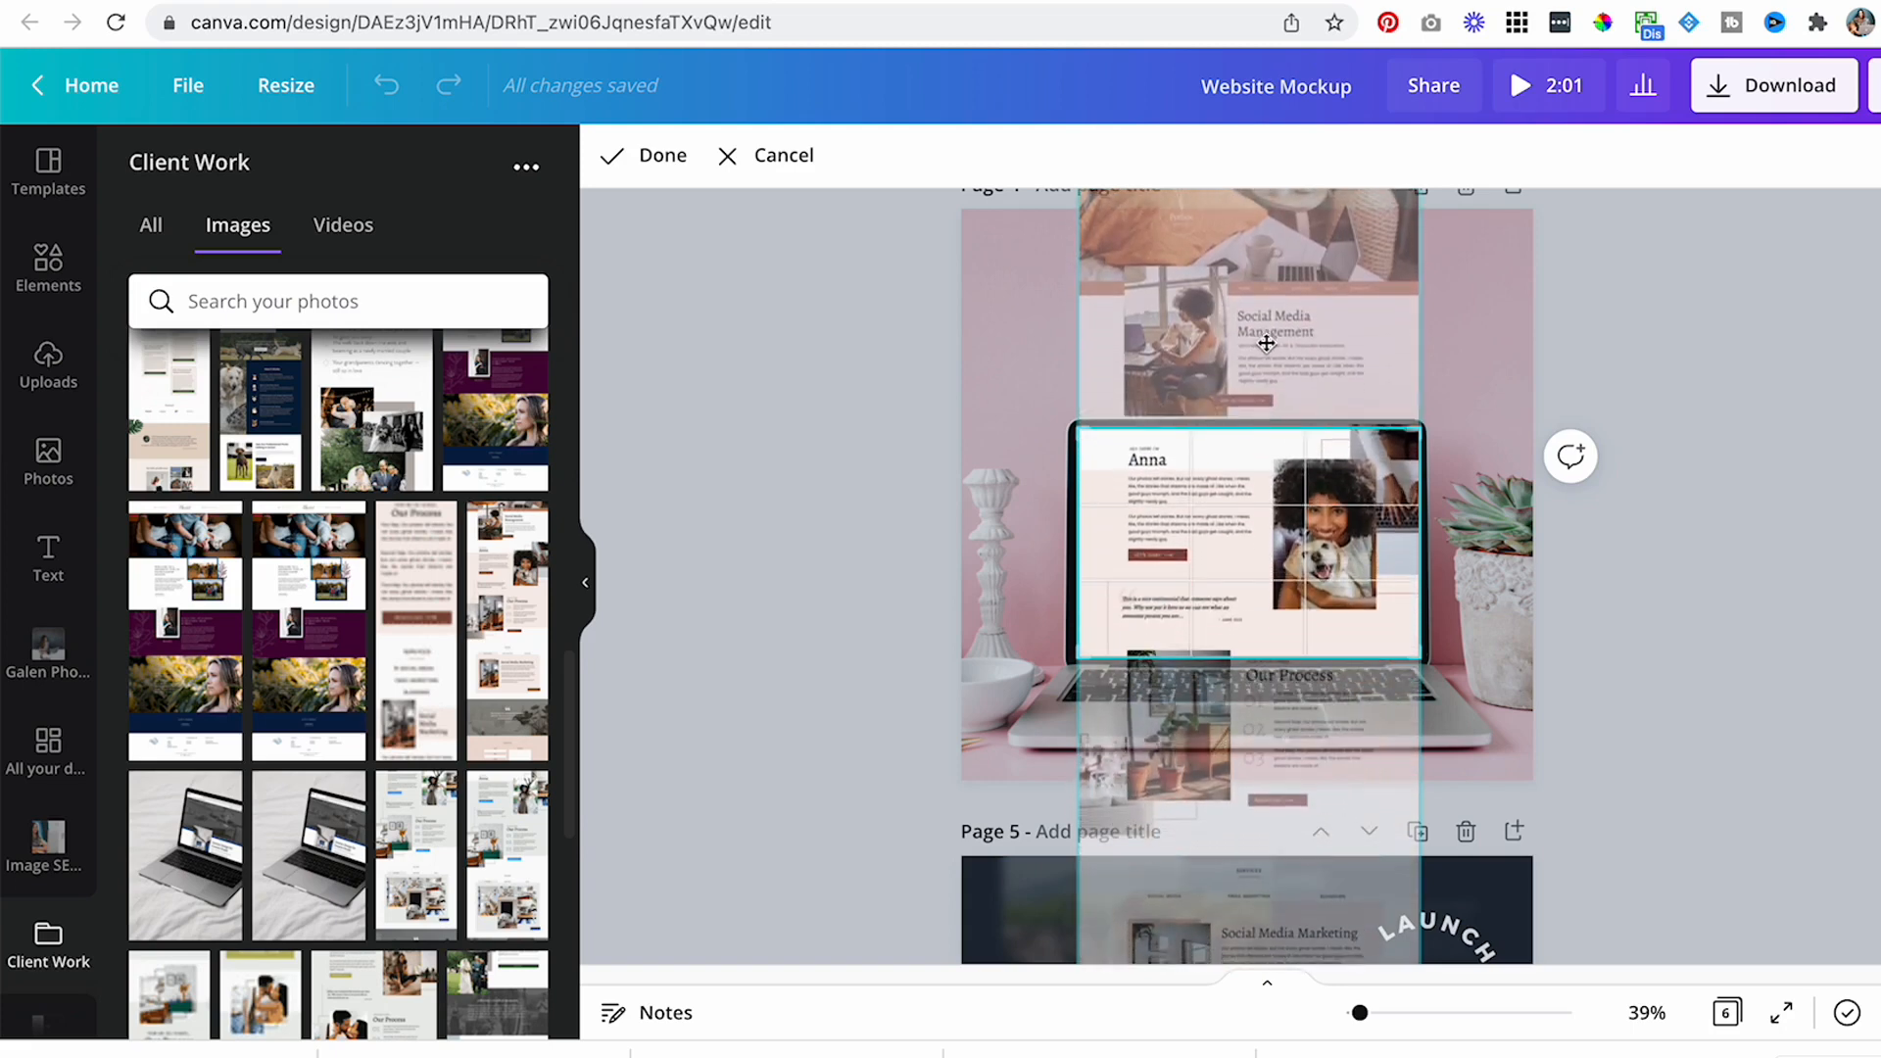
left_click(1709, 625)
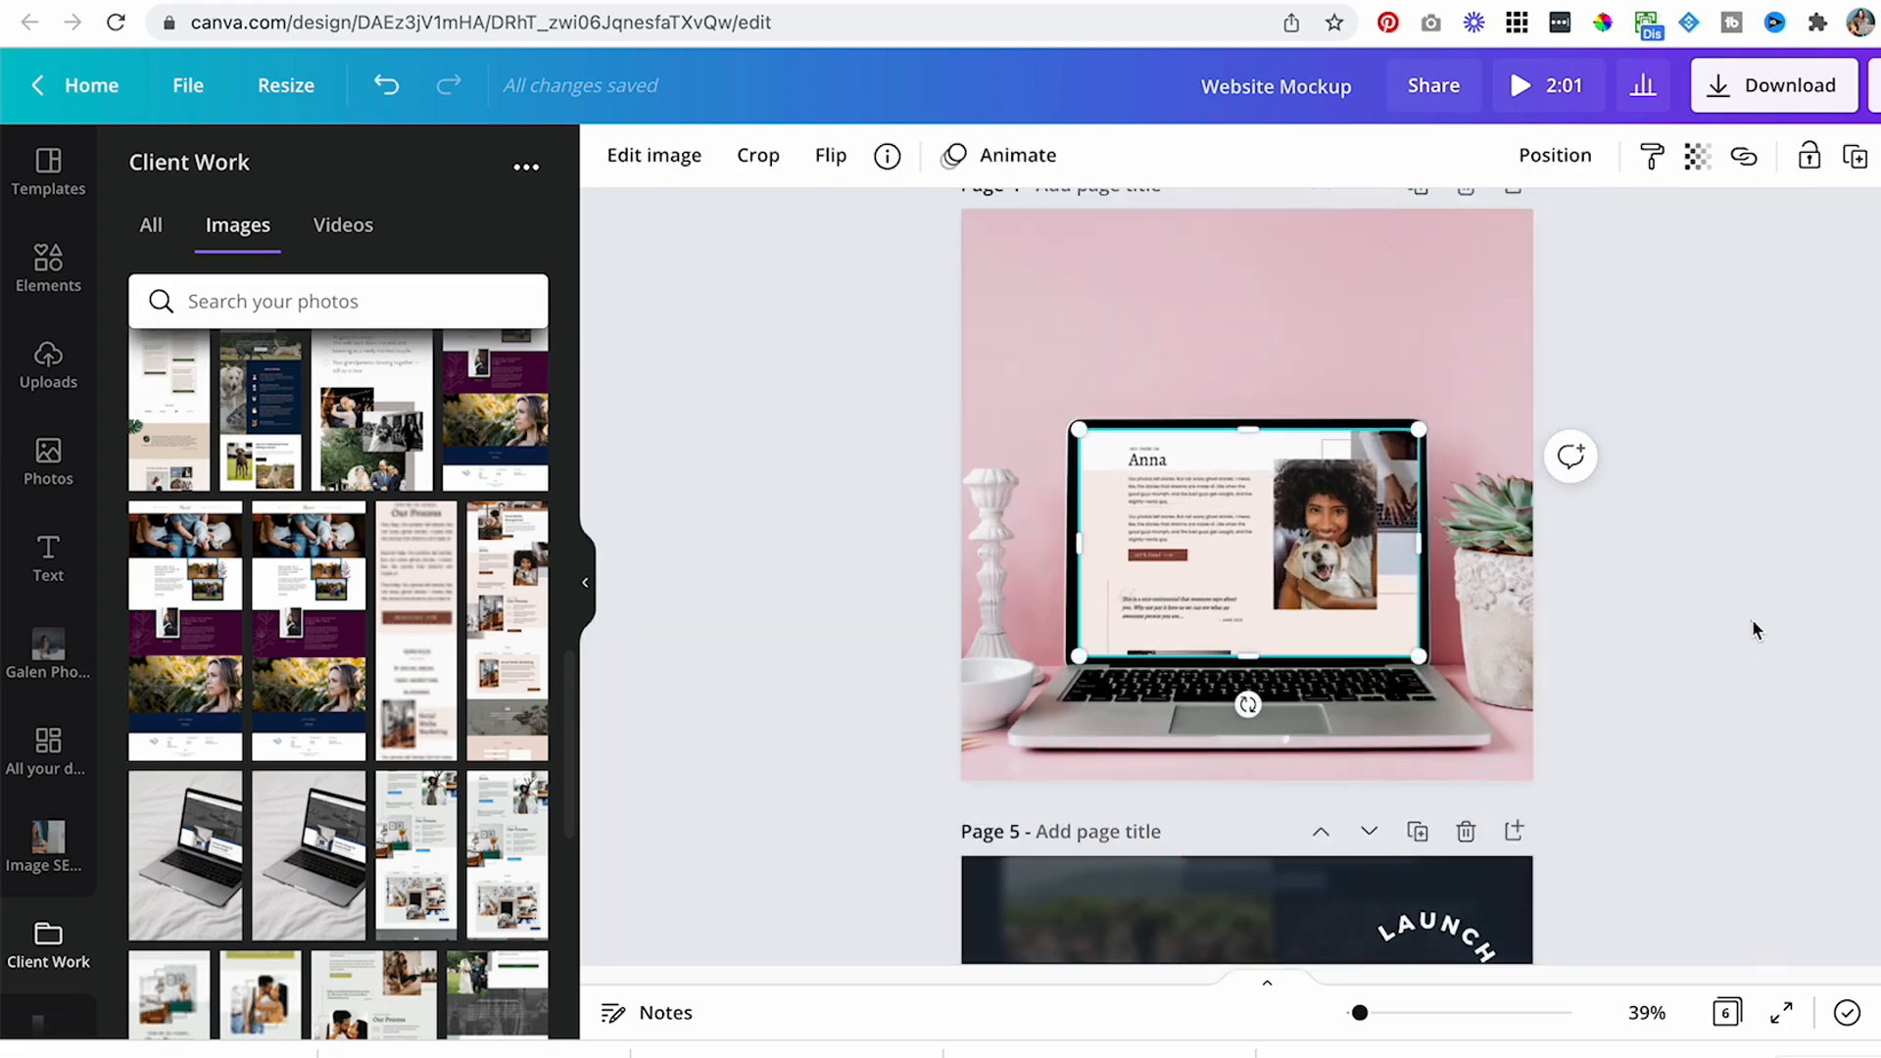
left_click(1753, 620)
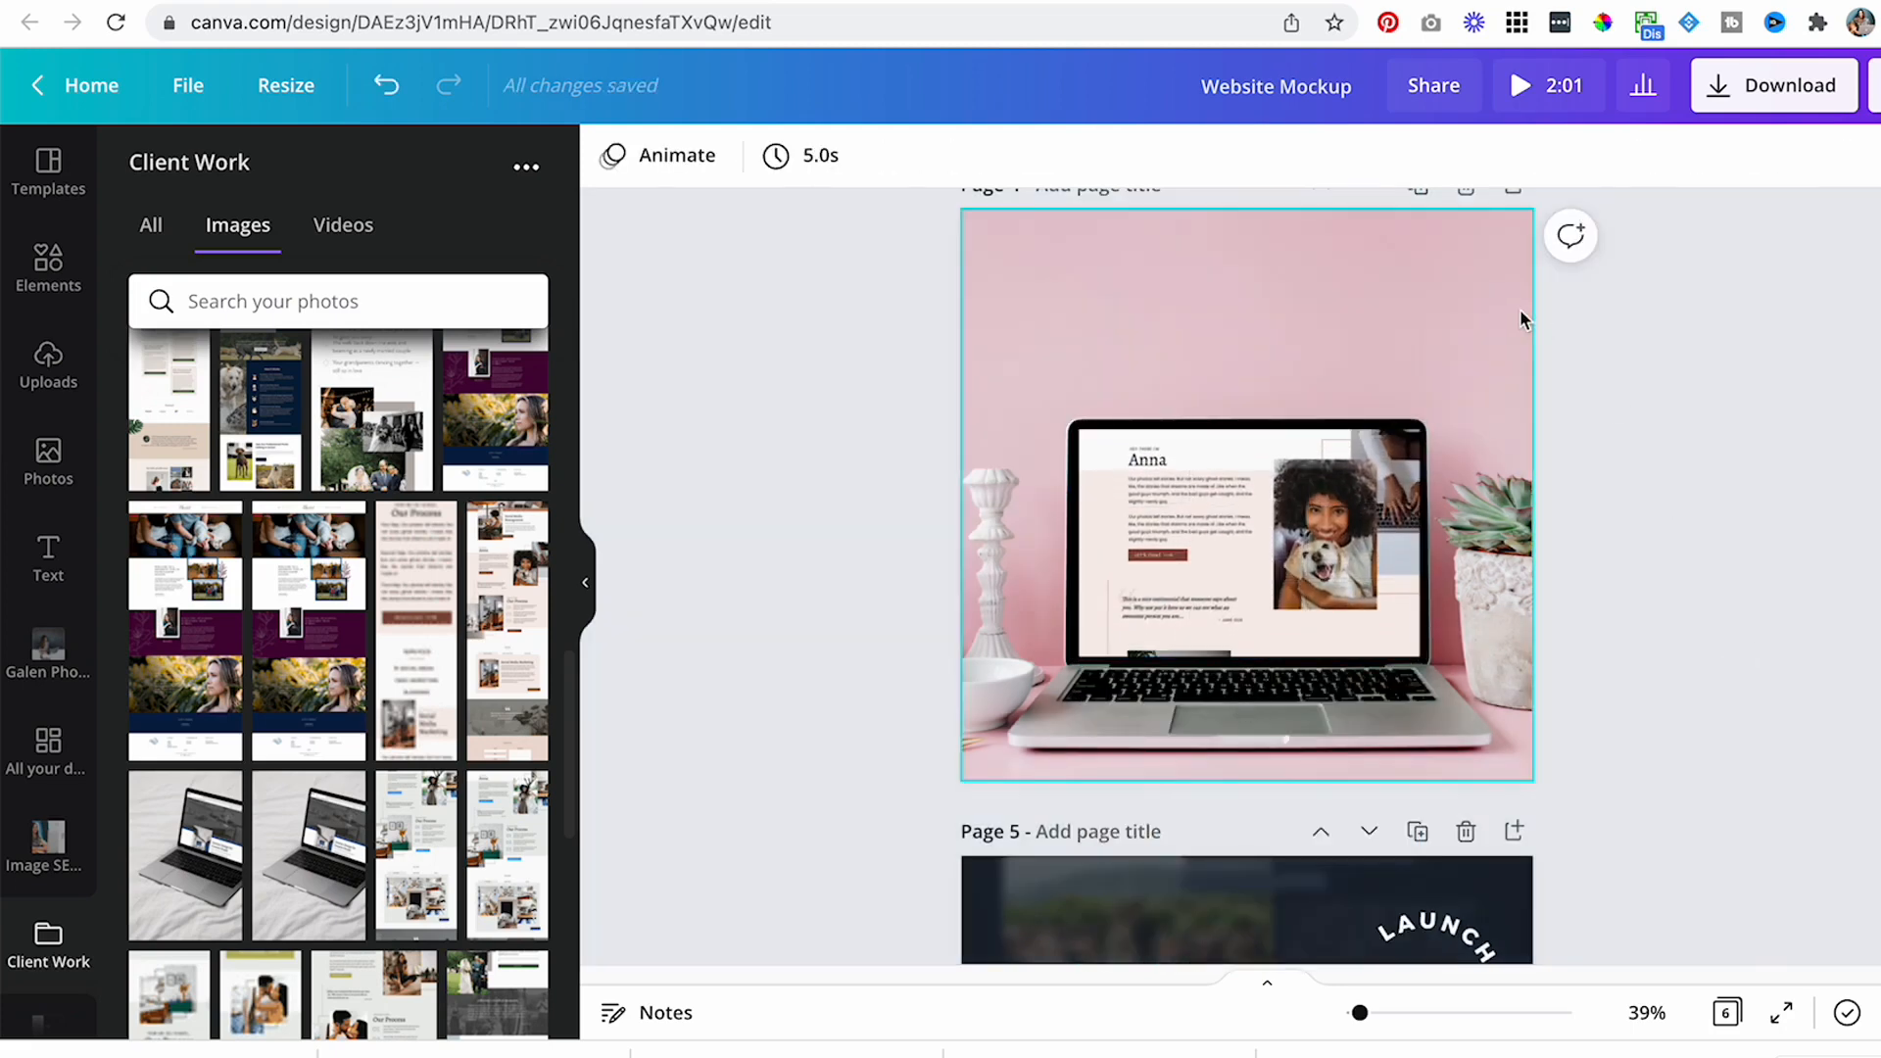
left_click(1320, 521)
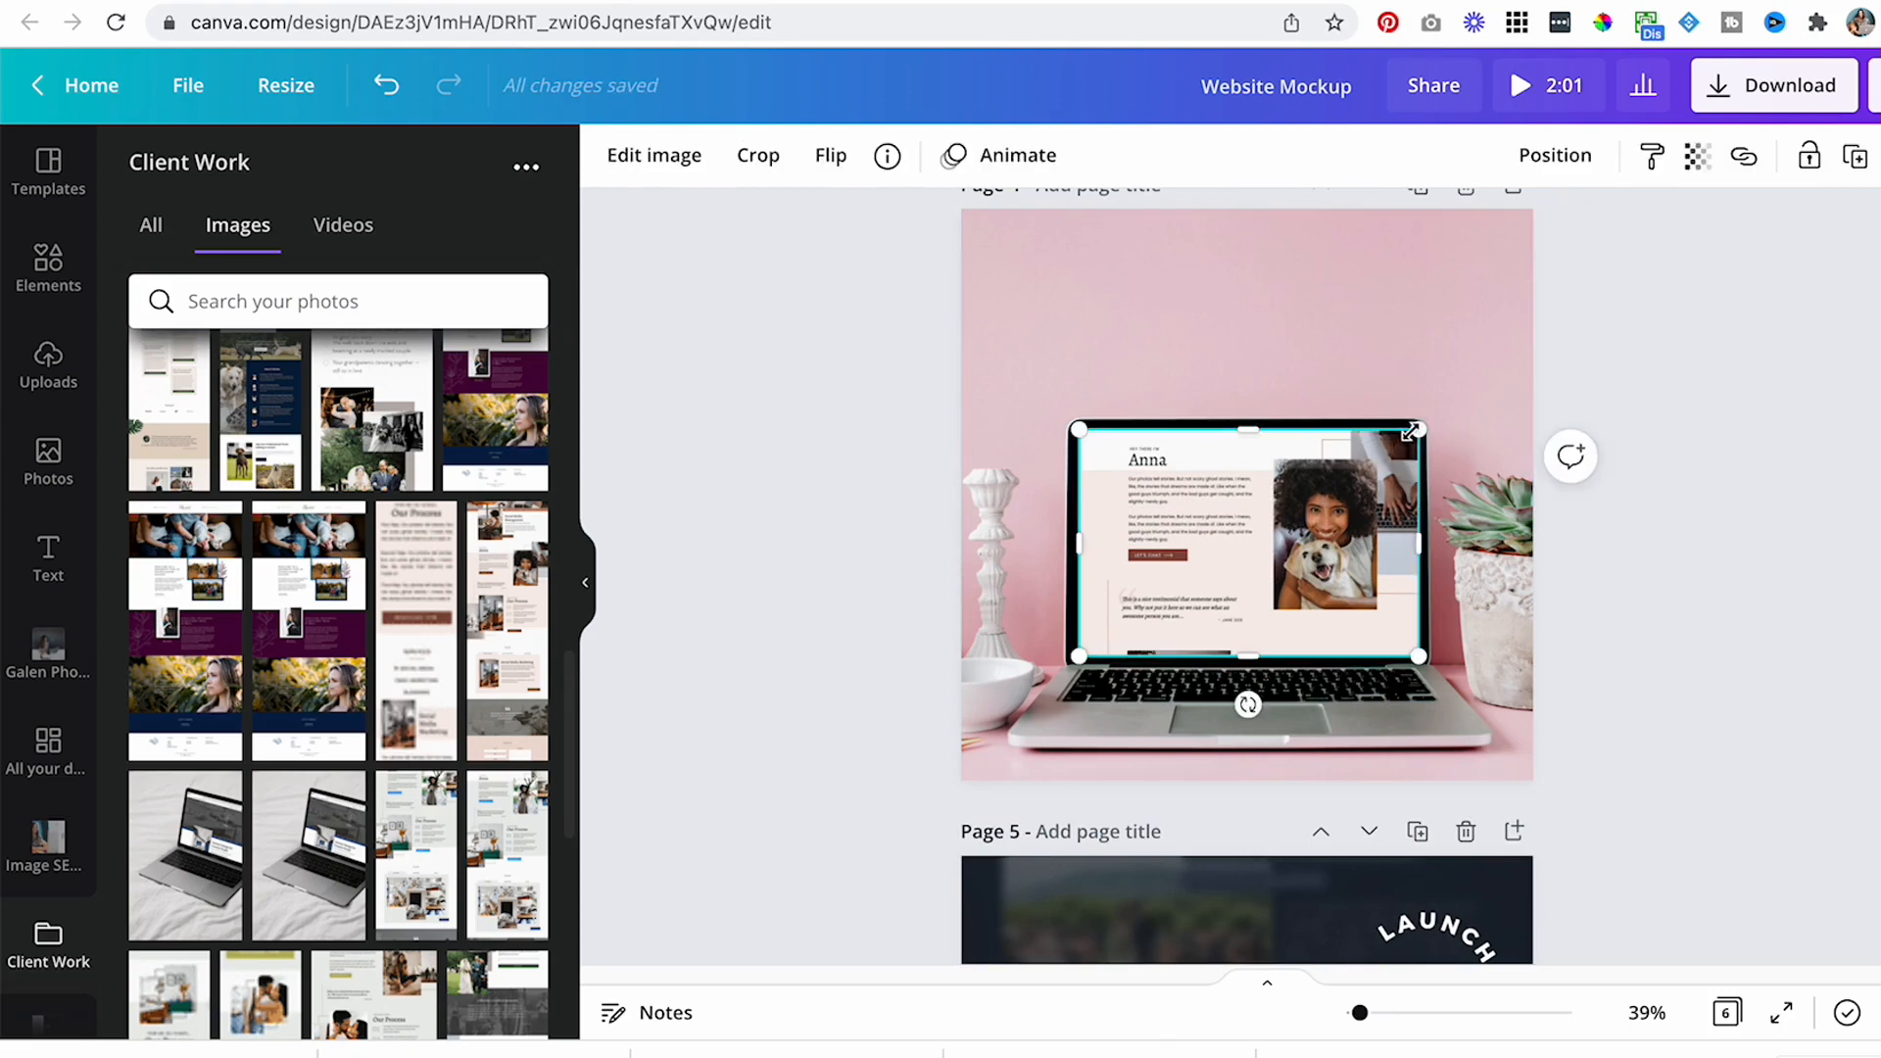
left_click(1698, 417)
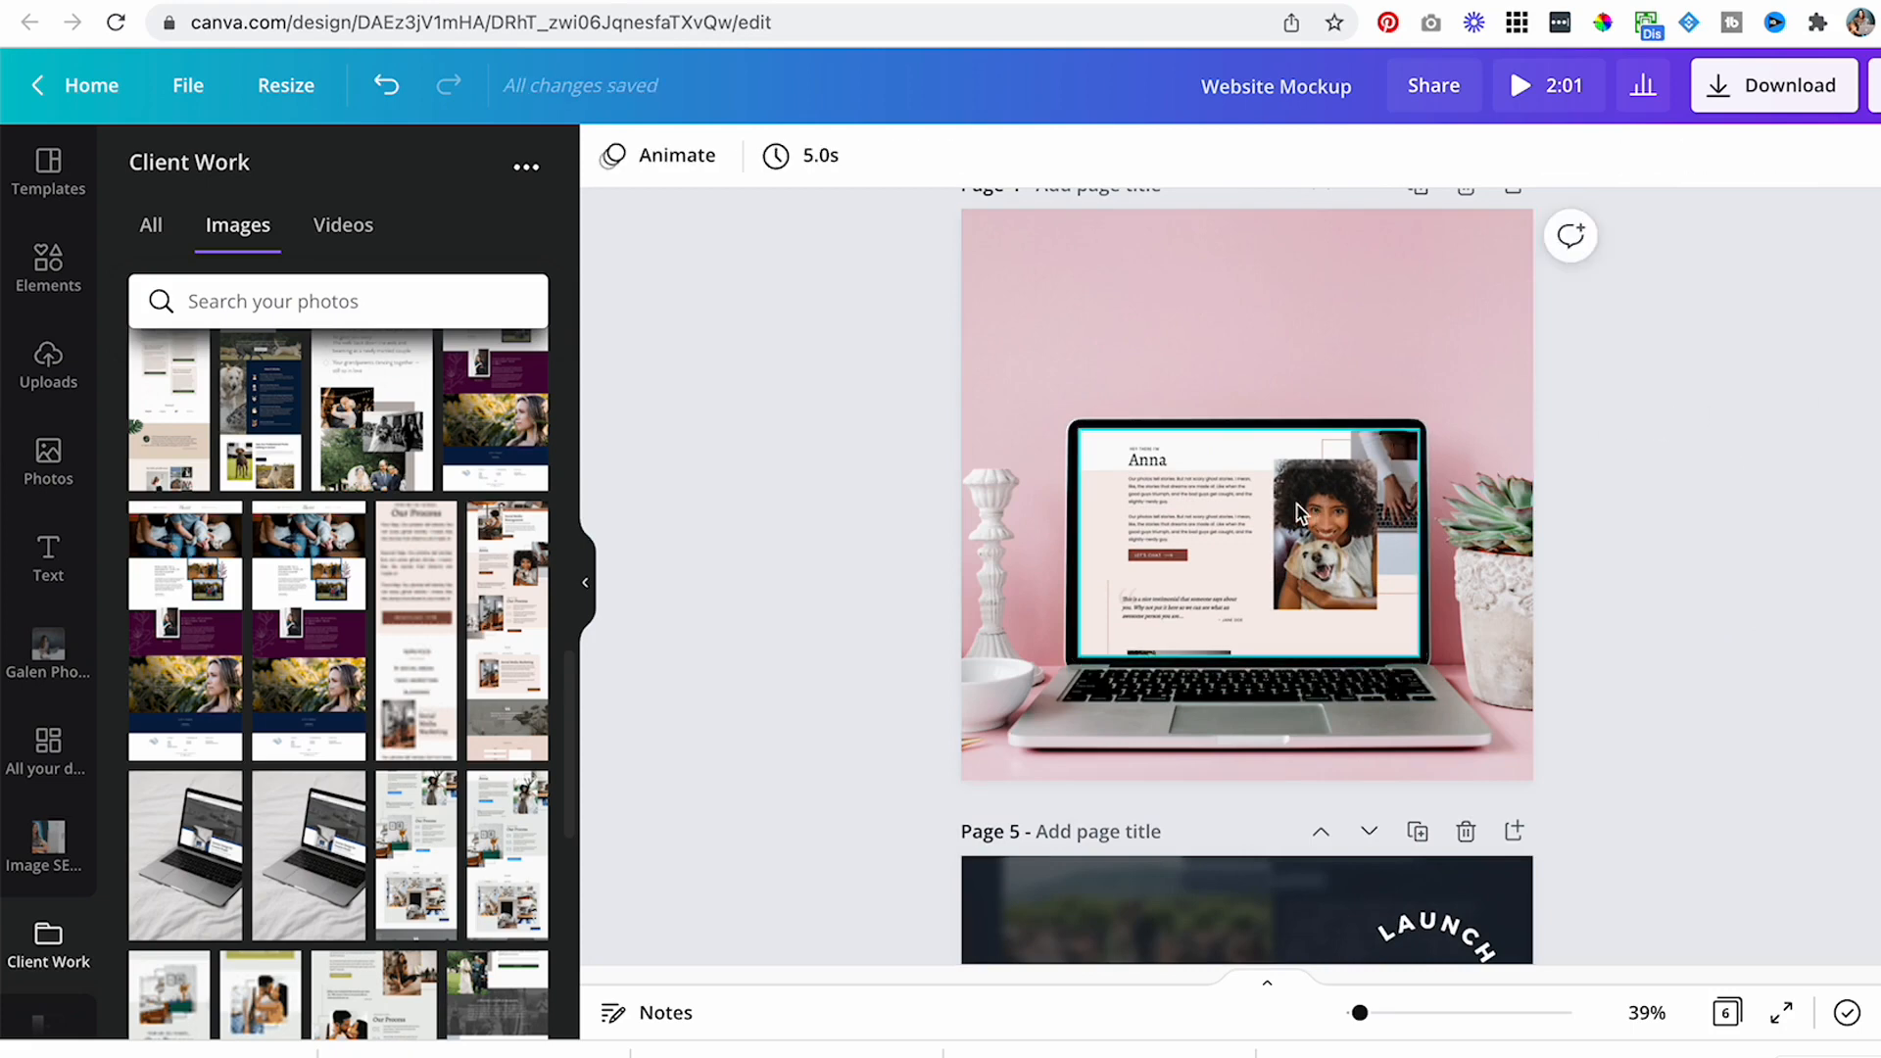